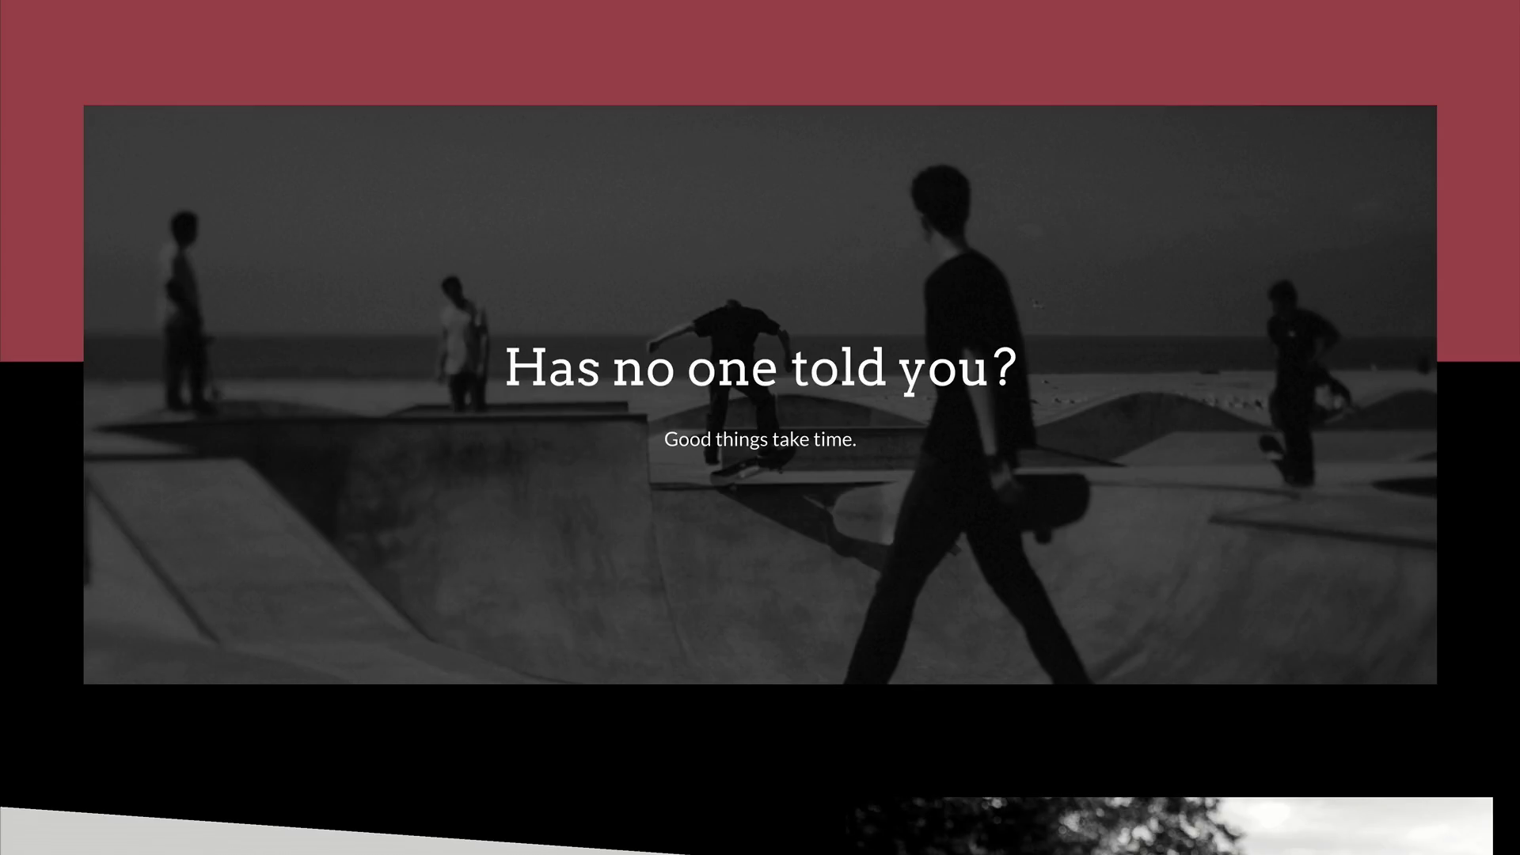
Examine the example page's hero banner and the overlapping image and text sections below it.
scroll(759, 427, down, 5)
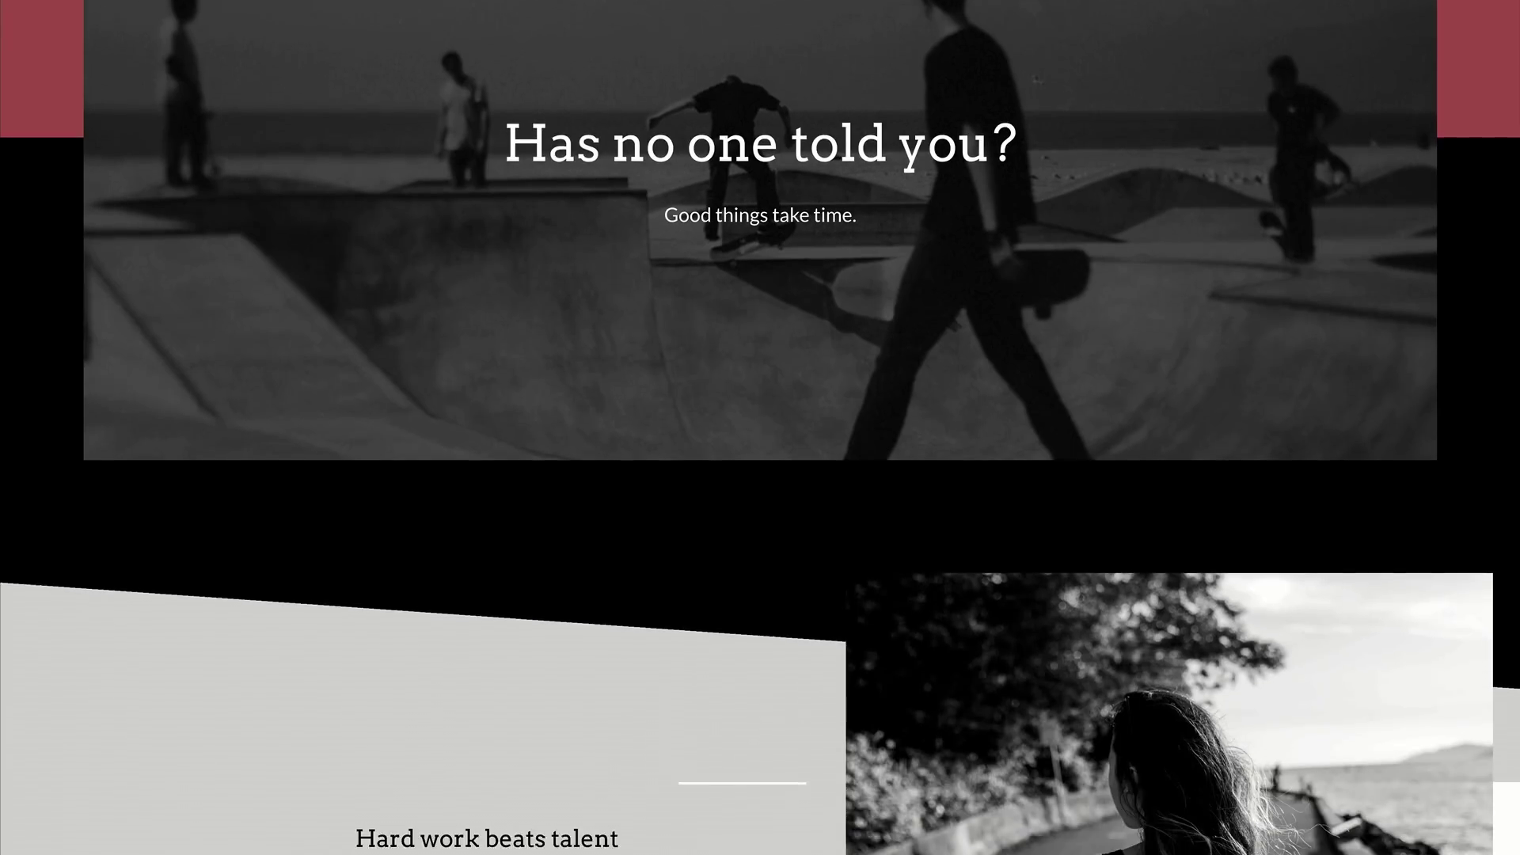
scroll(760, 427, down, 3)
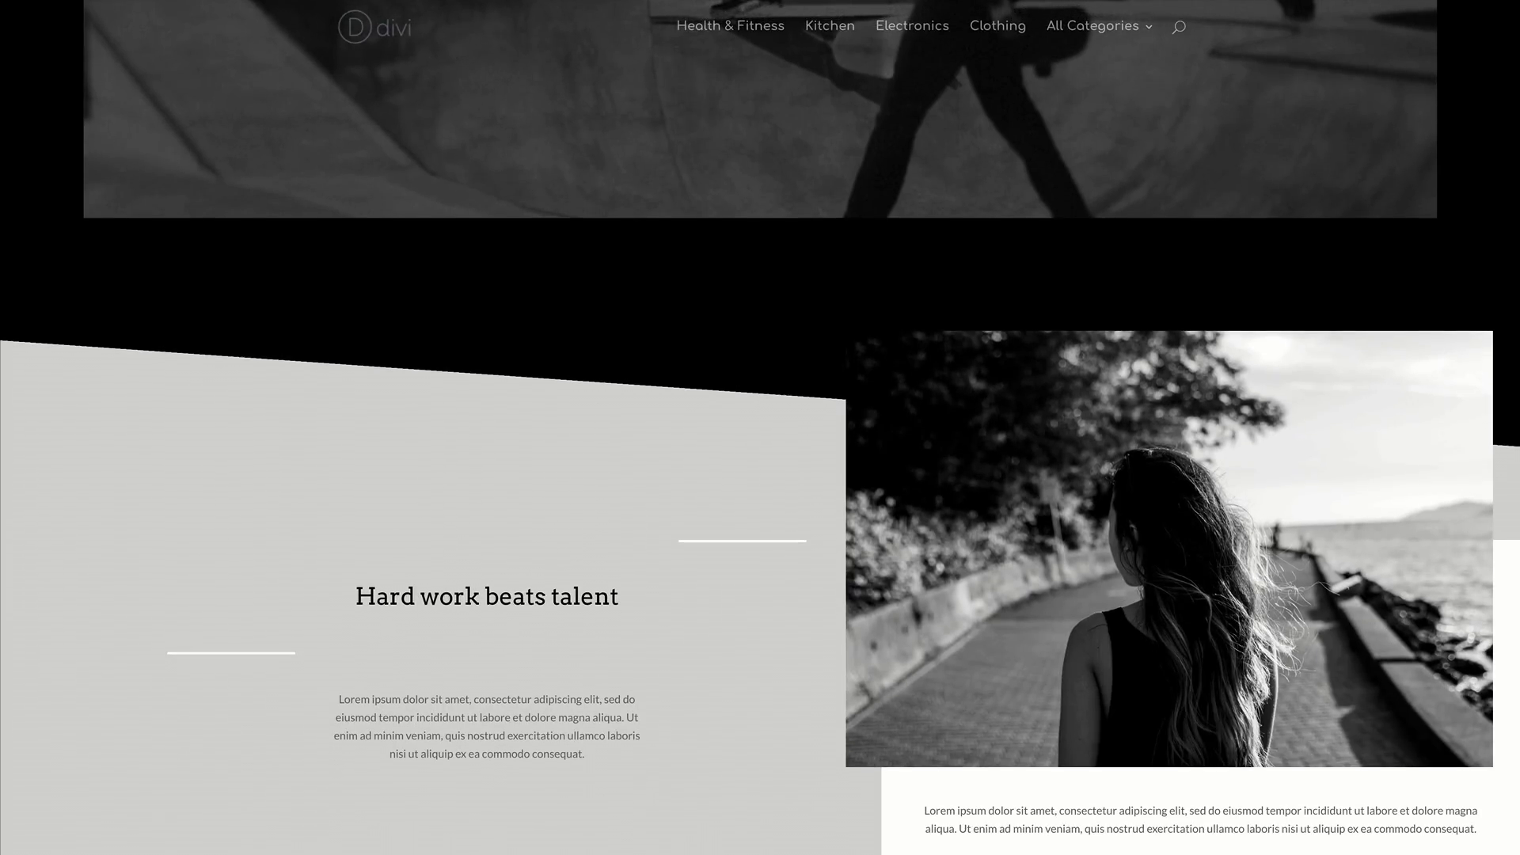
scroll(760, 428, down, 3)
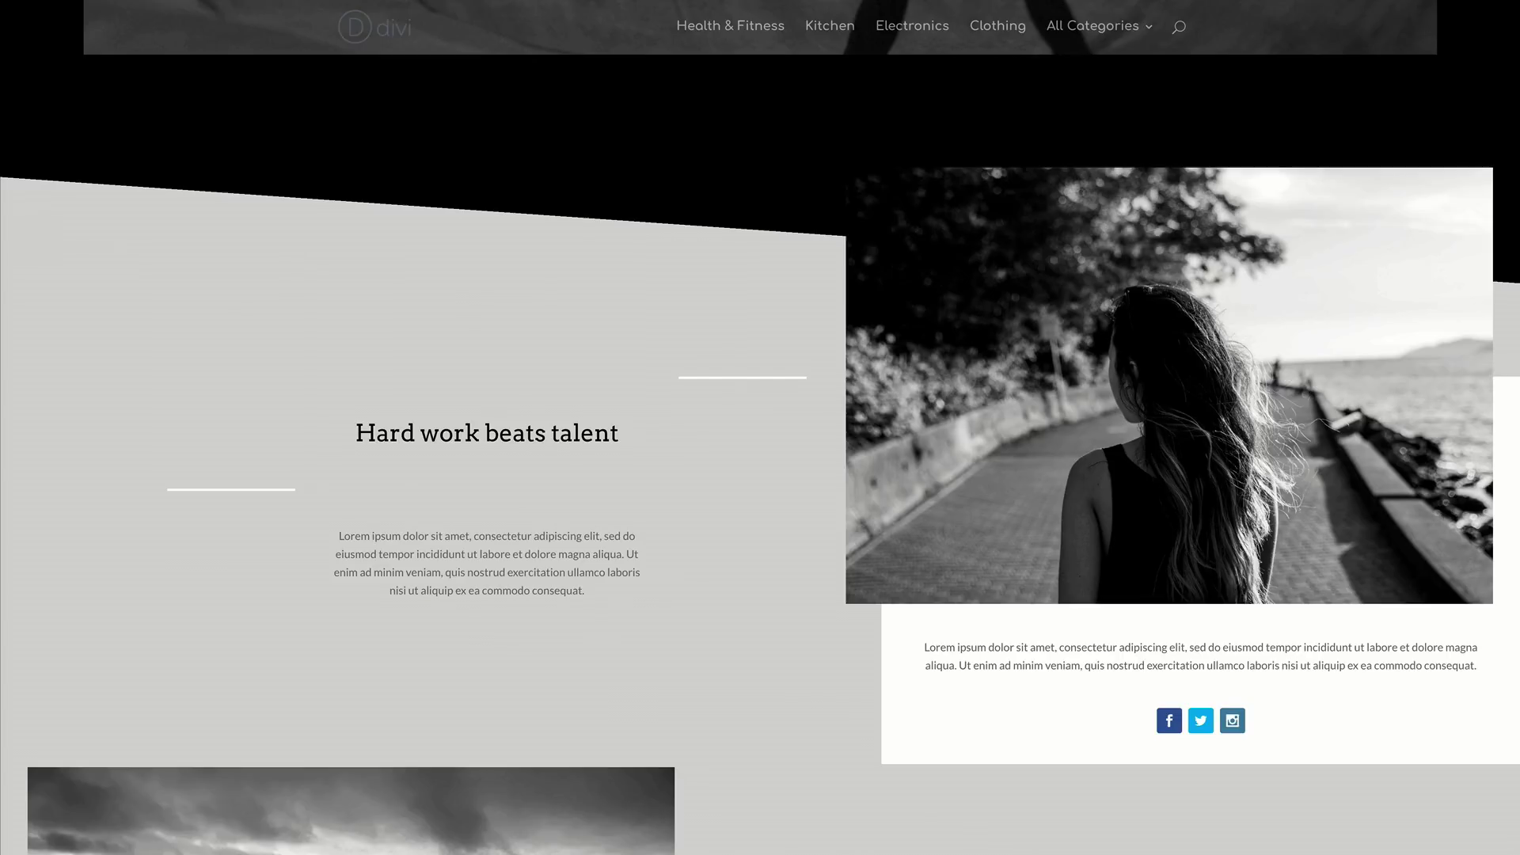
scroll(760, 428, down, 5)
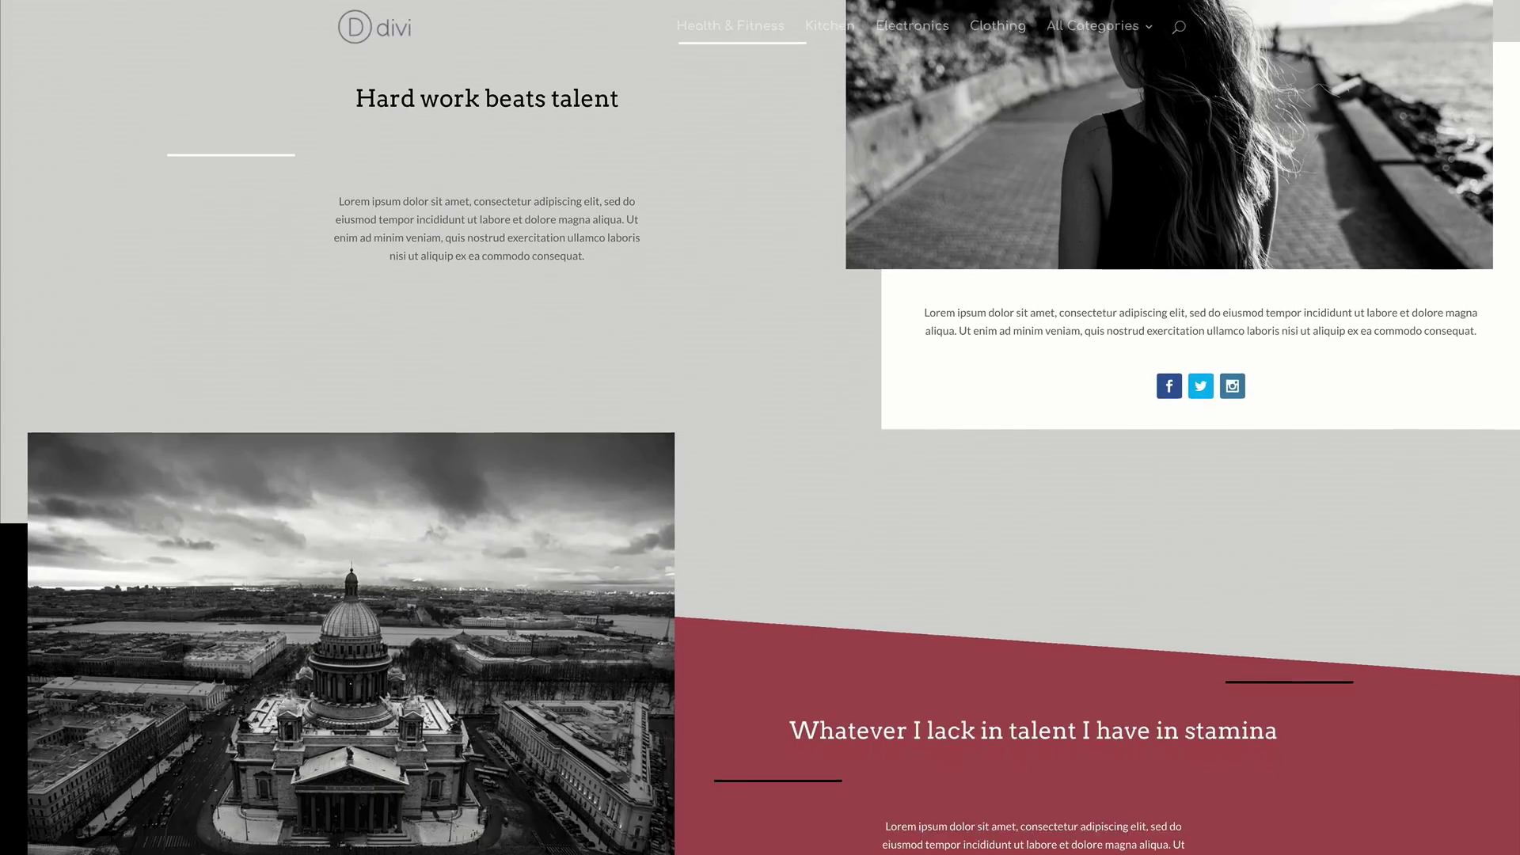
scroll(760, 427, down, 2)
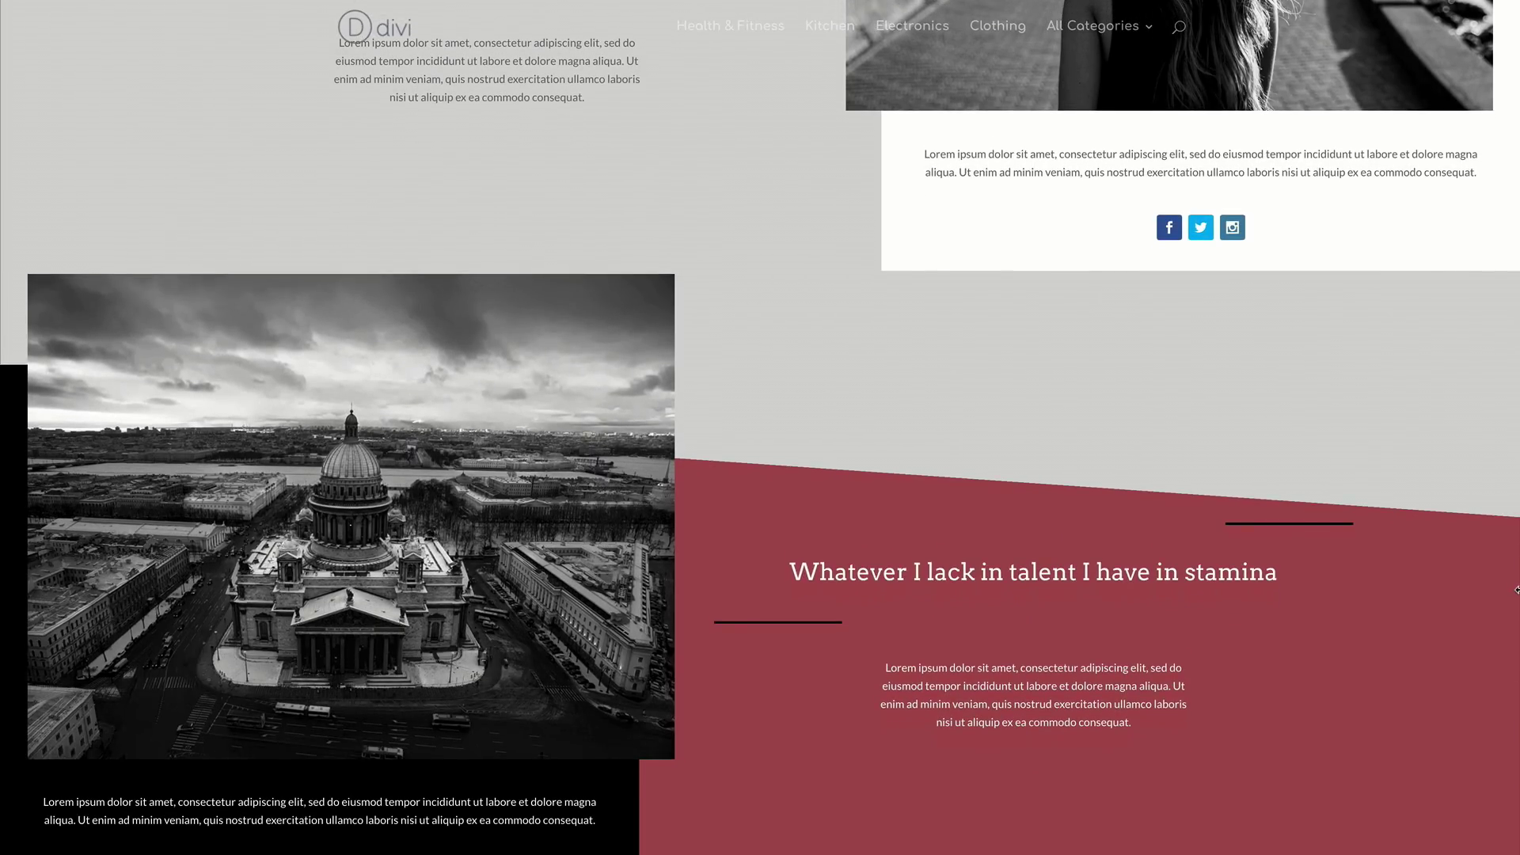
scroll(760, 427, up, 5)
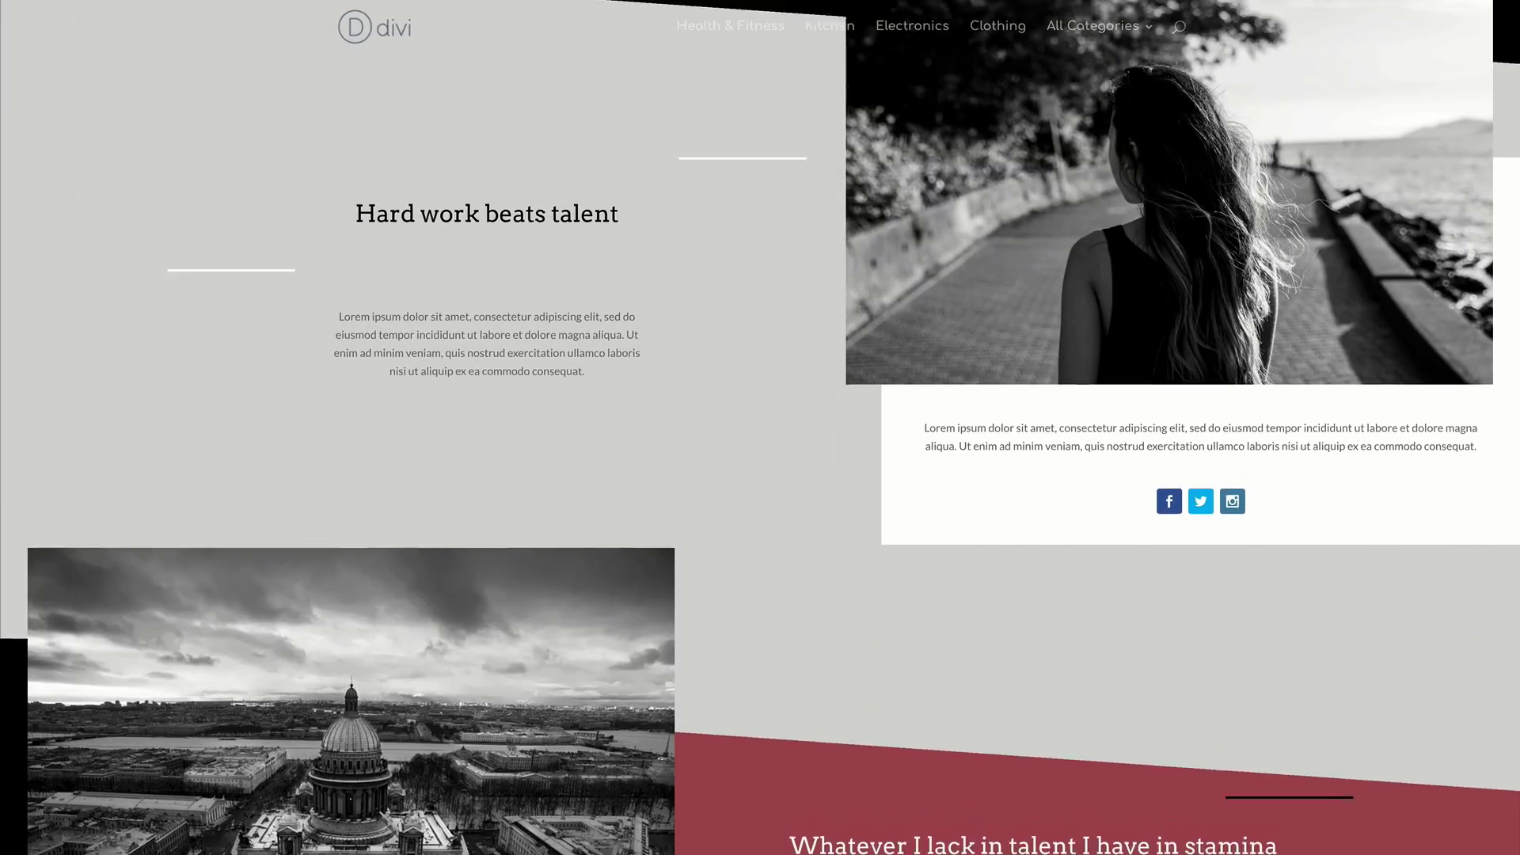
scroll(760, 428, up, 3)
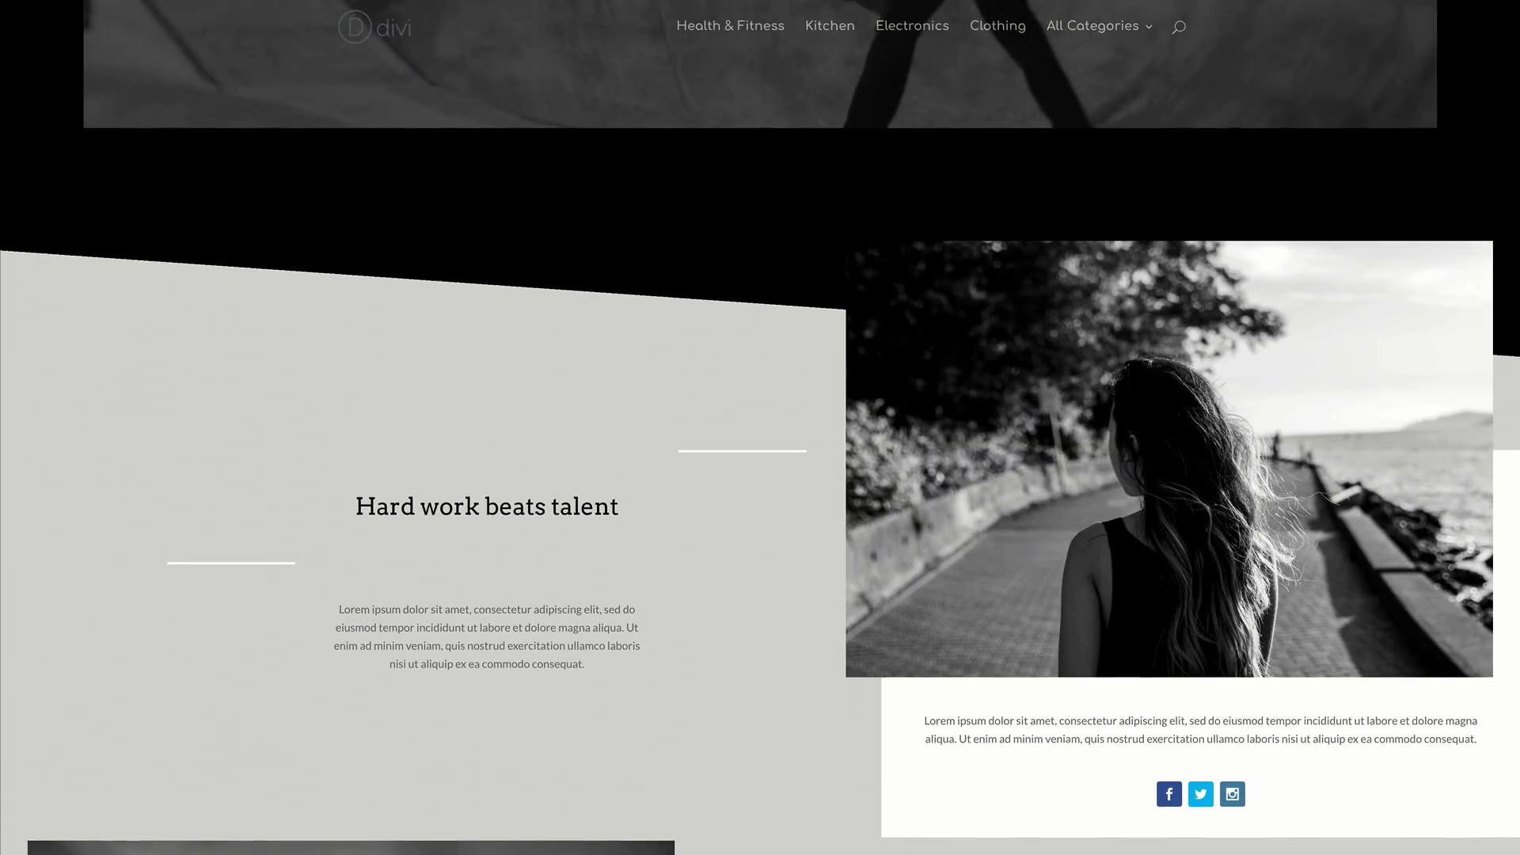
scroll(760, 428, up, 4)
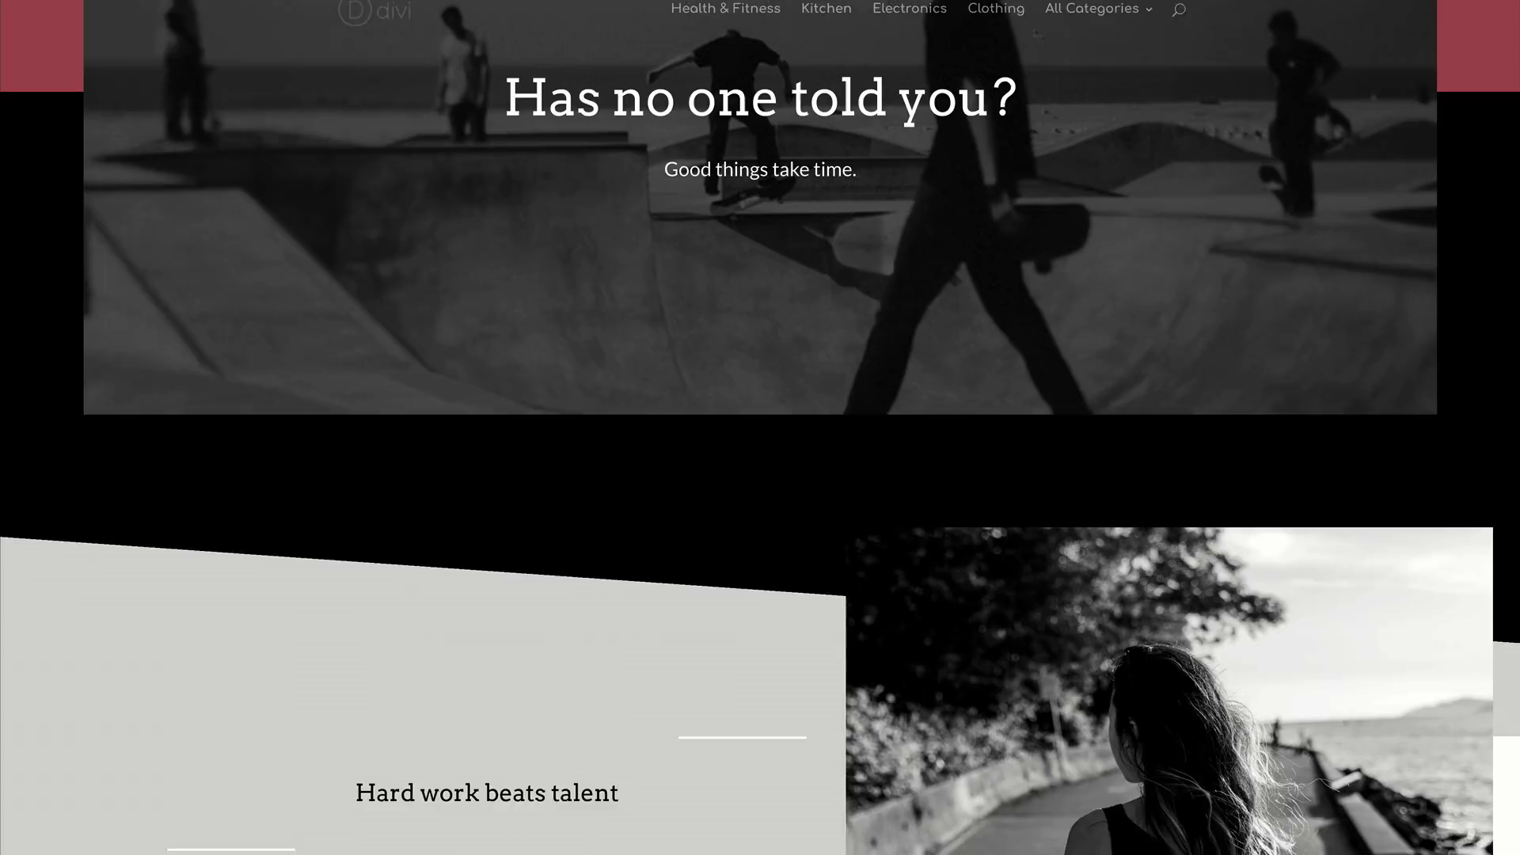
scroll(760, 427, up, 2)
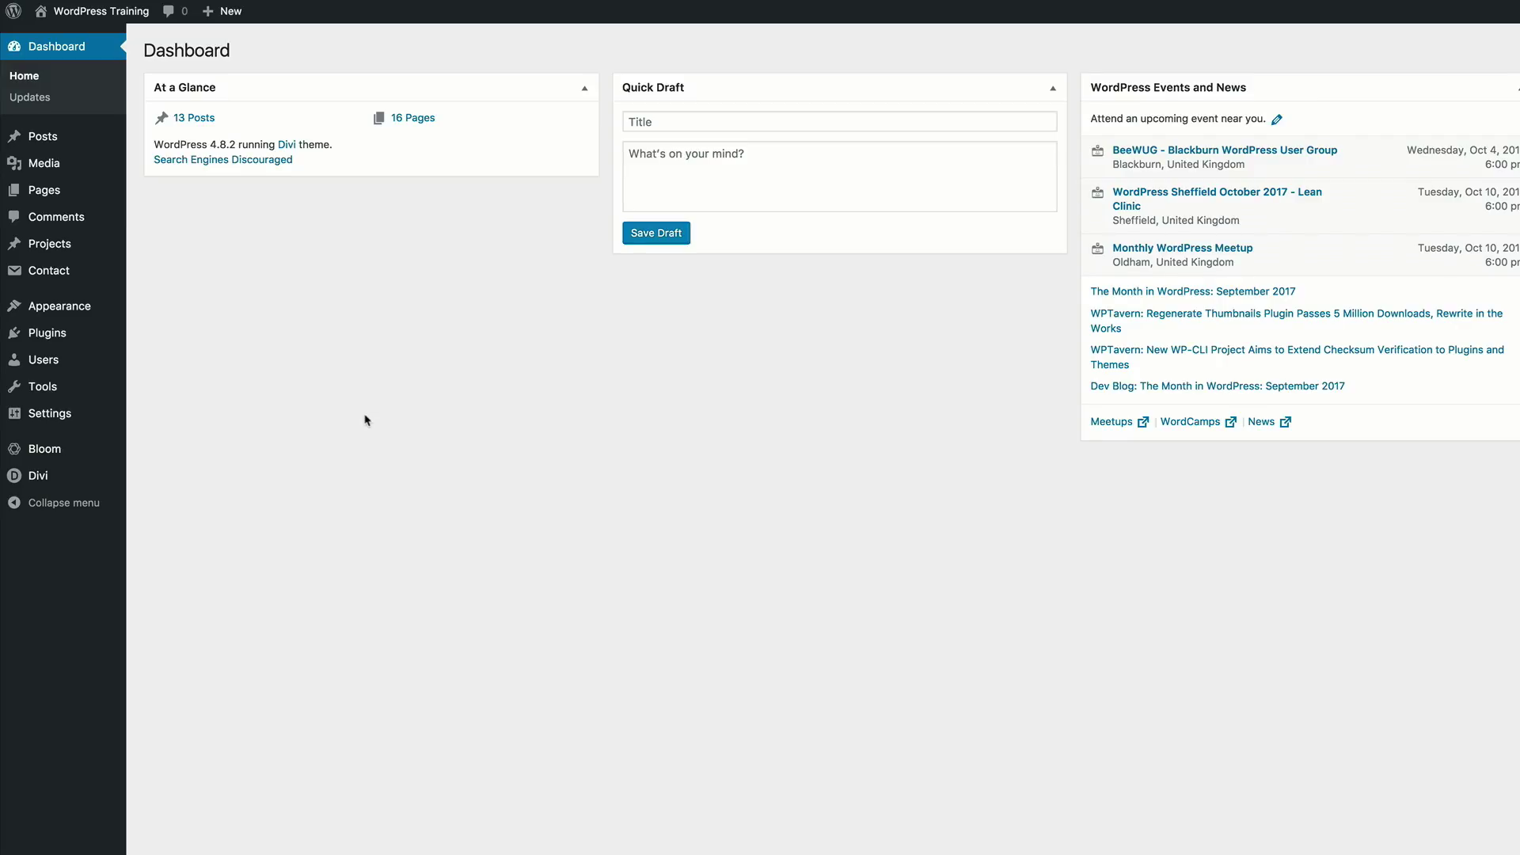
Open the Primary Menu Bar settings under Header & Navigation in Divi's Theme Customizer and hide the logo image.
mouse_move(64, 478)
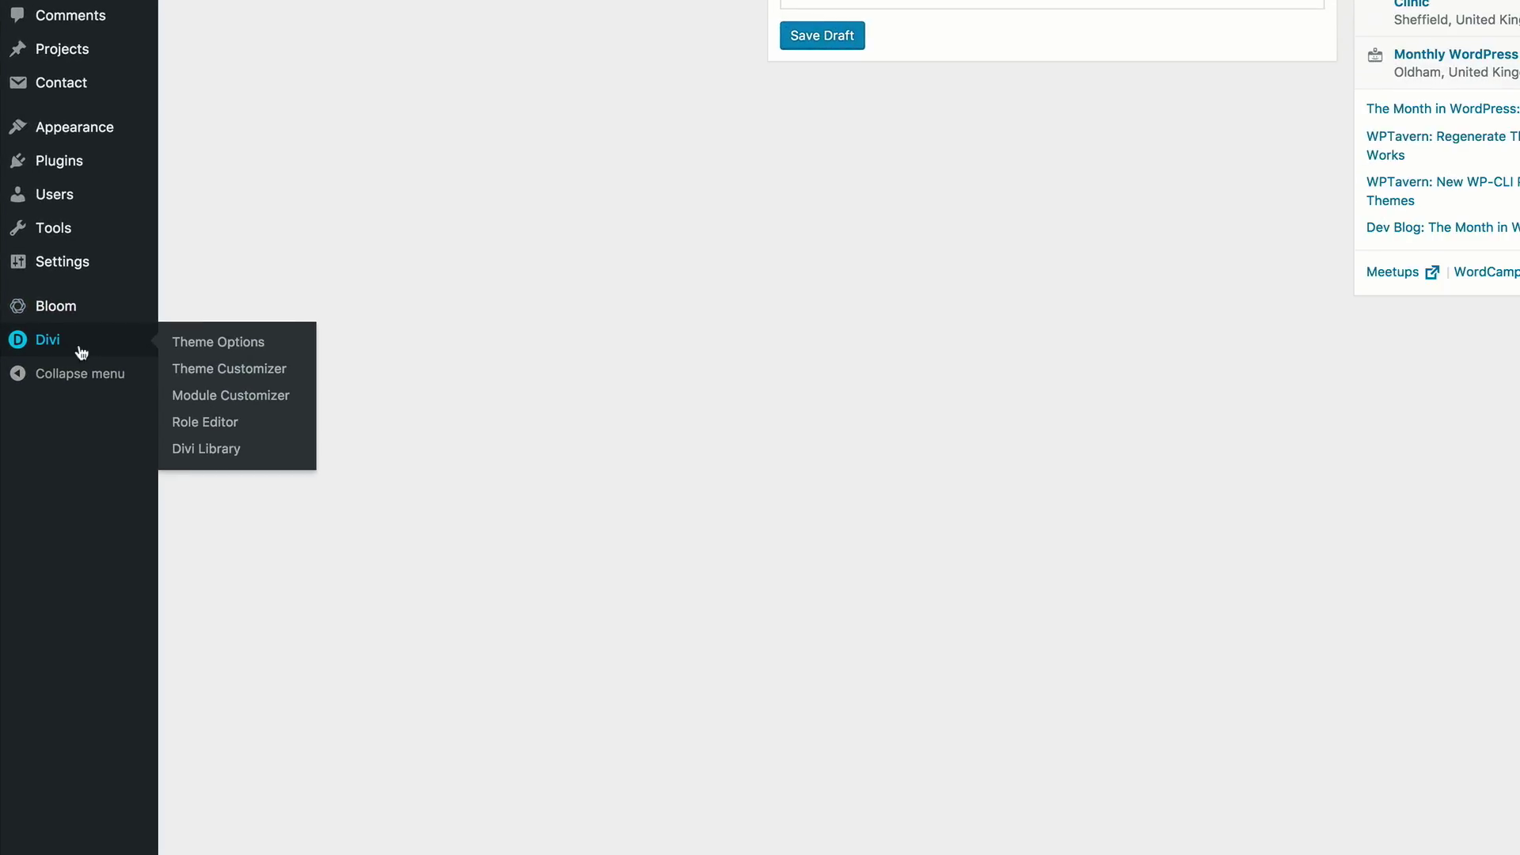
click(235, 371)
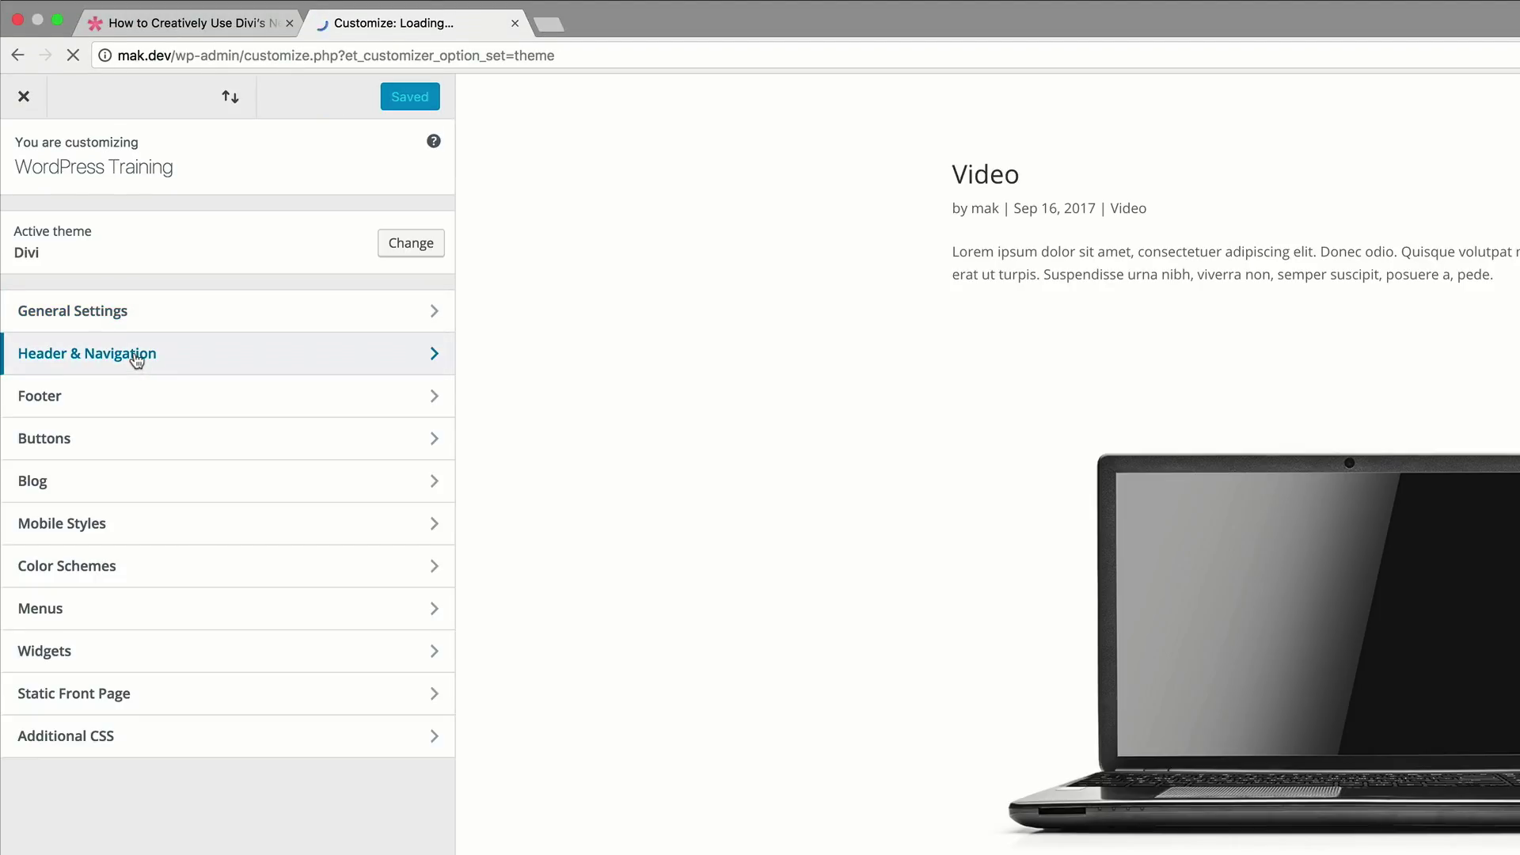
click(136, 356)
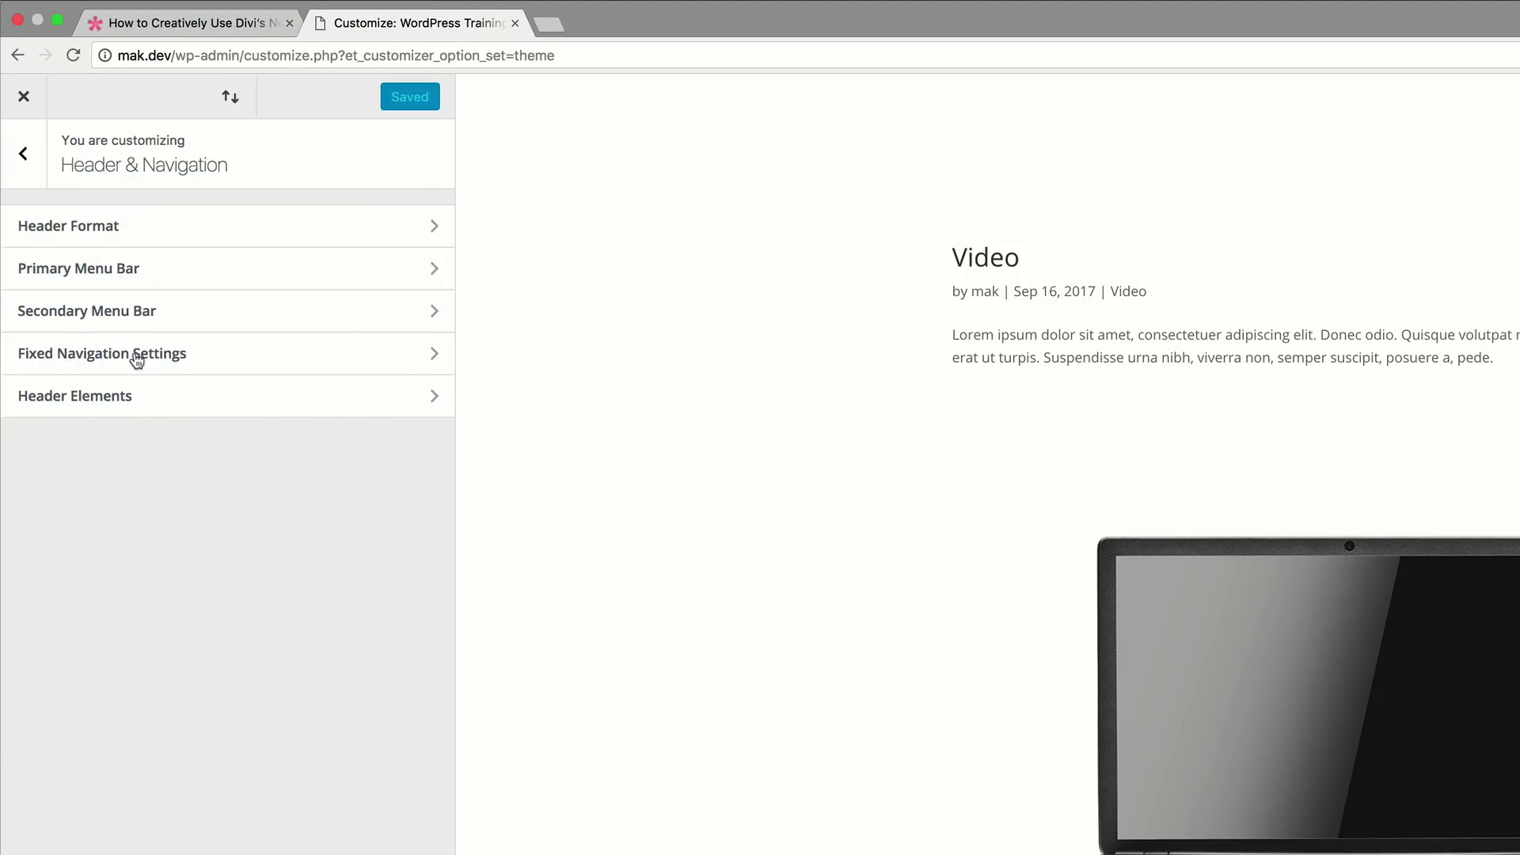
click(127, 271)
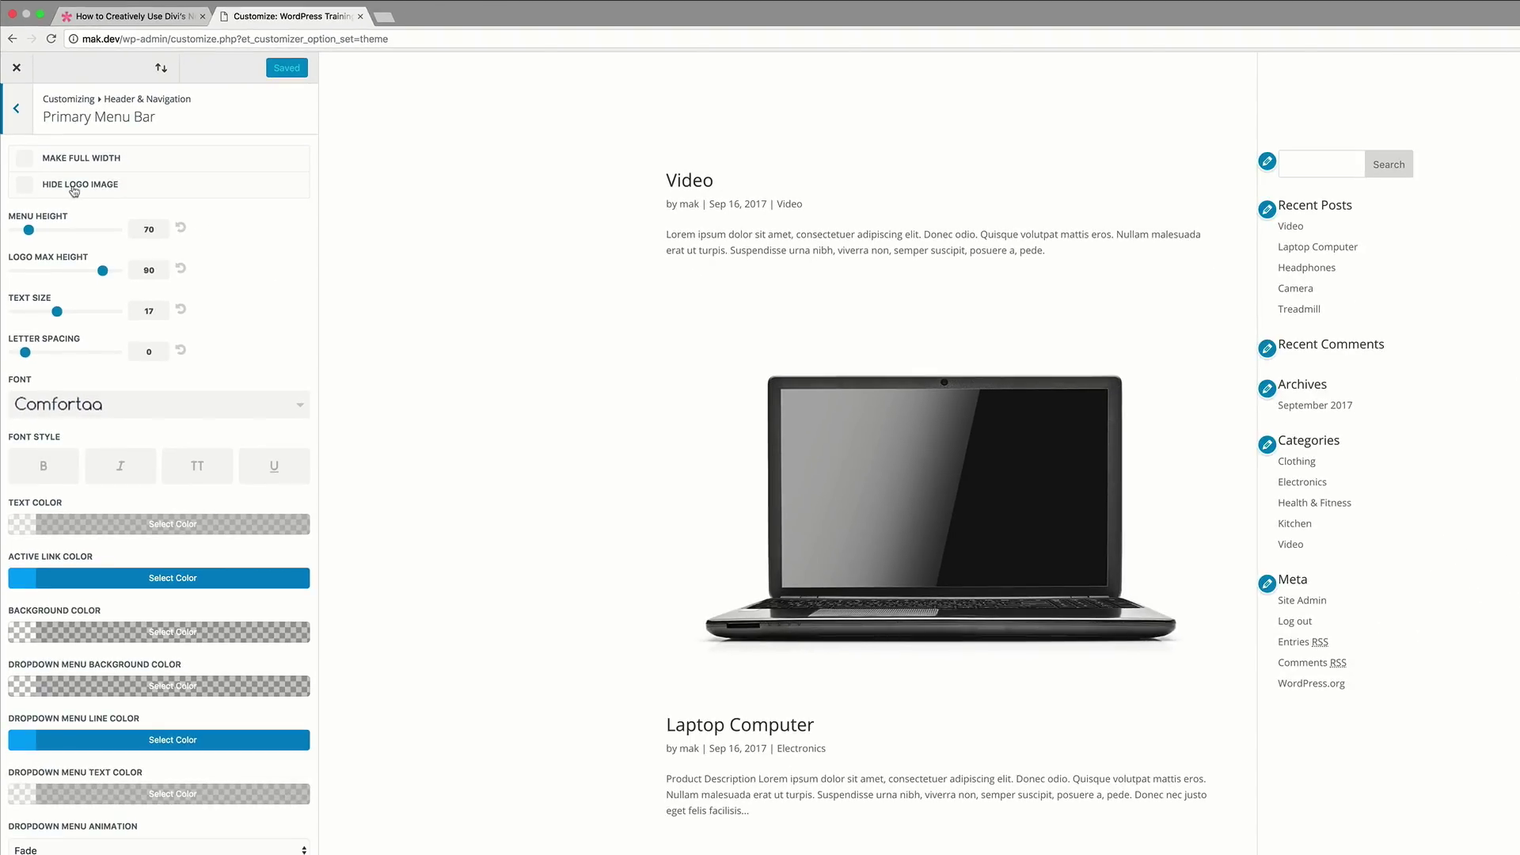
click(74, 188)
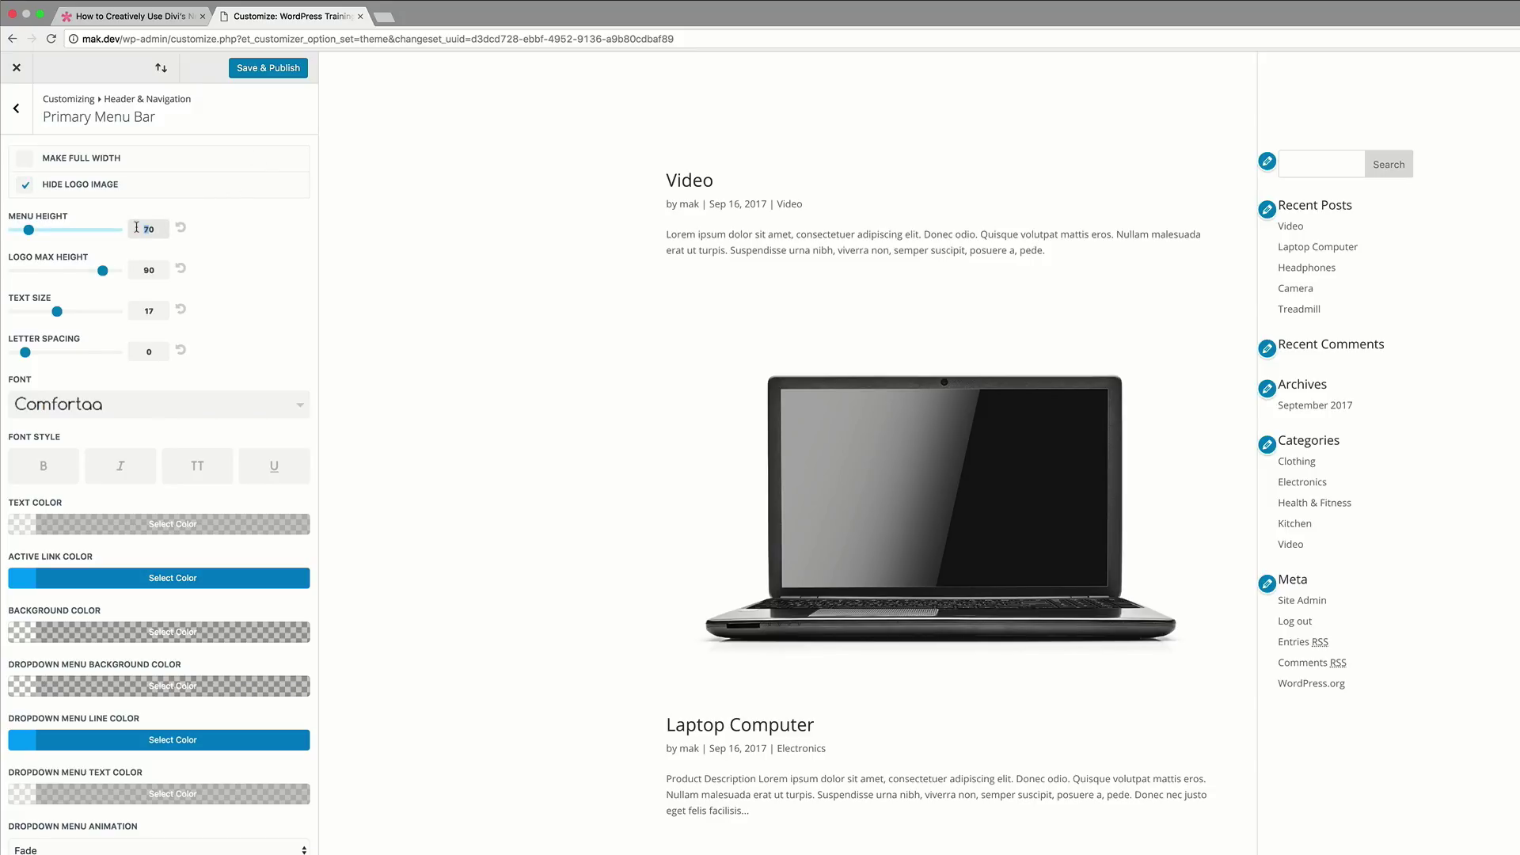
Set the primary menu bar's menu height to 30 and its letter spacing to -1.
text(30)
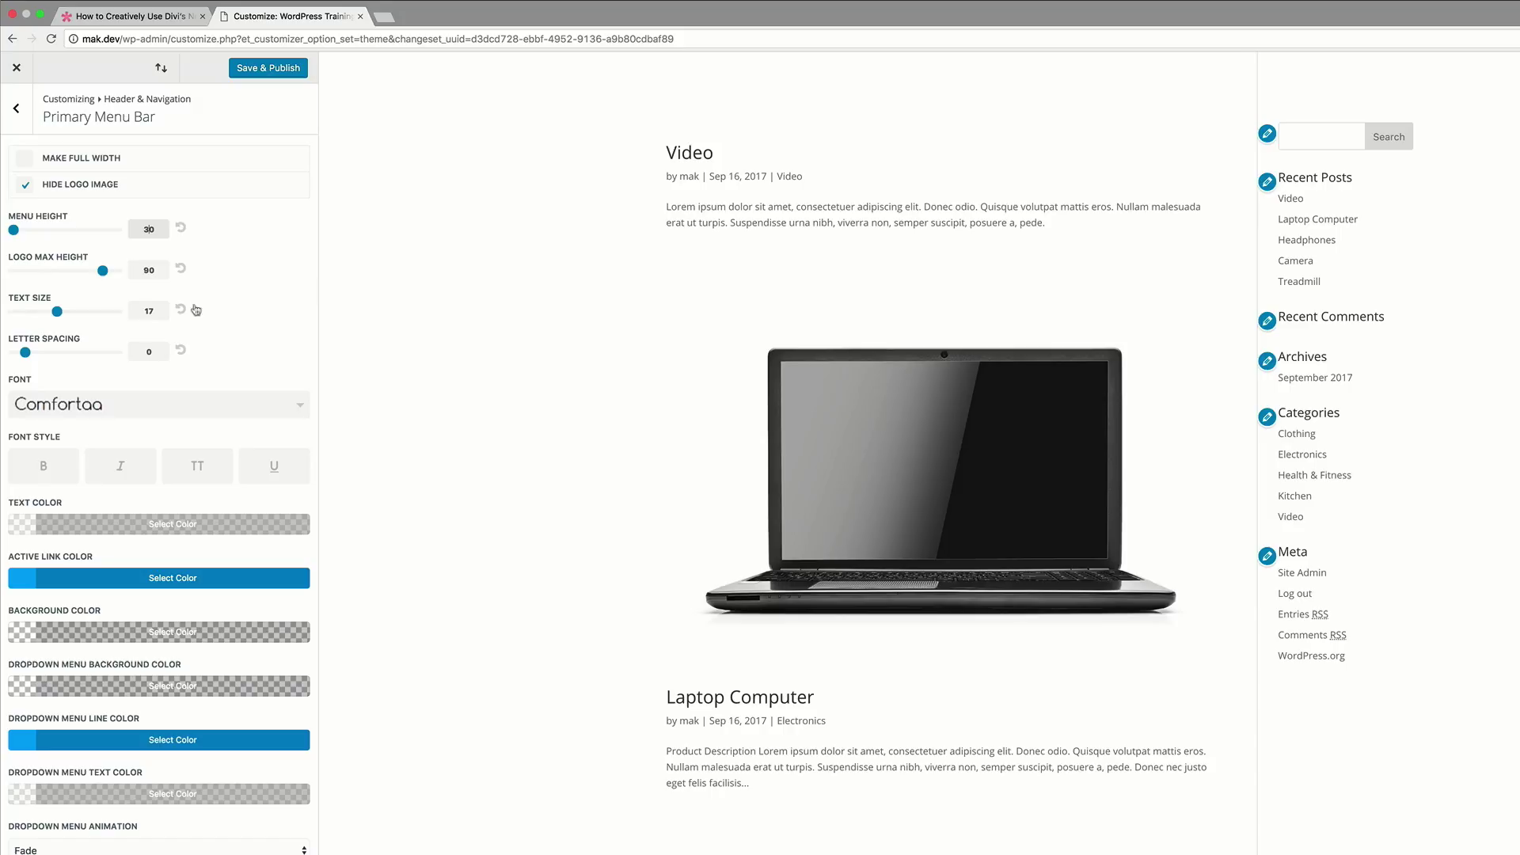
click(143, 352)
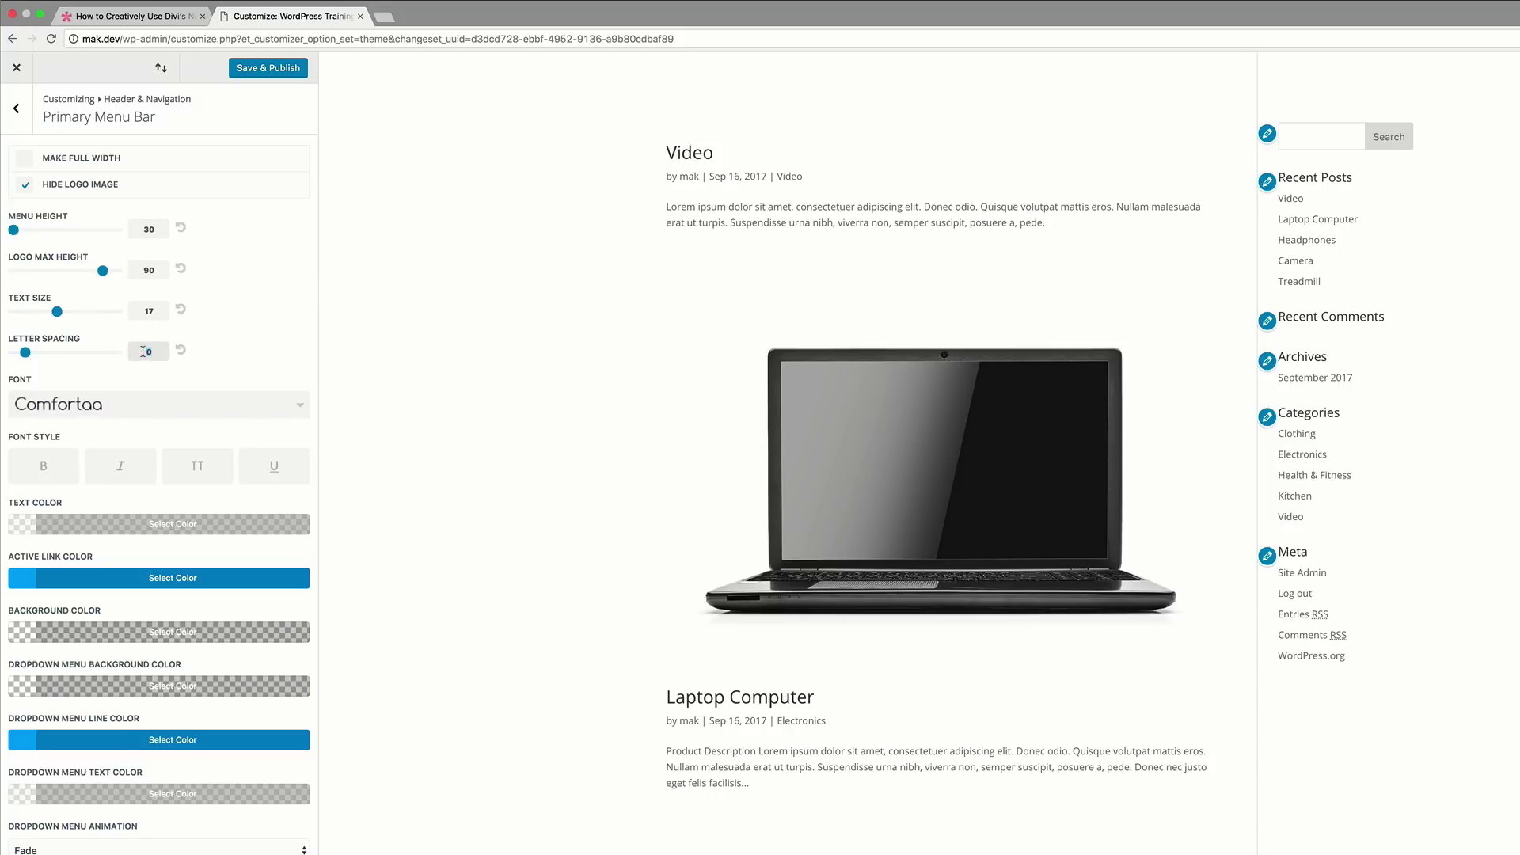
text(-1)
Change the primary menu bar's font to Lato and apply the uppercase (TT) font style.
click(226, 405)
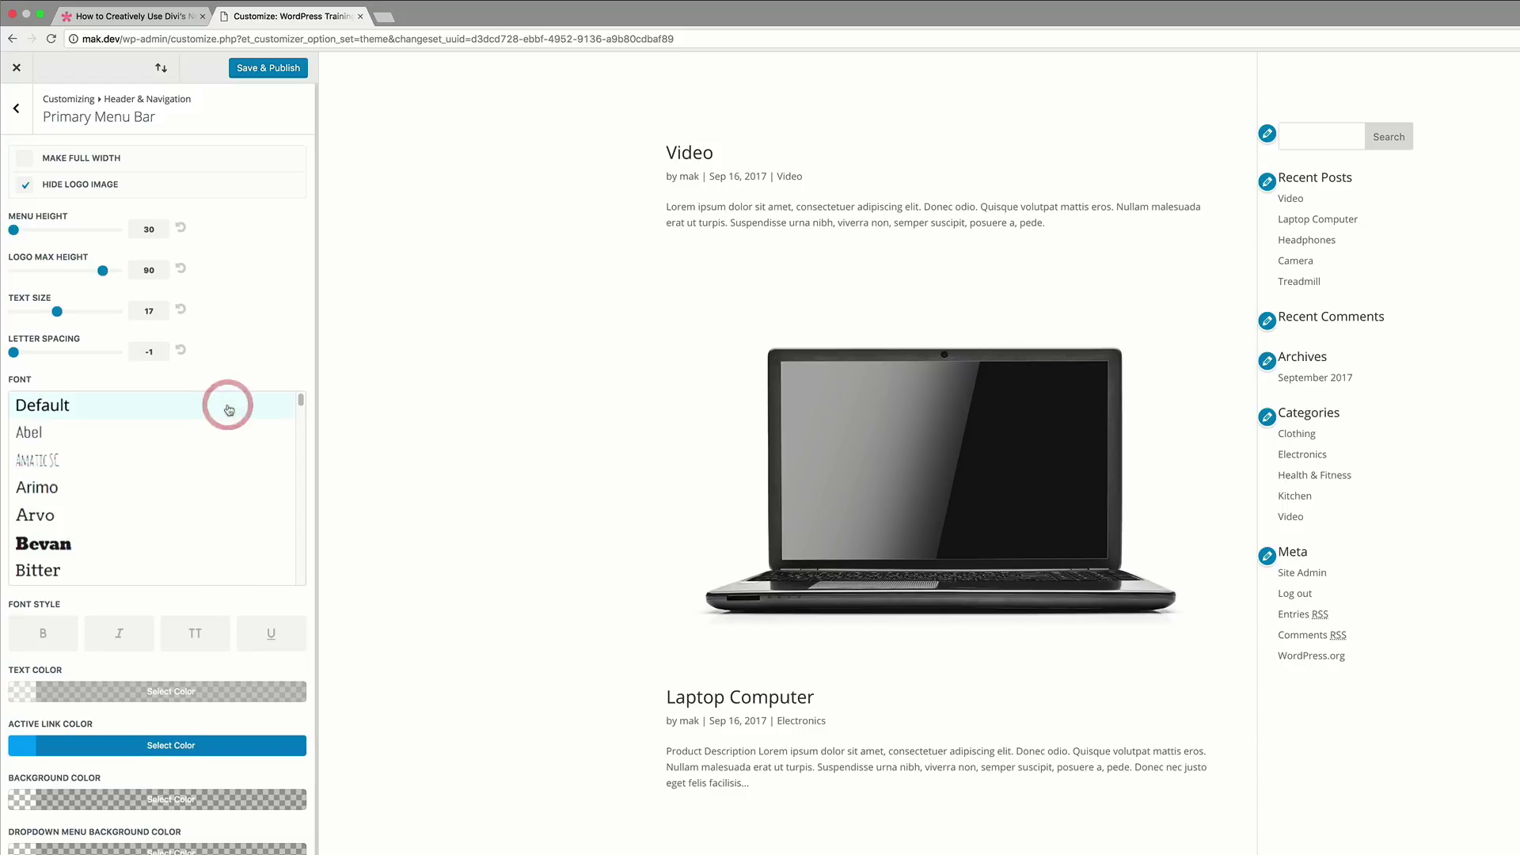
scroll(195, 476, down, 8)
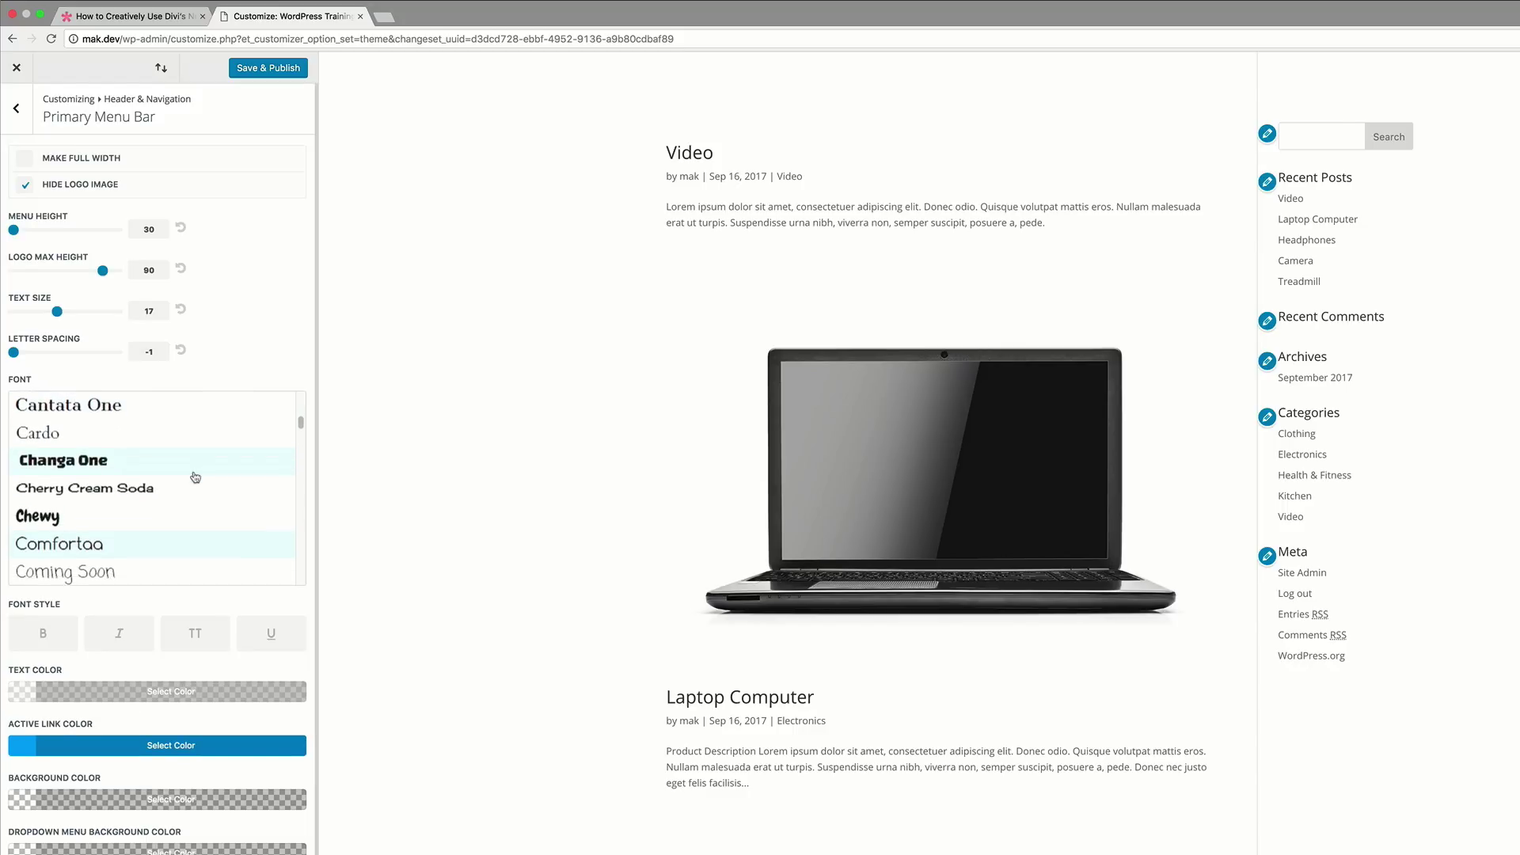
scroll(195, 476, down, 6)
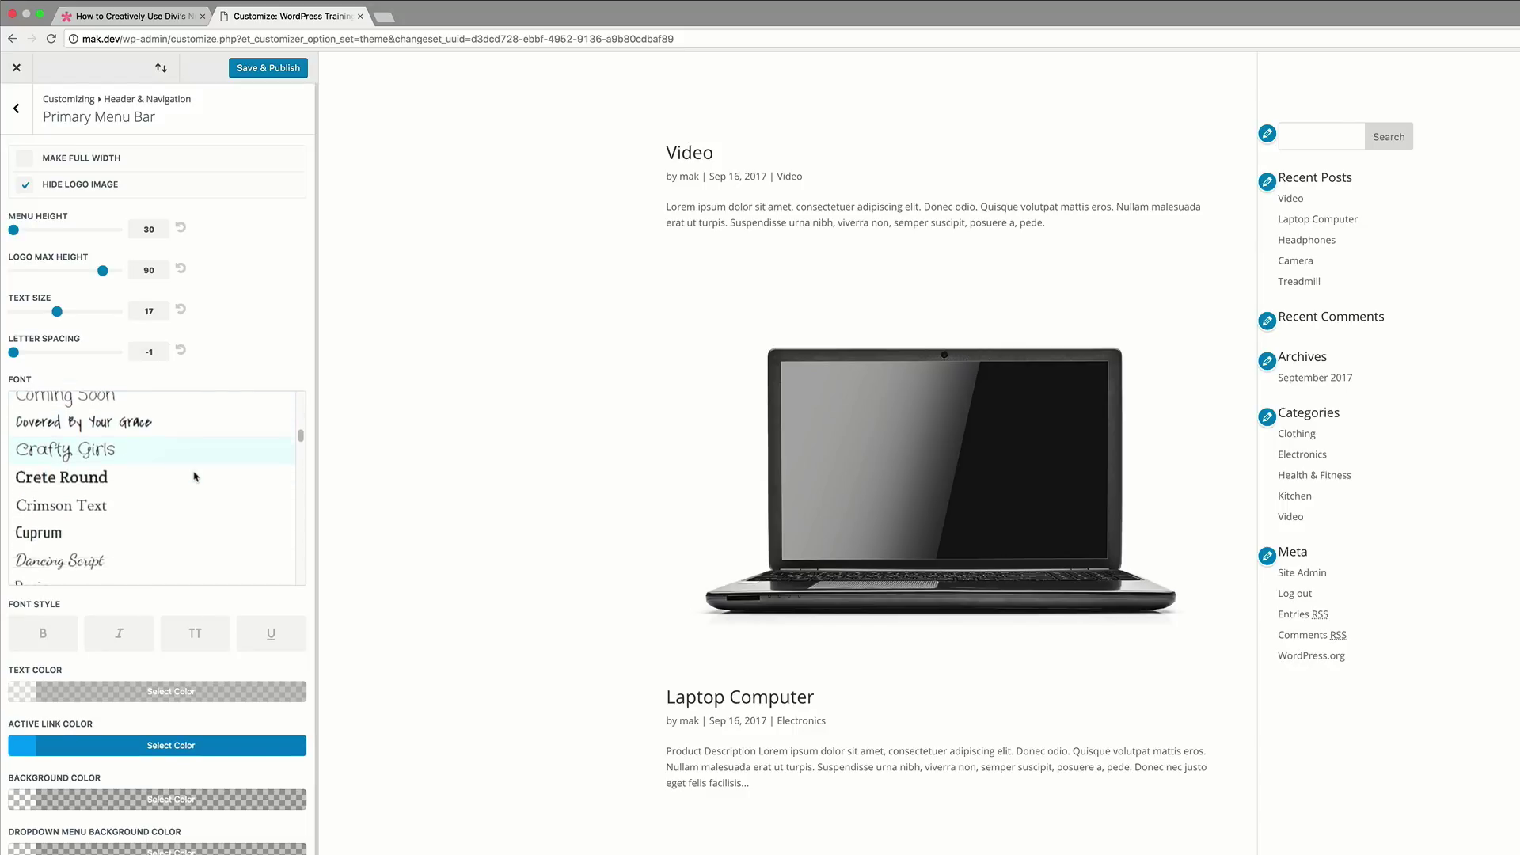
scroll(195, 476, down, 6)
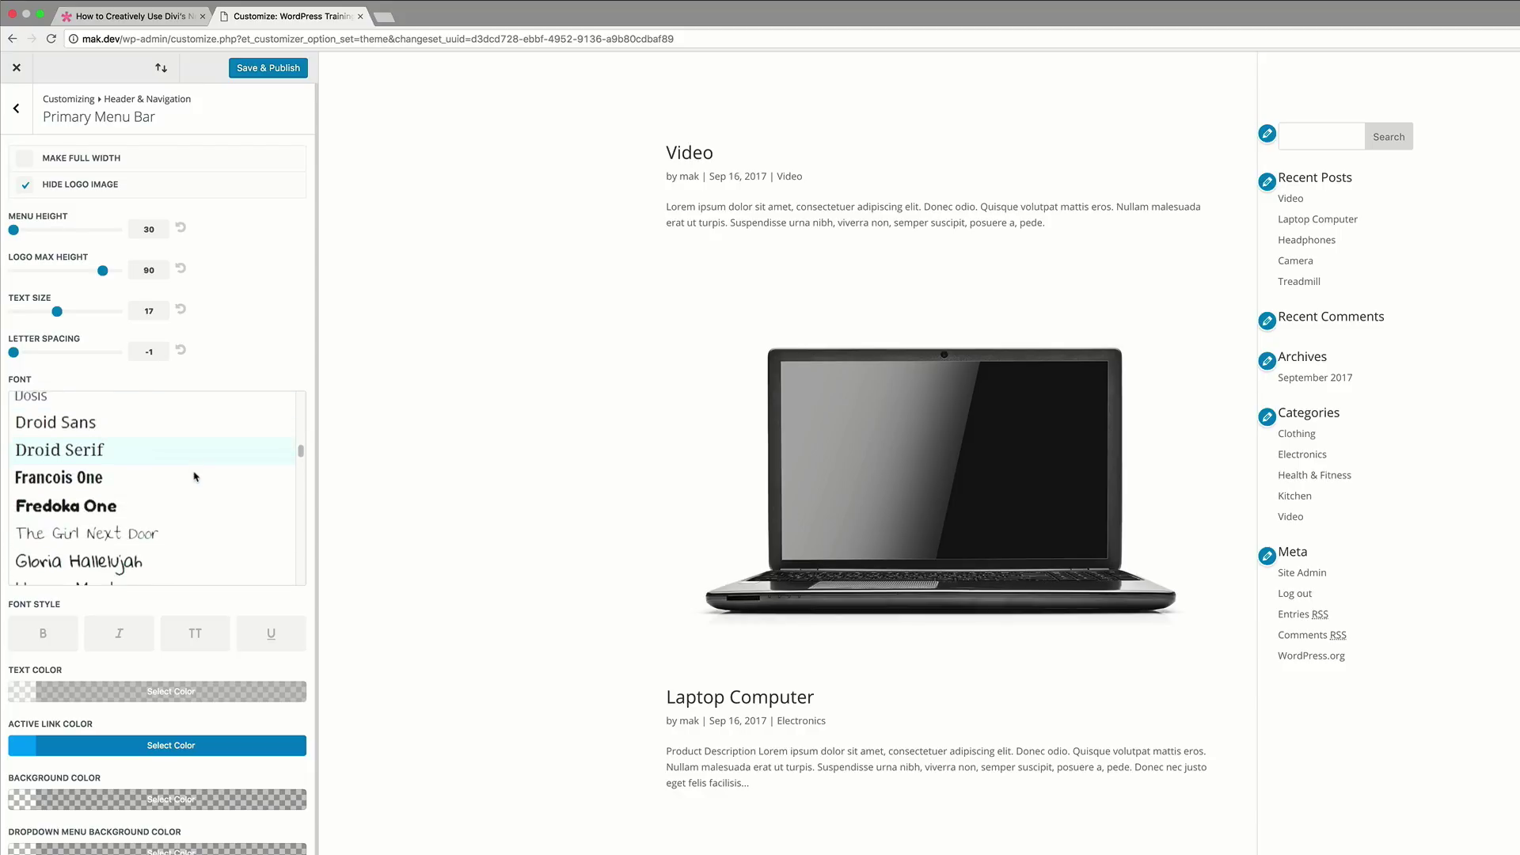
scroll(195, 477, down, 3)
scroll(194, 477, down, 3)
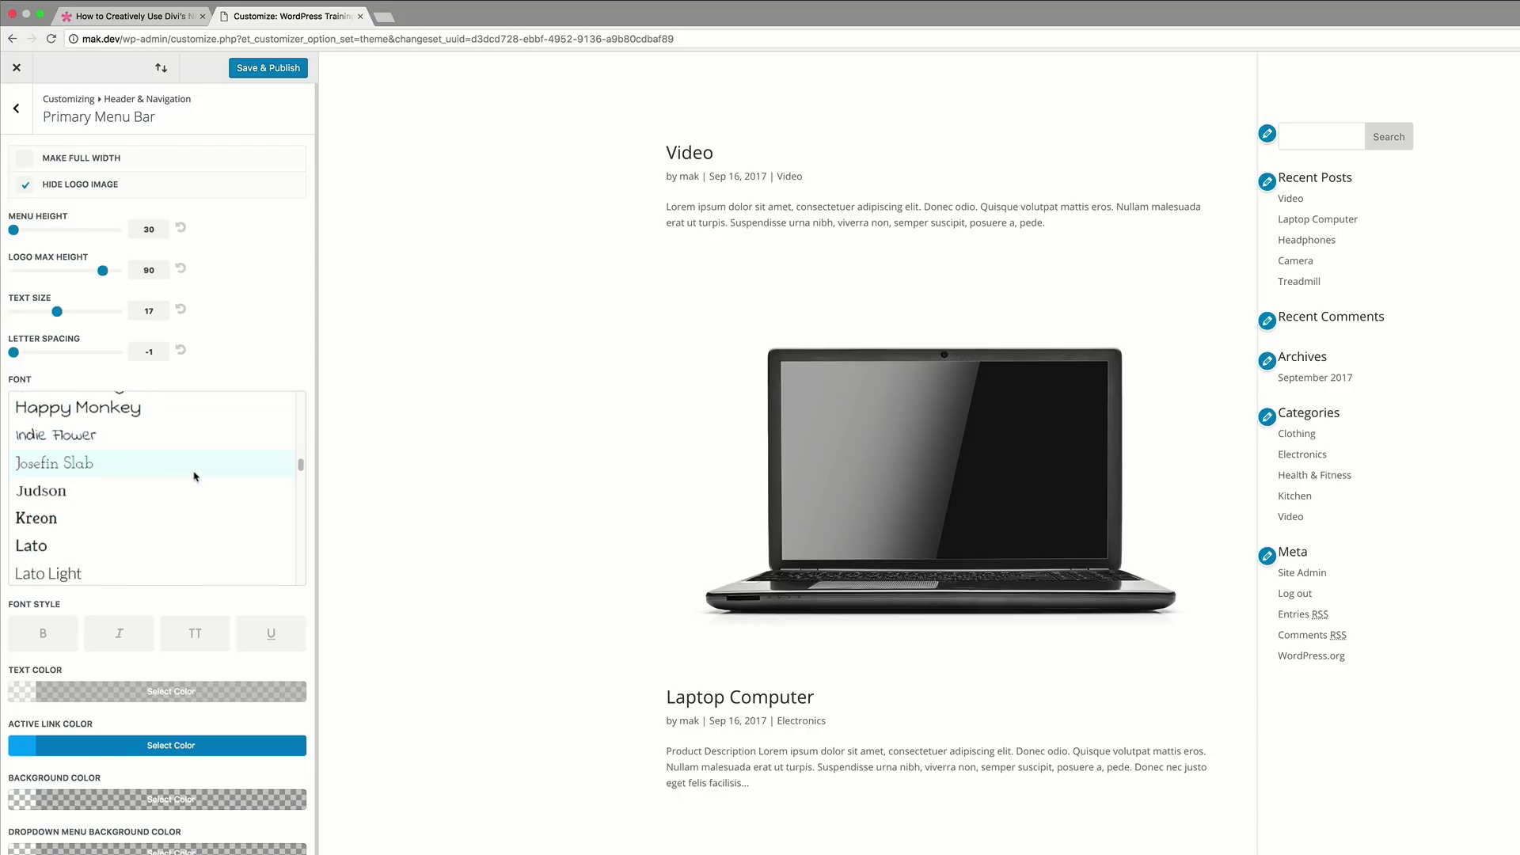
click(35, 511)
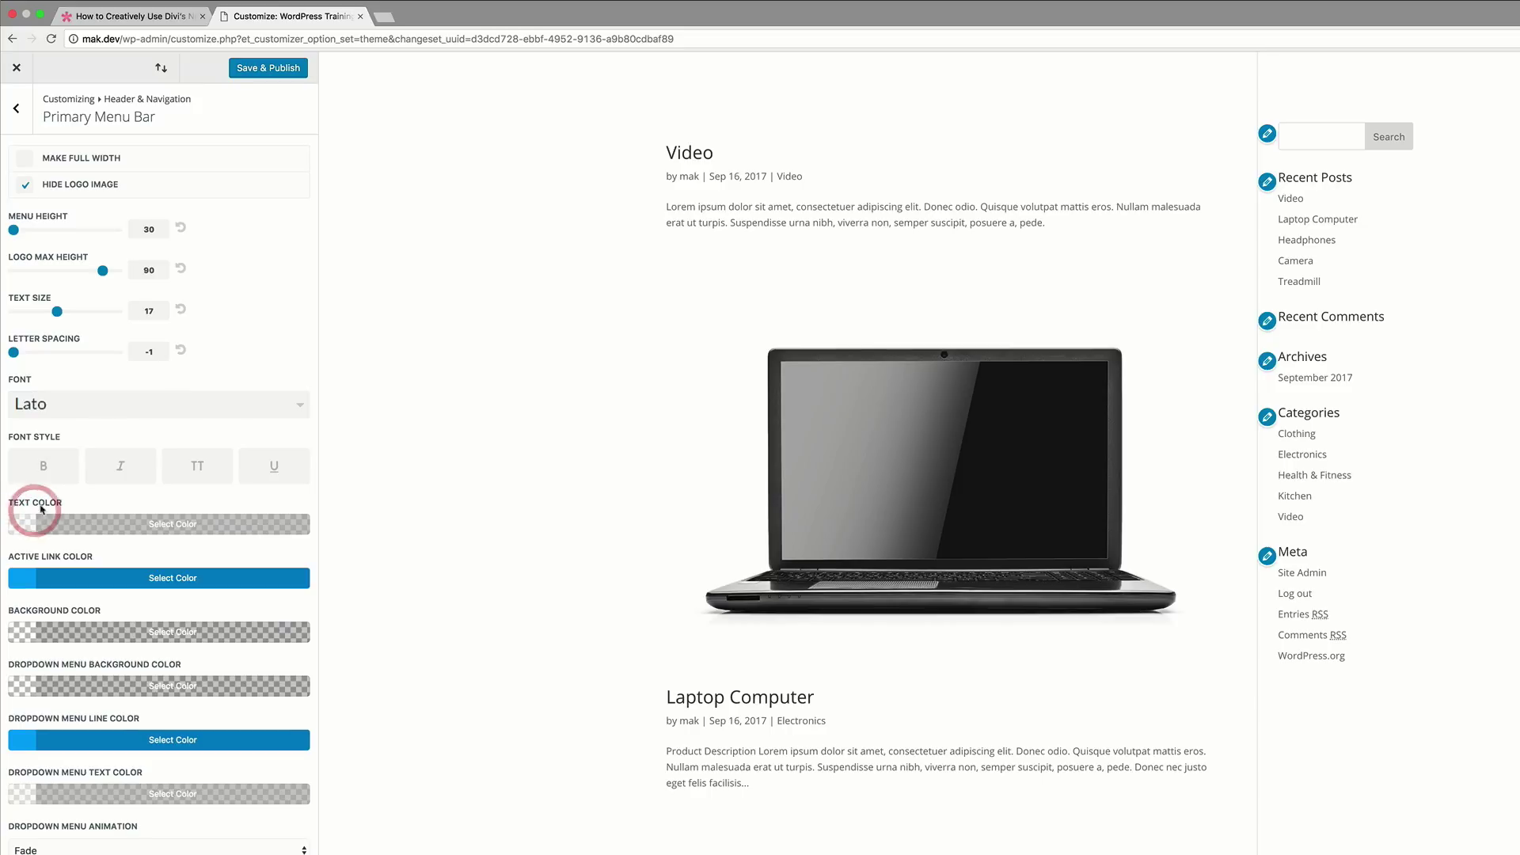
click(199, 472)
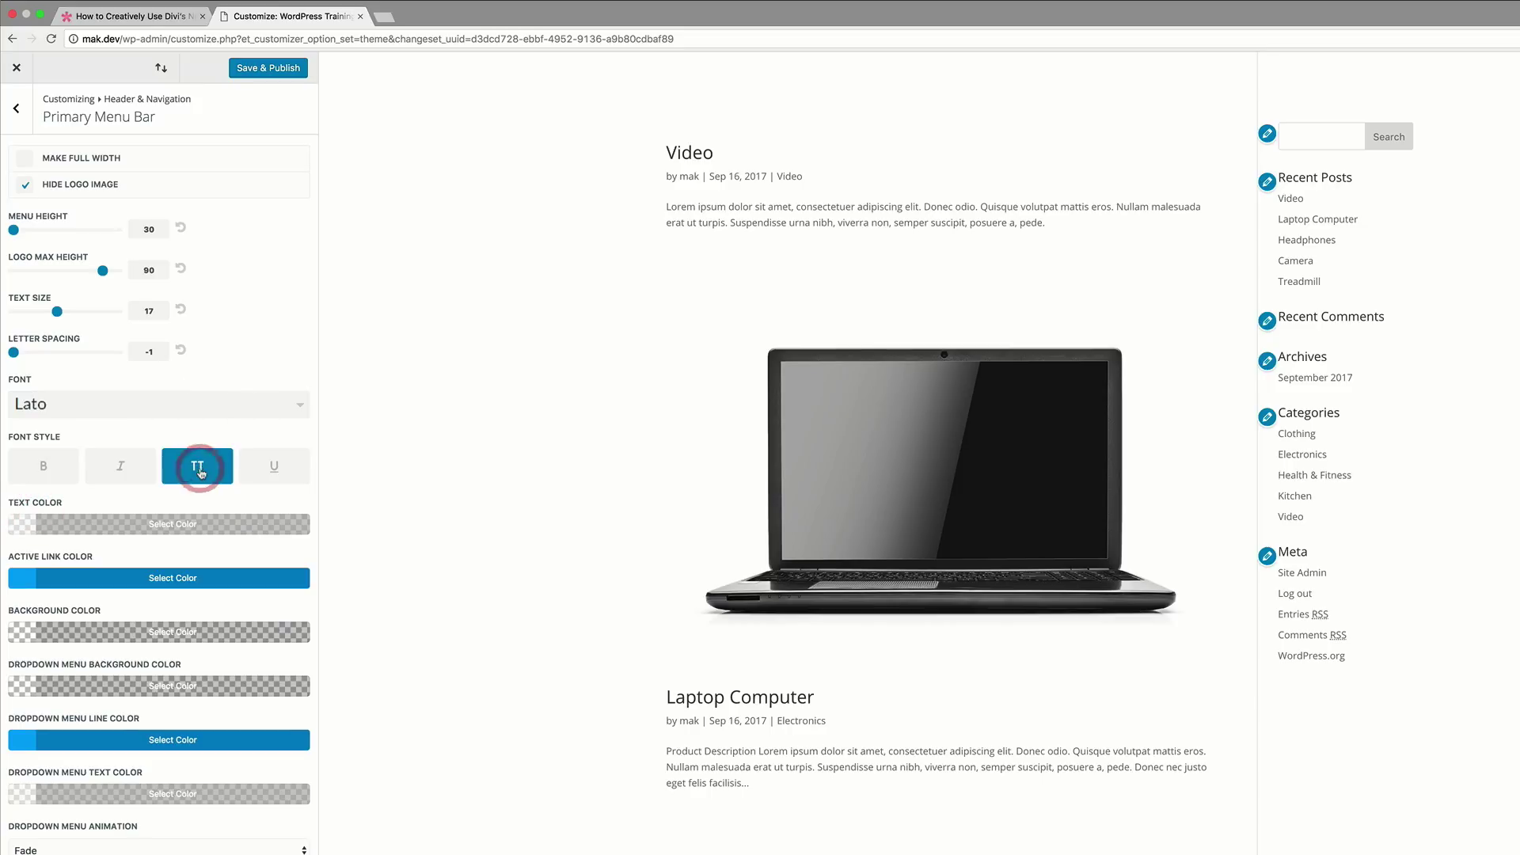
Set the menu's text color and active link color to fully opaque white, #ffffff.
click(19, 530)
click(135, 716)
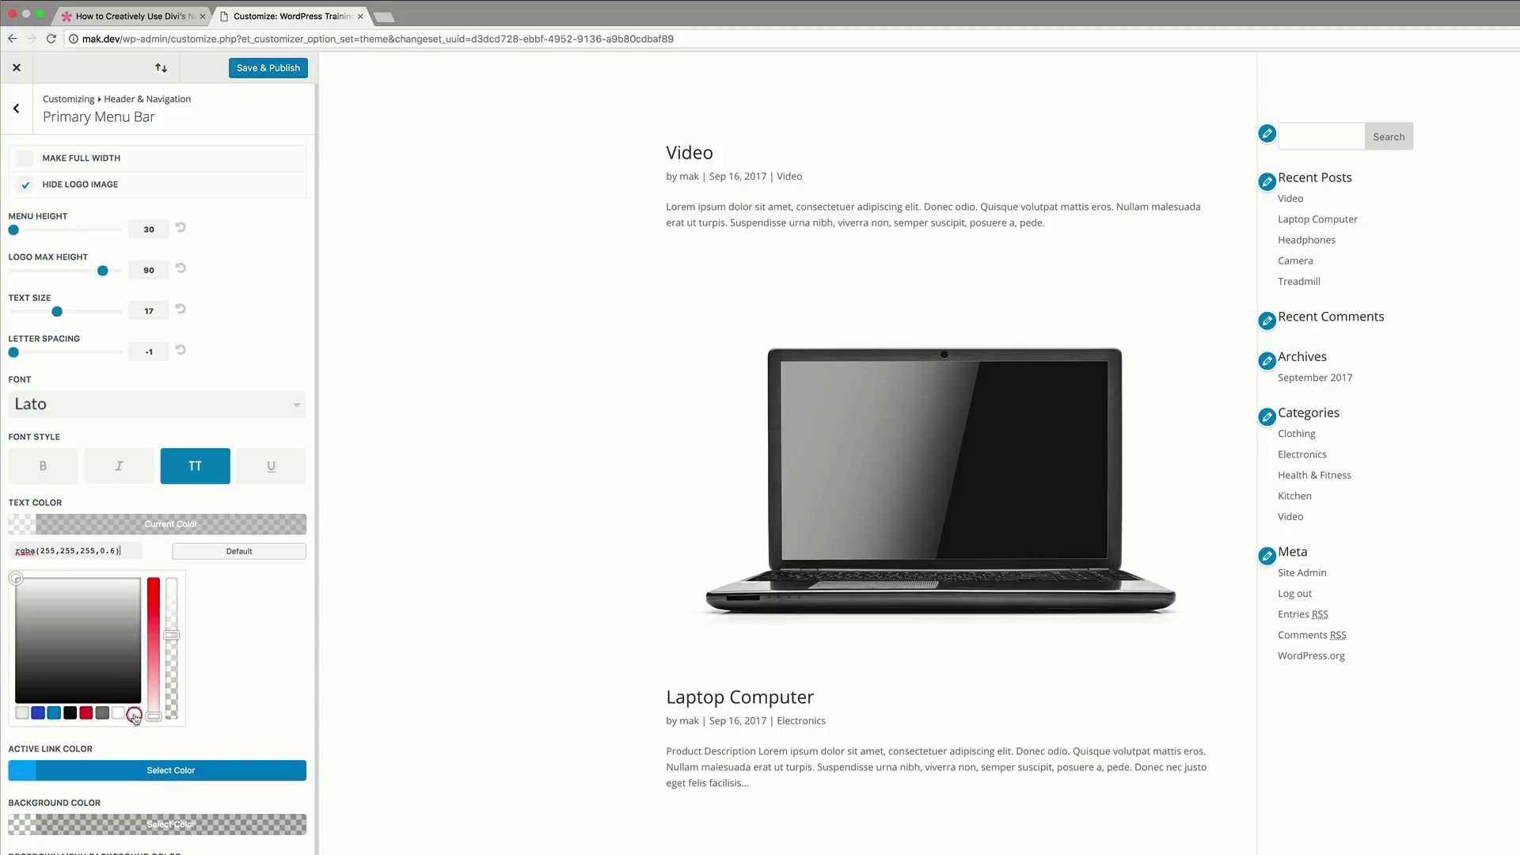
scroll(265, 665, down, 3)
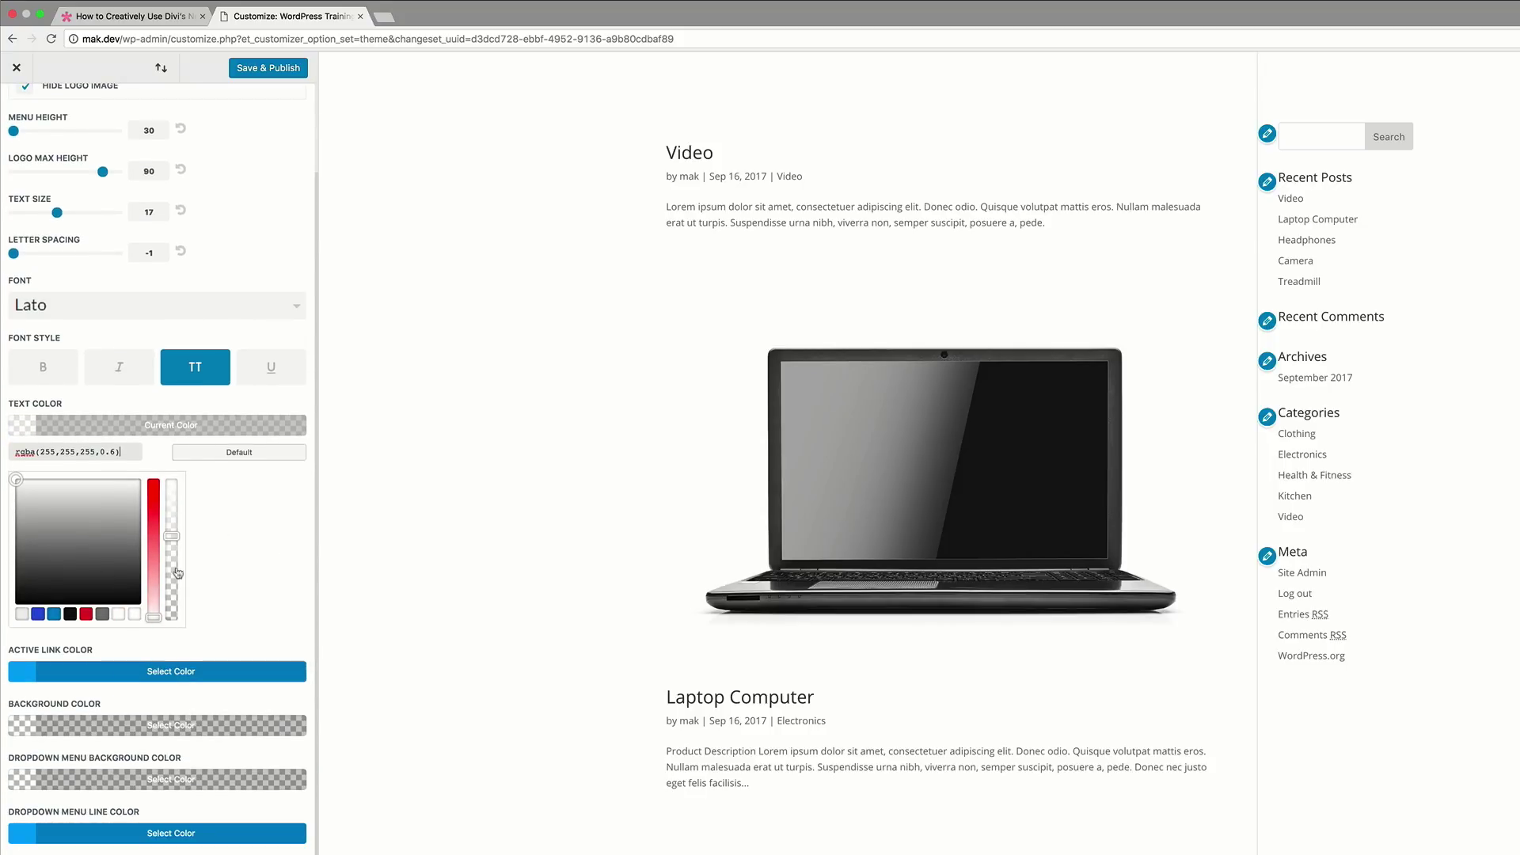
drag(171, 536, 171, 480)
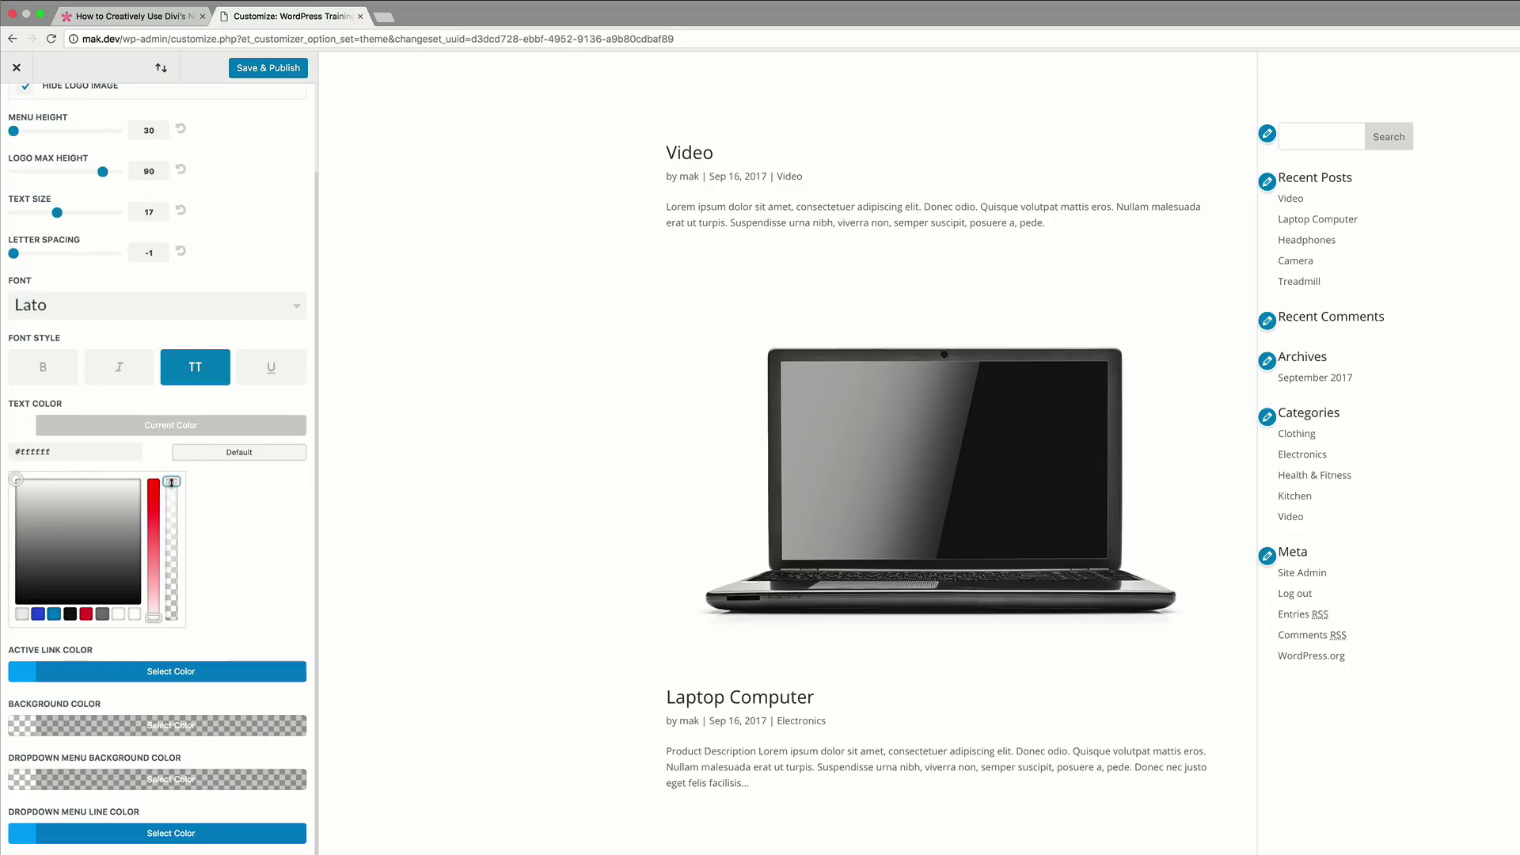
mouse_move(171, 482)
mouse_down()
mouse_move(173, 598)
mouse_move(174, 506)
mouse_move(182, 483)
mouse_move(175, 558)
mouse_move(192, 486)
mouse_up()
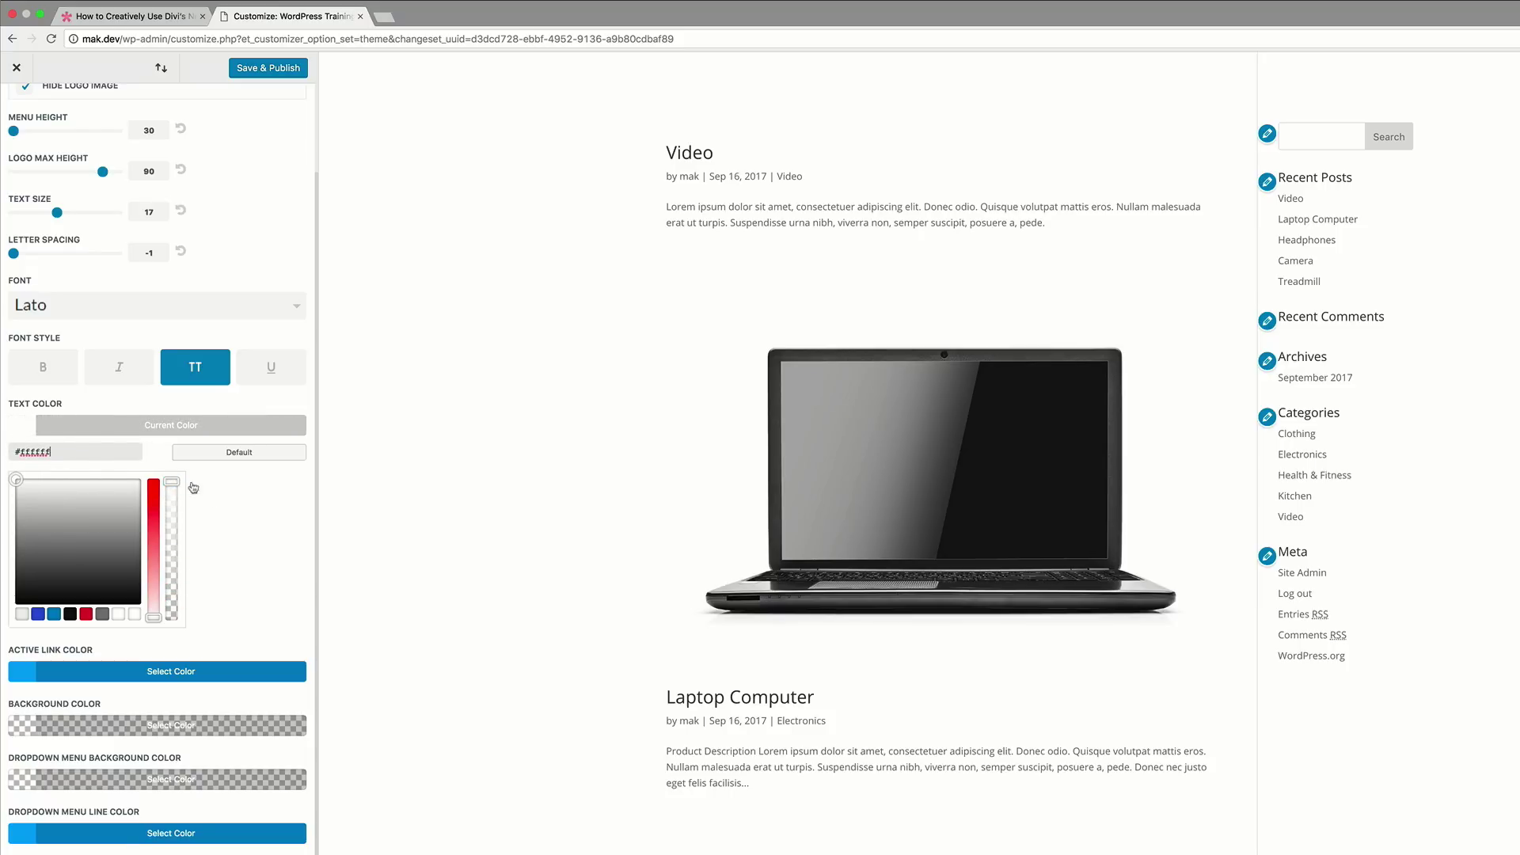
click(20, 672)
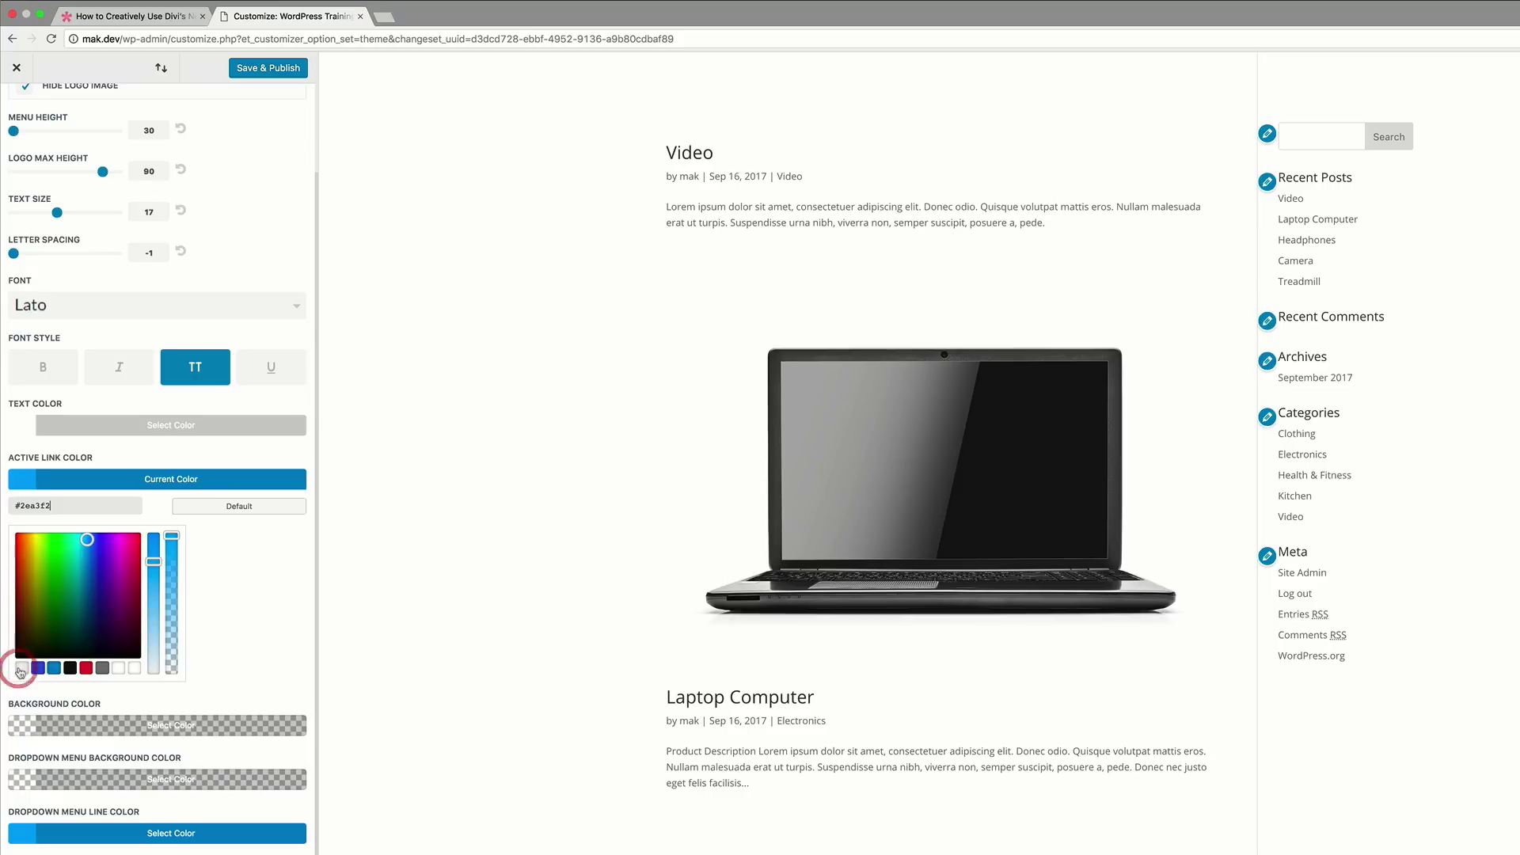
click(136, 669)
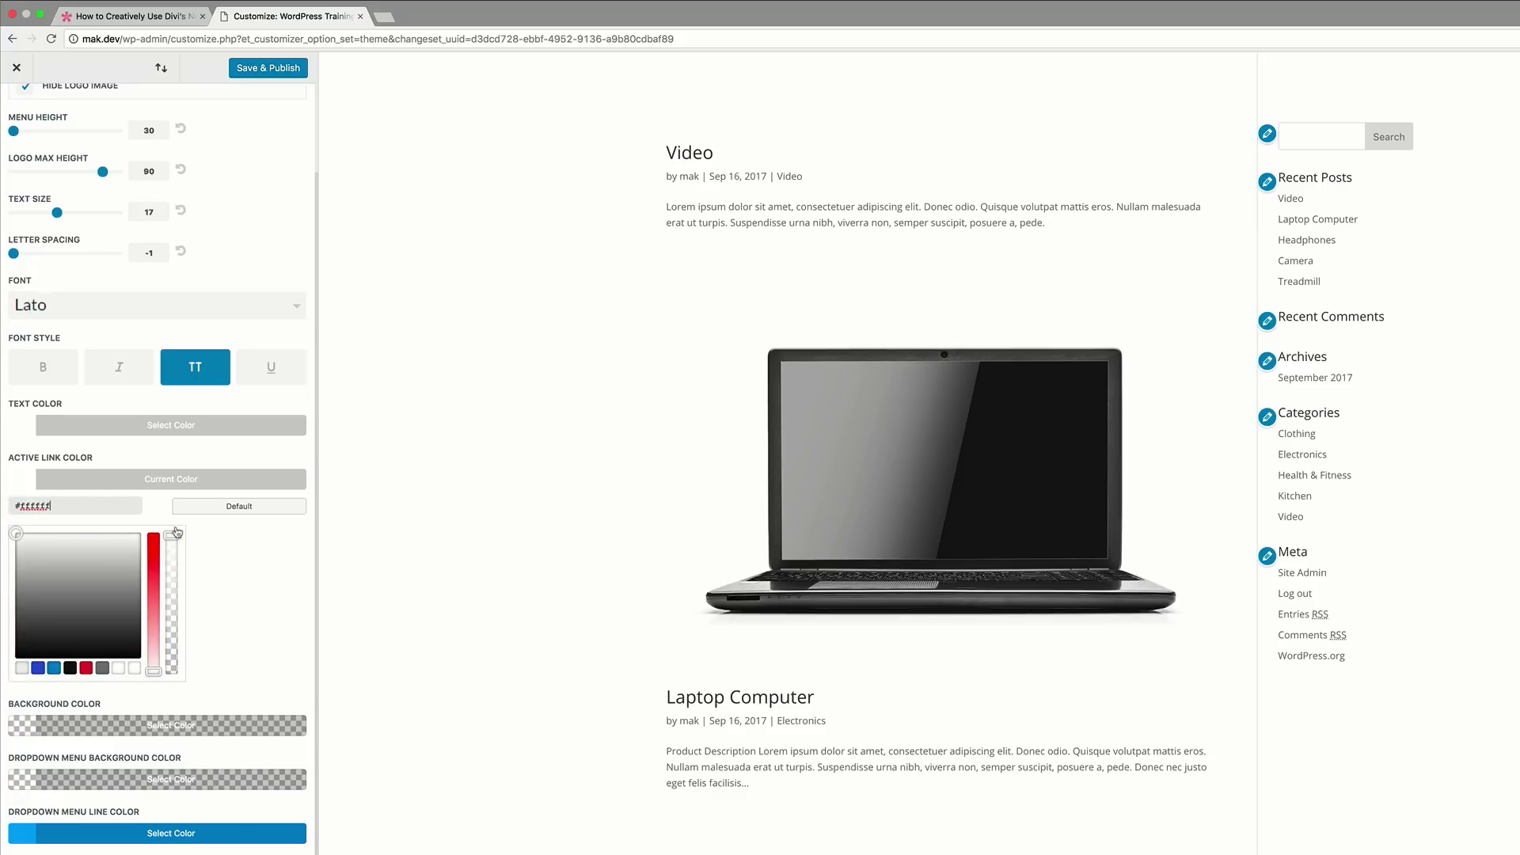
Set the primary menu bar's background color to fully transparent white, rgba(255,255,255,0).
click(24, 731)
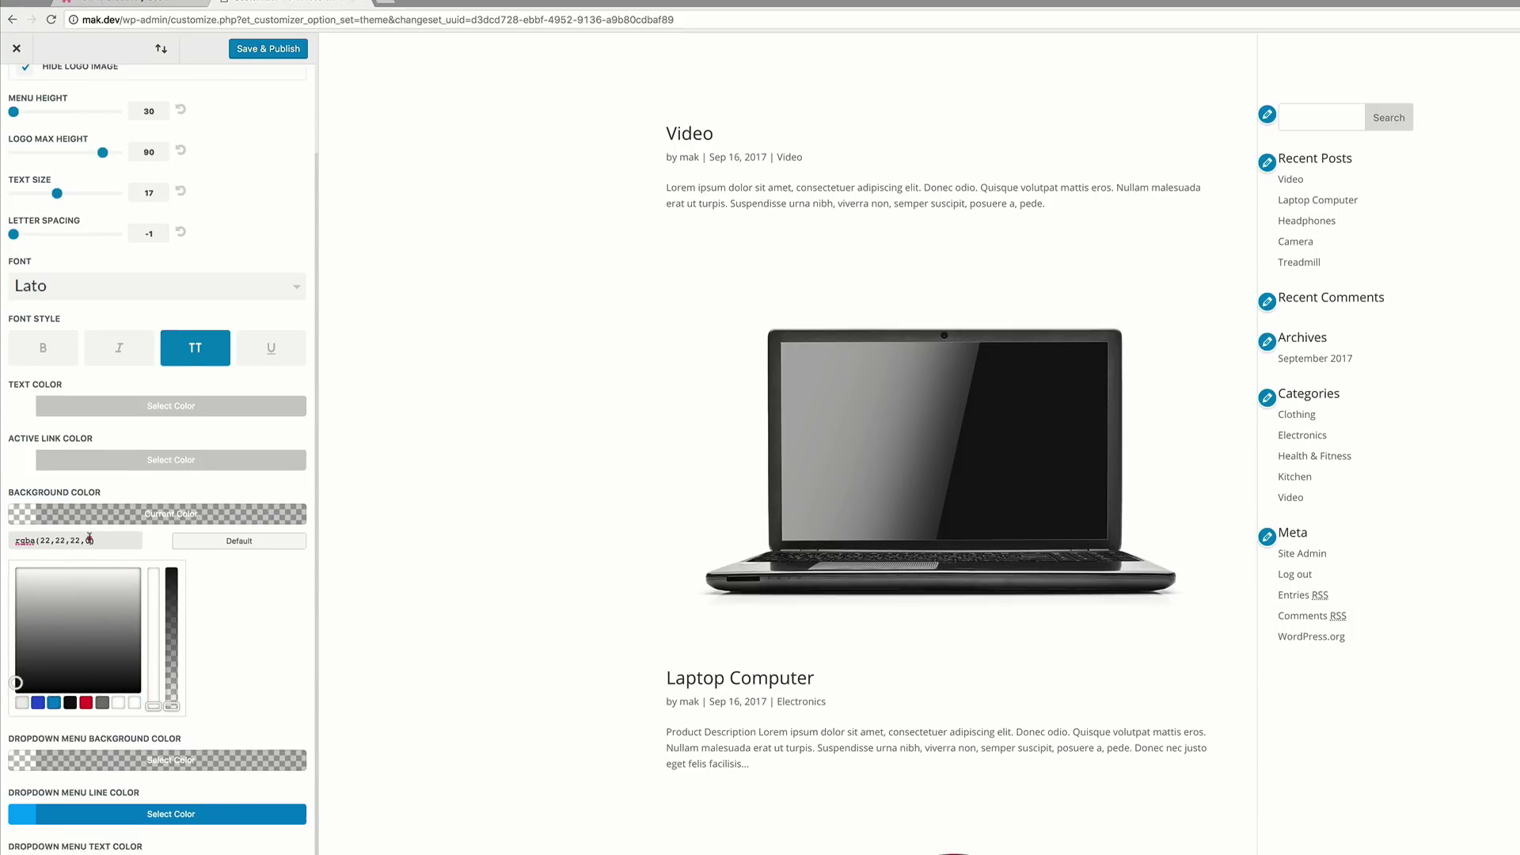
drag(89, 560, 38, 562)
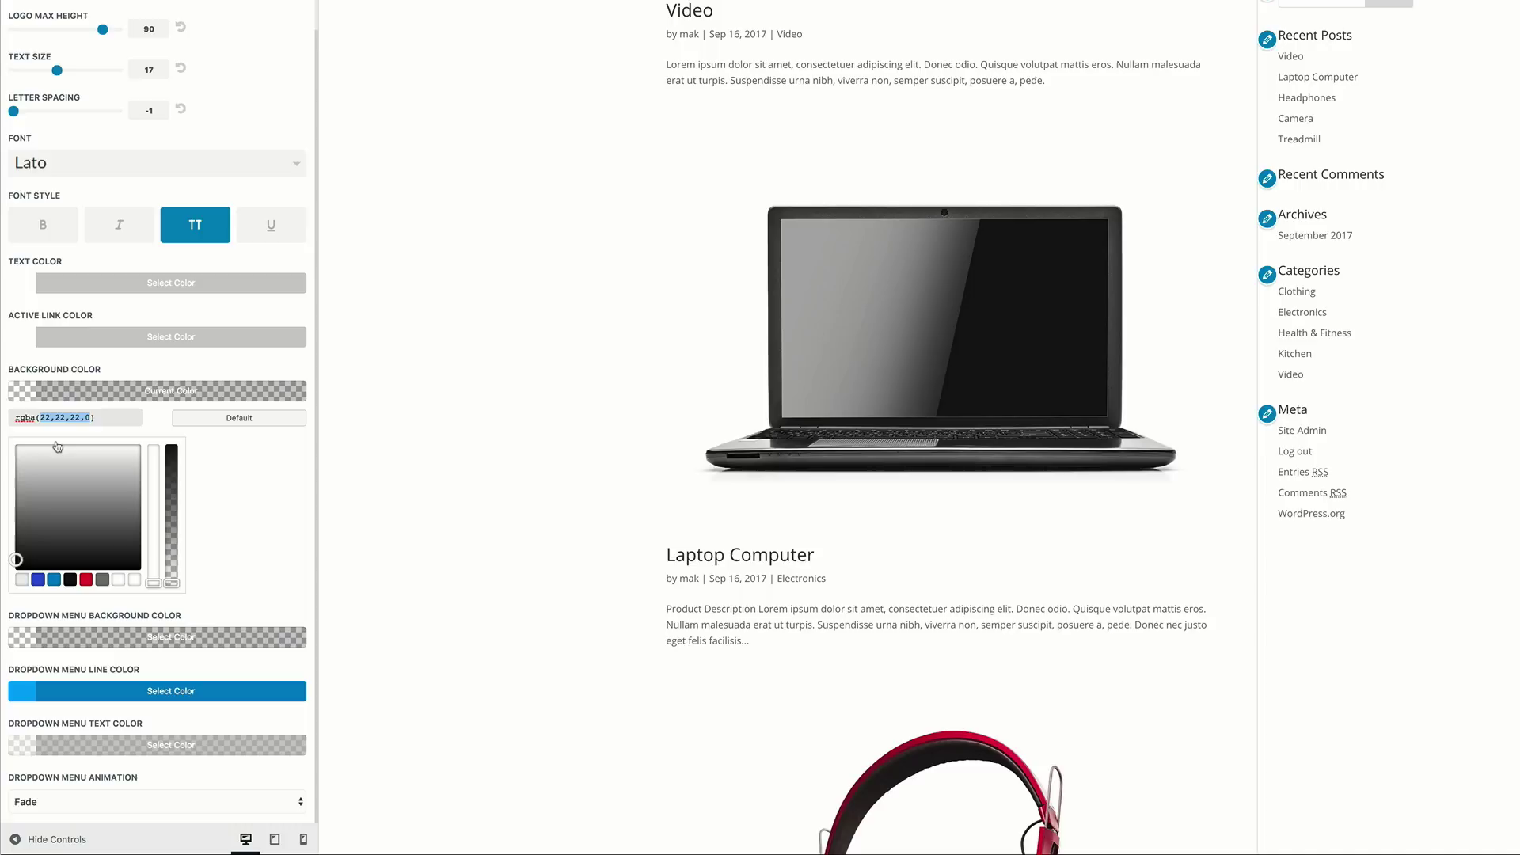
click(57, 447)
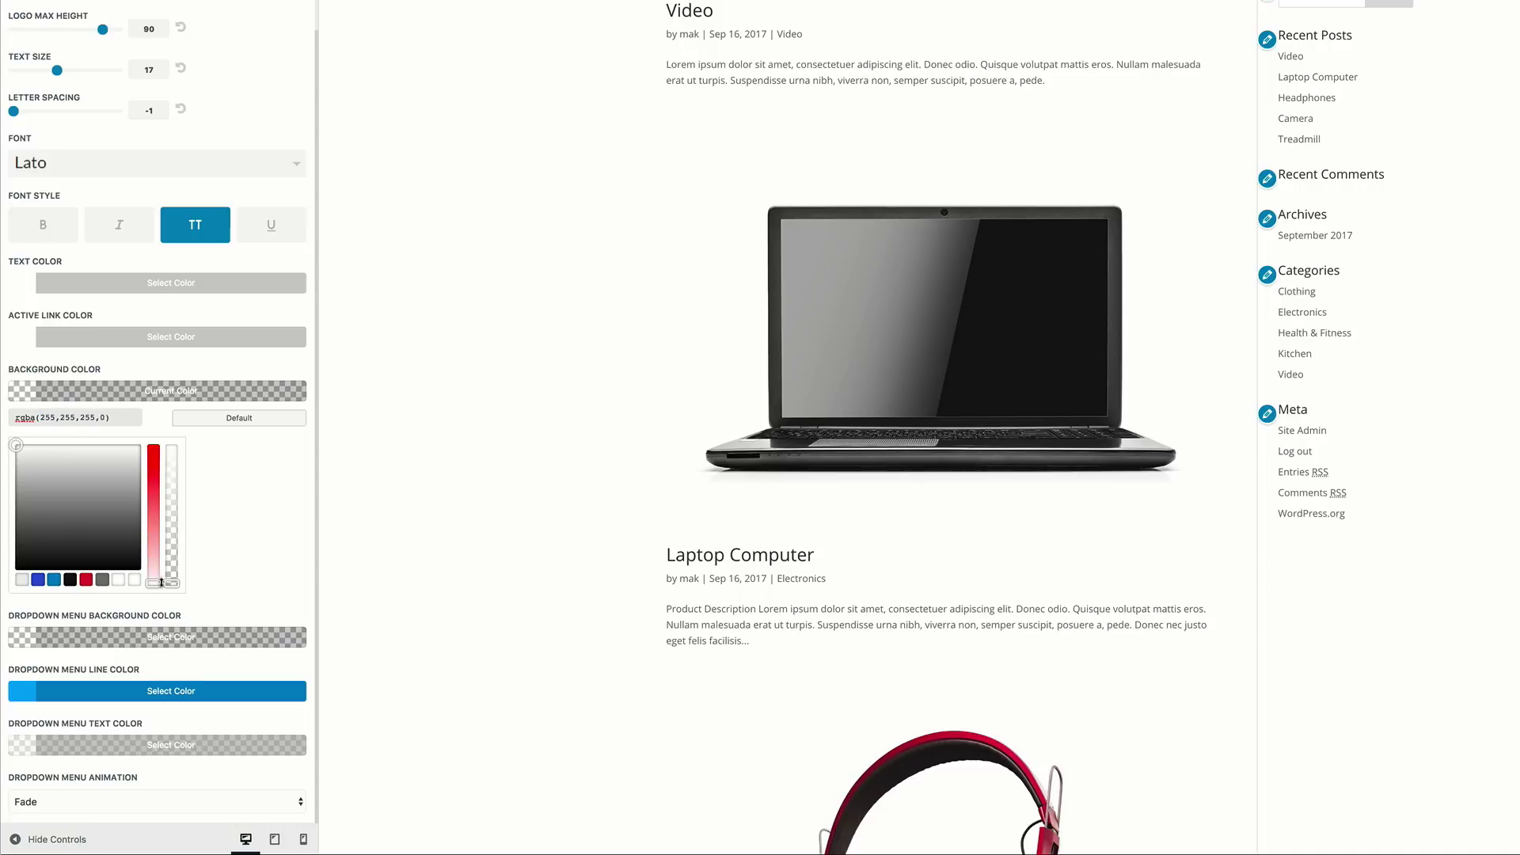
drag(172, 584, 179, 448)
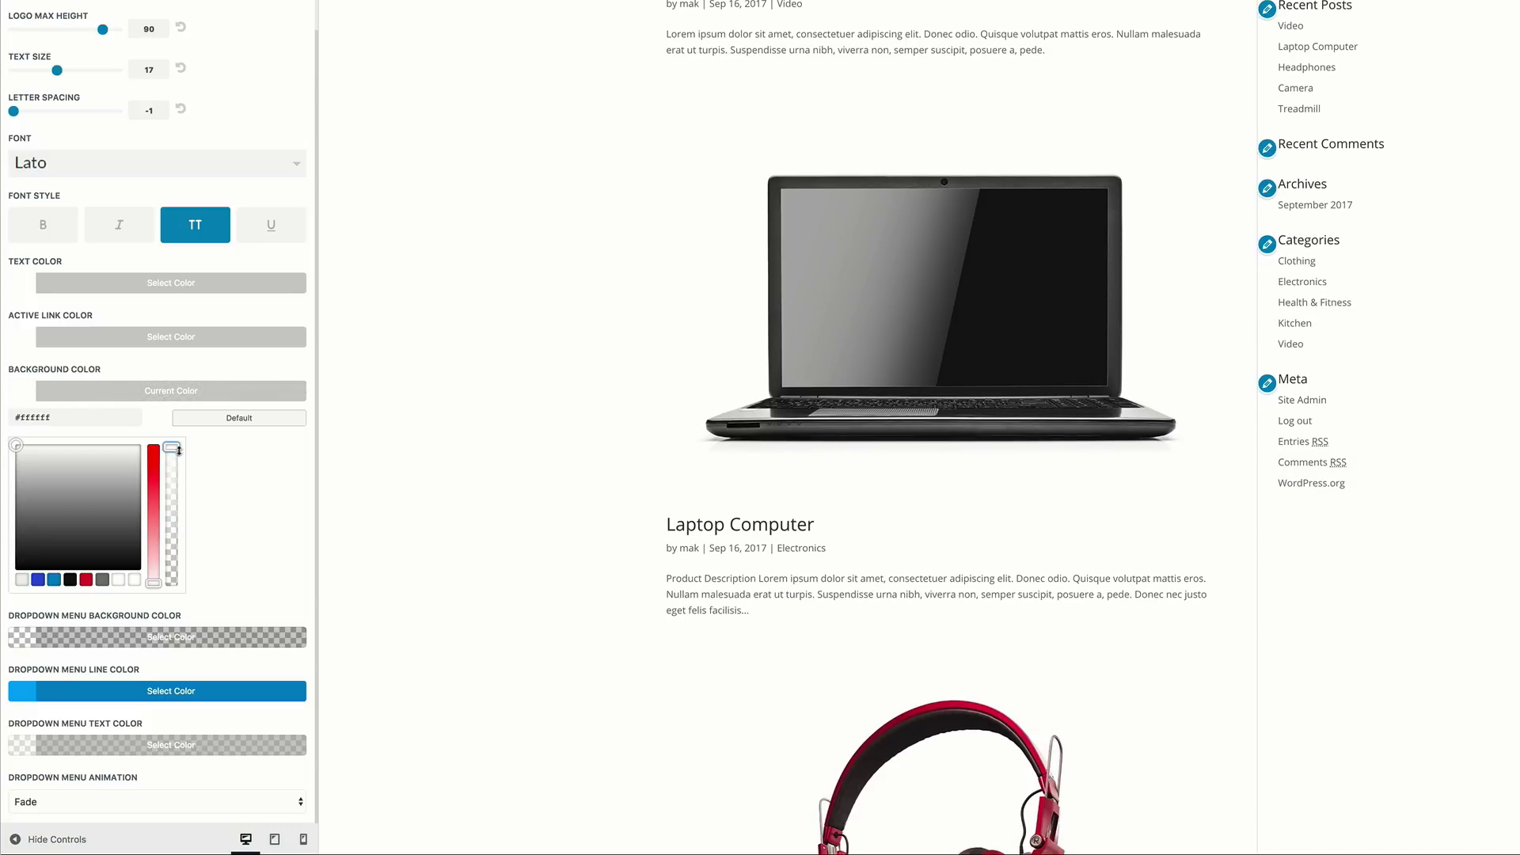
drag(179, 450, 180, 597)
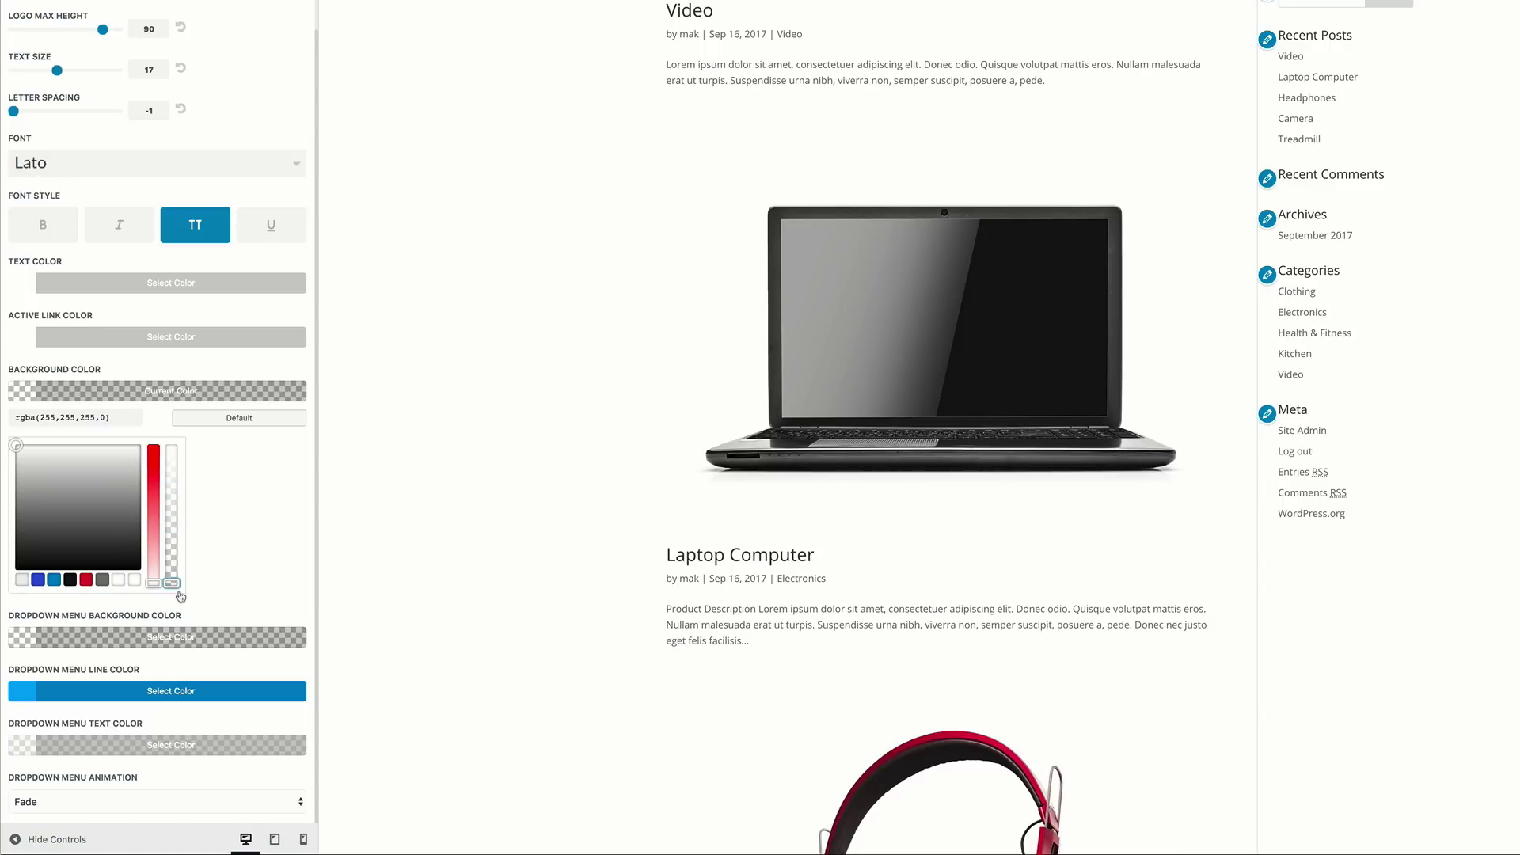
click(24, 421)
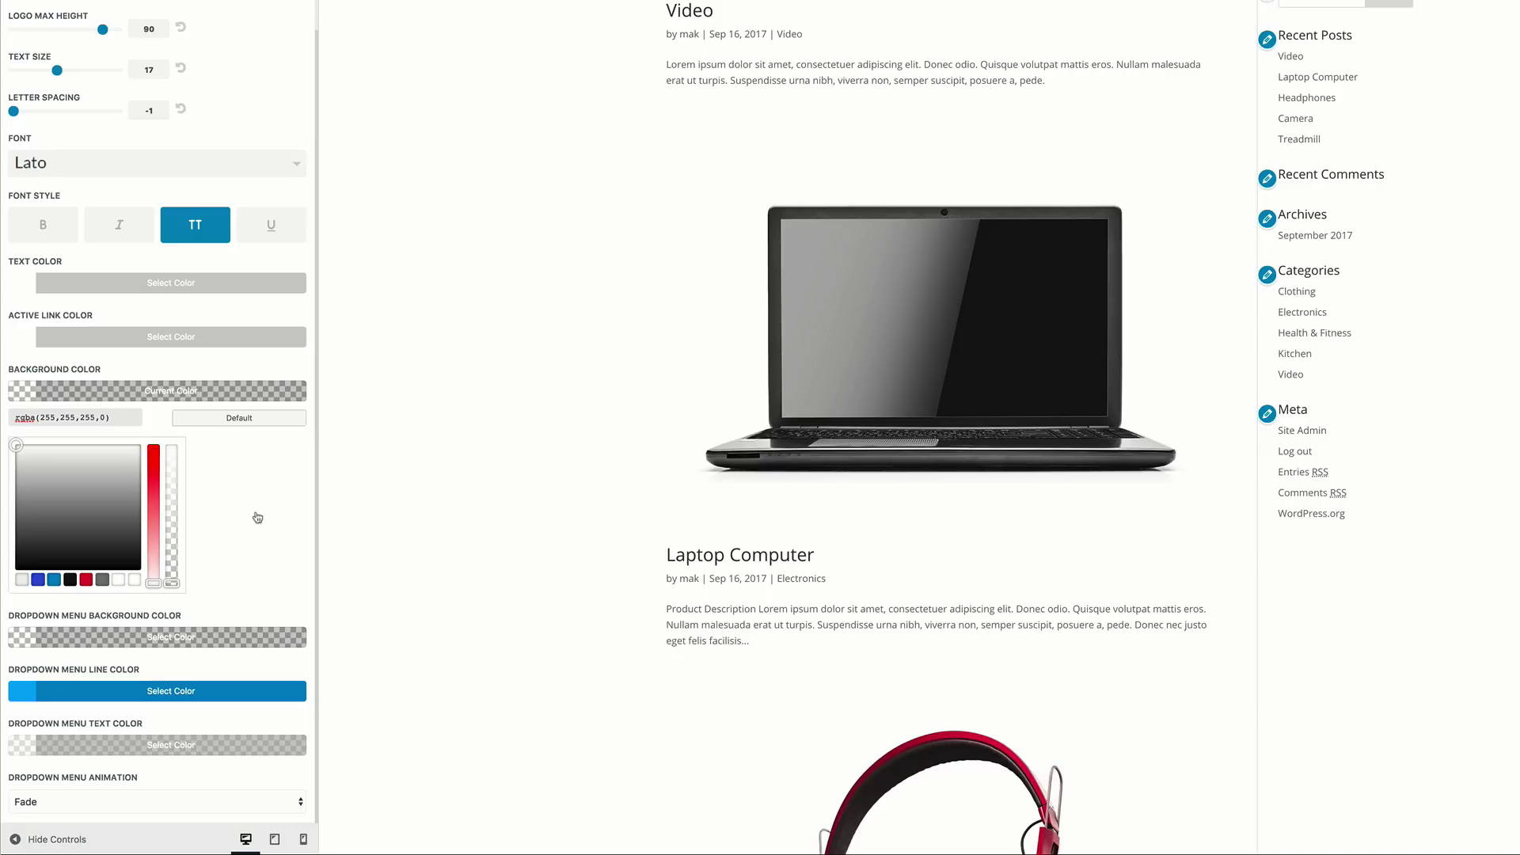
Set the dropdown menu background color to rgba(255,255,255,0), then publish the customizer changes and close the customizer.
click(24, 637)
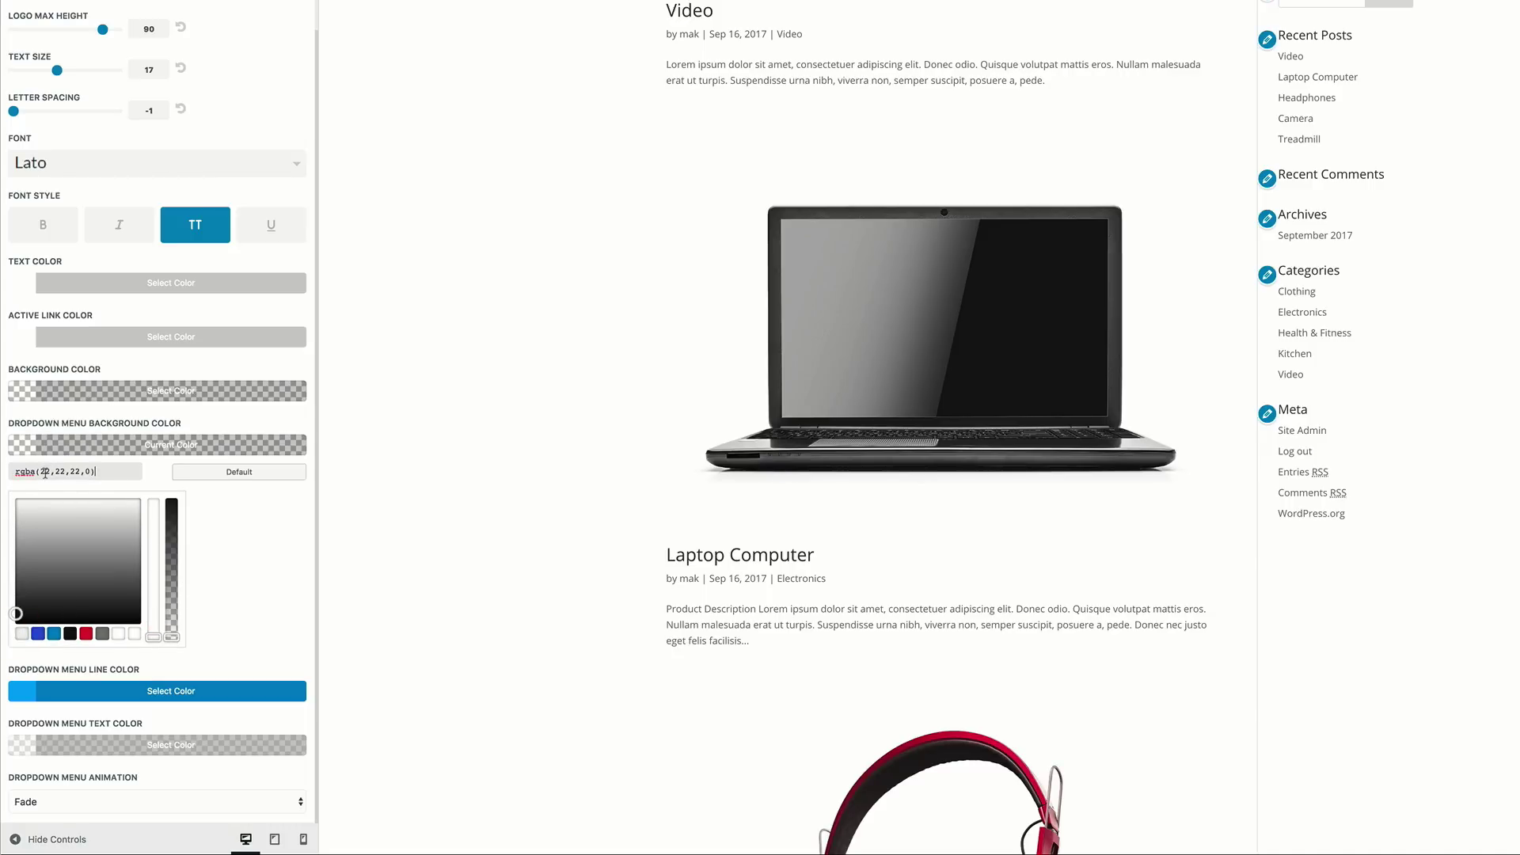
drag(41, 472, 91, 467)
text(255, 255, 255, 0)
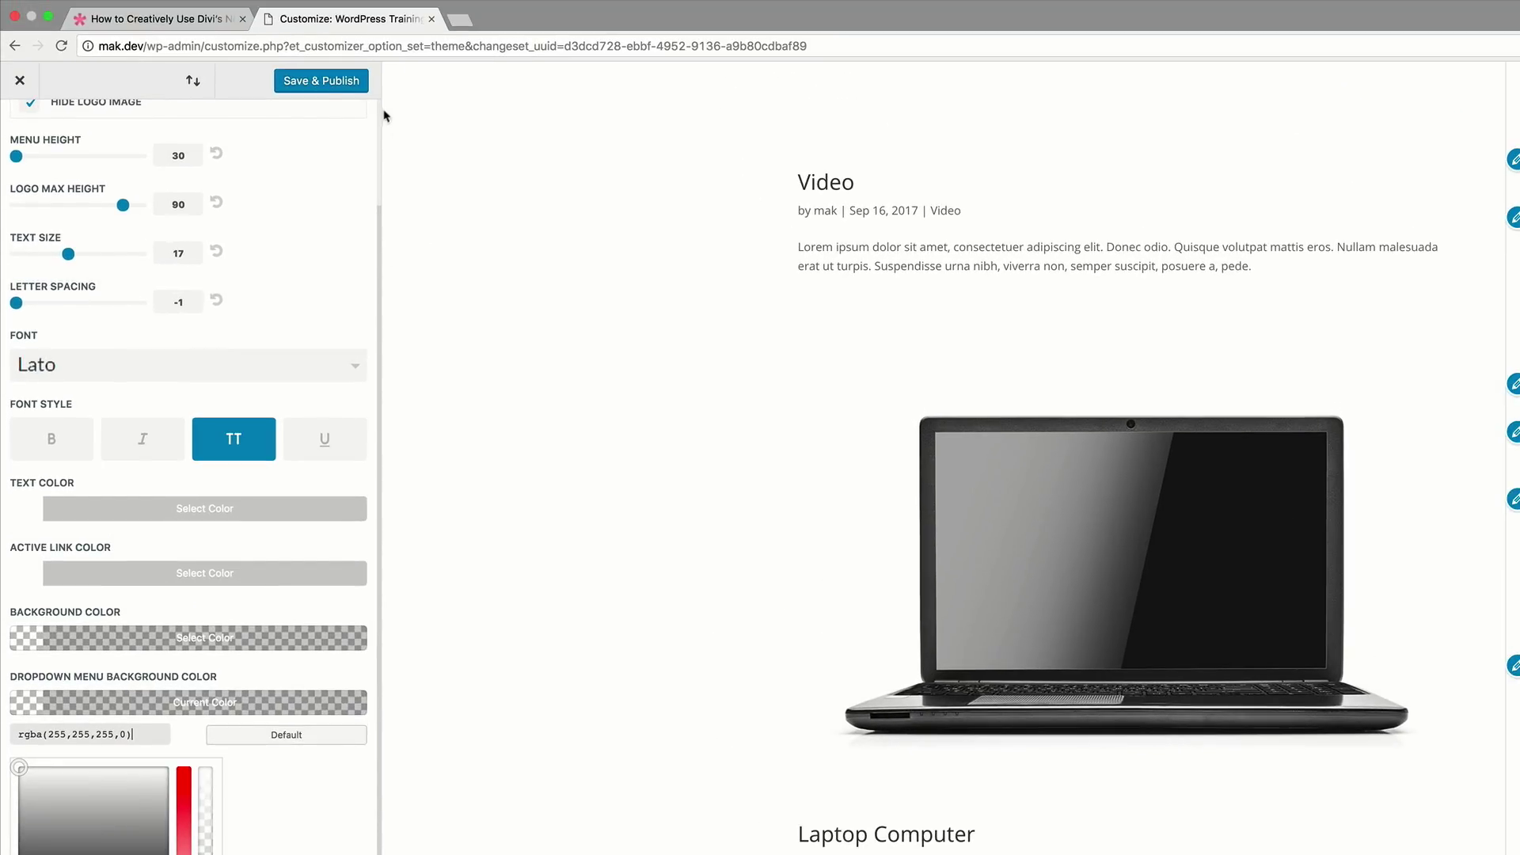
click(336, 86)
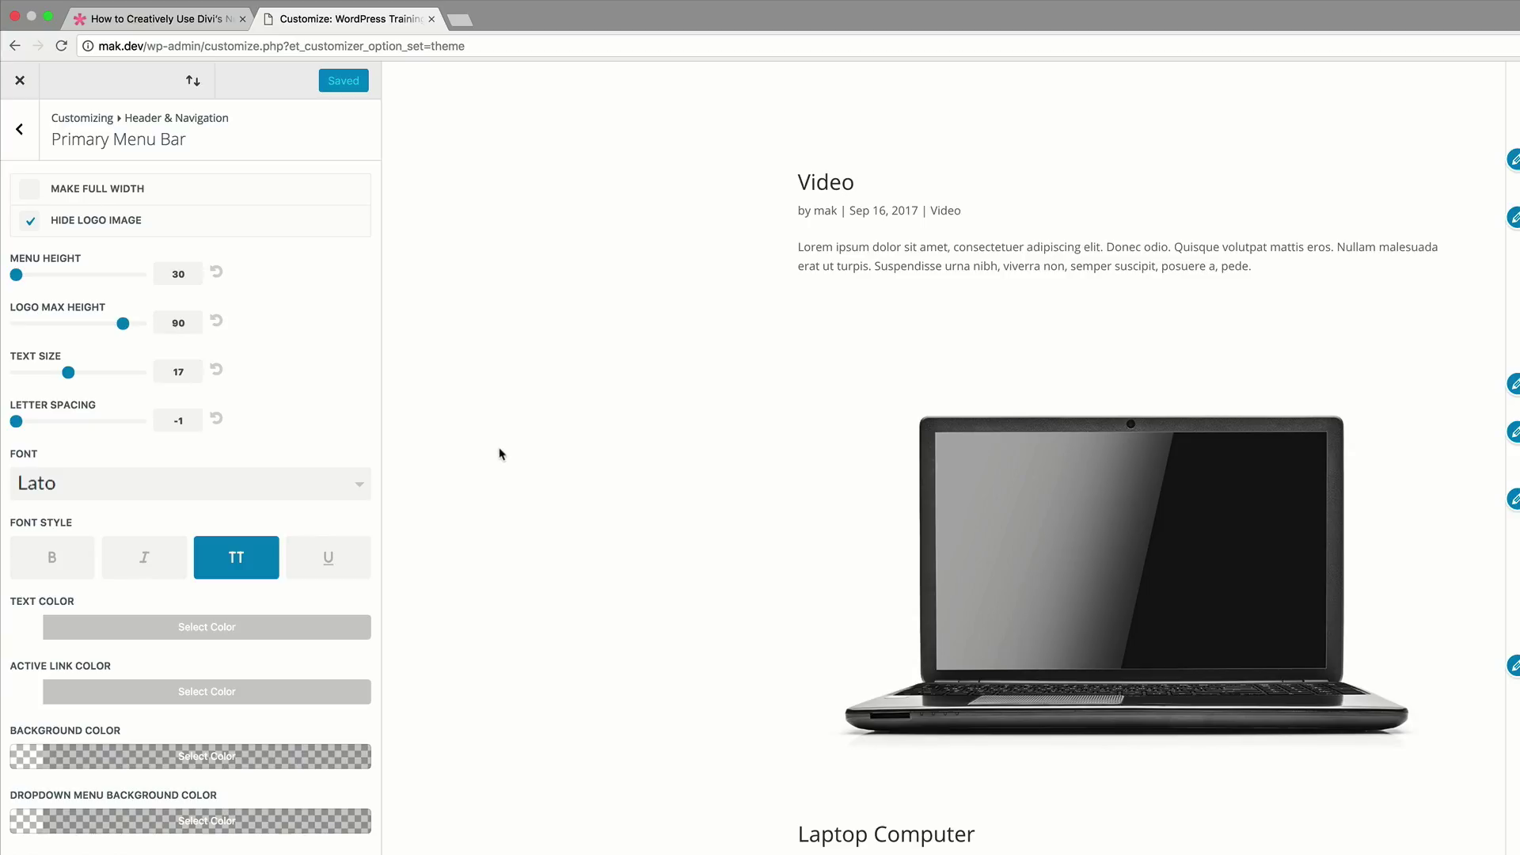
click(20, 83)
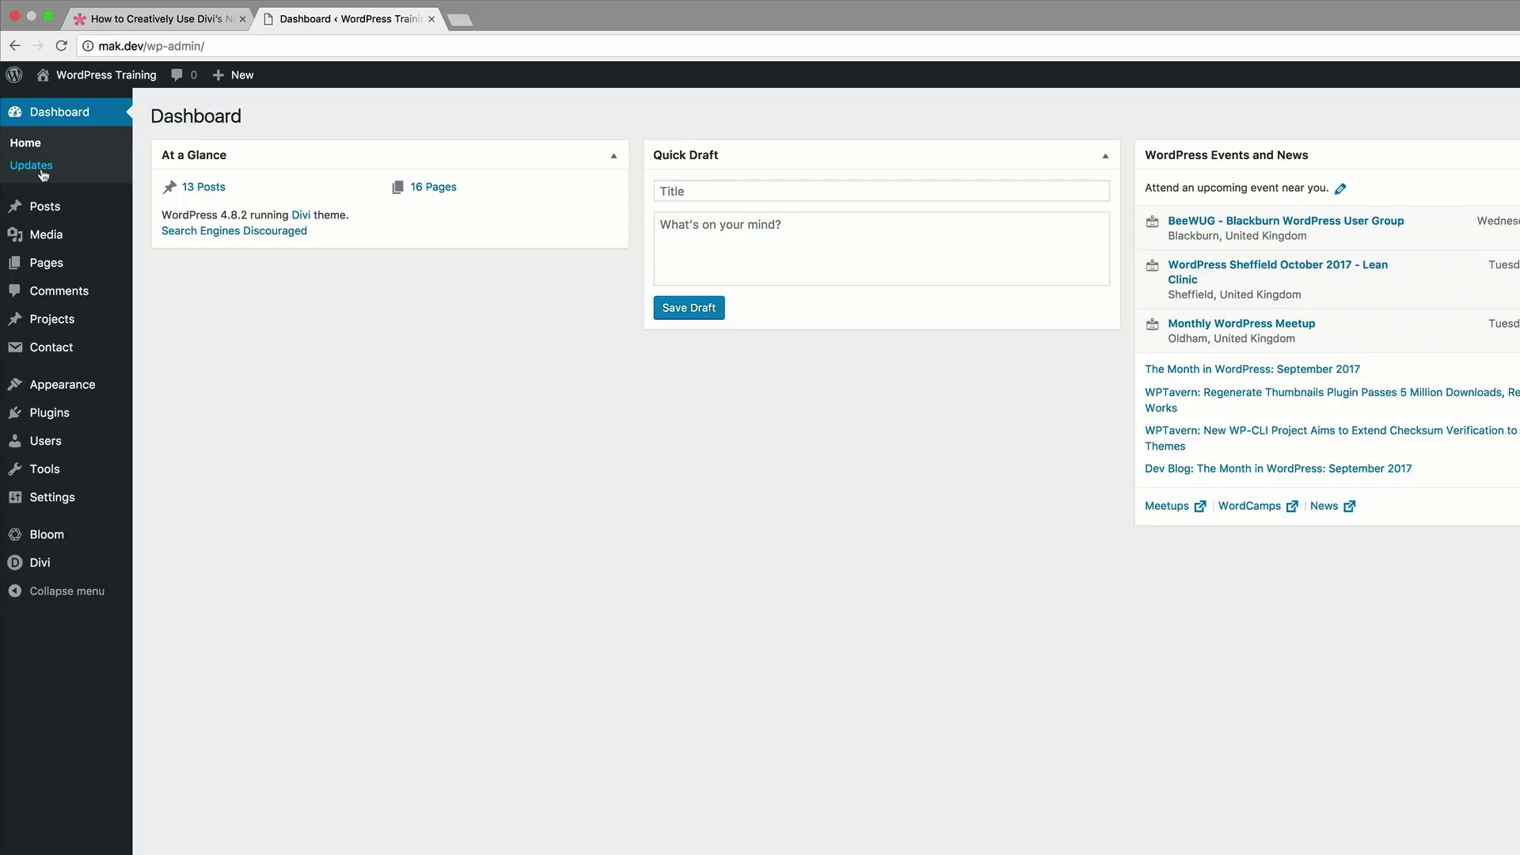
Create a new page titled "Row Design" with the Divi Builder and open it in the Visual Builder.
mouse_move(55, 263)
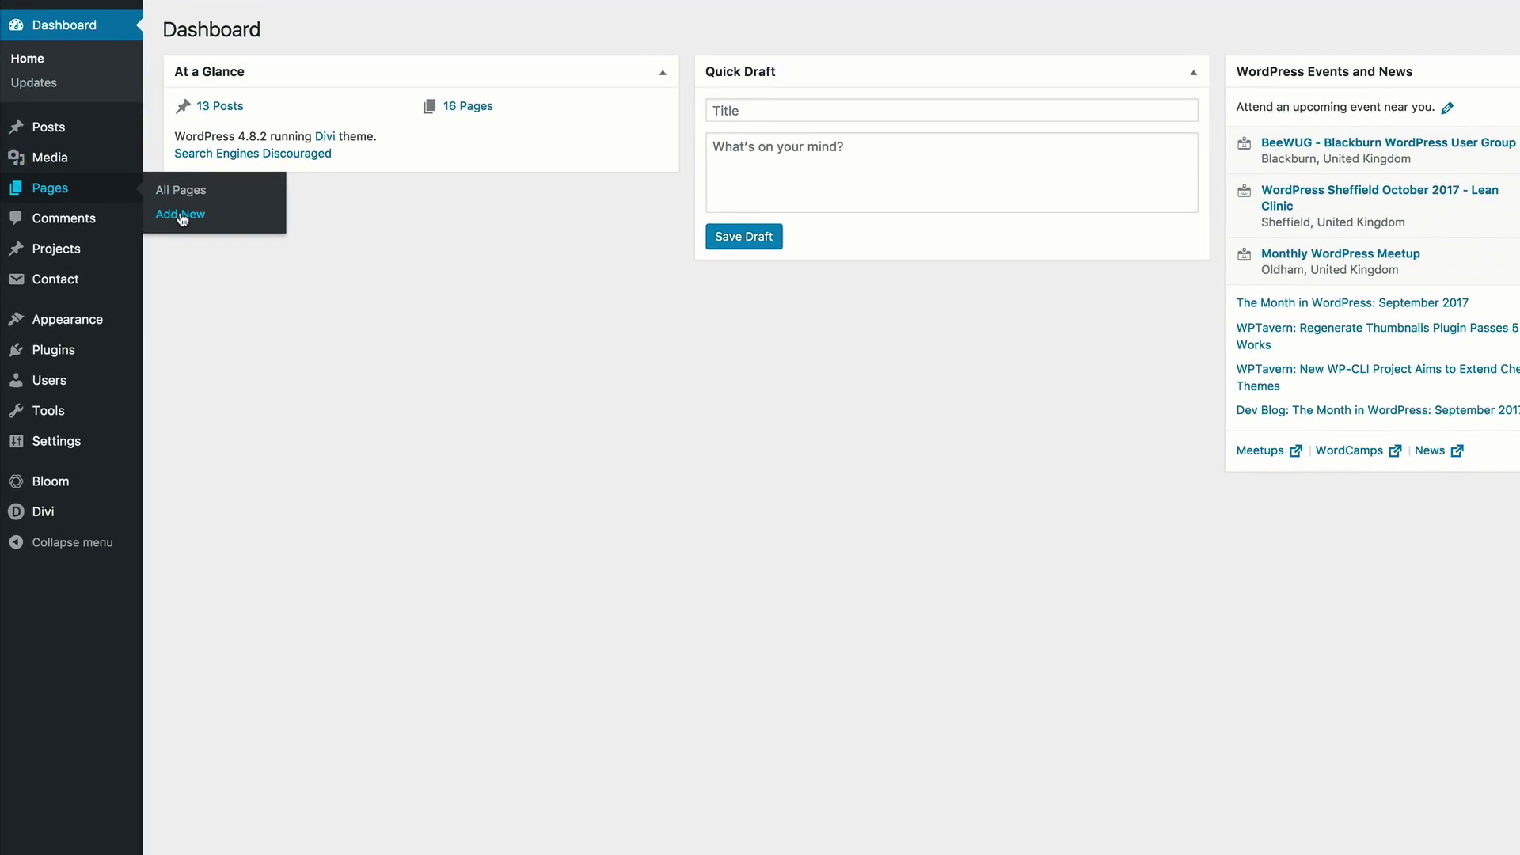
click(183, 216)
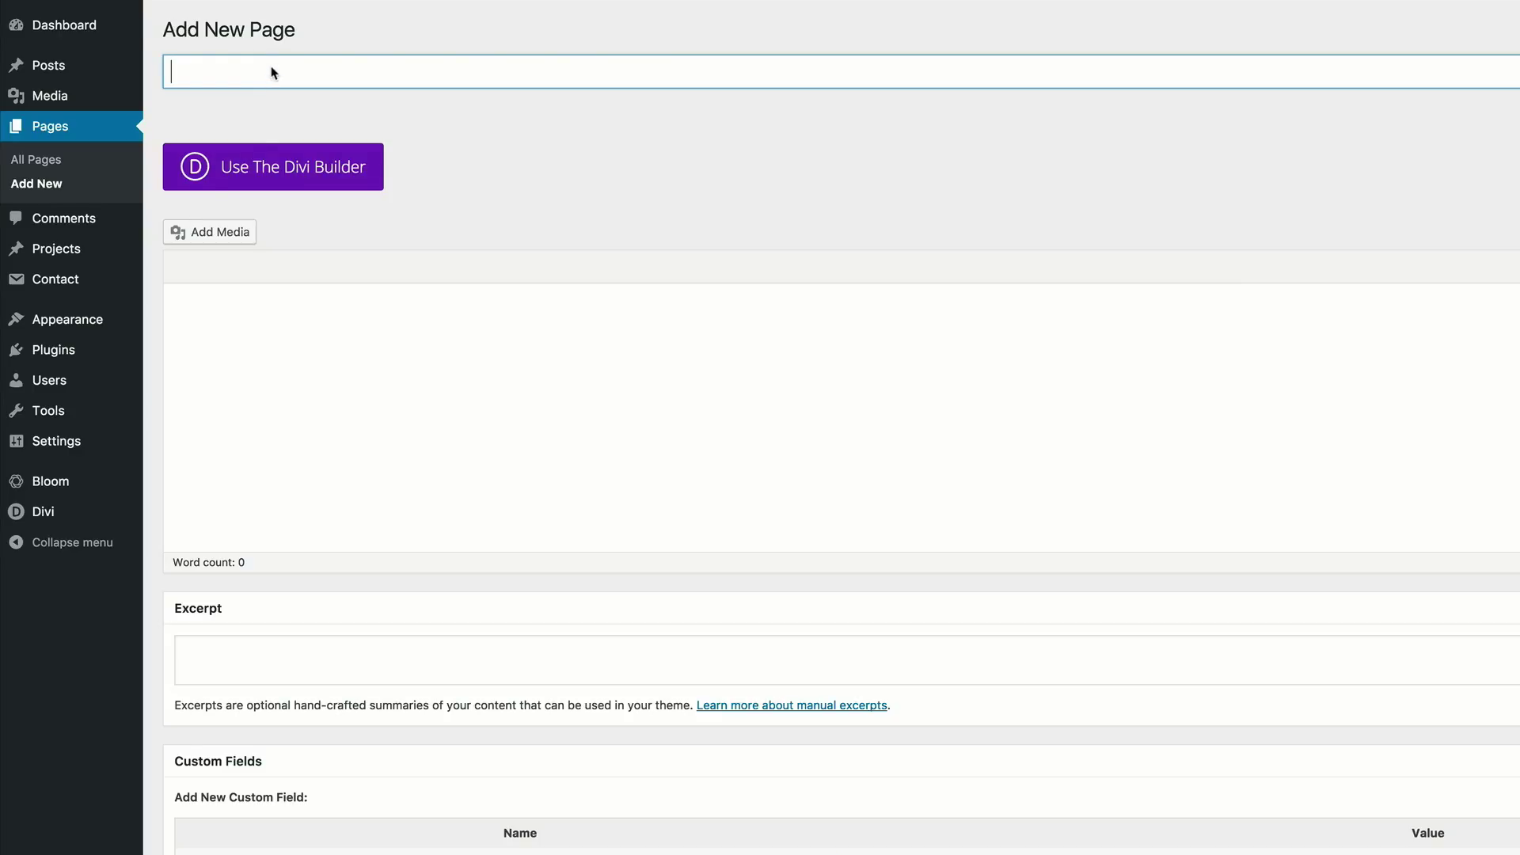
text(Row)
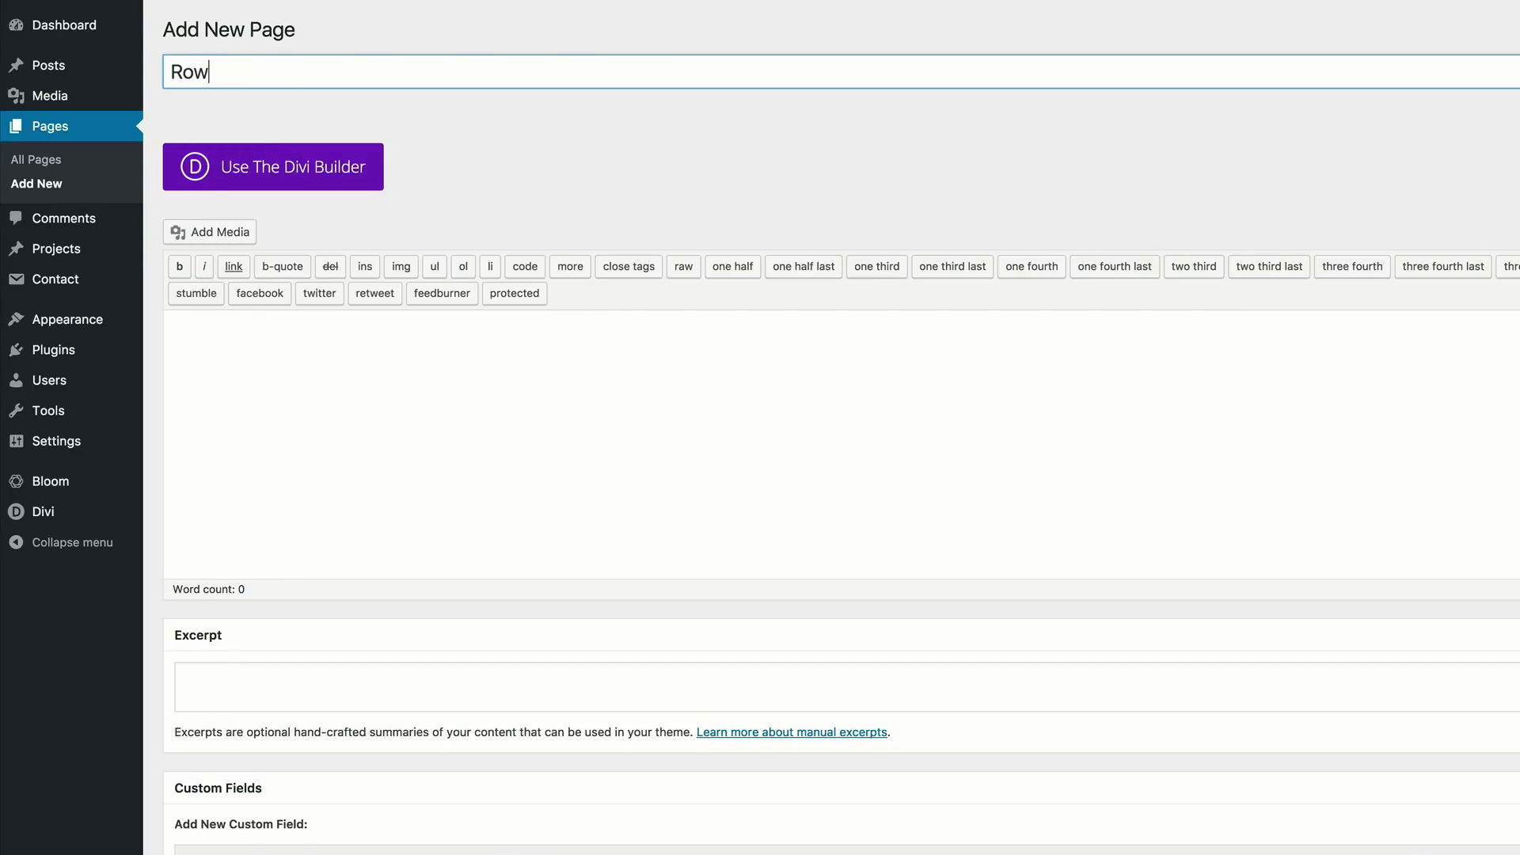
text( Design)
click(285, 175)
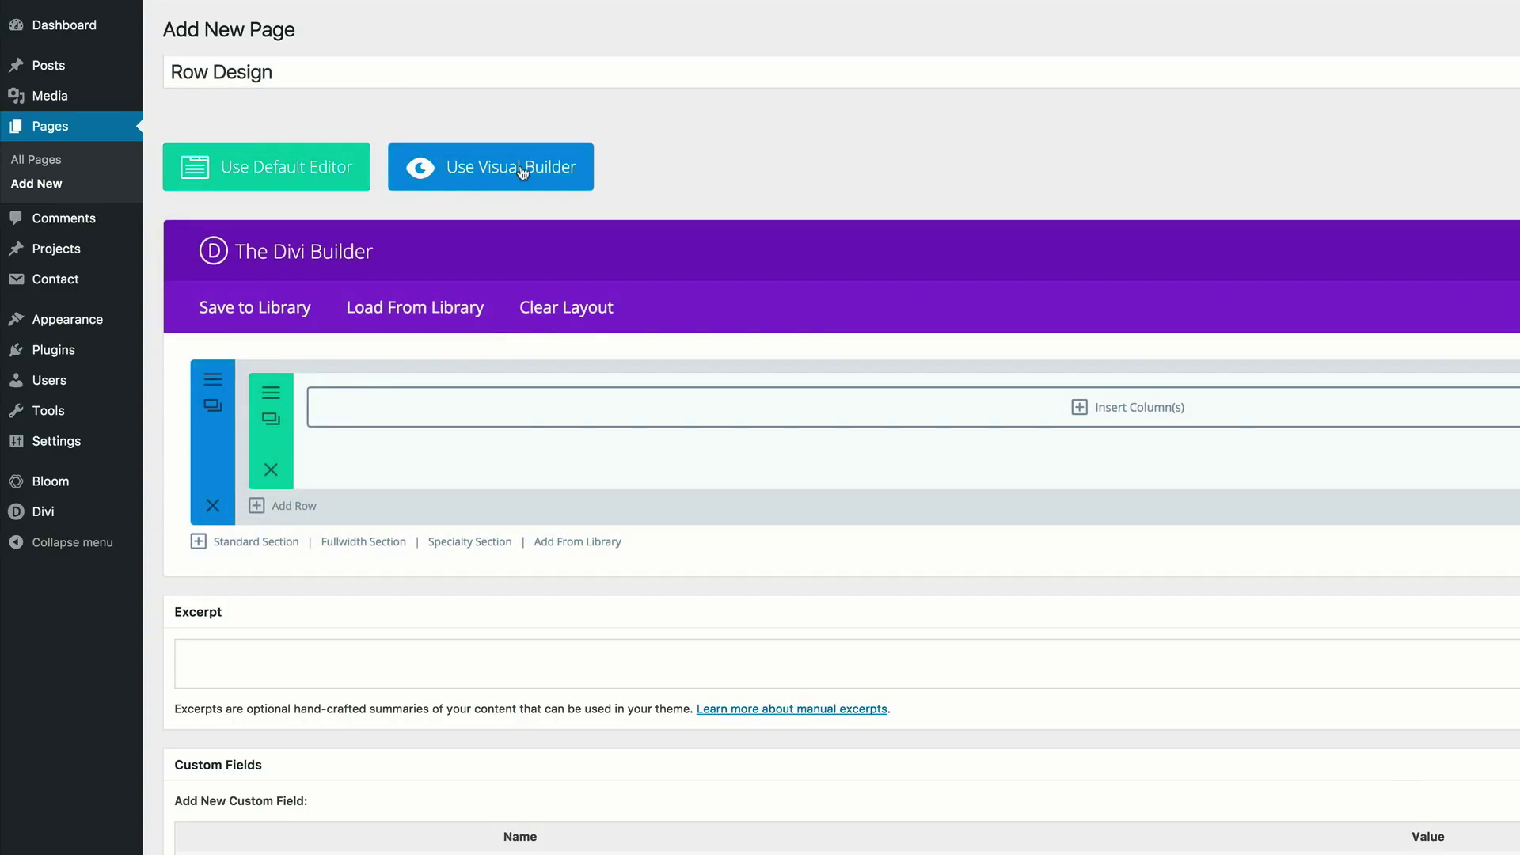
click(519, 168)
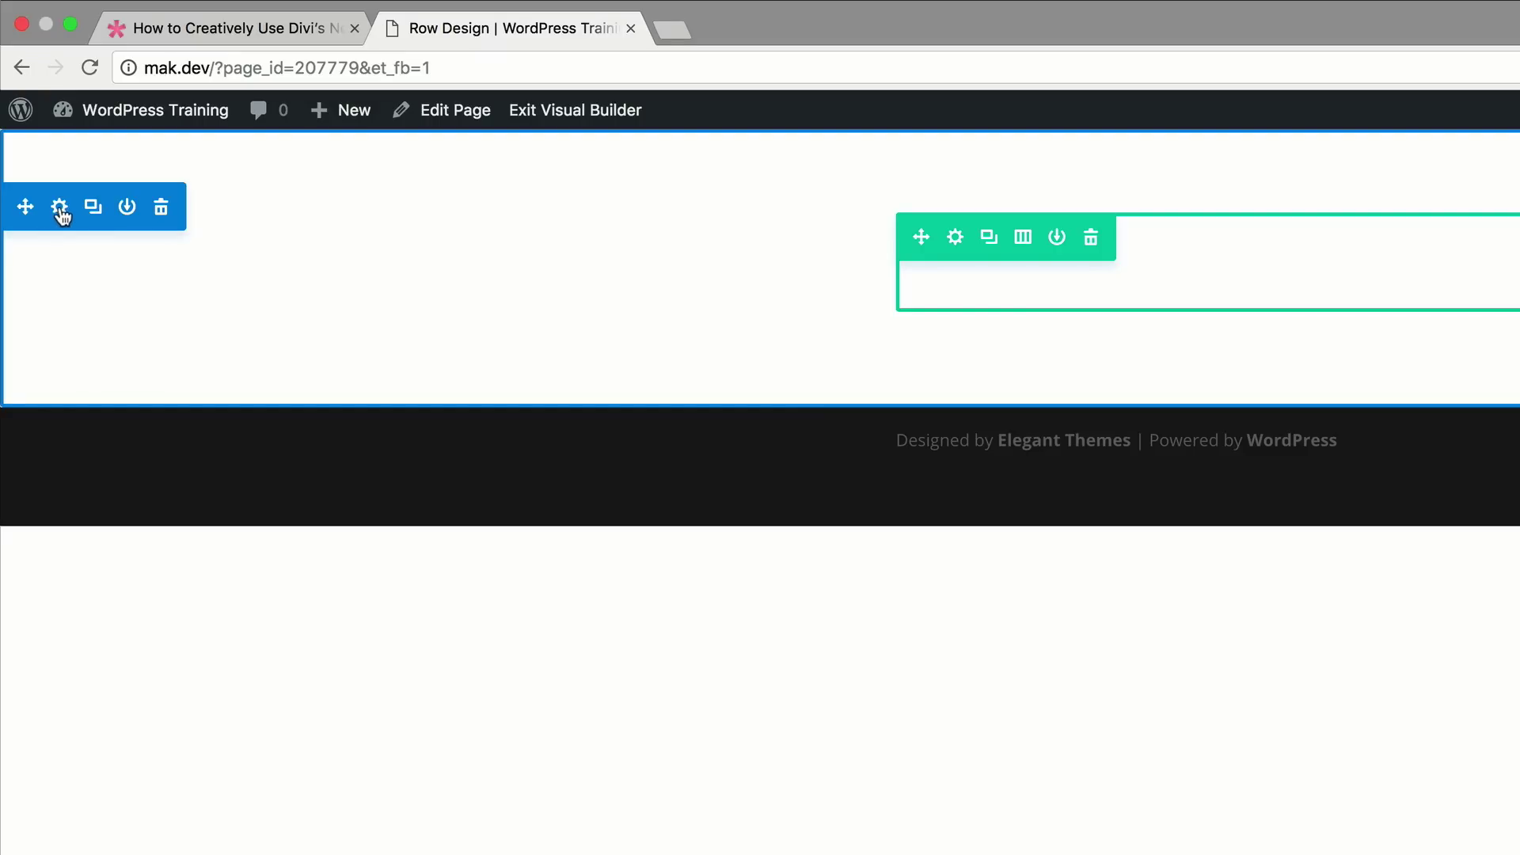
Add a background gradient to the page's section in its section settings.
click(61, 209)
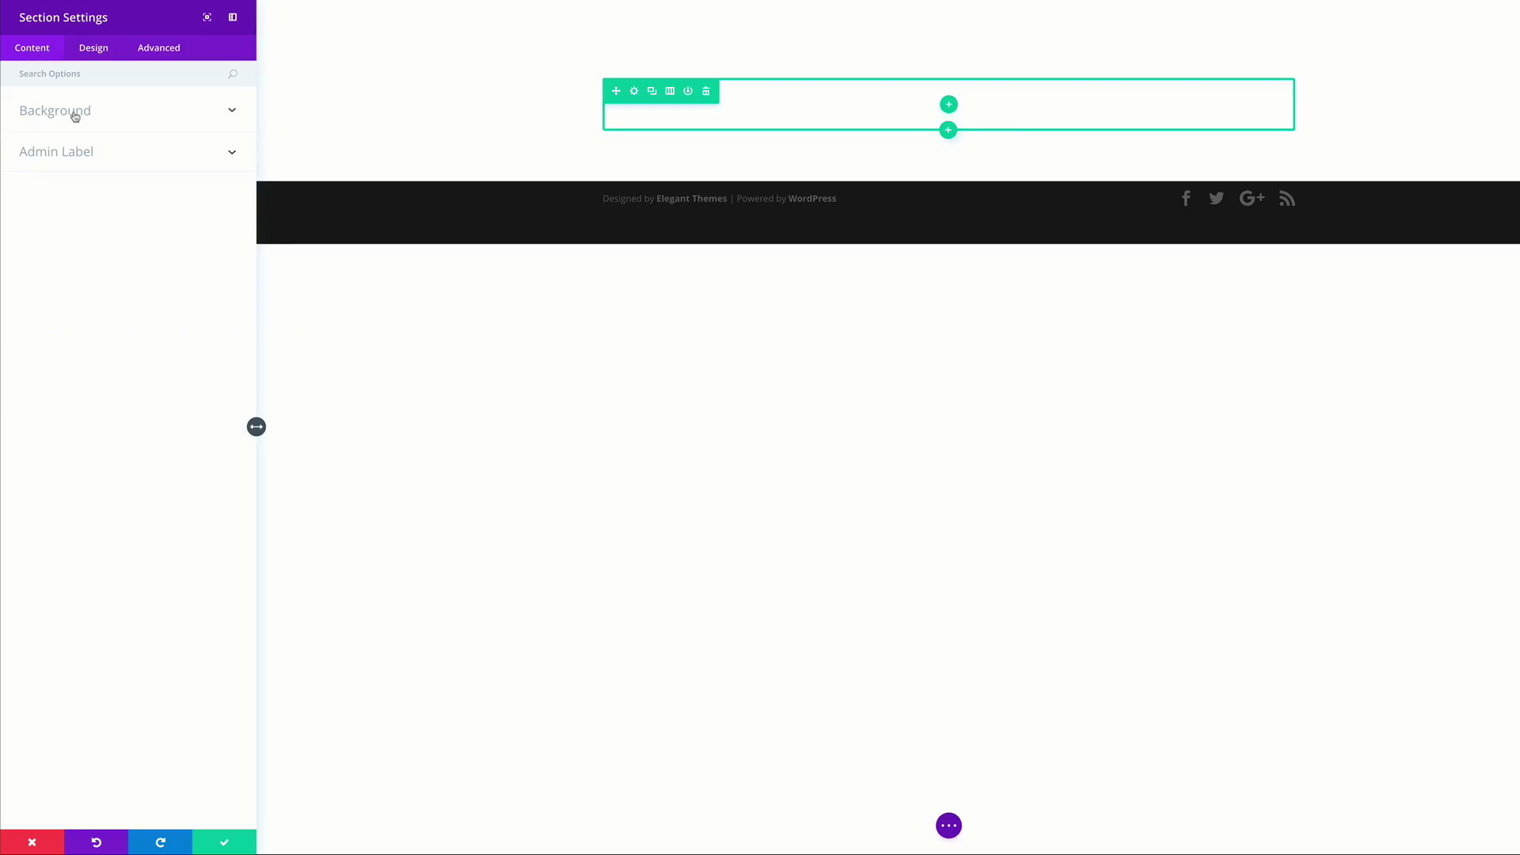
click(114, 260)
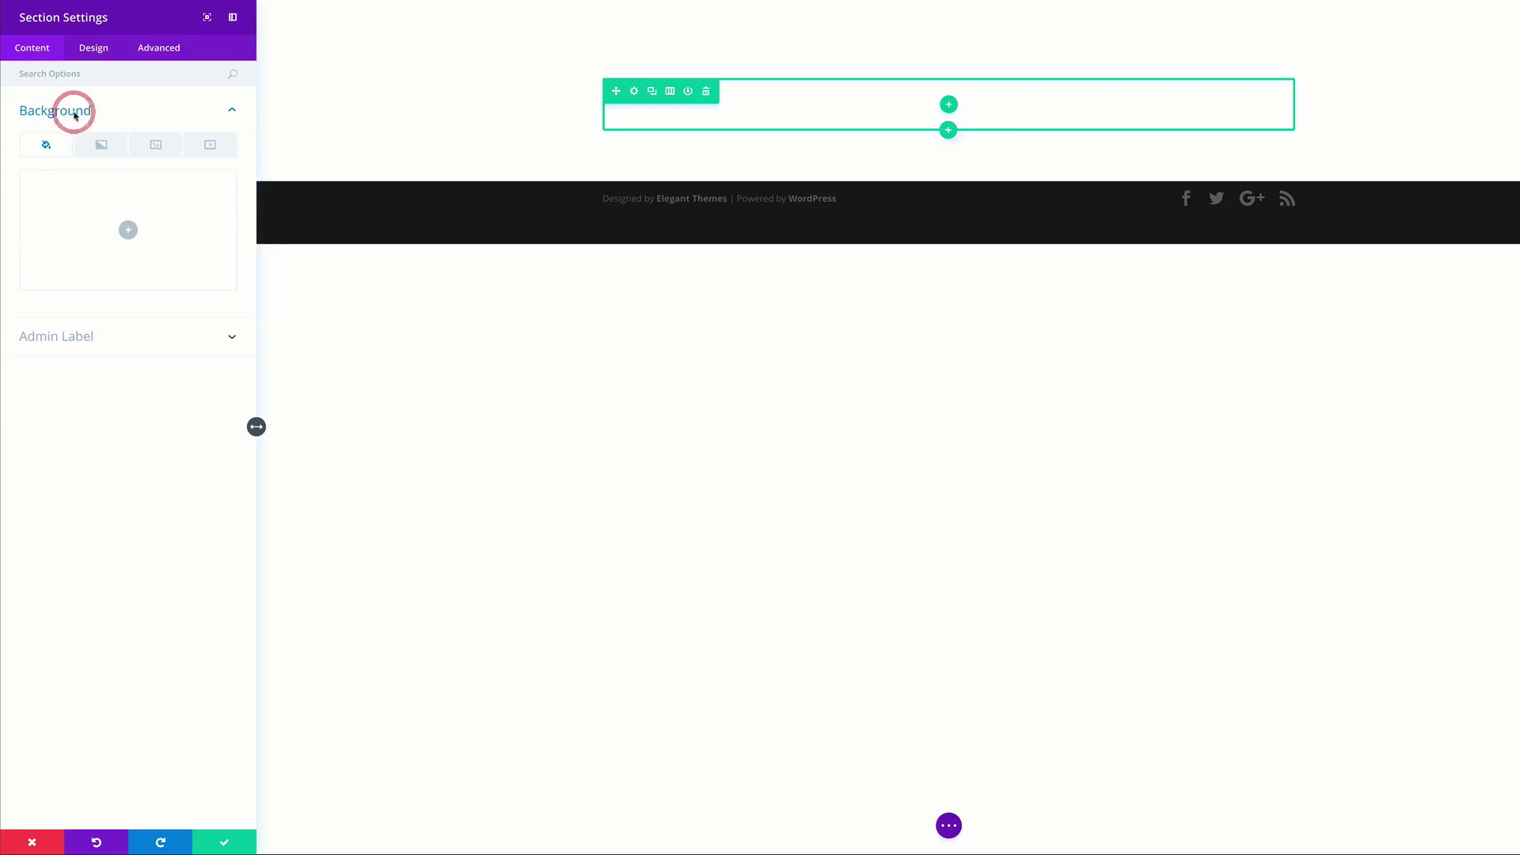
click(101, 145)
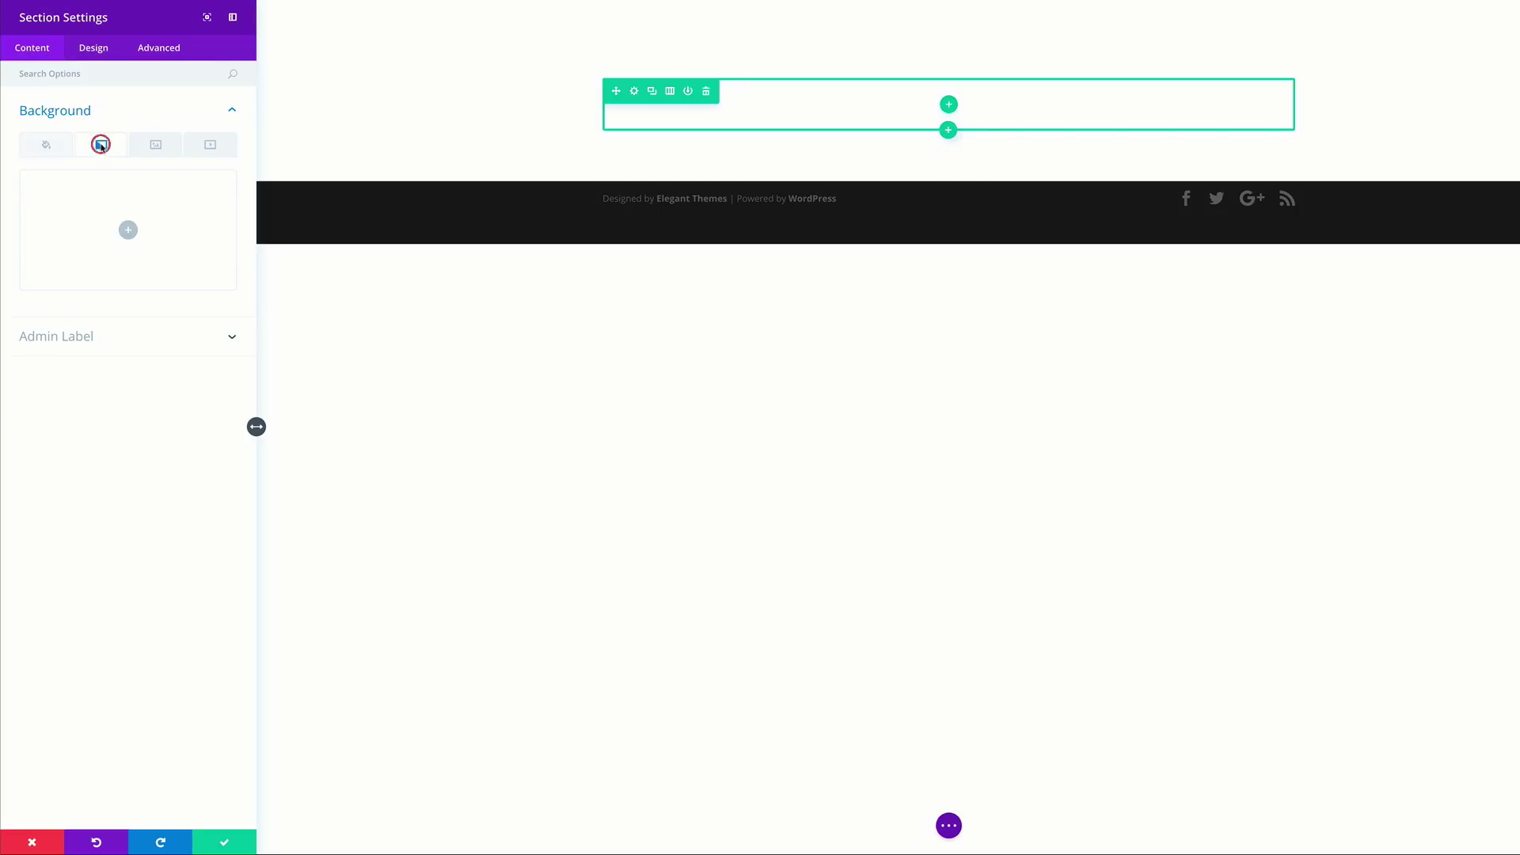
click(128, 229)
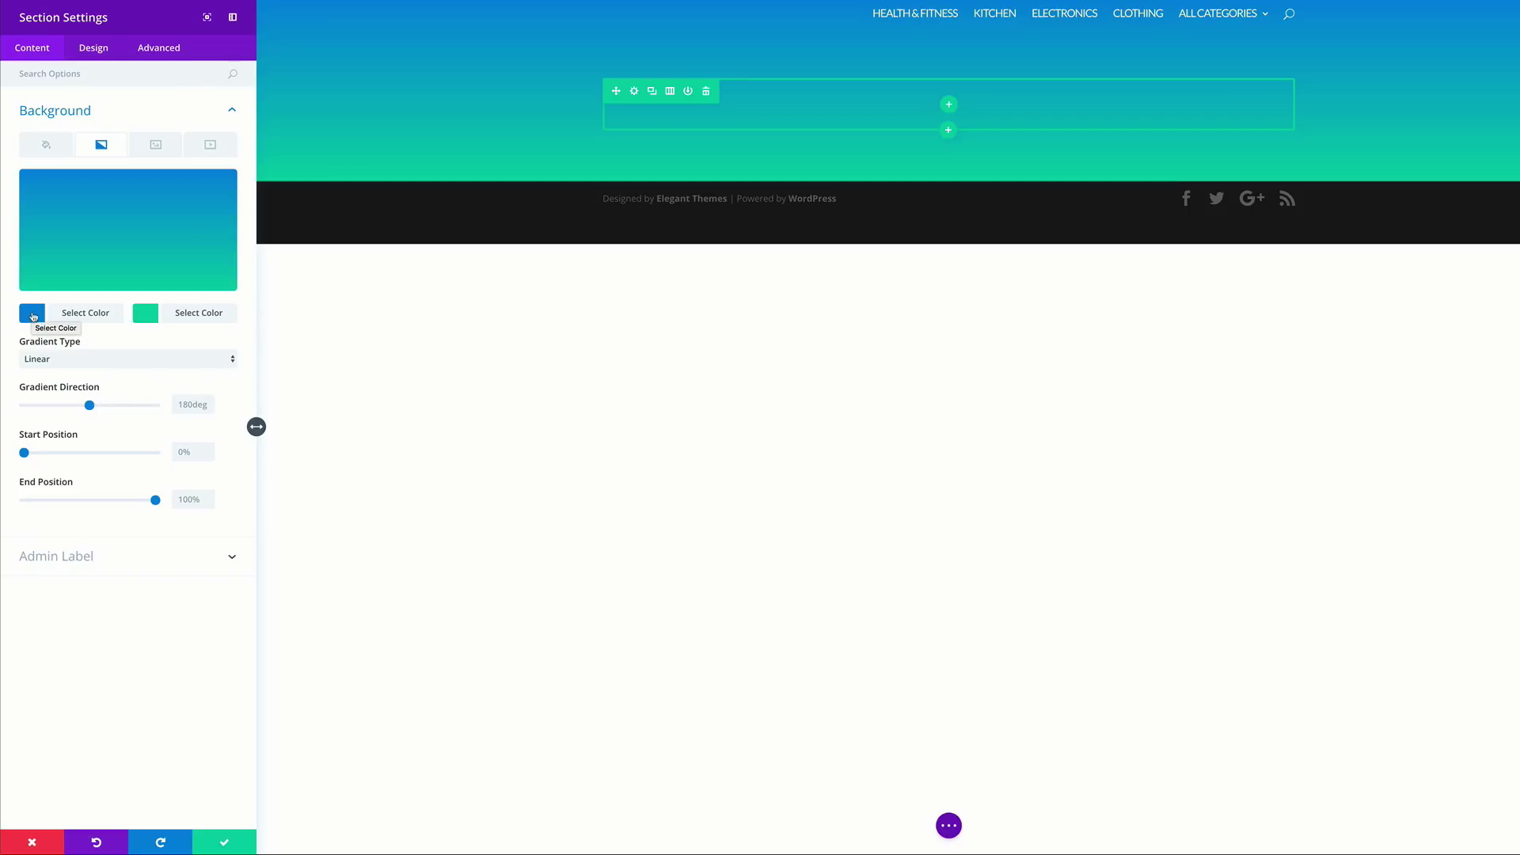
Set the section gradient's first color to dark red #9e5555 and its second color to black #000000.
click(34, 315)
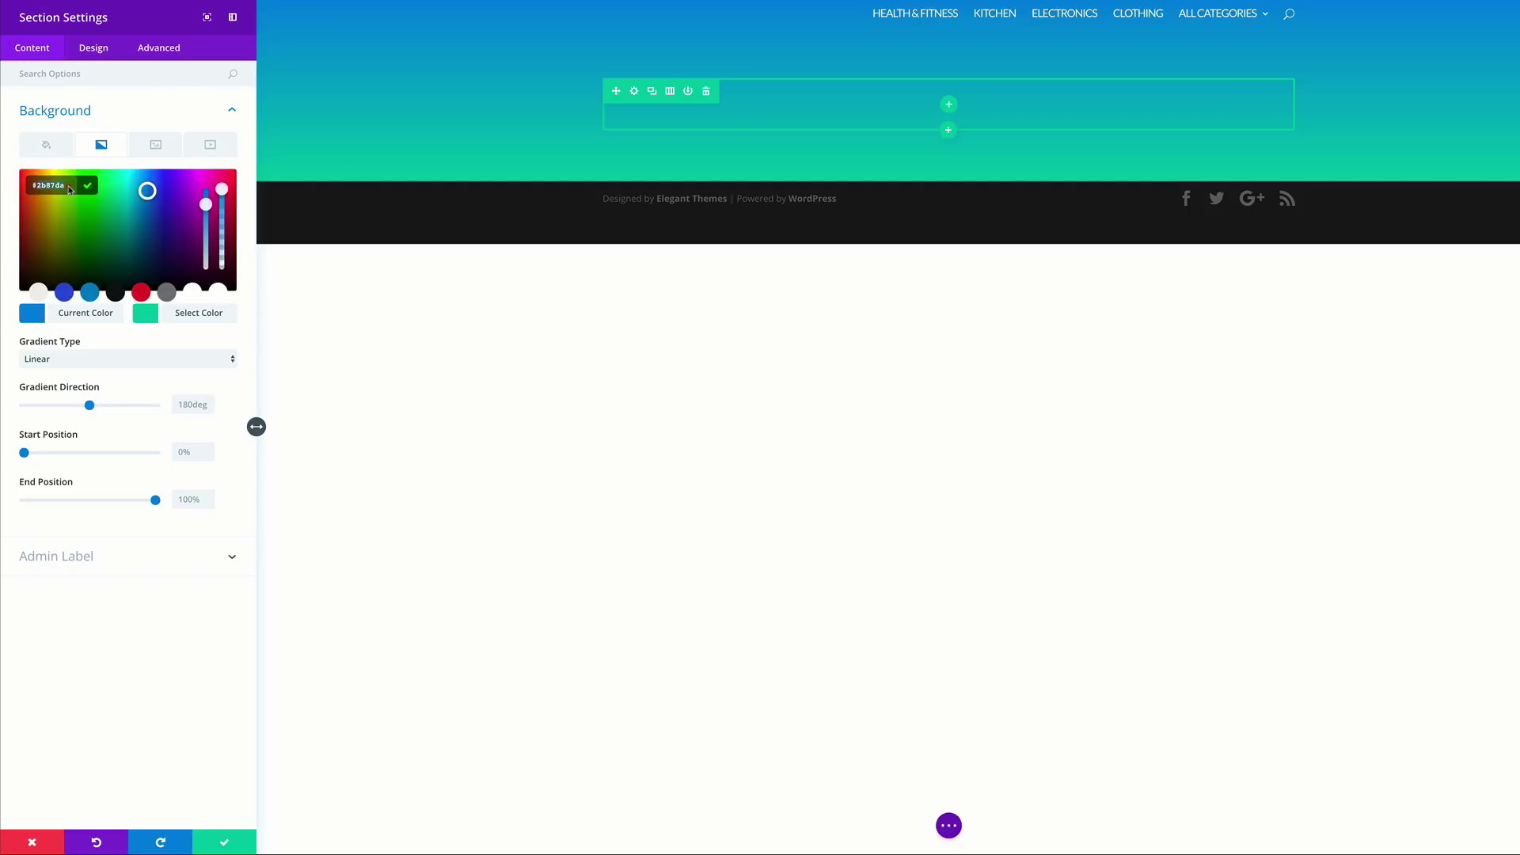
triple_click(70, 189)
text(#9e5555)
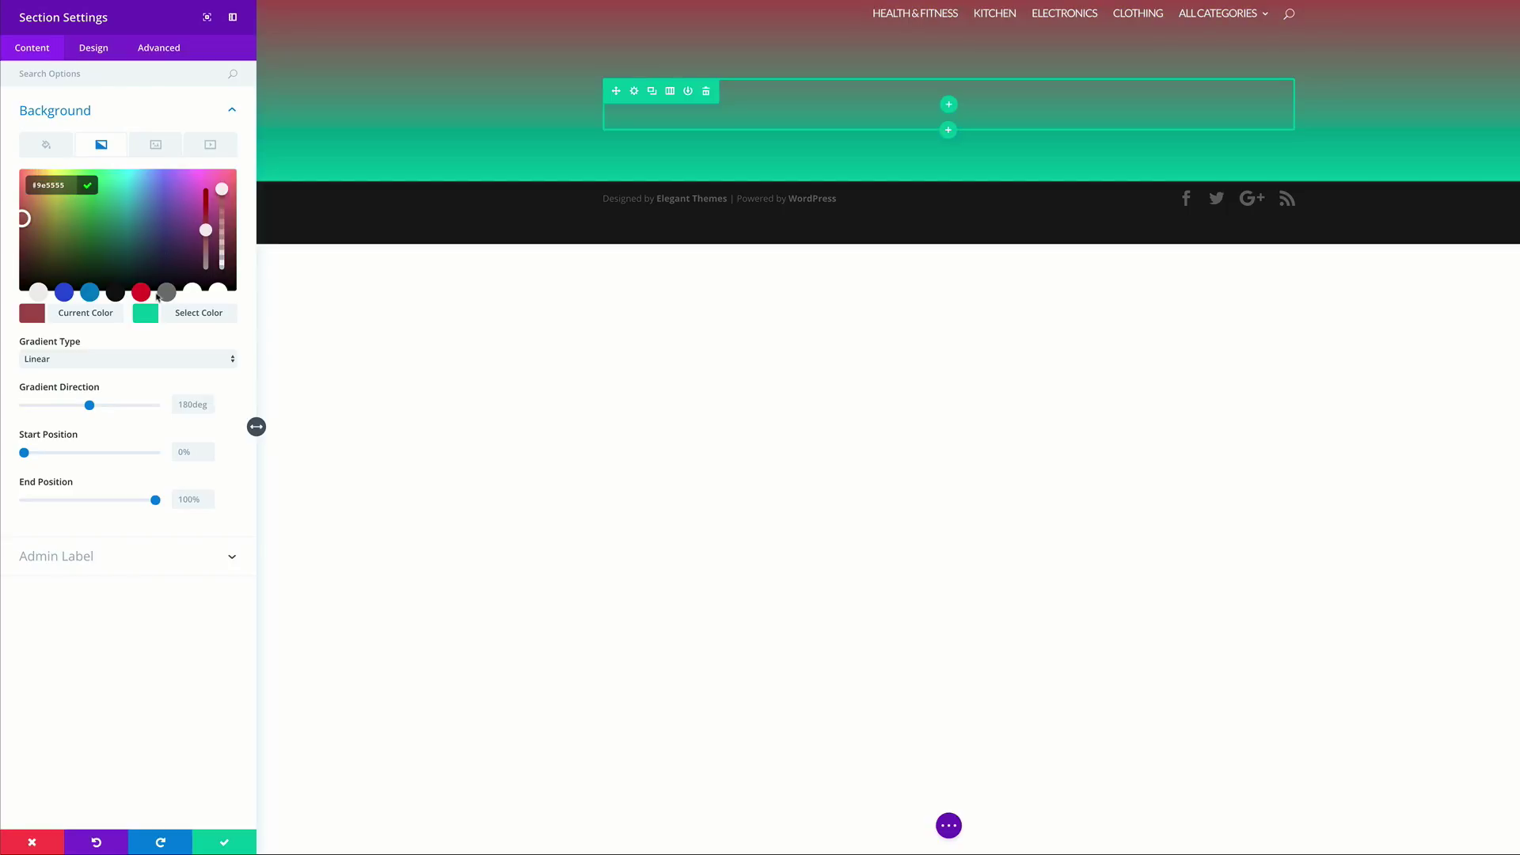
click(146, 314)
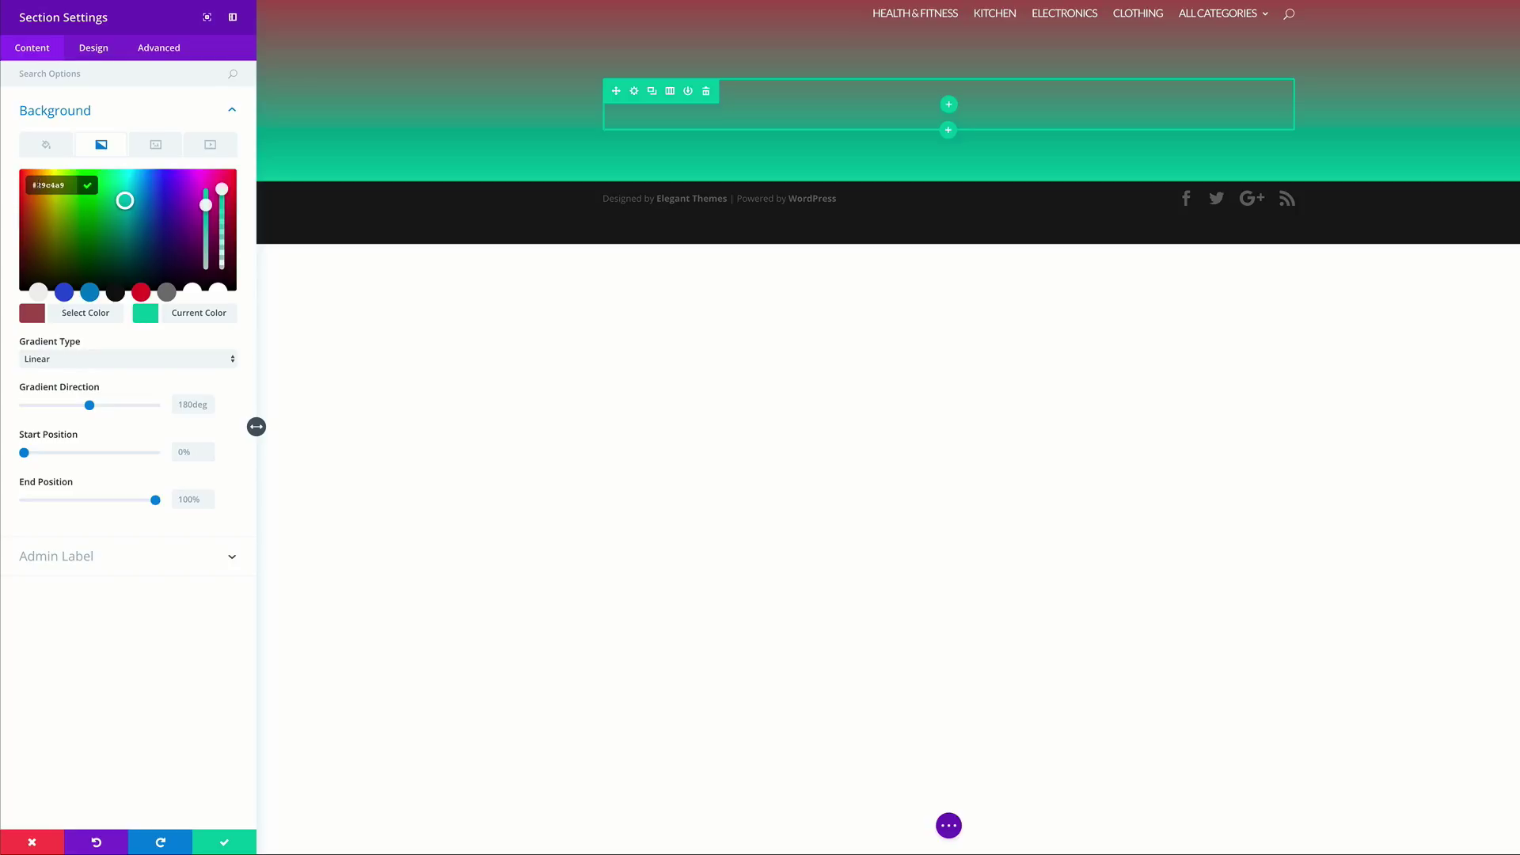
click(115, 293)
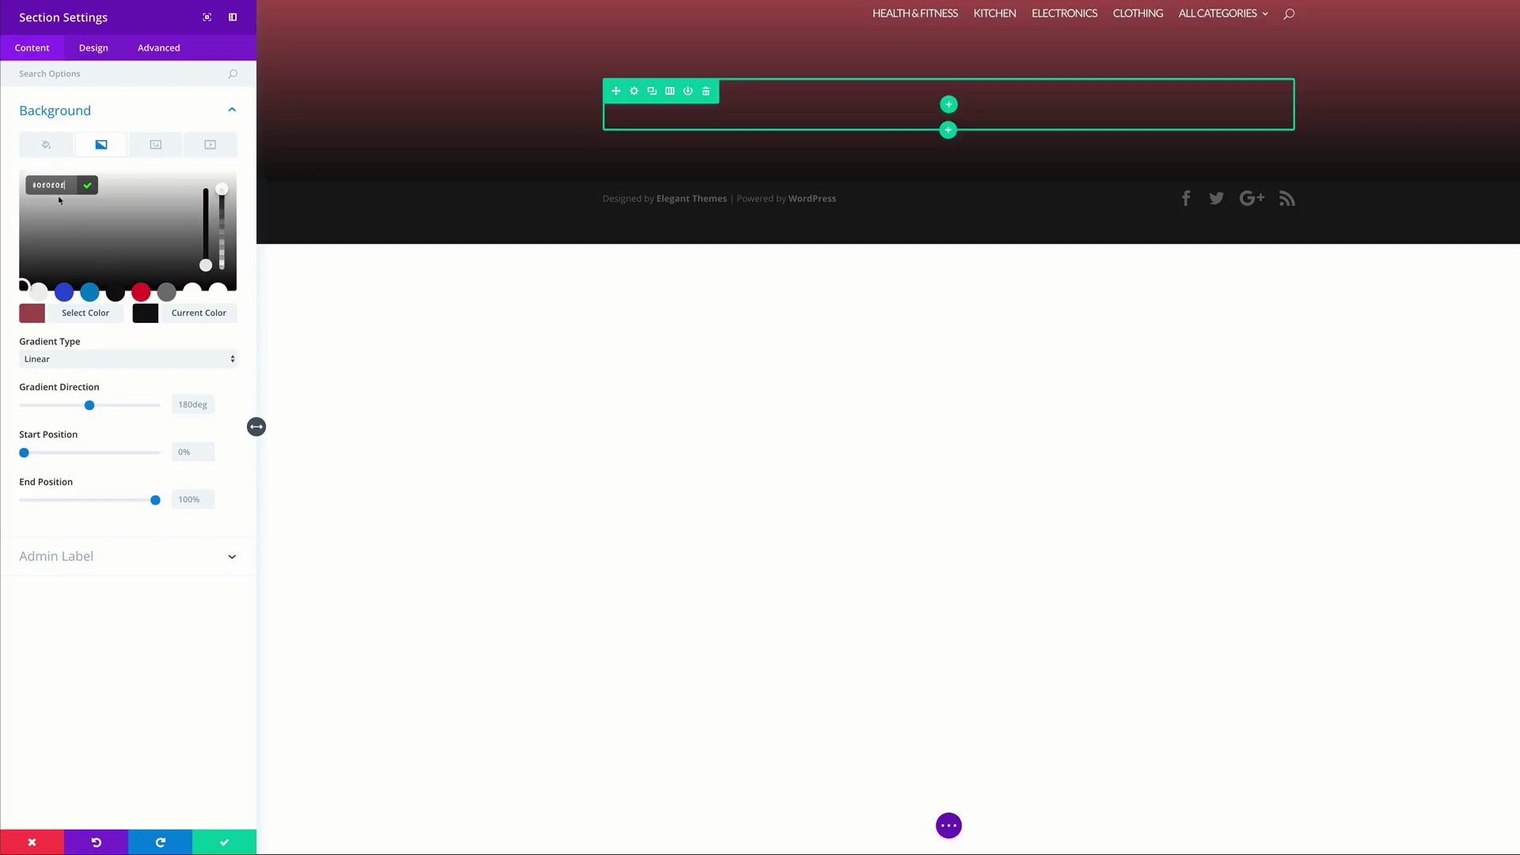
key(ctrl+a)
text(#00)
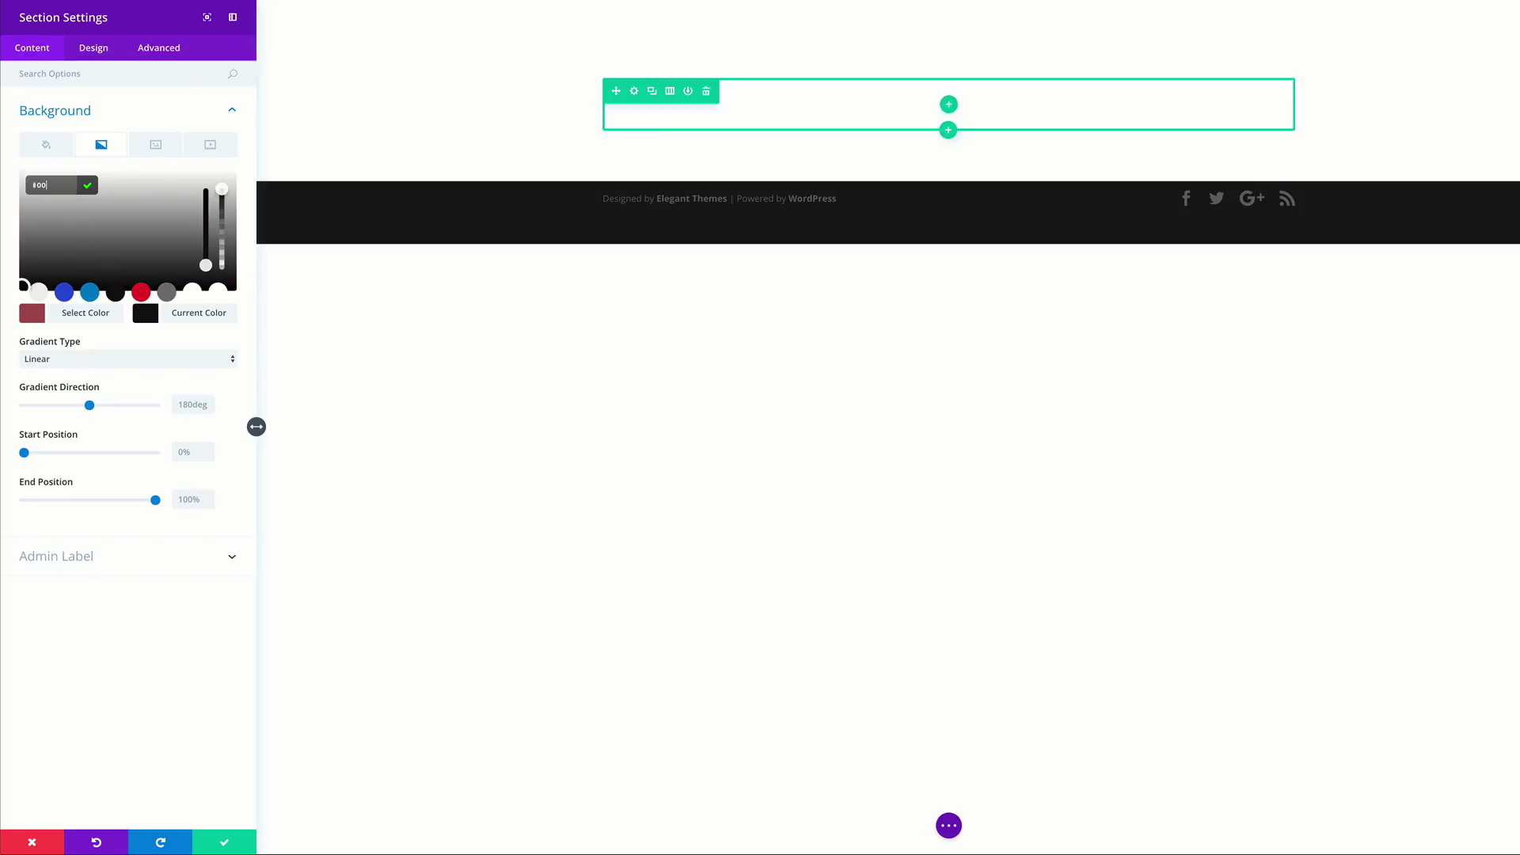
text(0000)
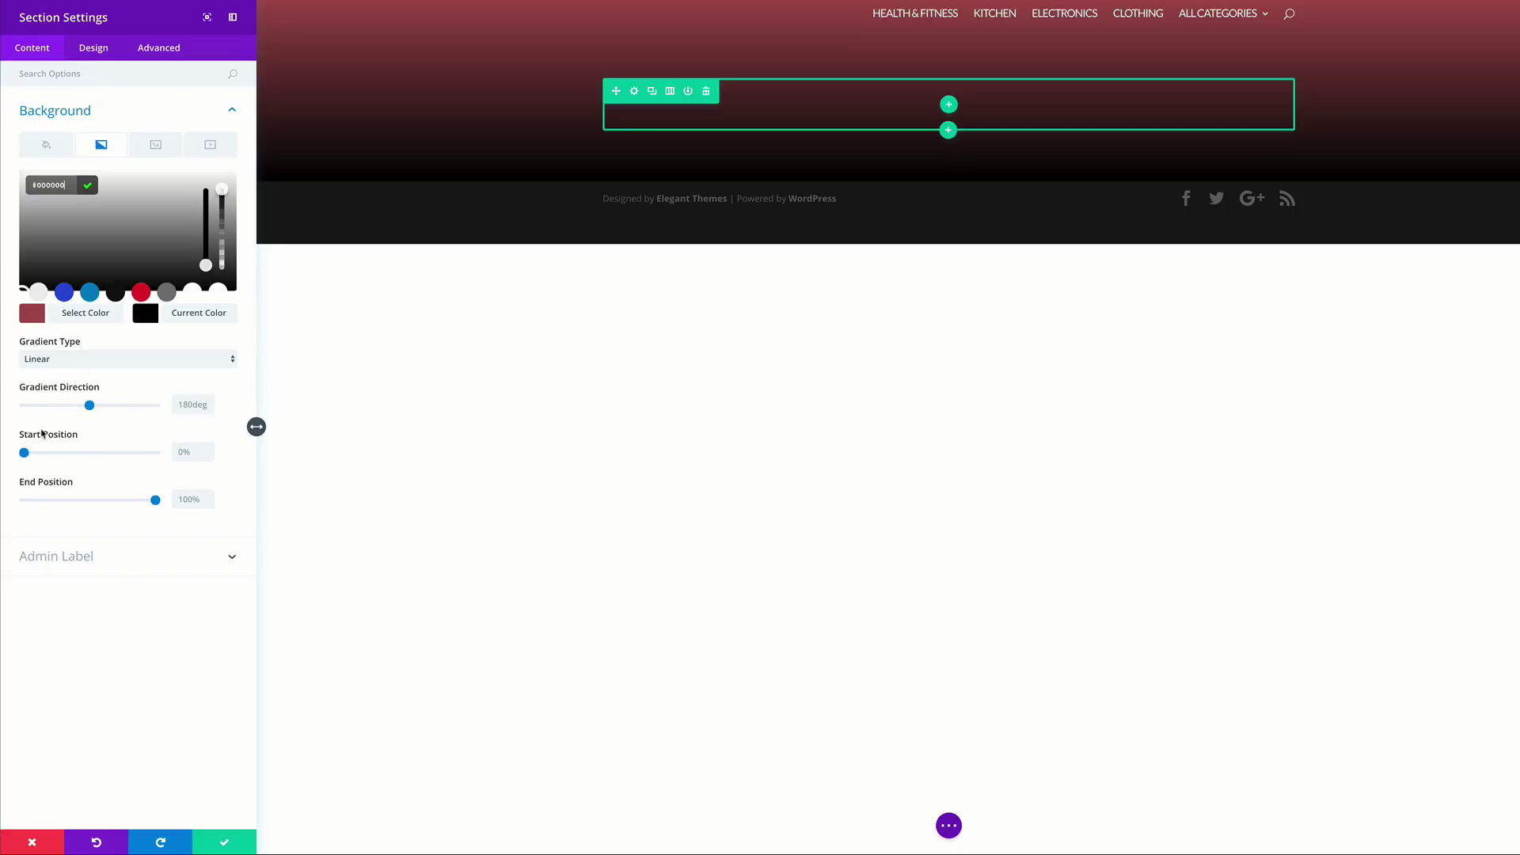
Set the section gradient's start and end positions both to 50% and save the section settings.
click(198, 454)
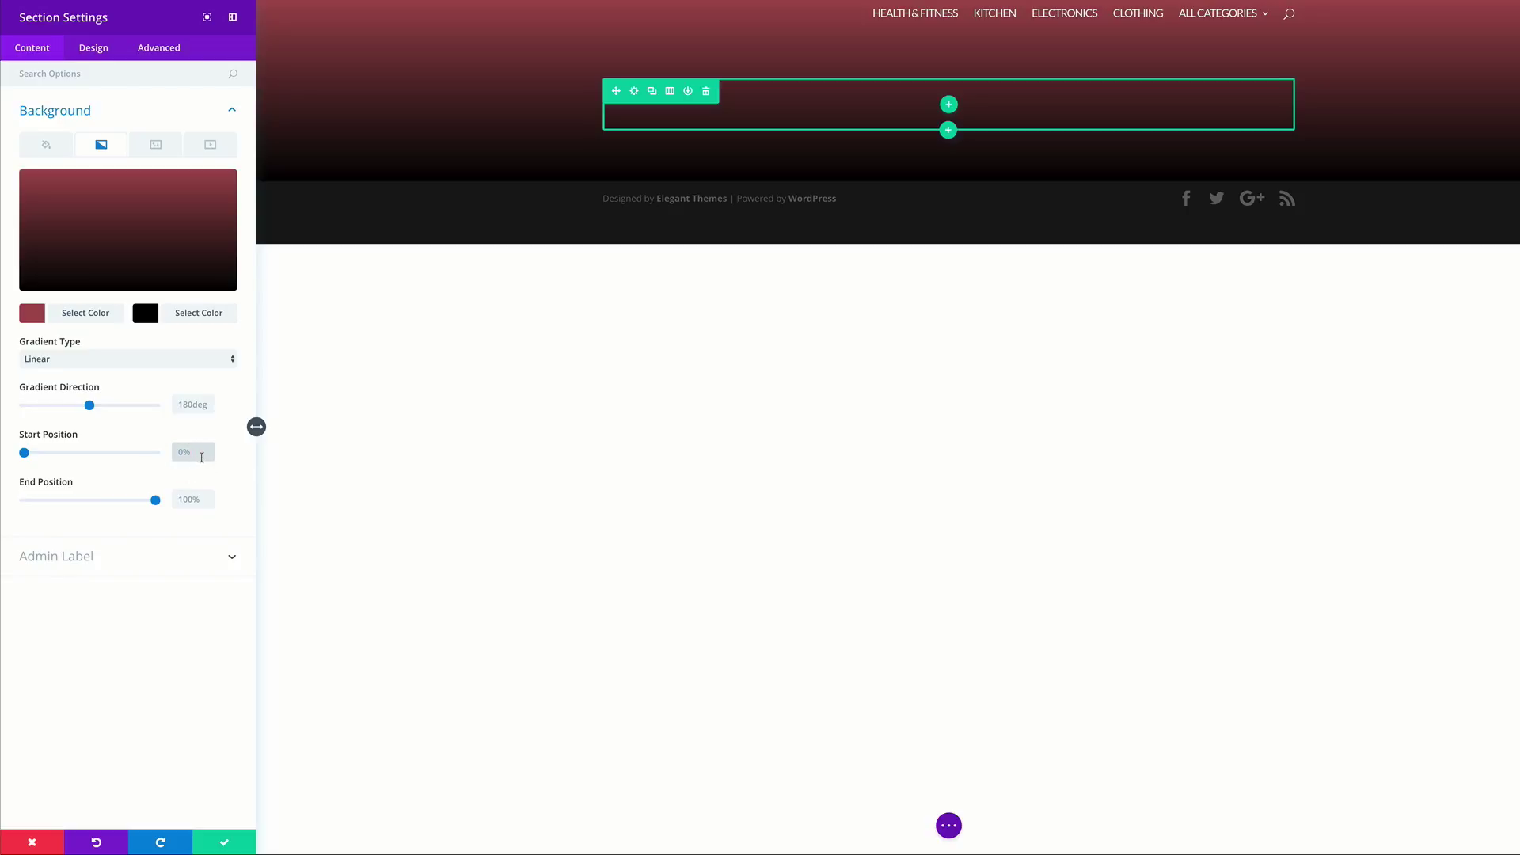
text(50)
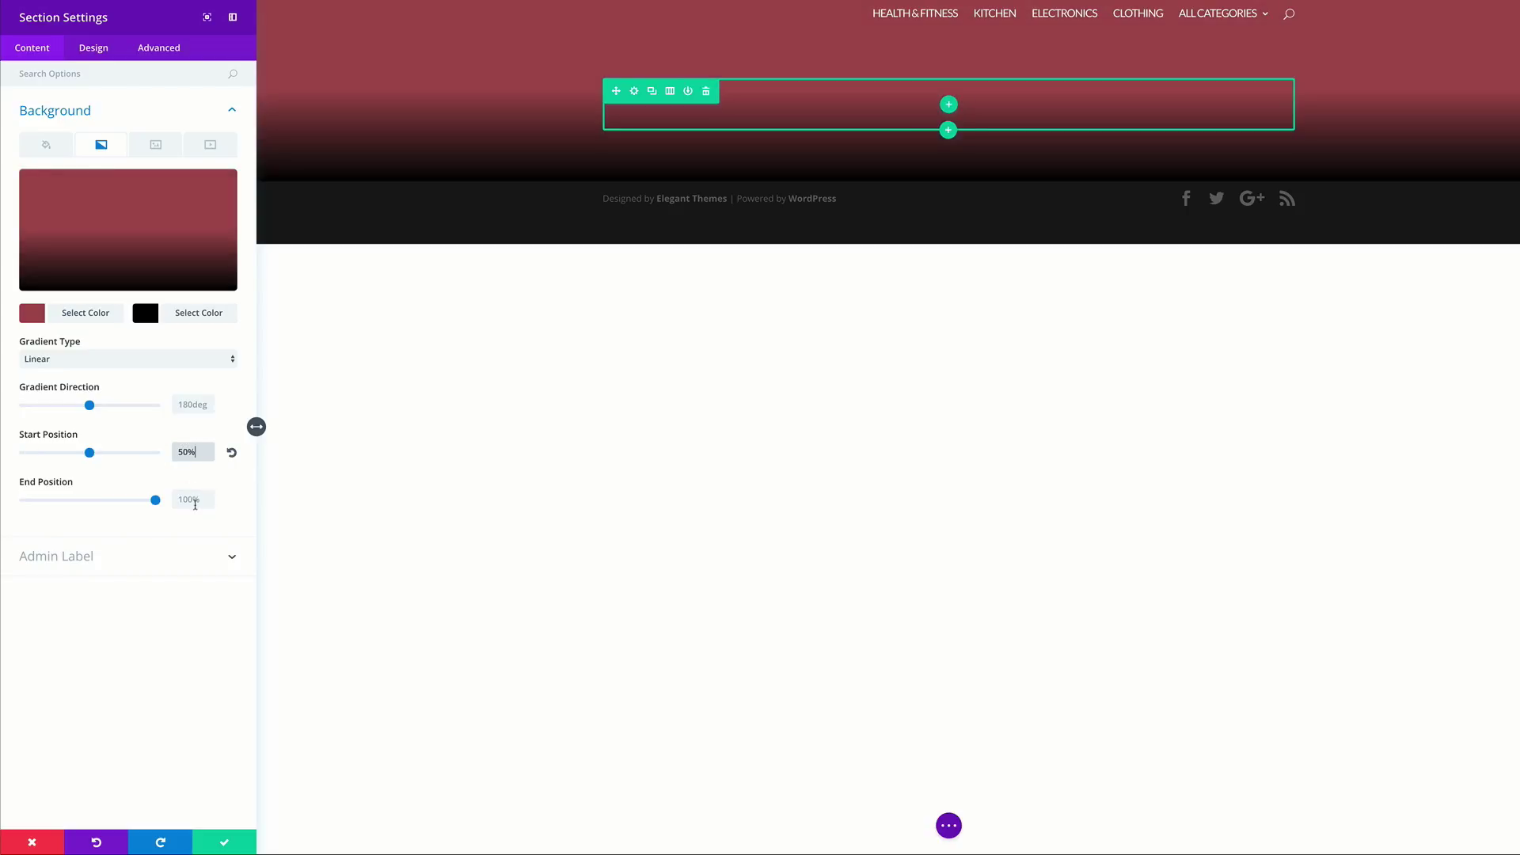
click(193, 499)
text(50%)
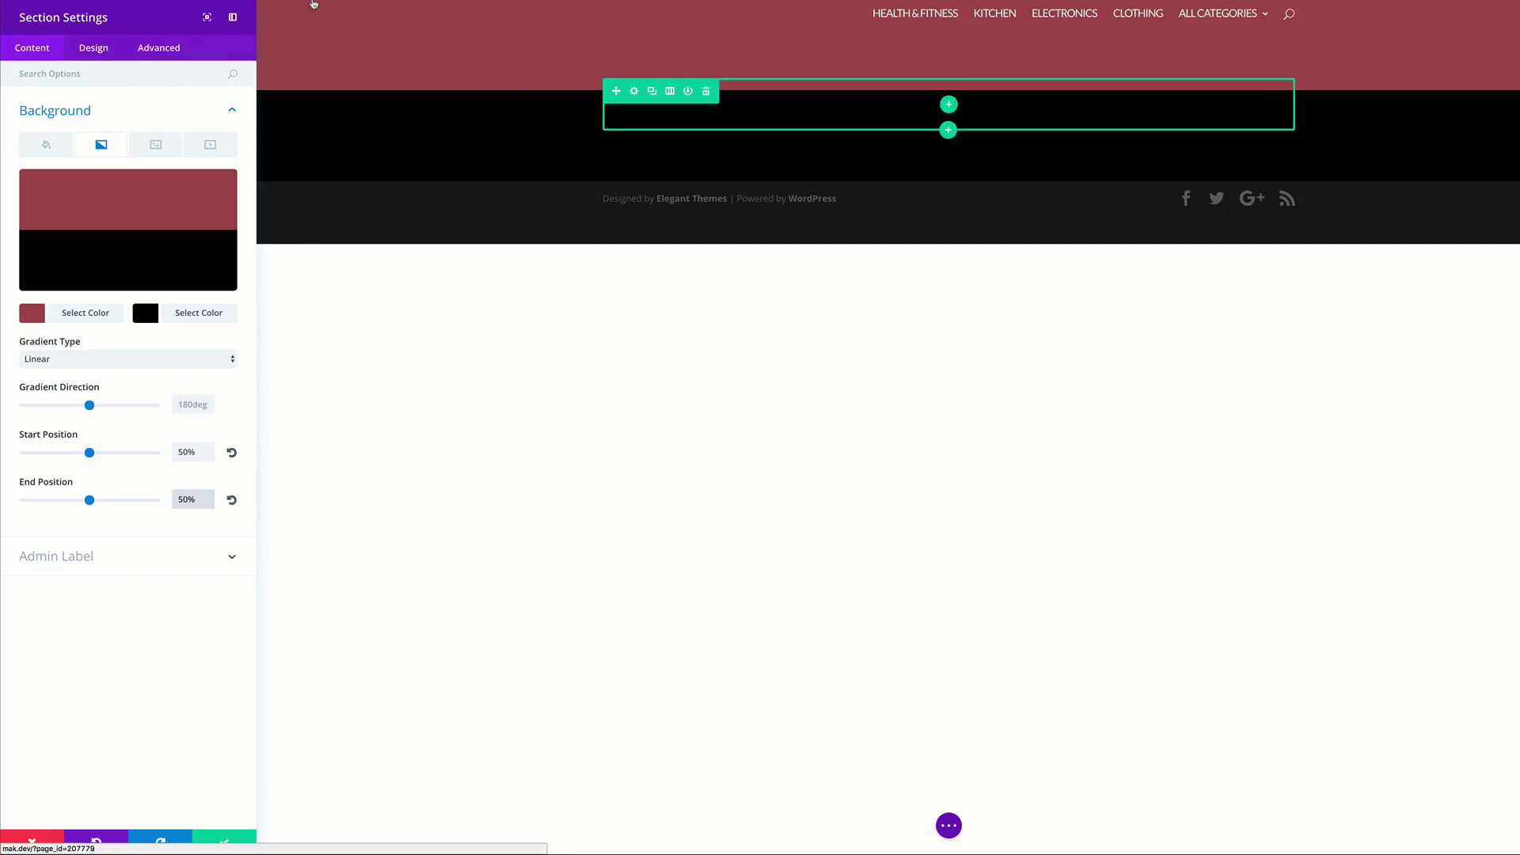
click(223, 846)
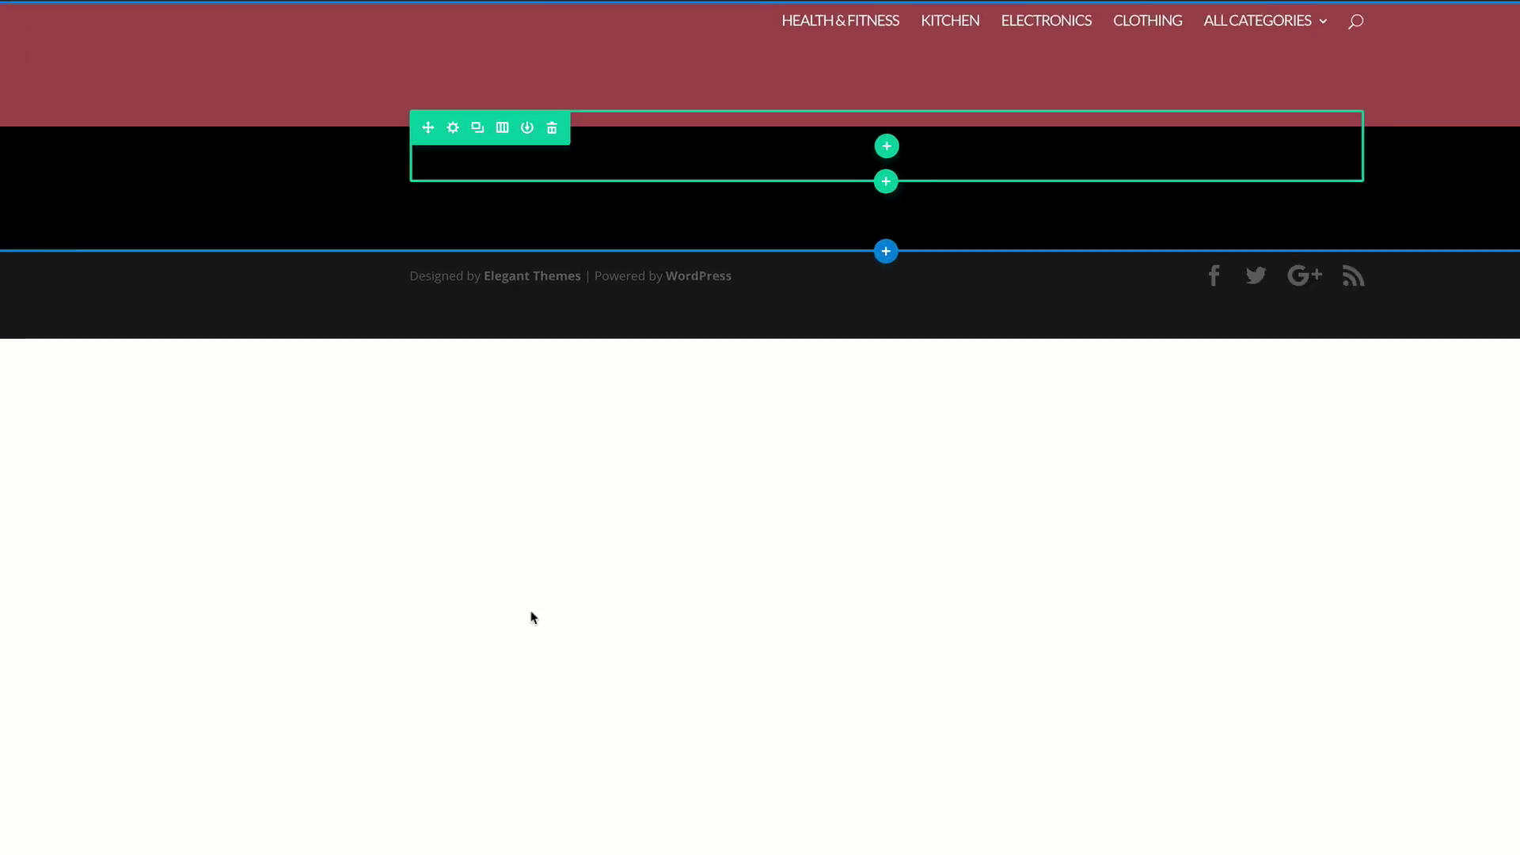
Give the row inside the section a solid gray background color, 595959, in its row settings.
click(447, 132)
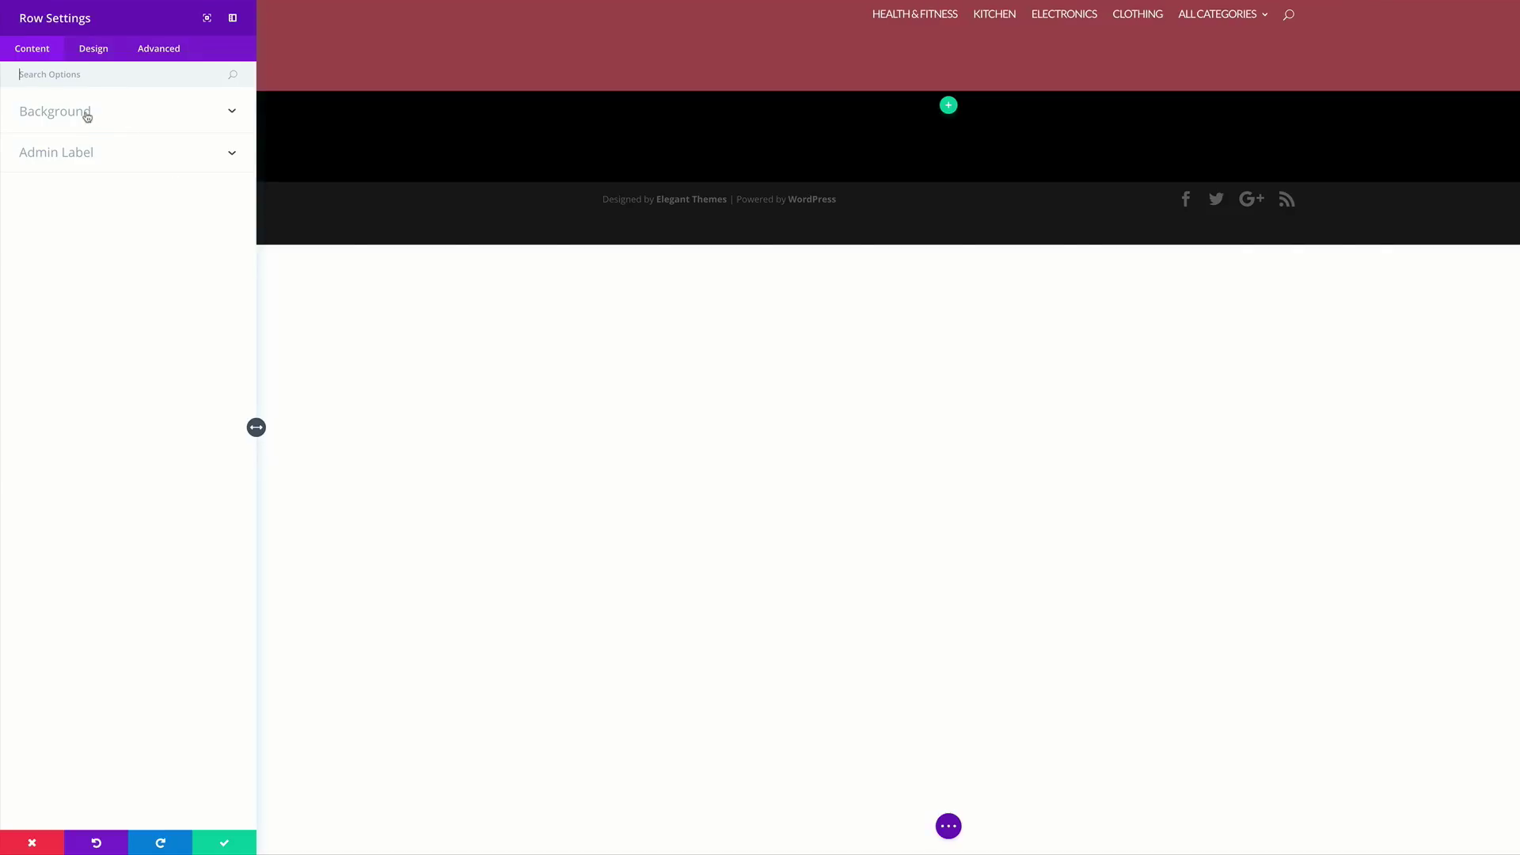
click(86, 115)
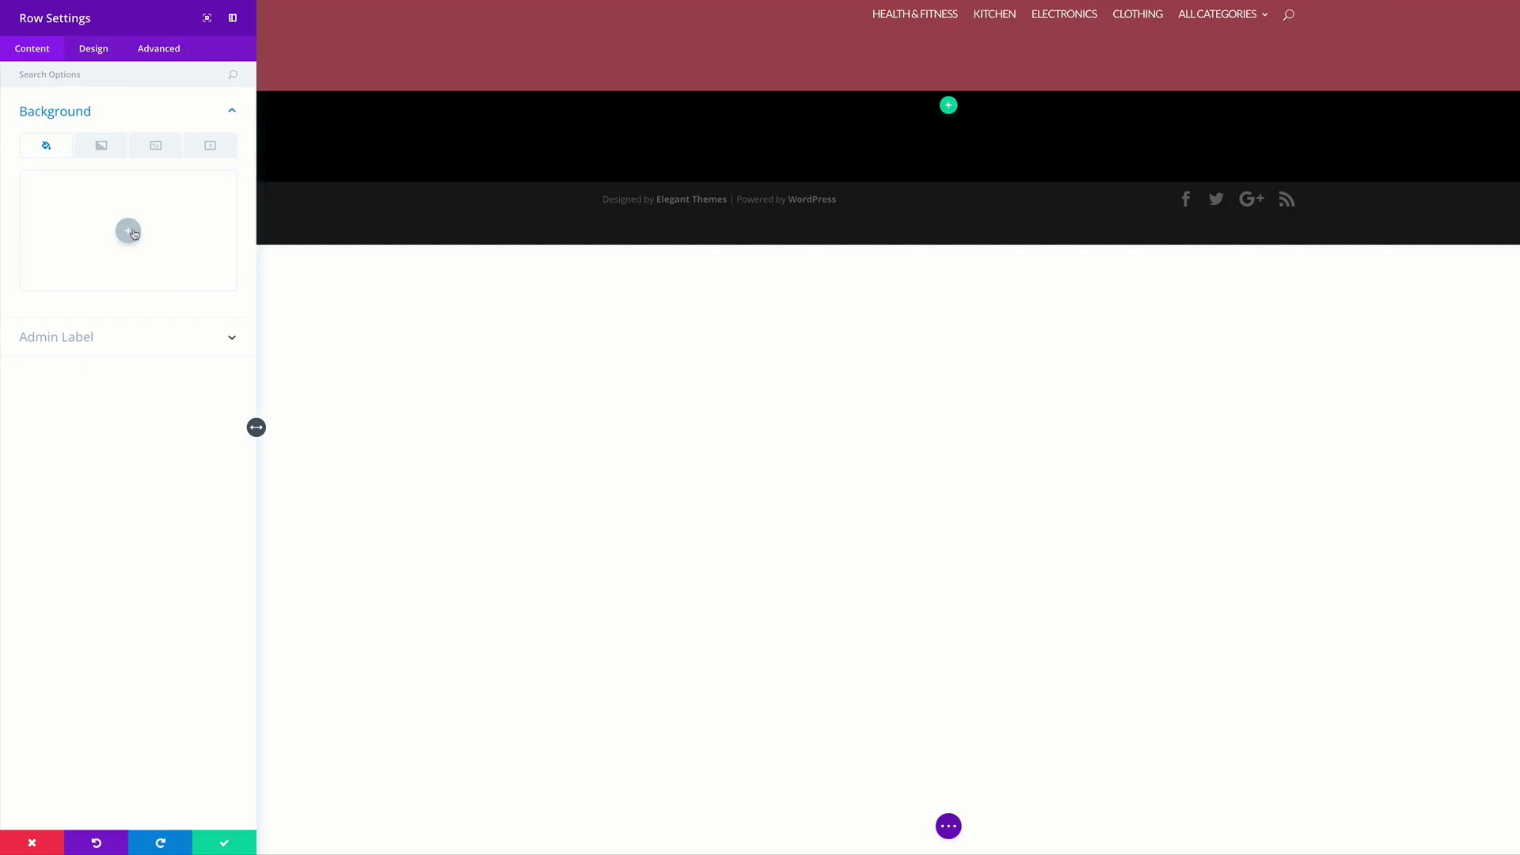
click(129, 233)
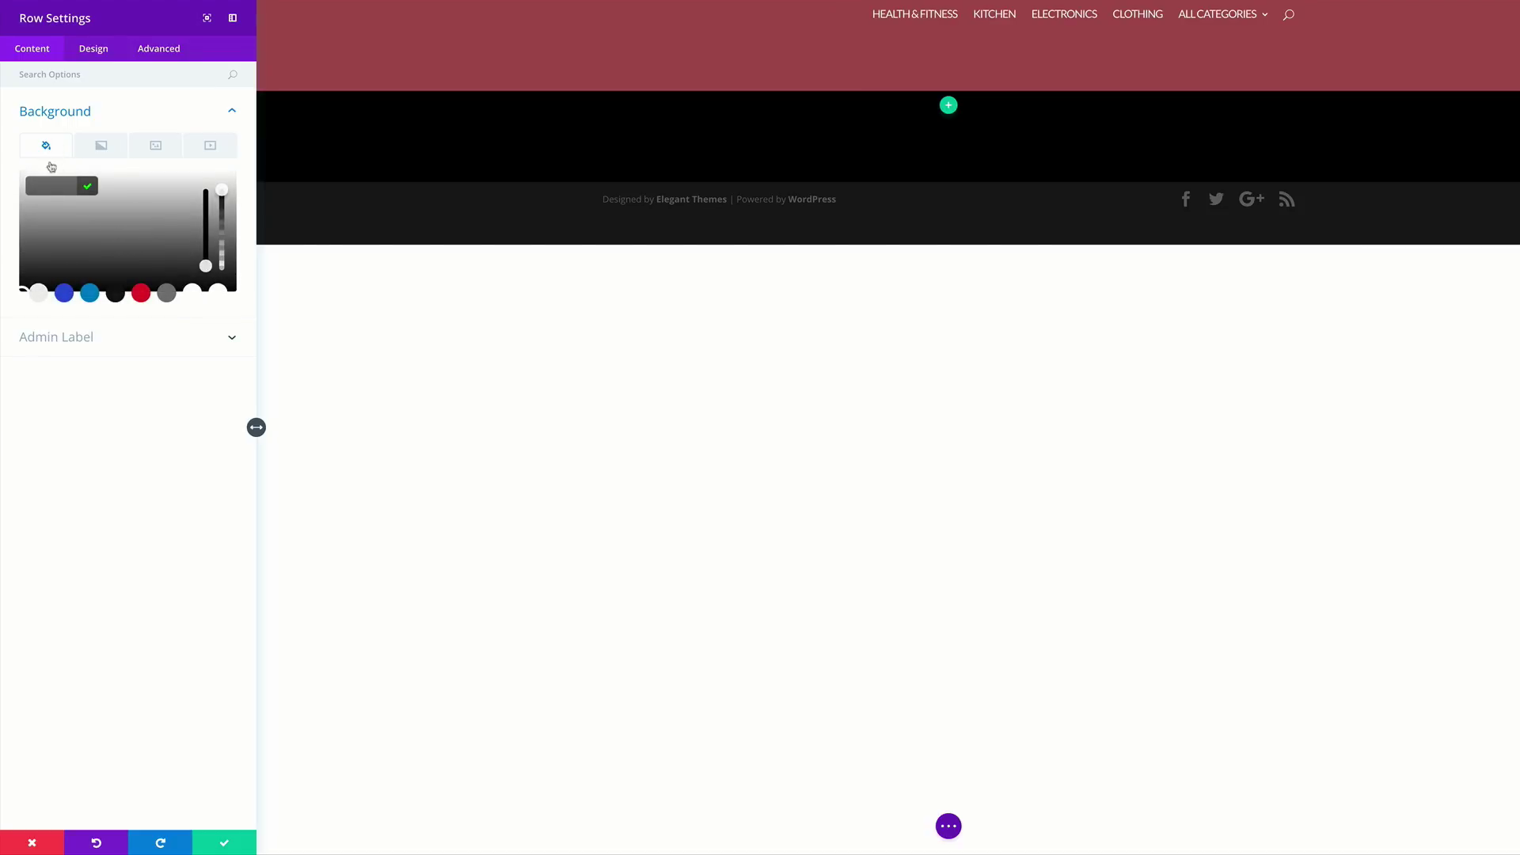
click(49, 188)
text(595959)
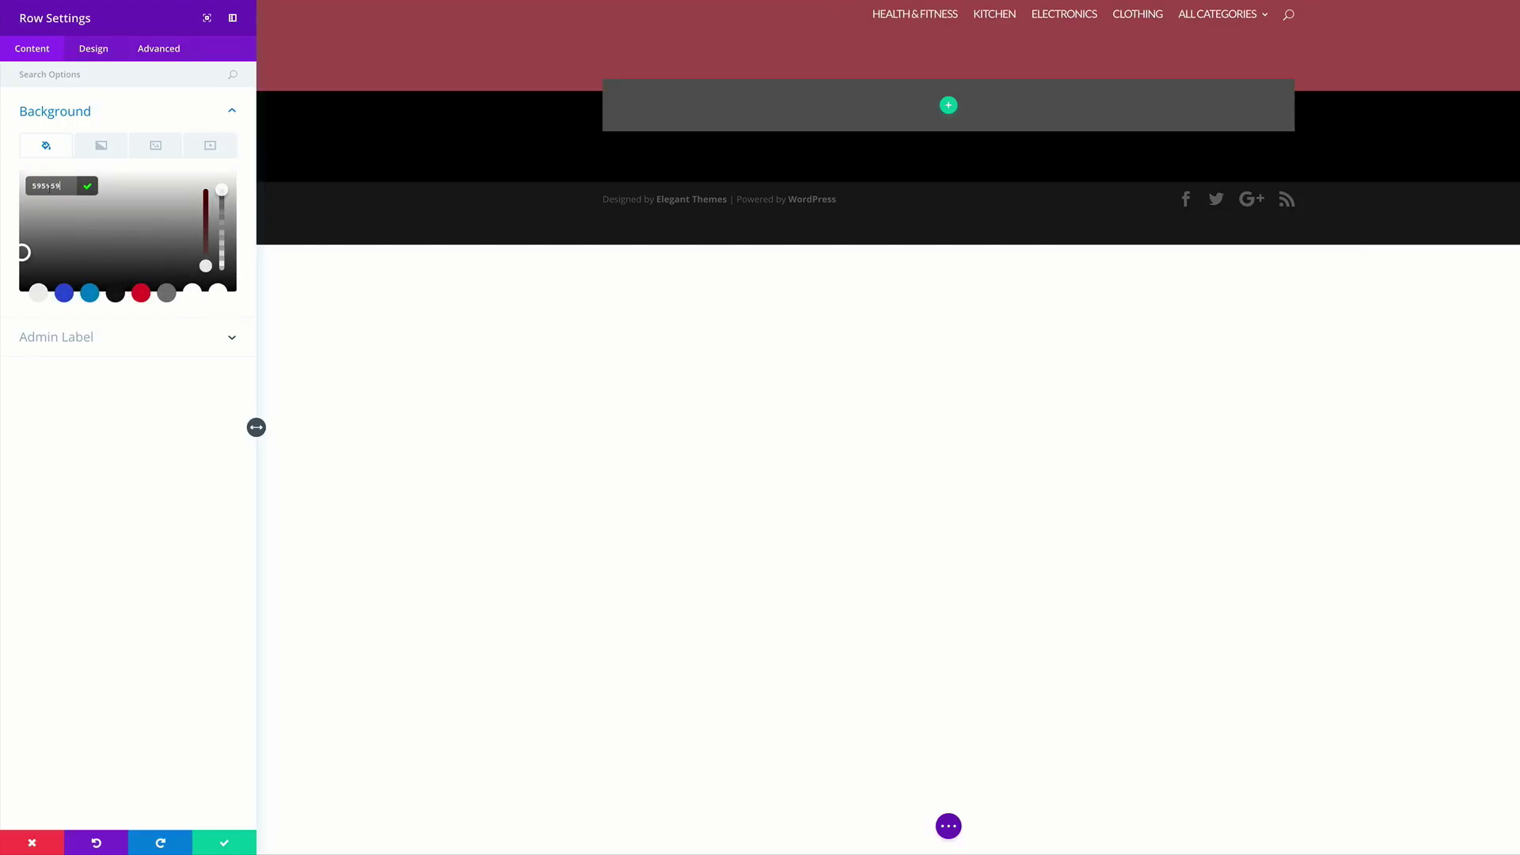
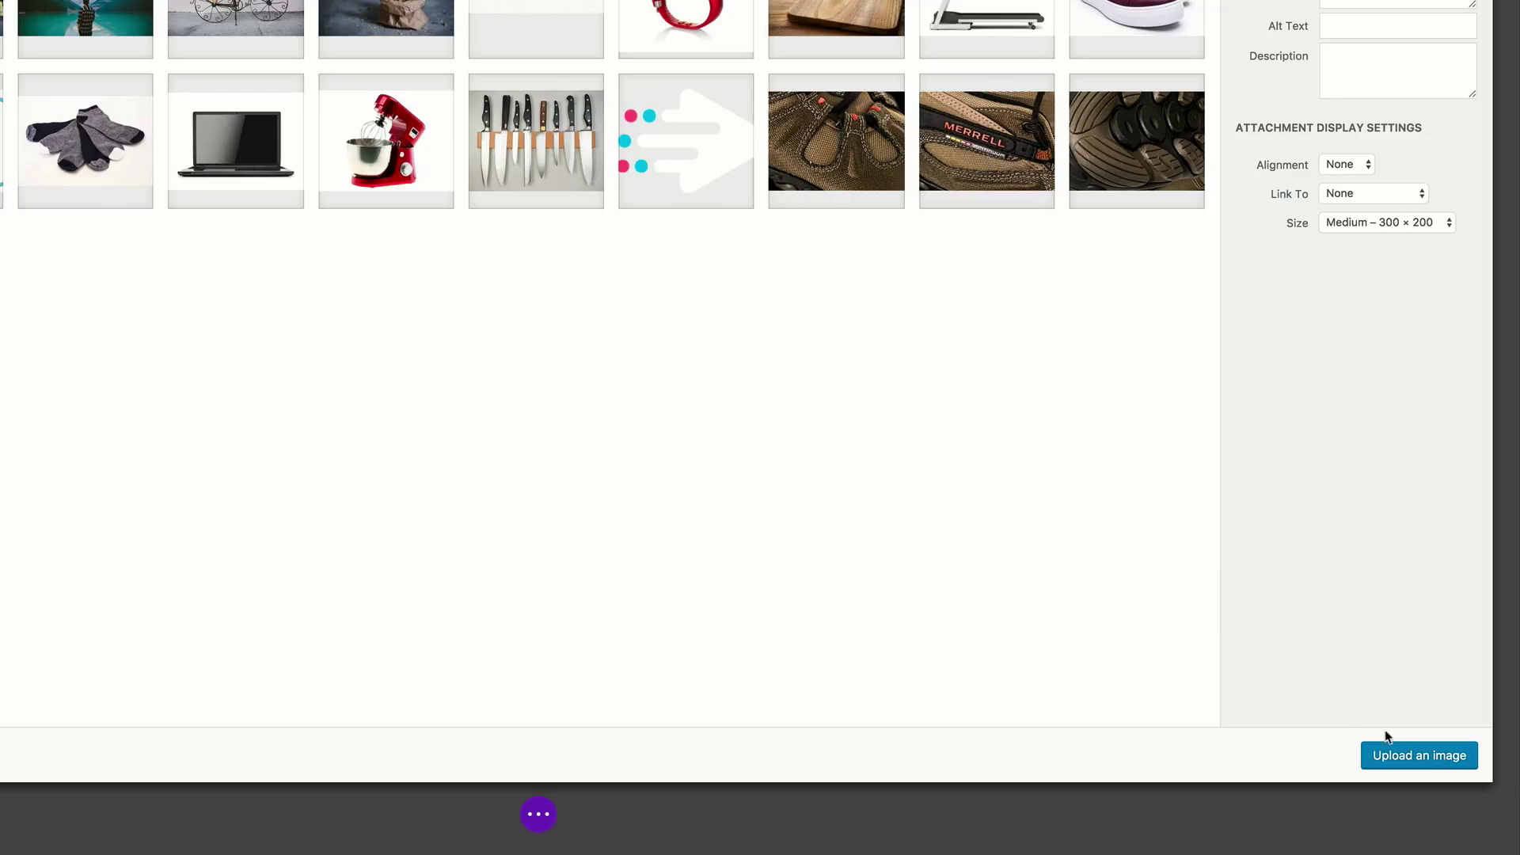
Insert the selected black-and-white skatepark photo as the row's background image and set its size to Cover.
click(1417, 758)
mouse_move(176, 237)
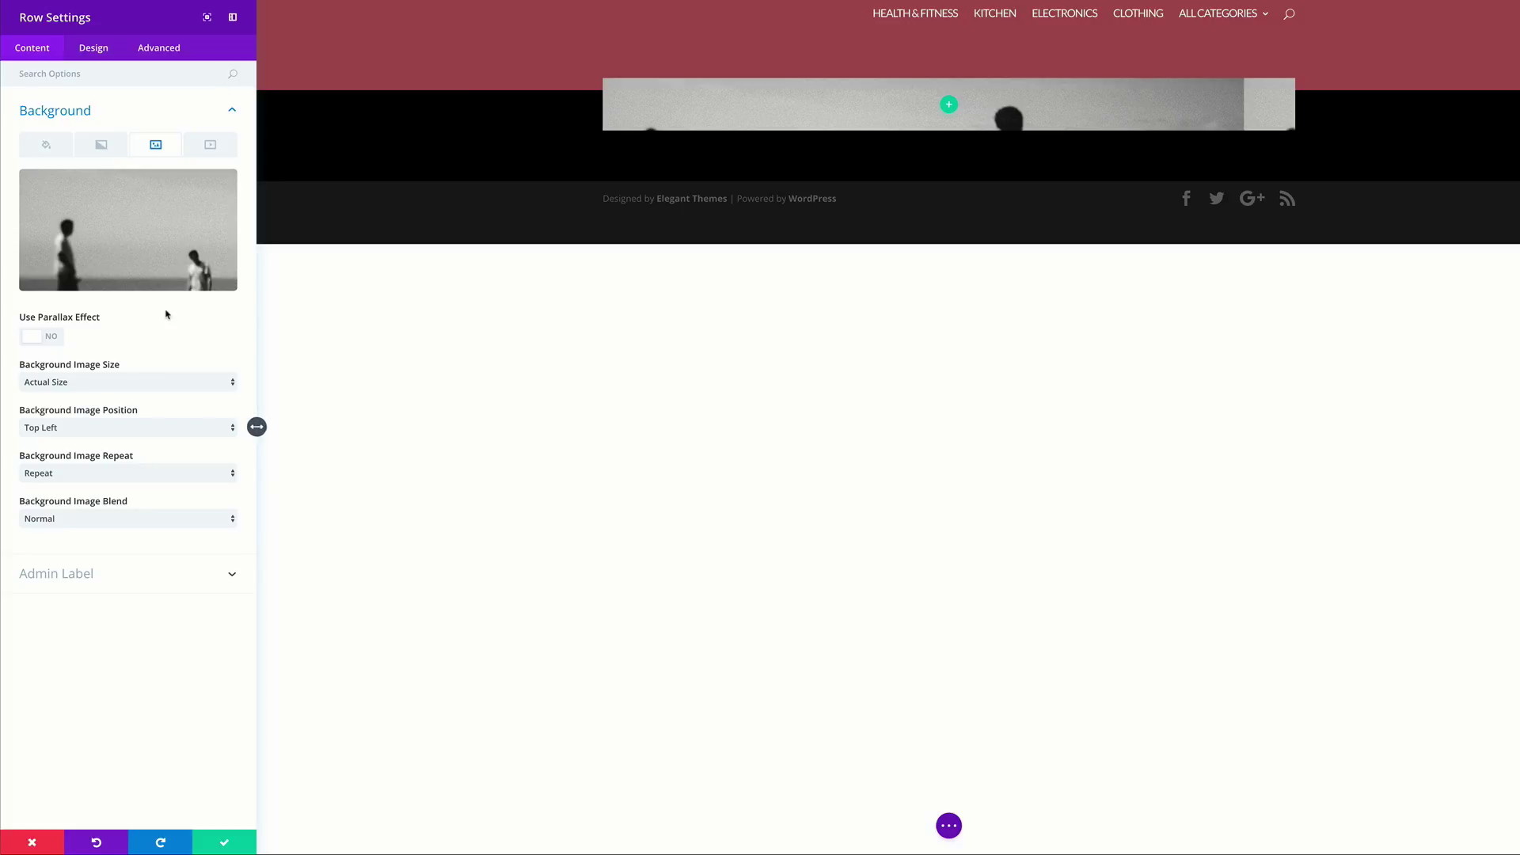
click(115, 384)
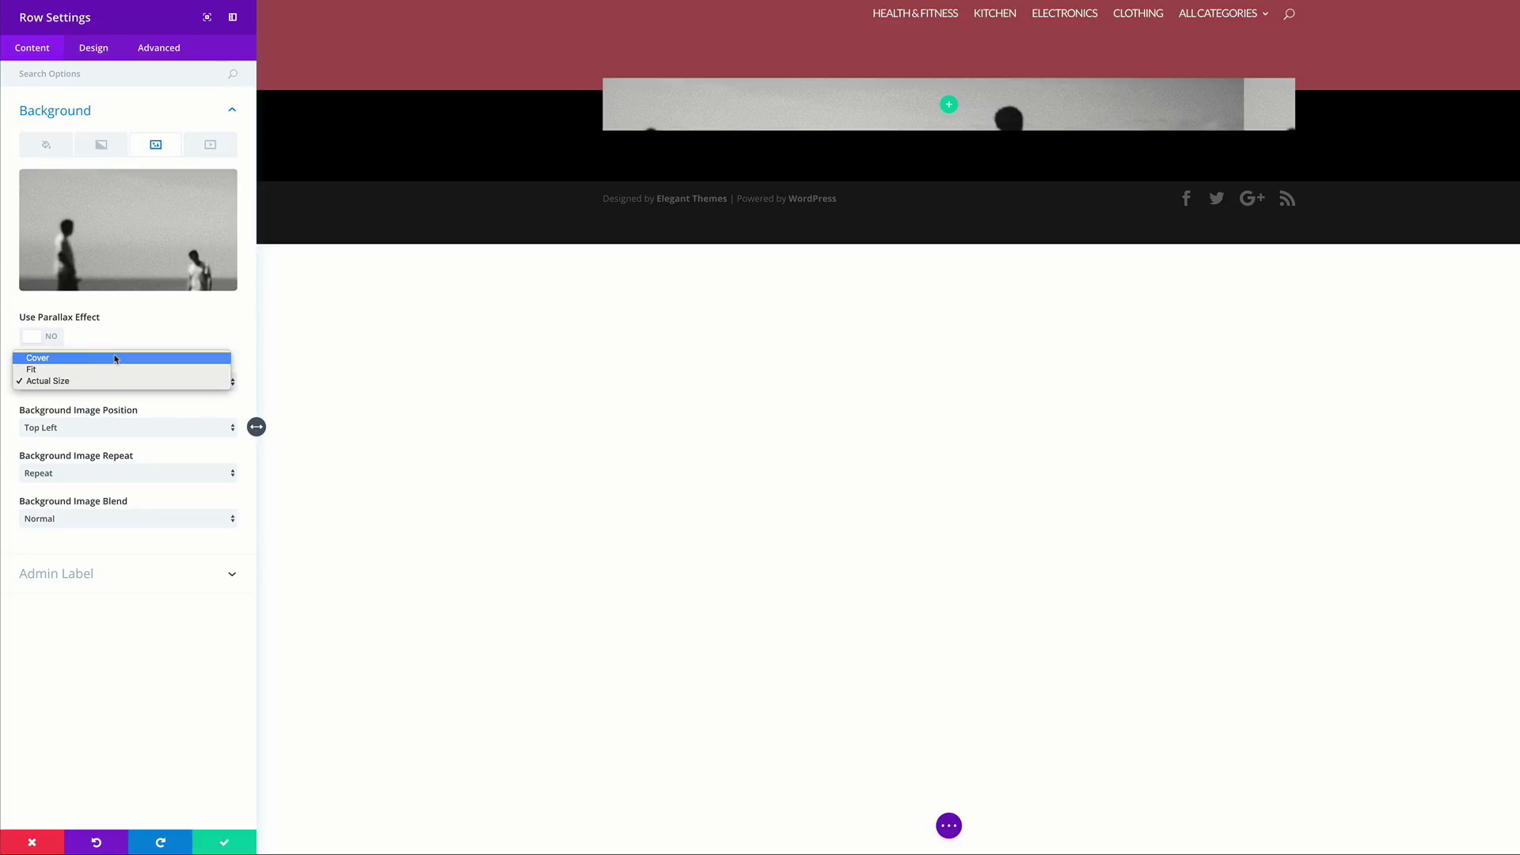
click(115, 358)
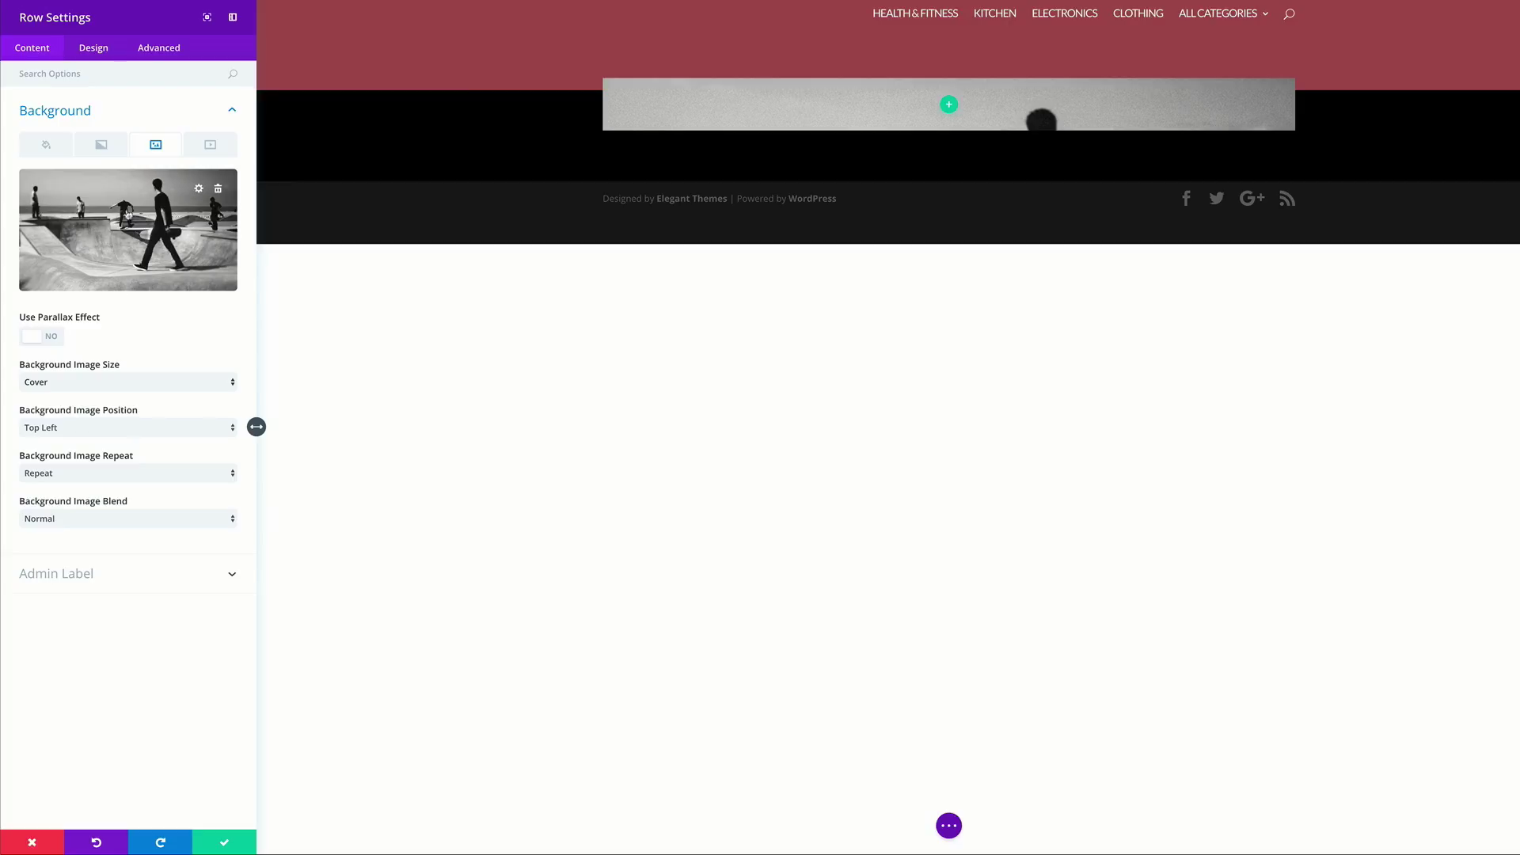
Set the row's background image position to Top Center and its repeat option to No Repeat.
click(78, 428)
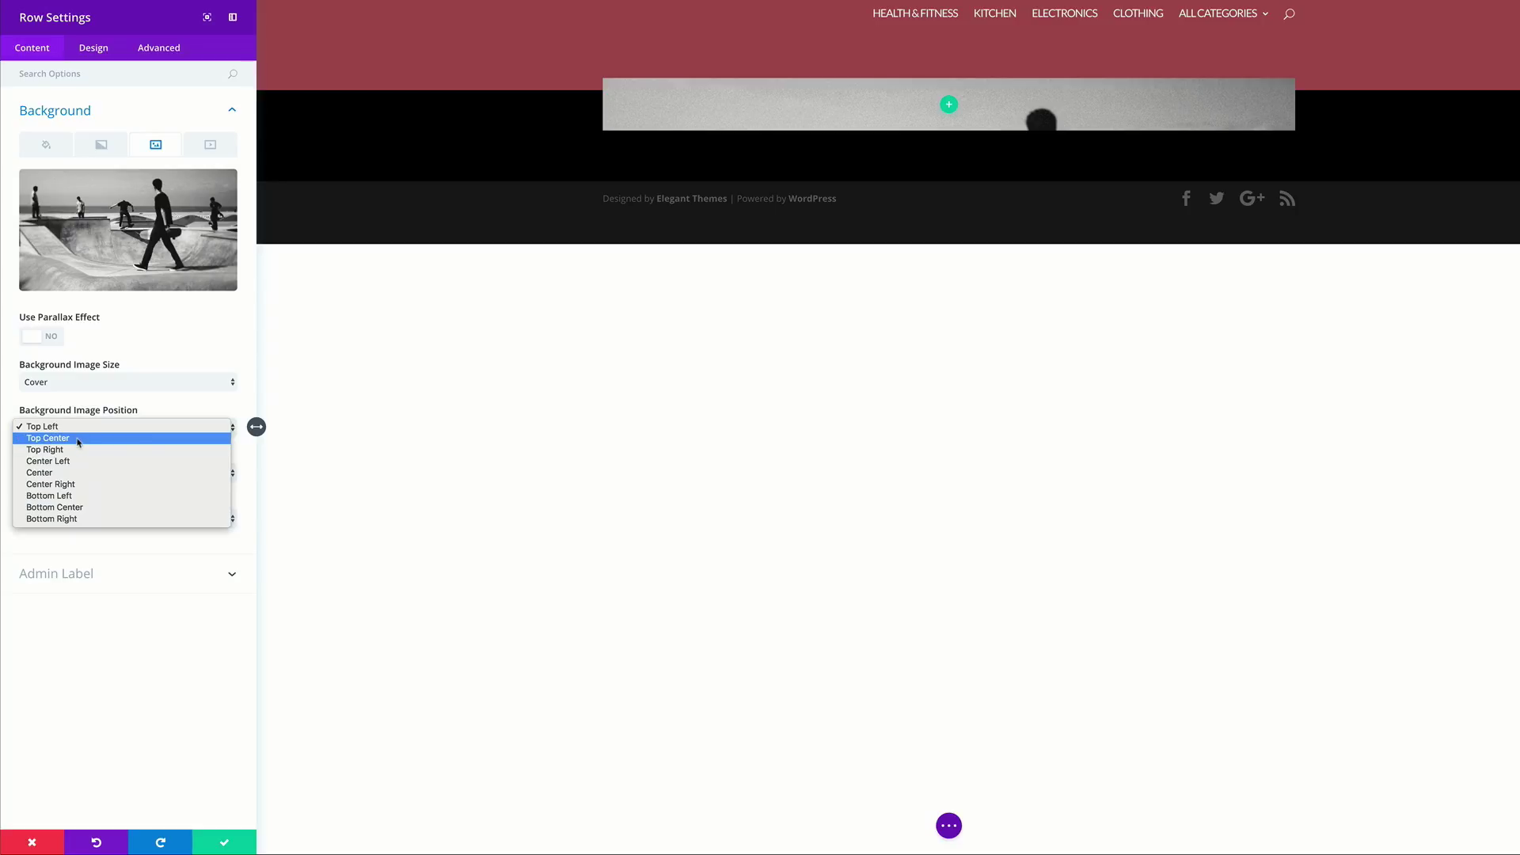
click(79, 440)
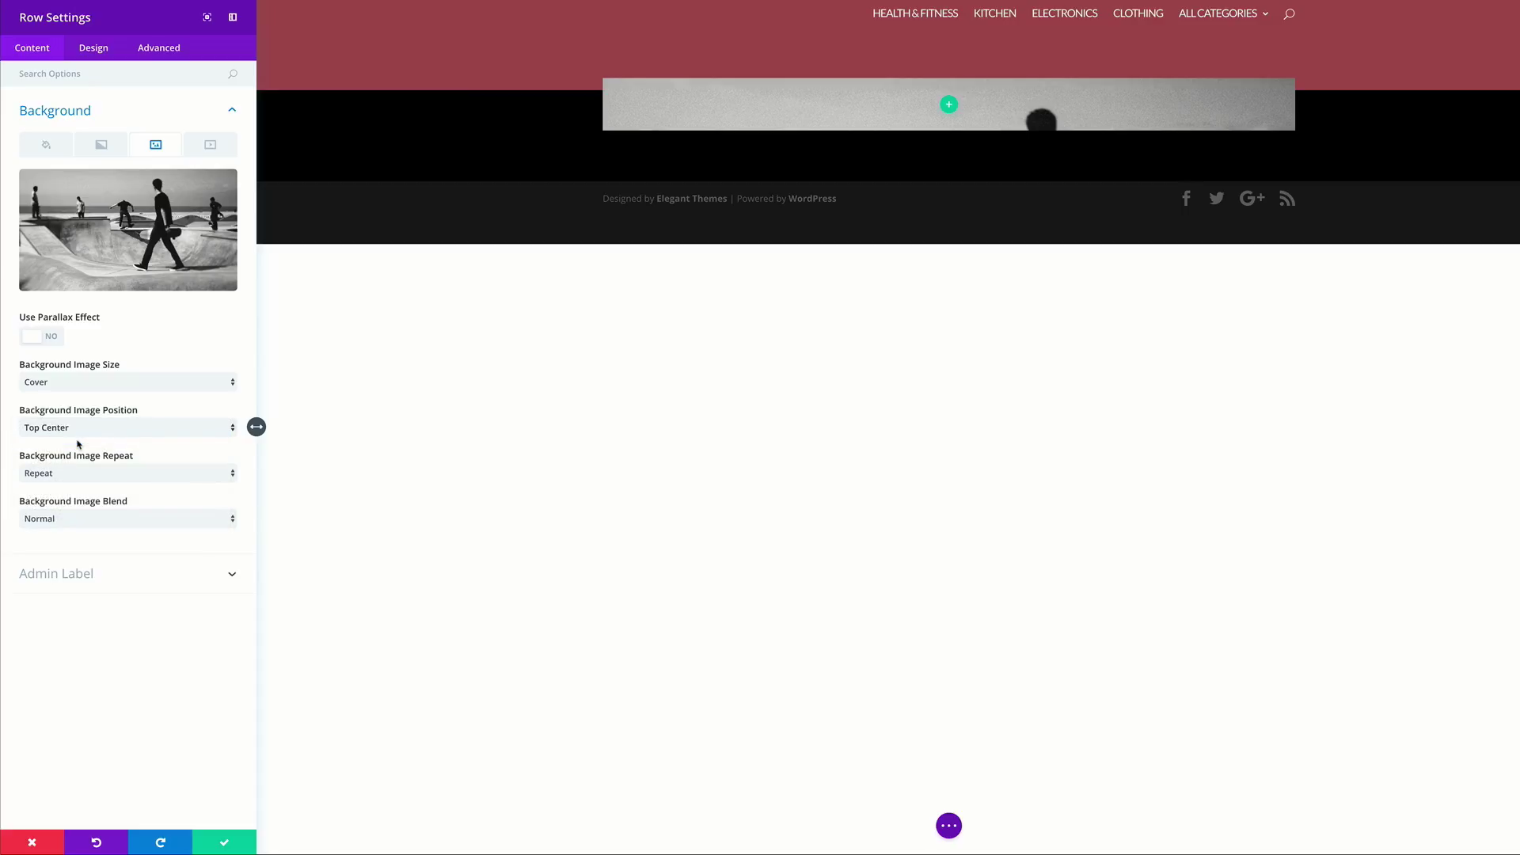
click(116, 481)
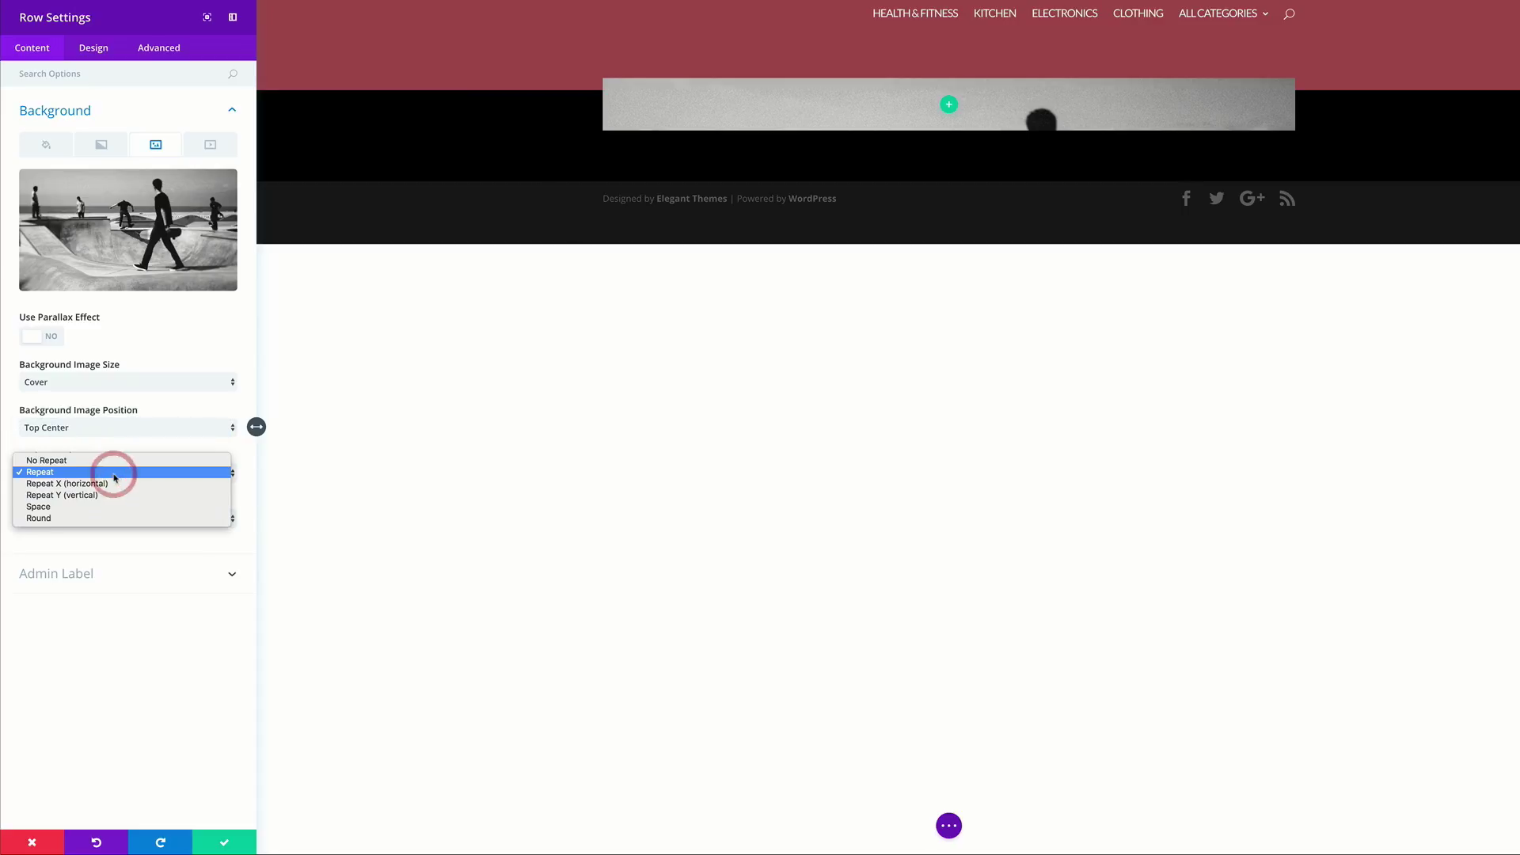
click(117, 462)
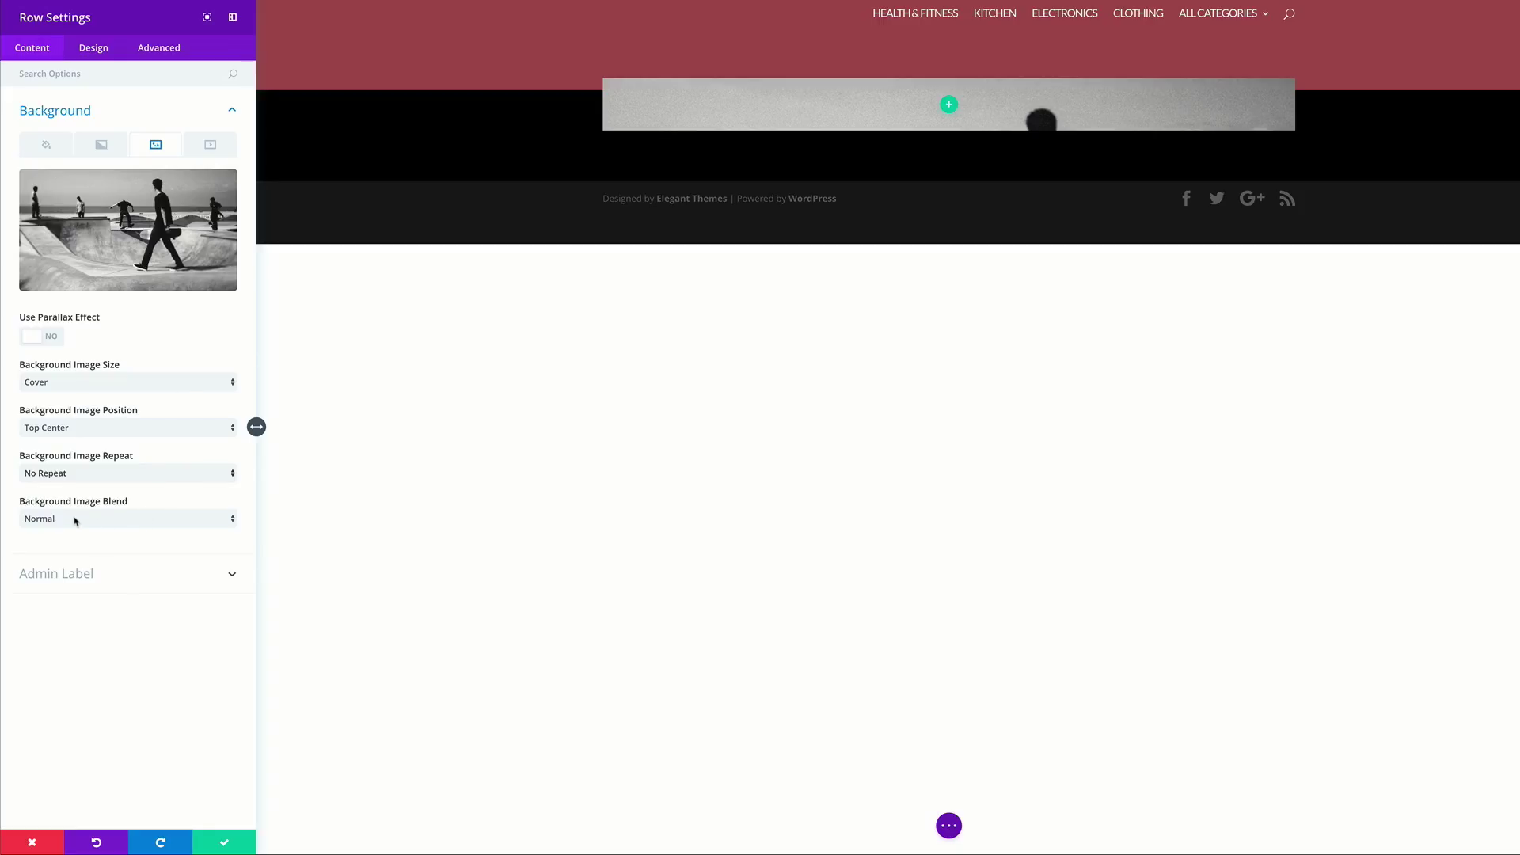
Set the blend mode of the row's background image to Multiply.
click(125, 518)
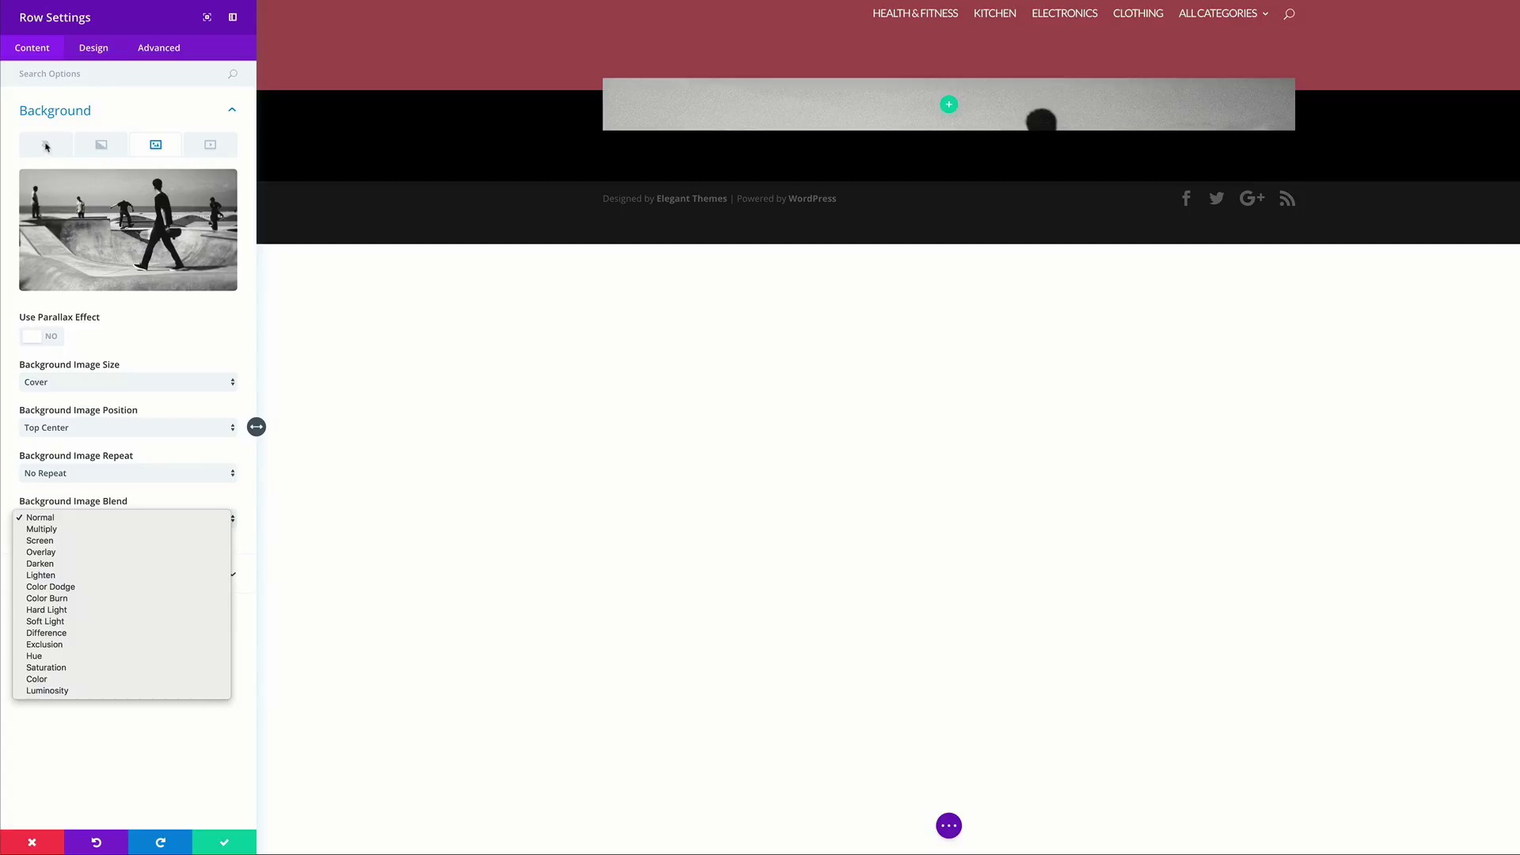
click(53, 530)
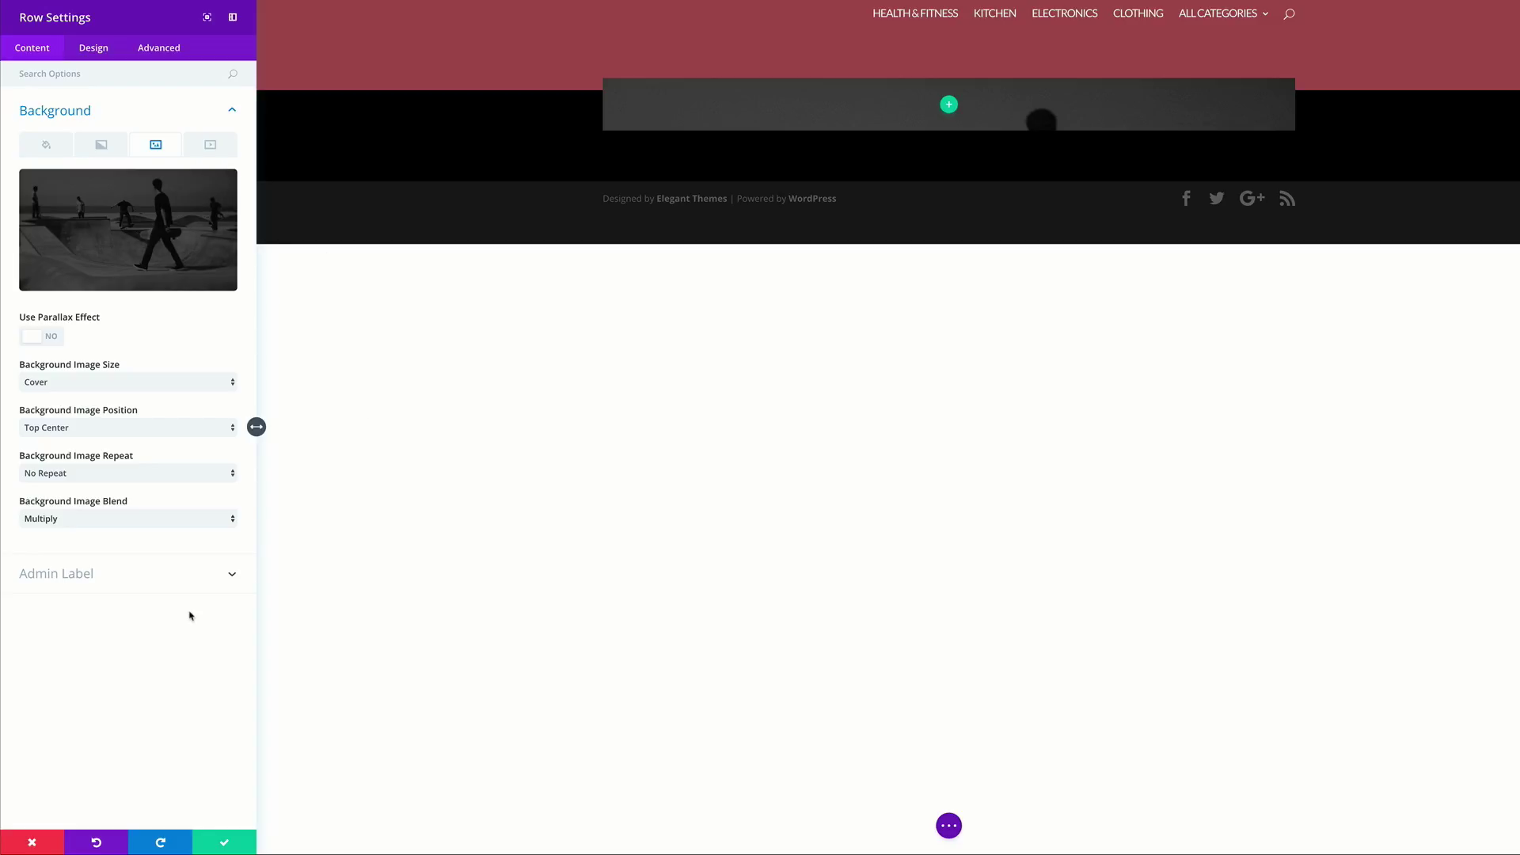
Center the row's alignment and make the row fullwidth.
click(99, 50)
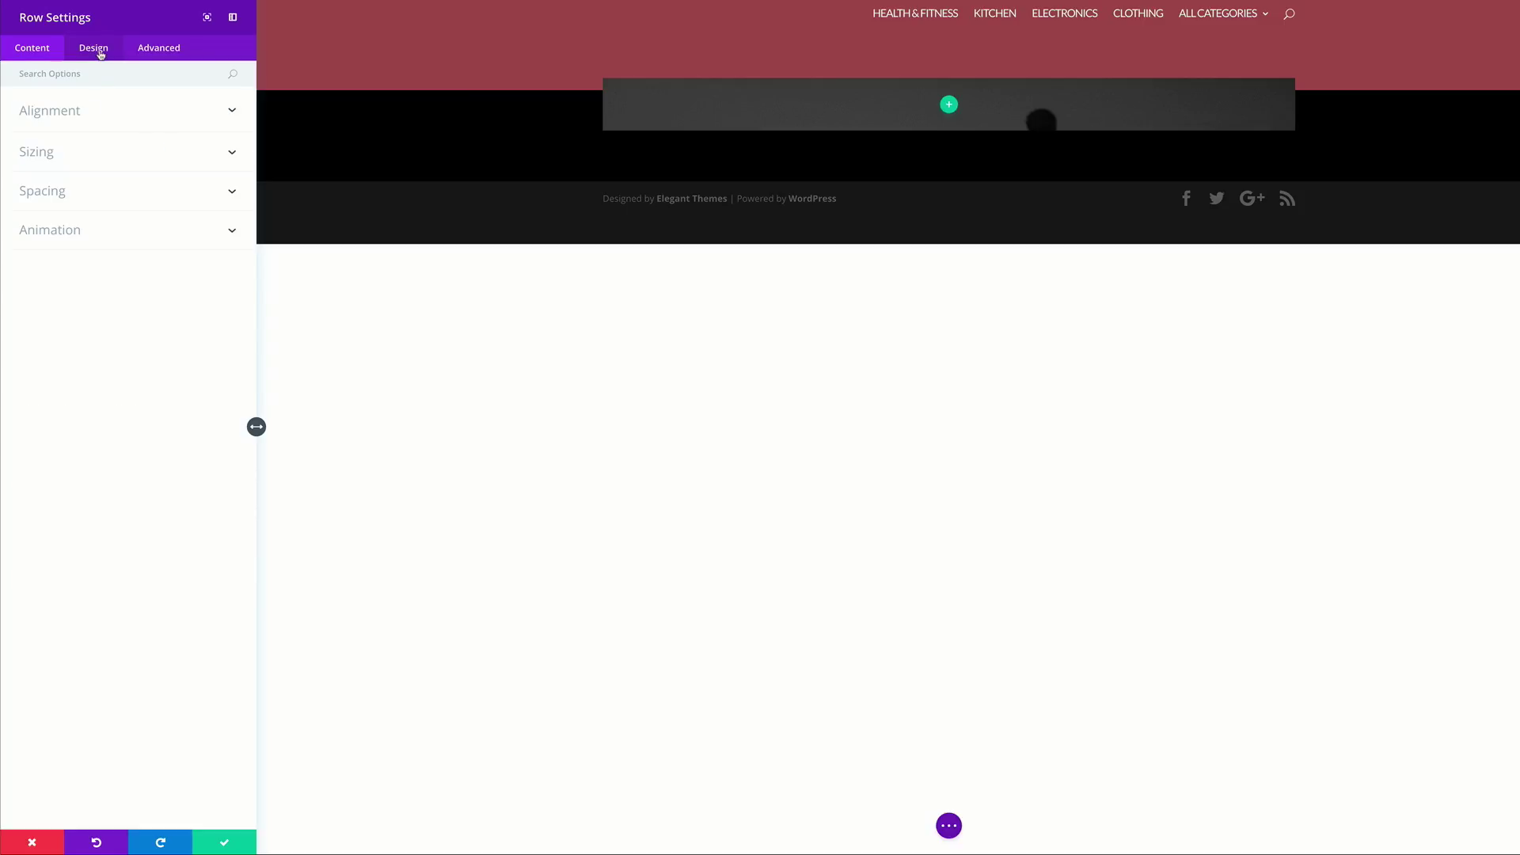
click(61, 115)
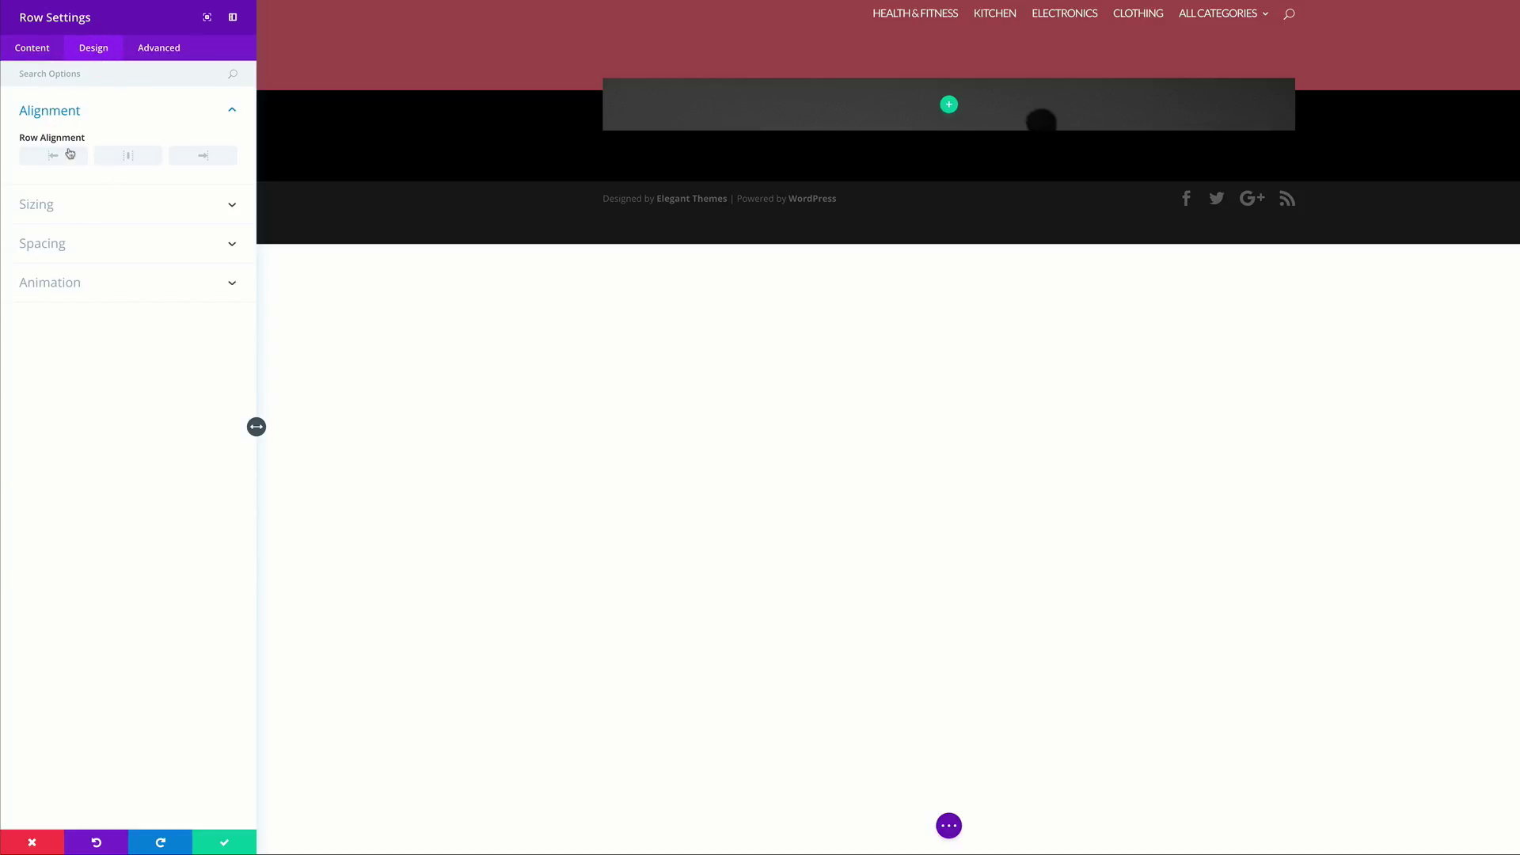
click(129, 159)
click(79, 209)
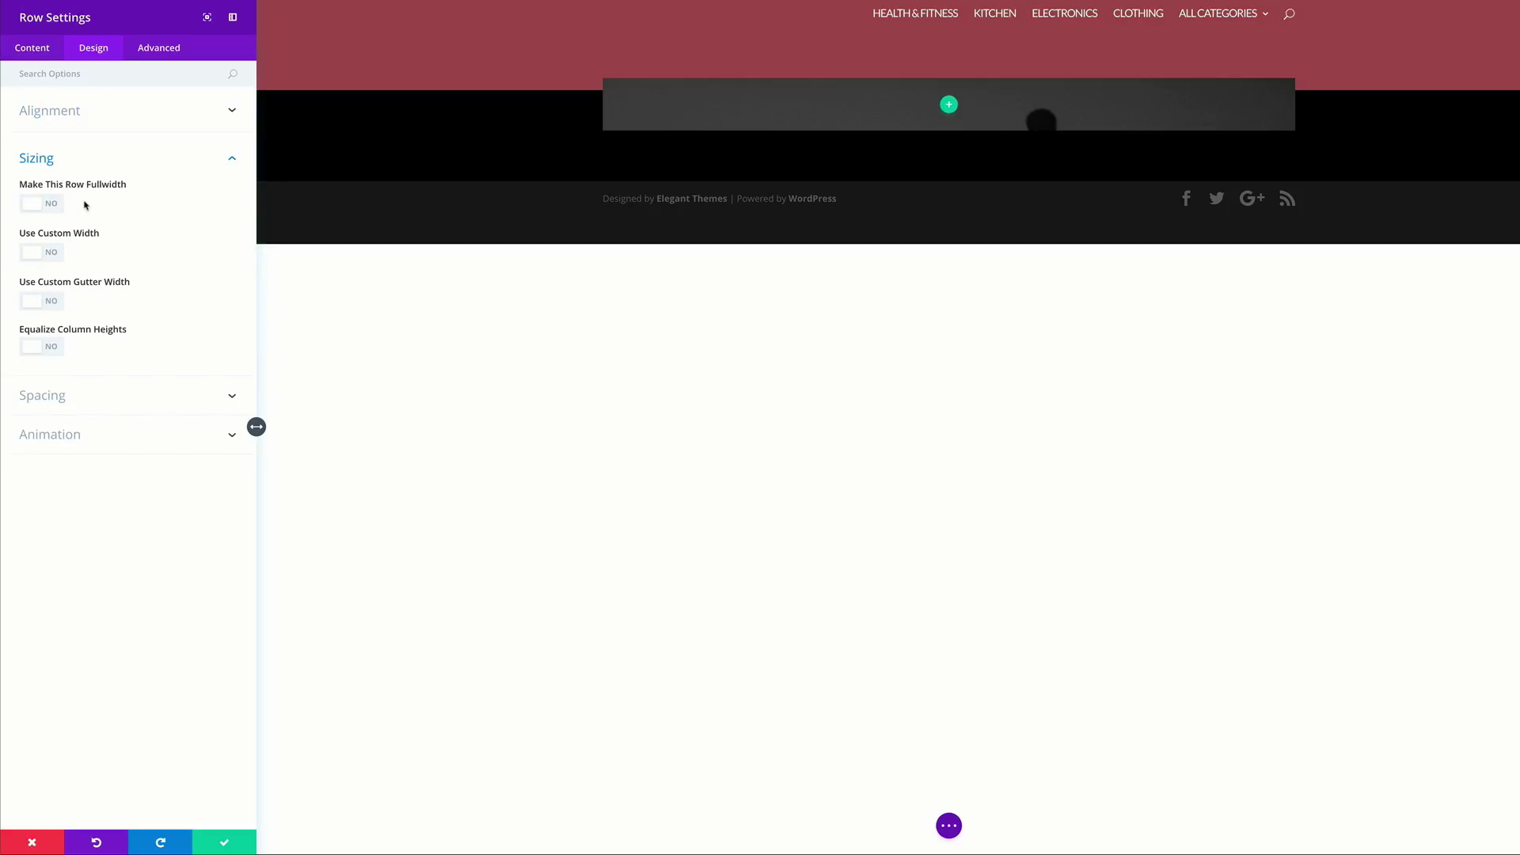
click(60, 211)
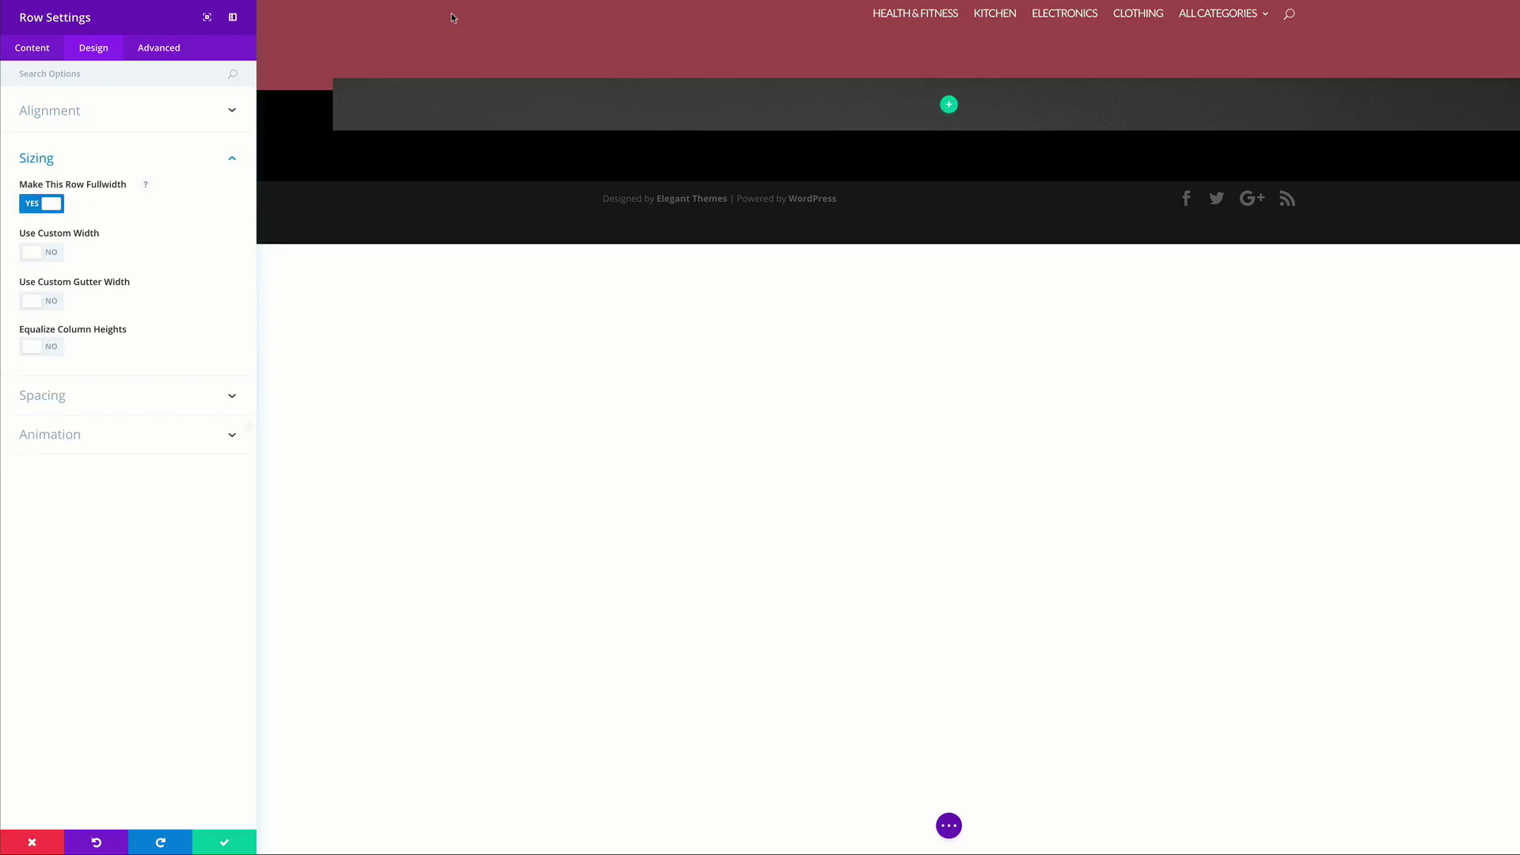
Set the row's custom top and bottom padding to 300px each and save the row settings.
click(58, 397)
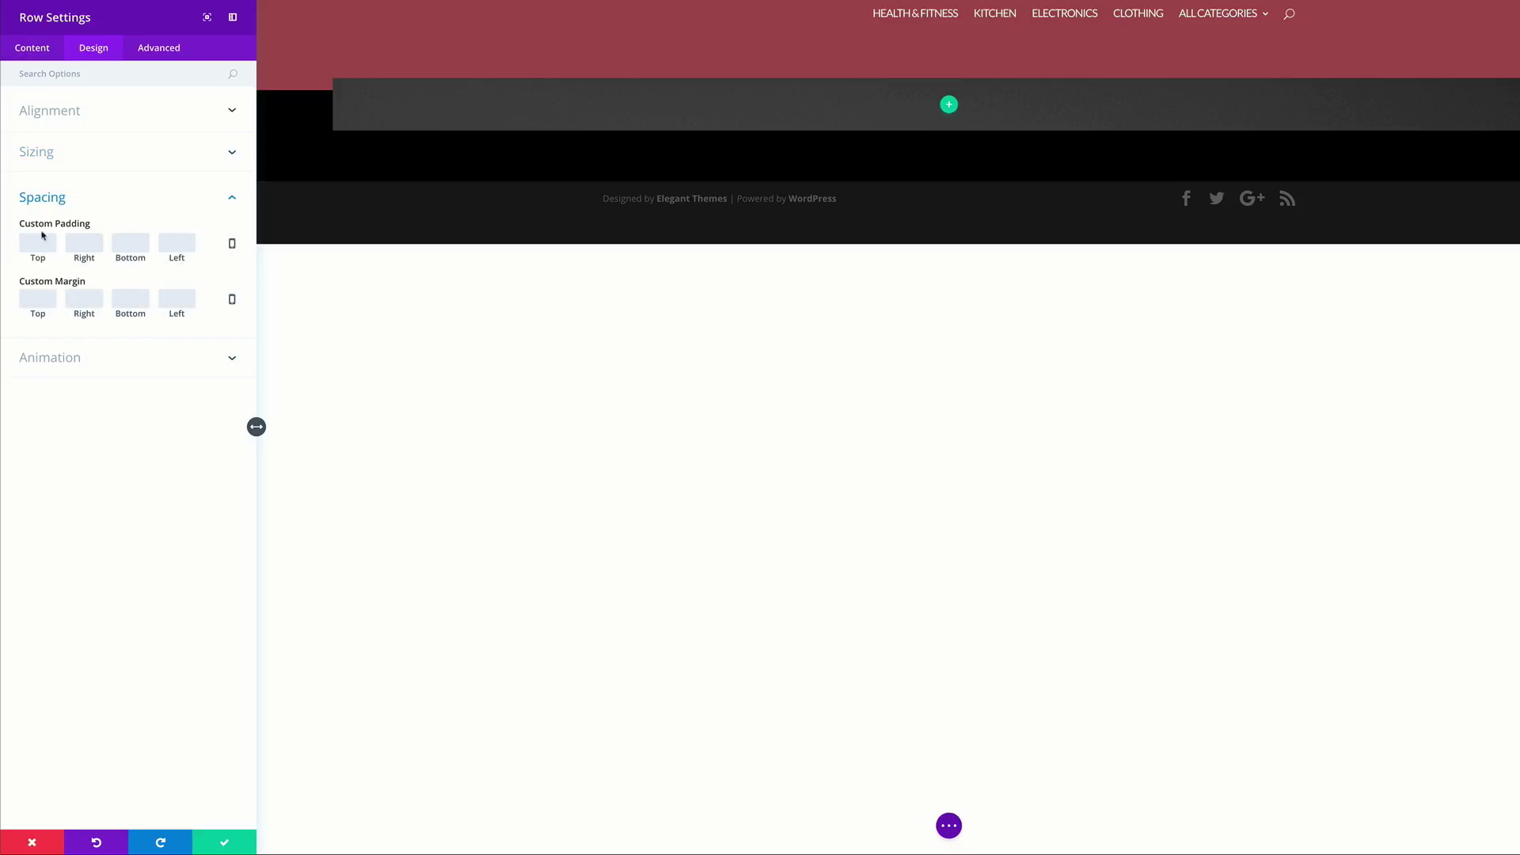
click(38, 243)
text(300)
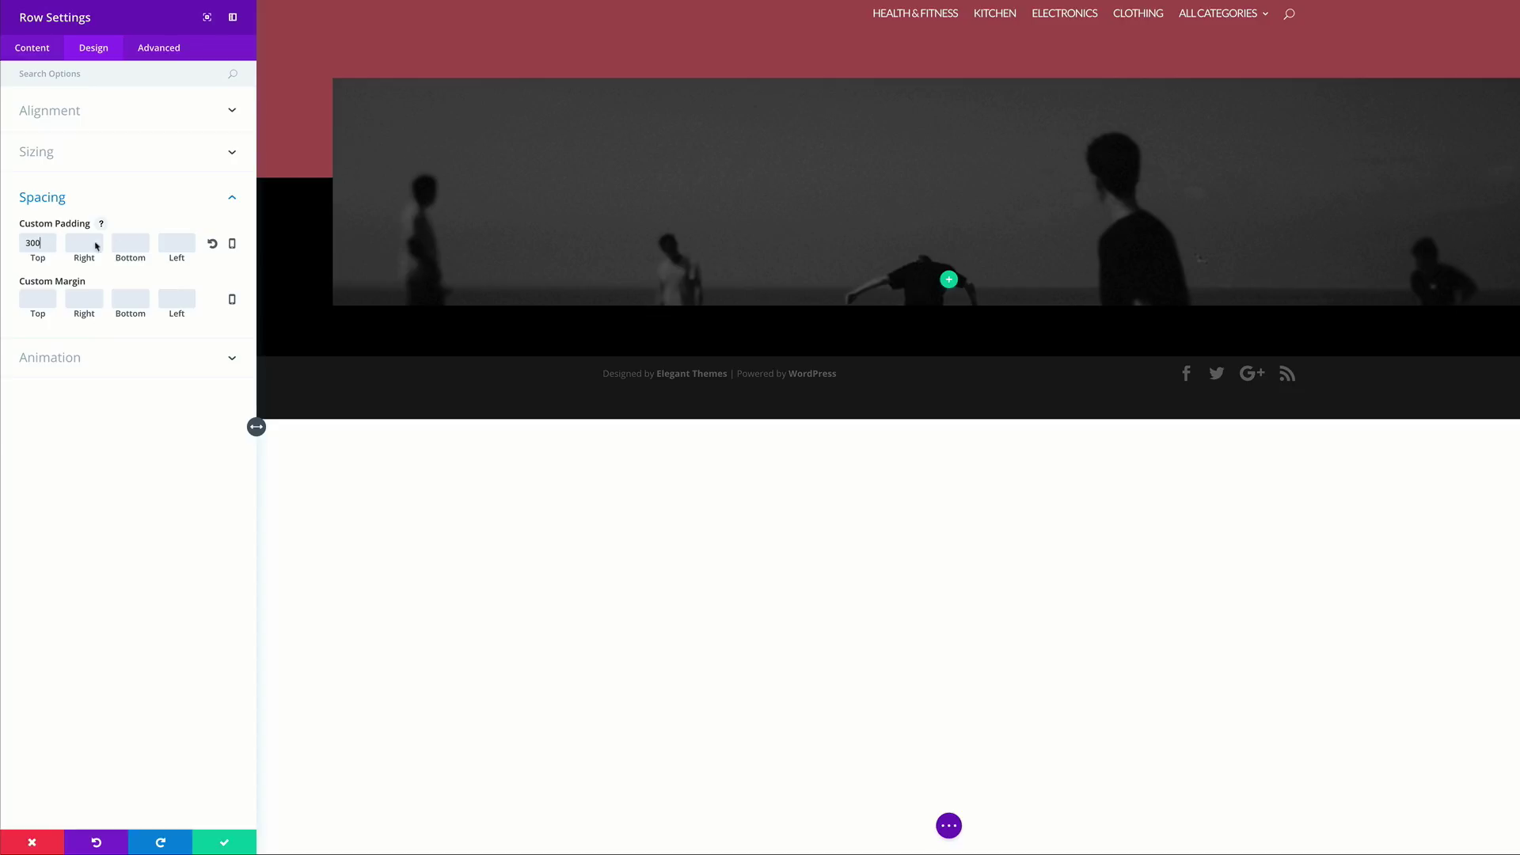
click(137, 242)
text(300)
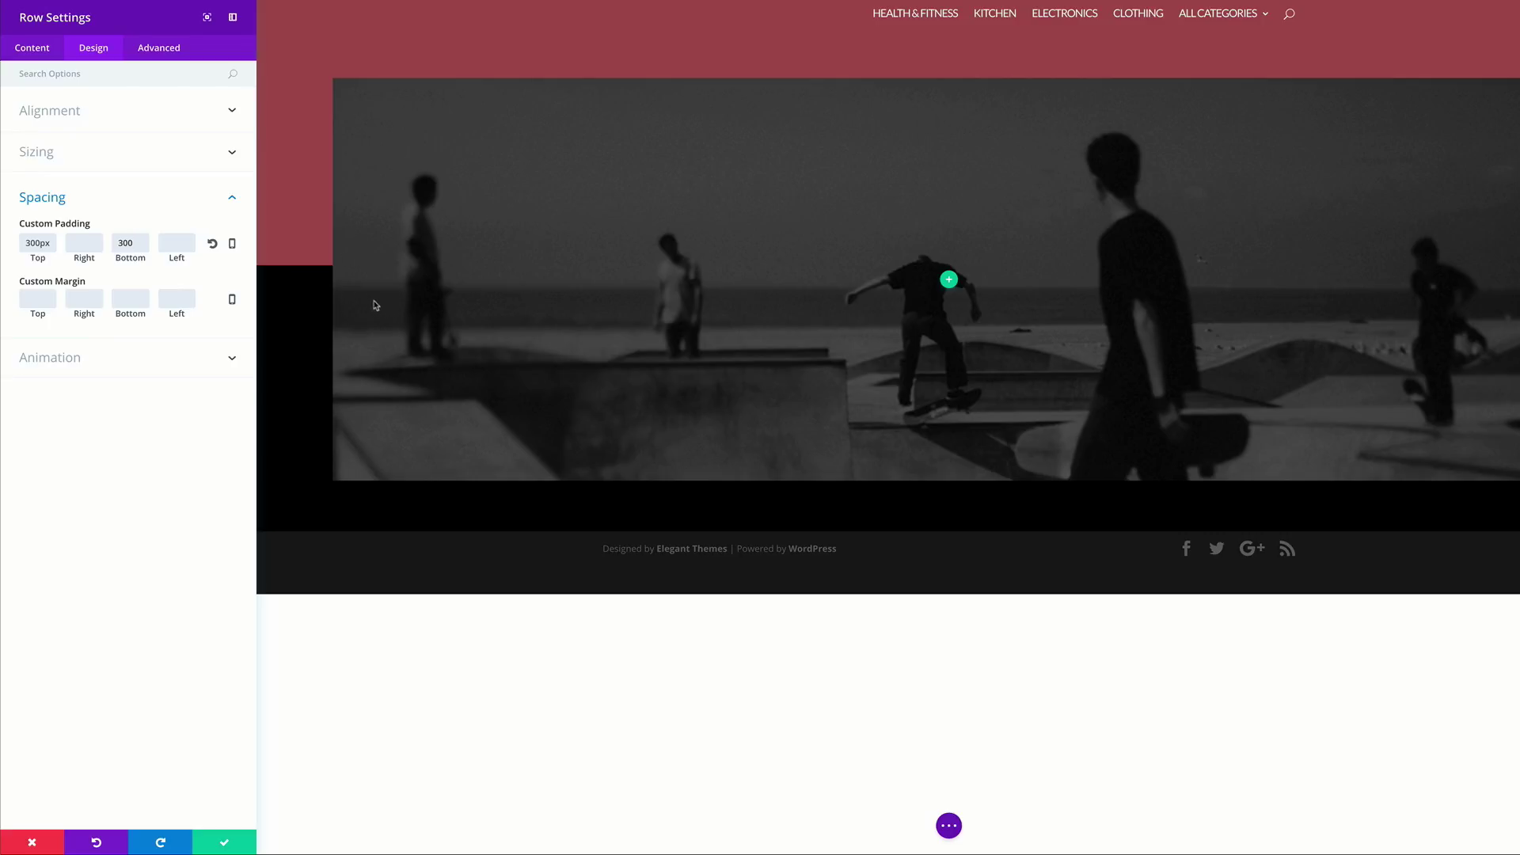
text(px)
click(222, 839)
Give the row a single-column layout and insert a Text module into it.
click(820, 279)
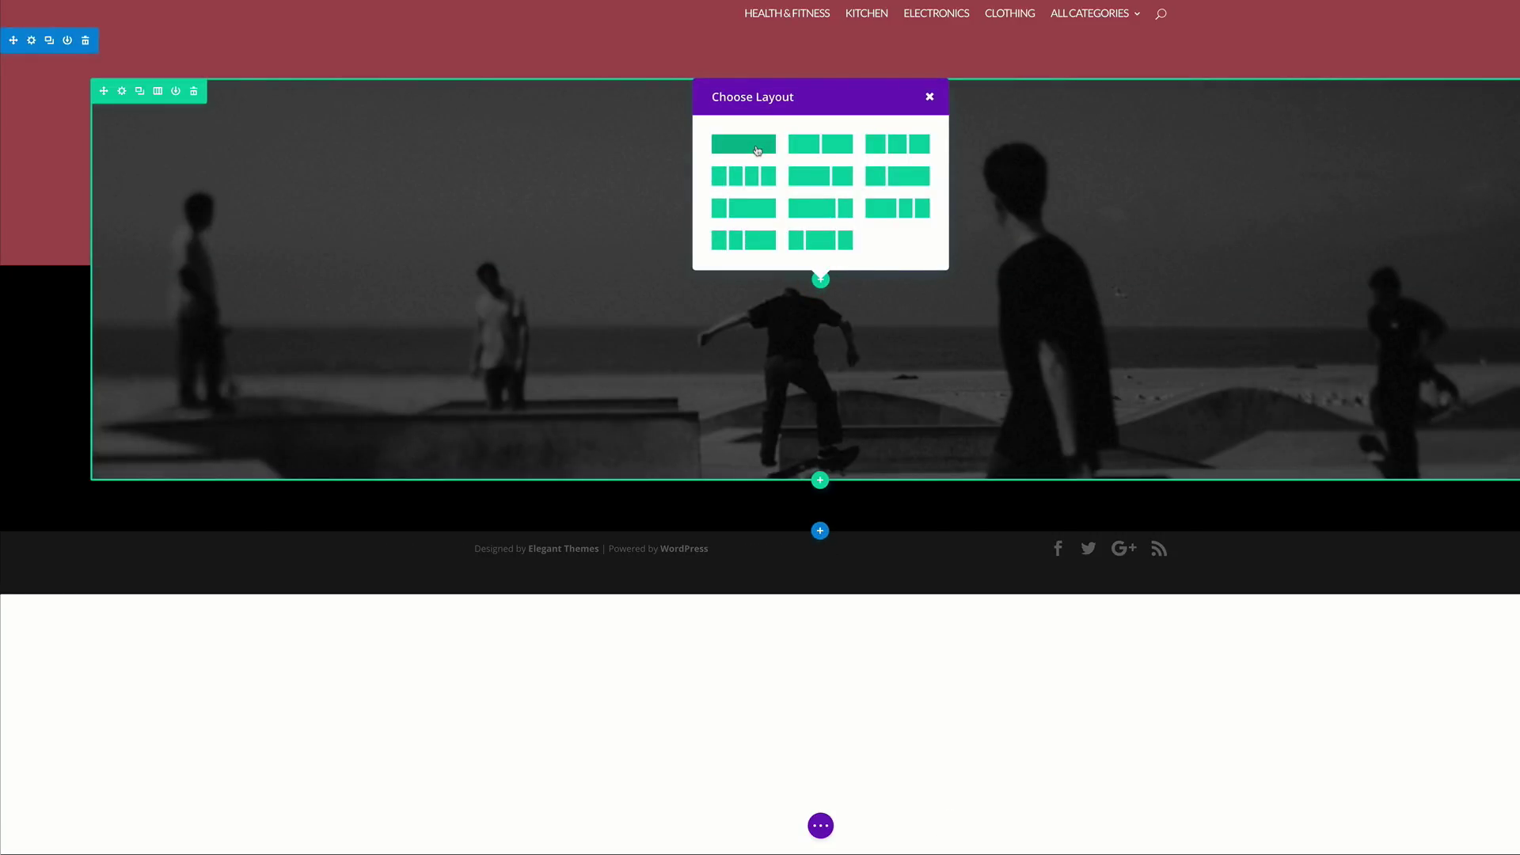
click(758, 150)
click(774, 120)
text(tex)
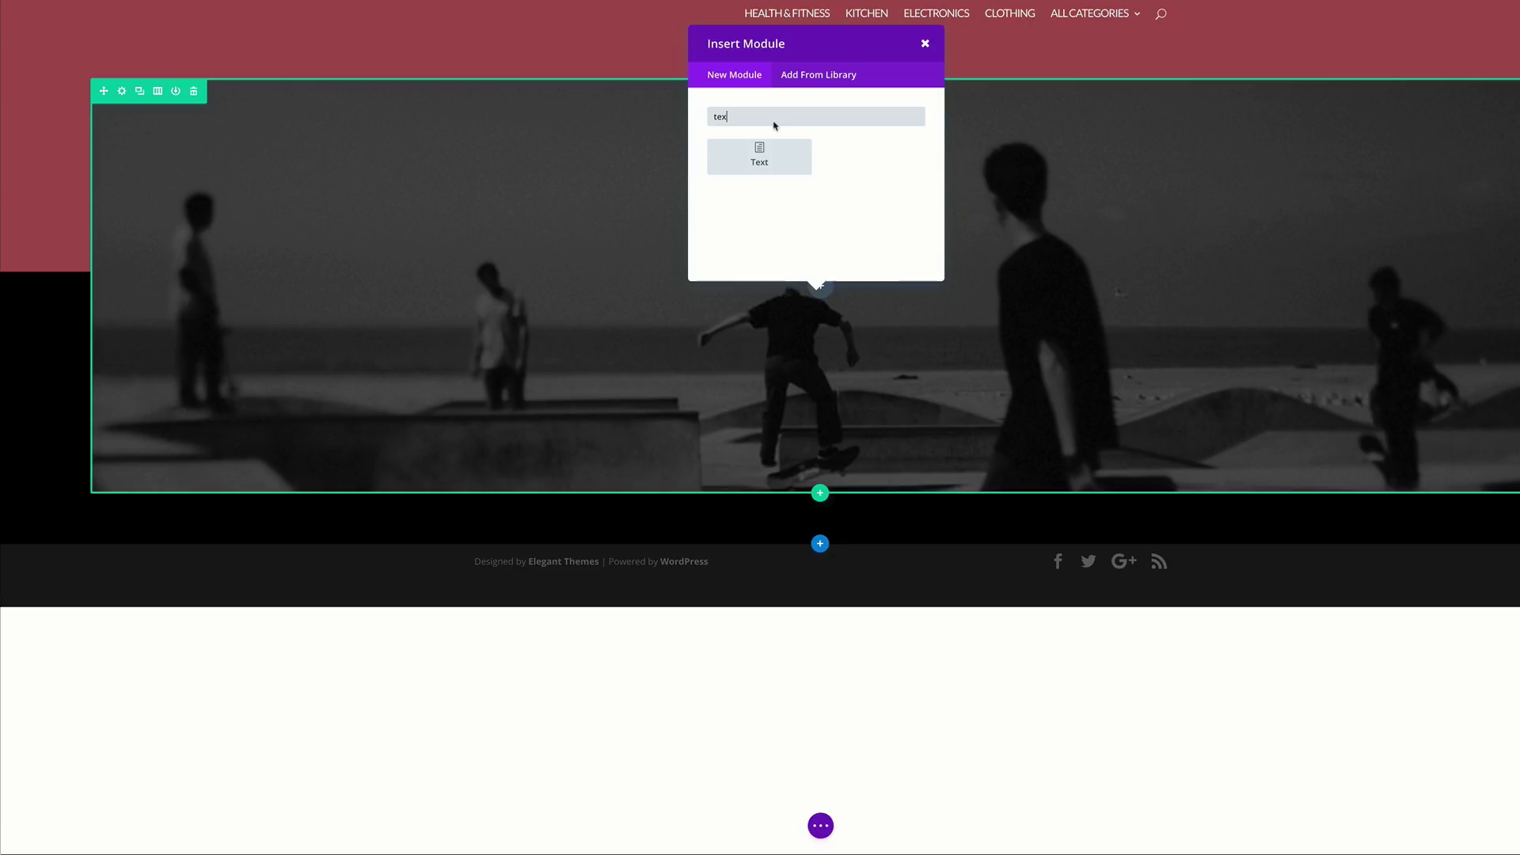
click(760, 152)
Set the Text module's text font to Arvo.
click(98, 54)
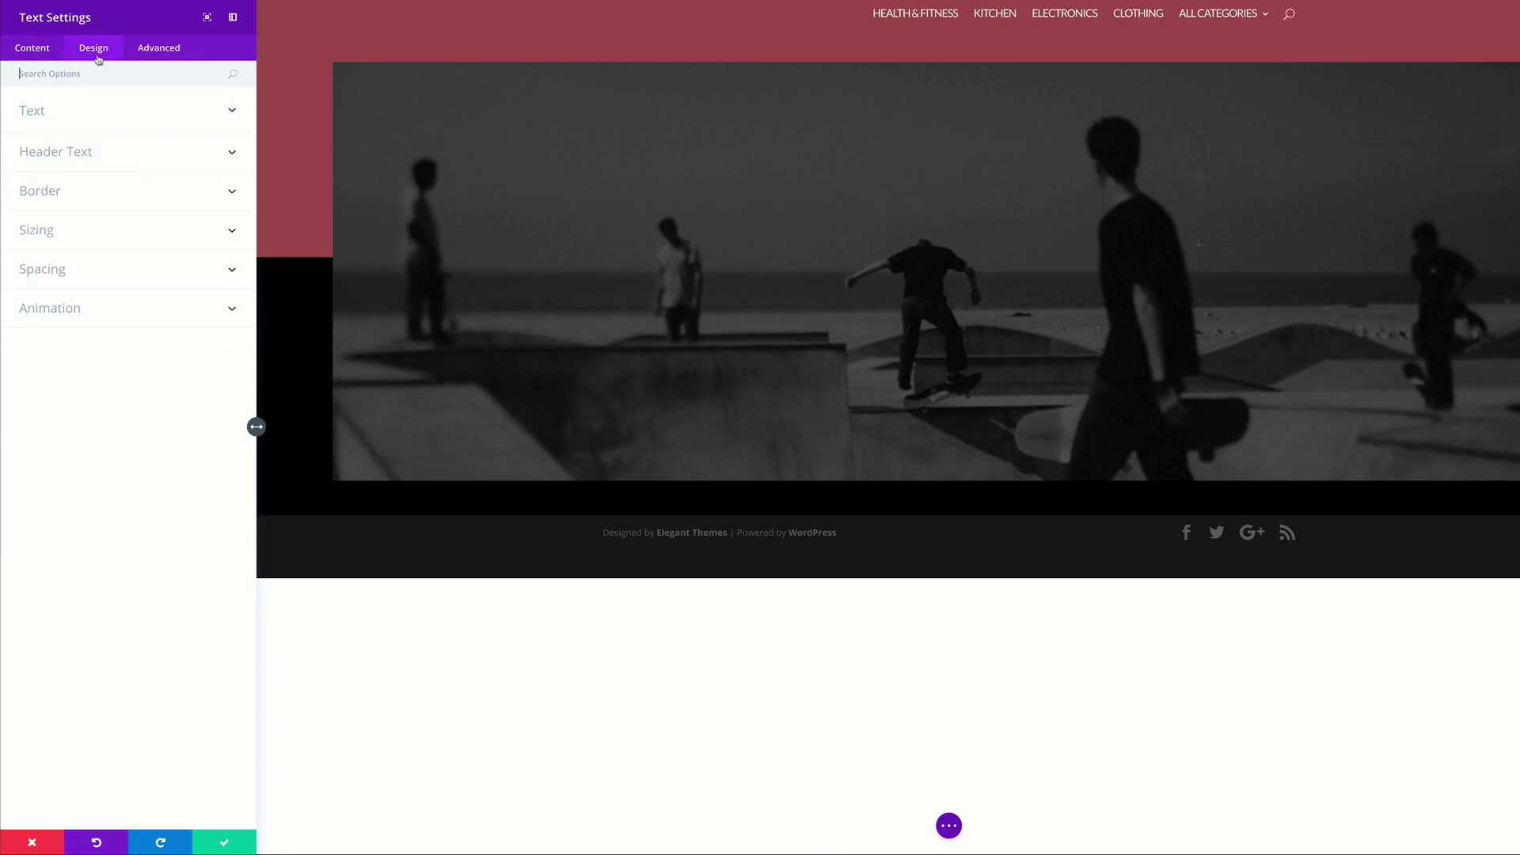
click(41, 113)
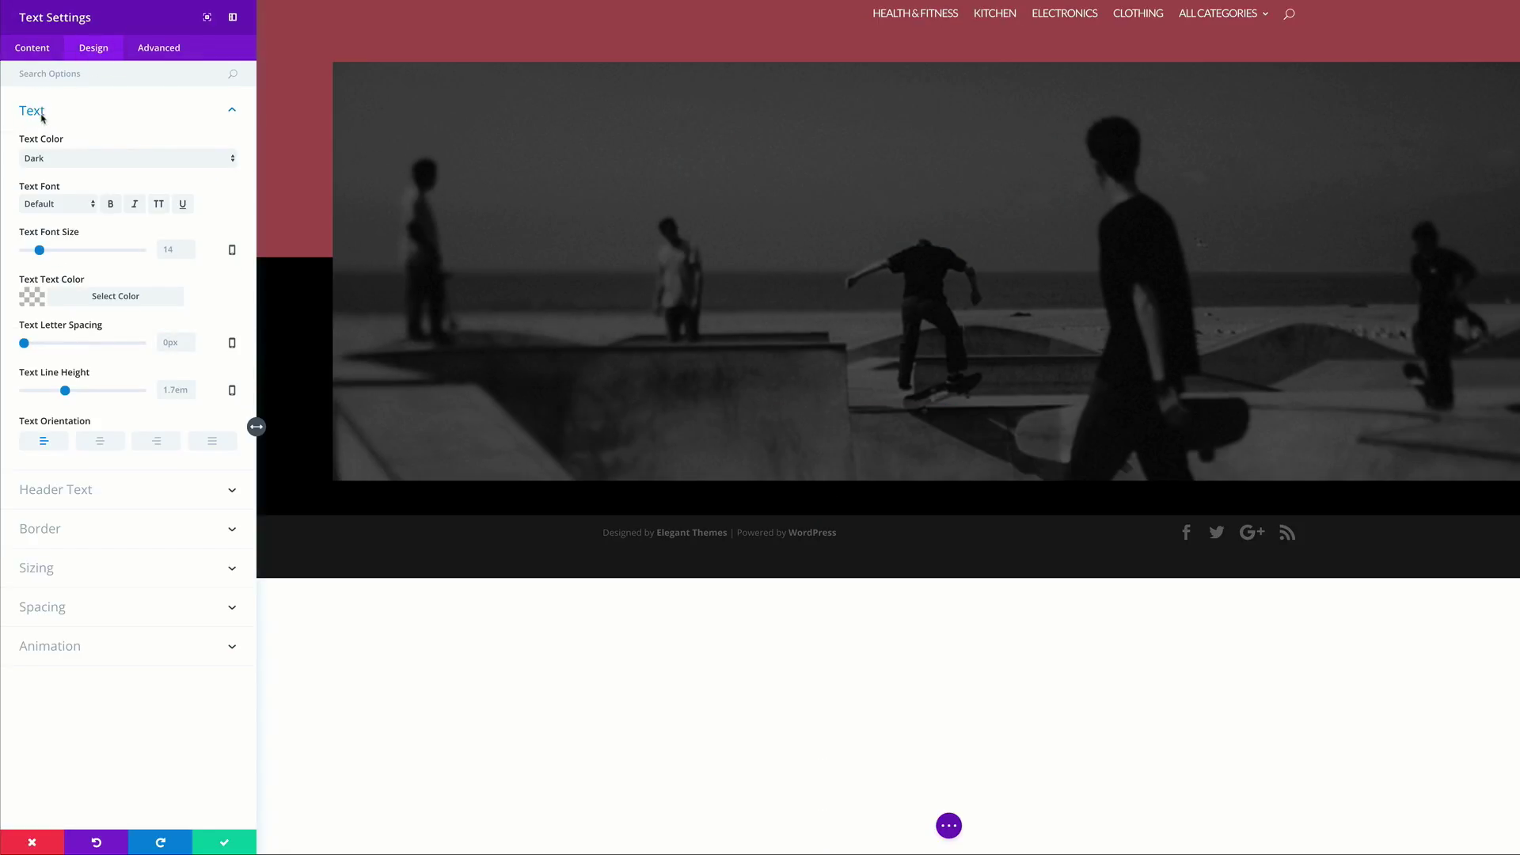
click(69, 205)
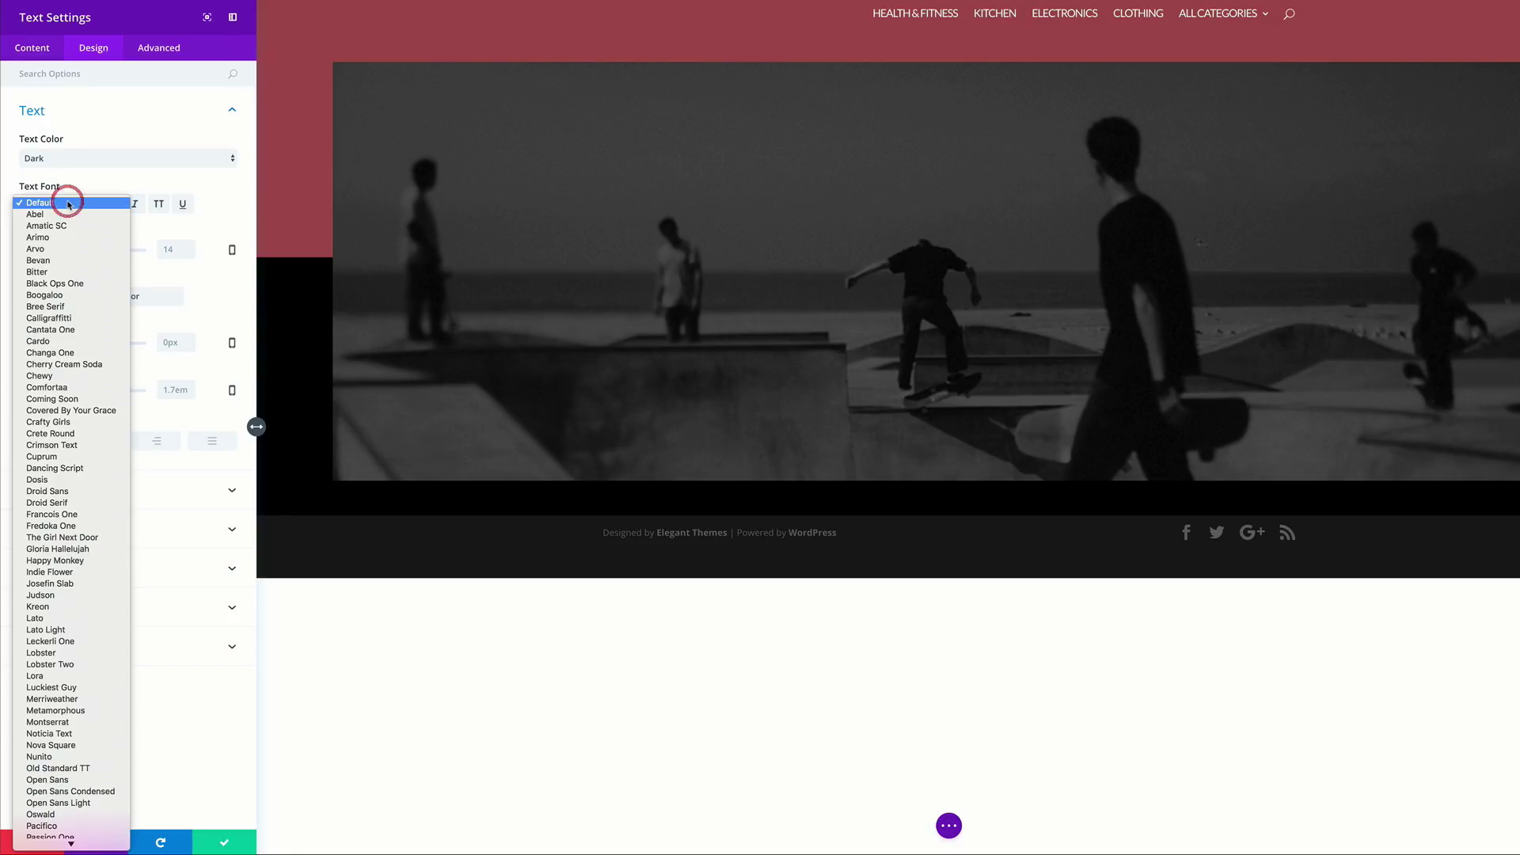
click(61, 252)
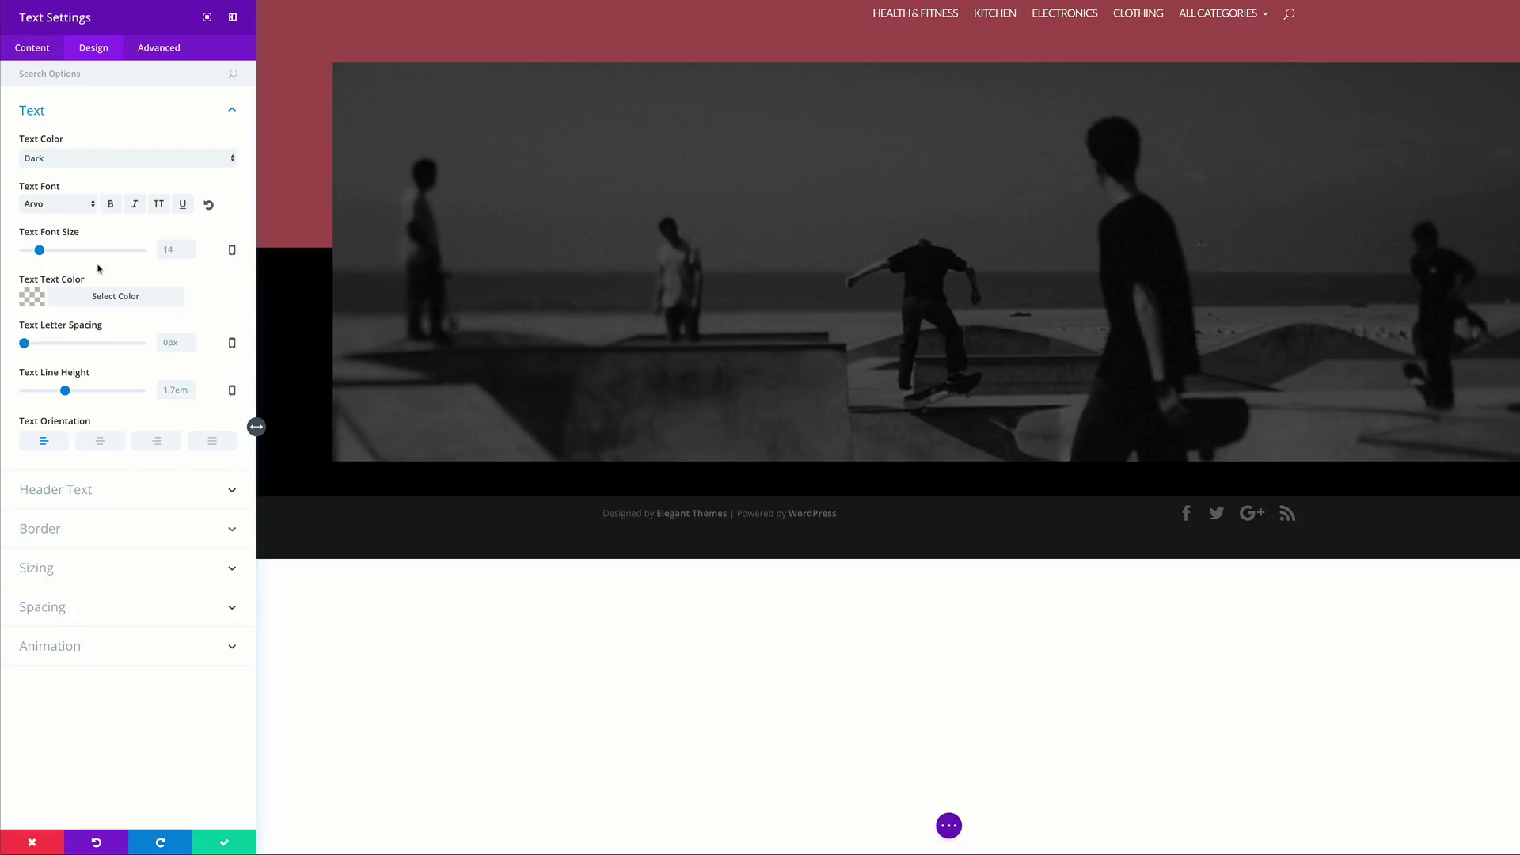
Set the module's responsive text font size to 67px for desktop and 48 for tablet.
click(232, 252)
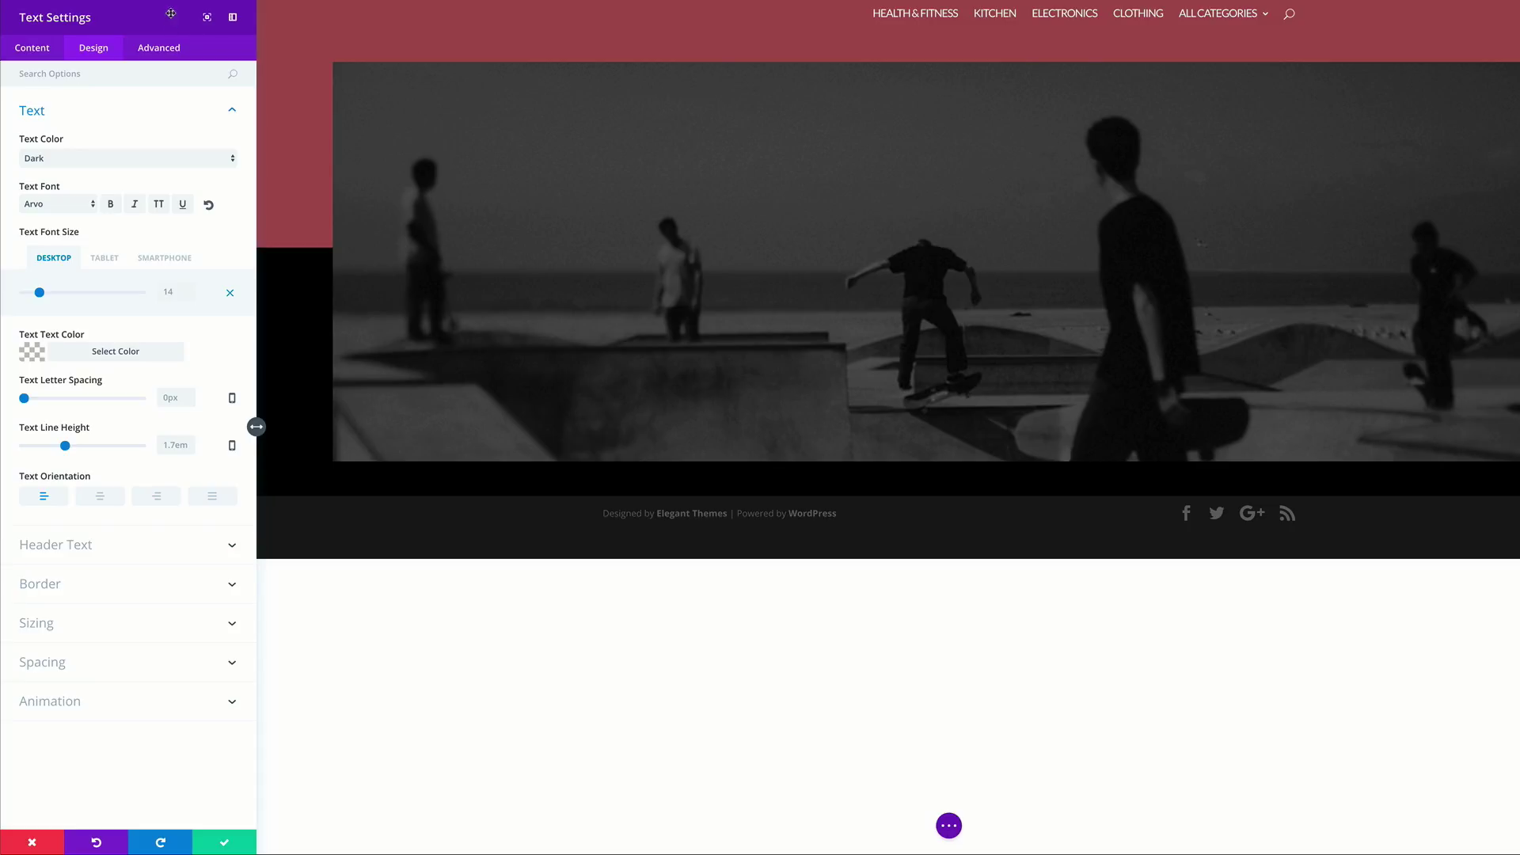
click(167, 291)
text(67)
click(115, 262)
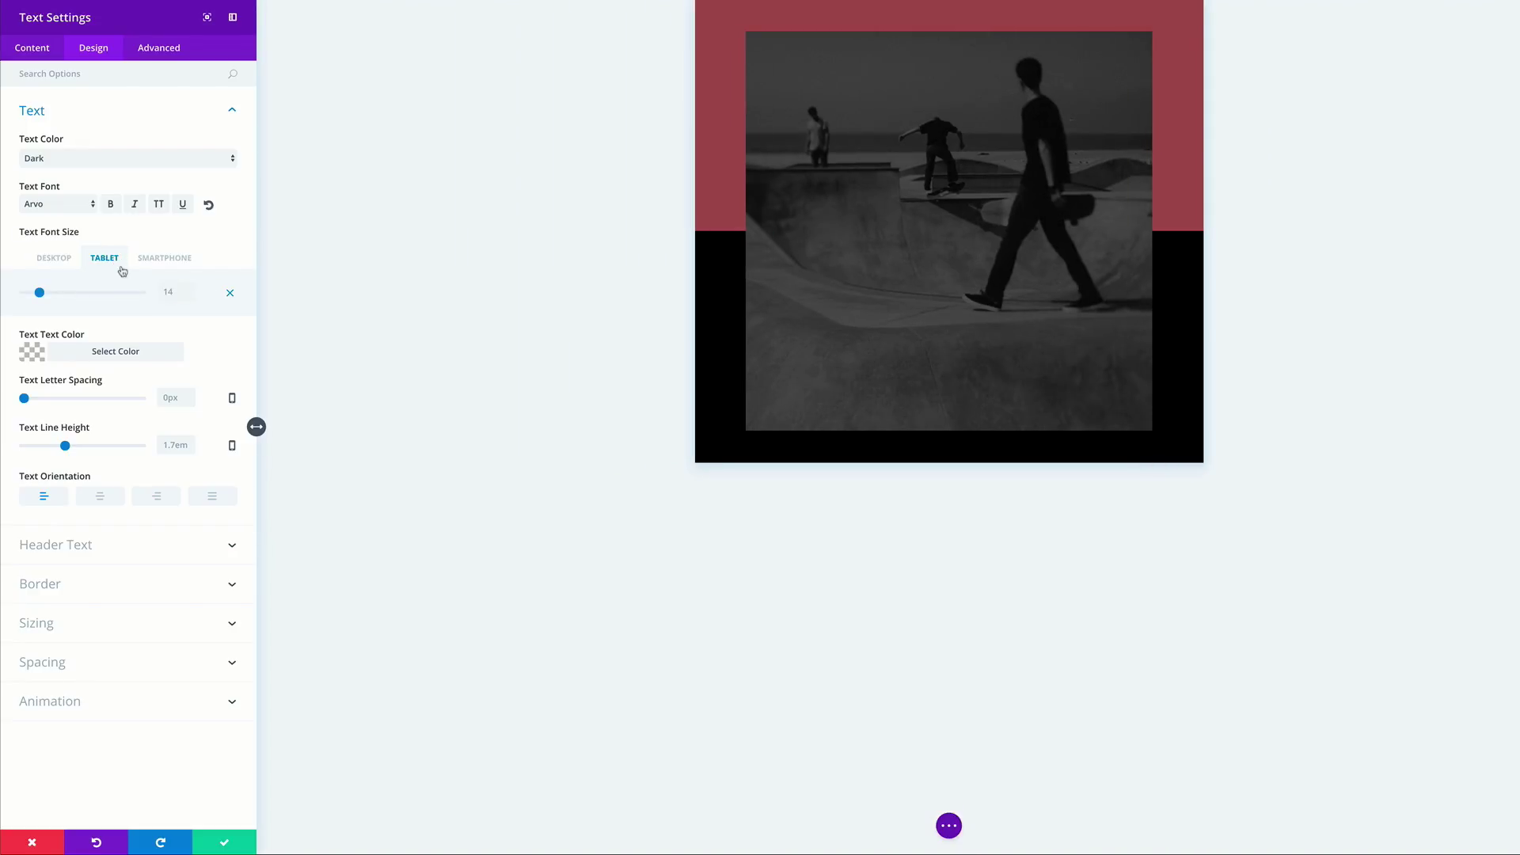
click(167, 291)
text(48)
click(169, 257)
click(172, 295)
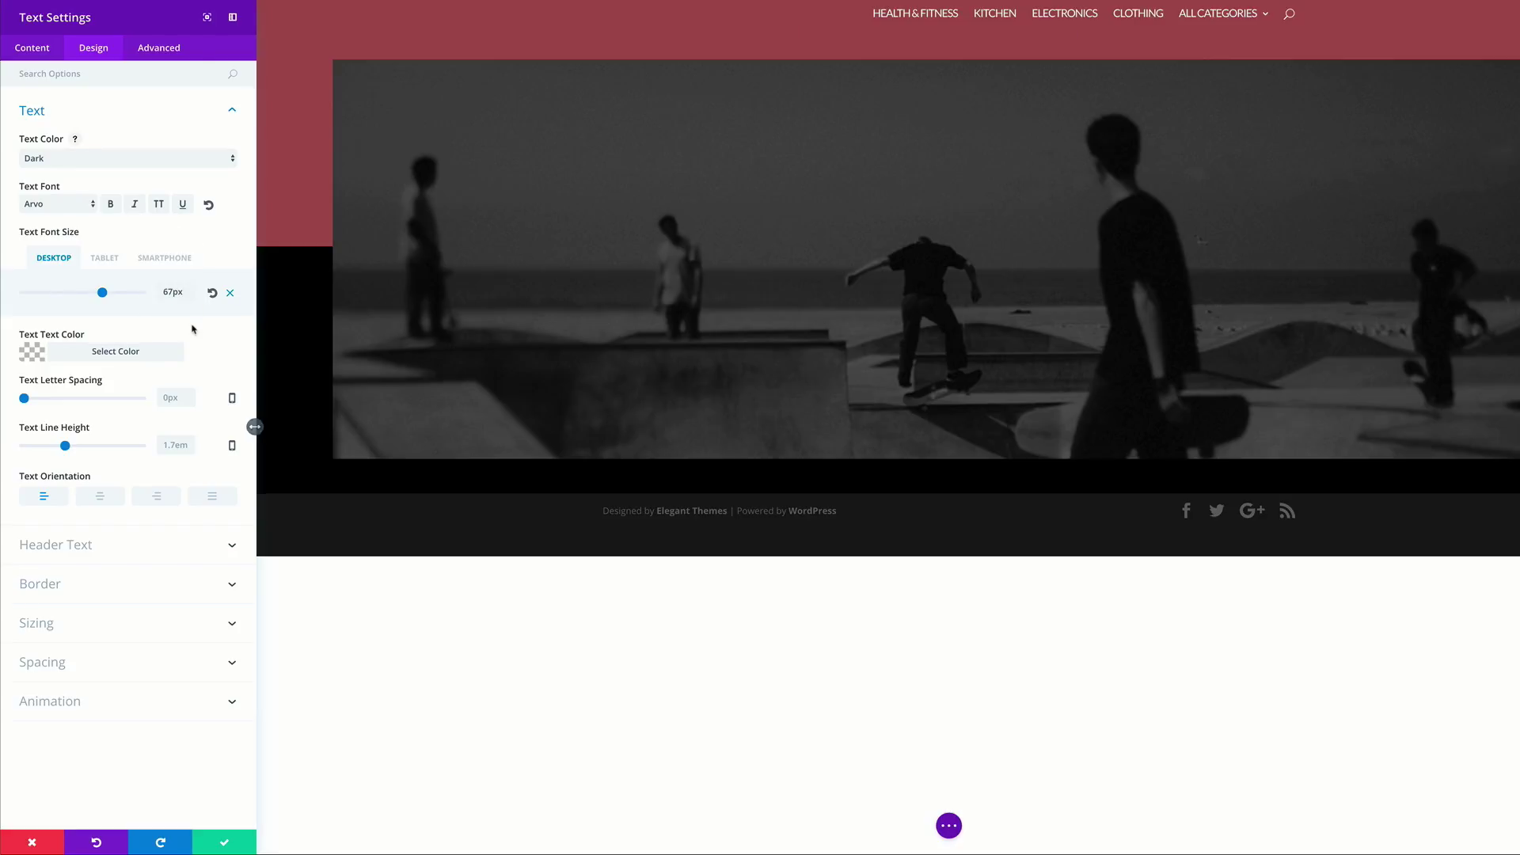
Style the module's text in white (ffffff) with a 1em line height and centered orientation.
click(45, 356)
click(220, 492)
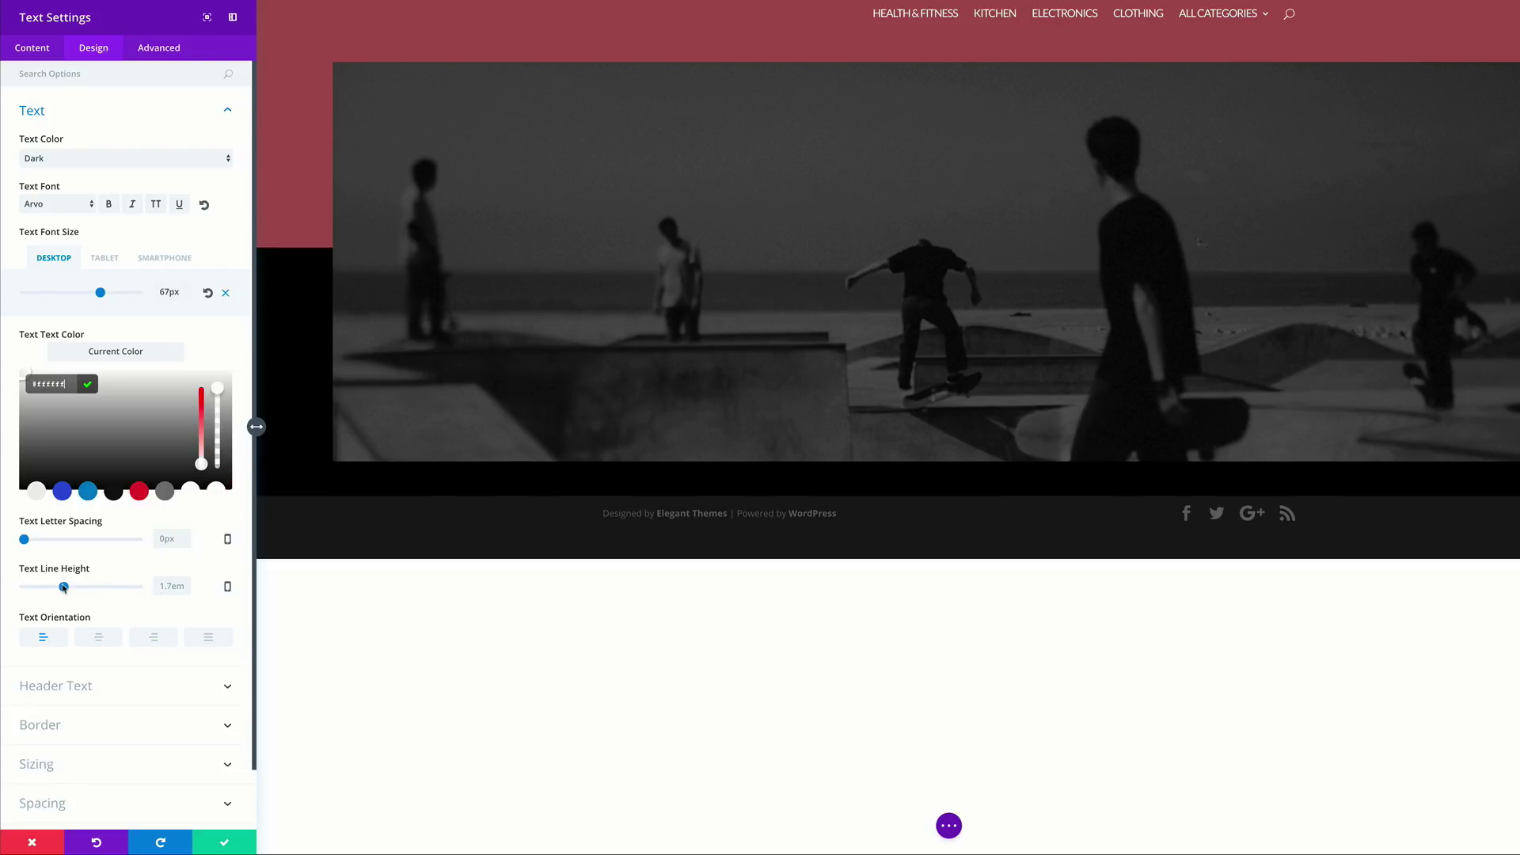
drag(63, 588, 10, 596)
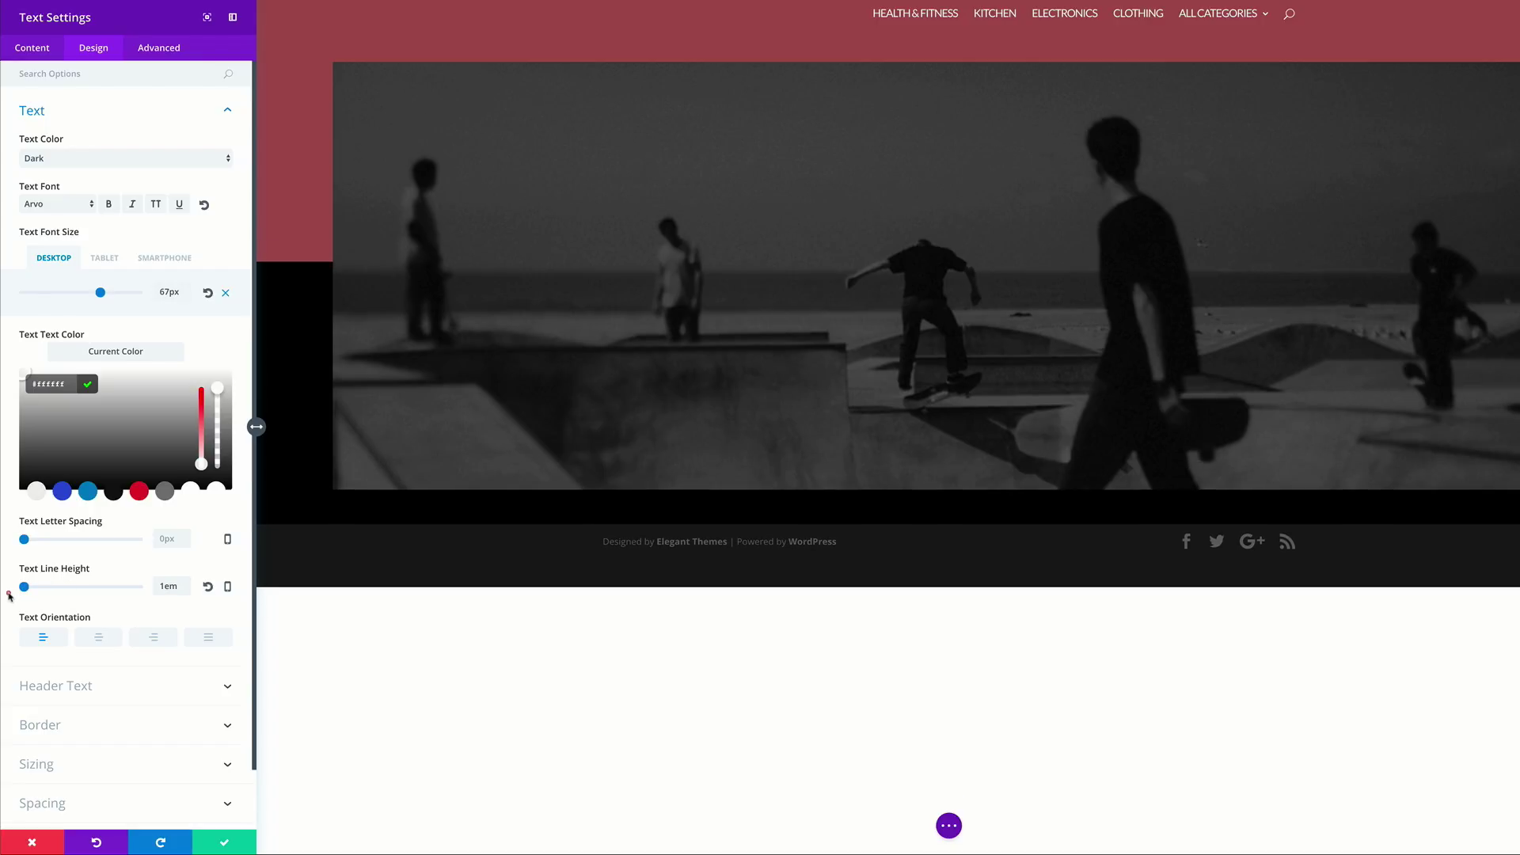
click(98, 638)
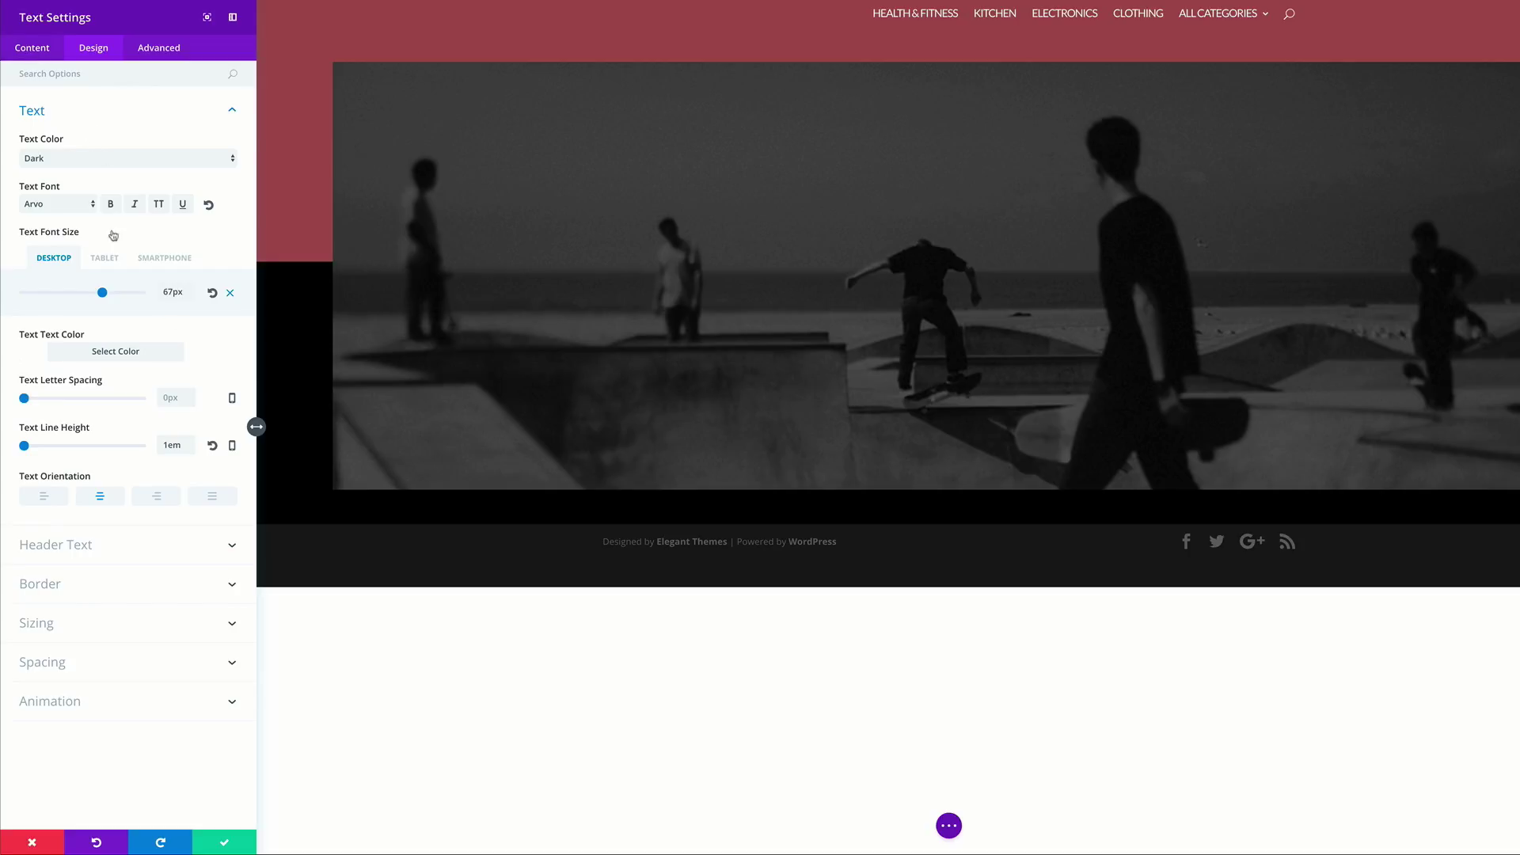
Enter "Lorem ipsum dolor sit amet" as the Text module's content and save the module.
click(41, 49)
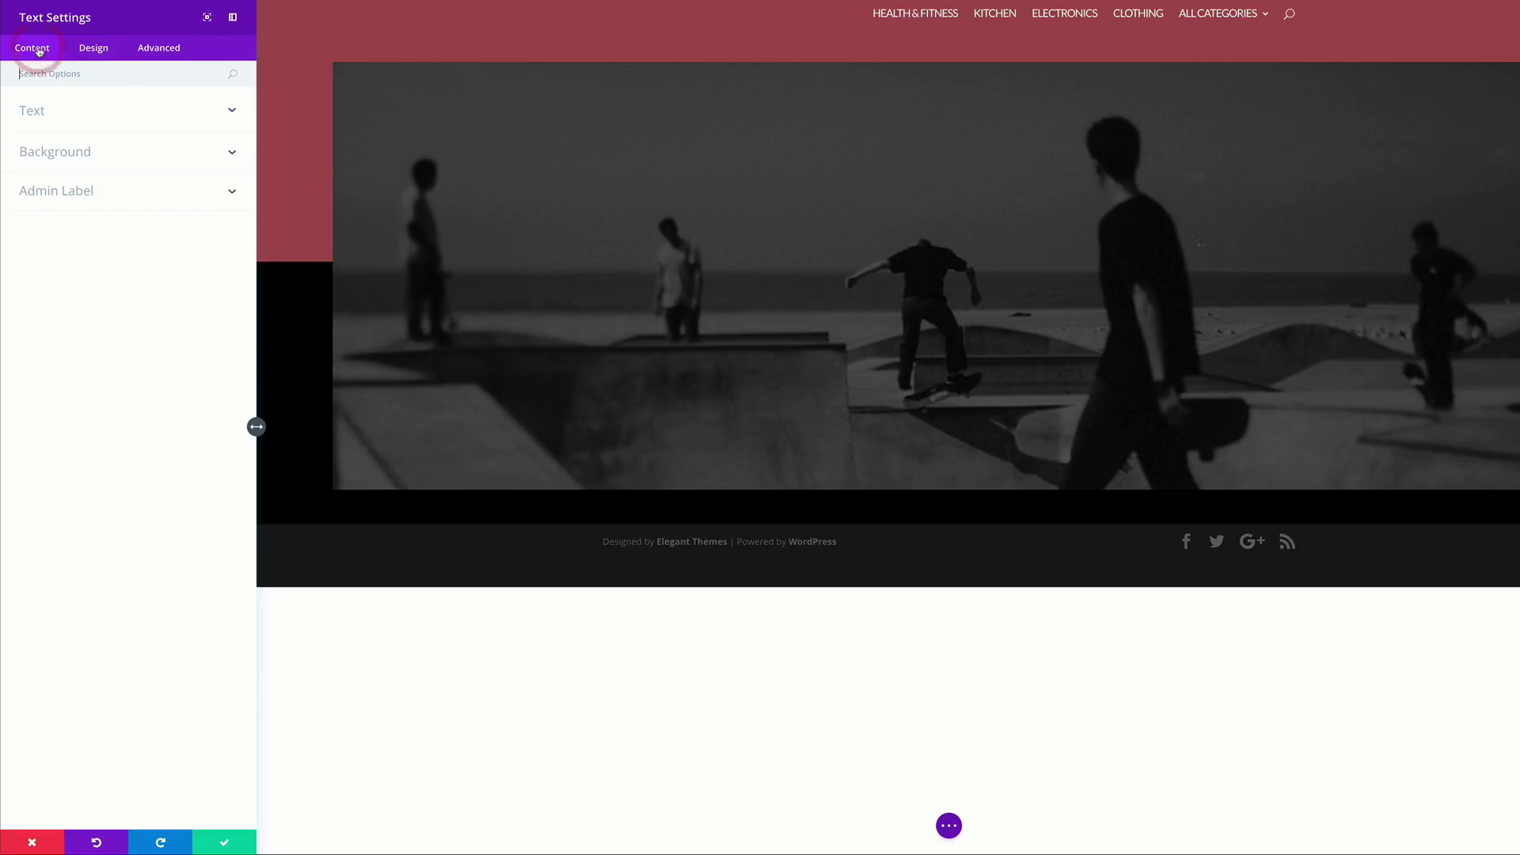
click(41, 115)
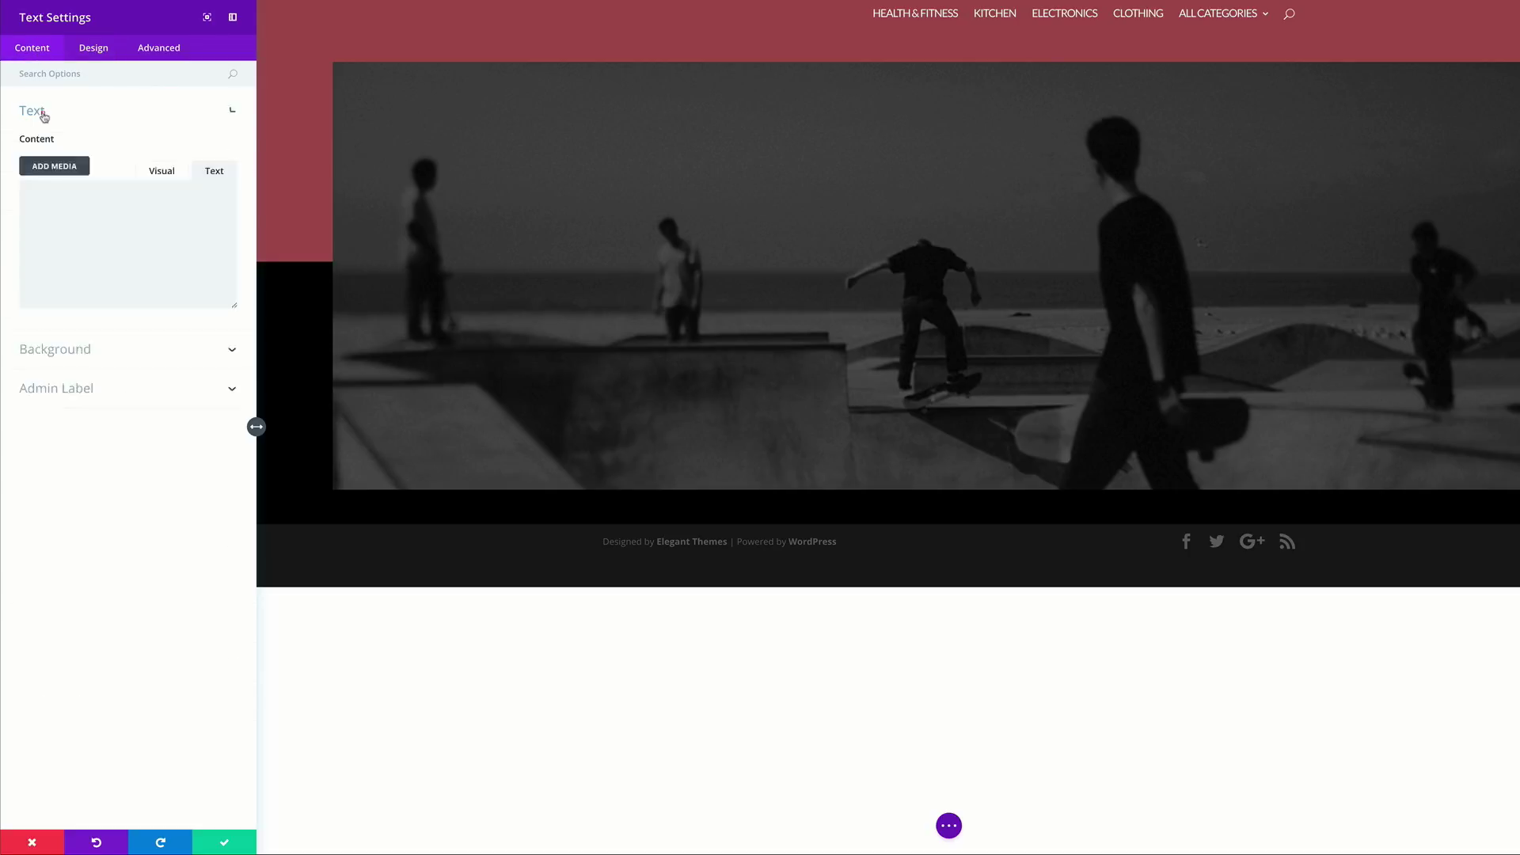
click(69, 204)
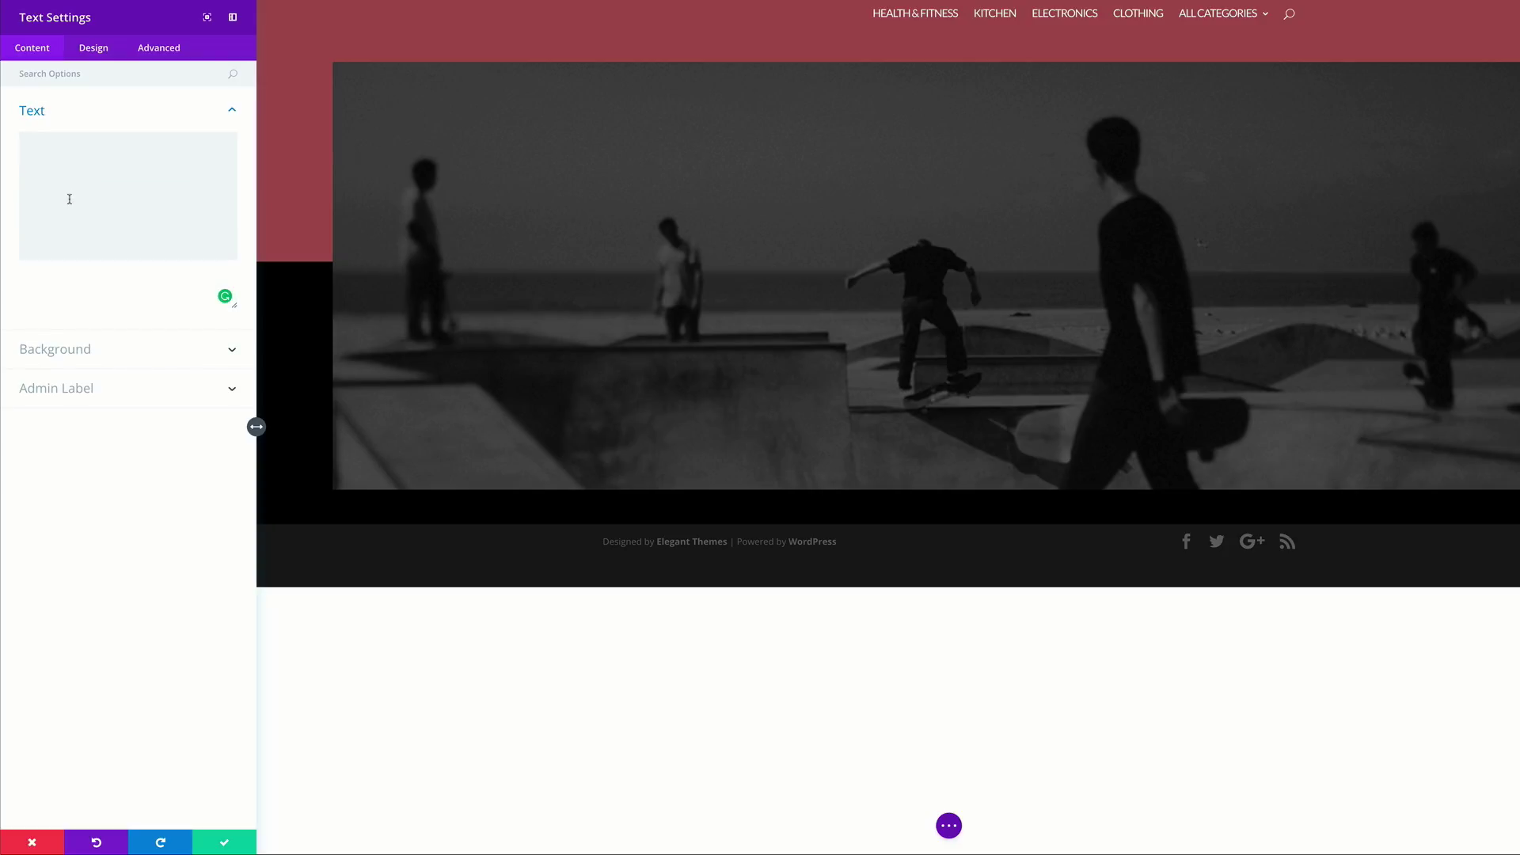
text(Lorem ipsum dolor sit amet)
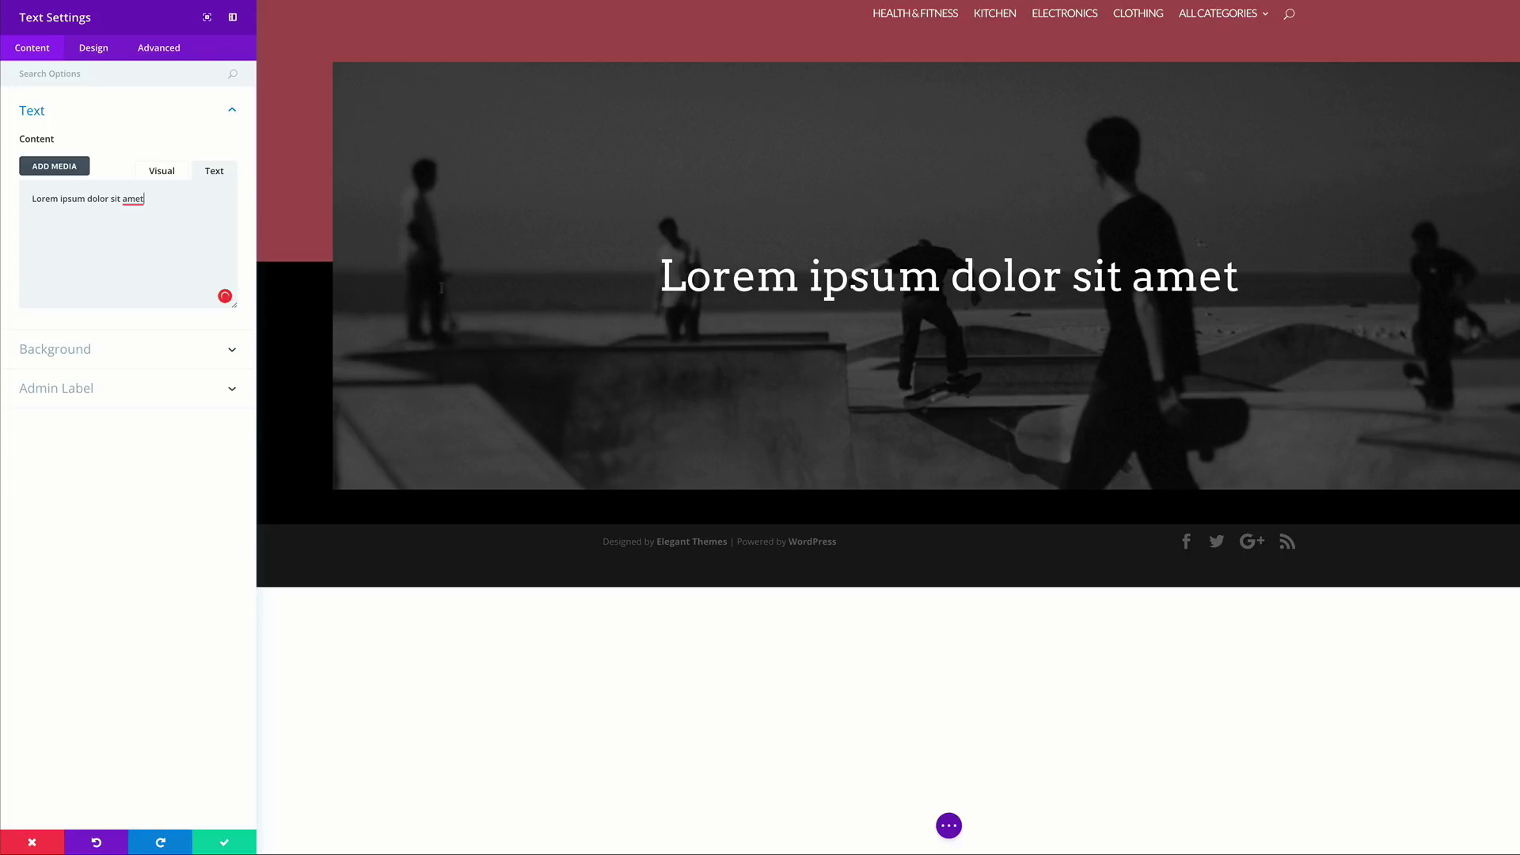
click(101, 50)
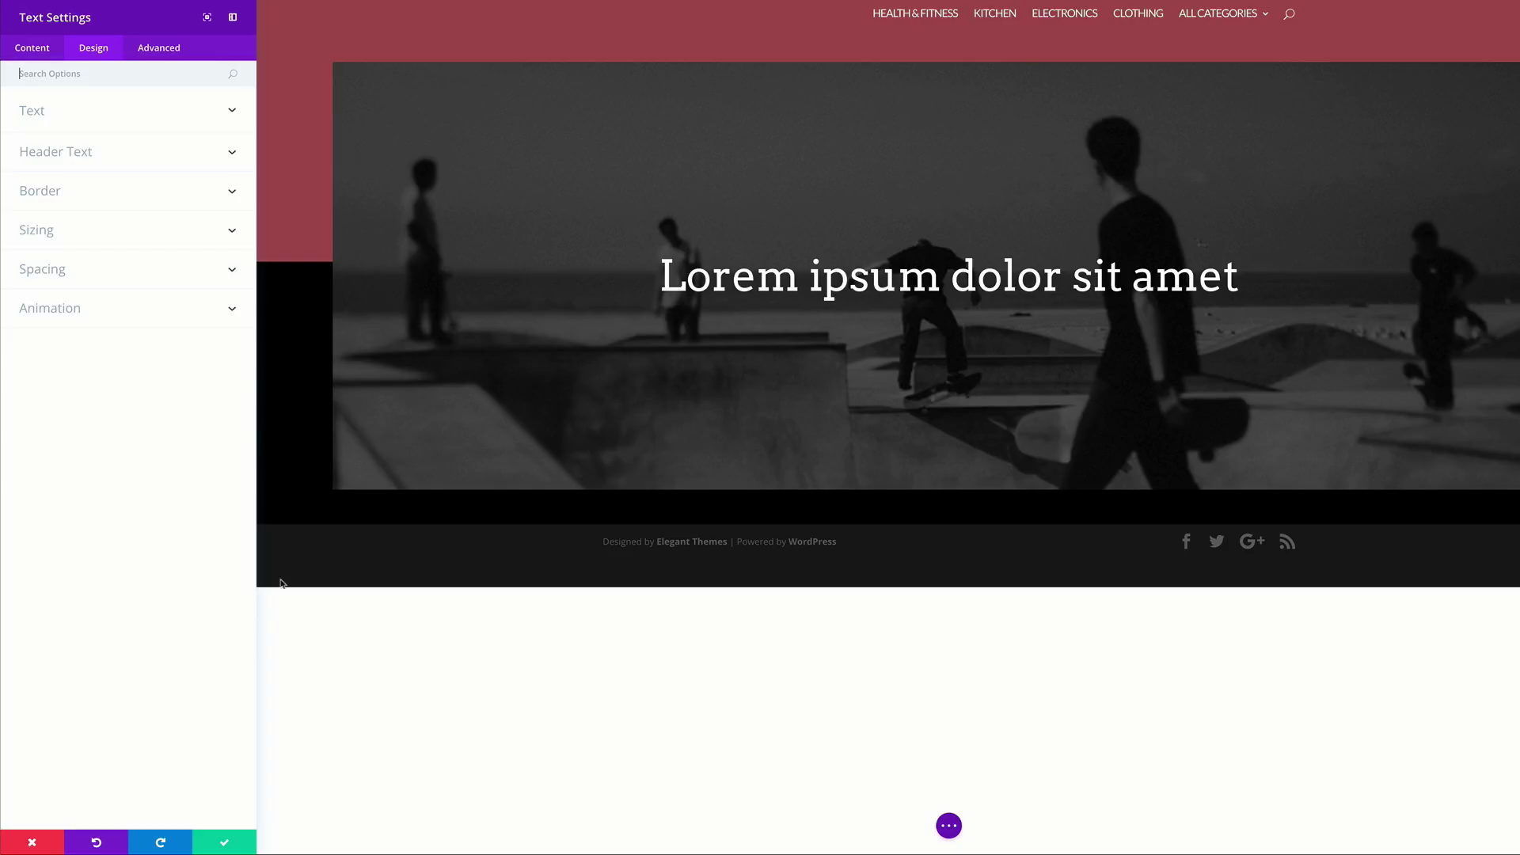
click(224, 842)
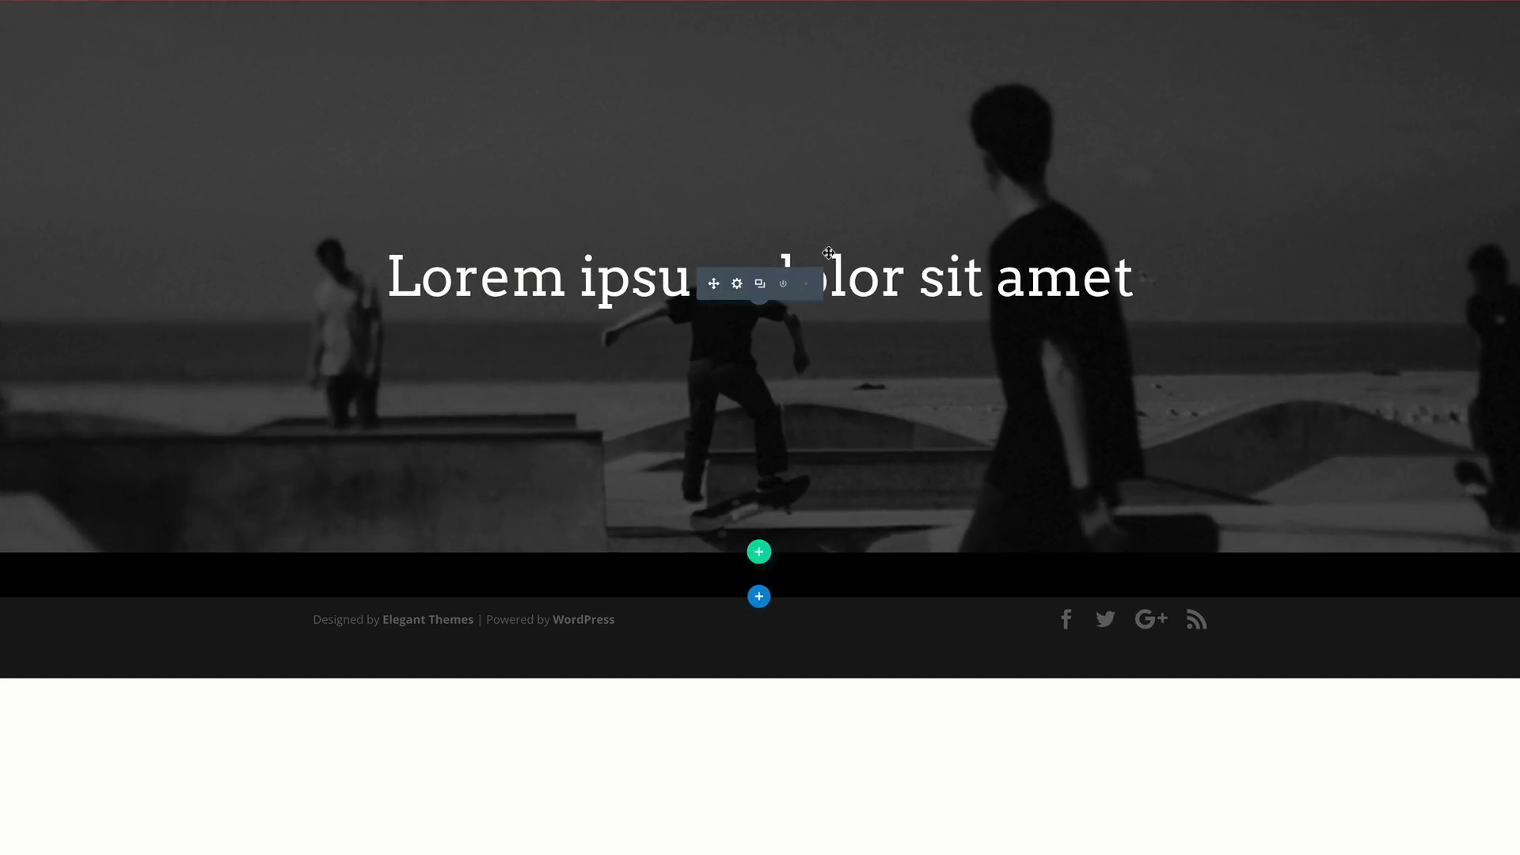
Add a second Text module below the heading with the content "Donec nec justo eget.".
click(760, 283)
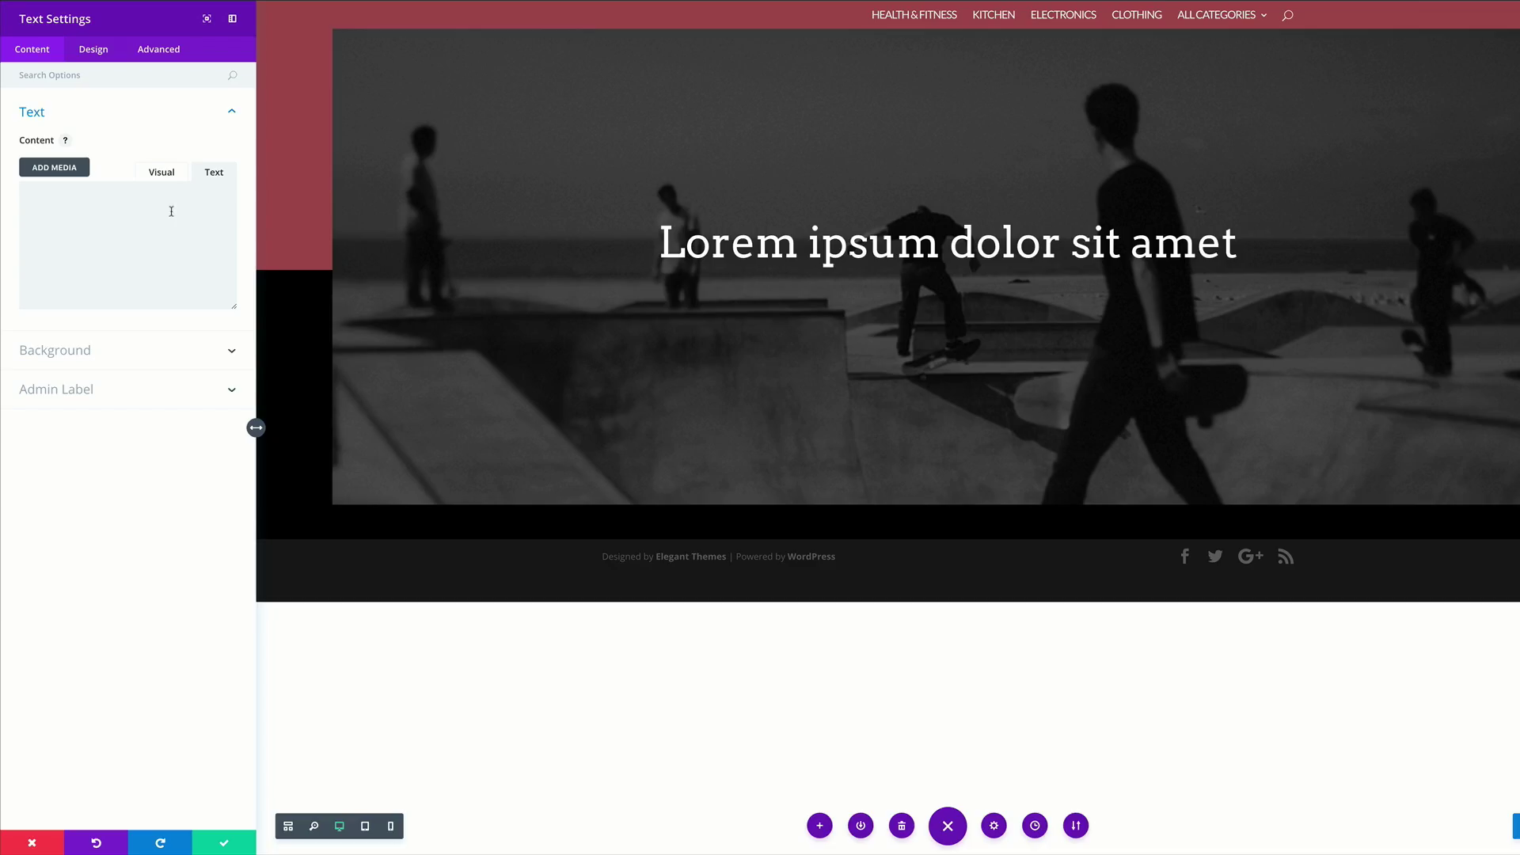
click(155, 200)
text(Donec nec justo eget)
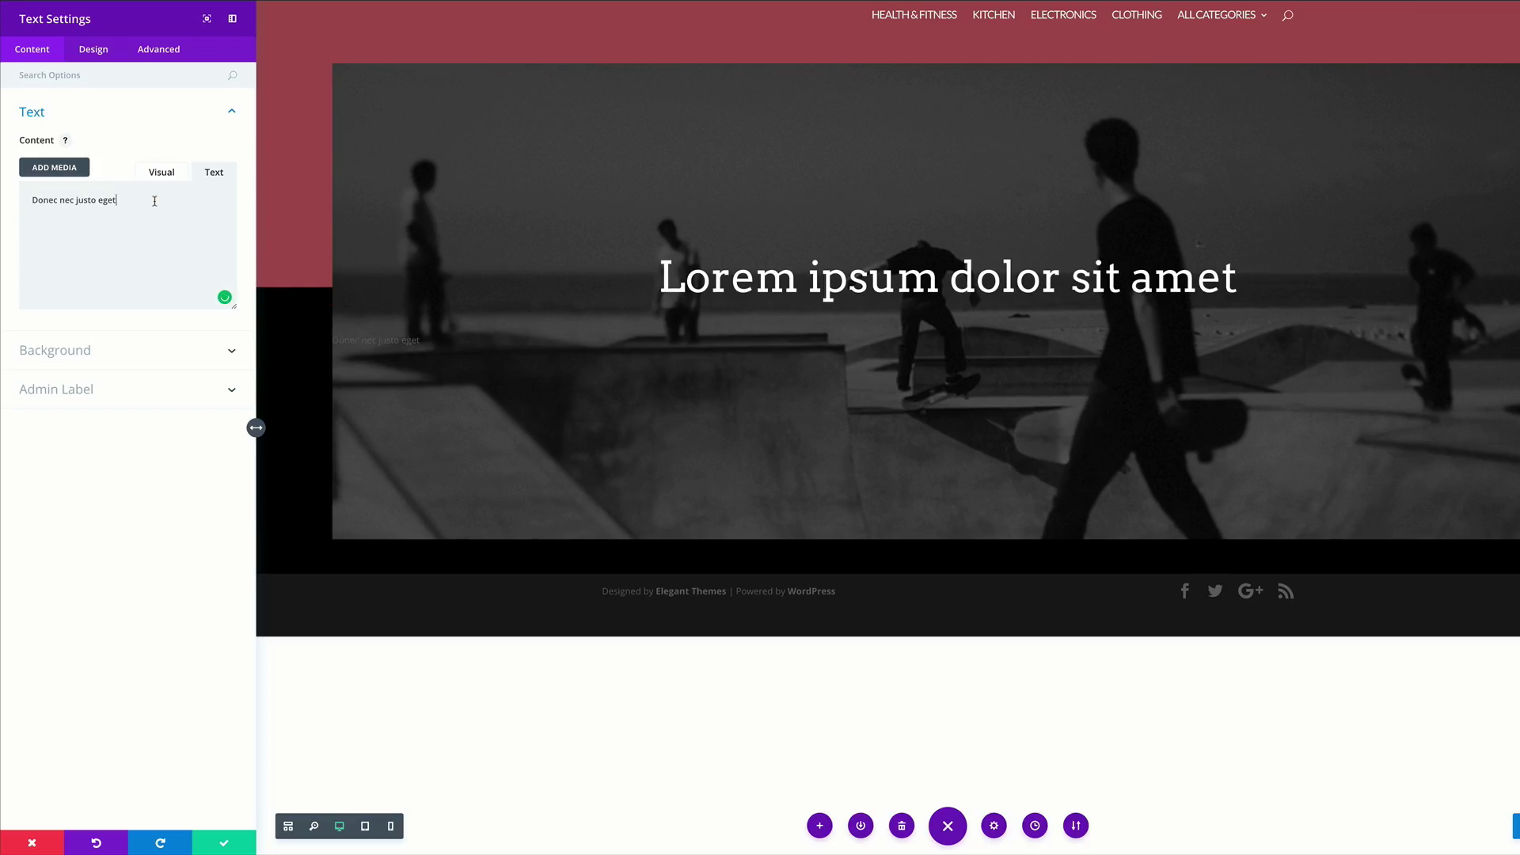
text(.)
Set the second Text module's text color to white, ffffff.
click(93, 51)
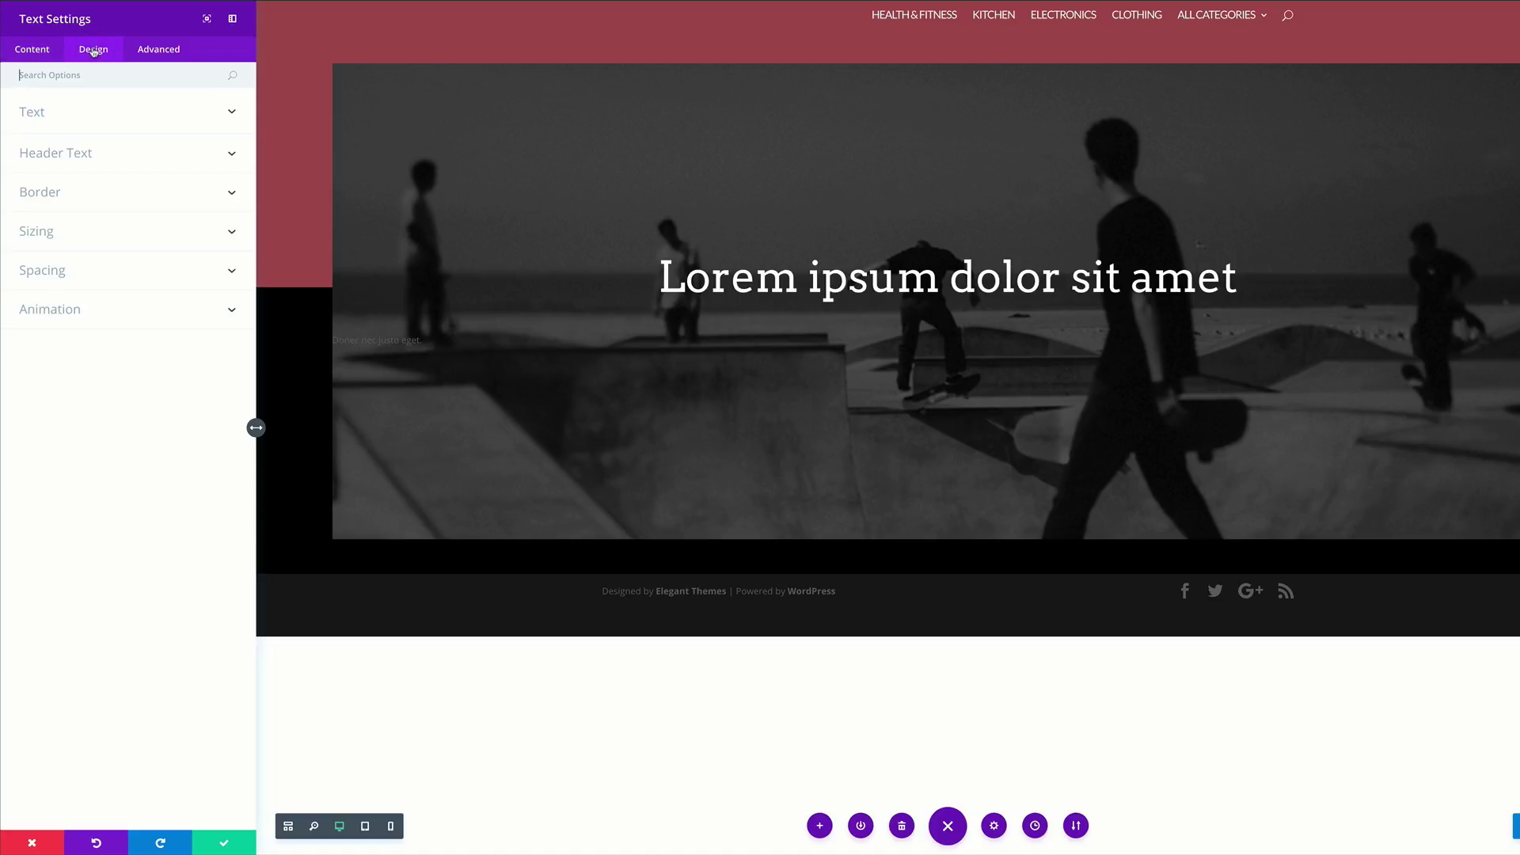
click(47, 116)
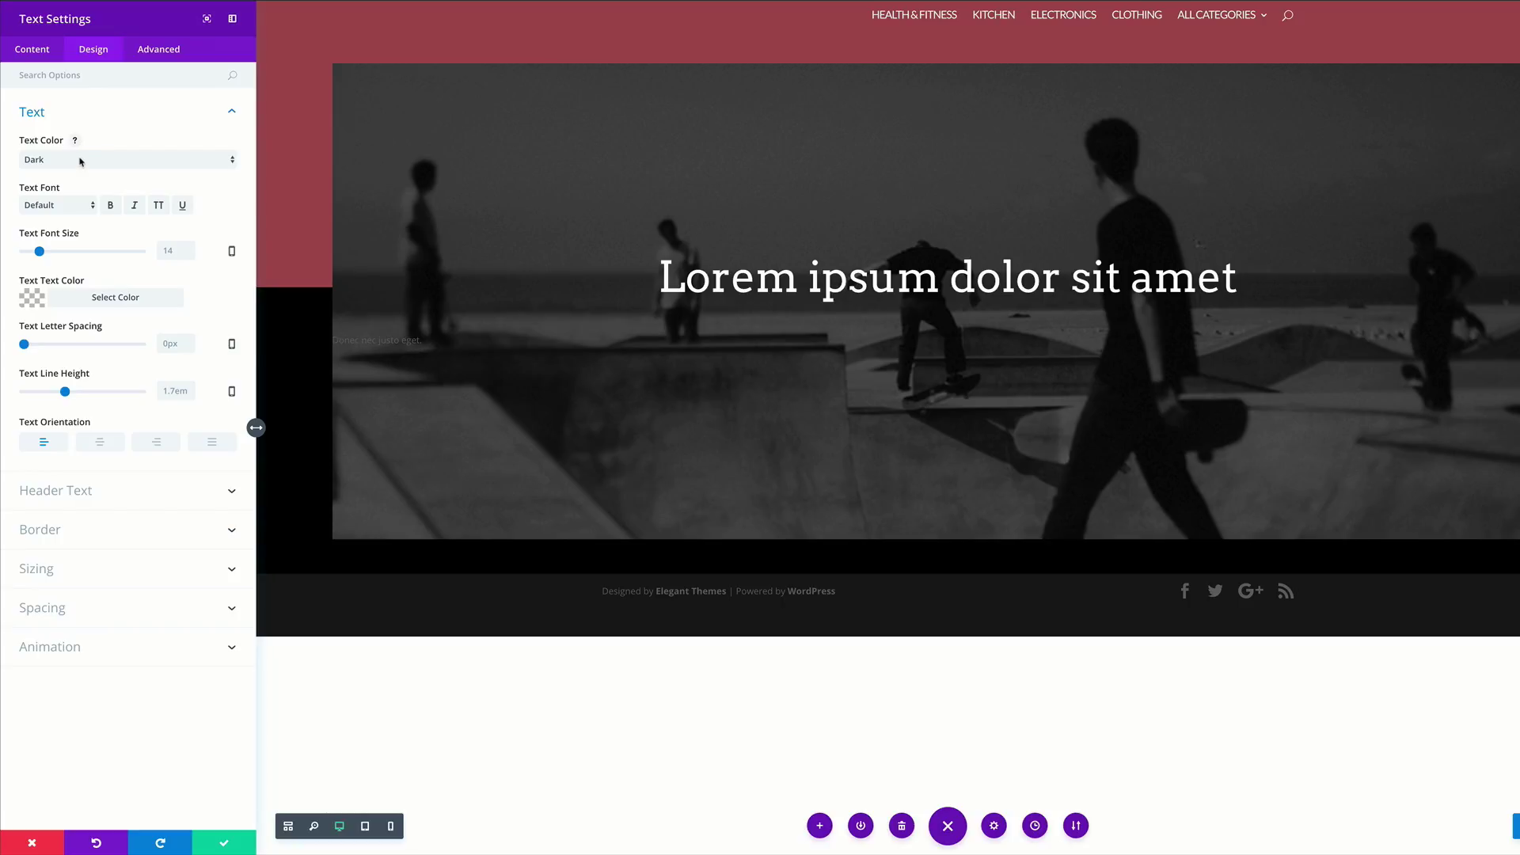
click(32, 299)
click(216, 438)
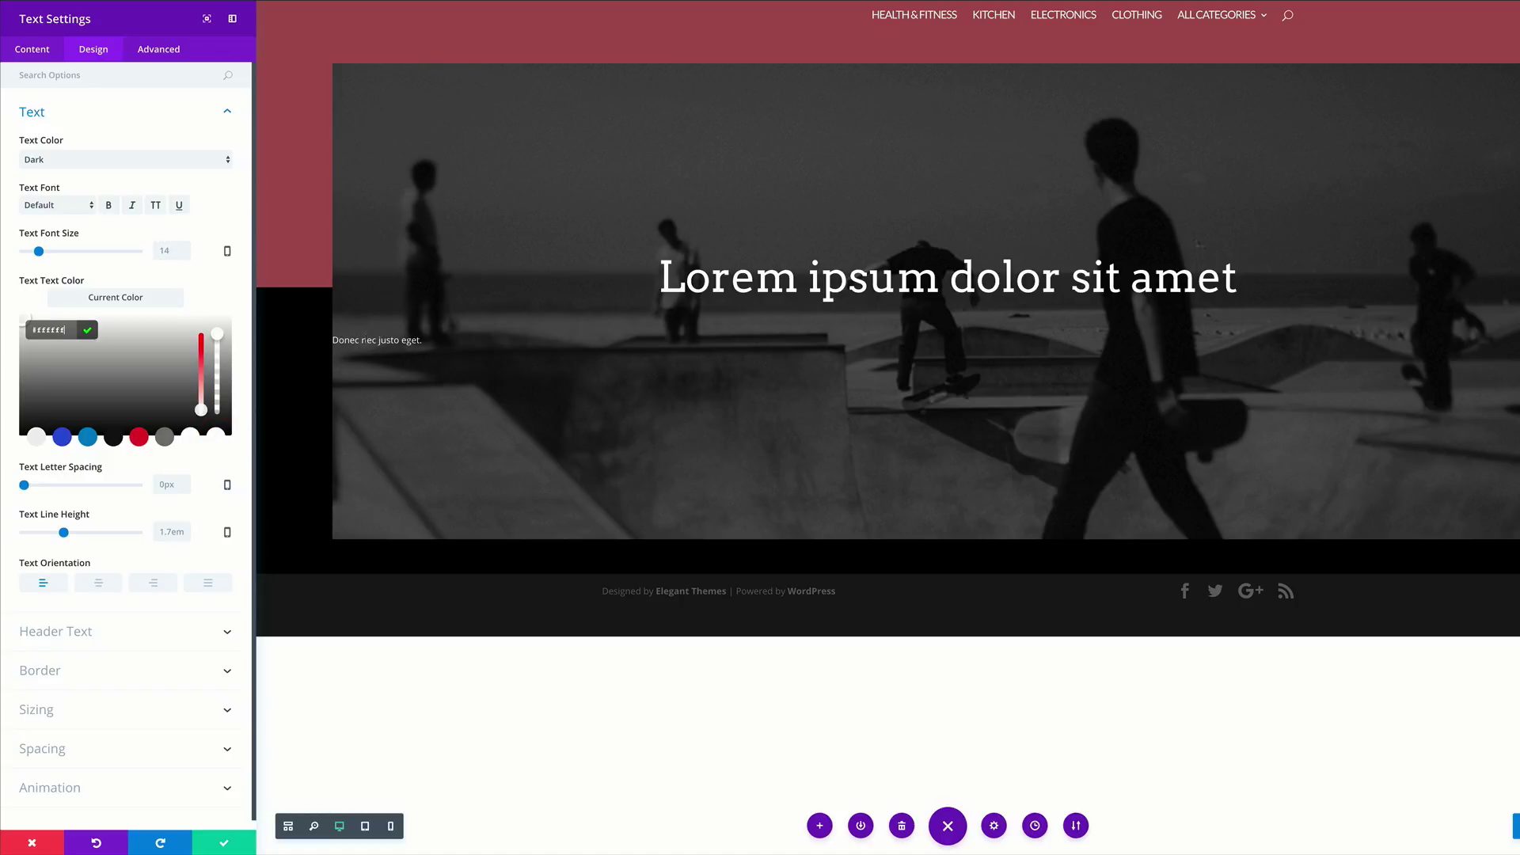
Center the second module's text and set its font to Lato.
click(99, 585)
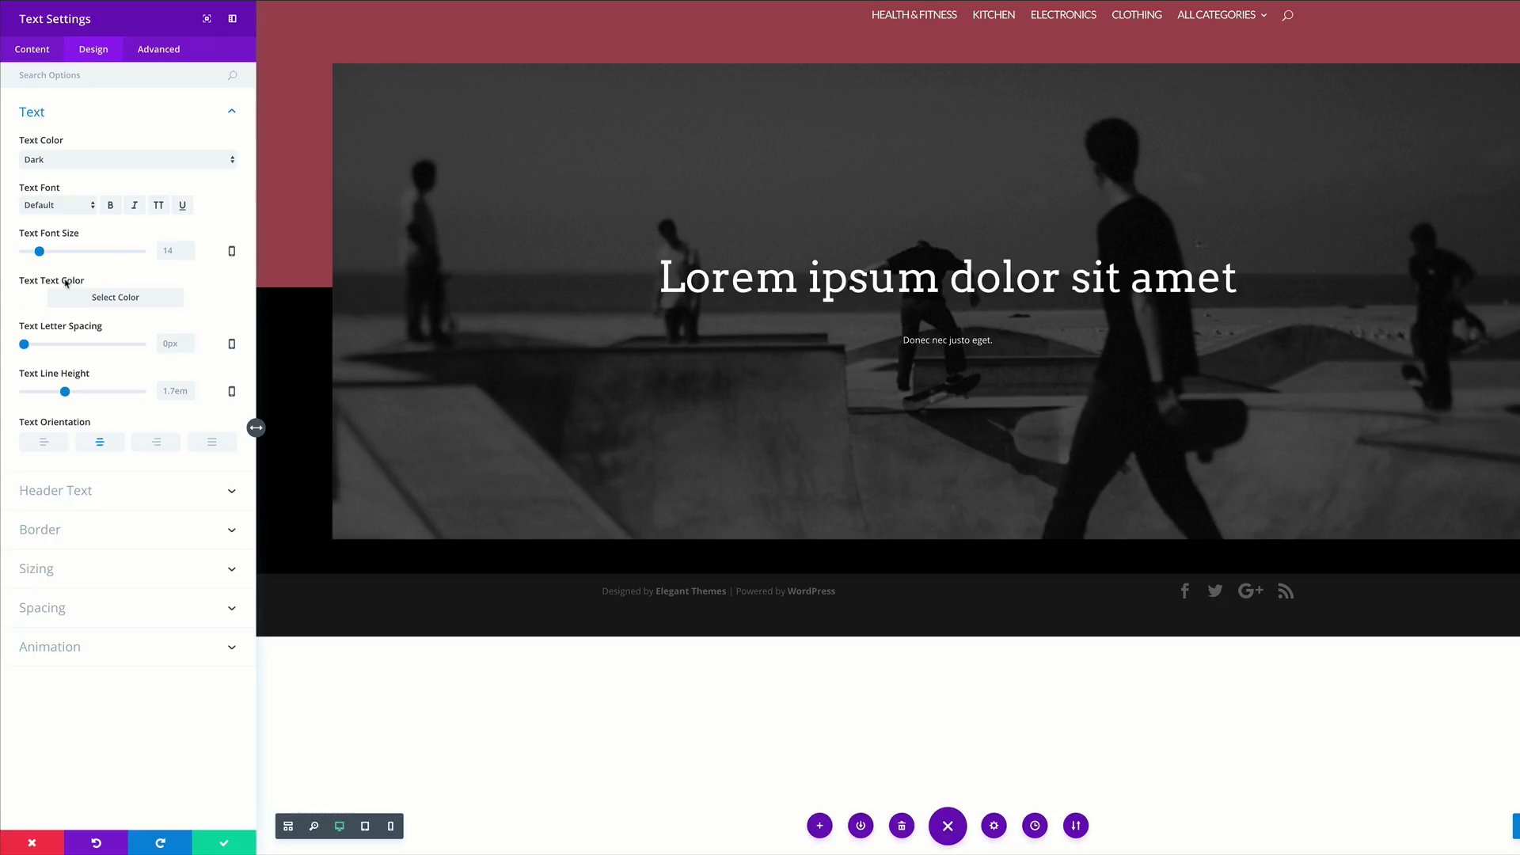
click(61, 208)
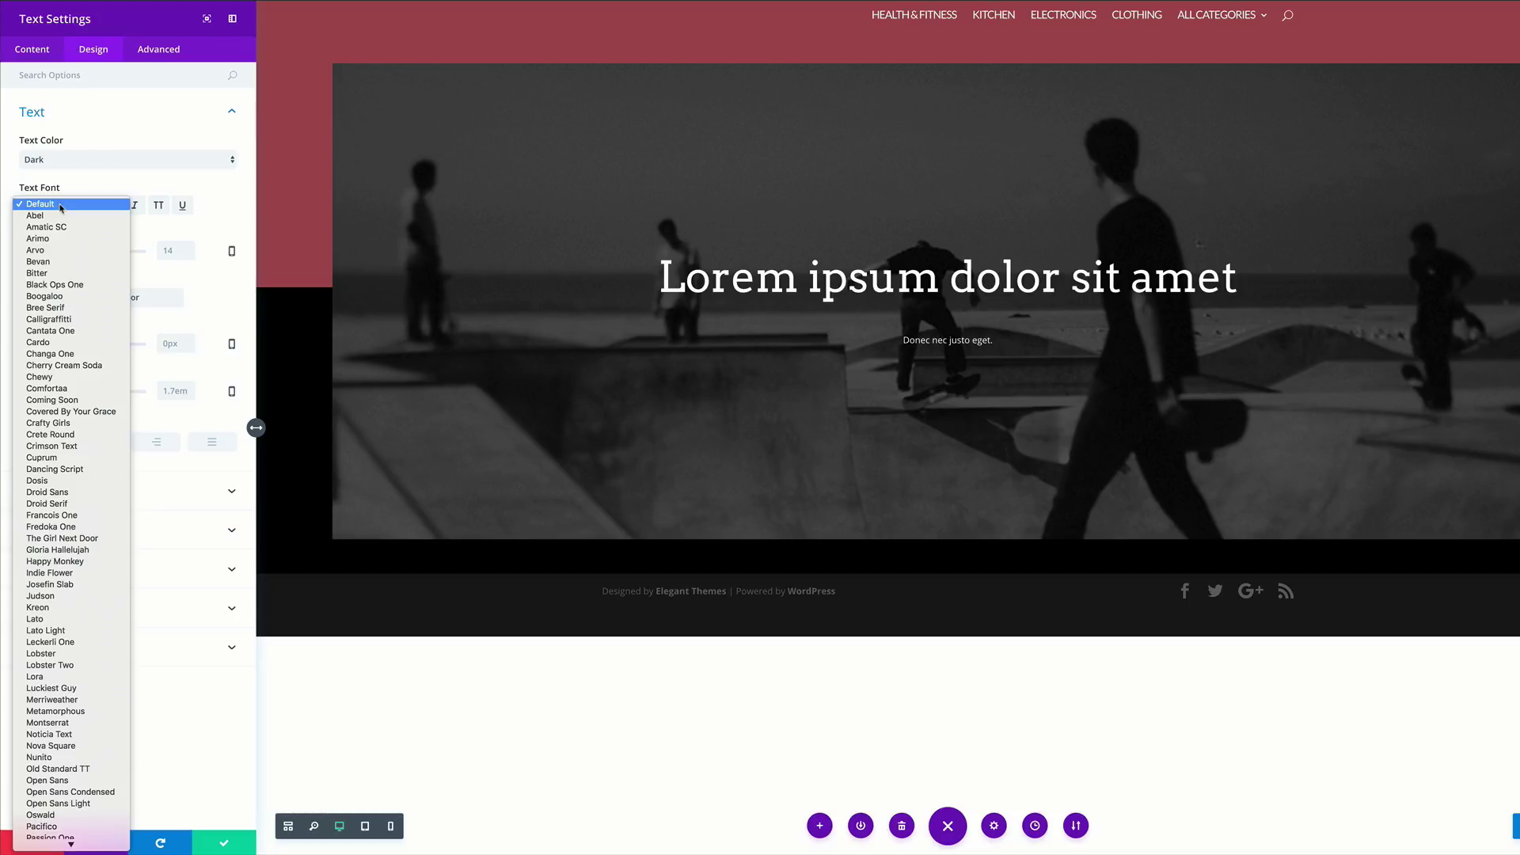
click(55, 621)
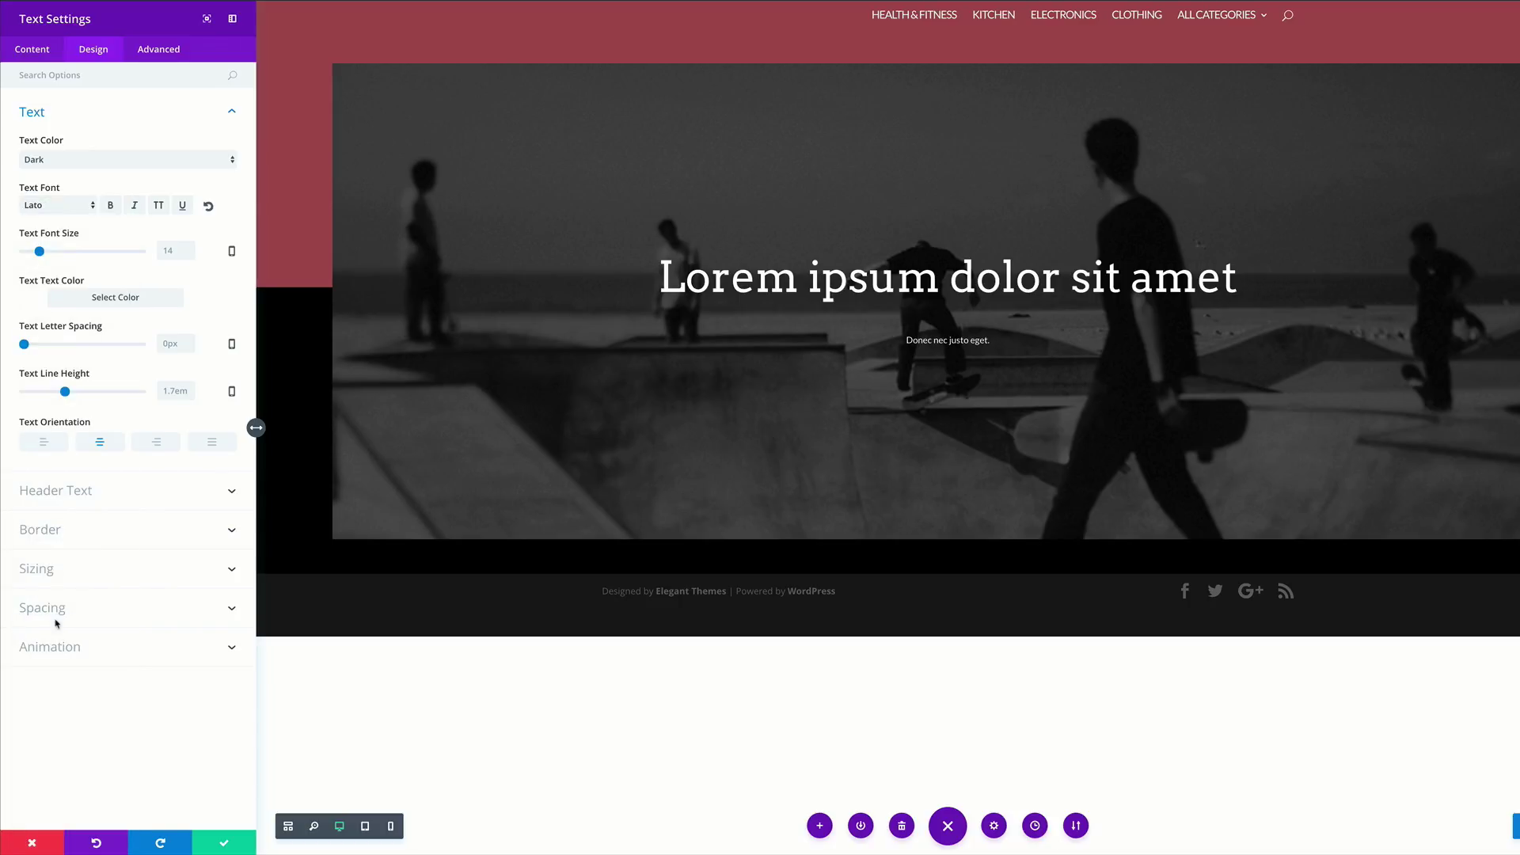
Set the second Text module's font size to 25px on desktop, 18px on tablet and 16px on smartphone, and save the module.
click(232, 254)
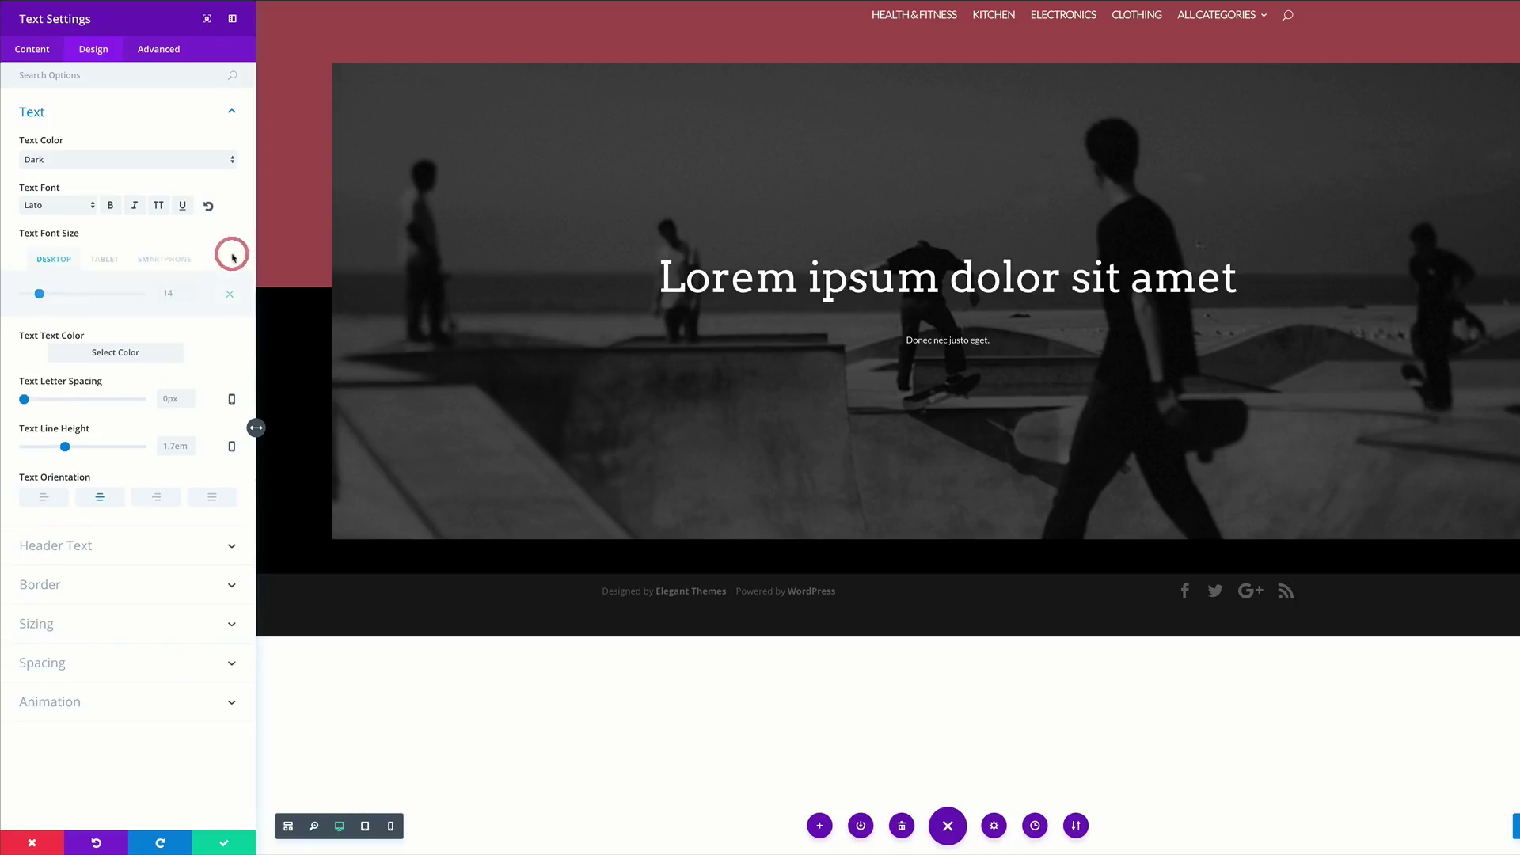
click(172, 292)
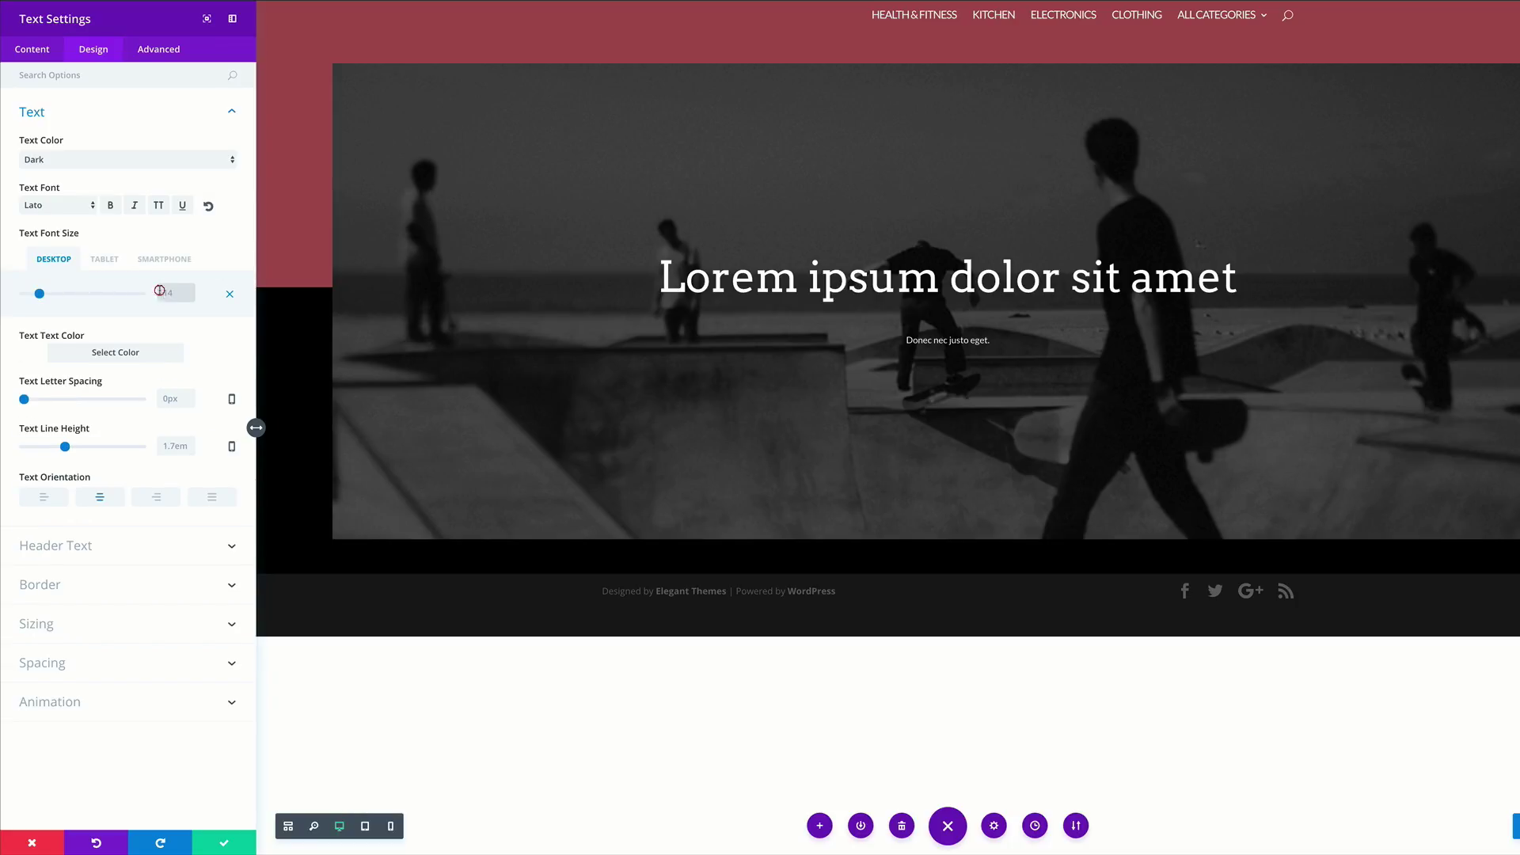
text(25px)
click(105, 259)
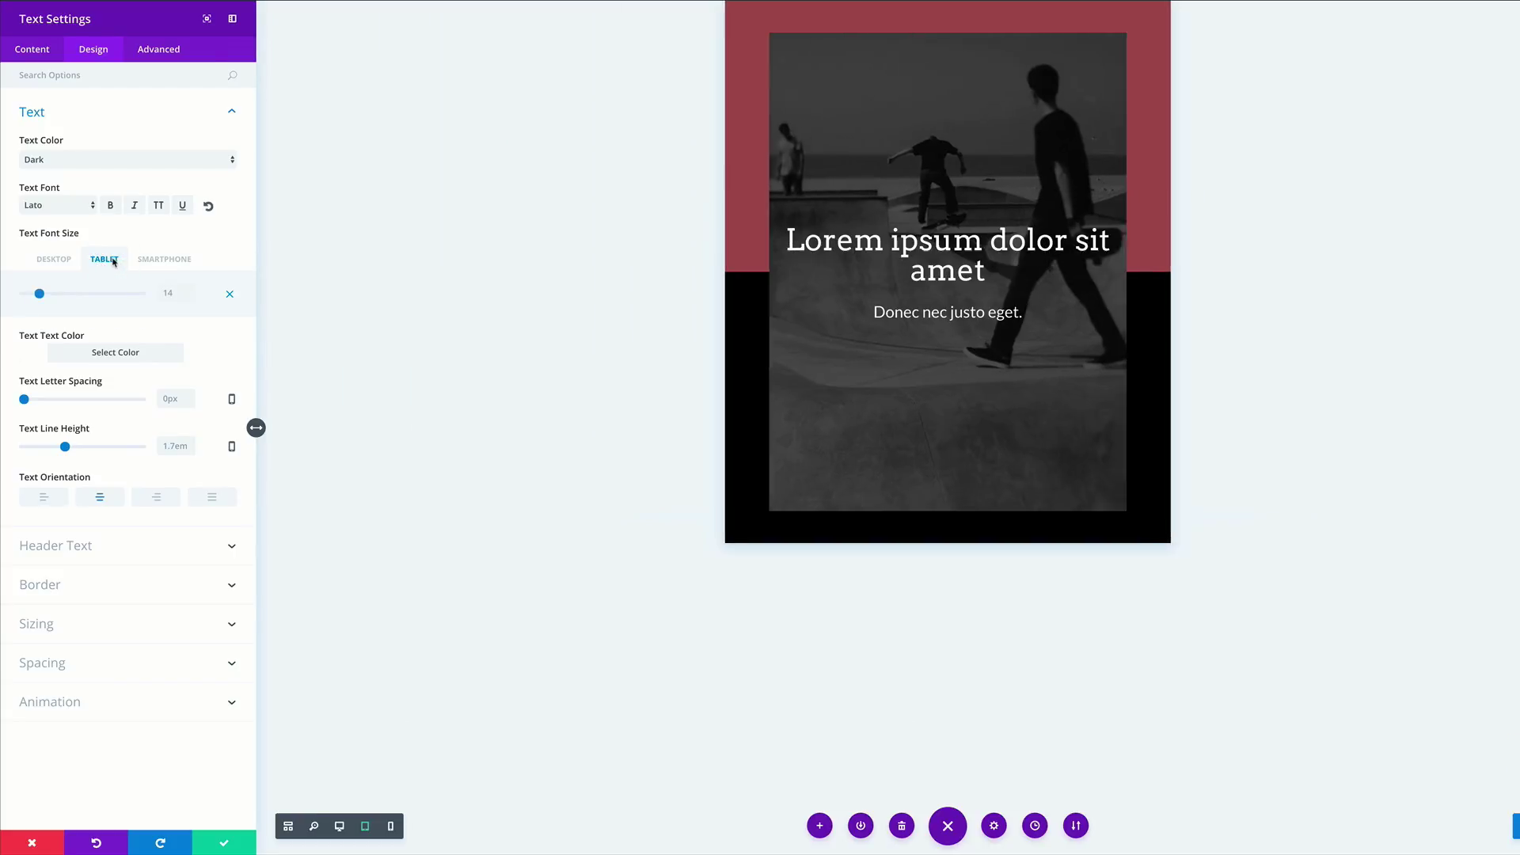
click(178, 290)
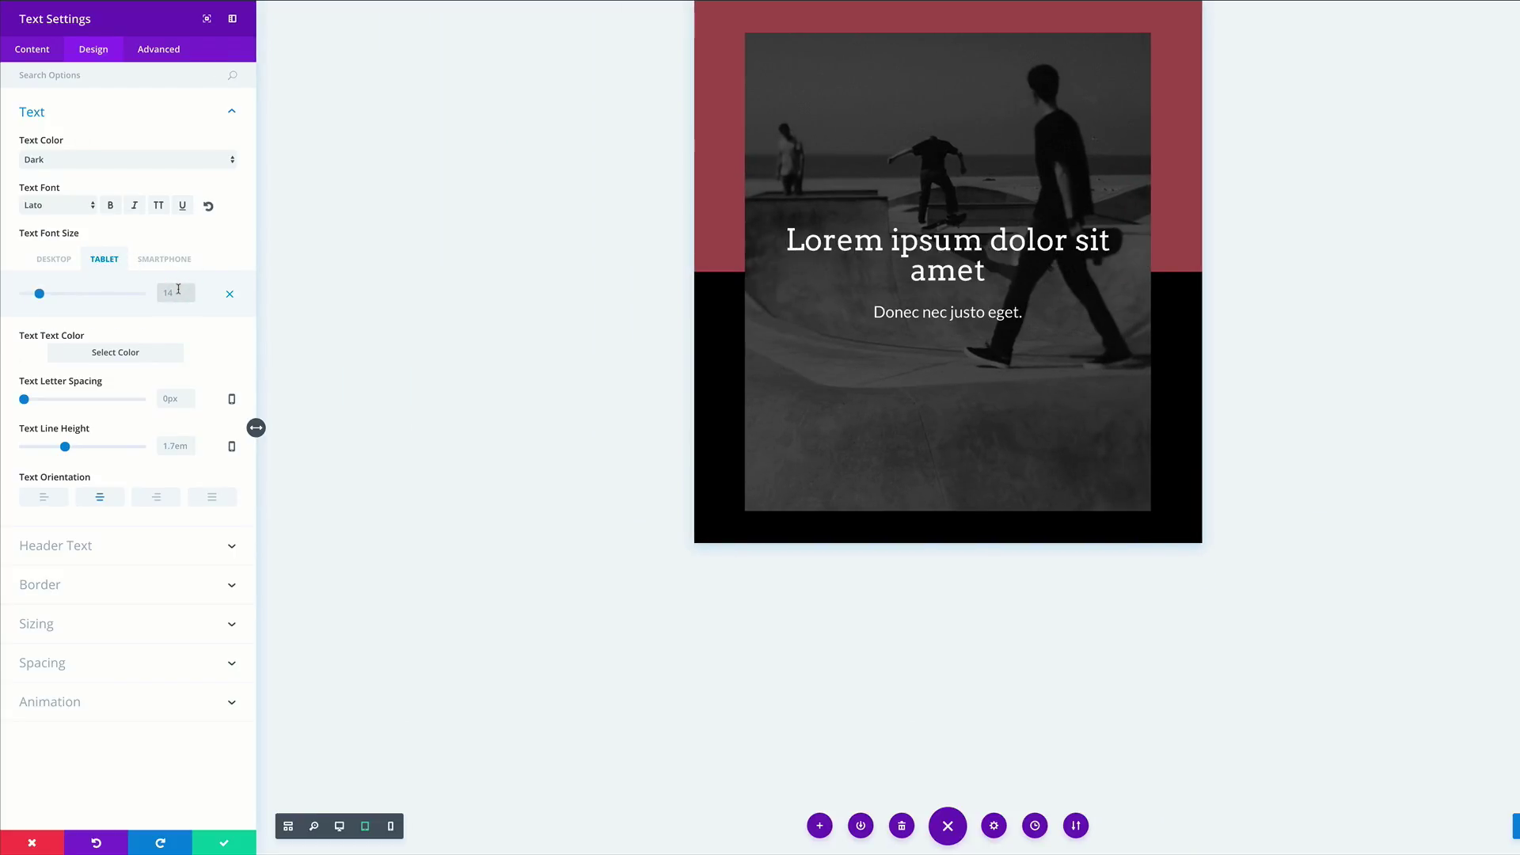
text(18px)
click(180, 259)
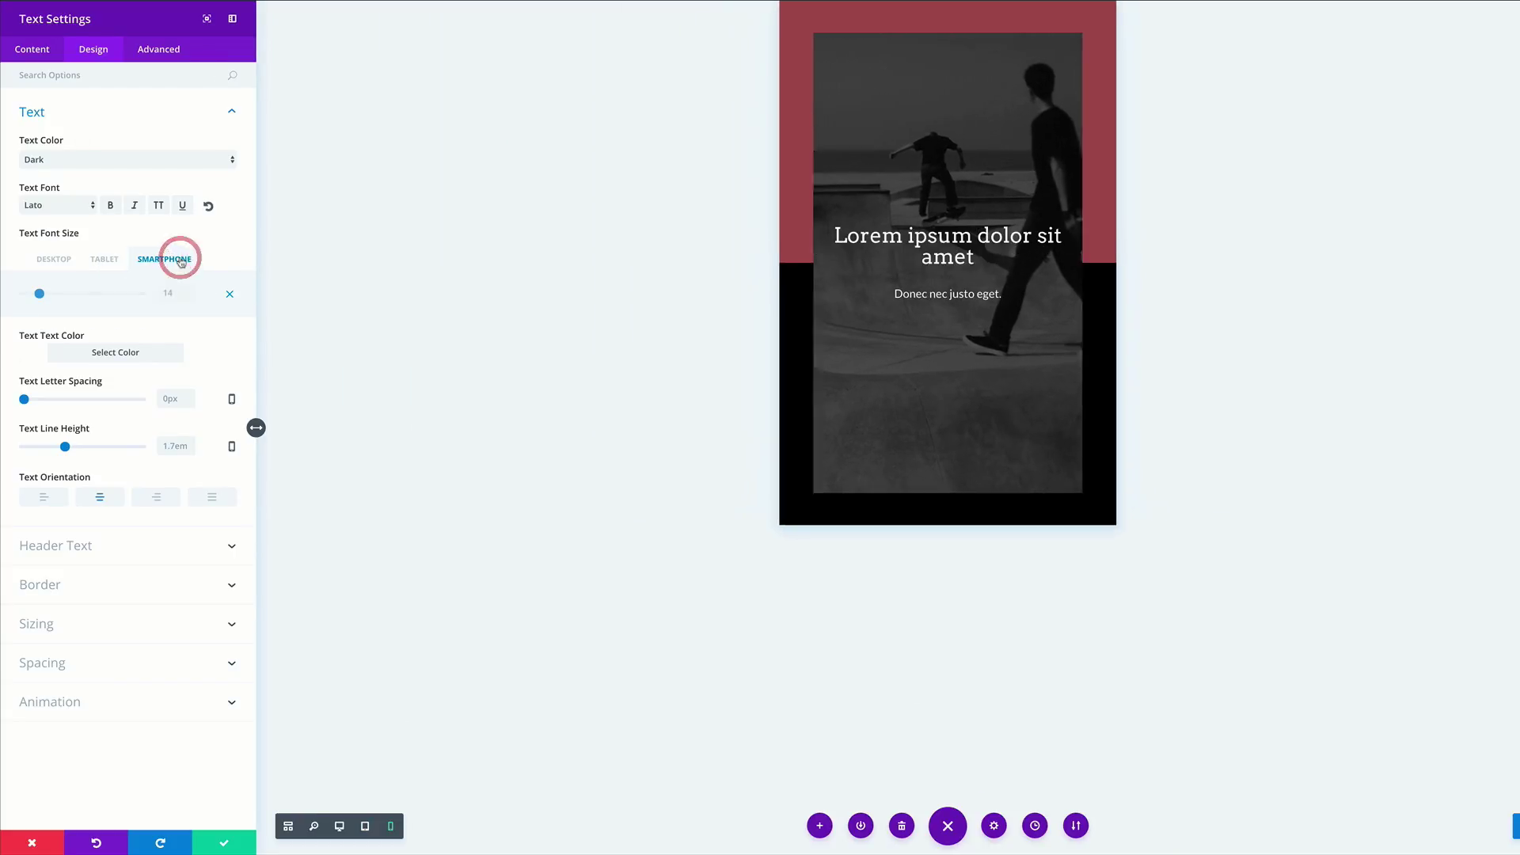
click(171, 293)
text(16px)
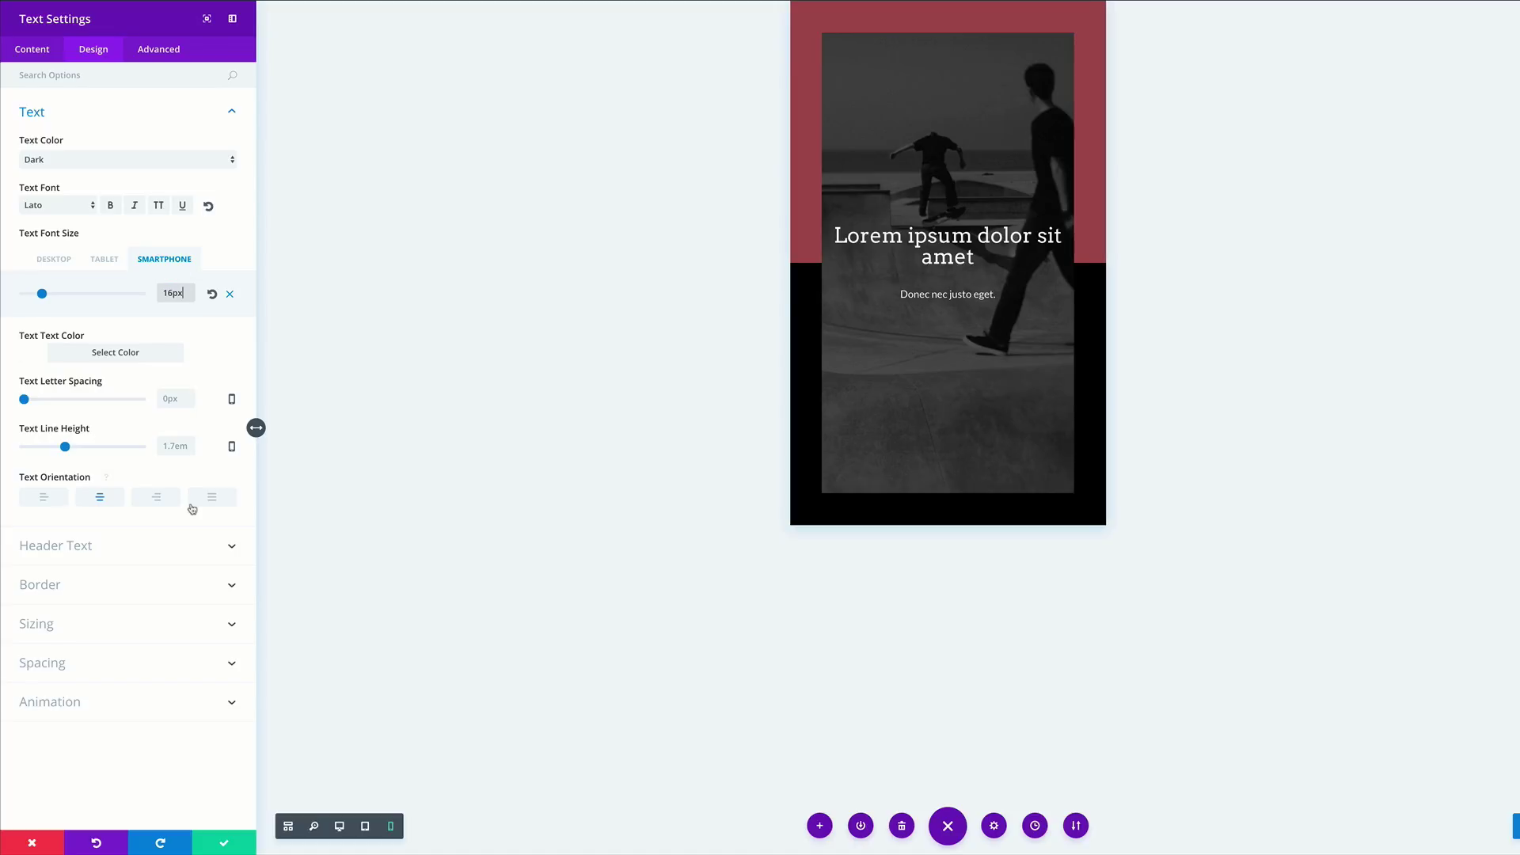
click(55, 260)
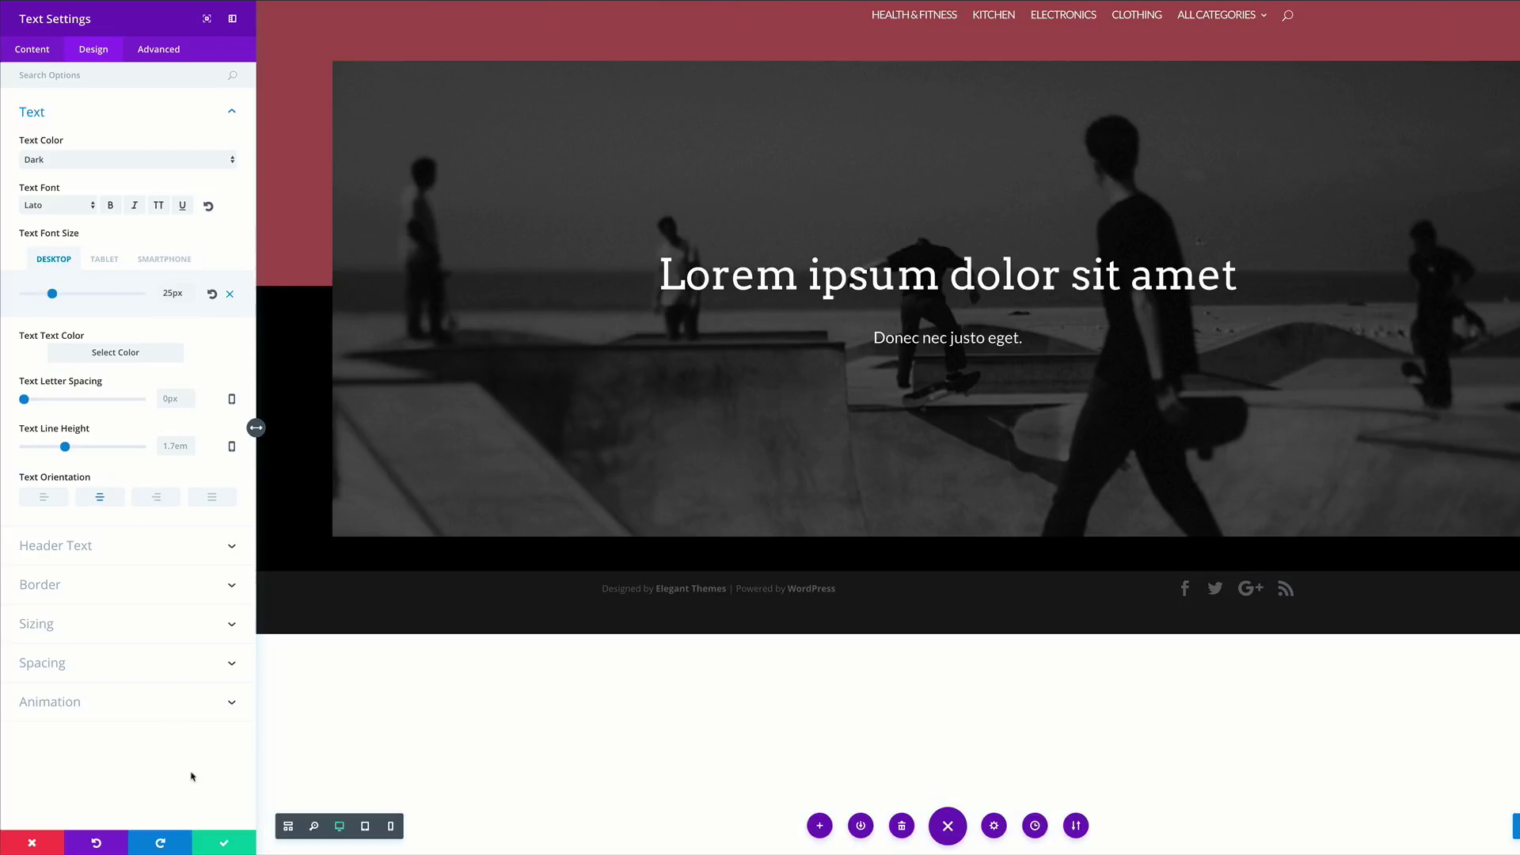
click(224, 842)
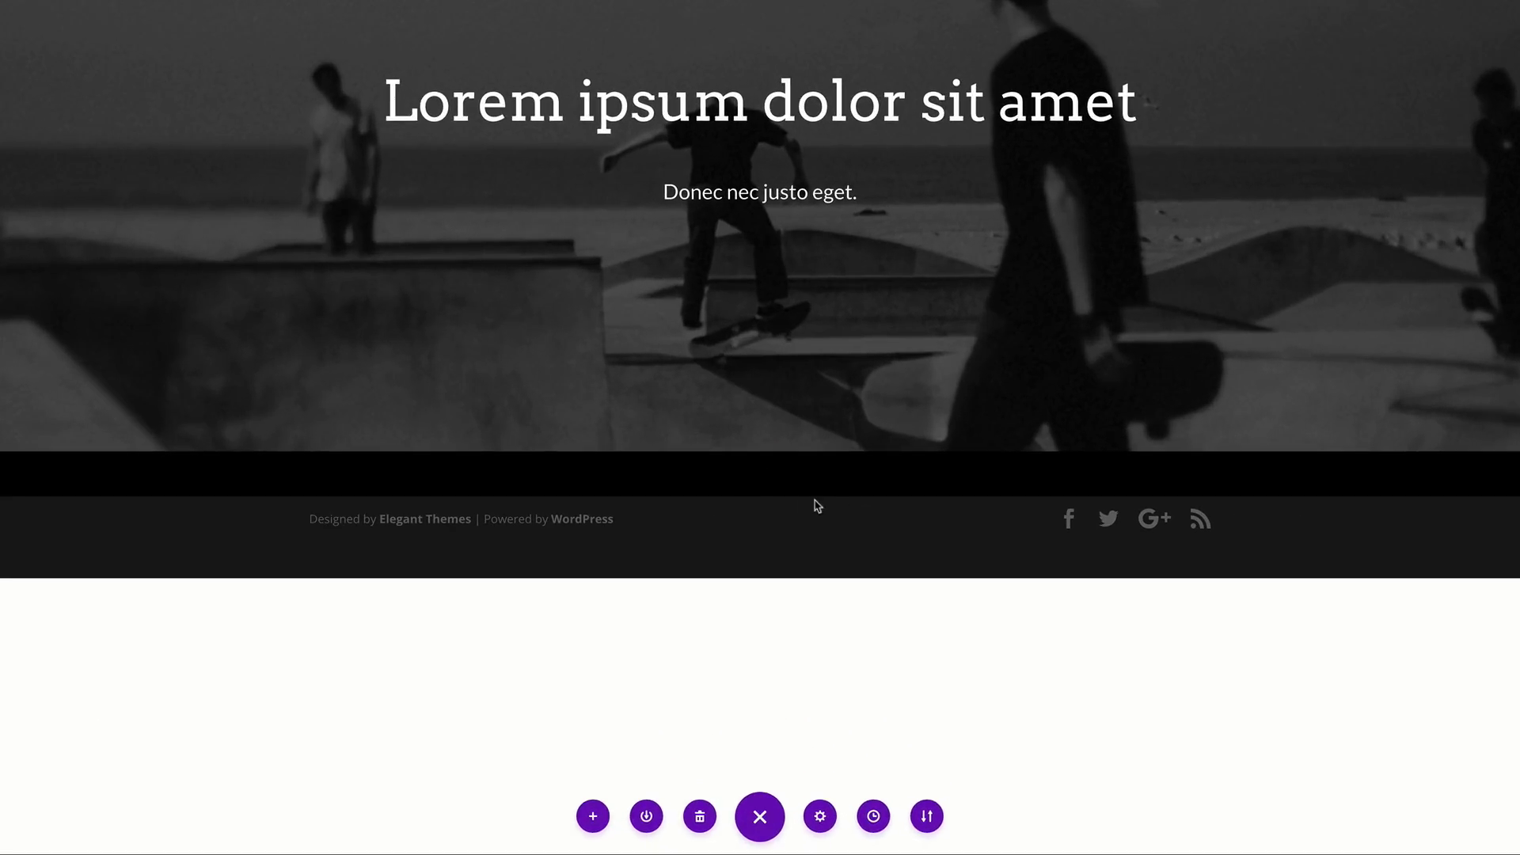
Add a regular section below the image section with a row of two equal columns, without inserting a module.
click(760, 496)
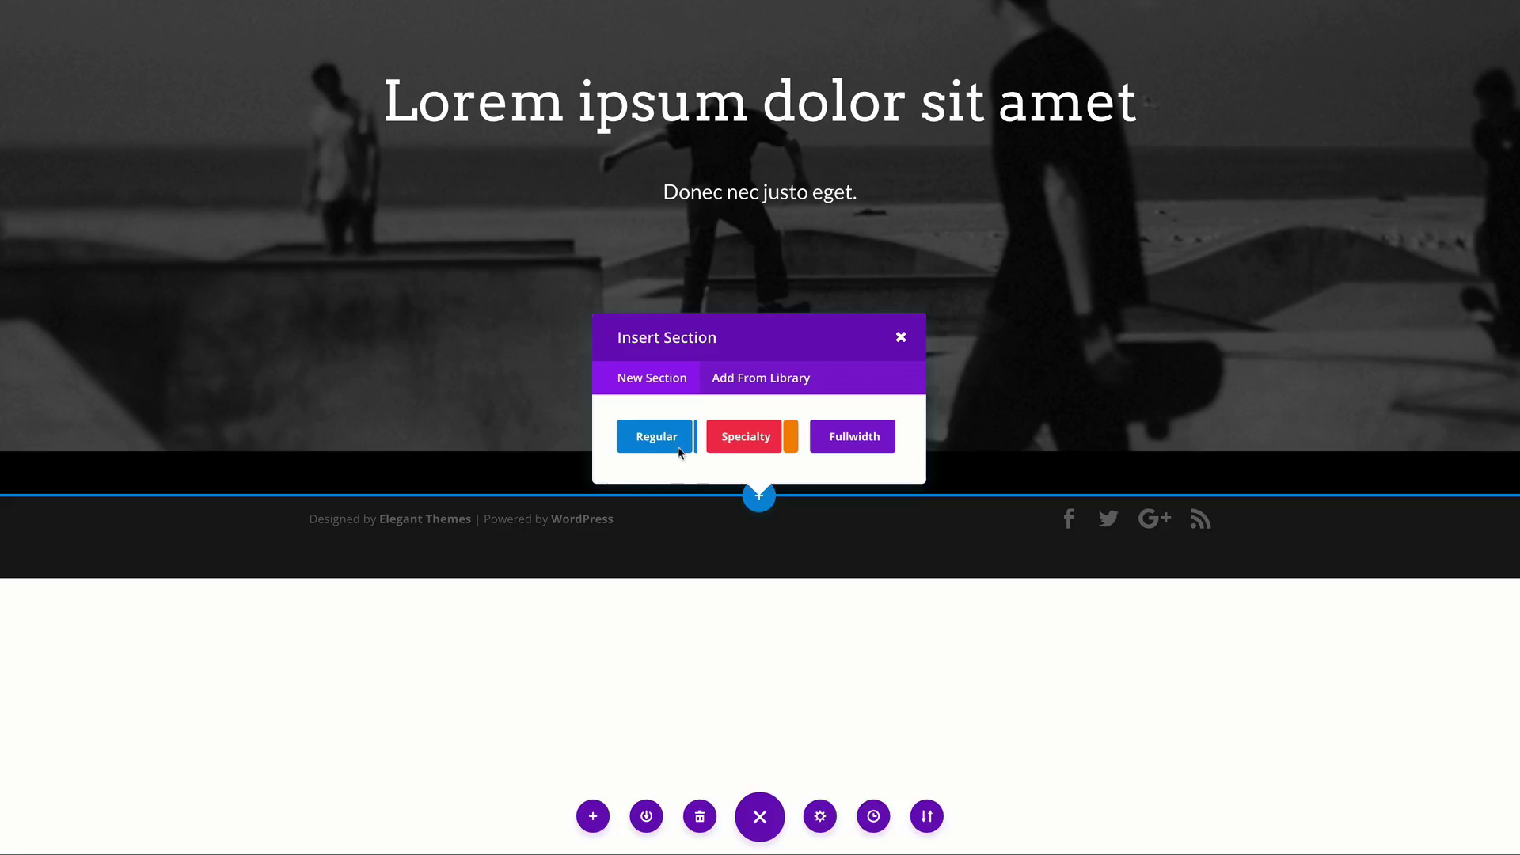
click(653, 440)
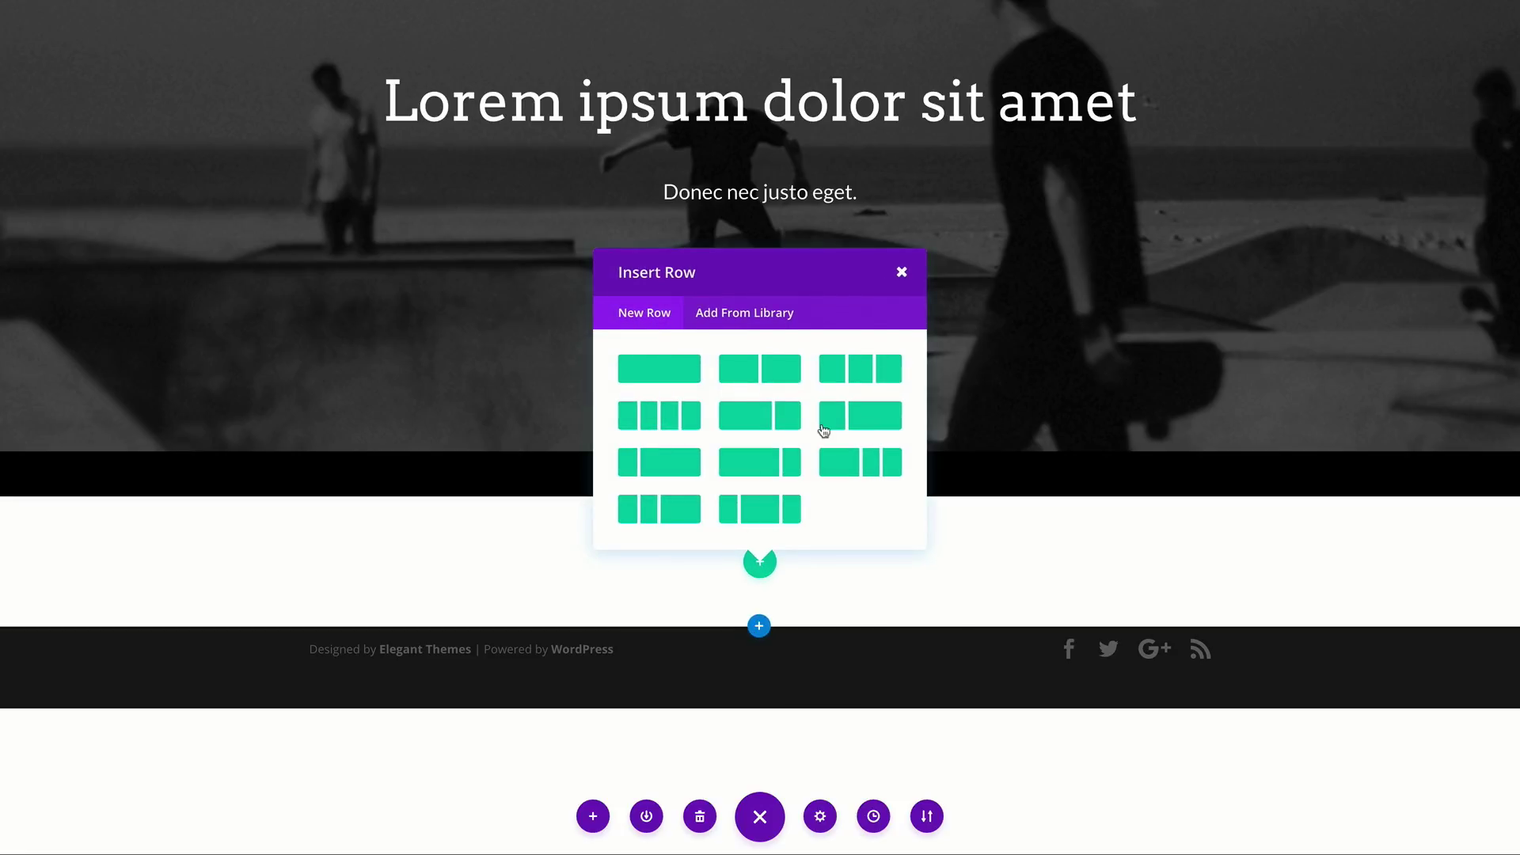
click(772, 377)
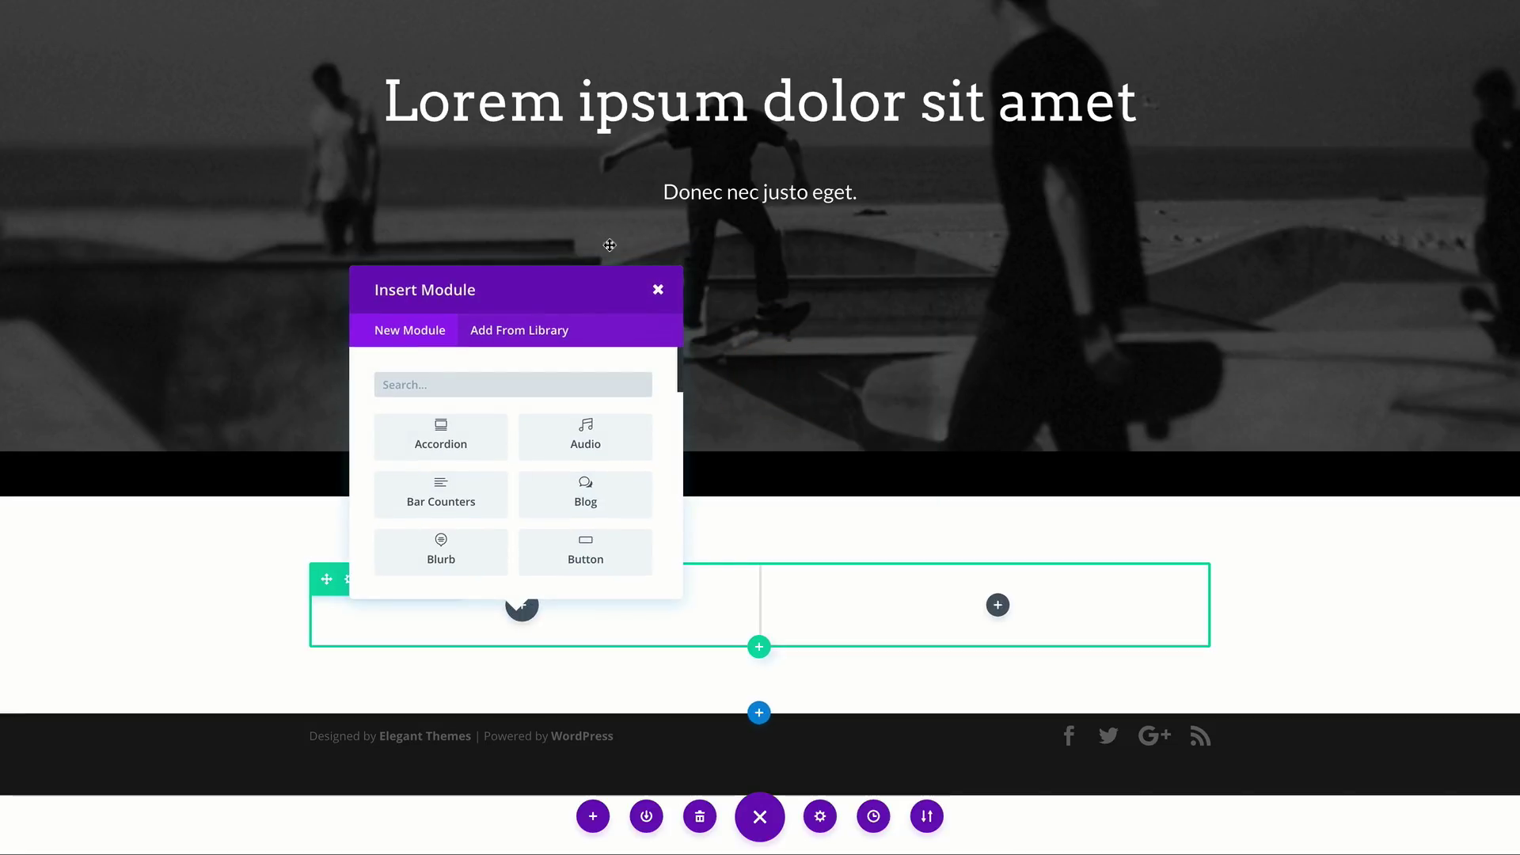
click(658, 290)
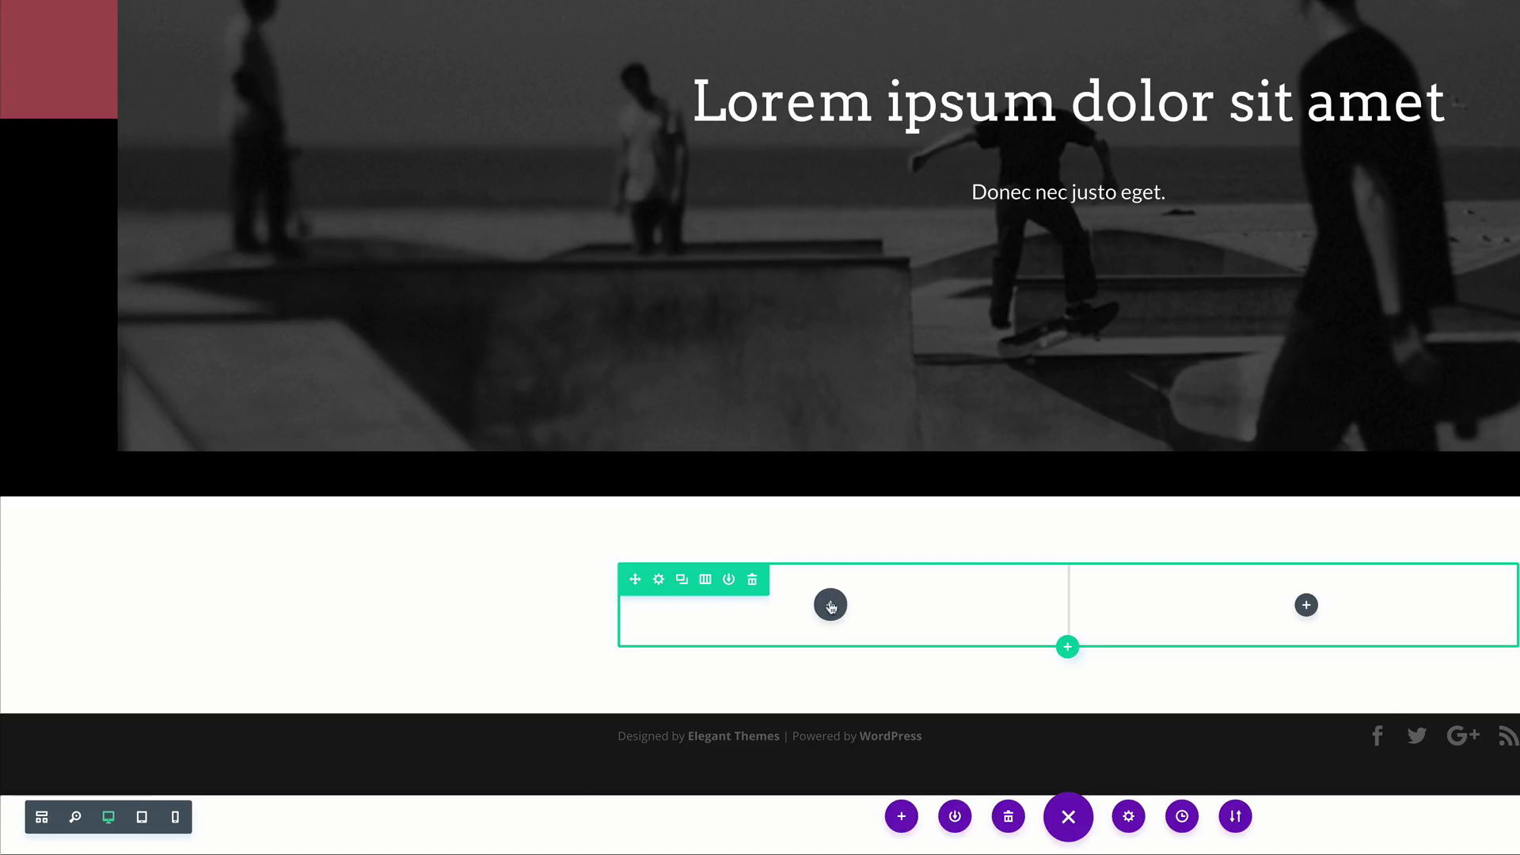
Give the new section a gradient background with black as the first color and #d6d6d6 as the second.
click(468, 598)
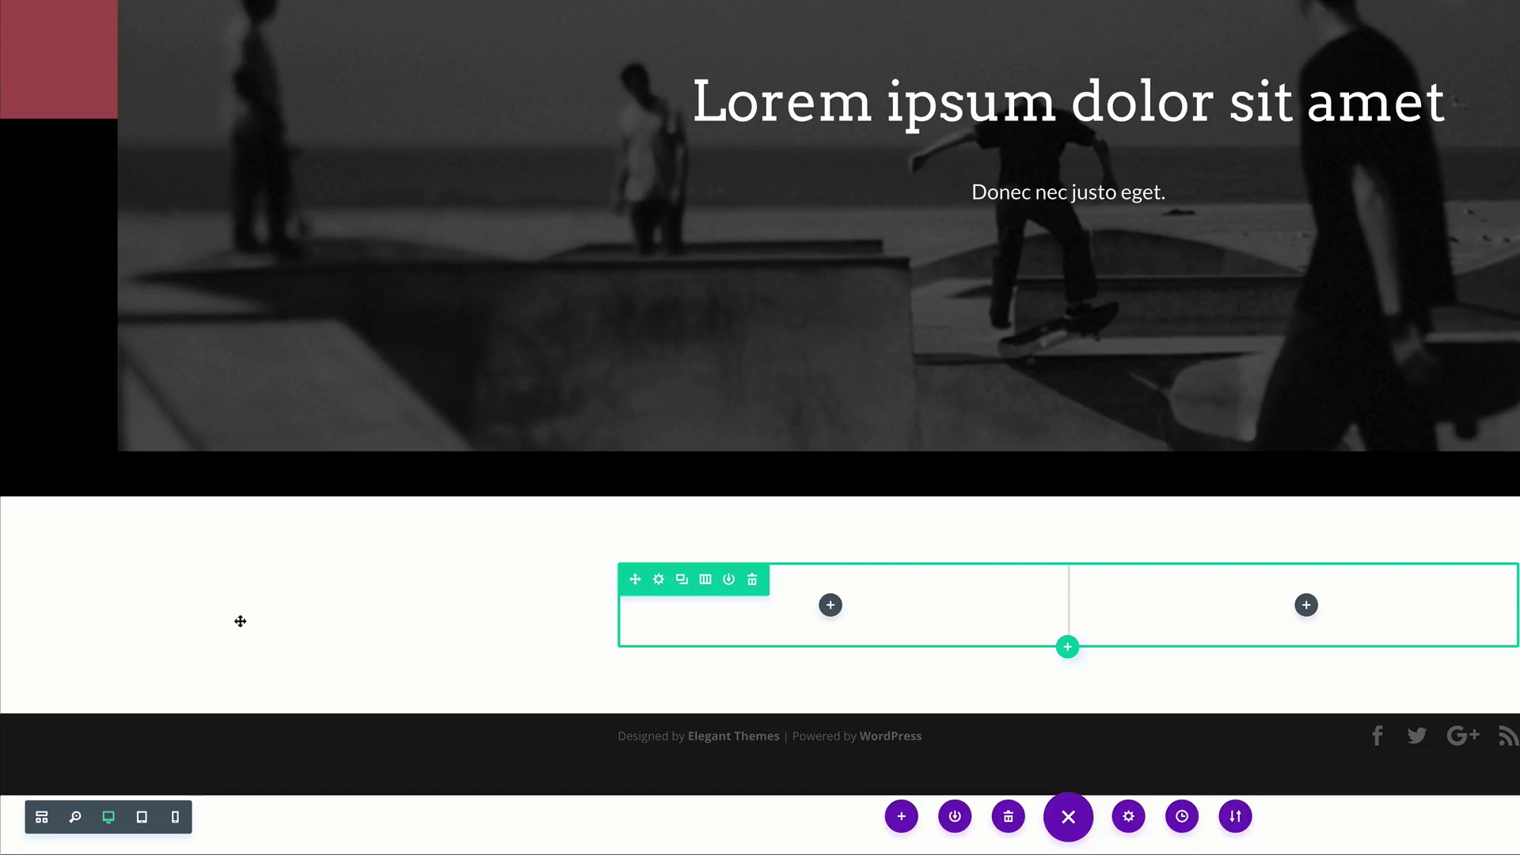
click(249, 588)
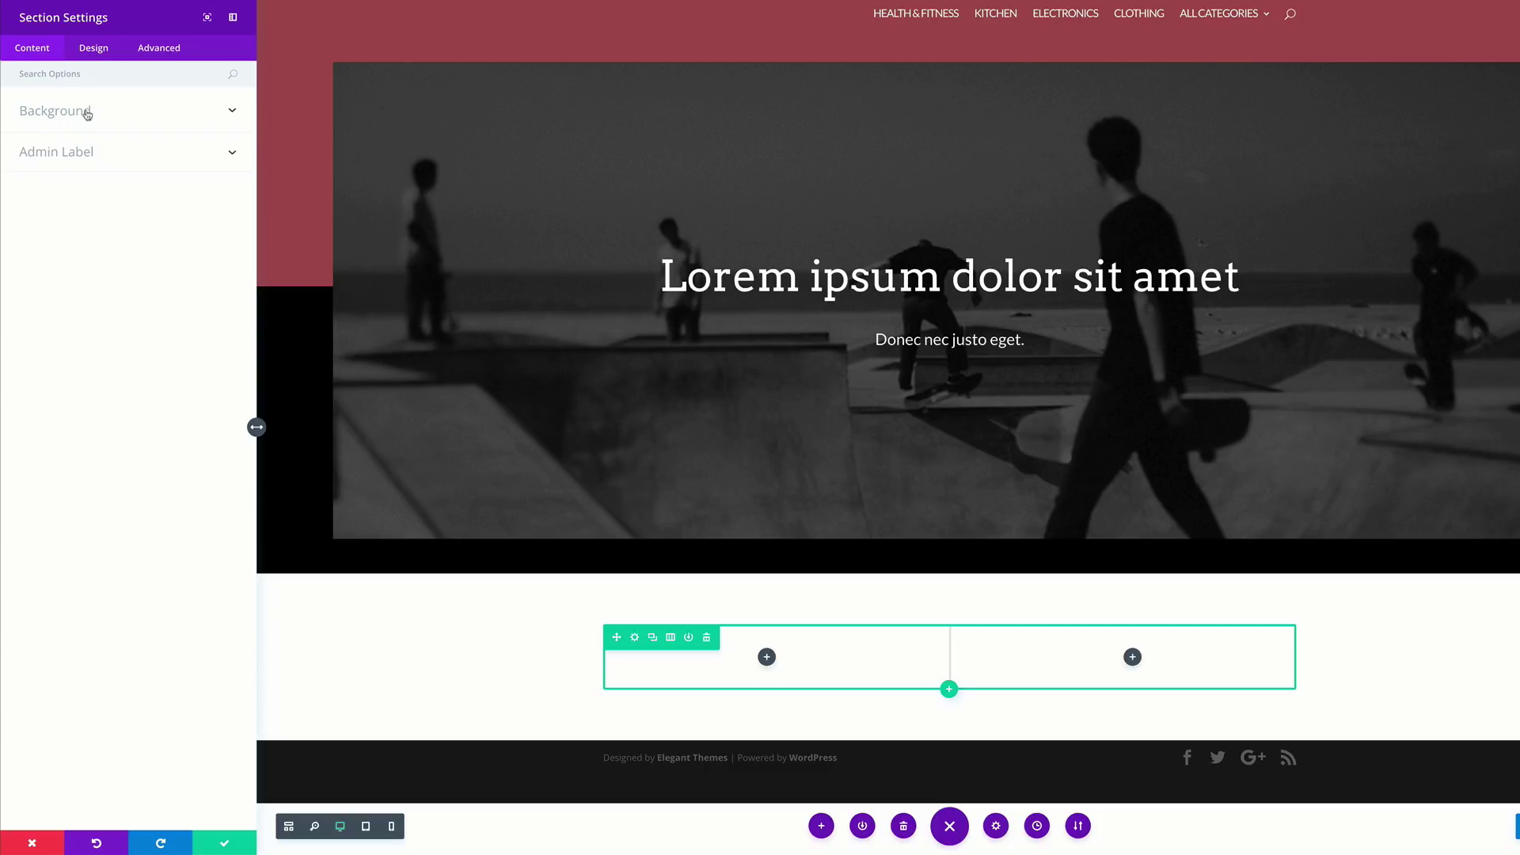
click(87, 114)
click(106, 148)
click(129, 230)
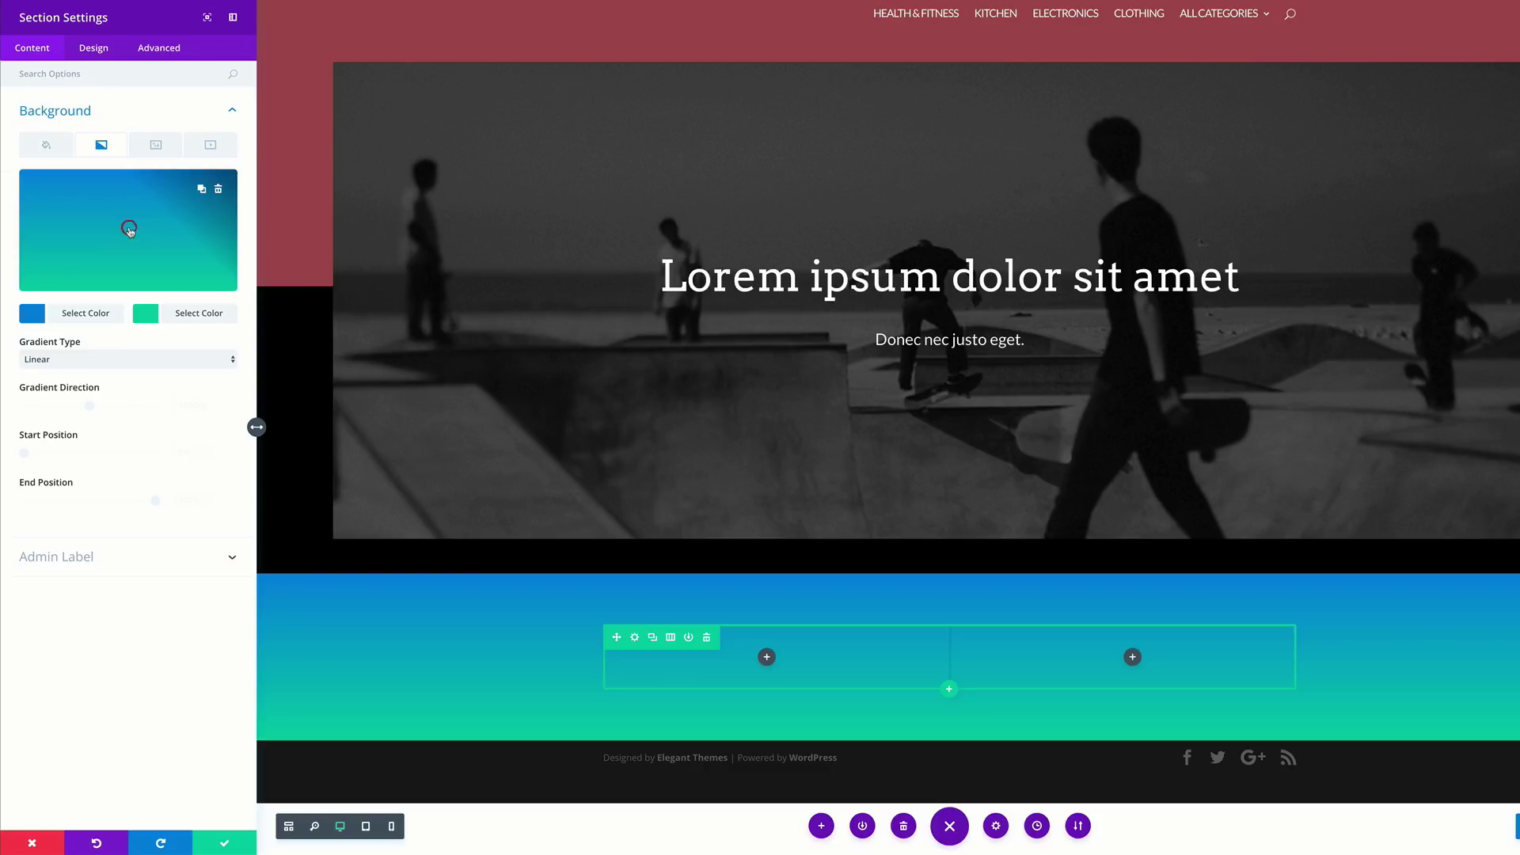
click(33, 315)
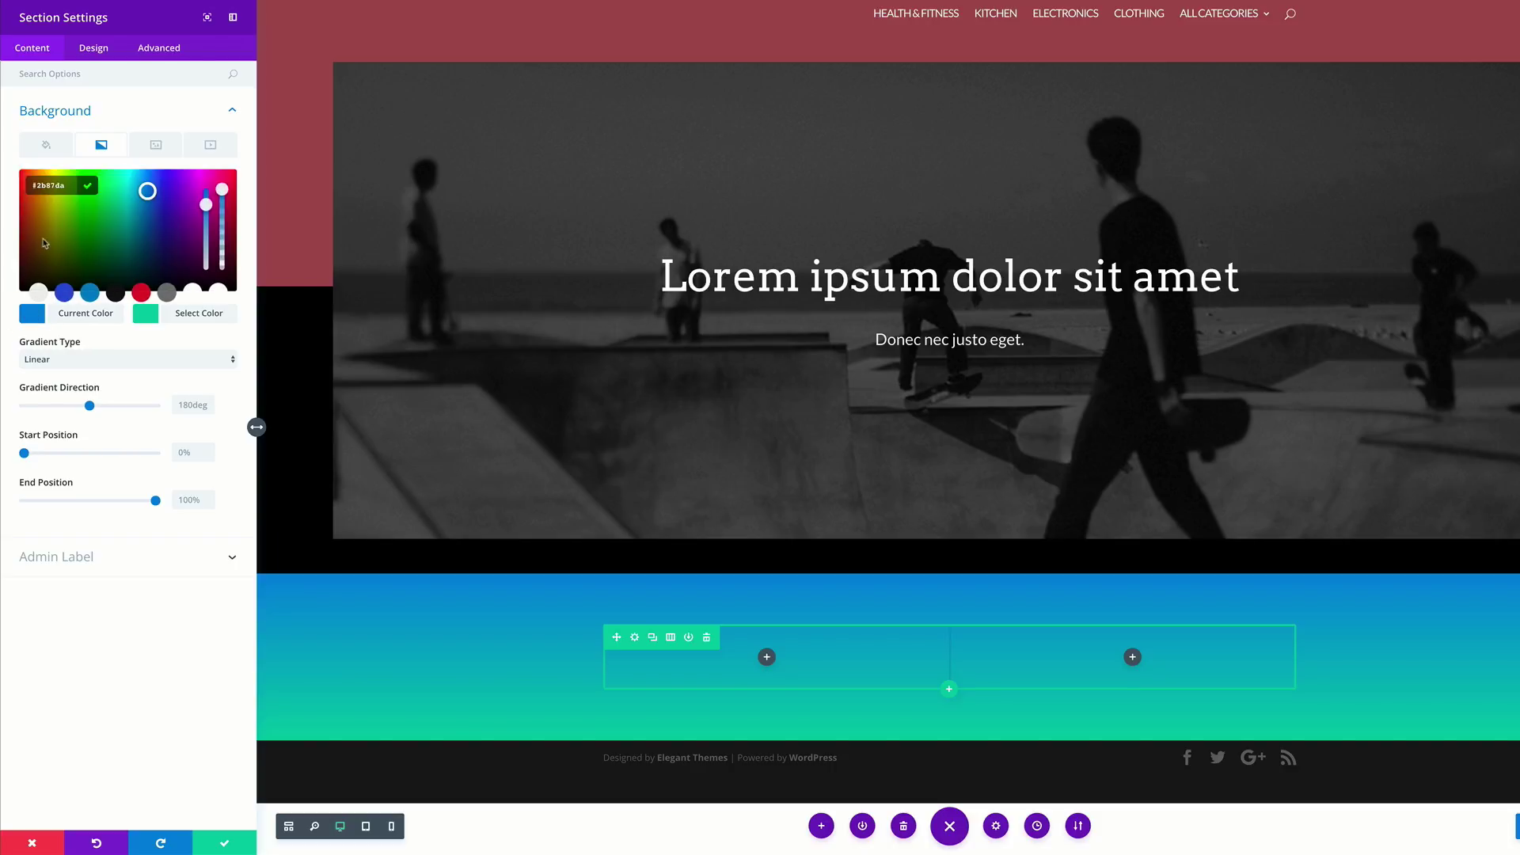
click(115, 292)
click(146, 314)
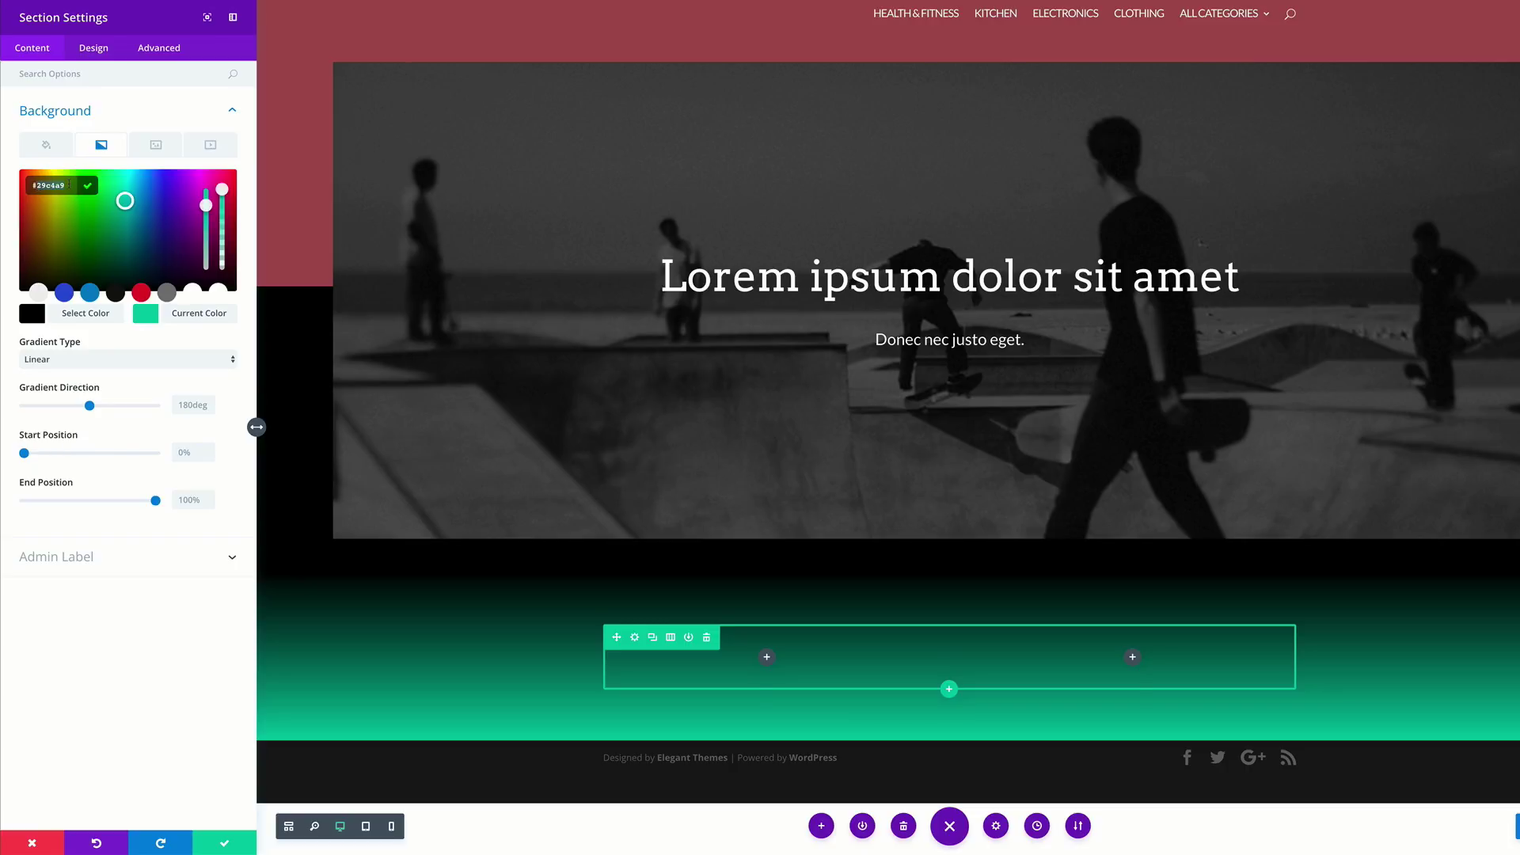
key(ctrl+a)
text(#d6d6d6)
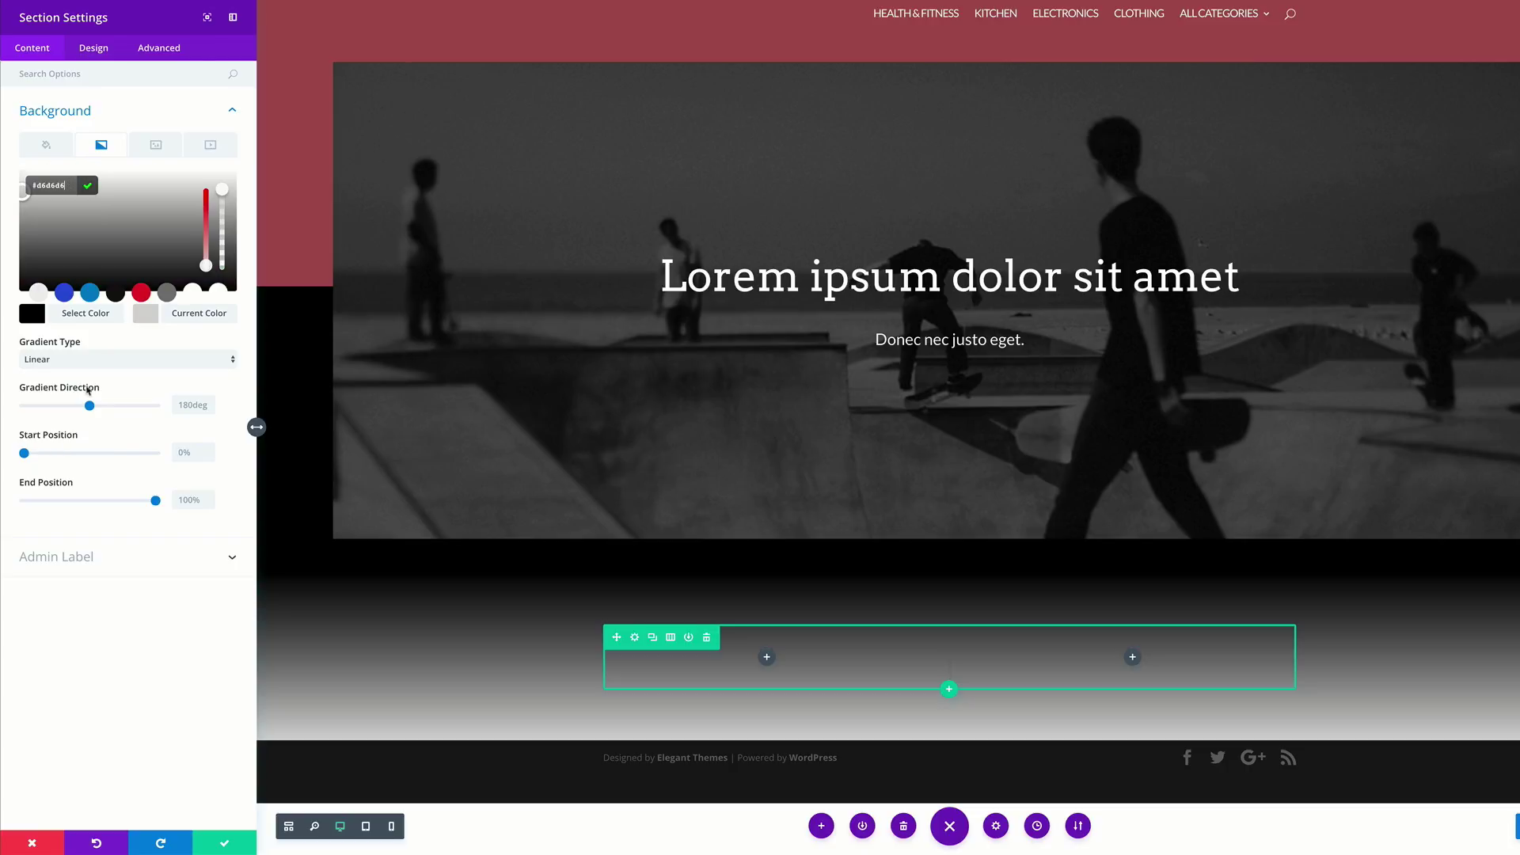
Set the gradient direction to 184deg with start and end positions both at 20%, and save the section.
click(181, 406)
key(Up)
key(Up)
key(Up)
key(Up)
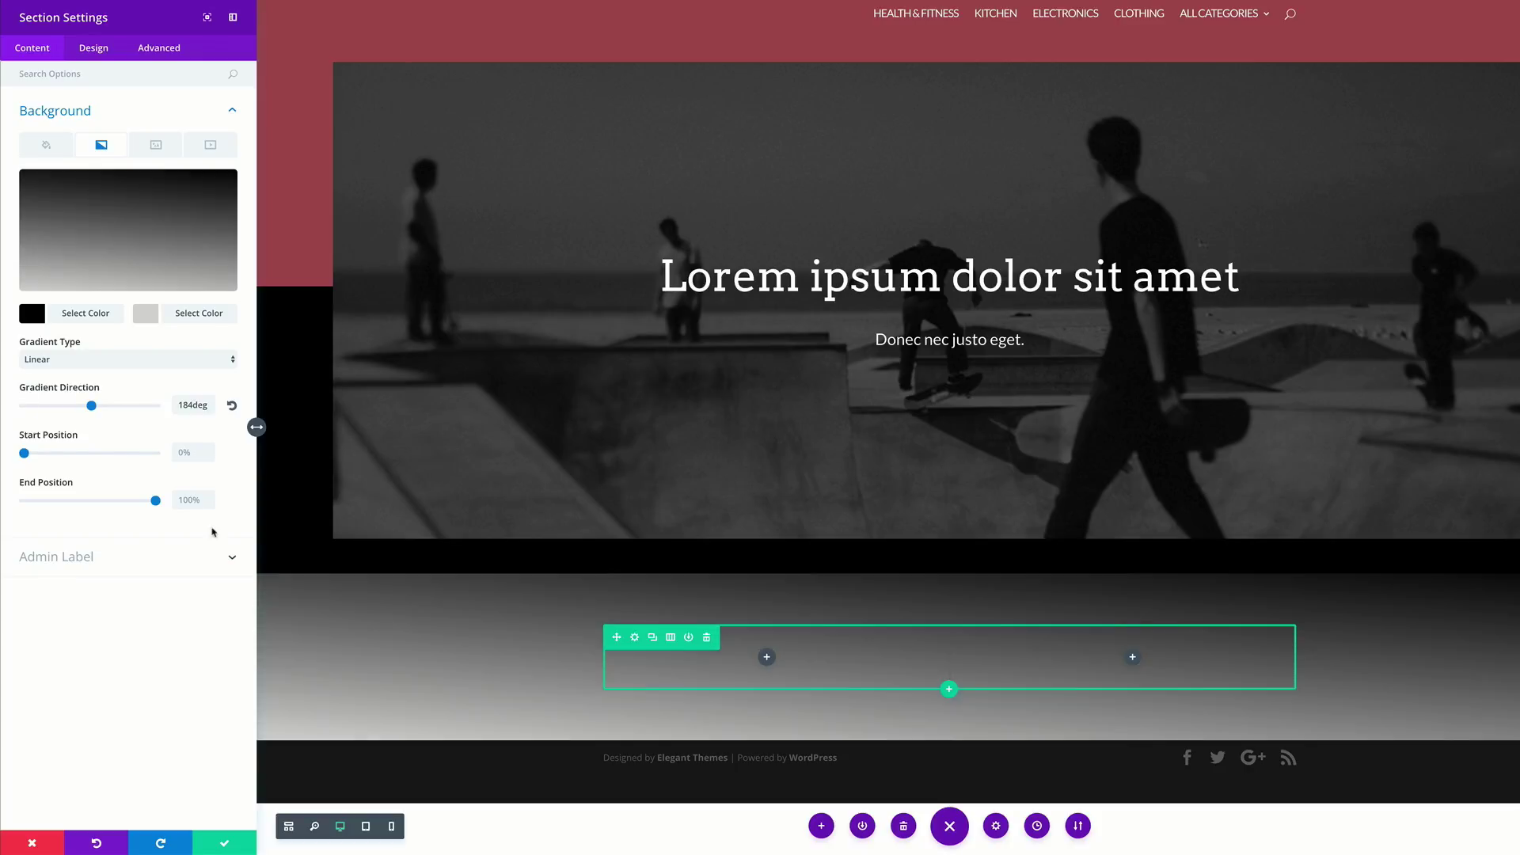
click(180, 452)
text(20)
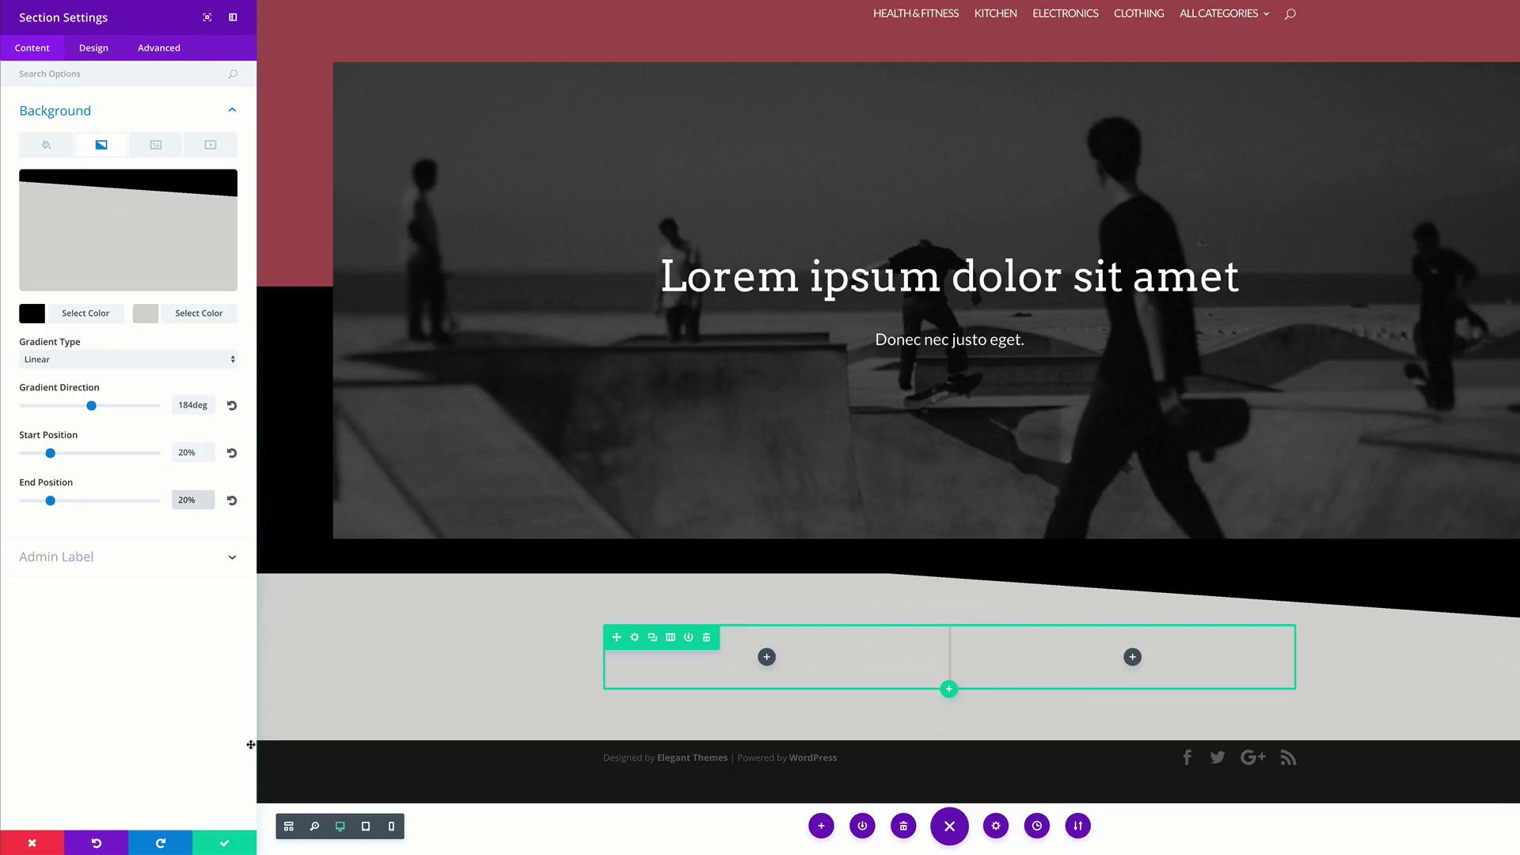
click(224, 842)
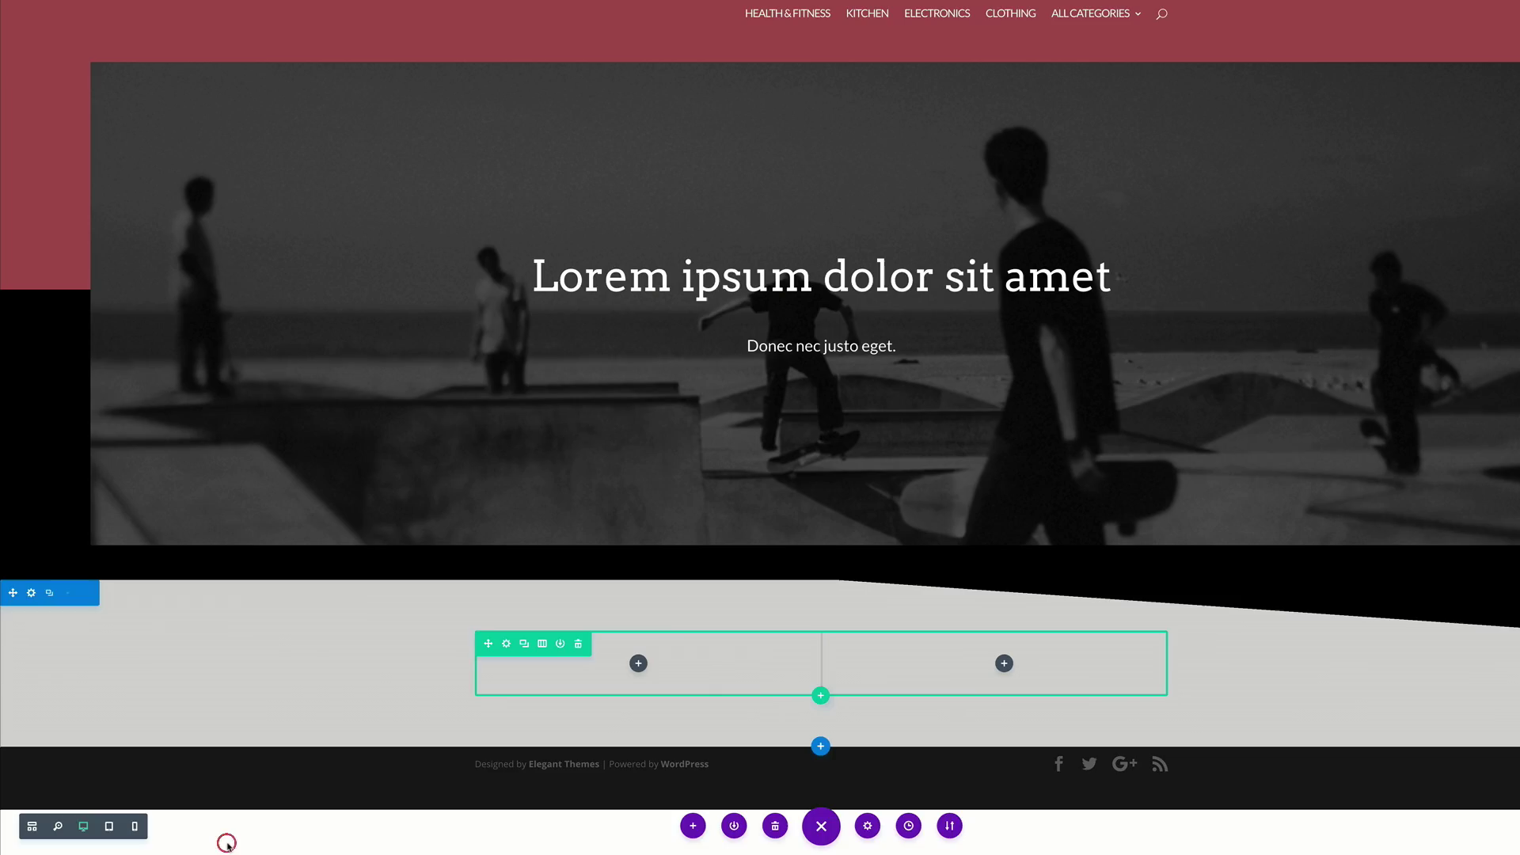
Give the new two-column row a white background color, ffffff.
click(507, 644)
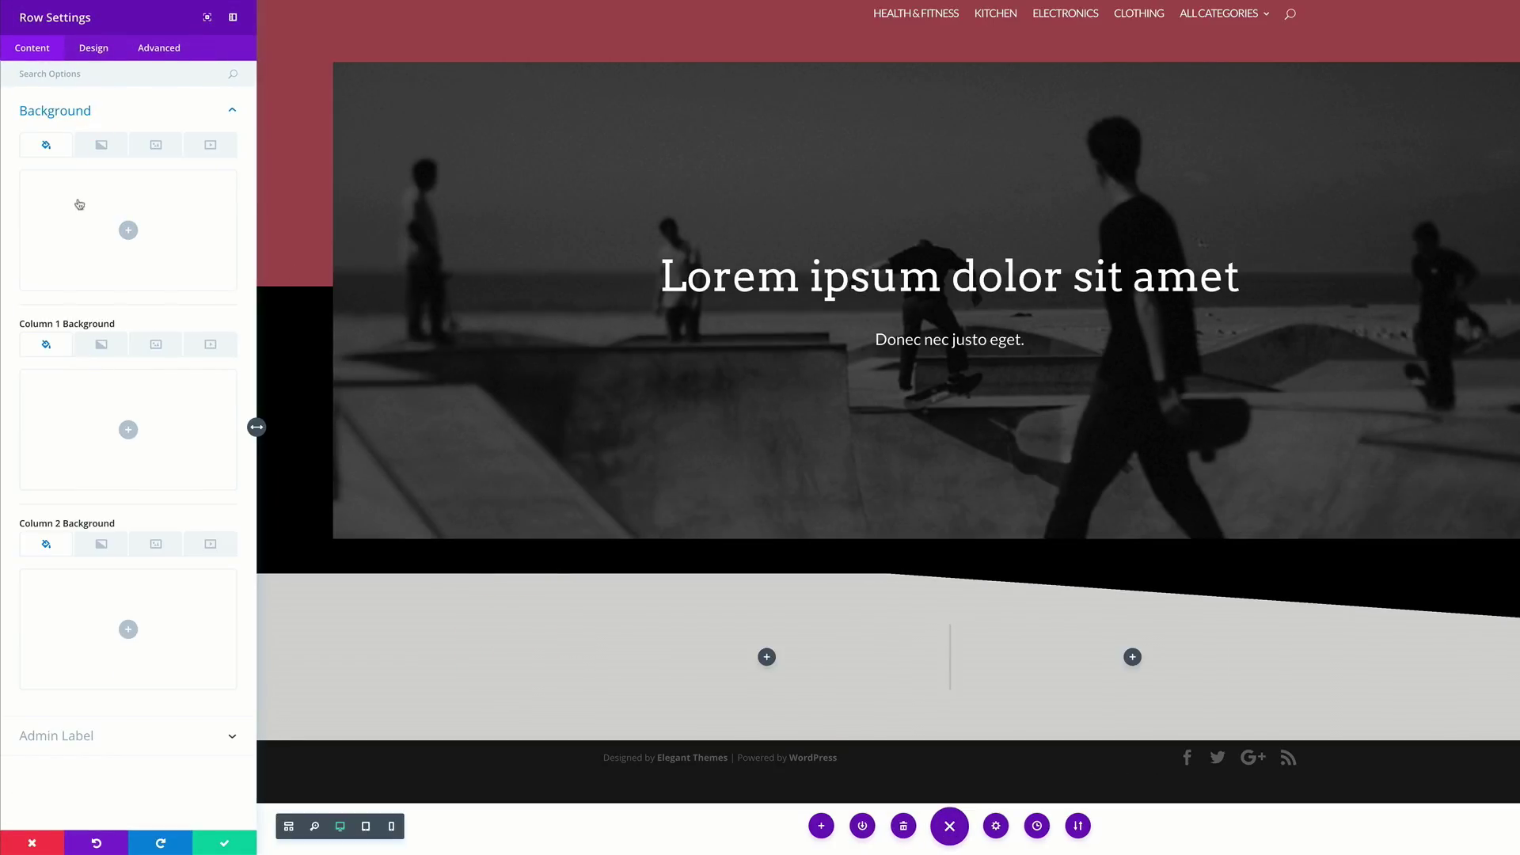
click(127, 230)
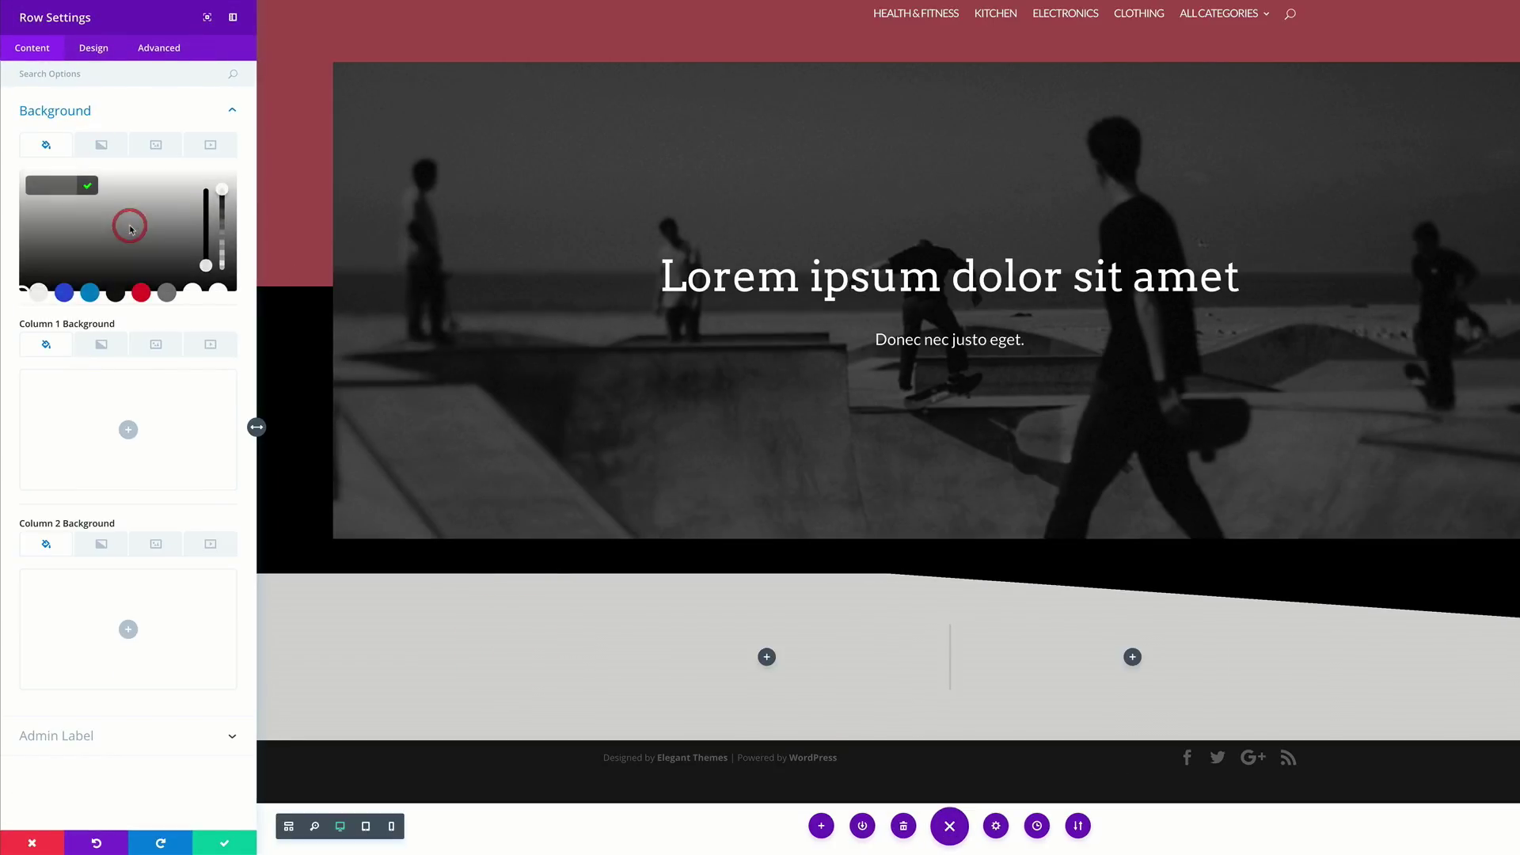
click(218, 293)
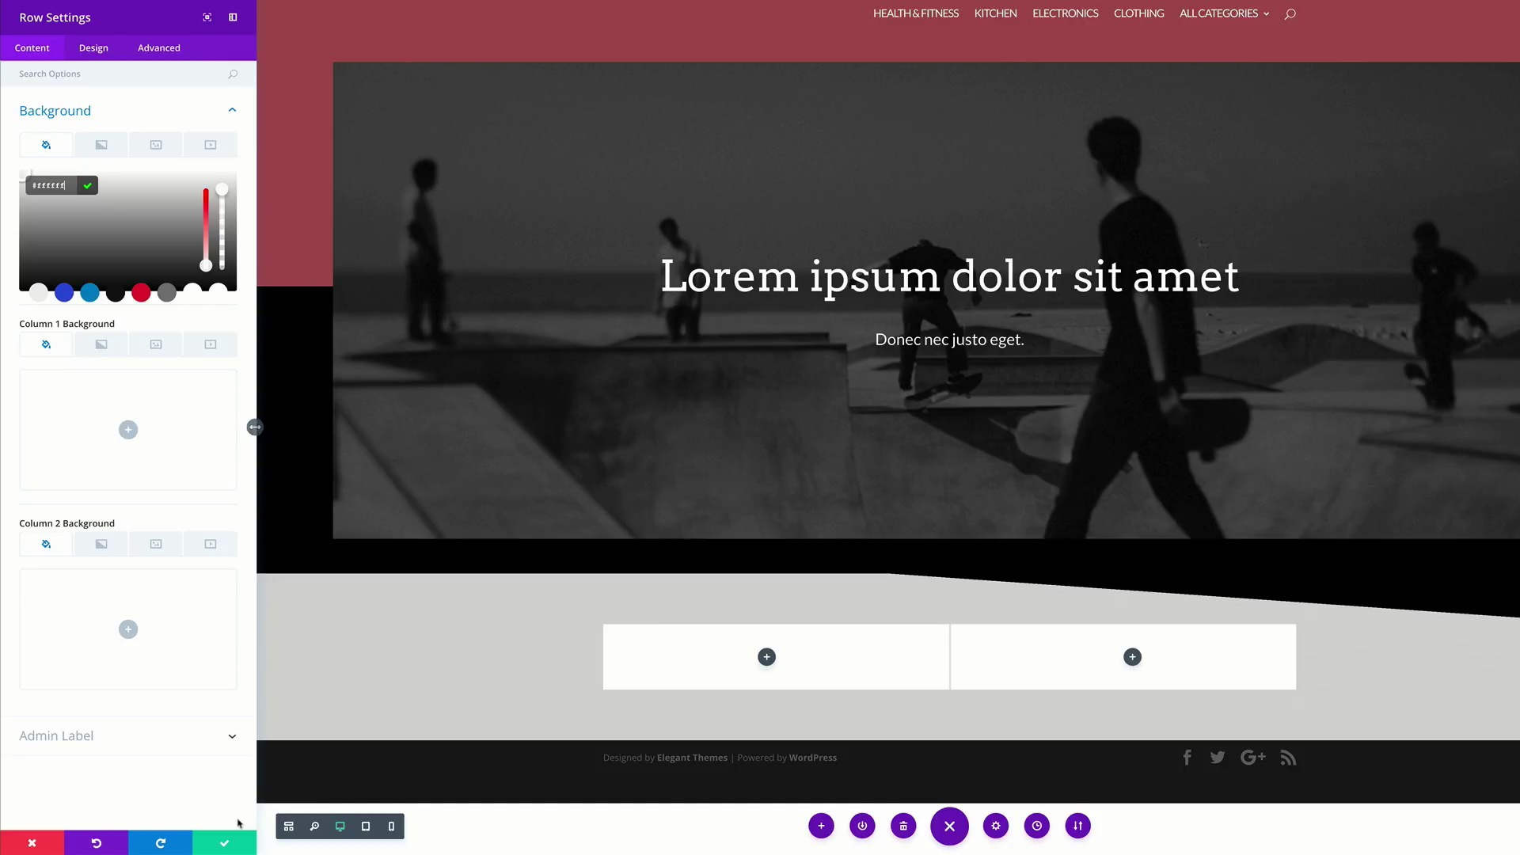
Set the row's alignment to right and make the row fullwidth.
click(98, 49)
click(77, 116)
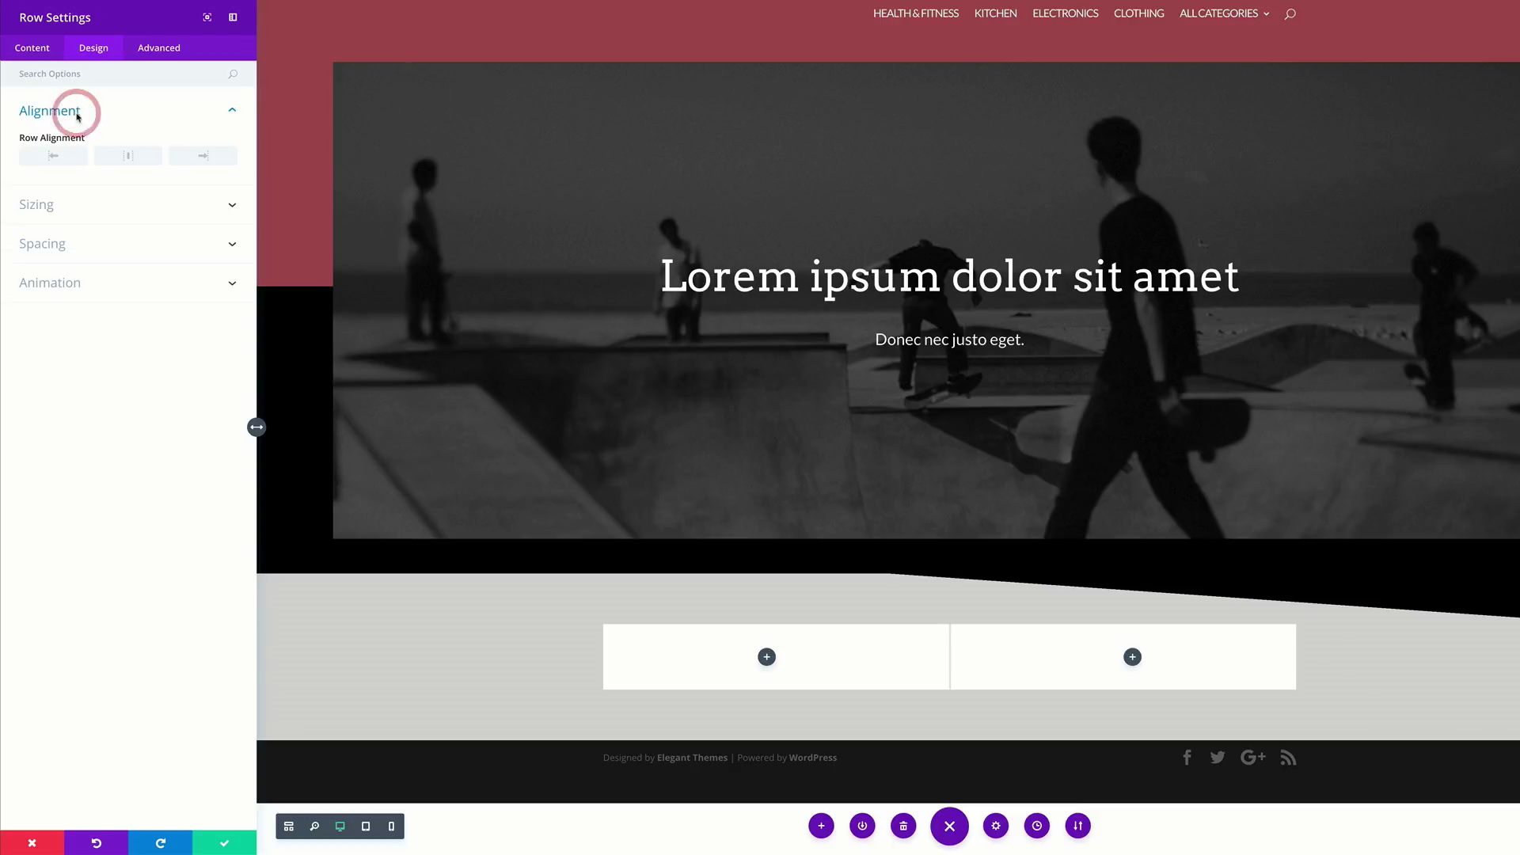
click(210, 156)
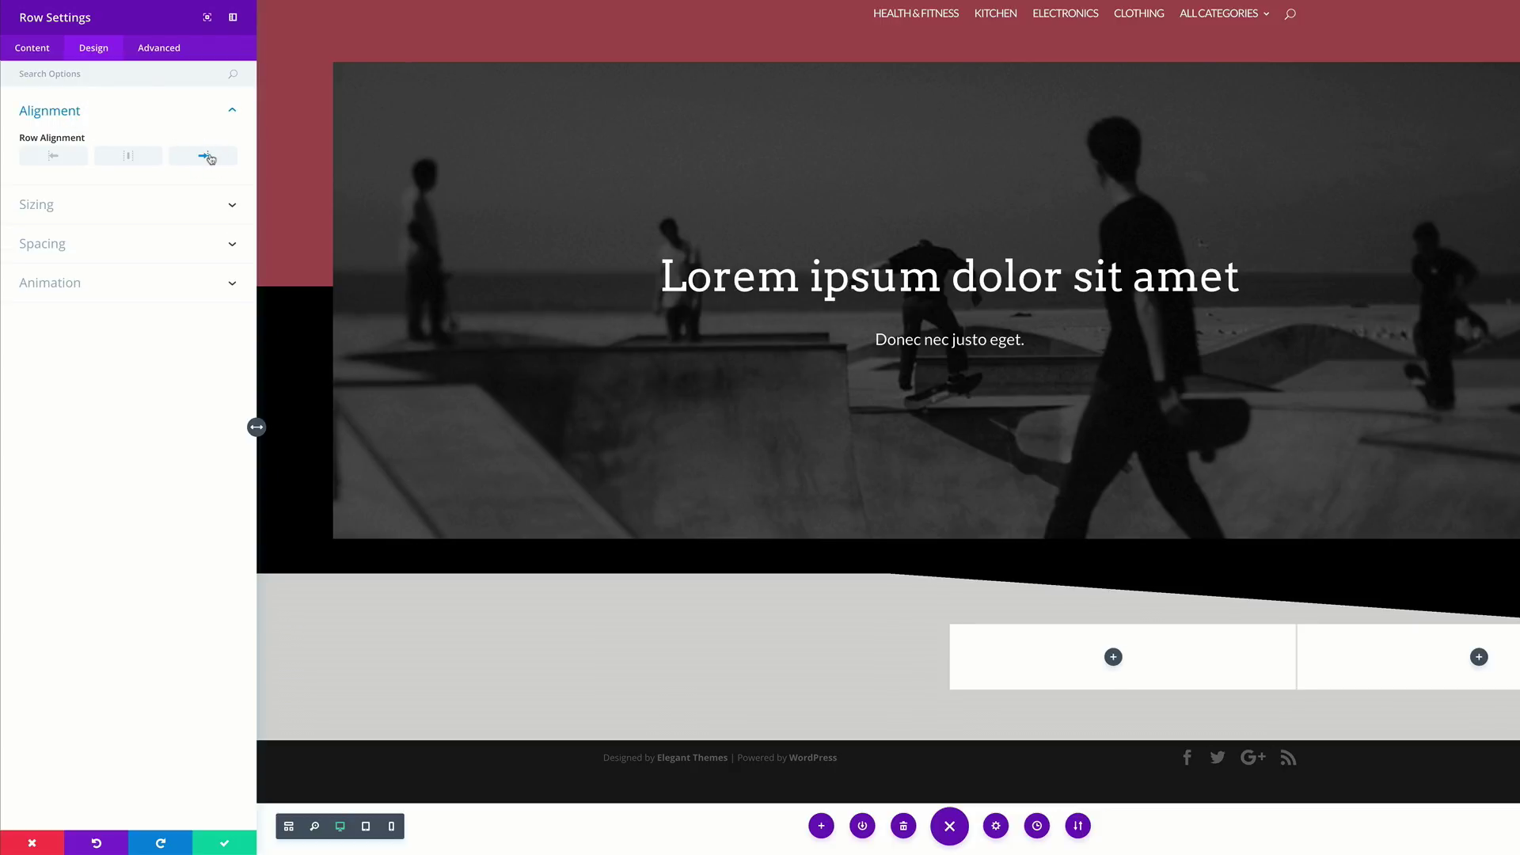
click(95, 206)
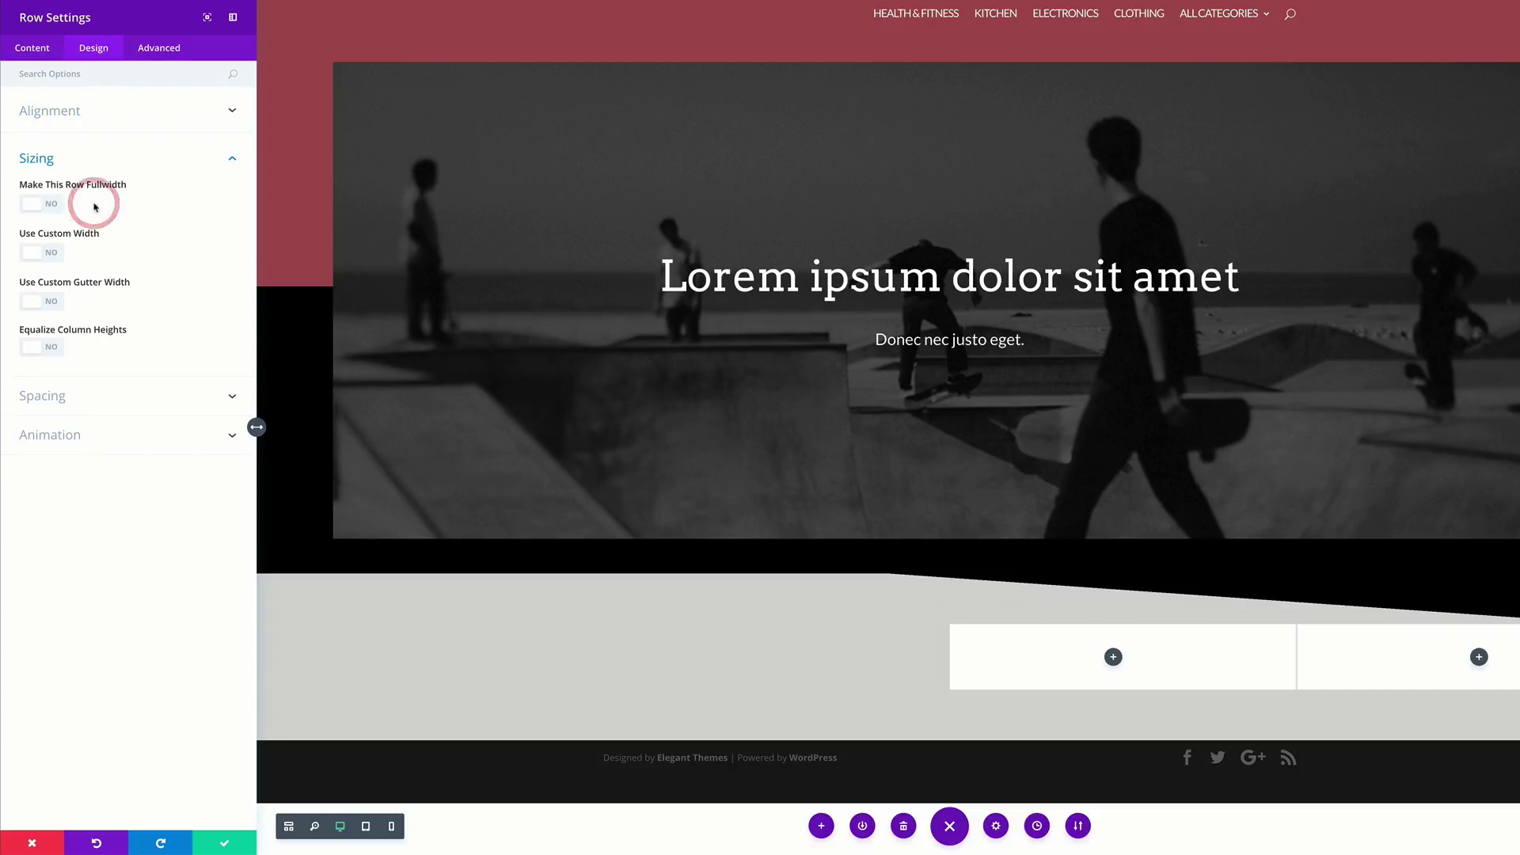
click(53, 207)
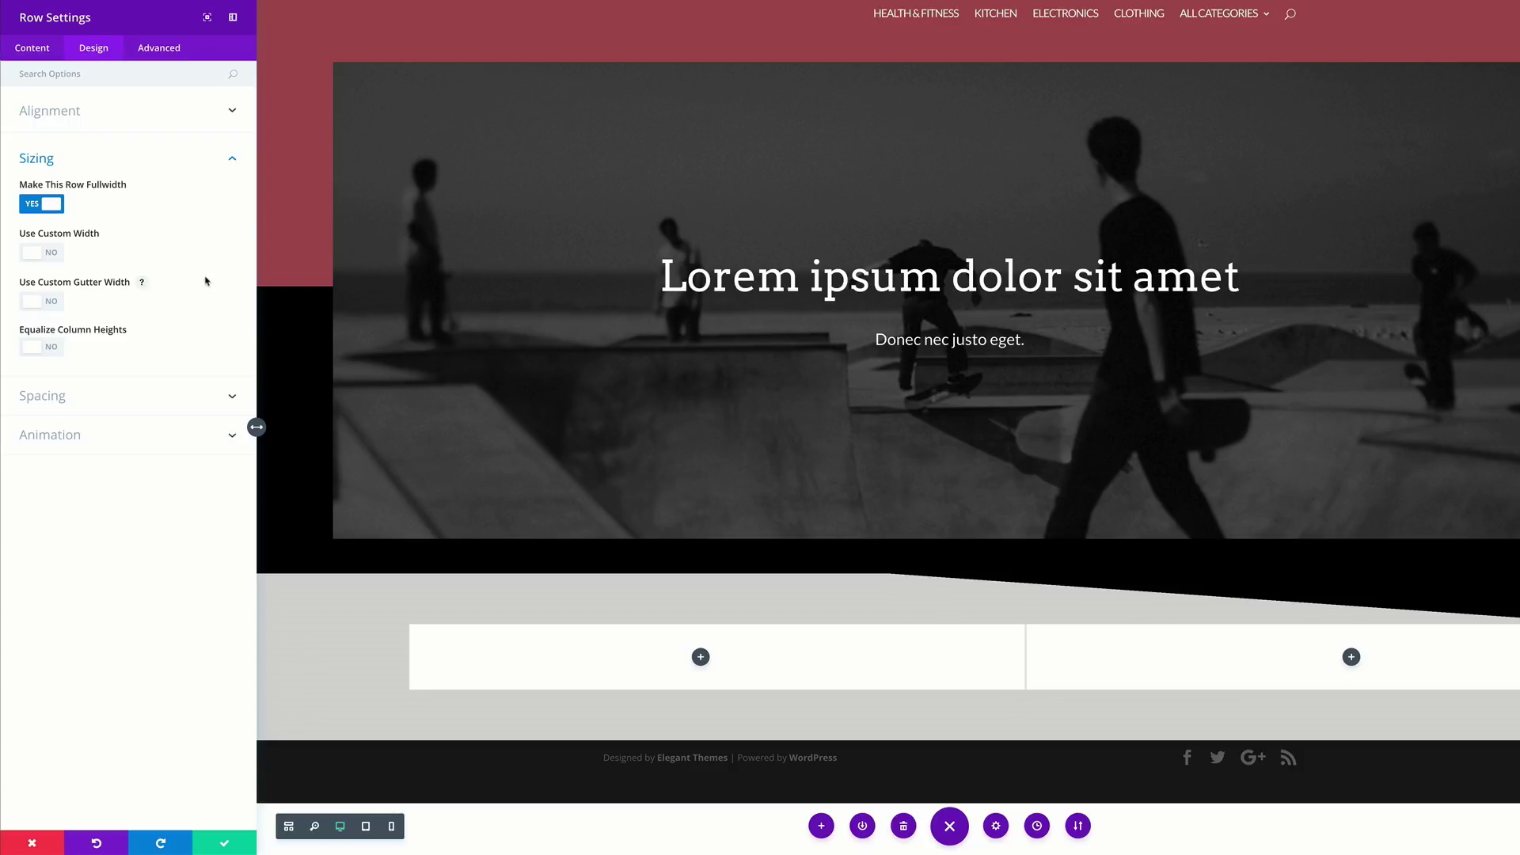
Set the row's top padding to 300px and column 2's padding to 35px top, right and left and 150px bottom; save the row.
click(57, 398)
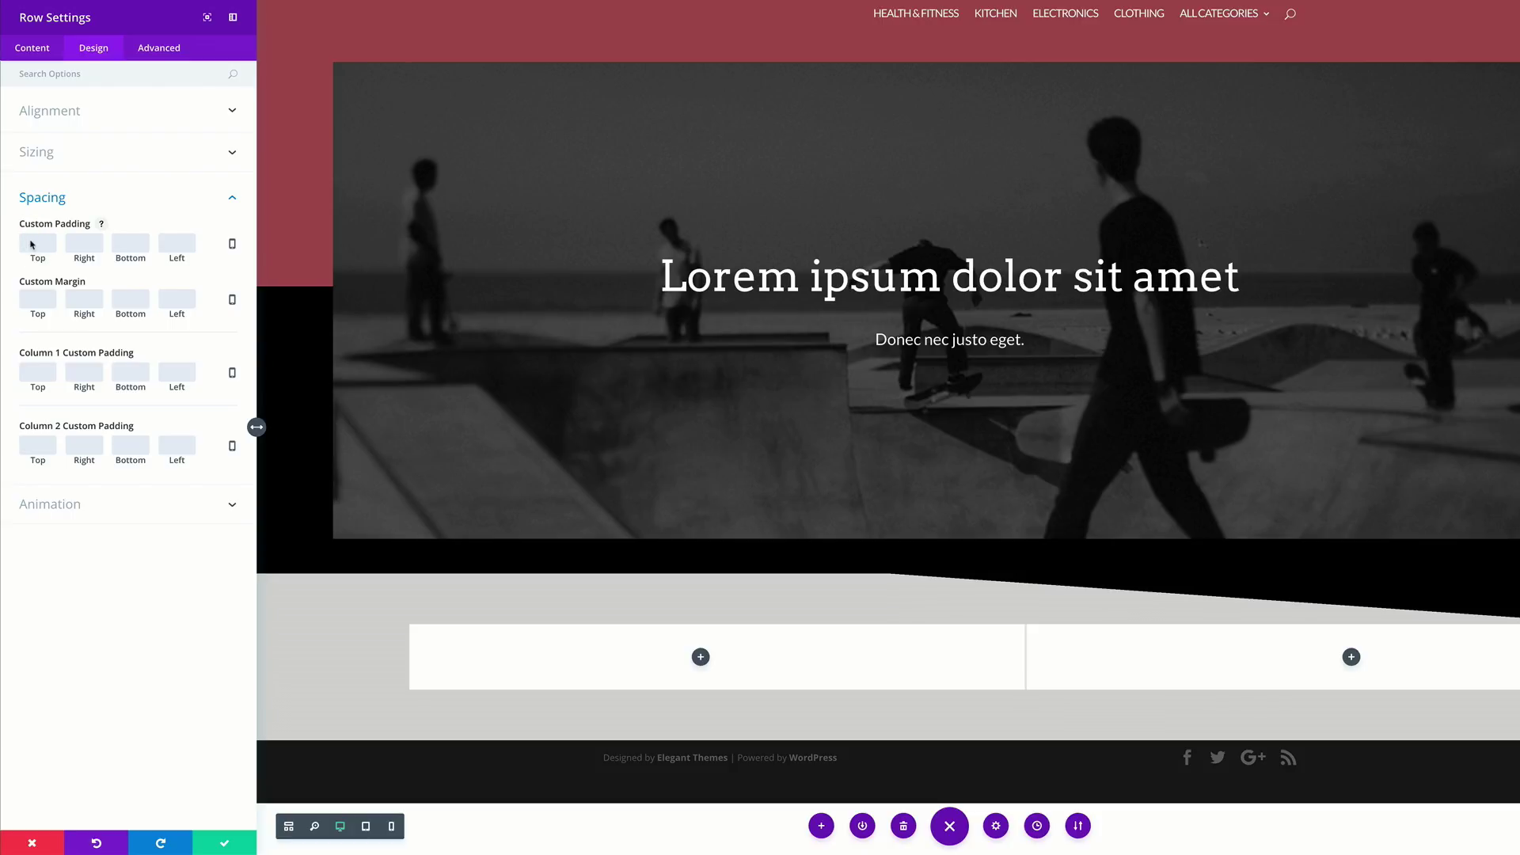
text(300px)
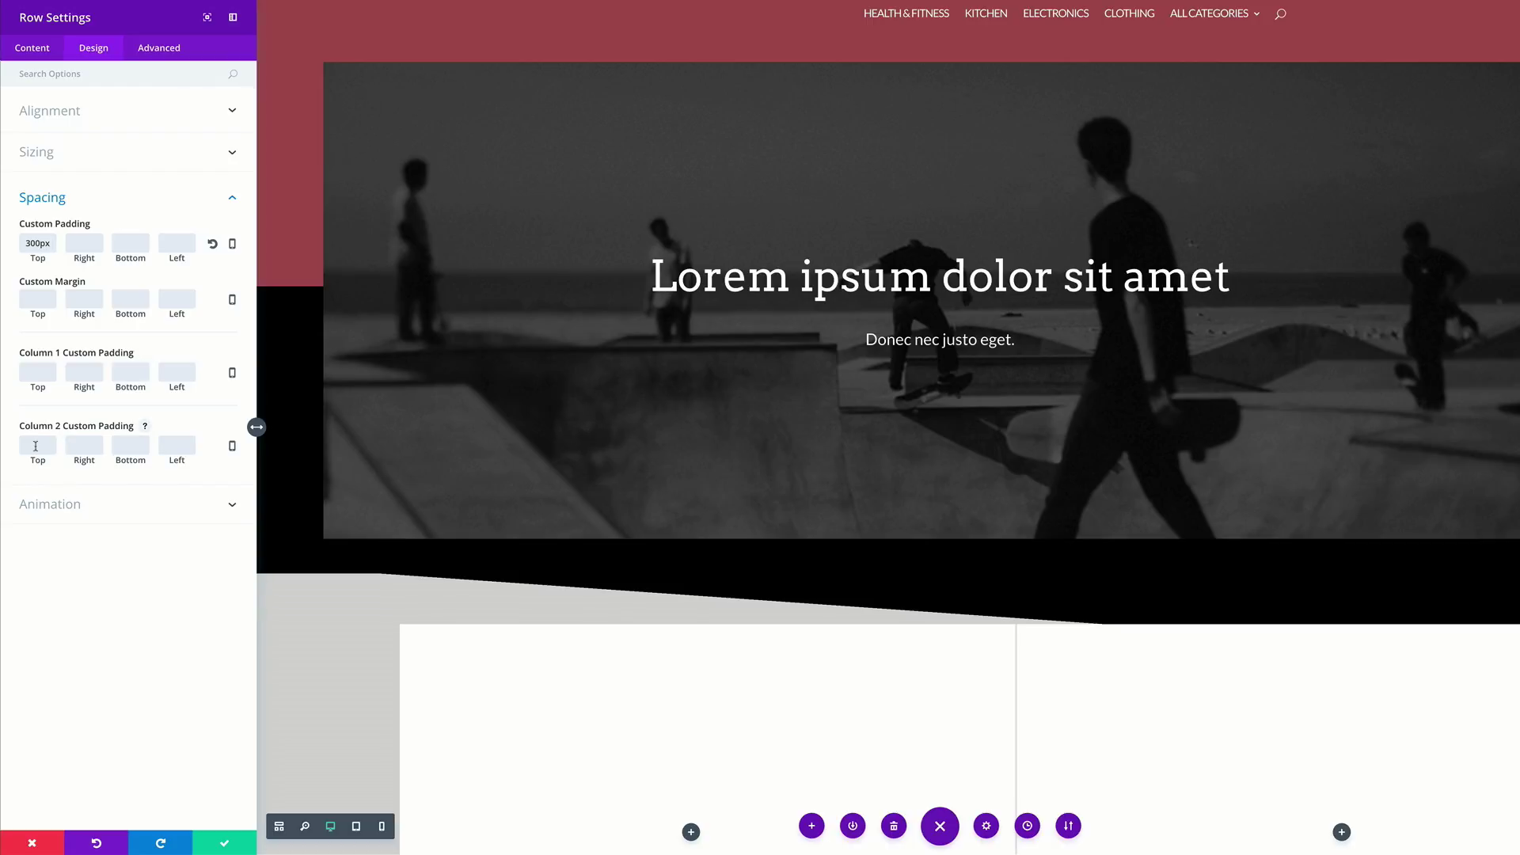
text(35)
key(Tab)
text(35)
key(Tab)
text(150)
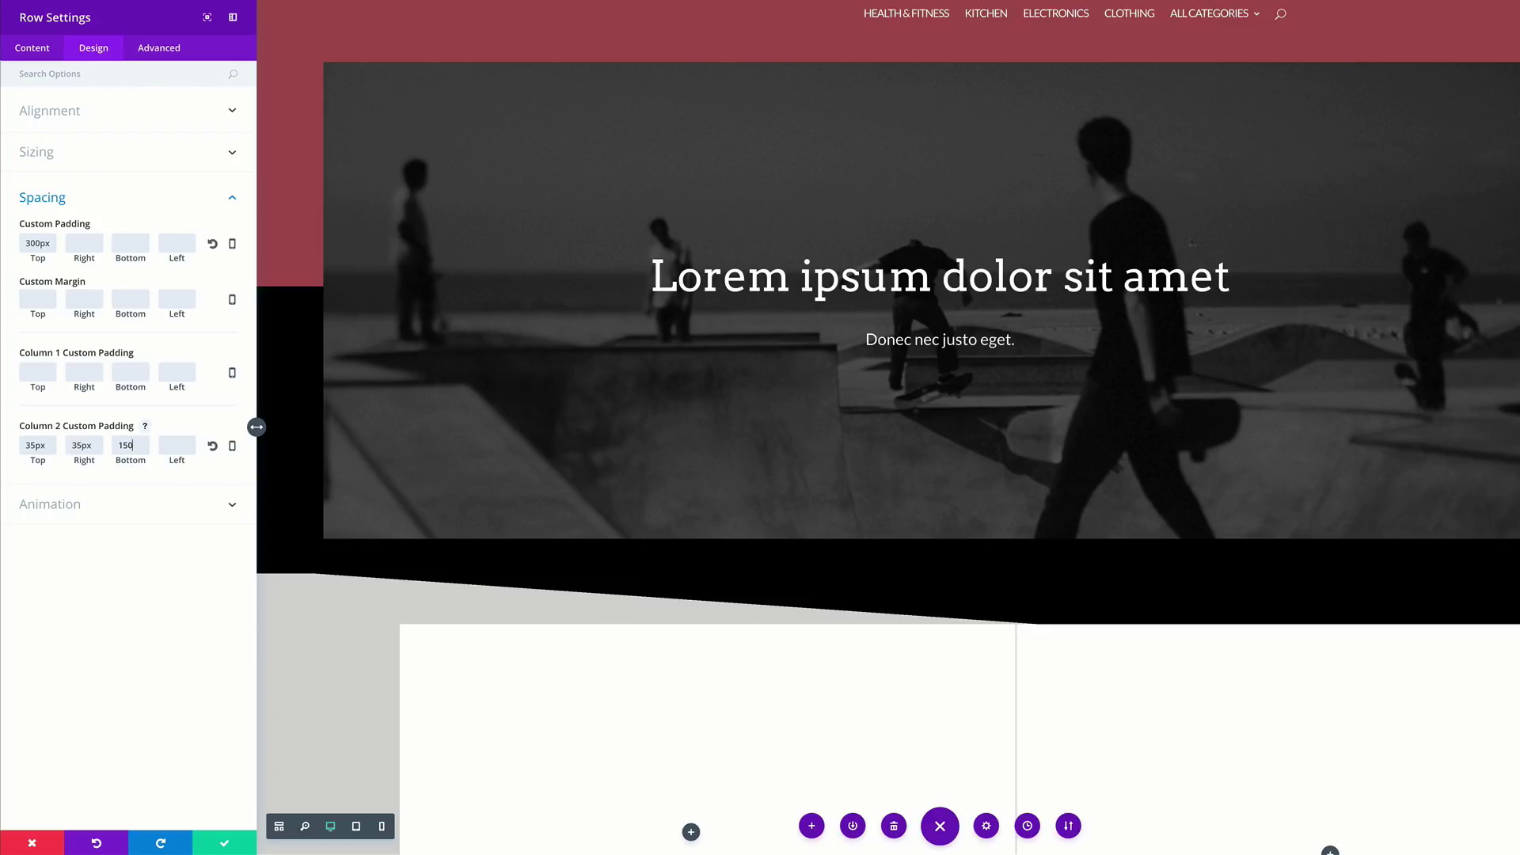
key(Tab)
text(35)
key(Tab)
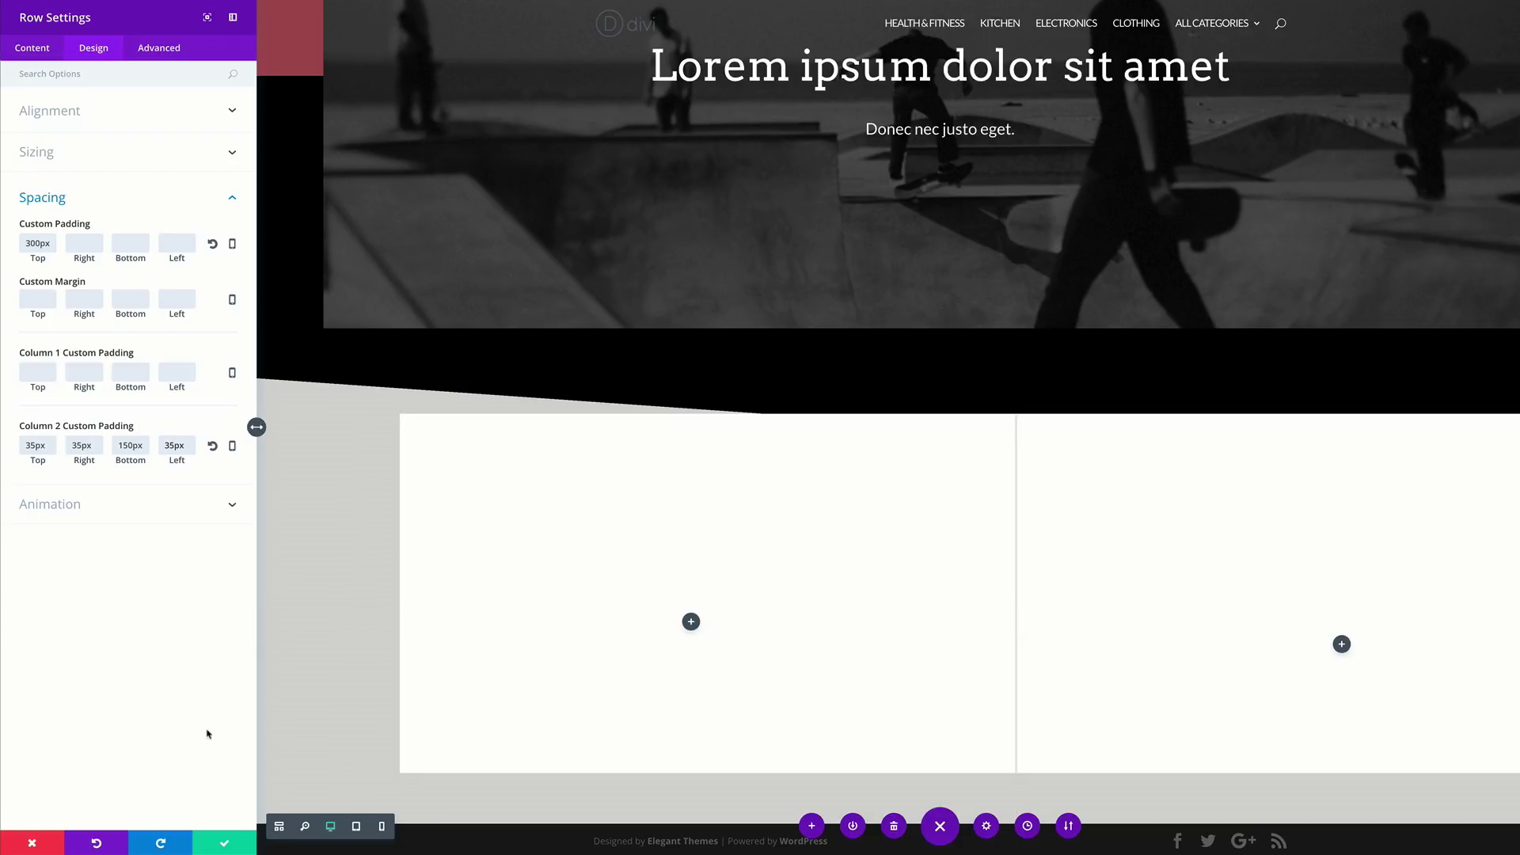
click(229, 846)
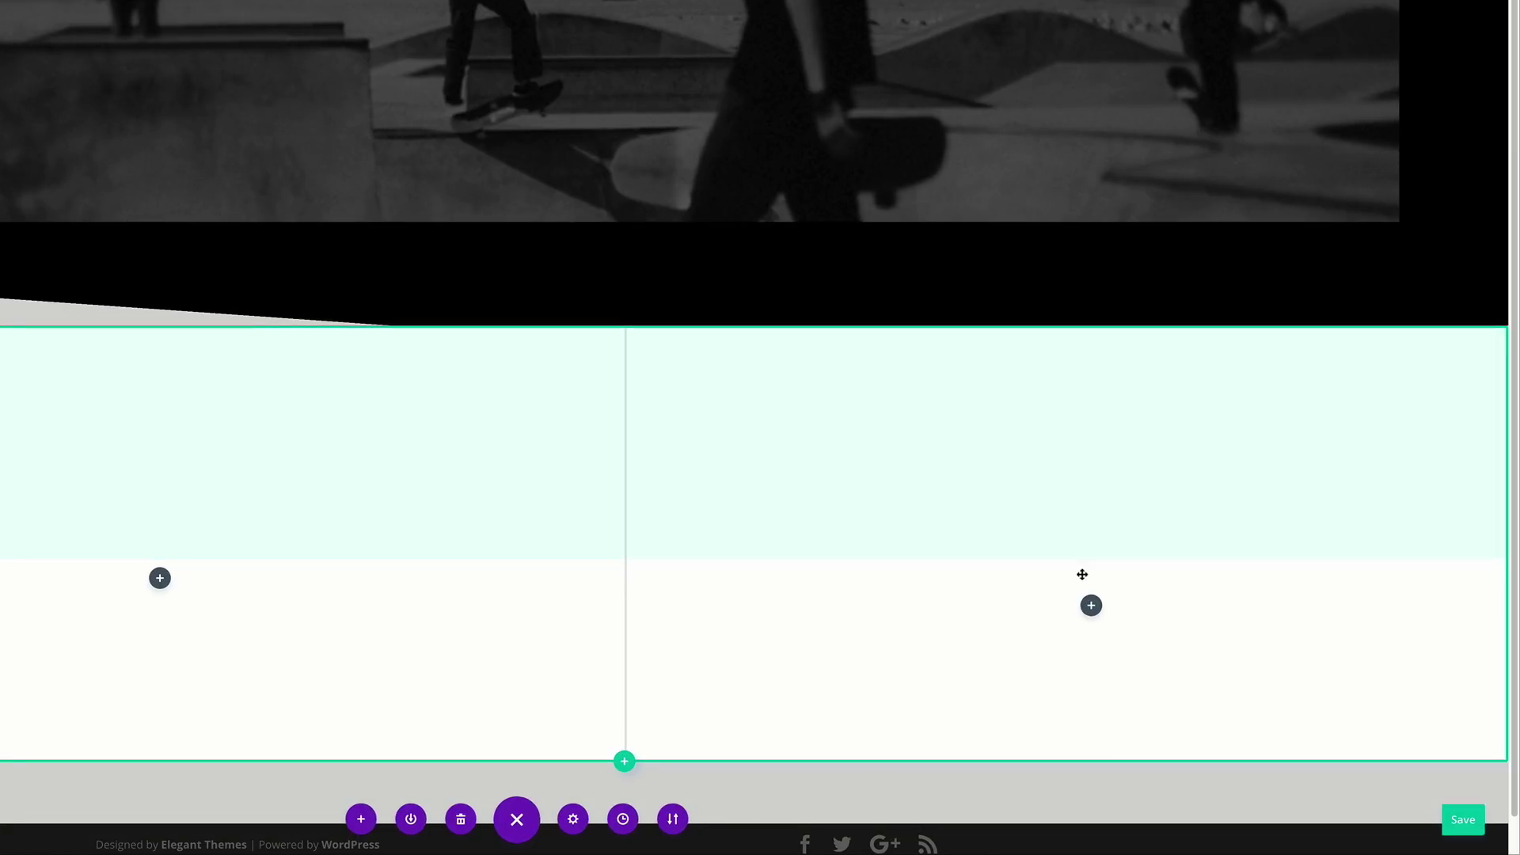
Insert a Divider module in the second column of the white row, make the divider visible and color it white, ffffff.
click(1090, 604)
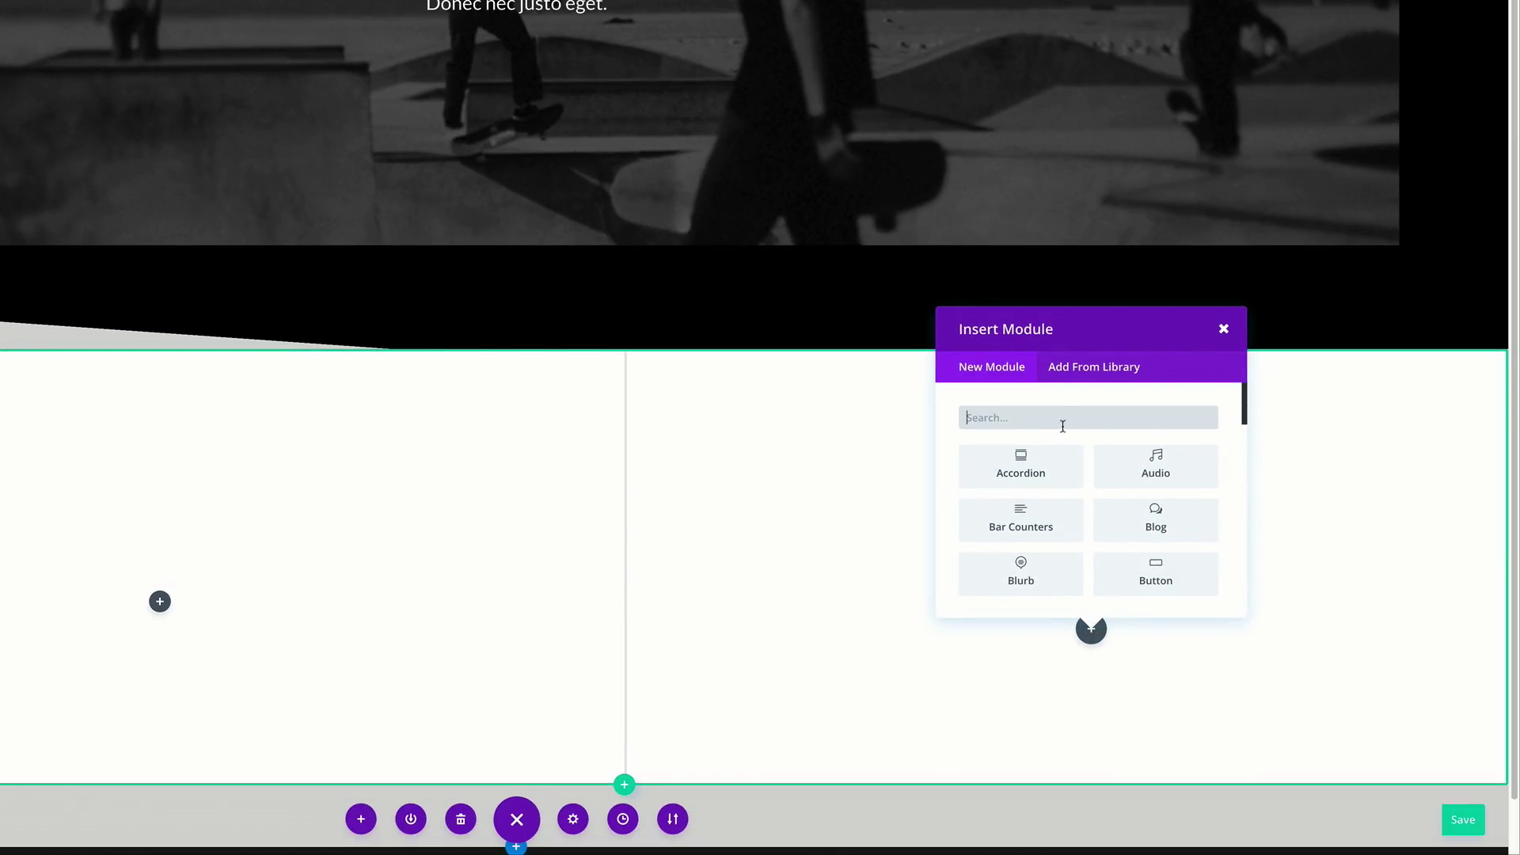
key(Escape)
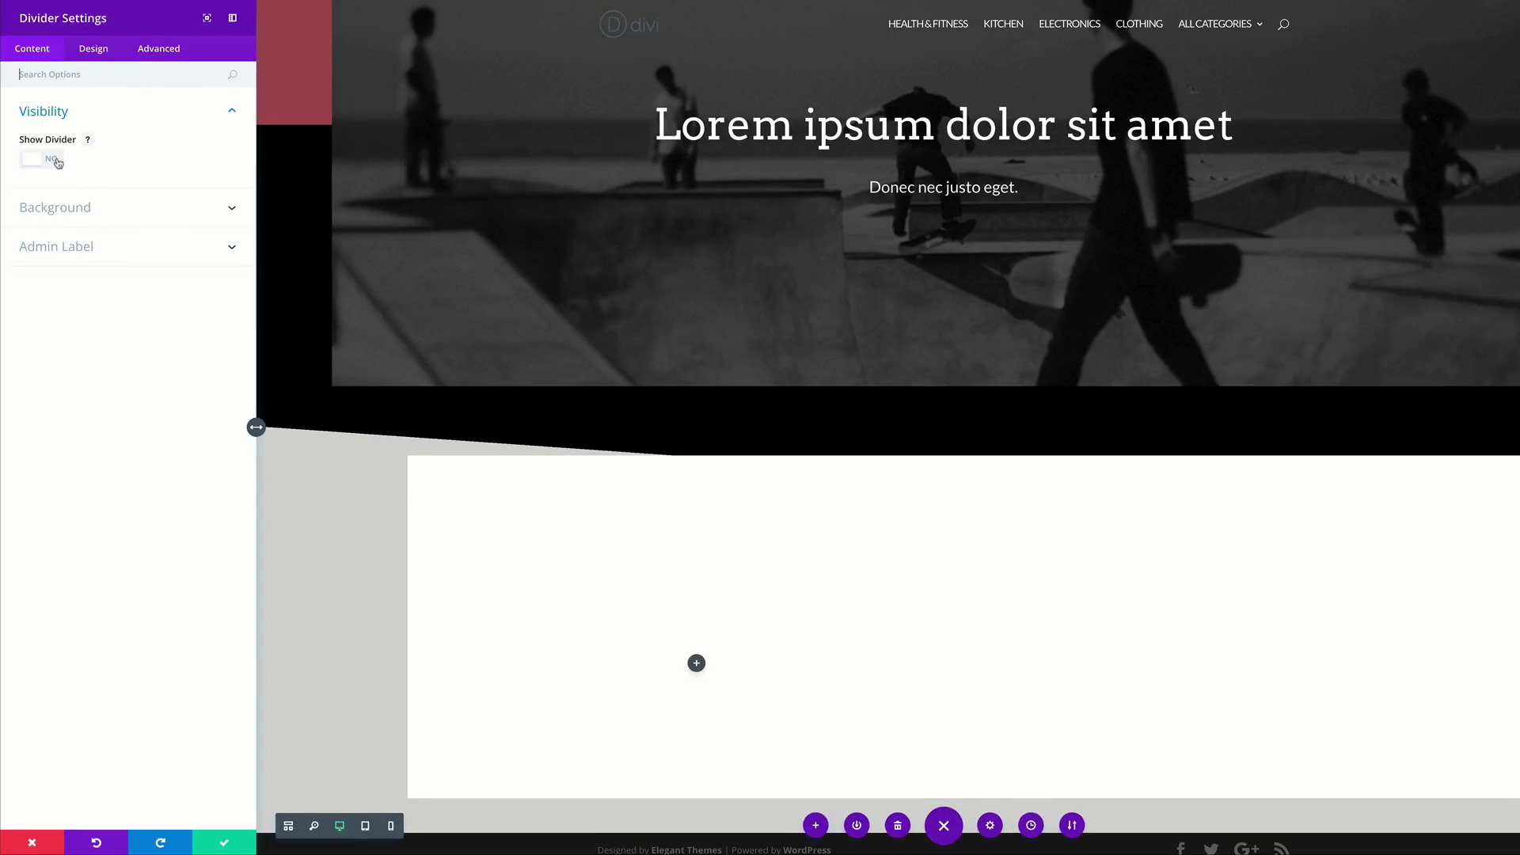
click(57, 163)
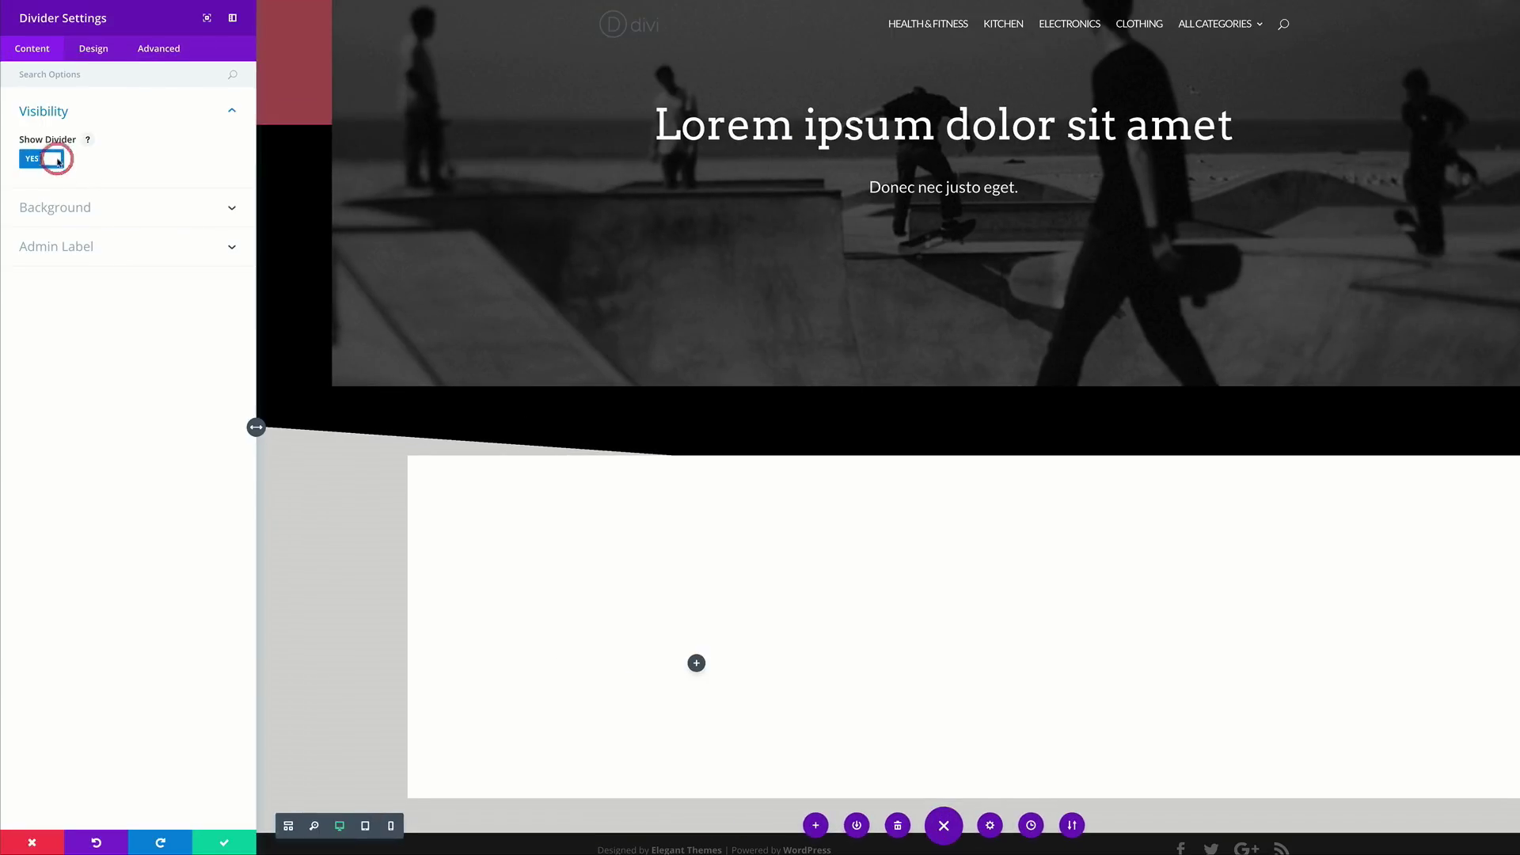
click(96, 50)
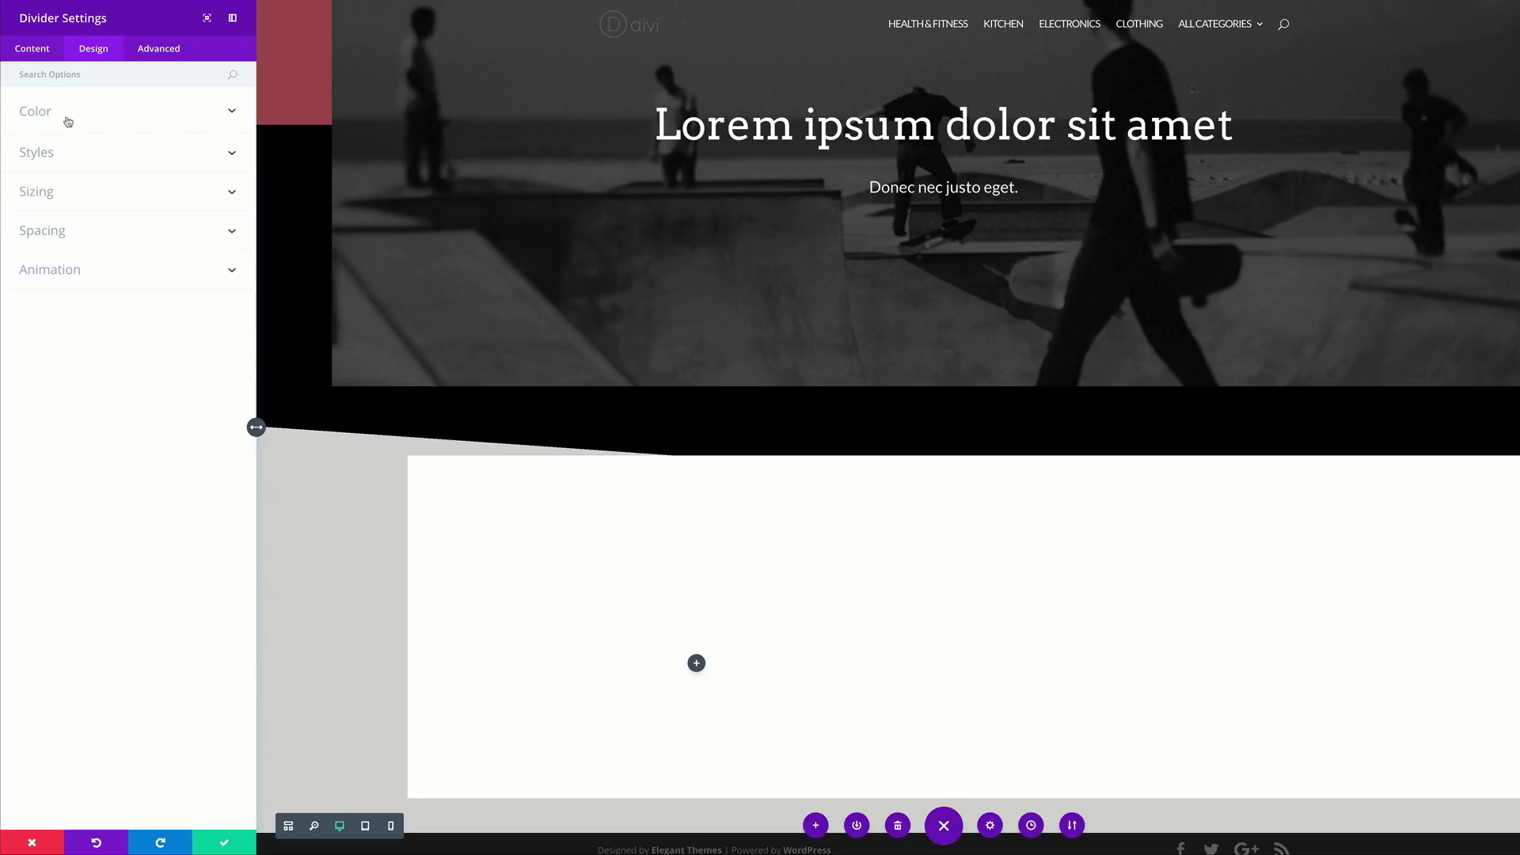
click(35, 117)
click(42, 164)
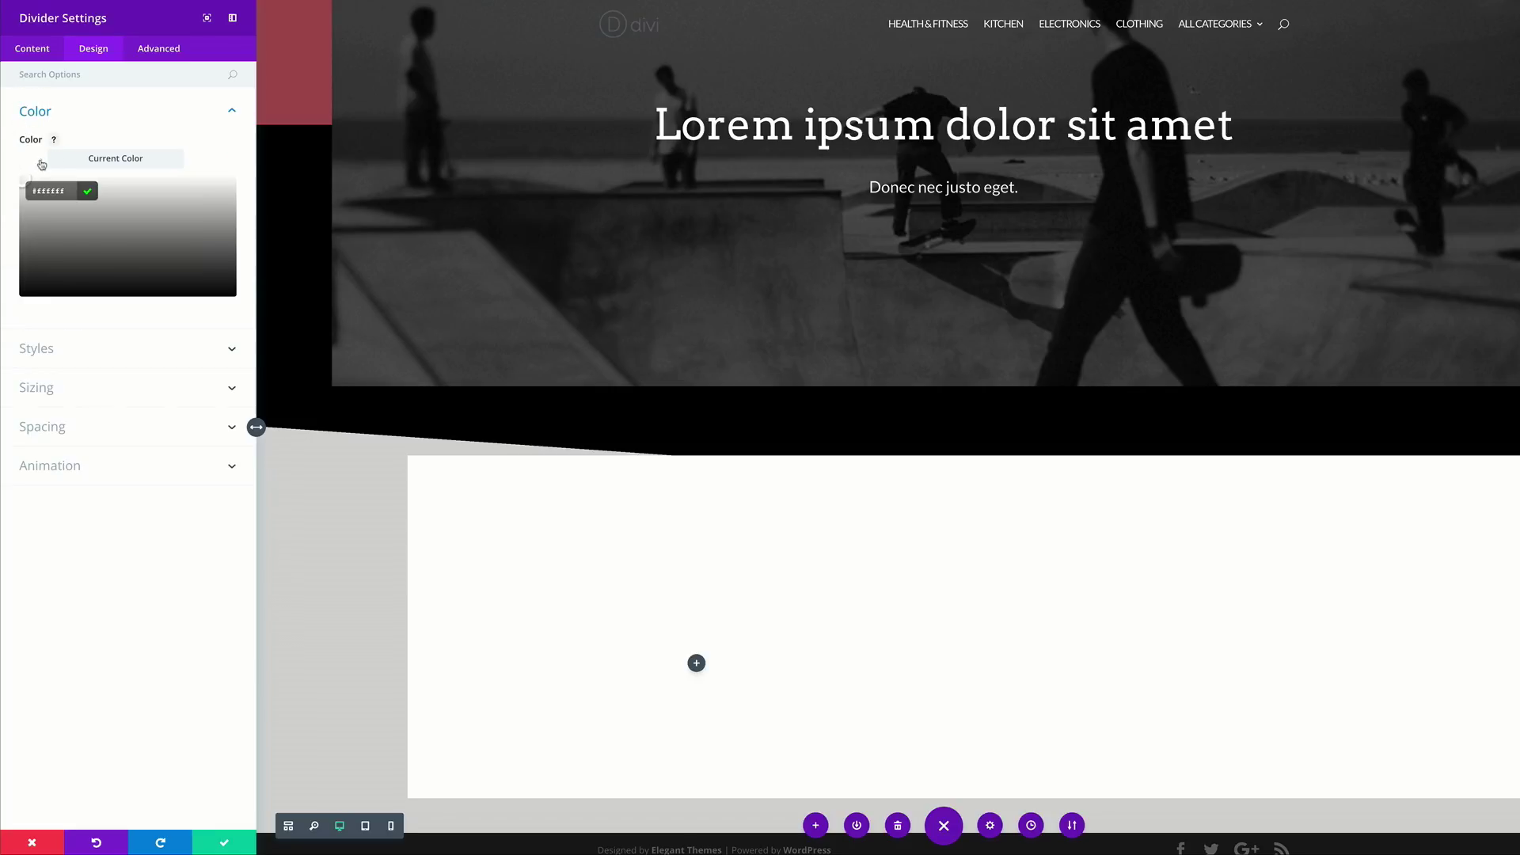
Size the divider with a 3px weight, 0px height and 20px width, align it right, and save the module.
click(78, 350)
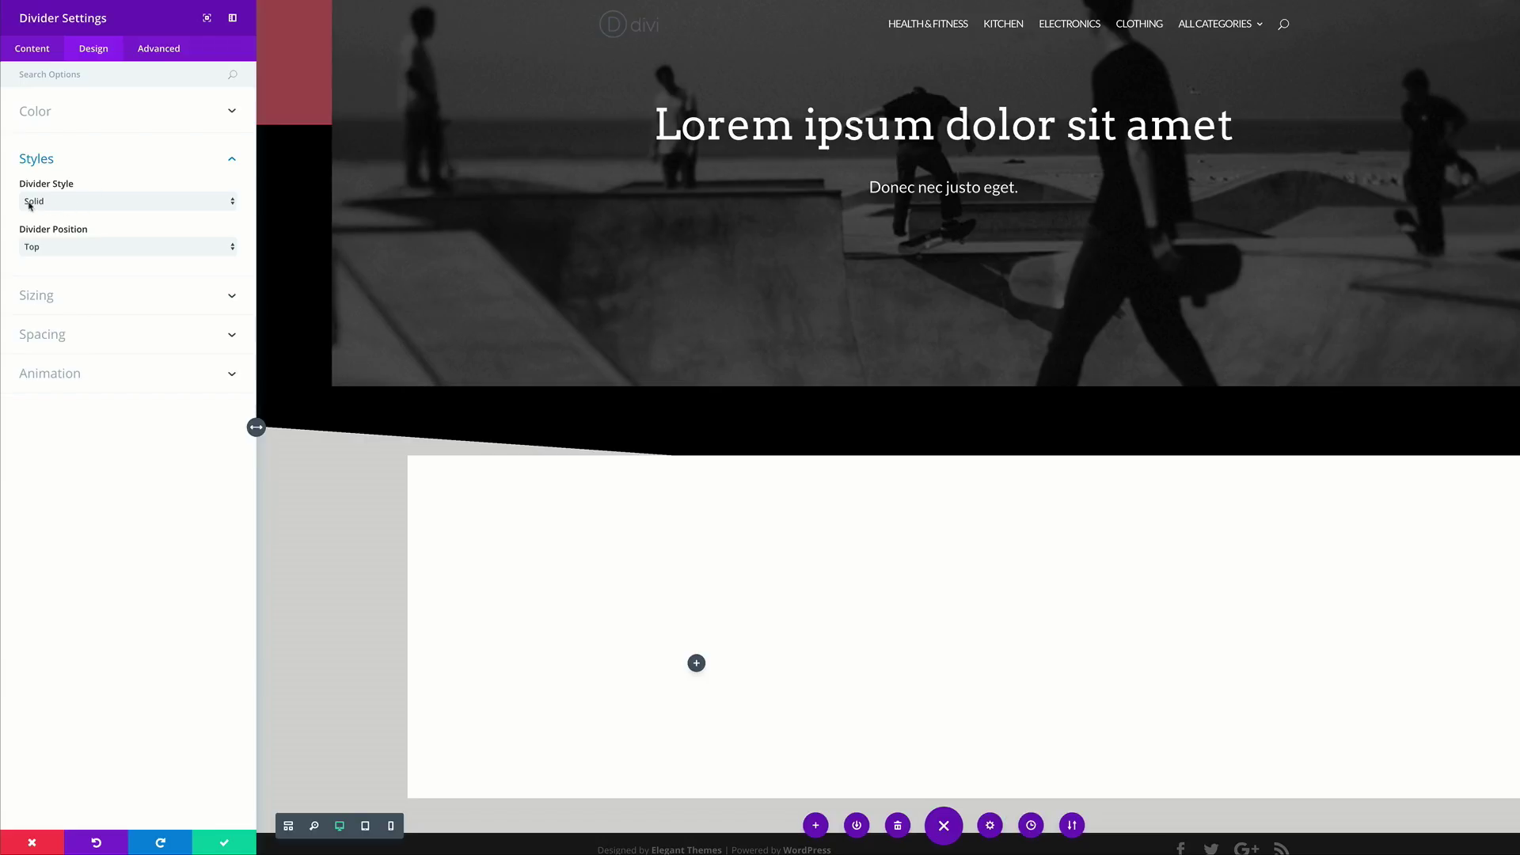
click(74, 298)
drag(27, 242, 28, 241)
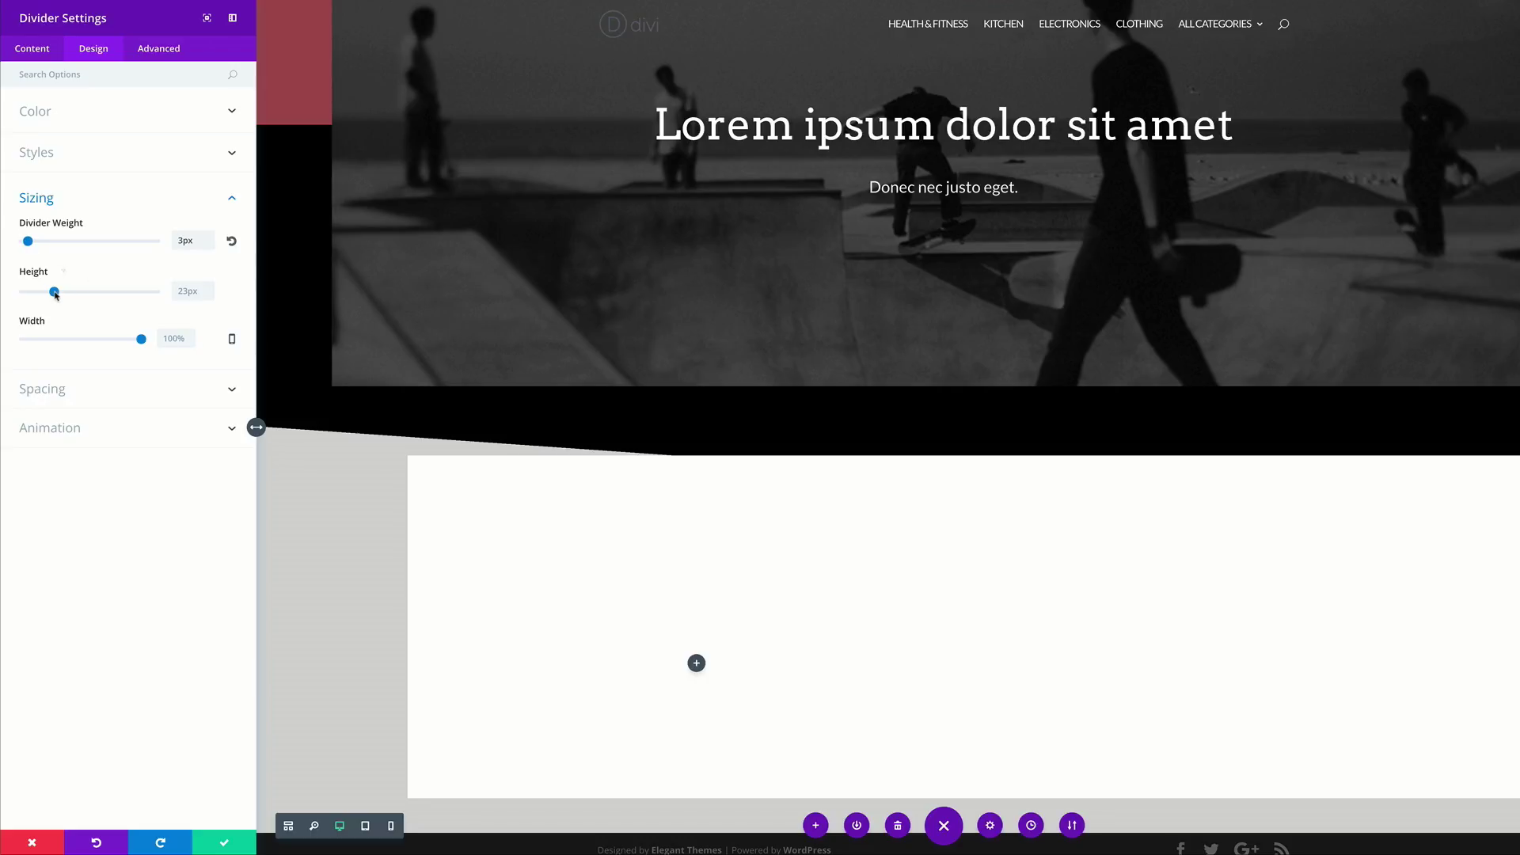
drag(54, 292, 2, 295)
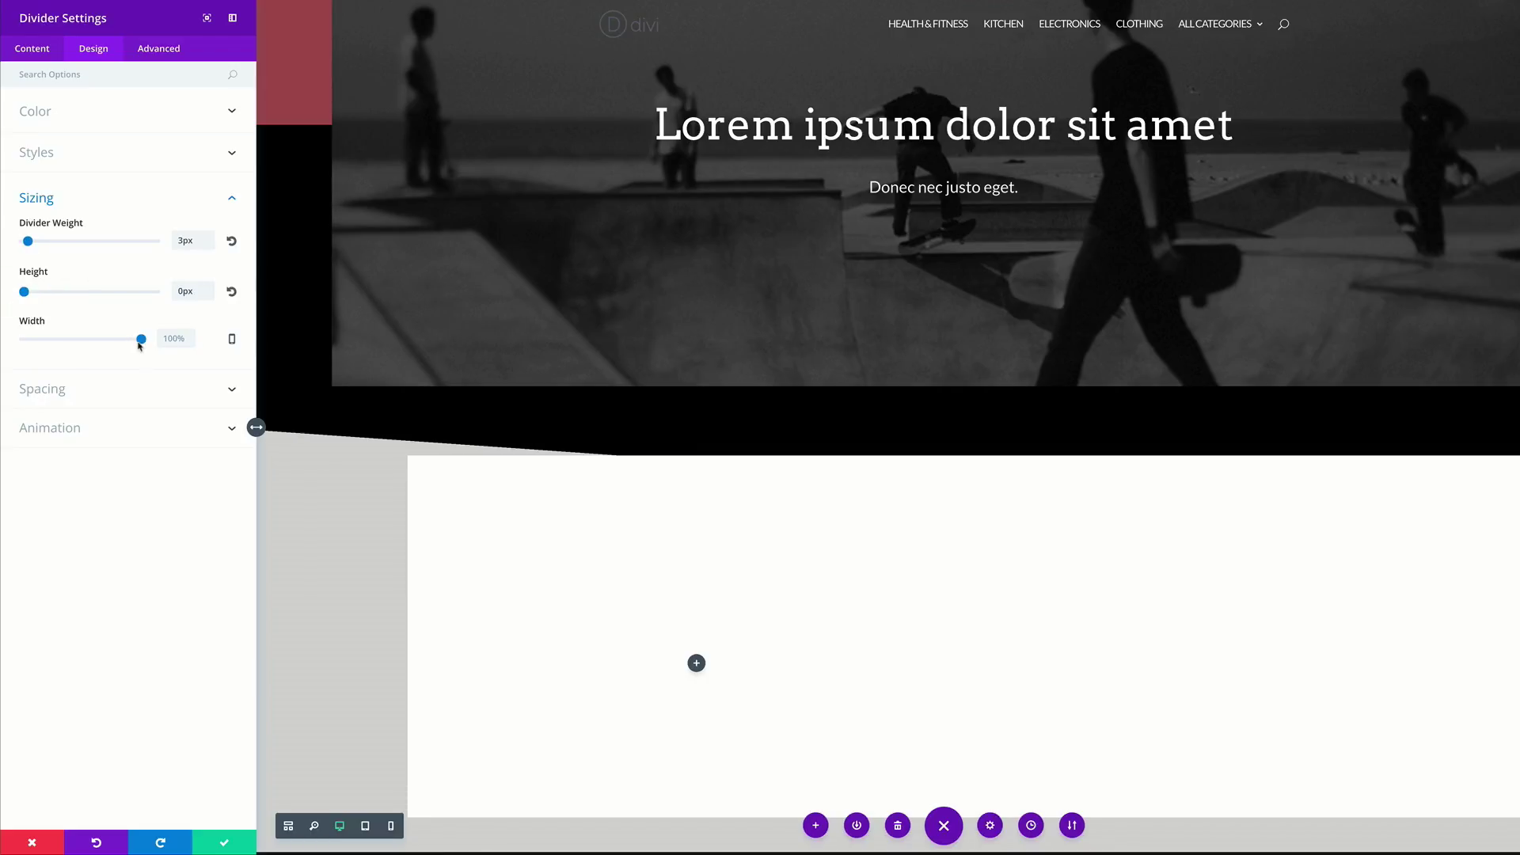
click(169, 340)
text(20px)
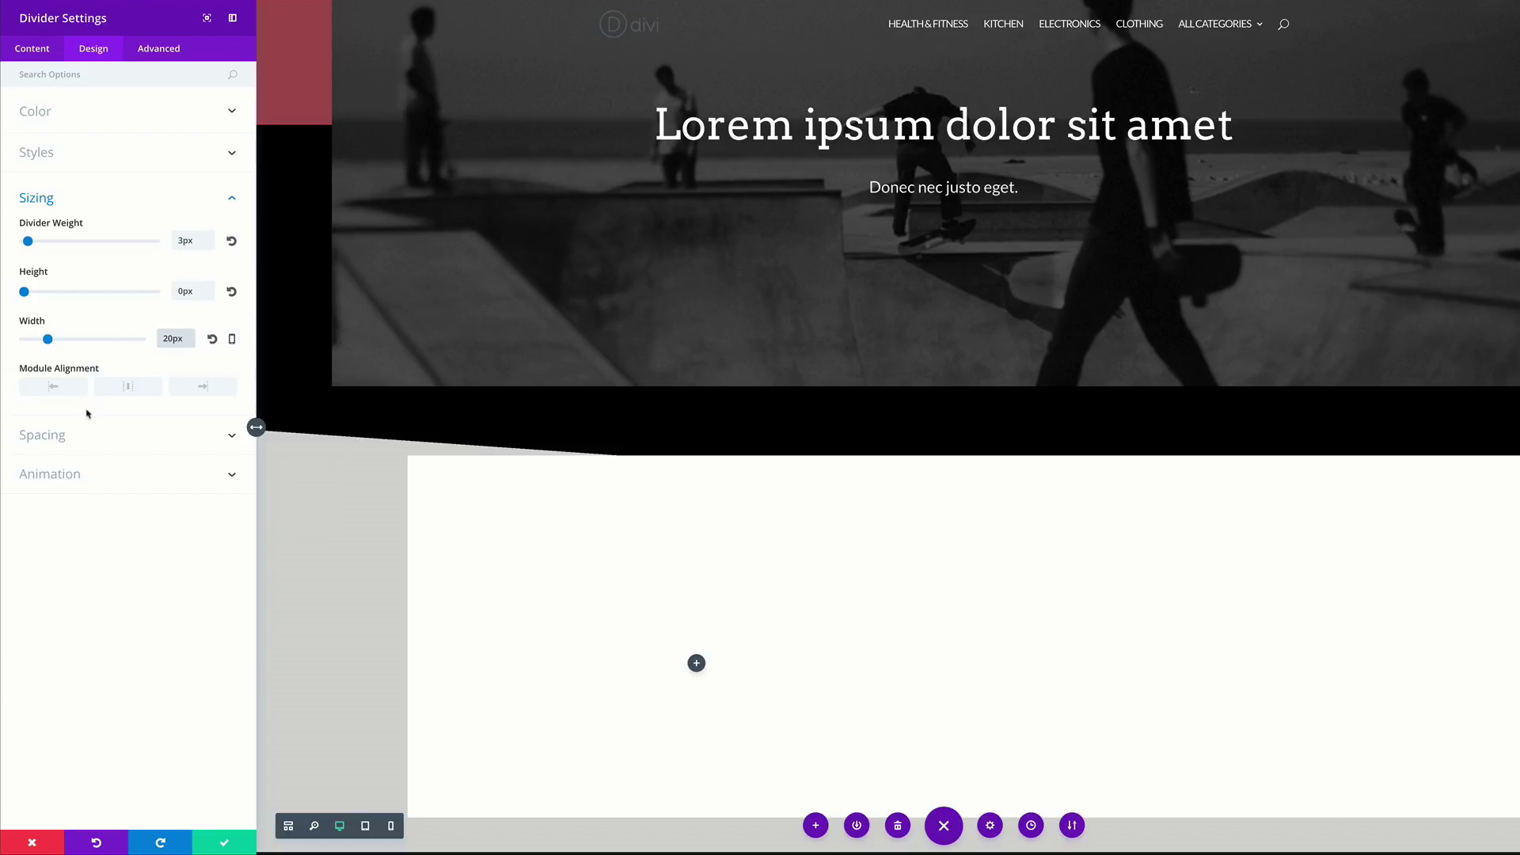
click(209, 391)
click(226, 843)
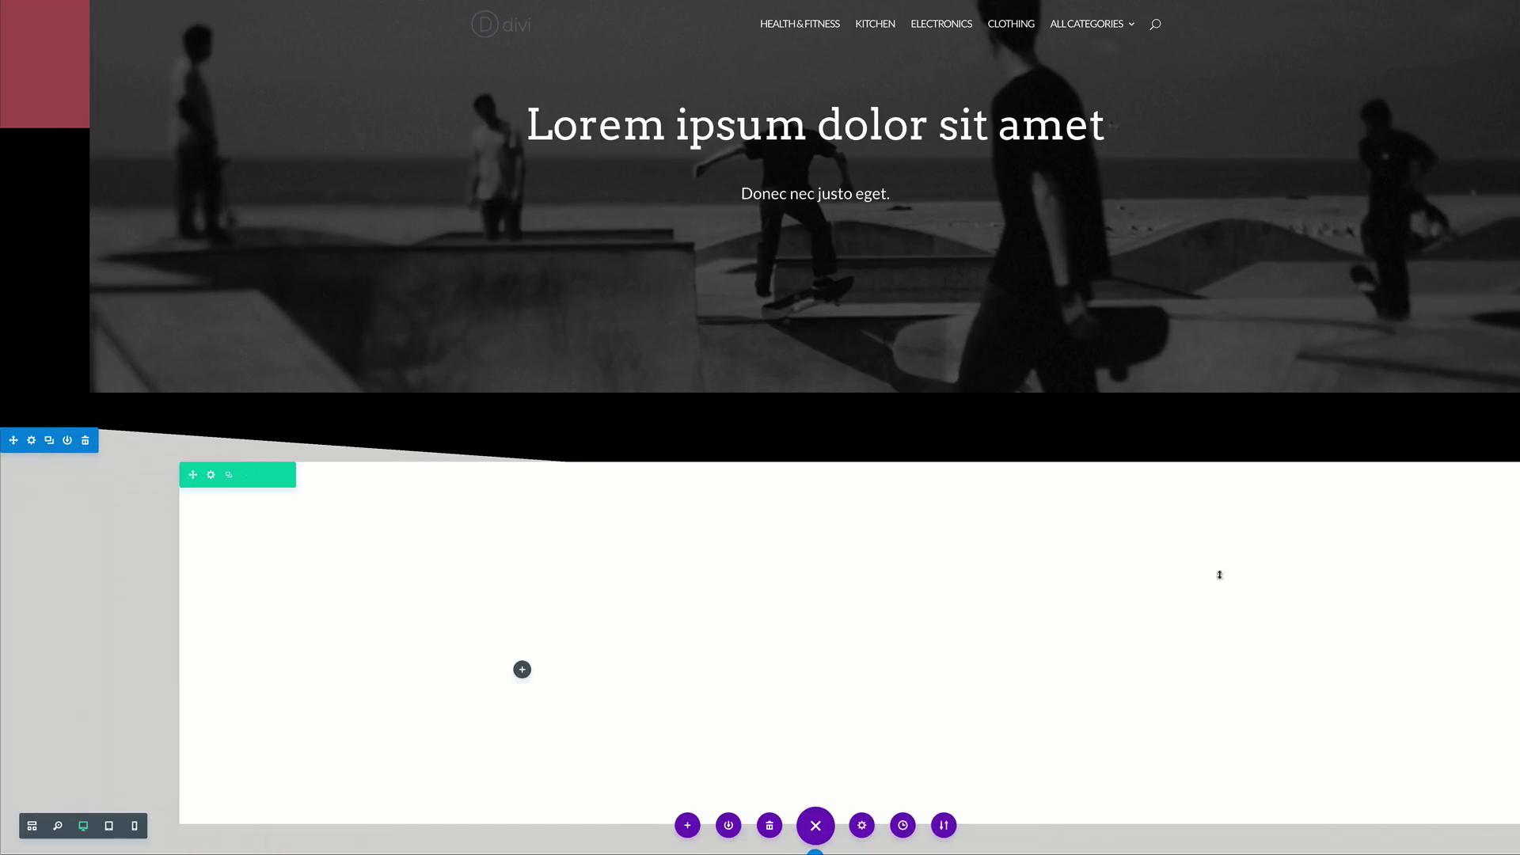
Switch to wireframe view and insert a Text module below the divider in the second column.
scroll(832, 439, up, 2)
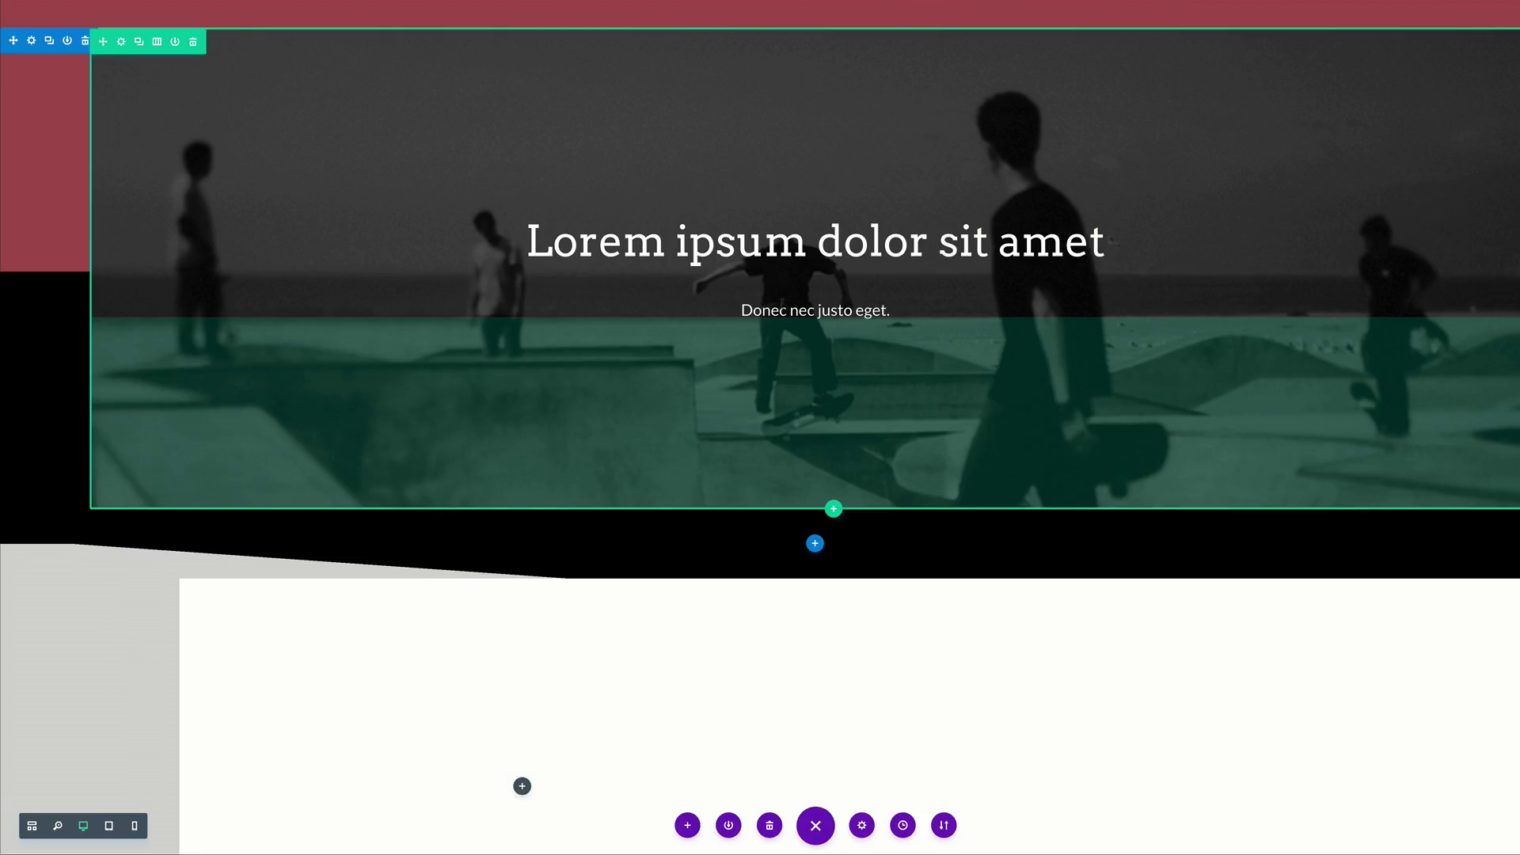
scroll(563, 420, up, 1)
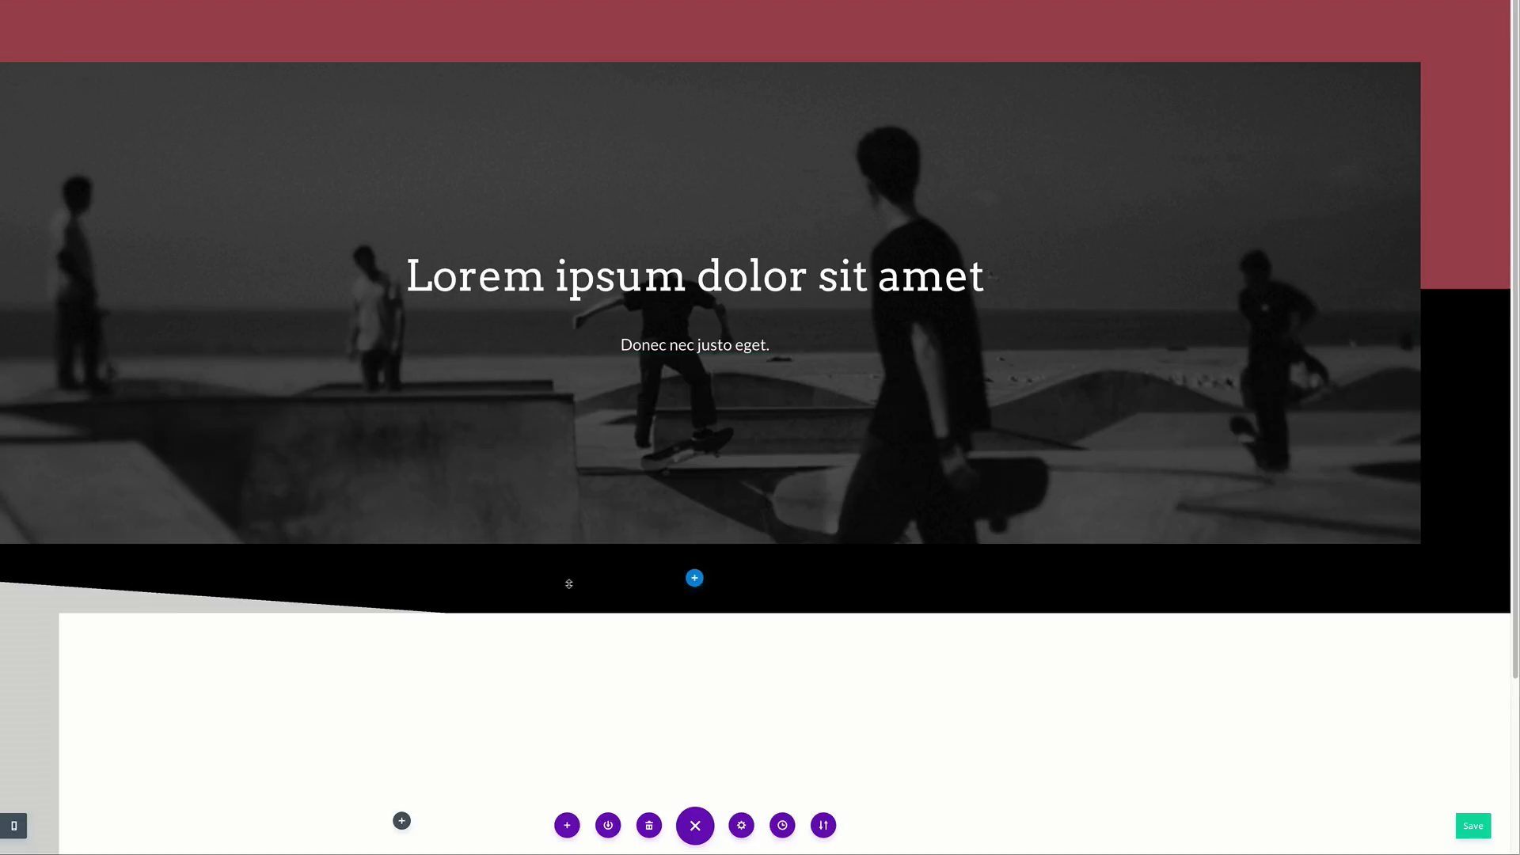
scroll(586, 689, down, 3)
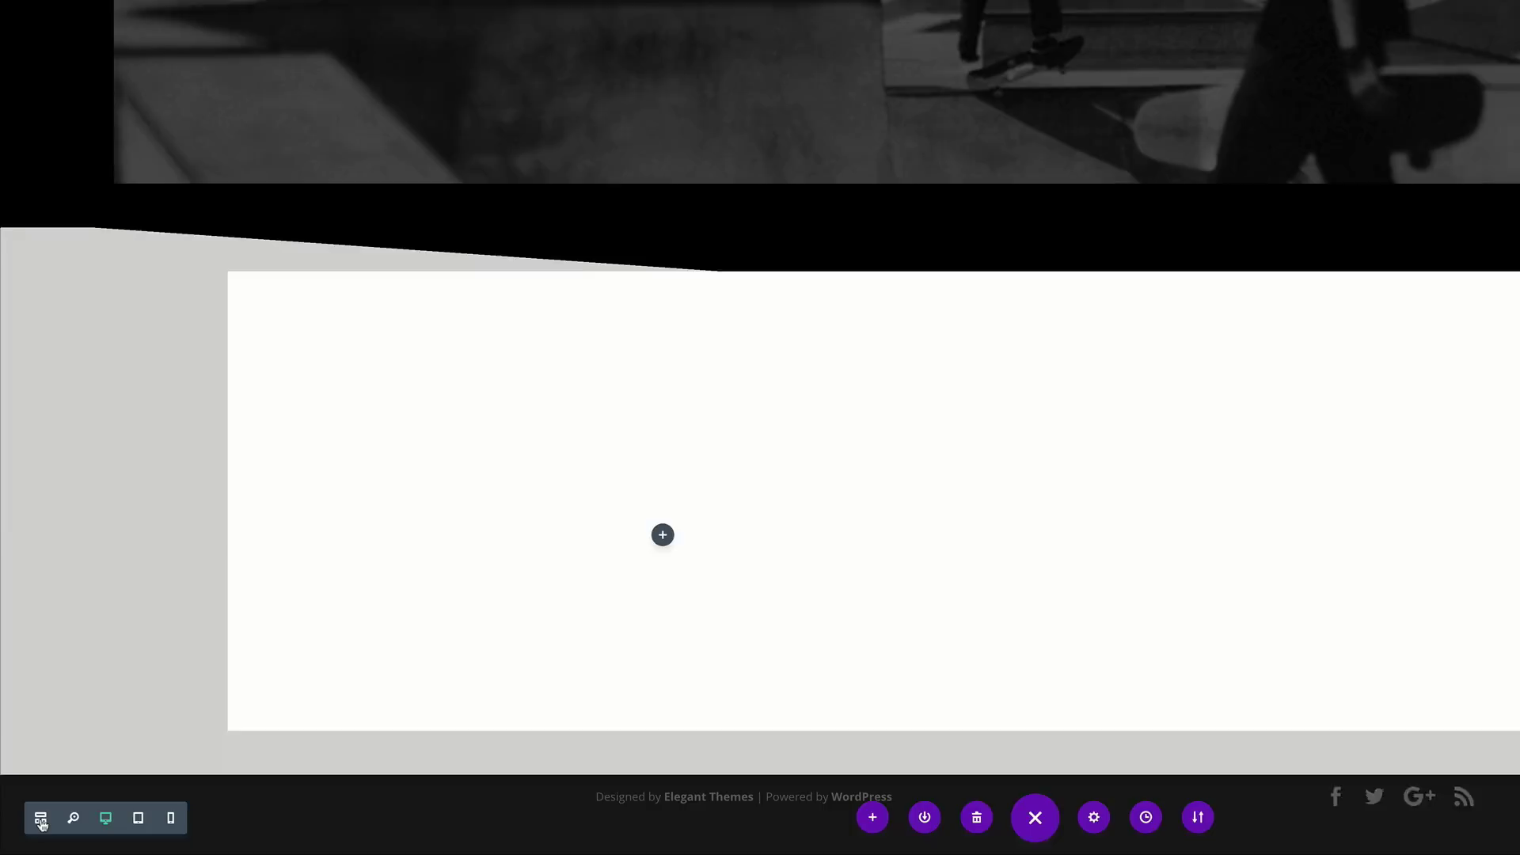
click(42, 817)
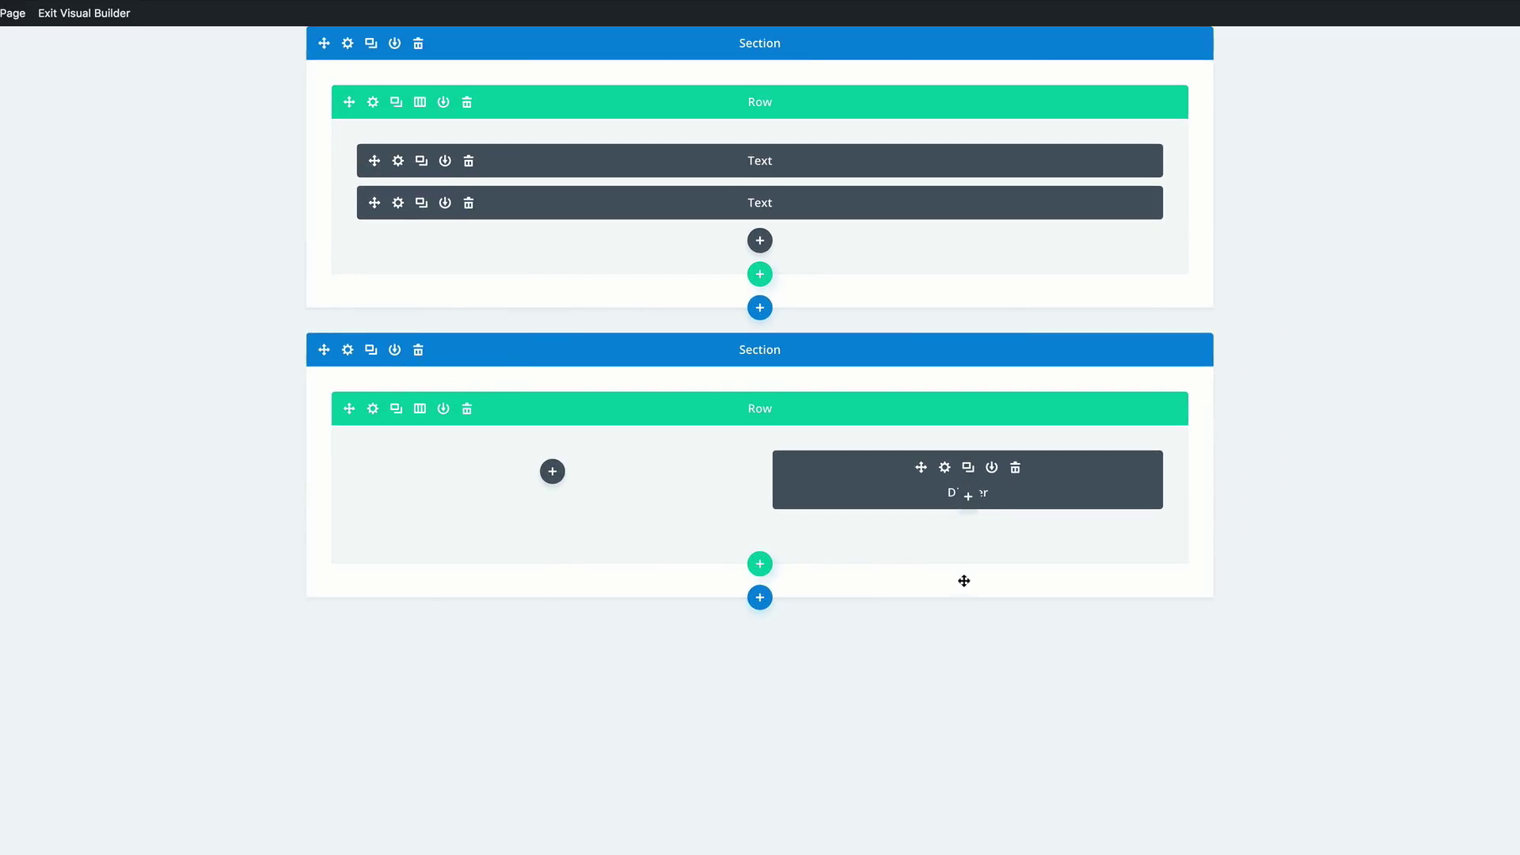
click(968, 500)
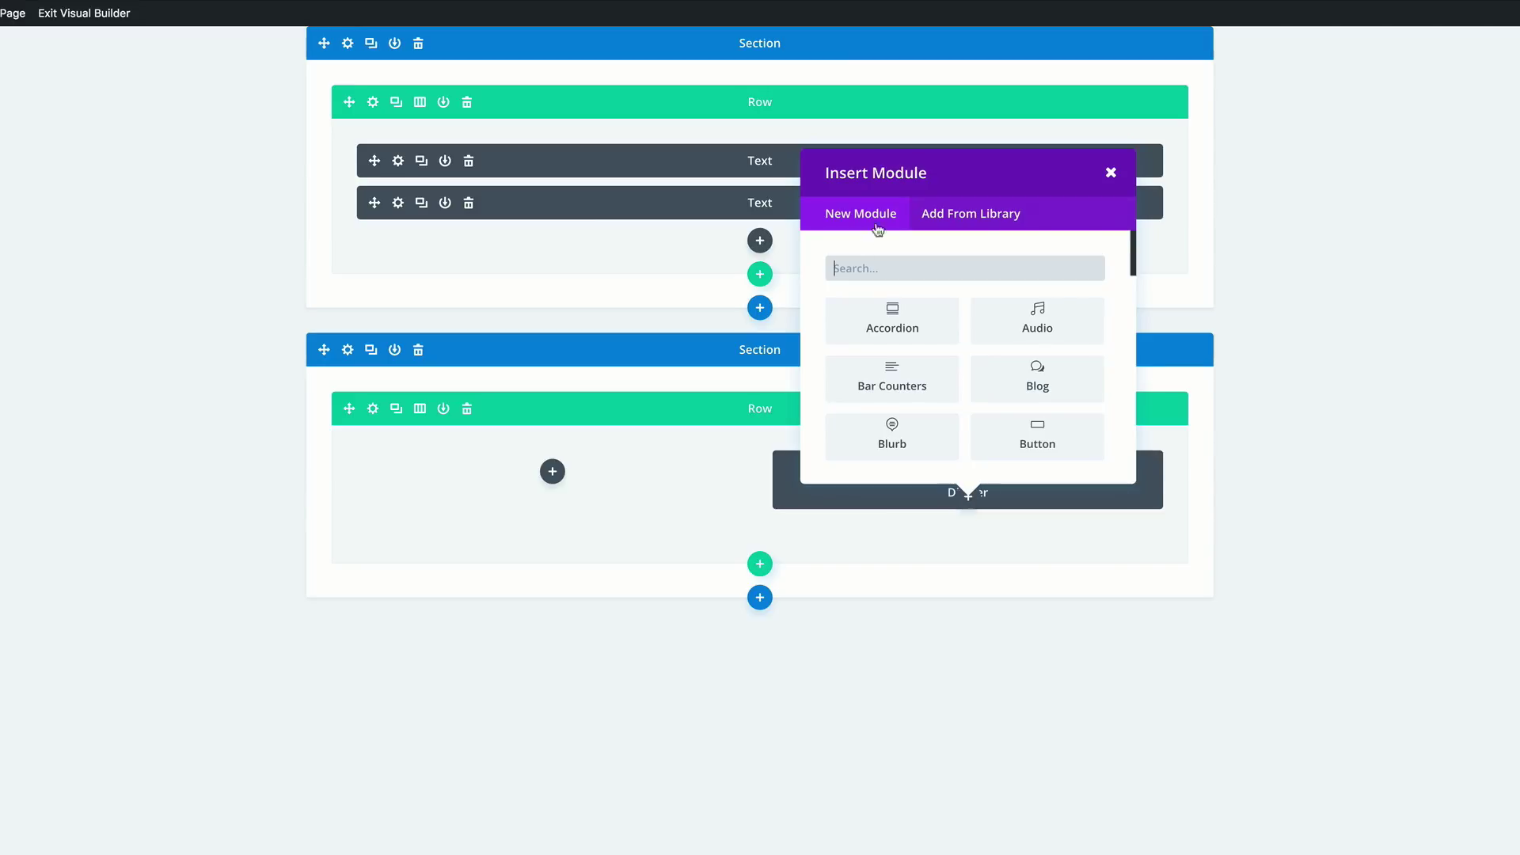
click(875, 268)
text(text)
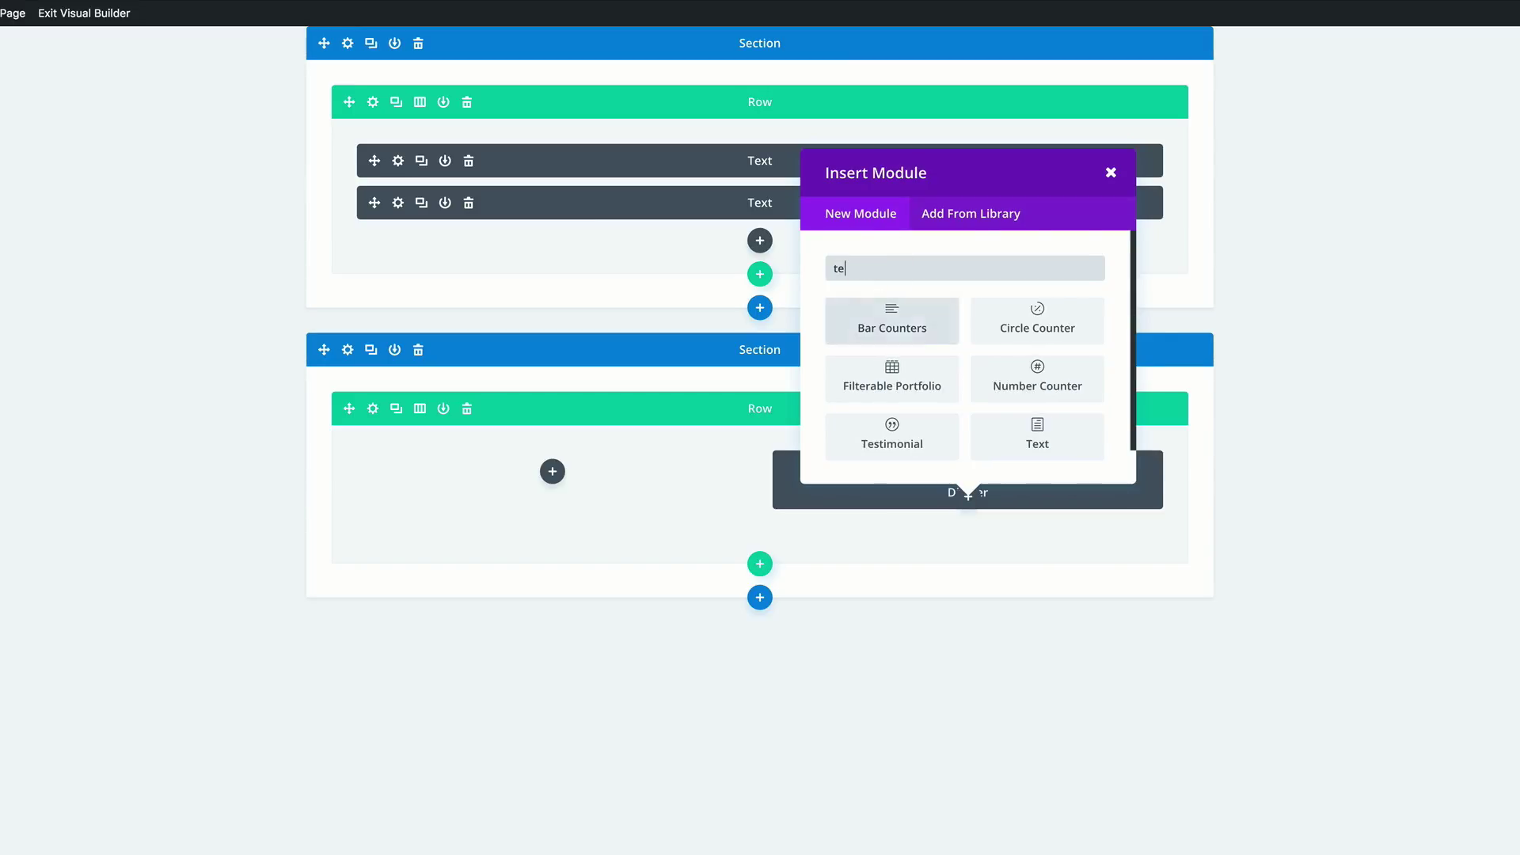
click(893, 320)
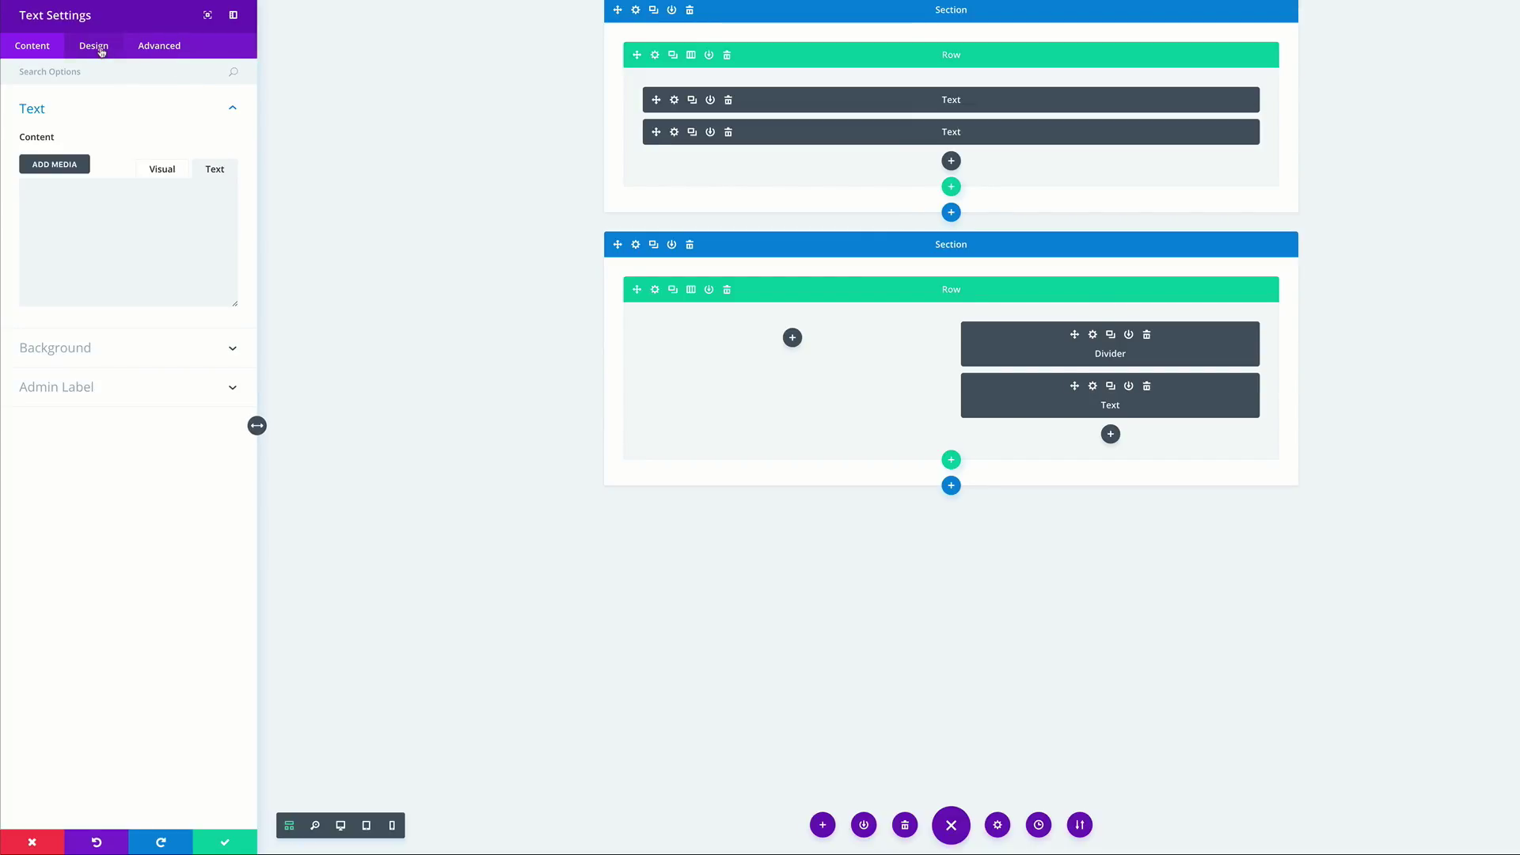
Set the new text module's font to Arvo at 30px and choose a text color.
click(102, 51)
click(76, 113)
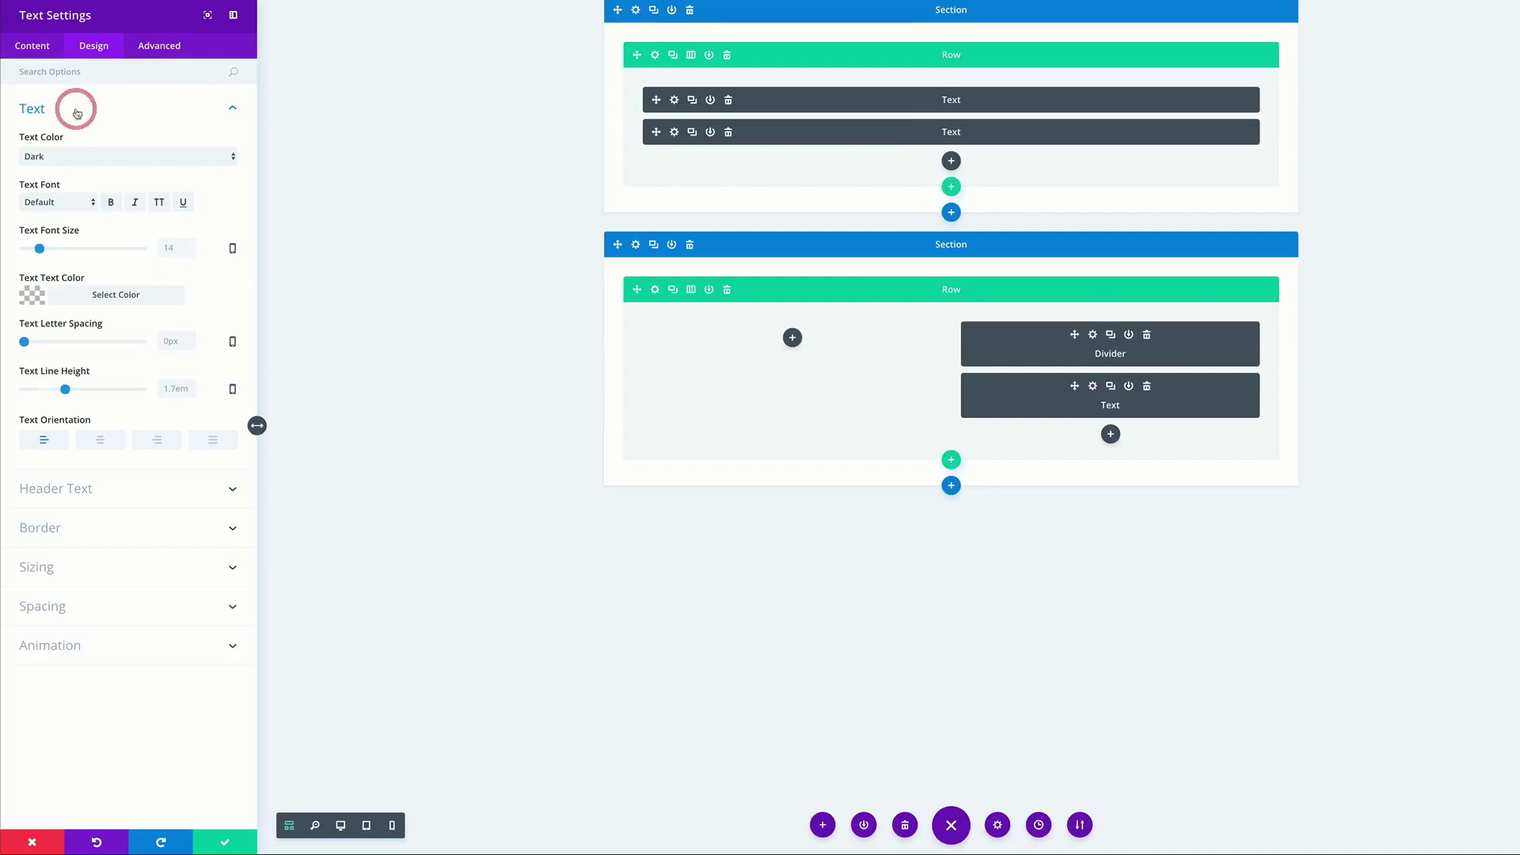
click(65, 201)
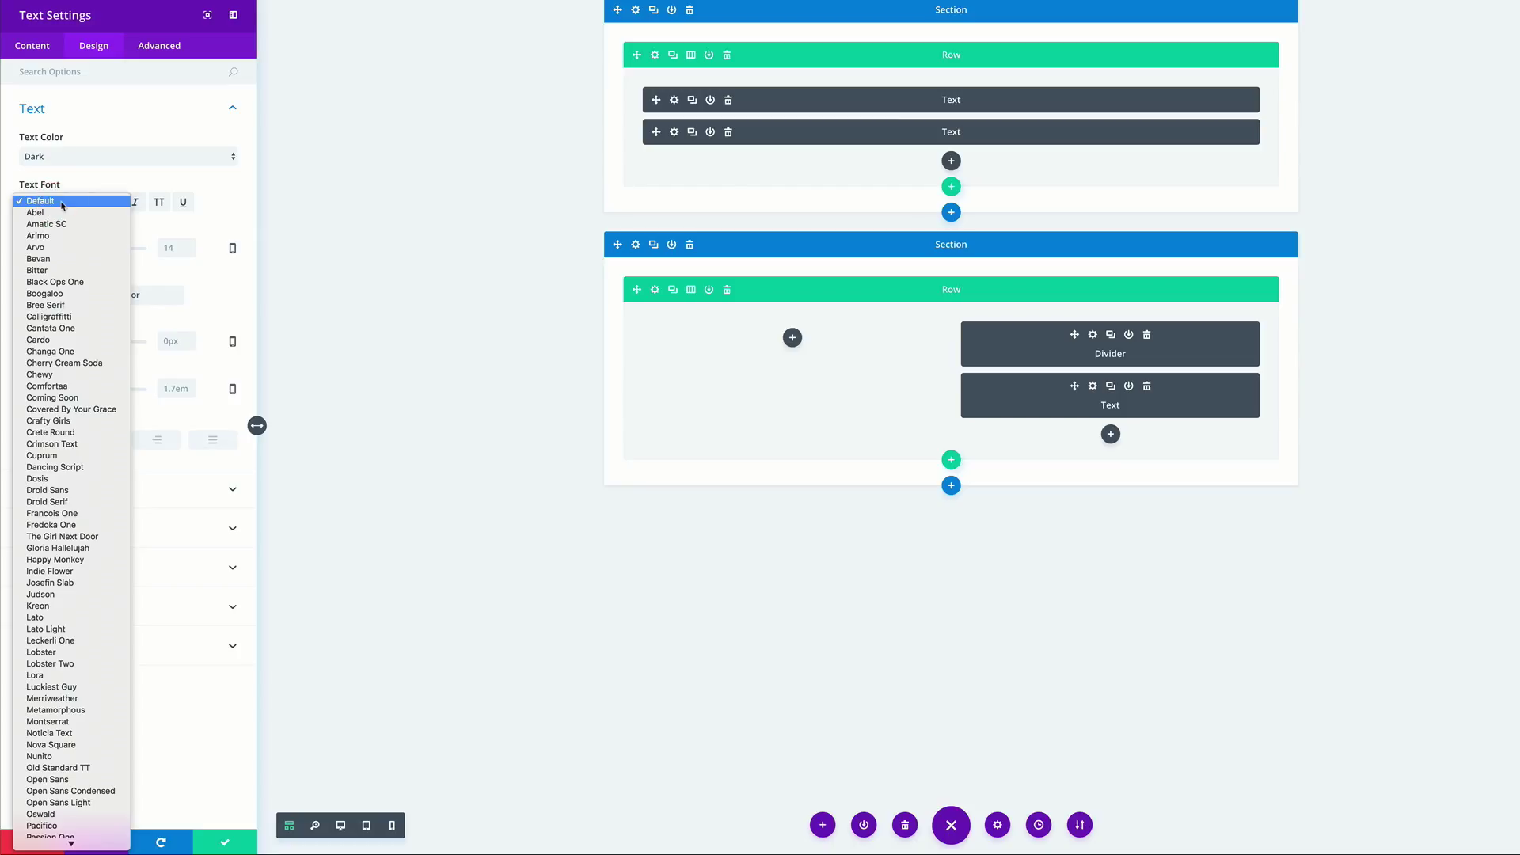
click(55, 253)
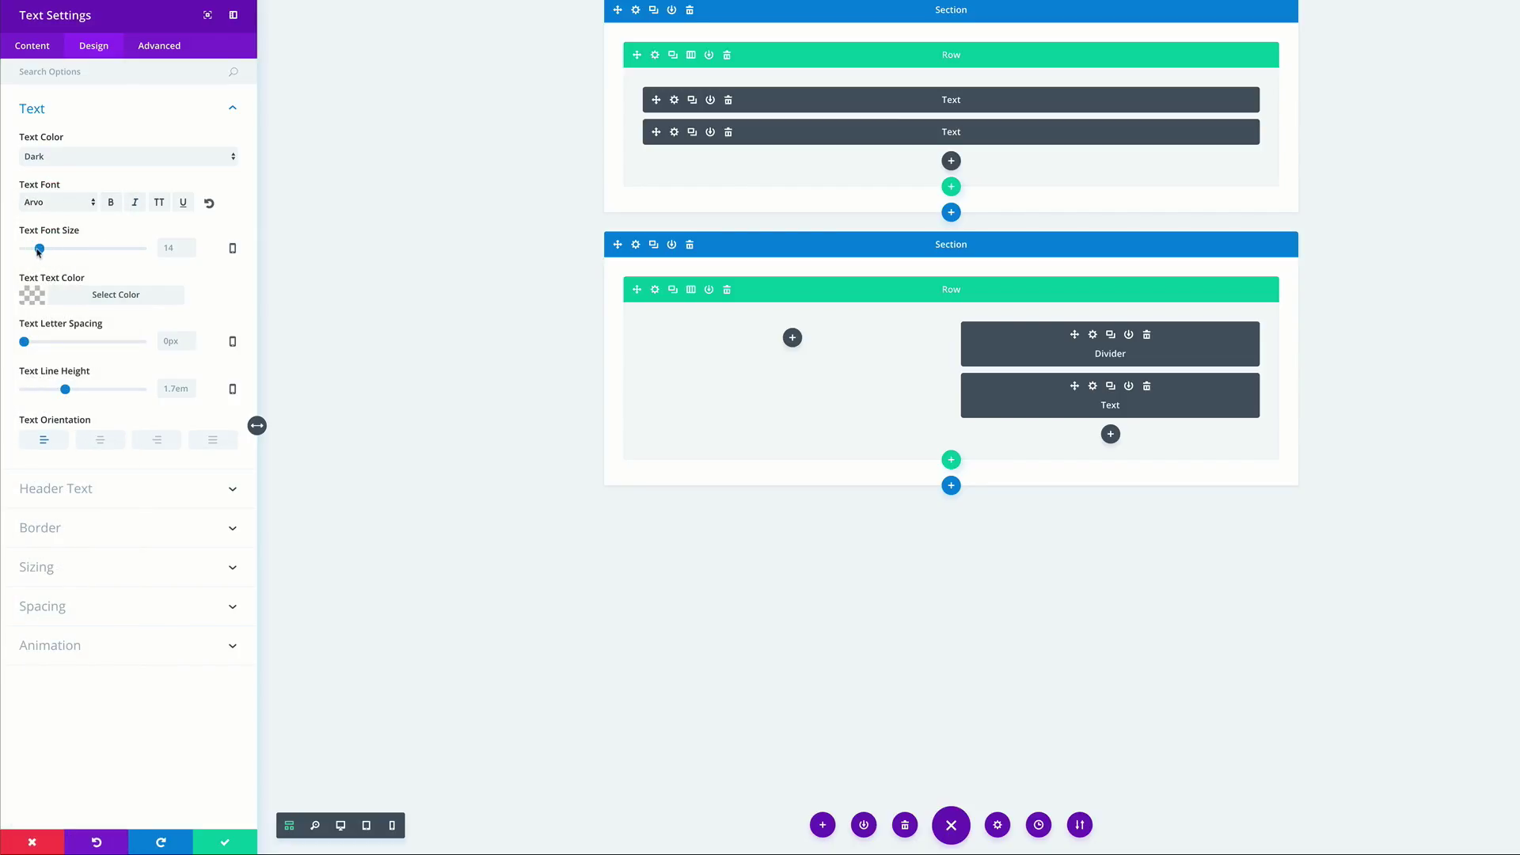
click(178, 248)
text(30)
click(34, 298)
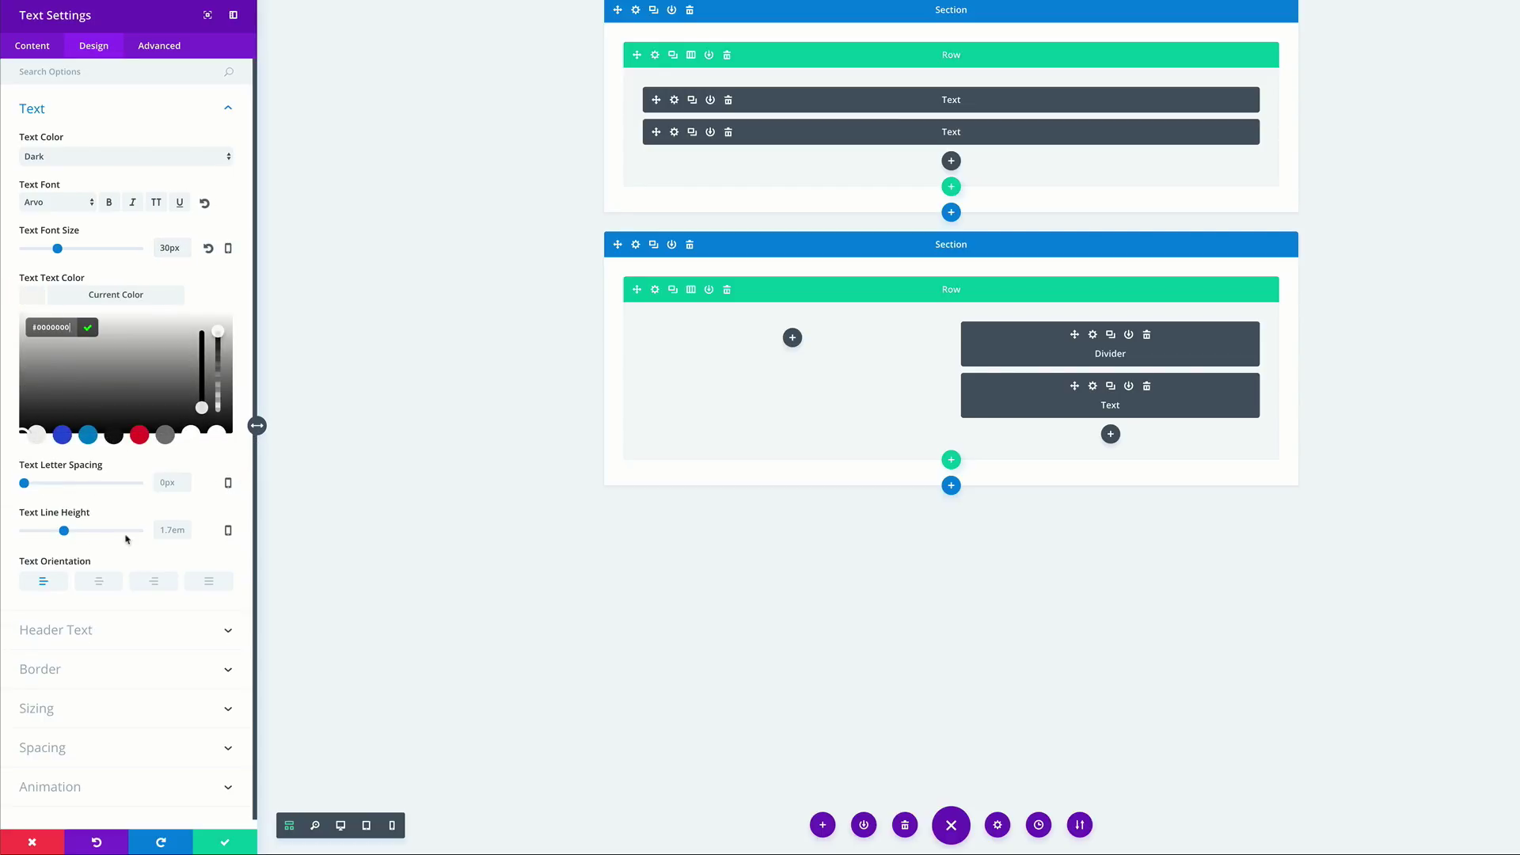
Set the text module's line height to 1px and center its text.
click(172, 530)
text(1px)
click(104, 446)
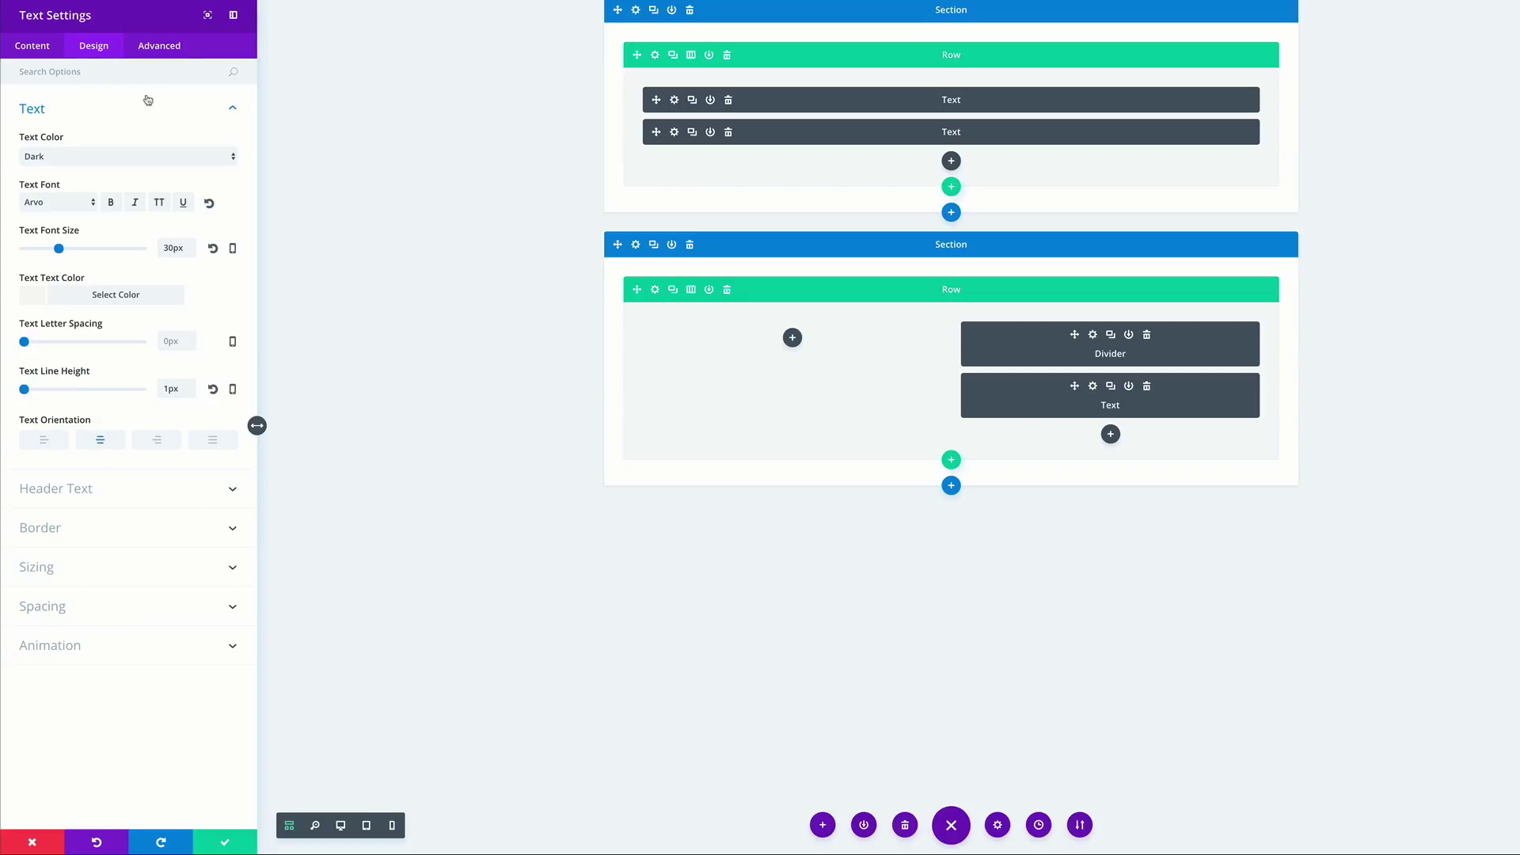
Enter "Hard work beats talent" as the text module's content and review its text design settings.
click(34, 48)
click(52, 113)
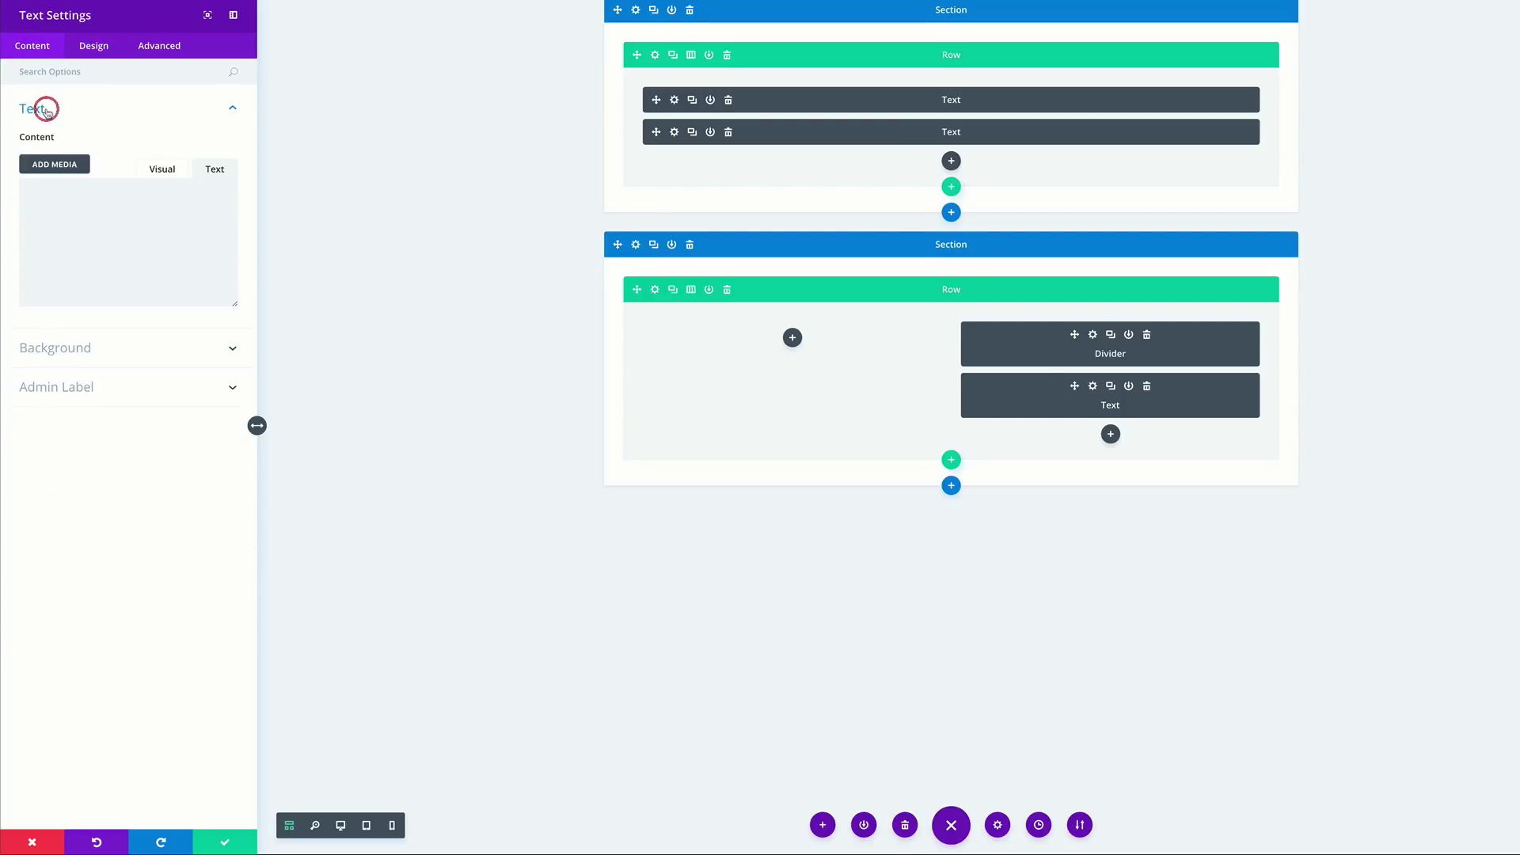
click(103, 197)
text(Hard work beats talent)
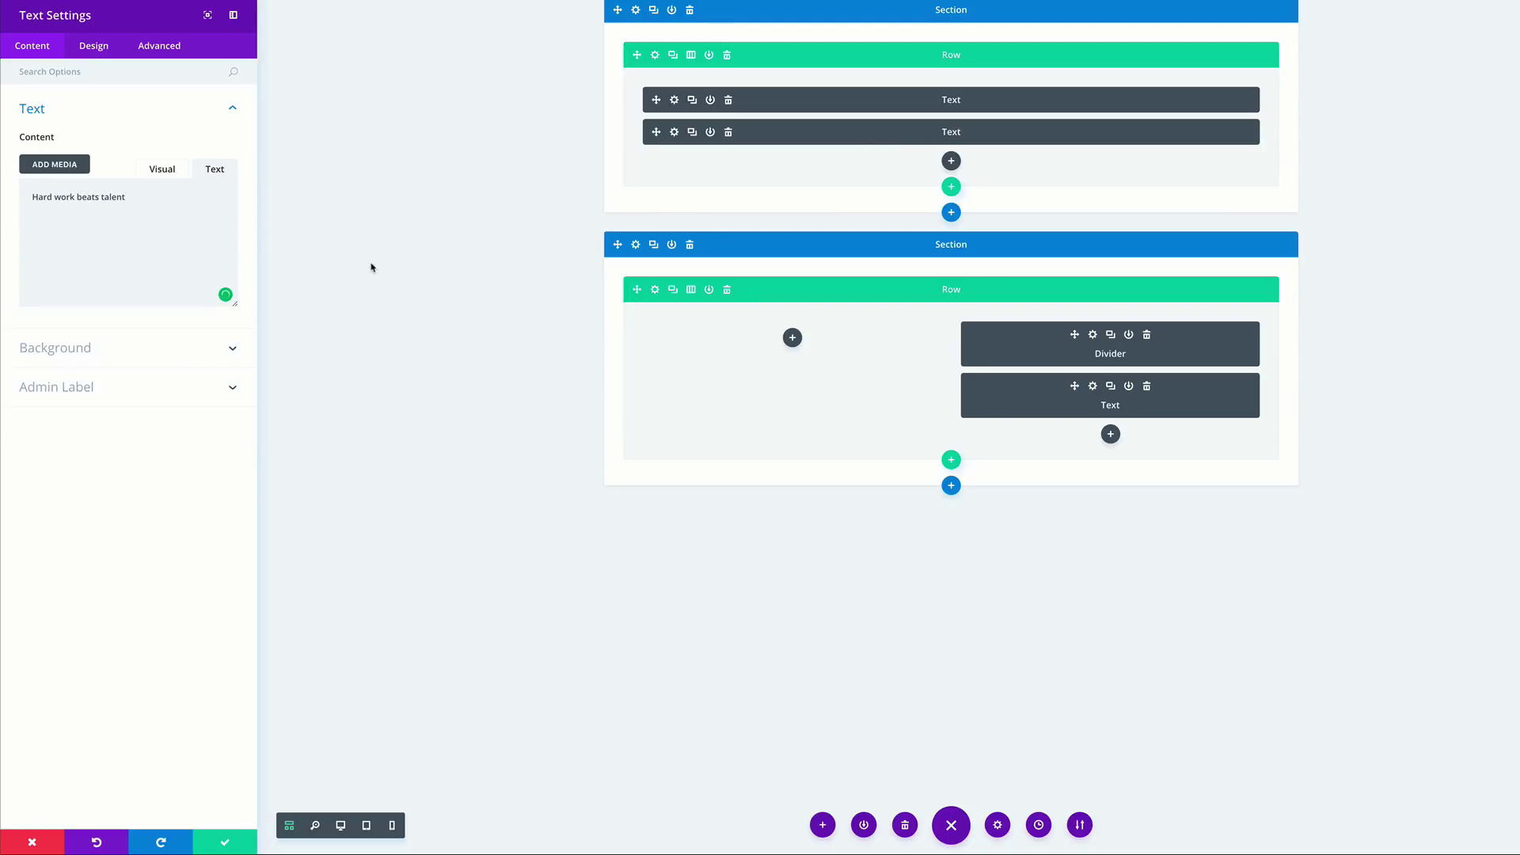
click(94, 47)
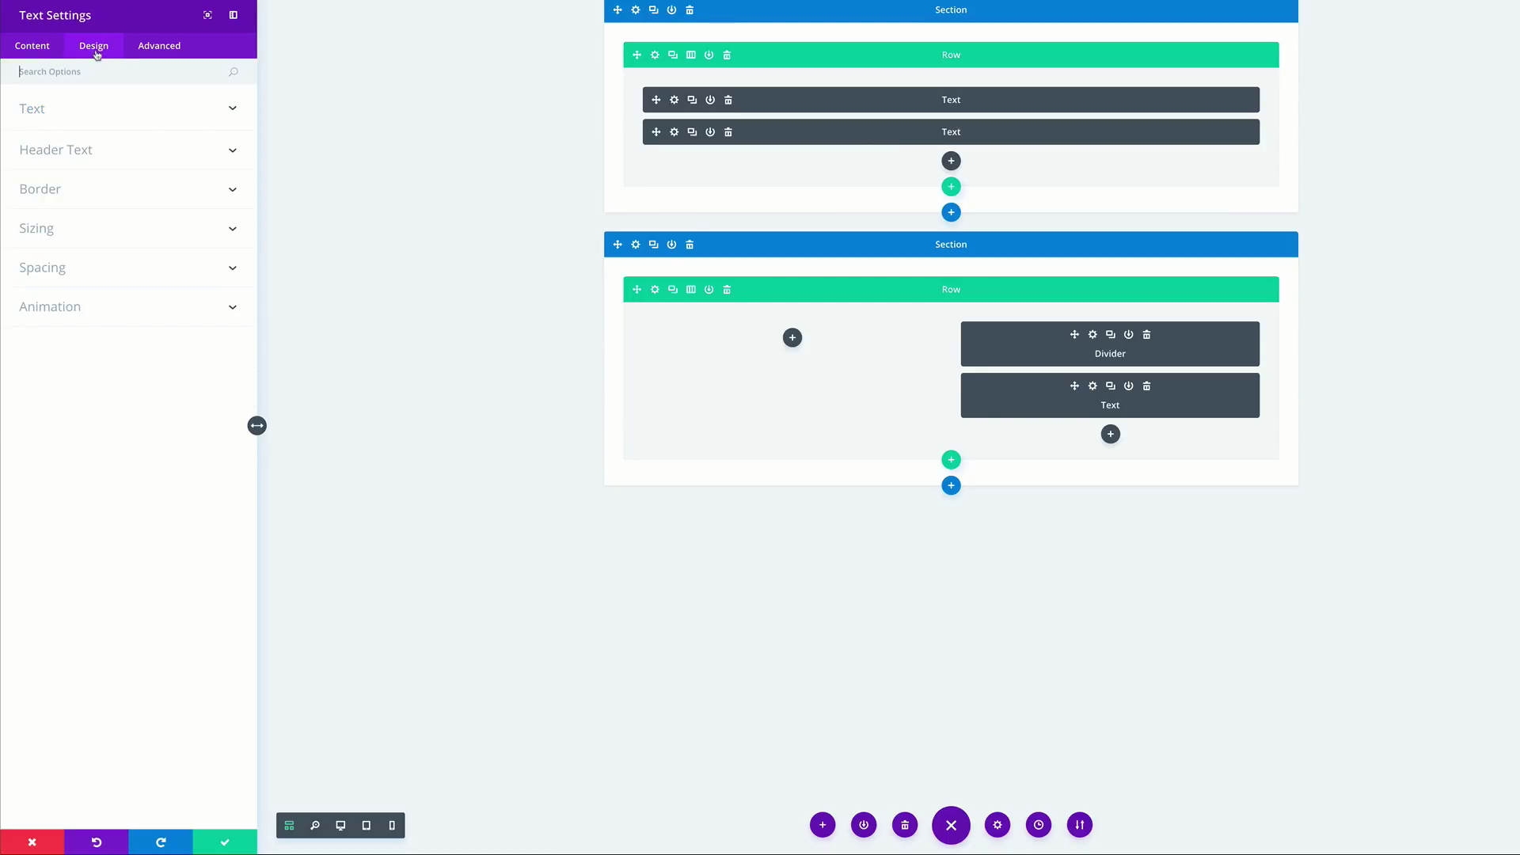
click(62, 111)
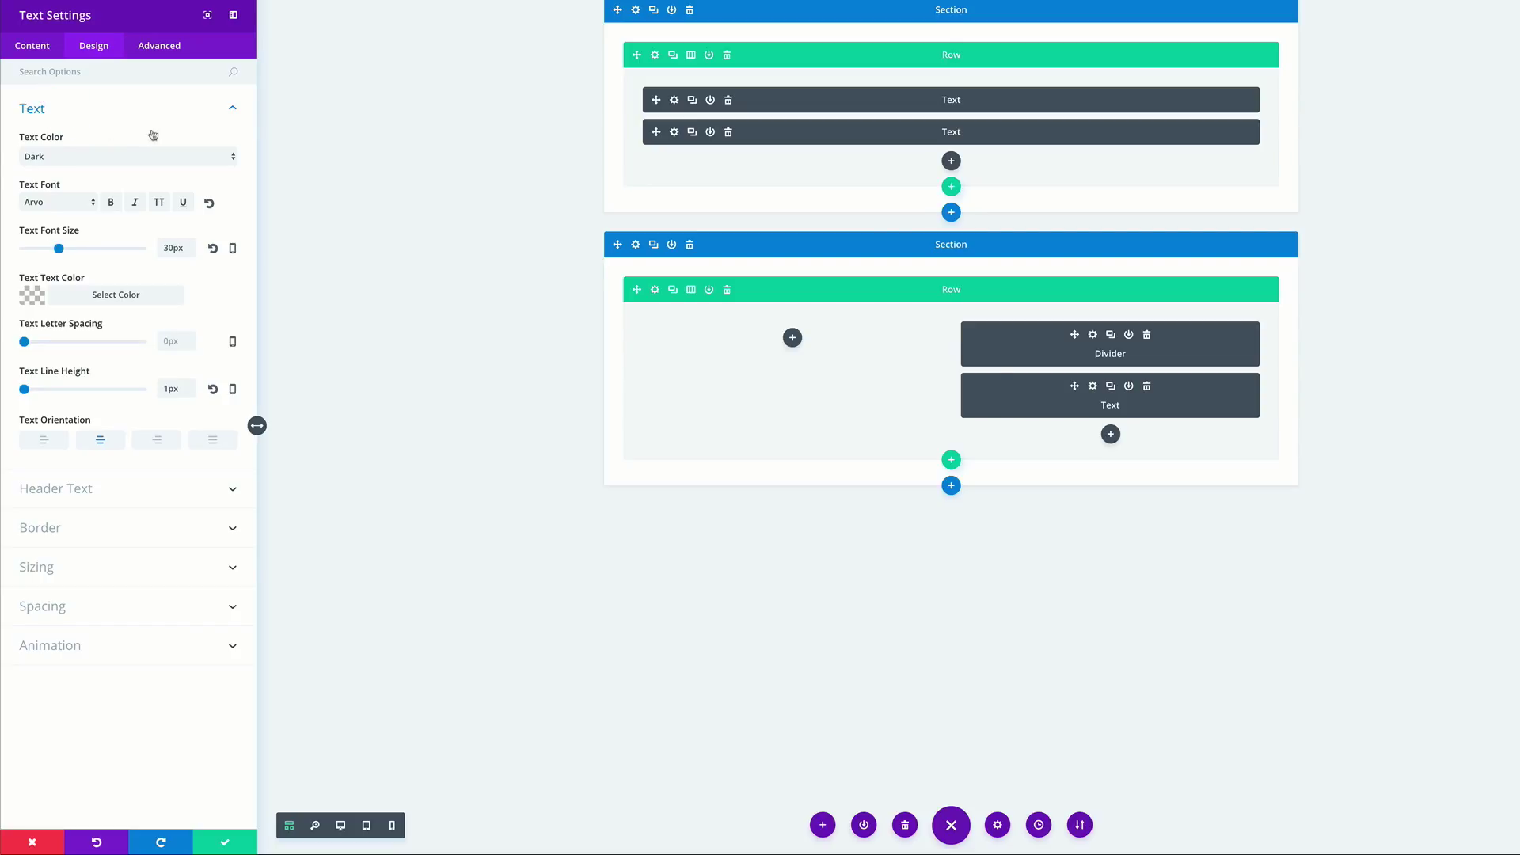
Move the divider and text modules into the first column, duplicate the divider above the text, and save the text module.
drag(1044, 347, 776, 385)
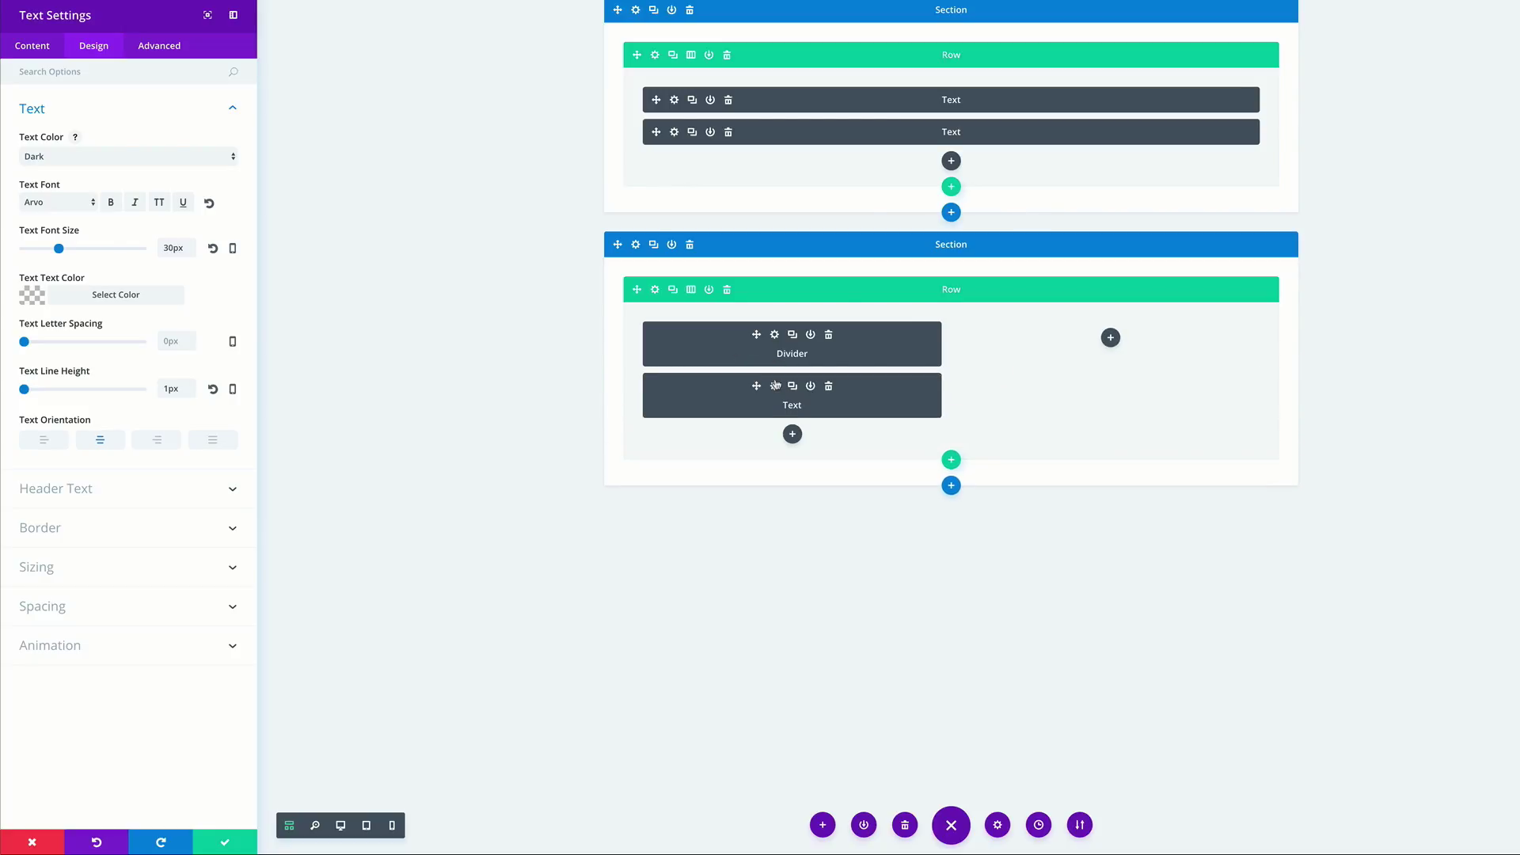
click(792, 336)
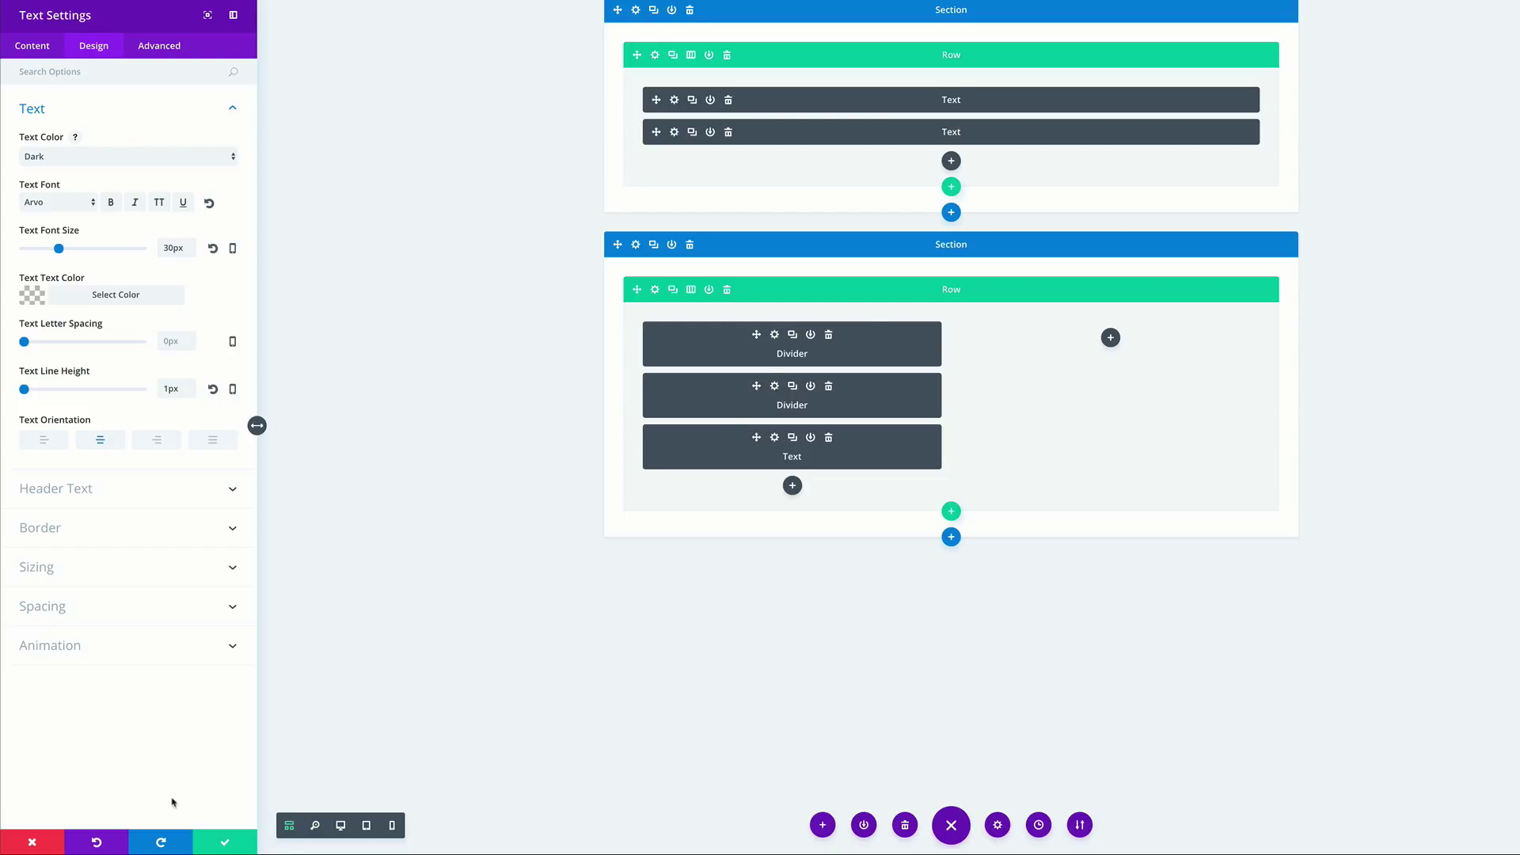
click(222, 844)
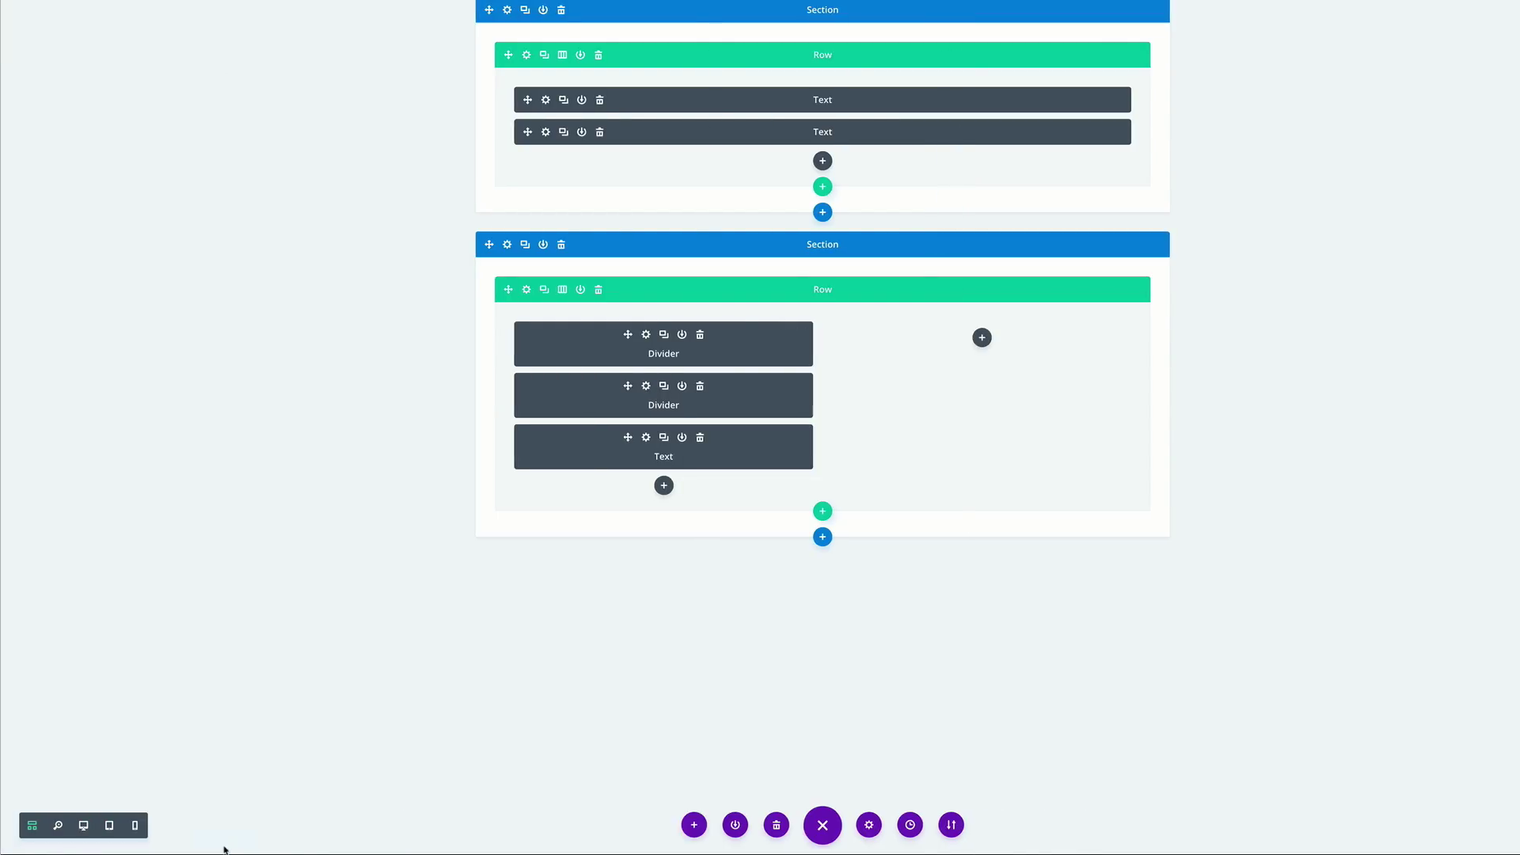
Align the second divider module to the left and save it.
click(645, 386)
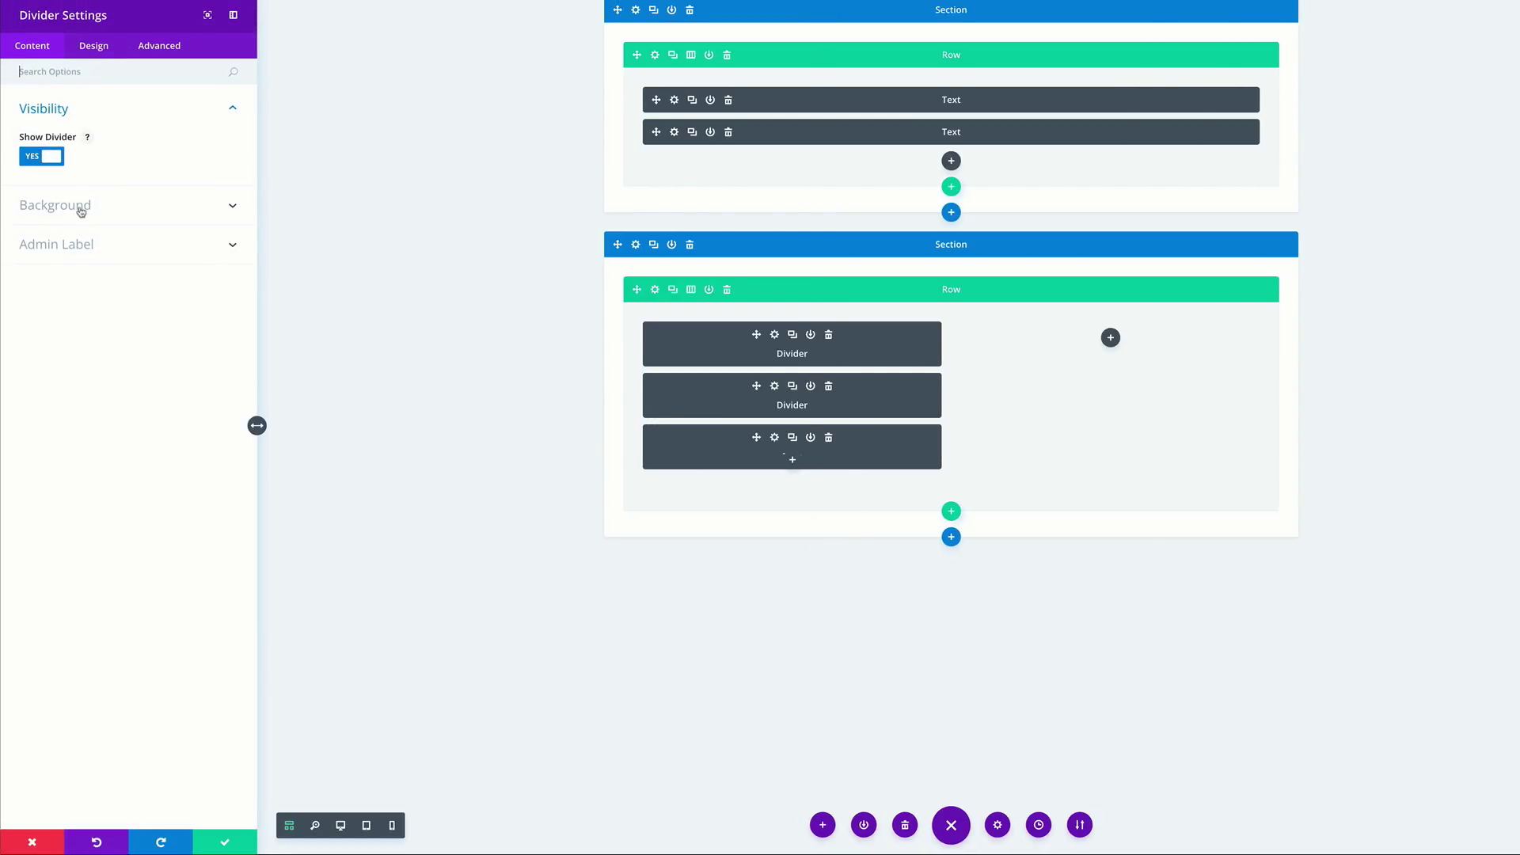
click(93, 45)
click(47, 196)
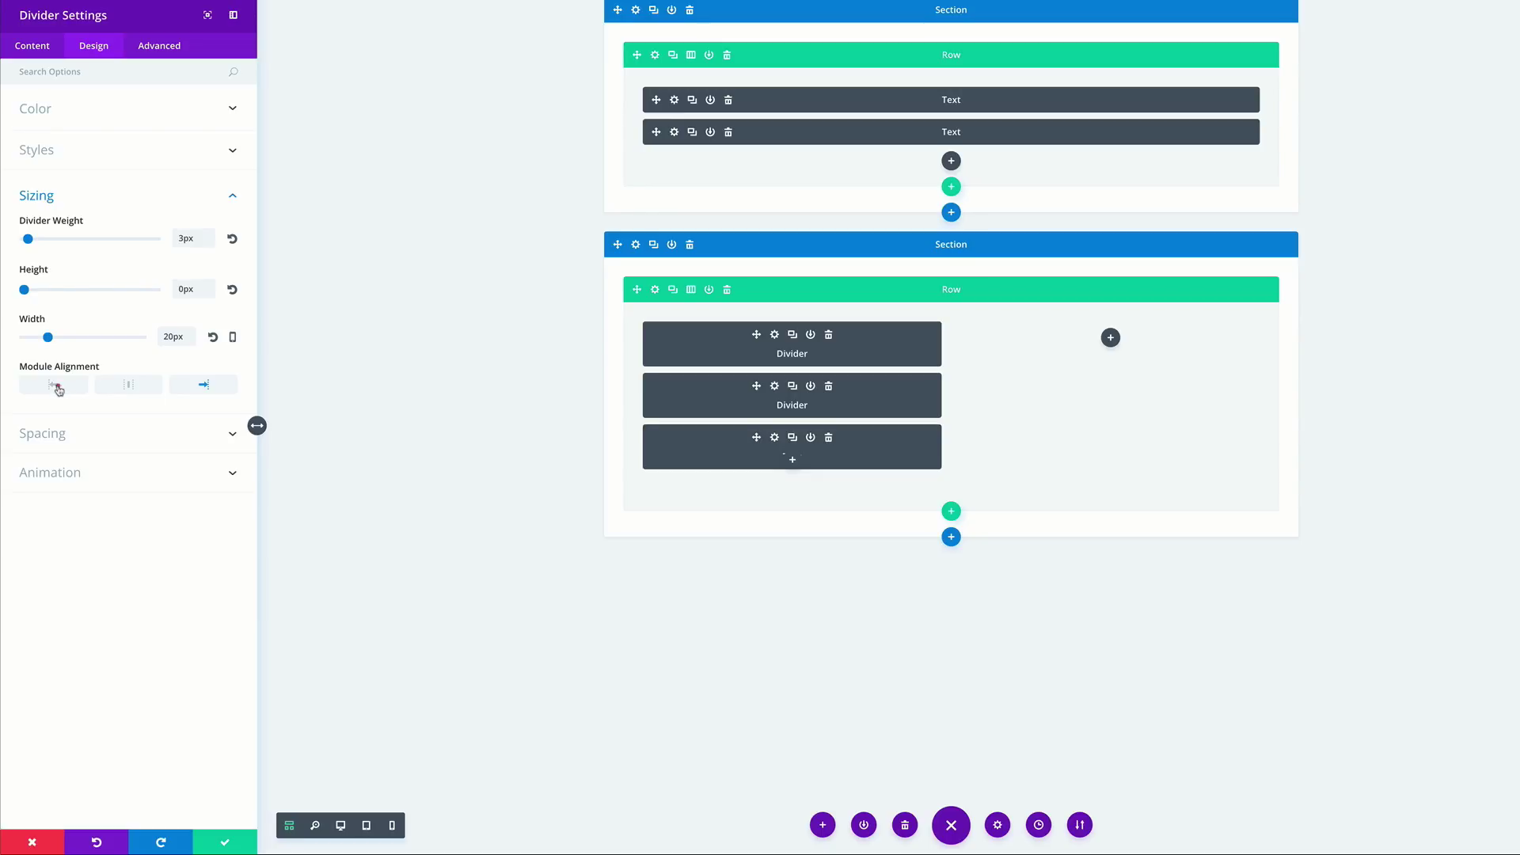
click(225, 844)
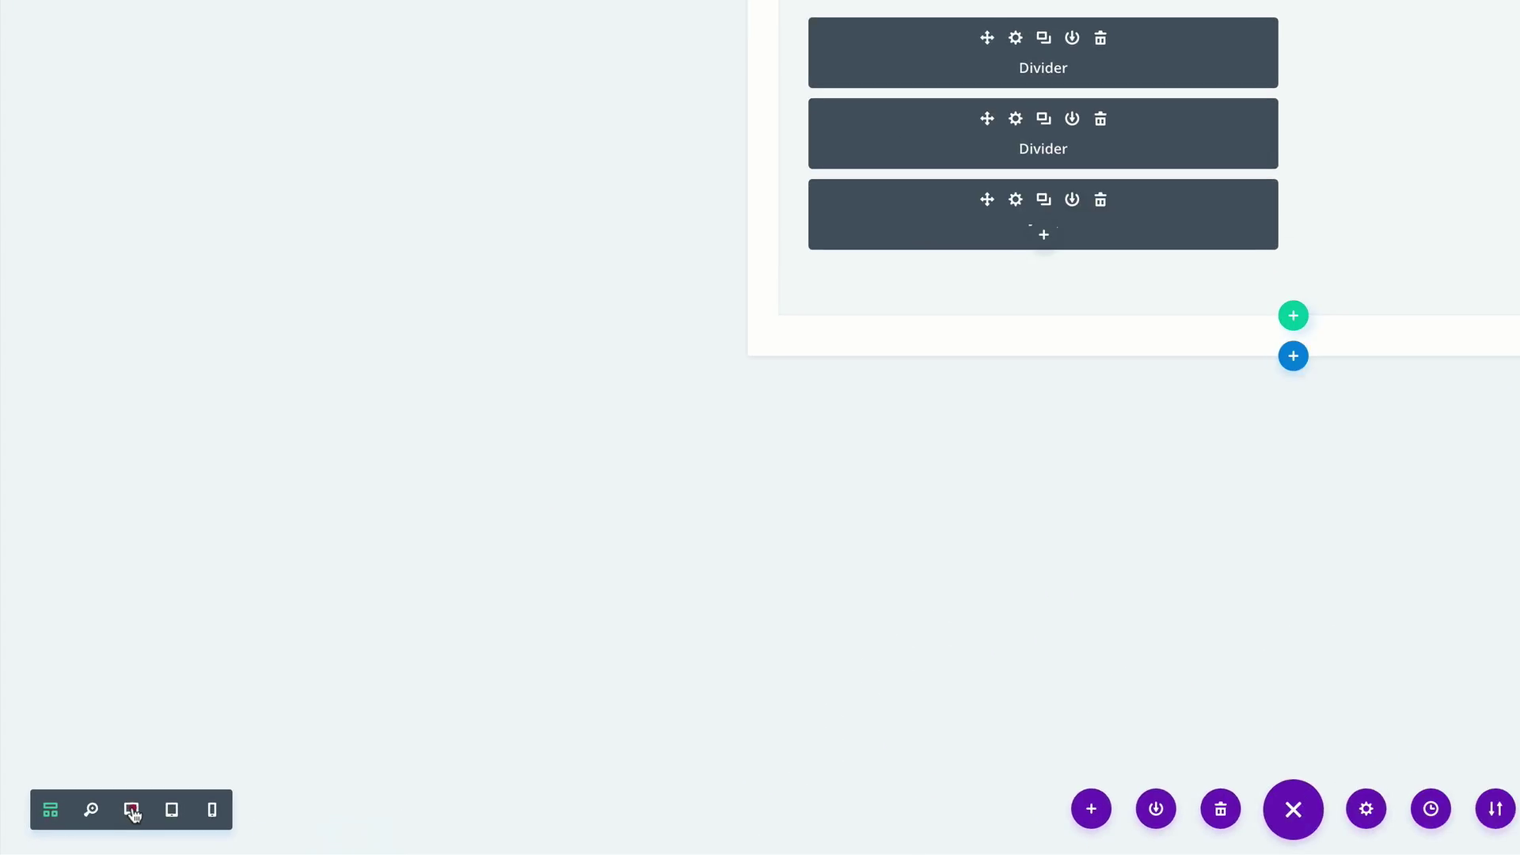
Return to desktop view and set the two-column row's background color to #d6d6d6.
click(131, 810)
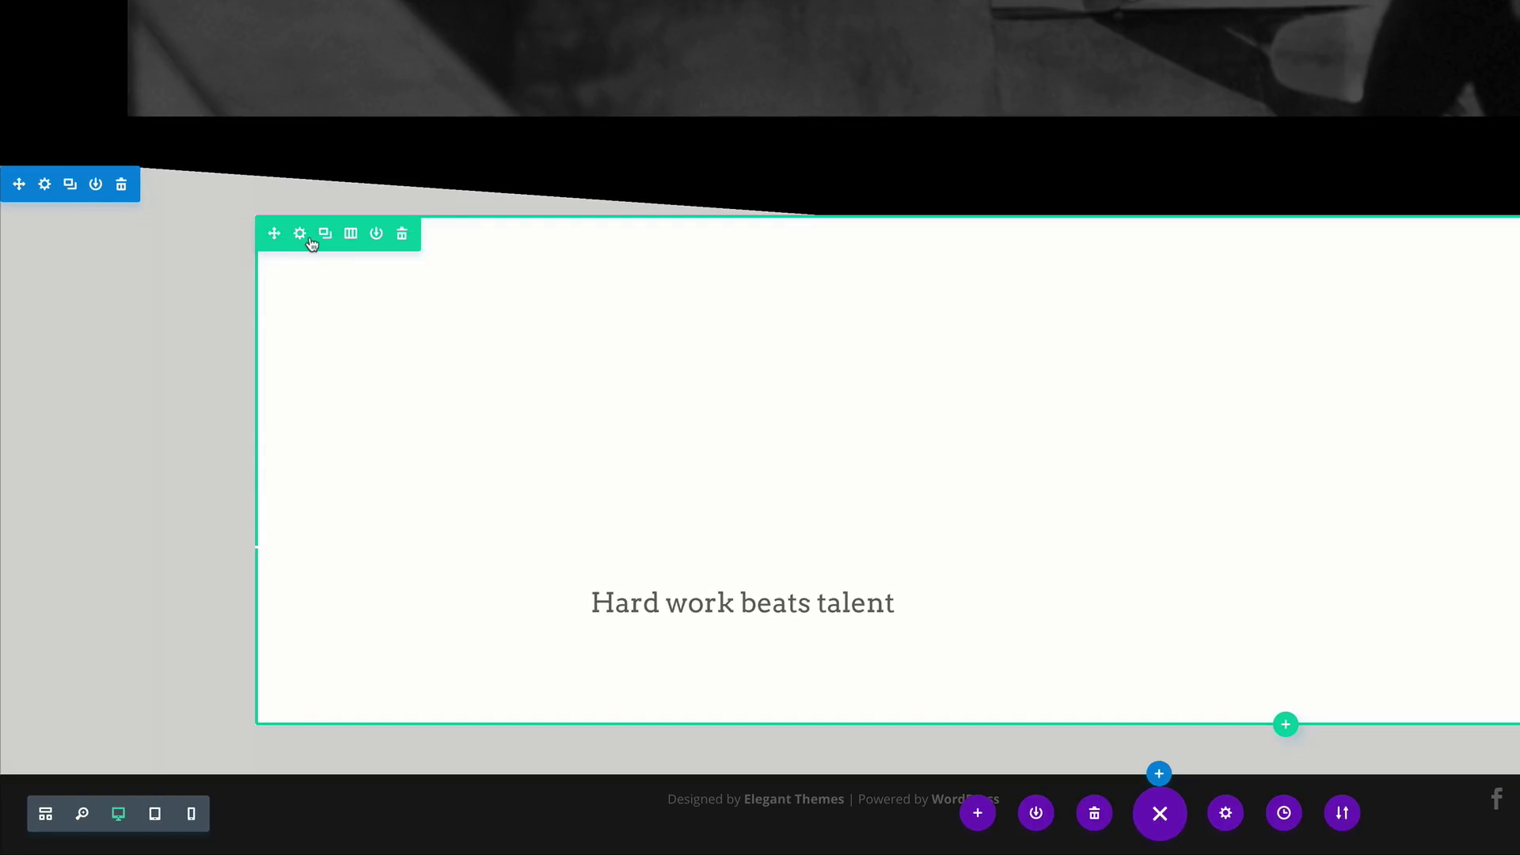
click(300, 235)
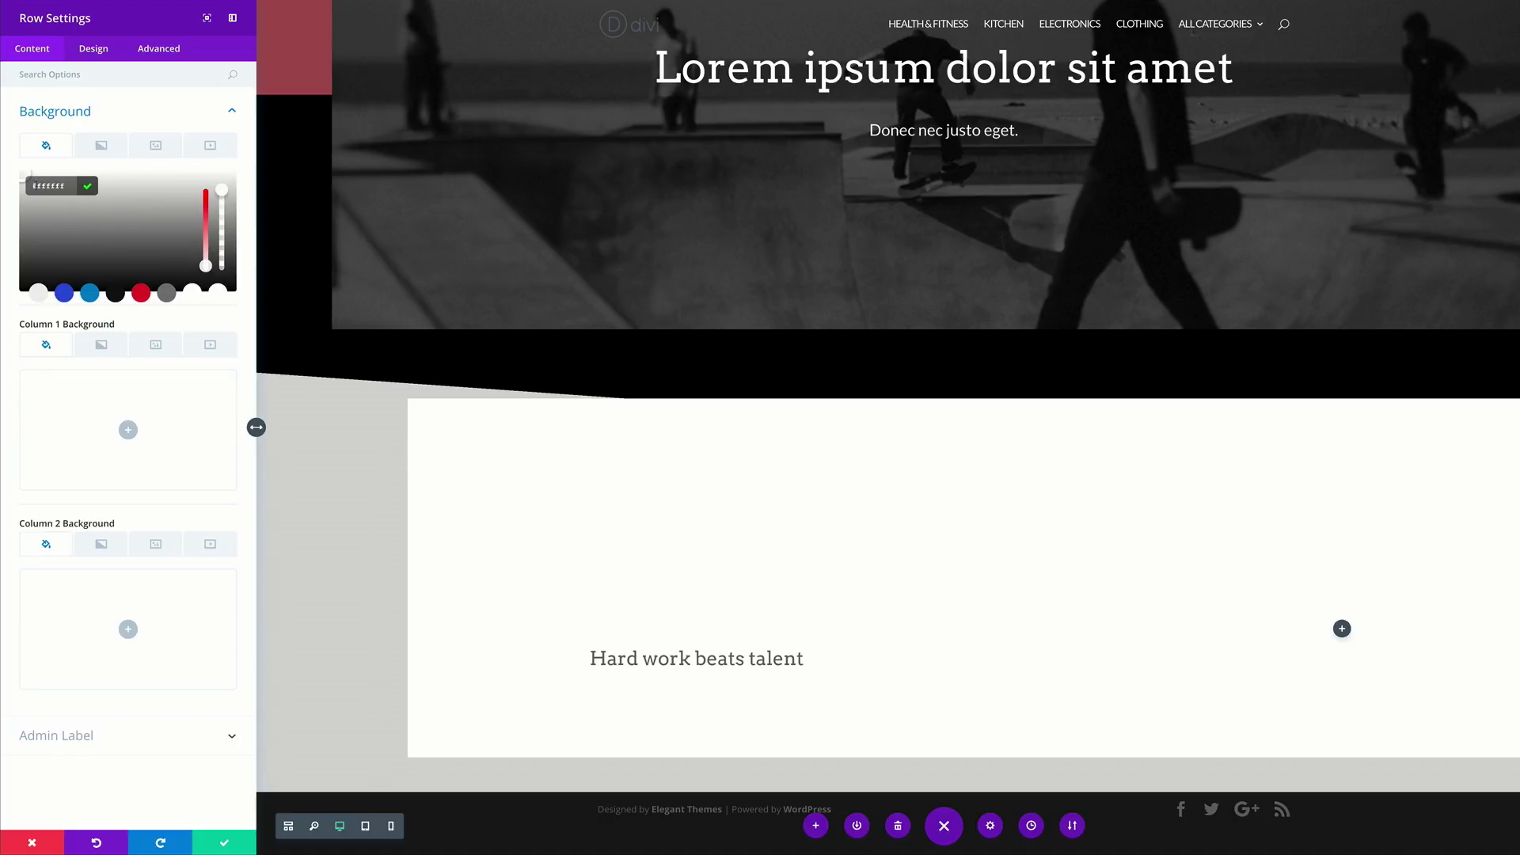
text(#d6d6d6)
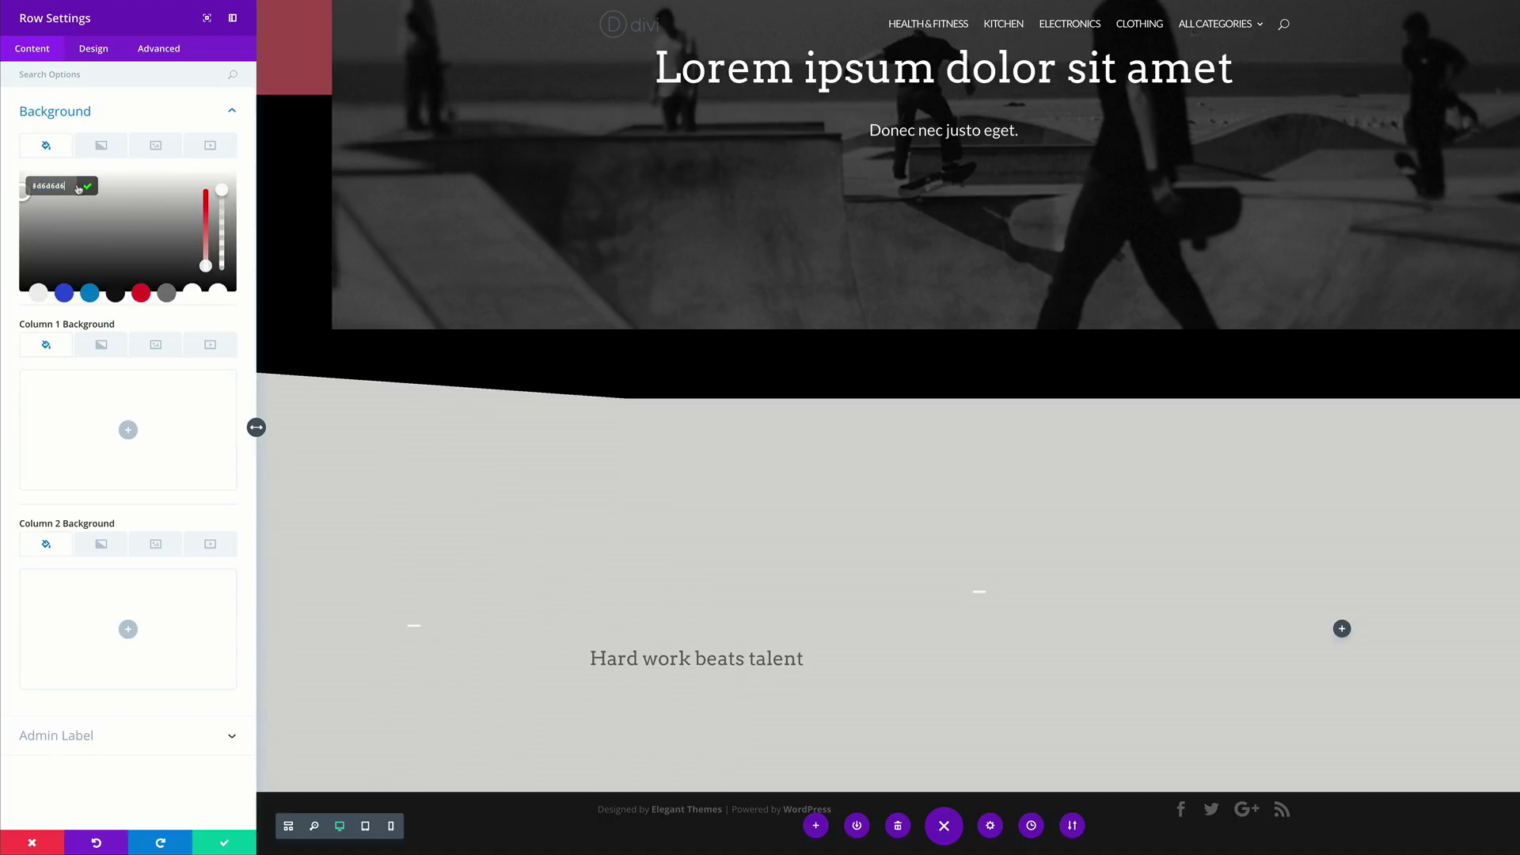
Save the row settings and move the text module between the two dividers in the first column using wireframe view.
click(224, 845)
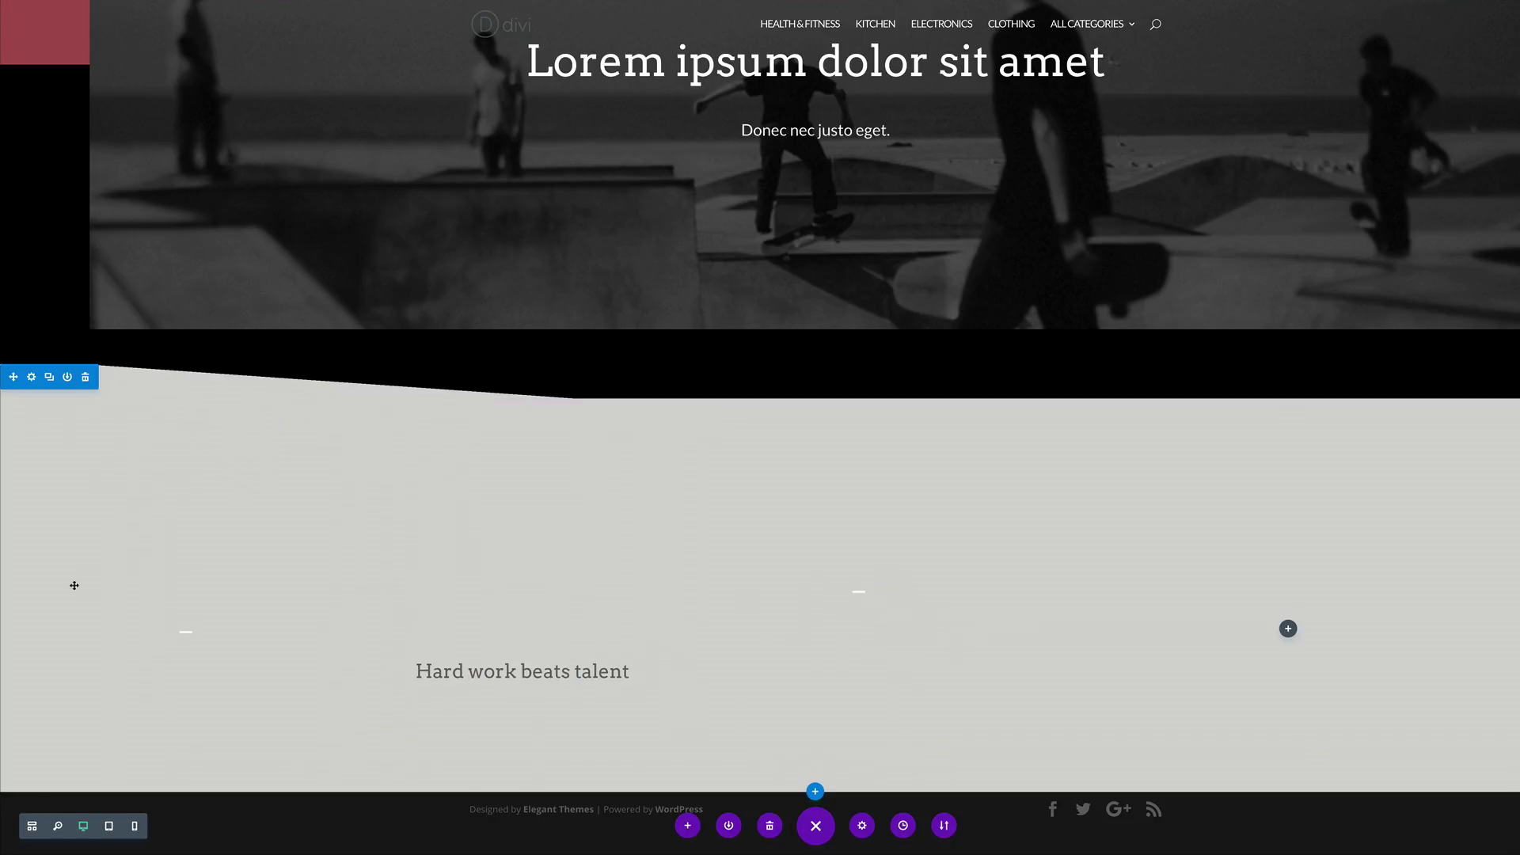
drag(483, 677, 495, 614)
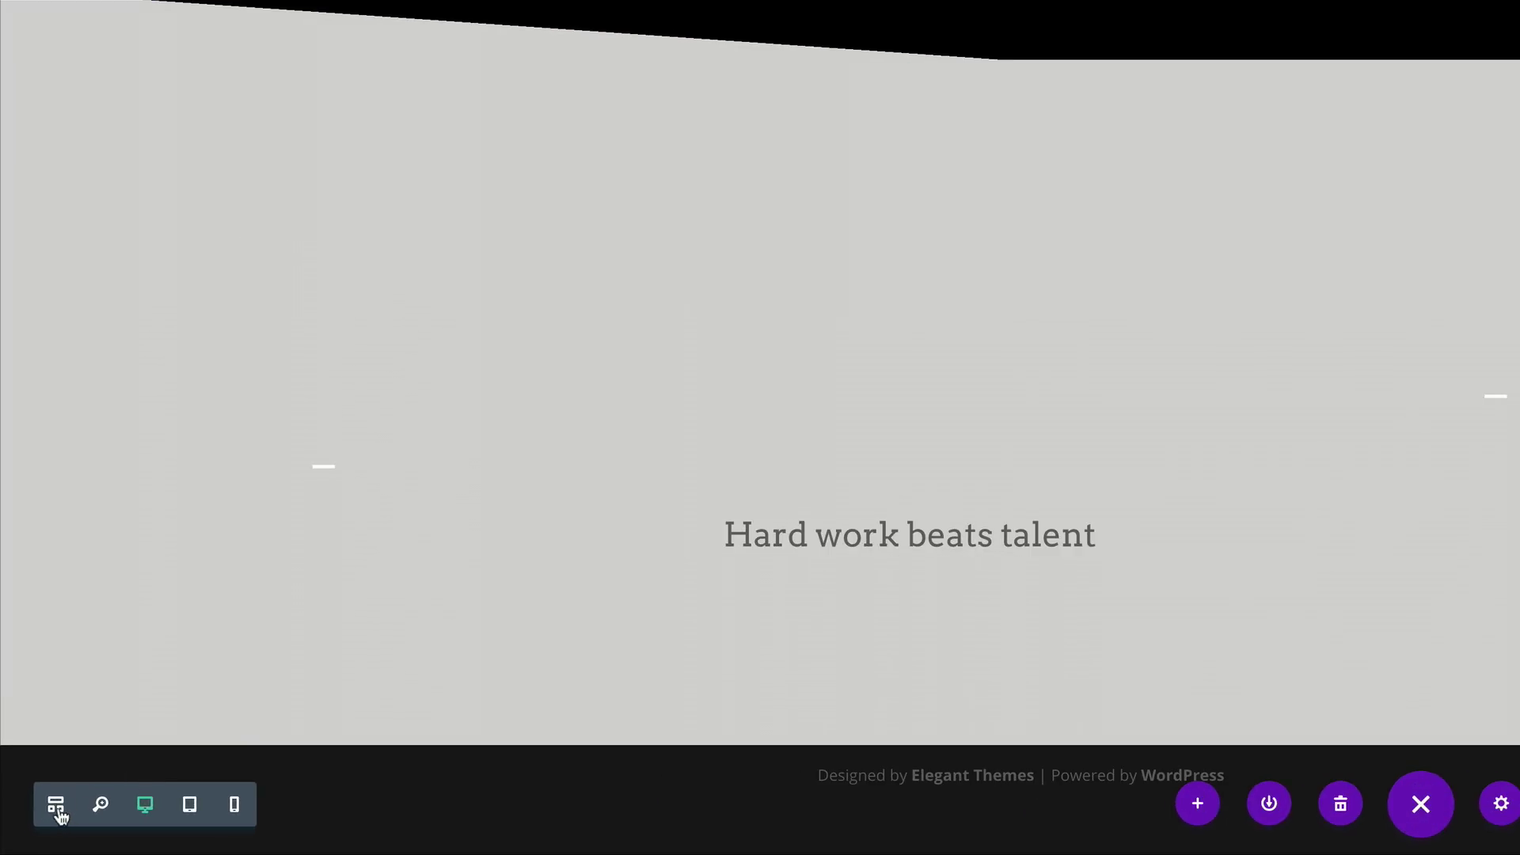
click(33, 824)
drag(801, 282, 809, 189)
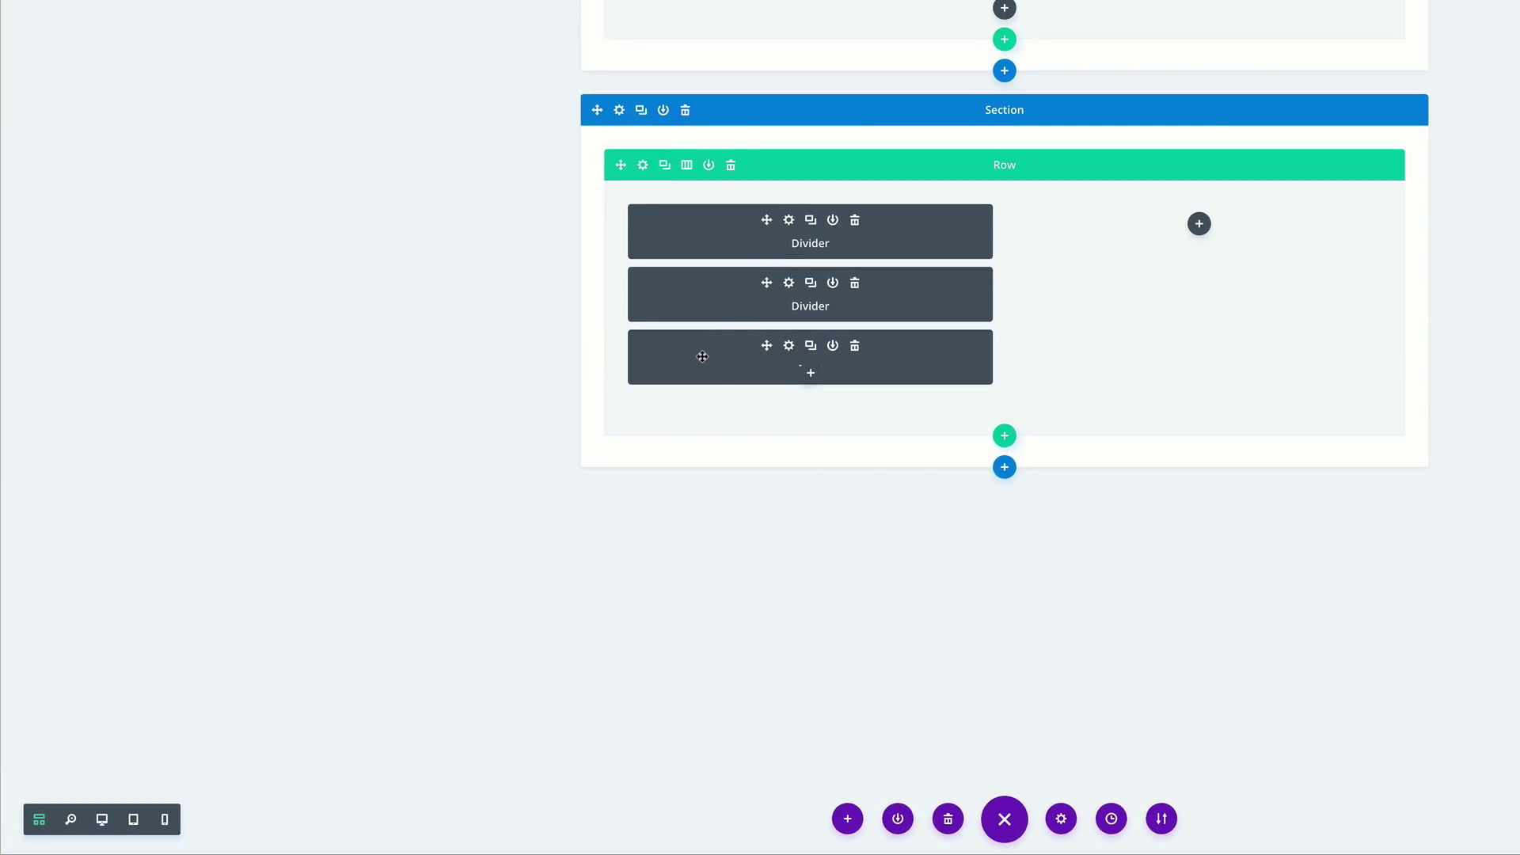
drag(709, 271, 706, 271)
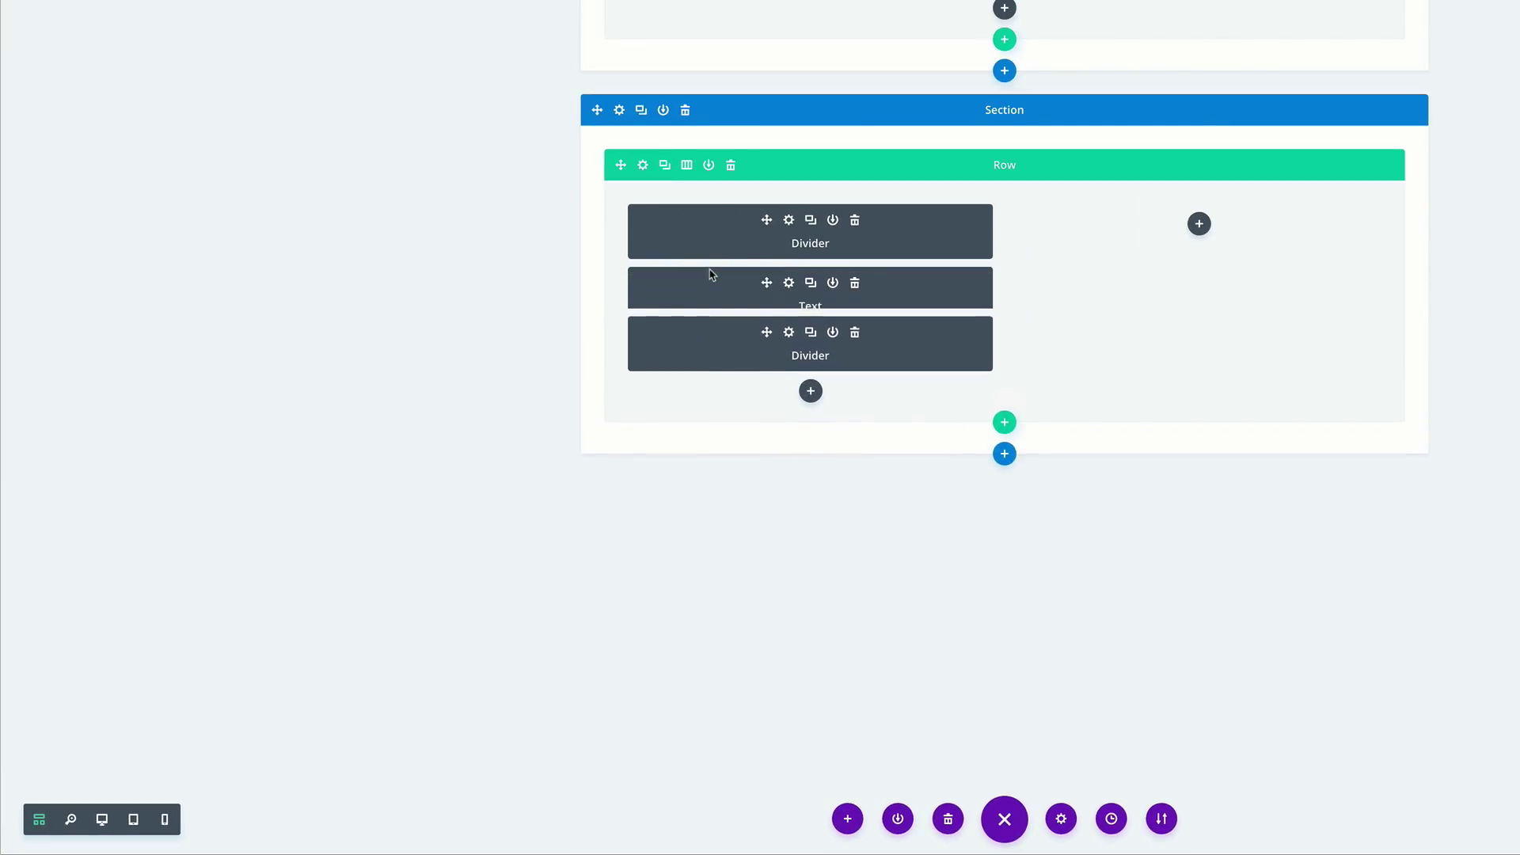
click(102, 821)
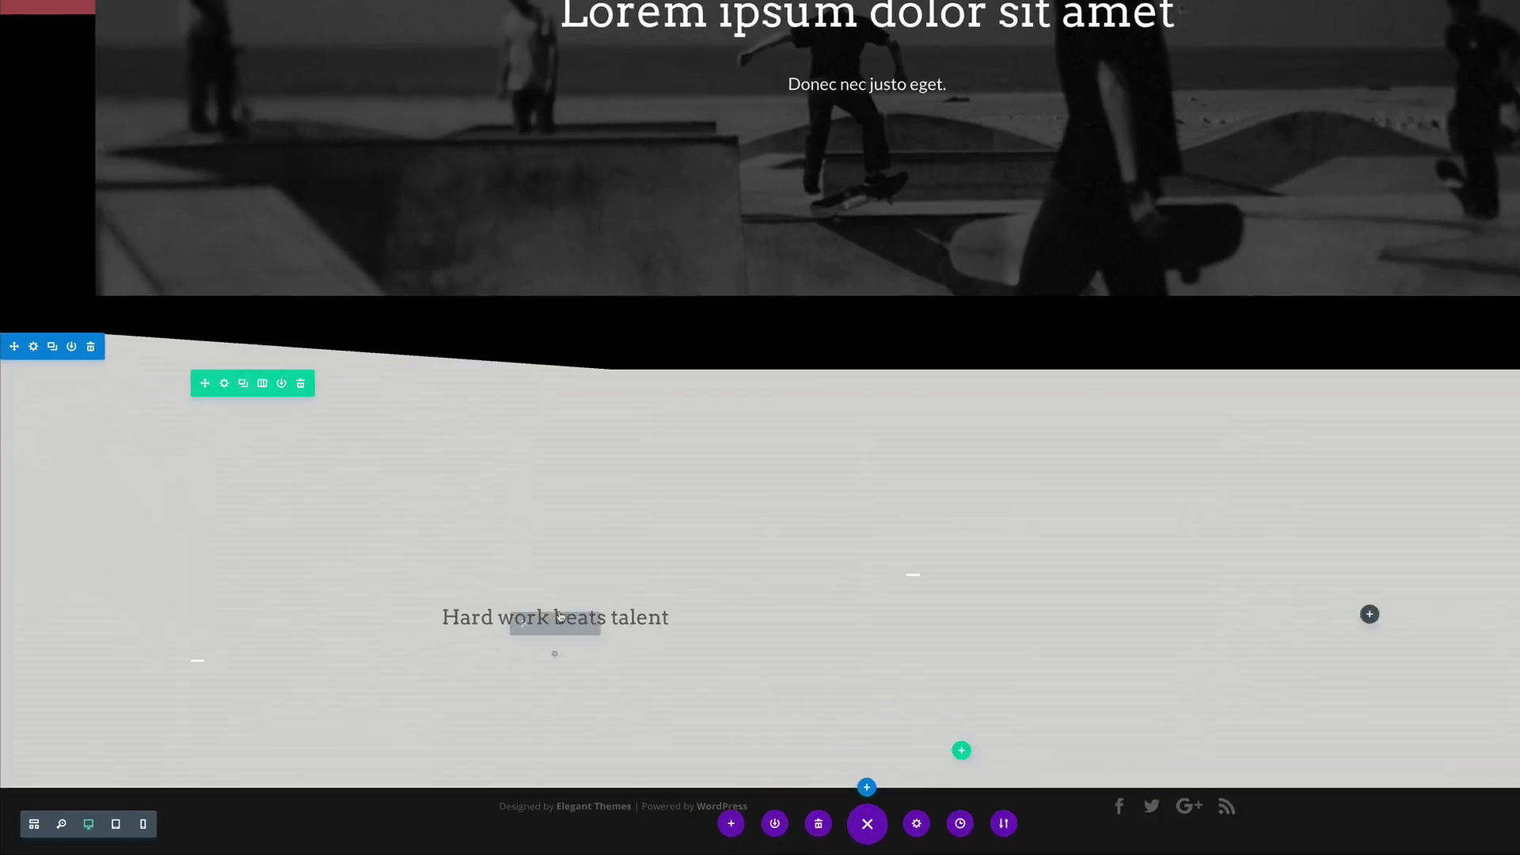
Insert a text module below the "Hard work beats talent" heading with a "Lorem ipsum dolor sit amet" paragraph ending in "commodo consequat.".
mouse_move(484, 682)
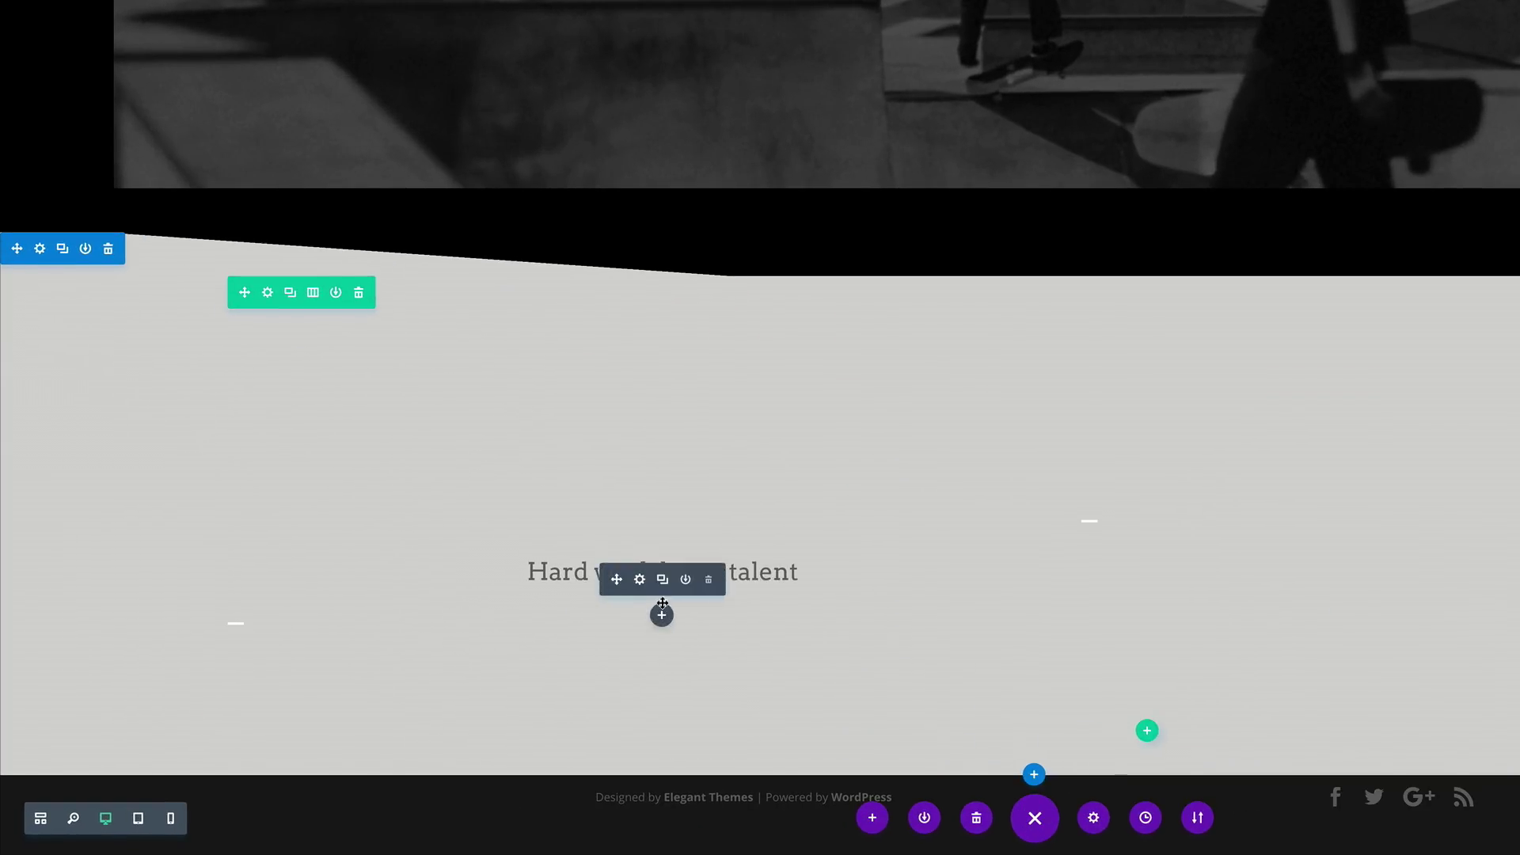
click(662, 616)
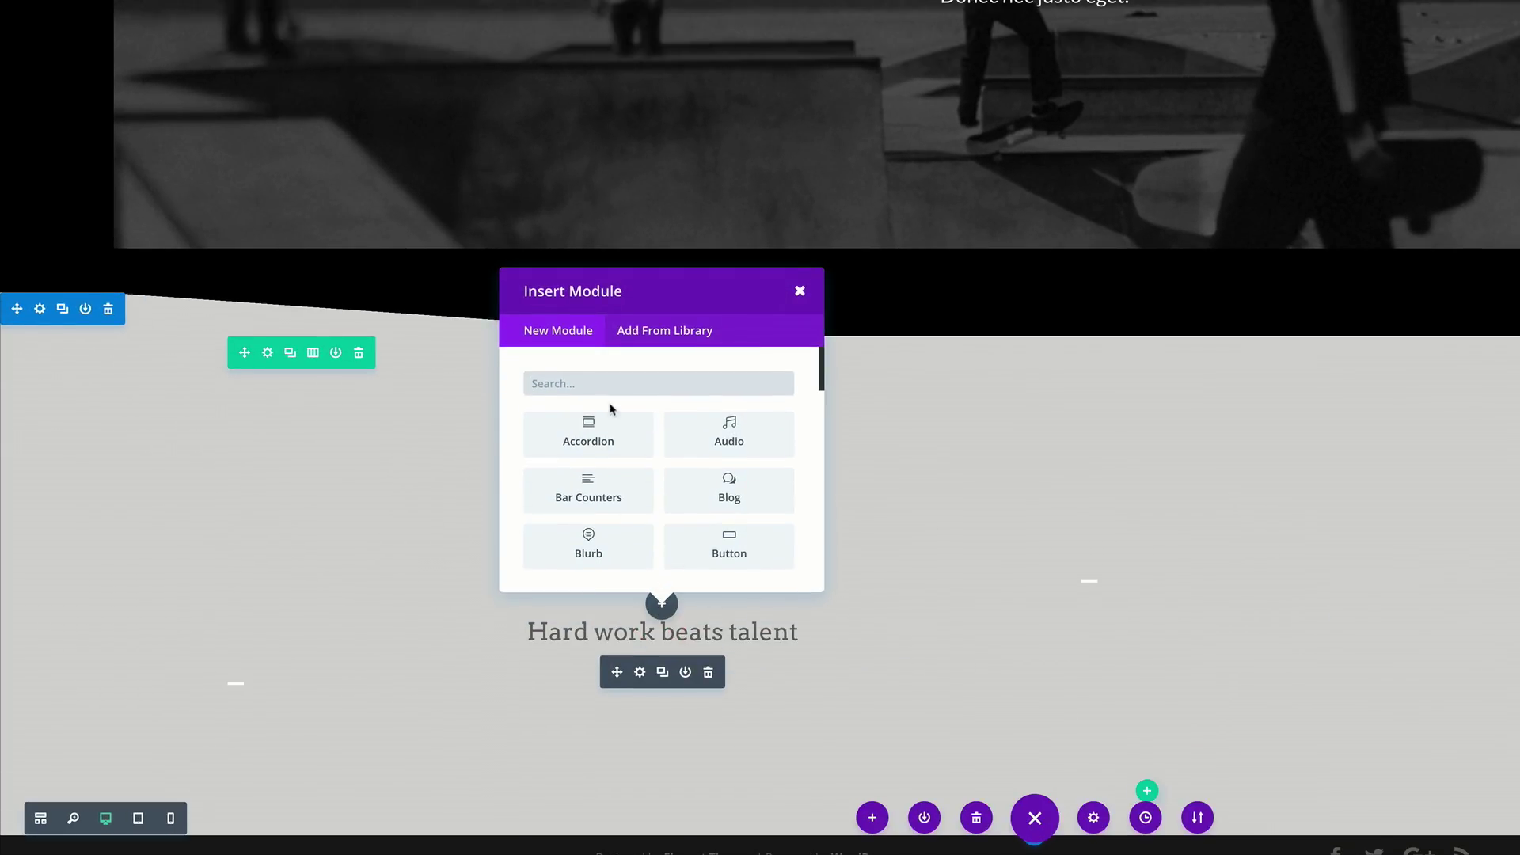
text(tex)
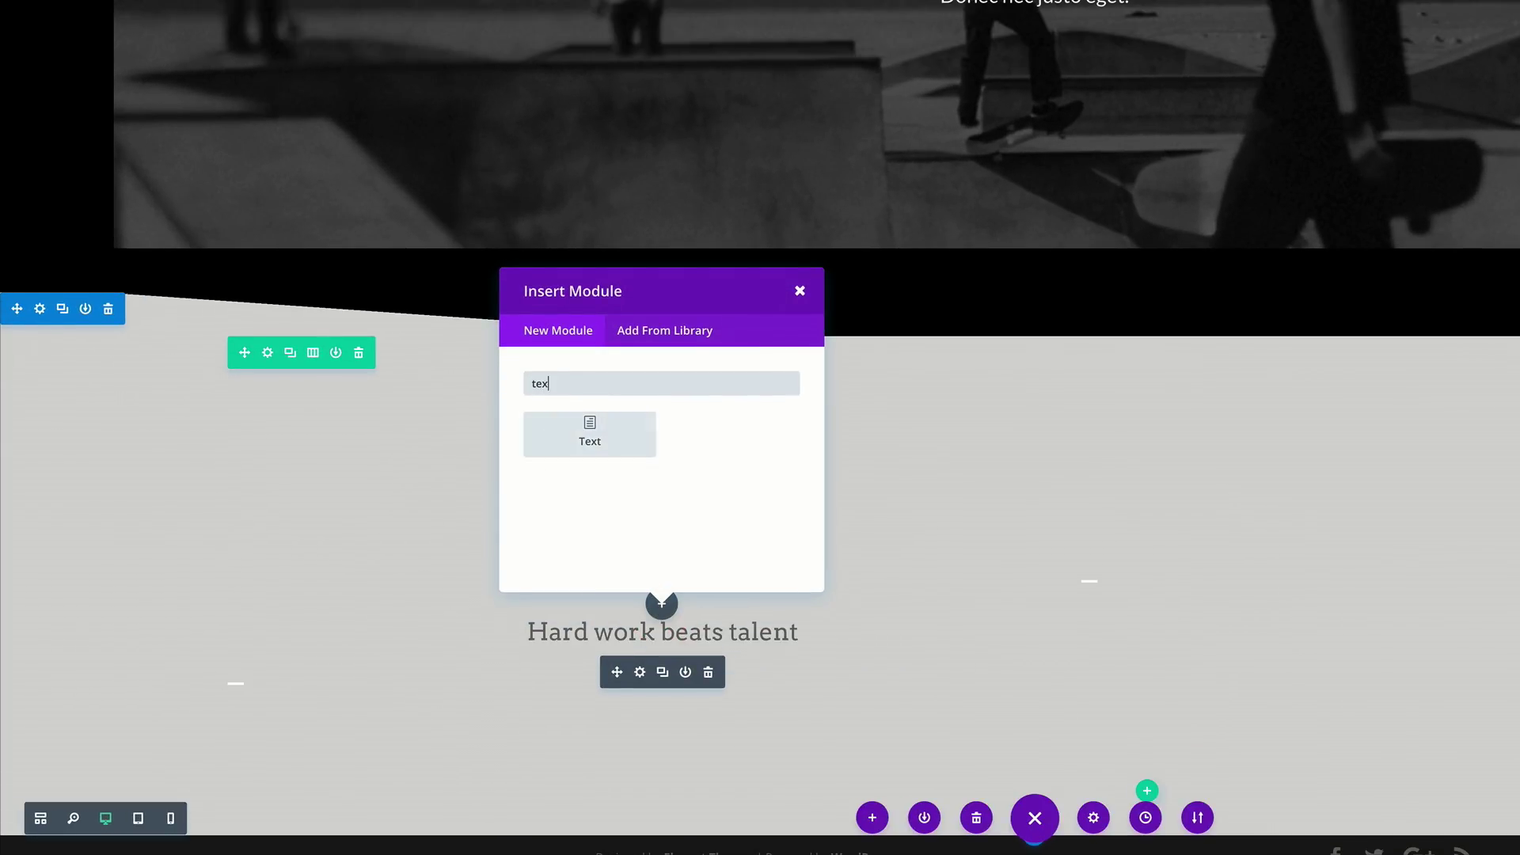
text(t)
click(591, 427)
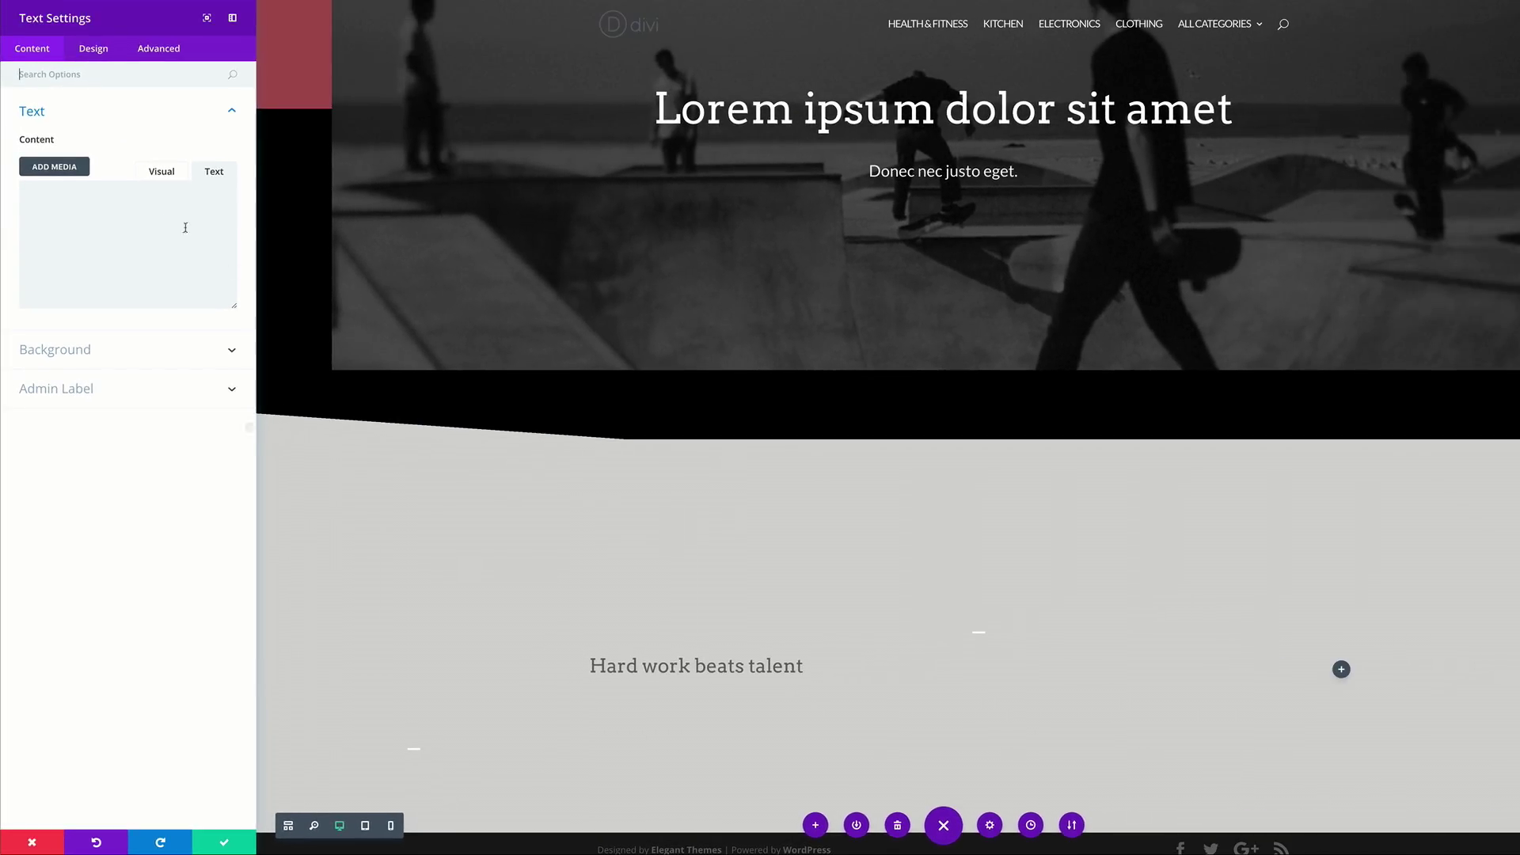
click(163, 211)
text(Lorem ipsum dolor sit amet, consectetur adipiscing elit, sed do eiusmod tempor incididunt ut labore et dolore magna aliqua. Ut enim ad minim veniam, quis nostrud exercitation ullamco laboris nisi ut aliquip ex ea commodo consequat.)
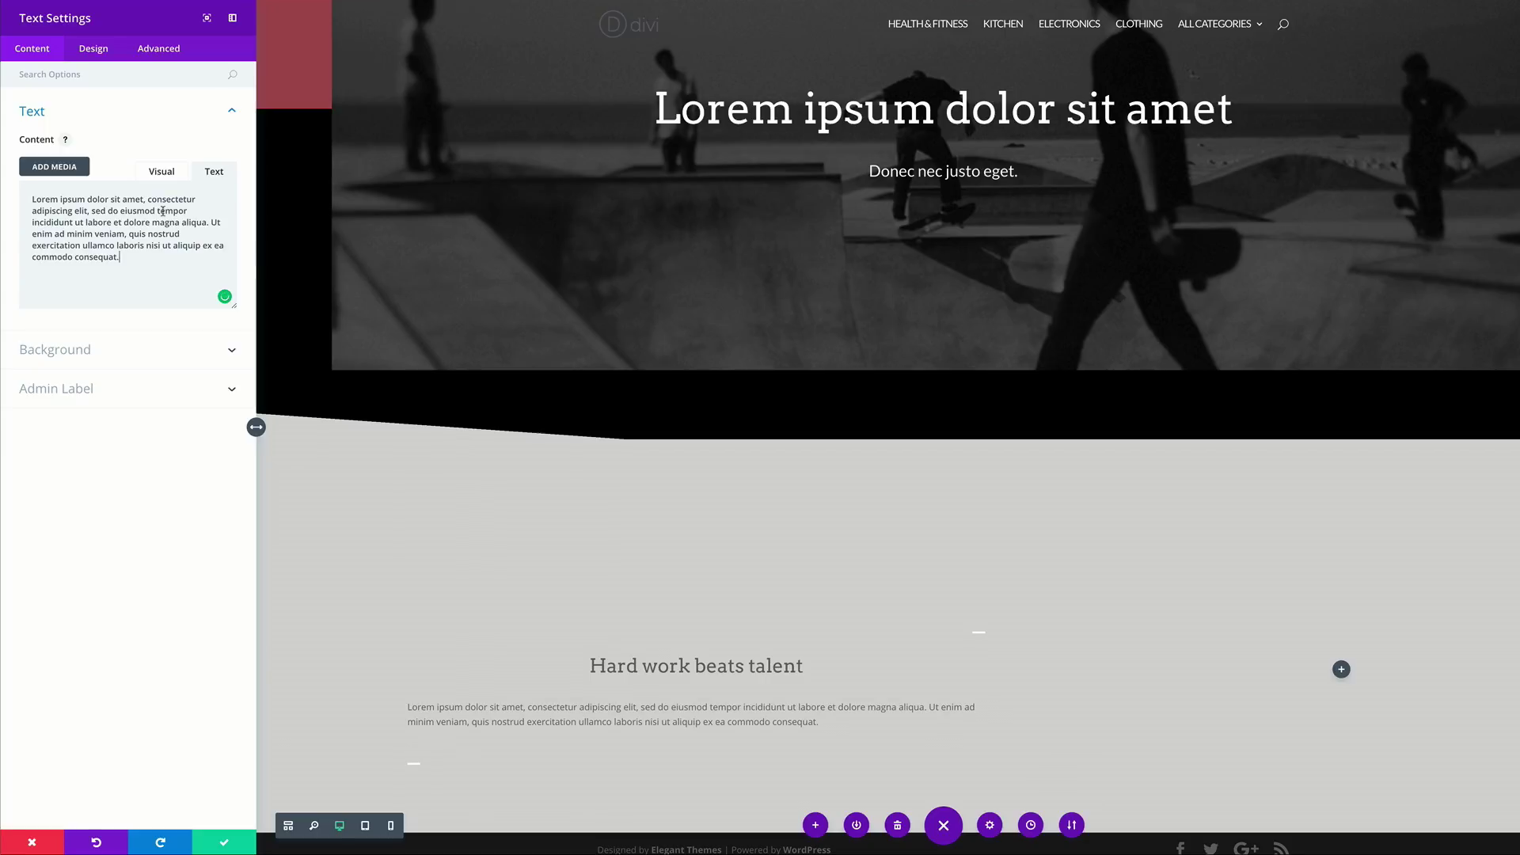
Center the paragraph text, set its font to Lato, and save the text module.
click(96, 53)
click(41, 114)
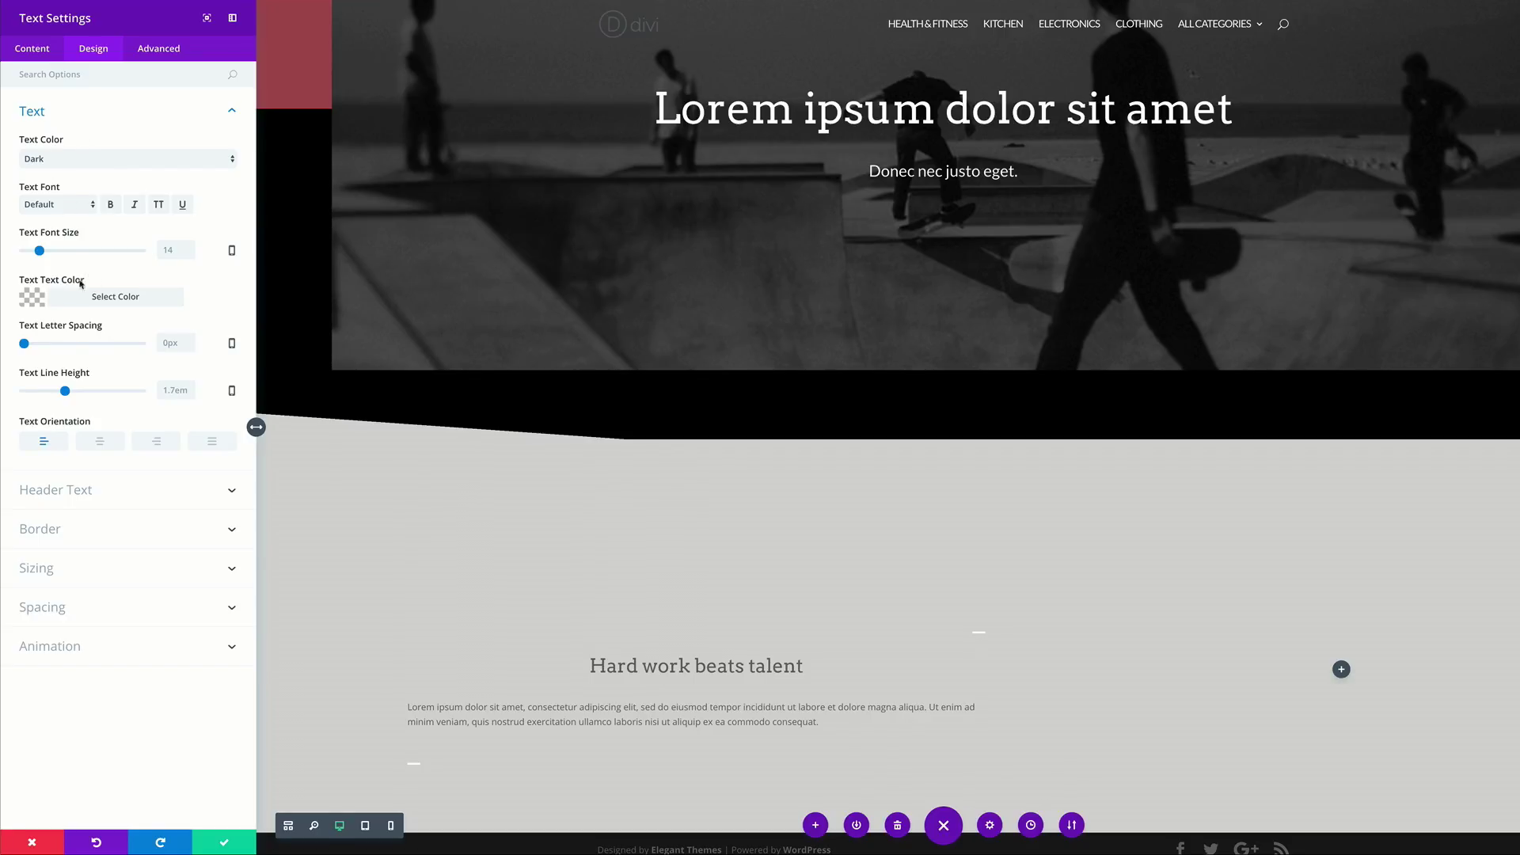
click(101, 445)
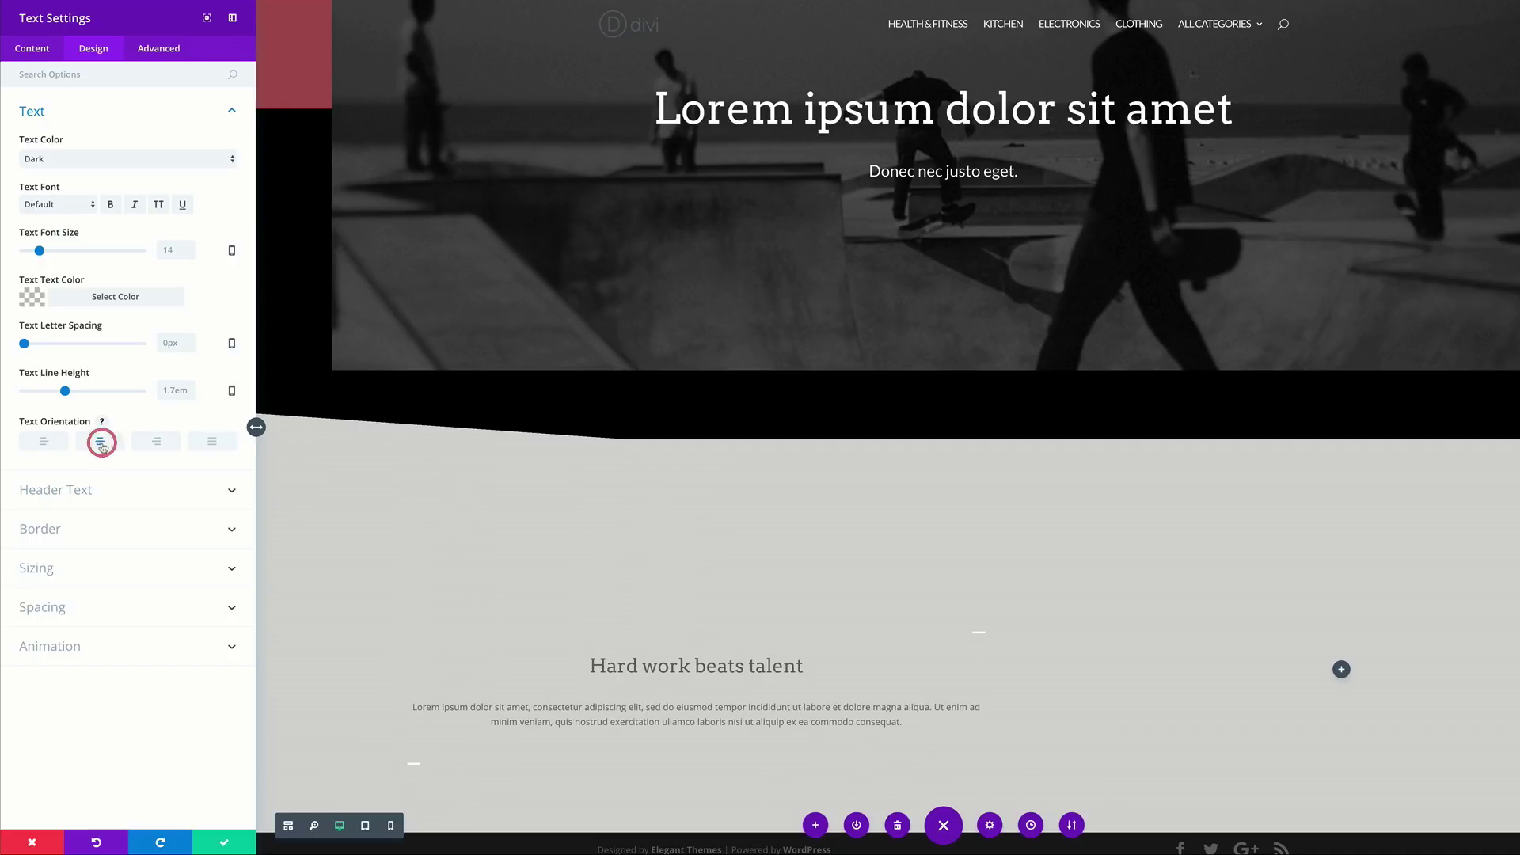
click(64, 206)
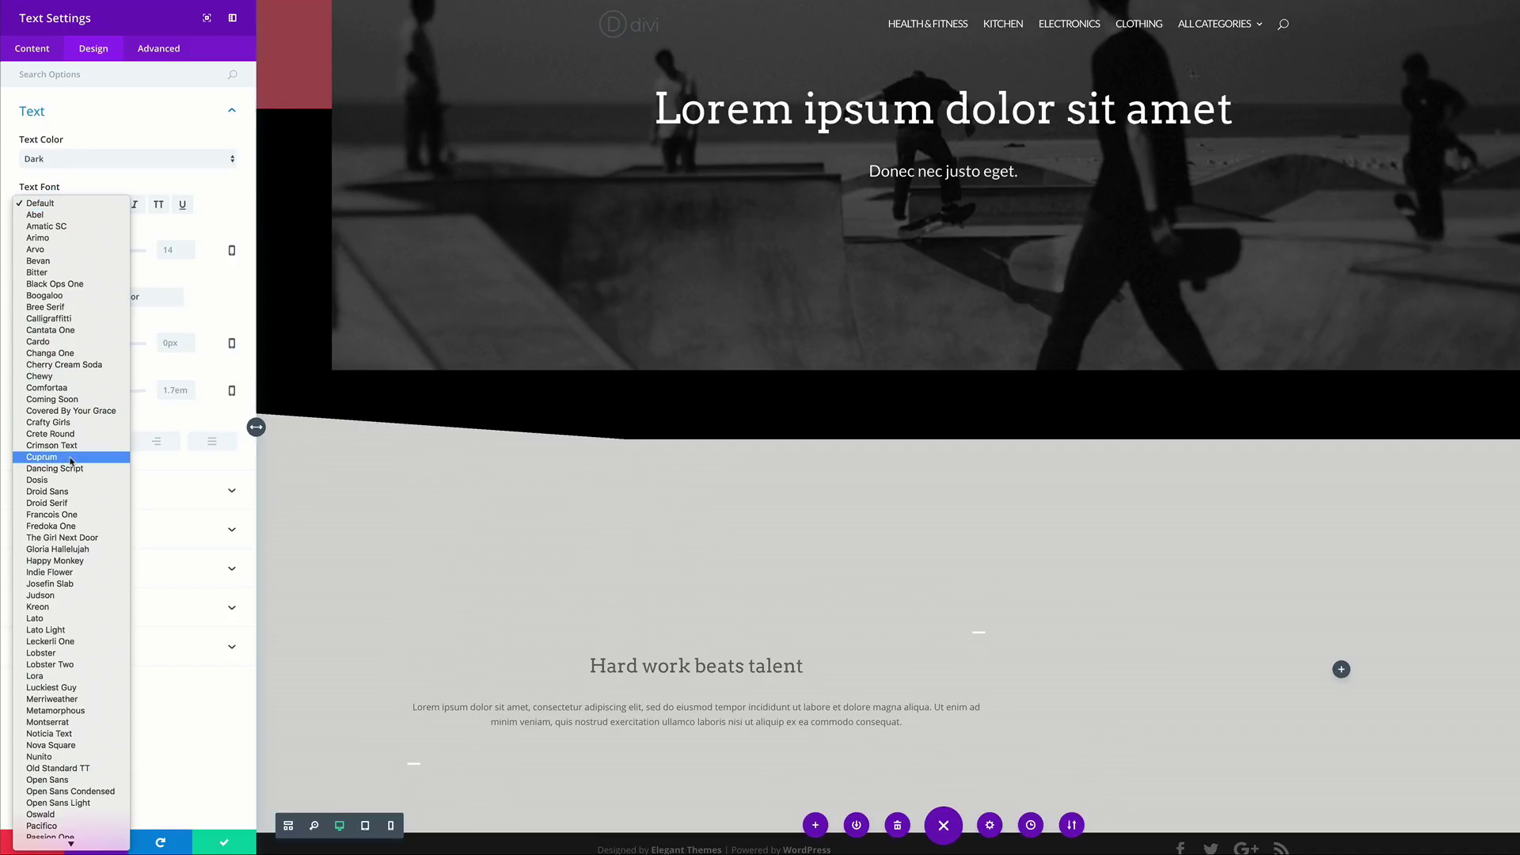
click(36, 618)
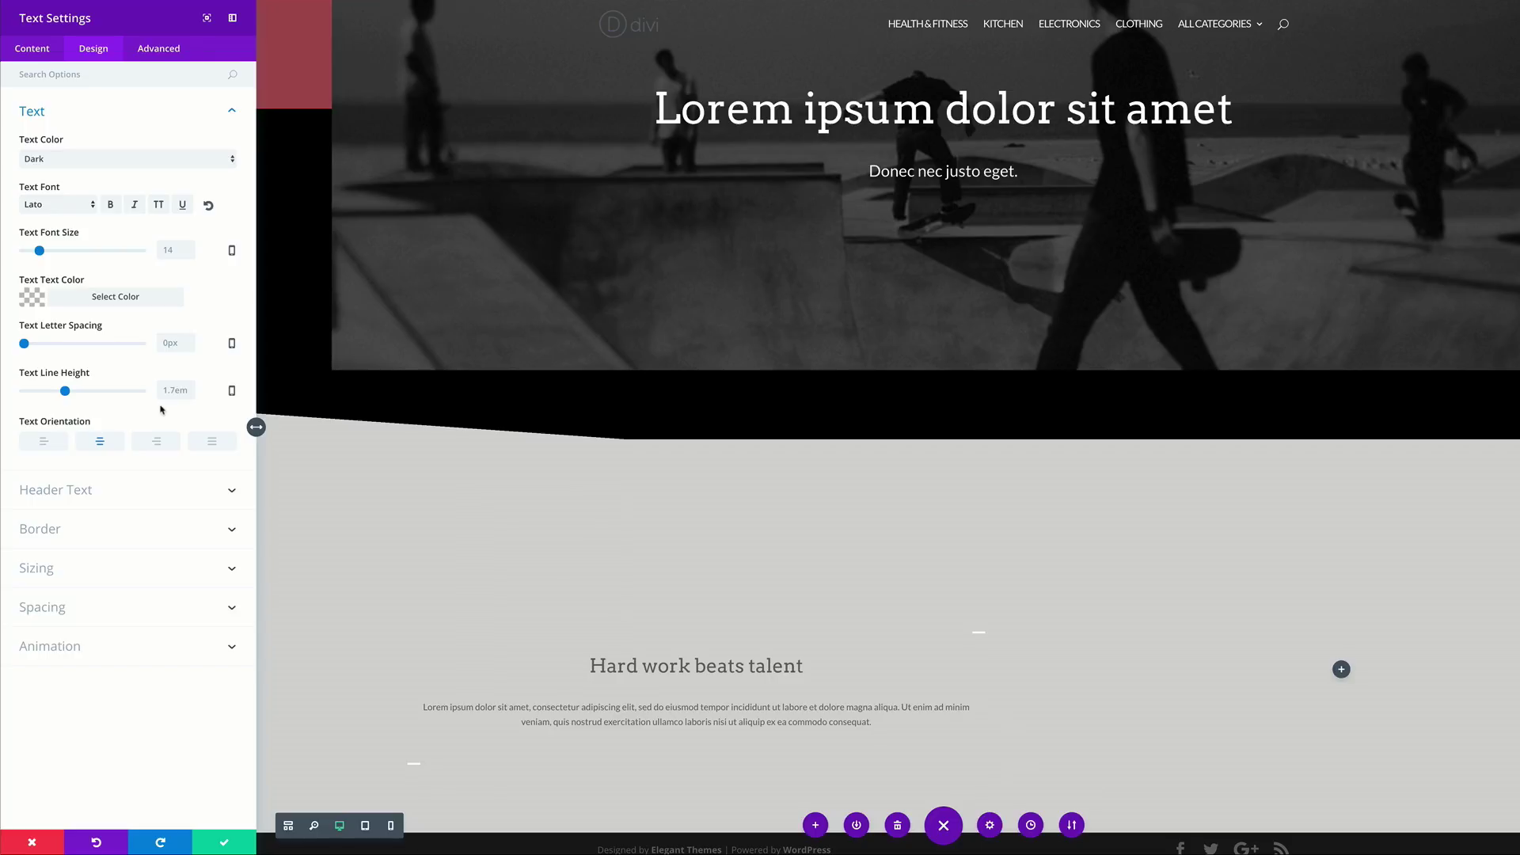
click(225, 843)
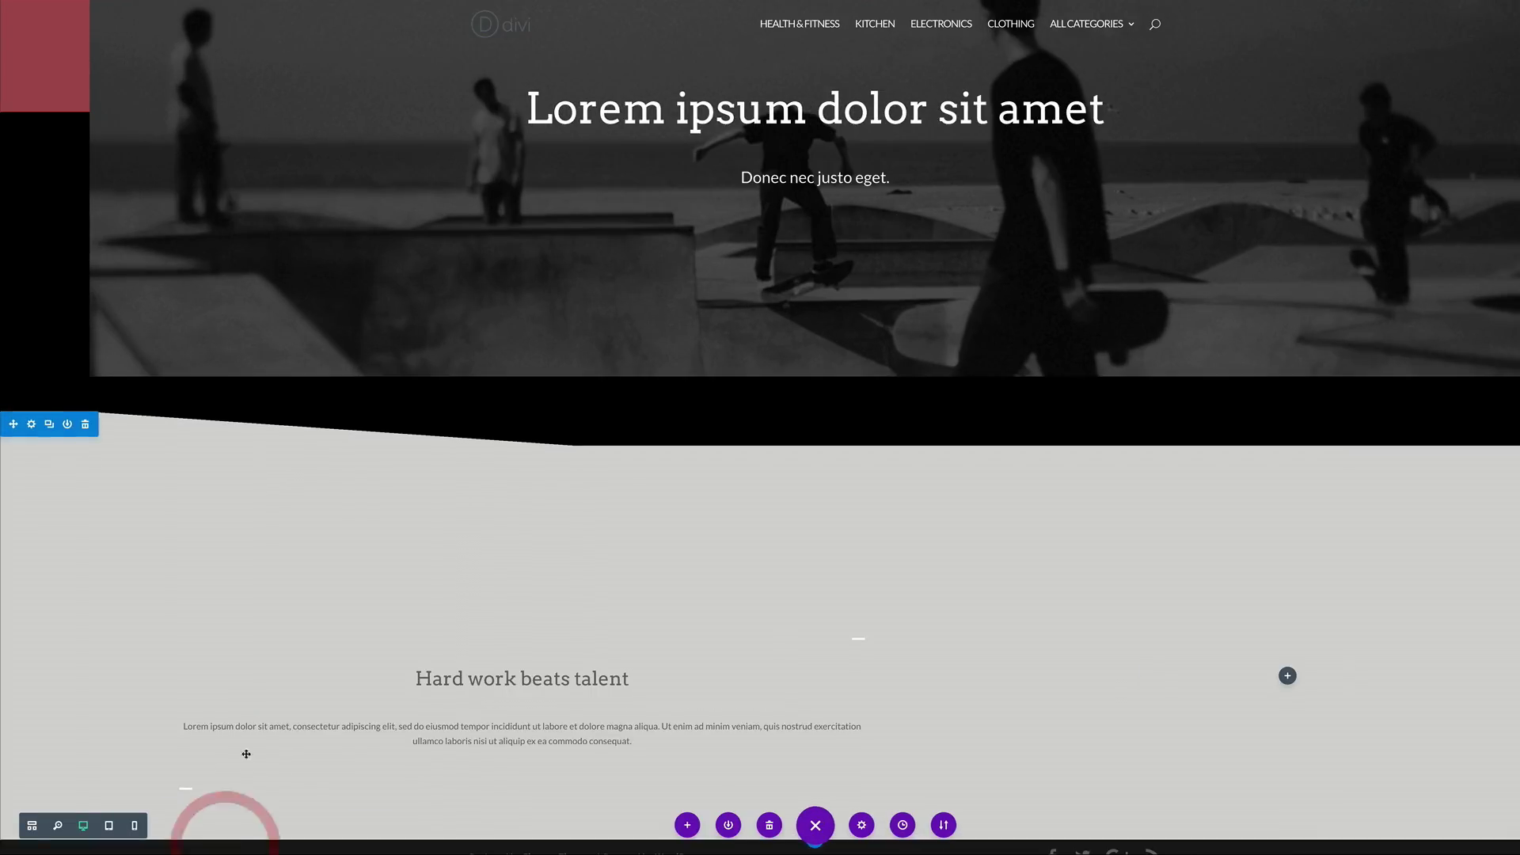
Insert an image module in the second column using the black-and-white photo of the long-haired woman from the media library.
scroll(950, 609, down, 1)
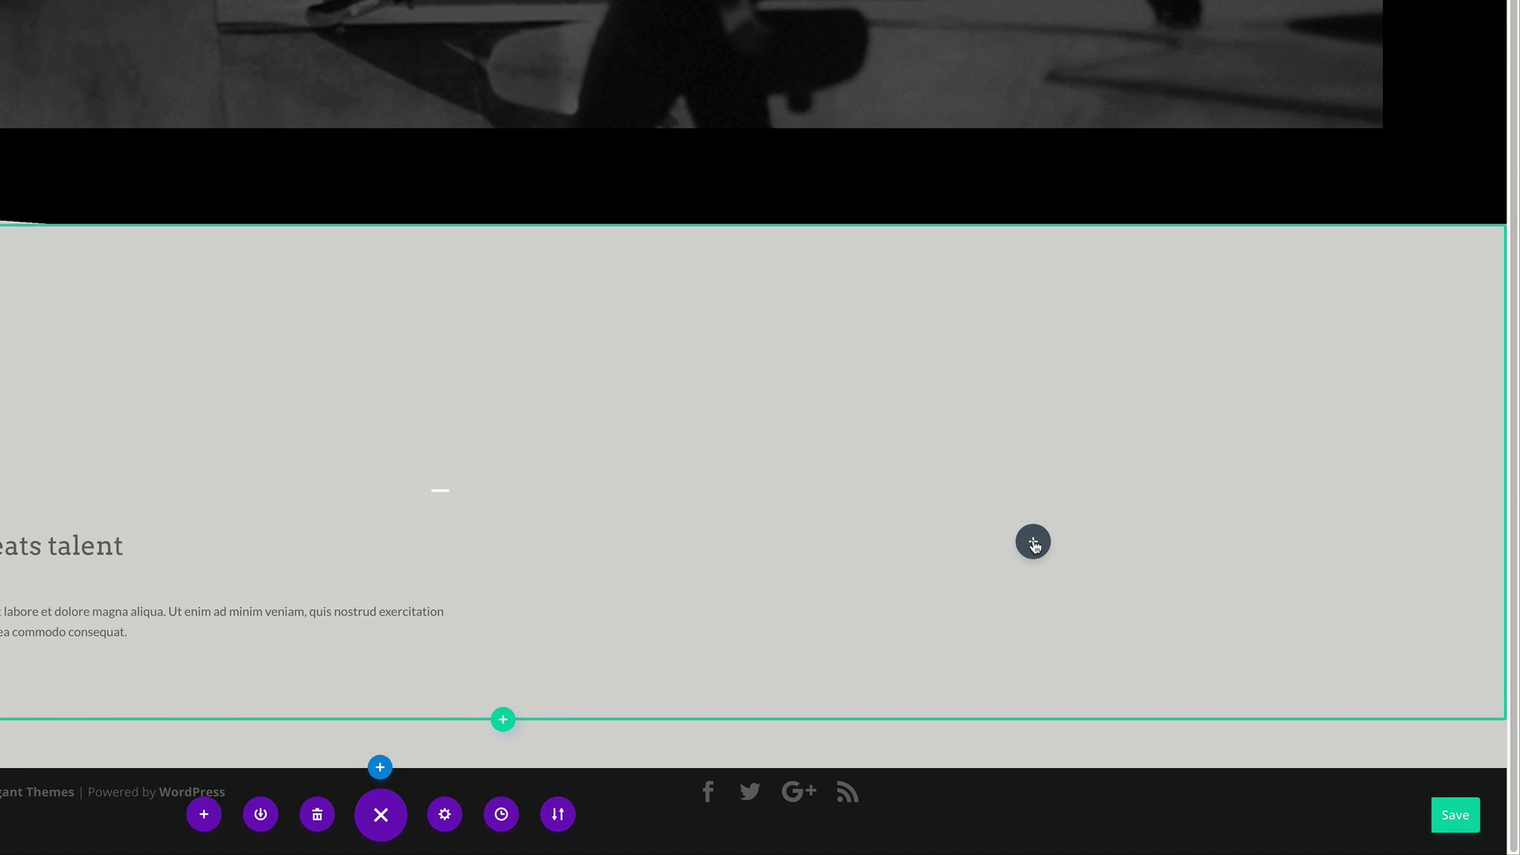
click(1034, 546)
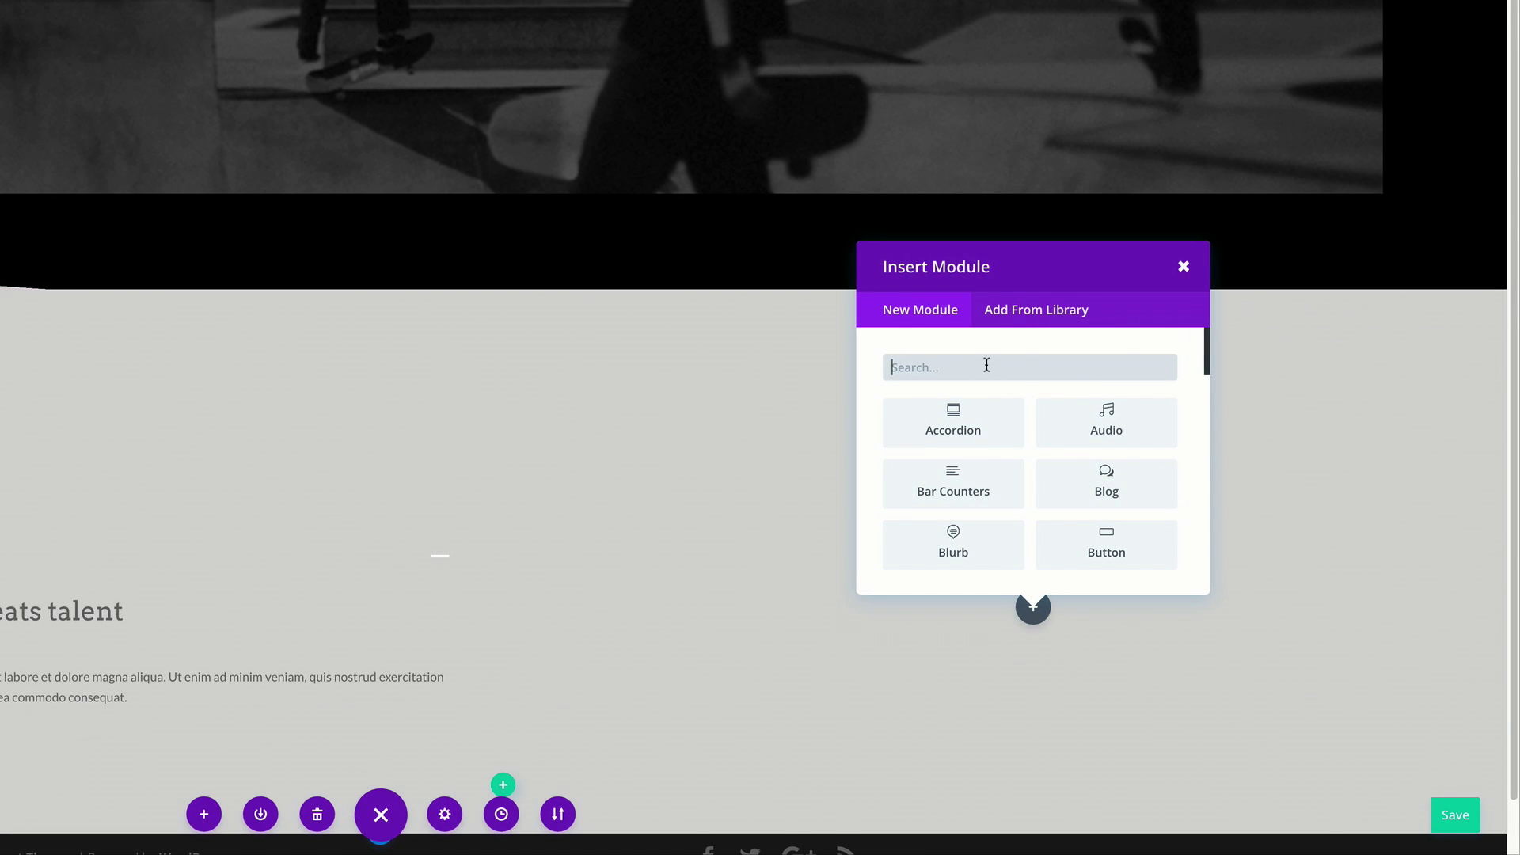
text(im)
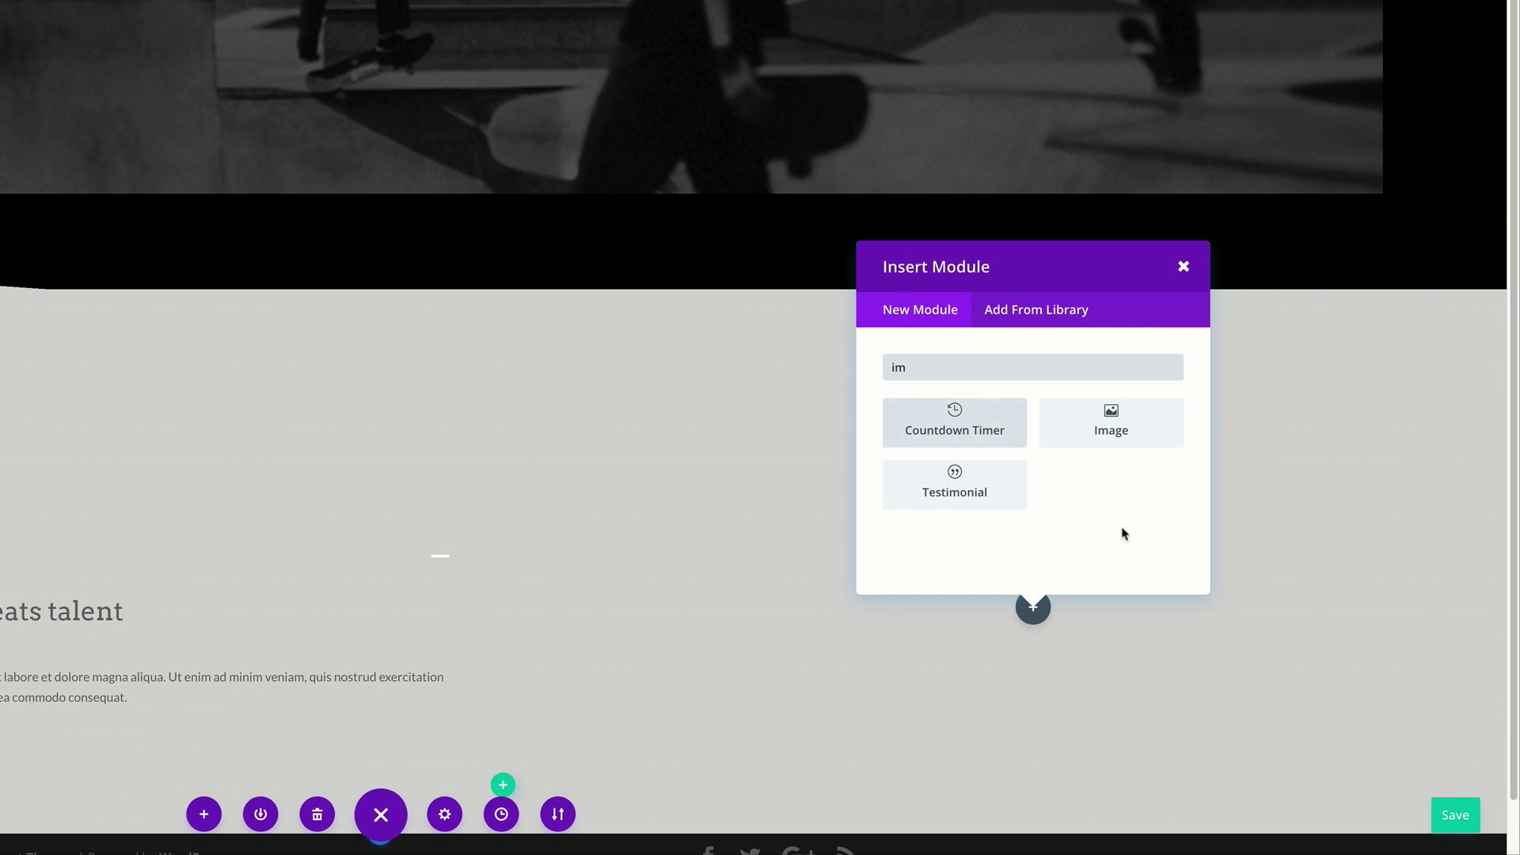
click(1140, 435)
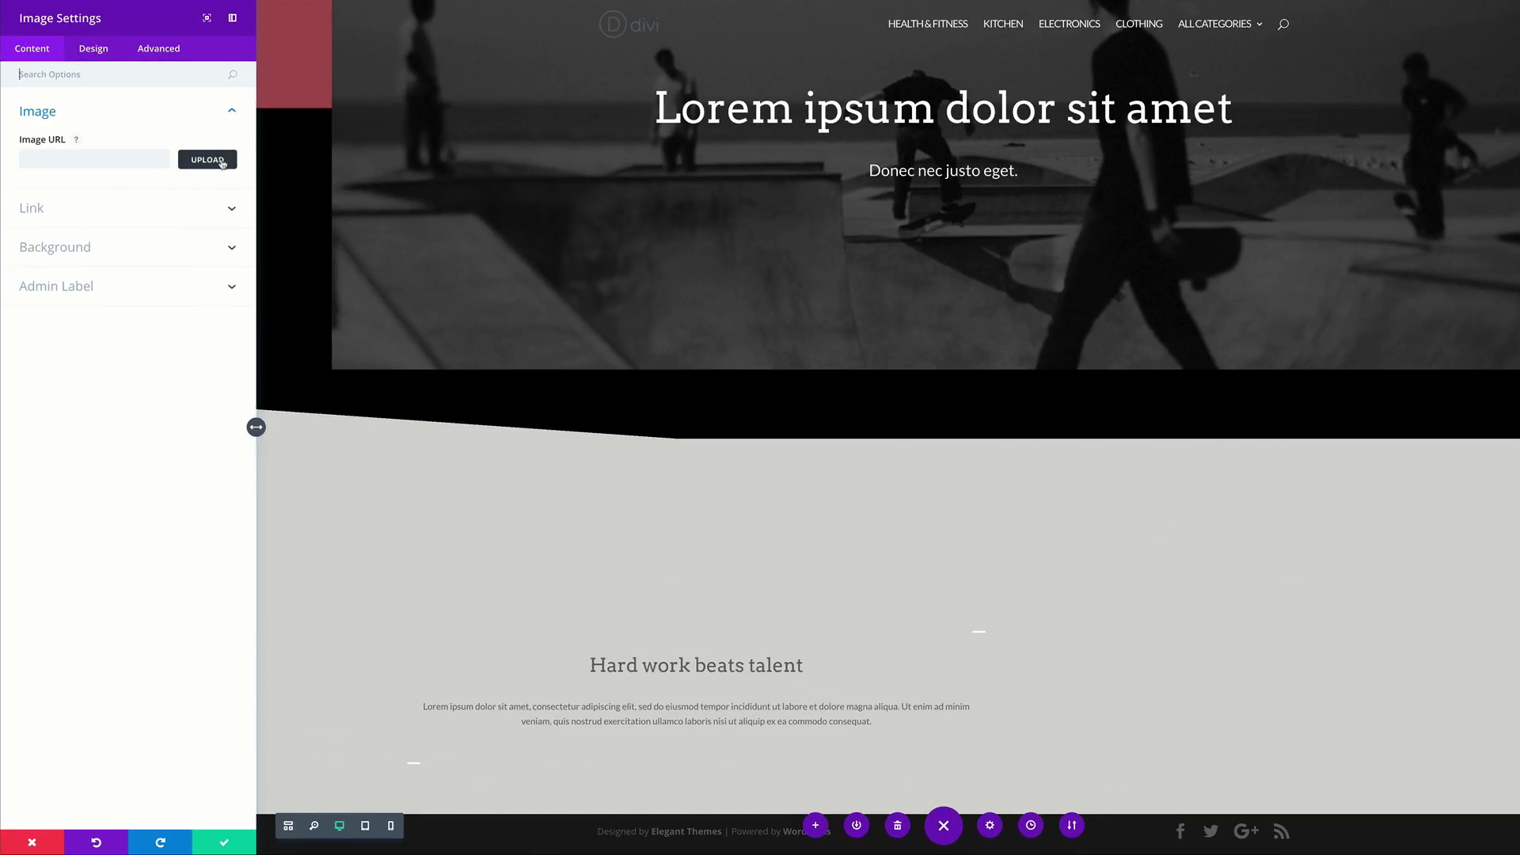
click(221, 162)
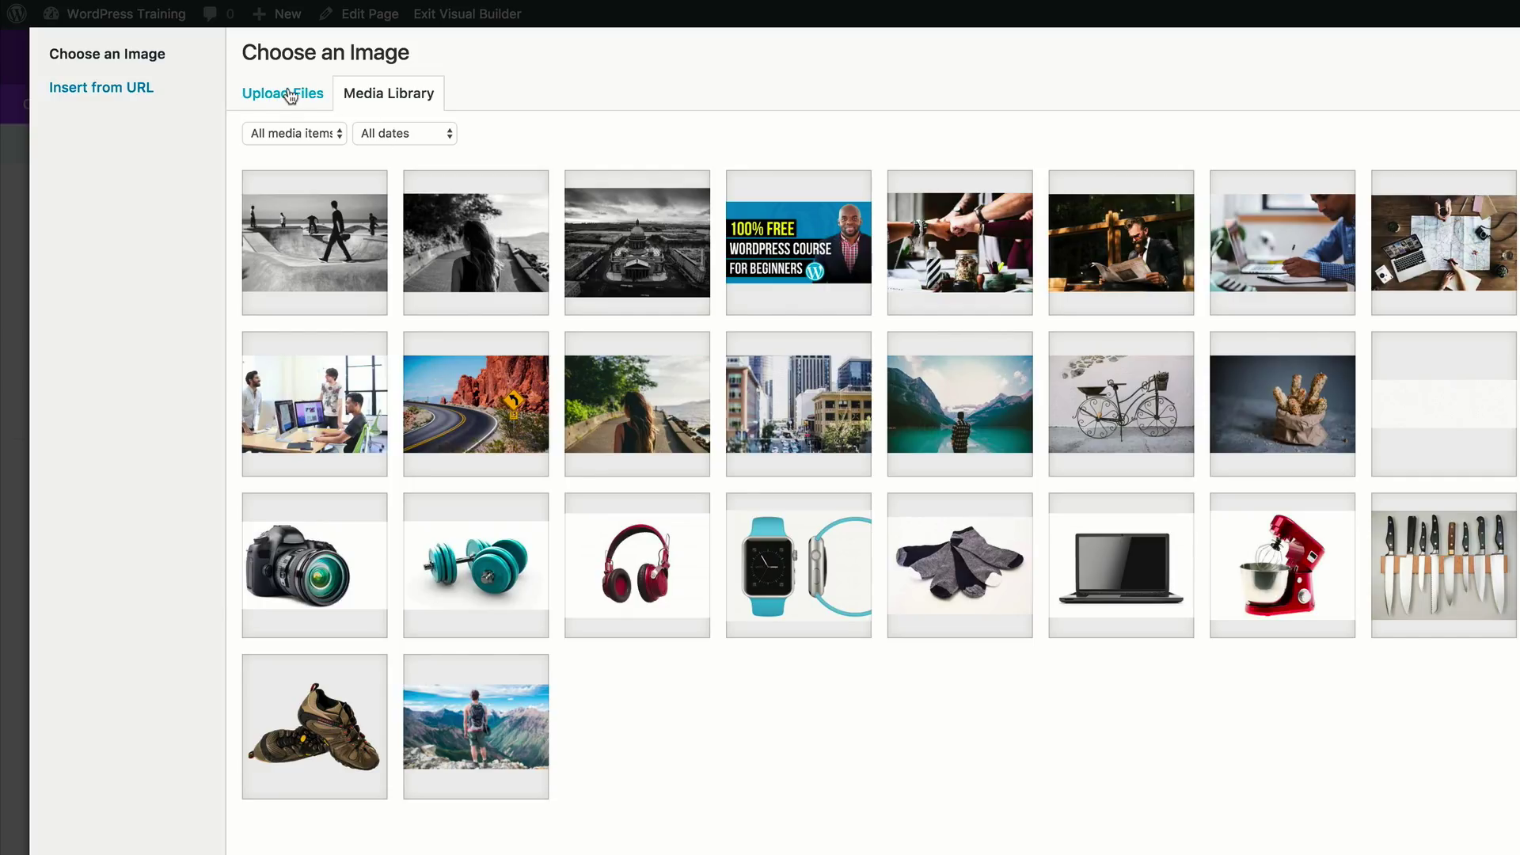
click(474, 265)
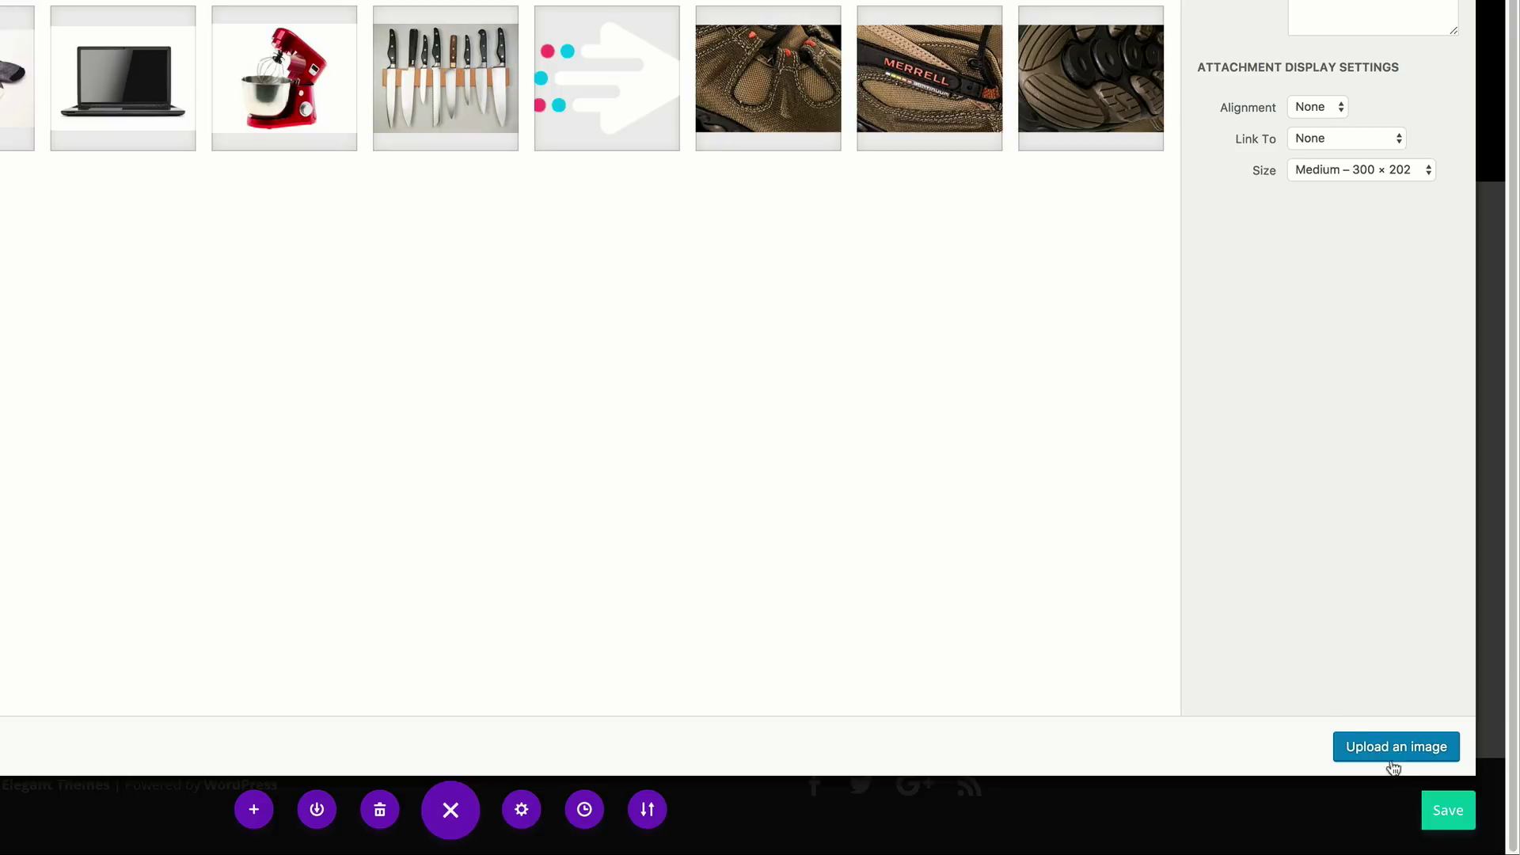
click(1391, 743)
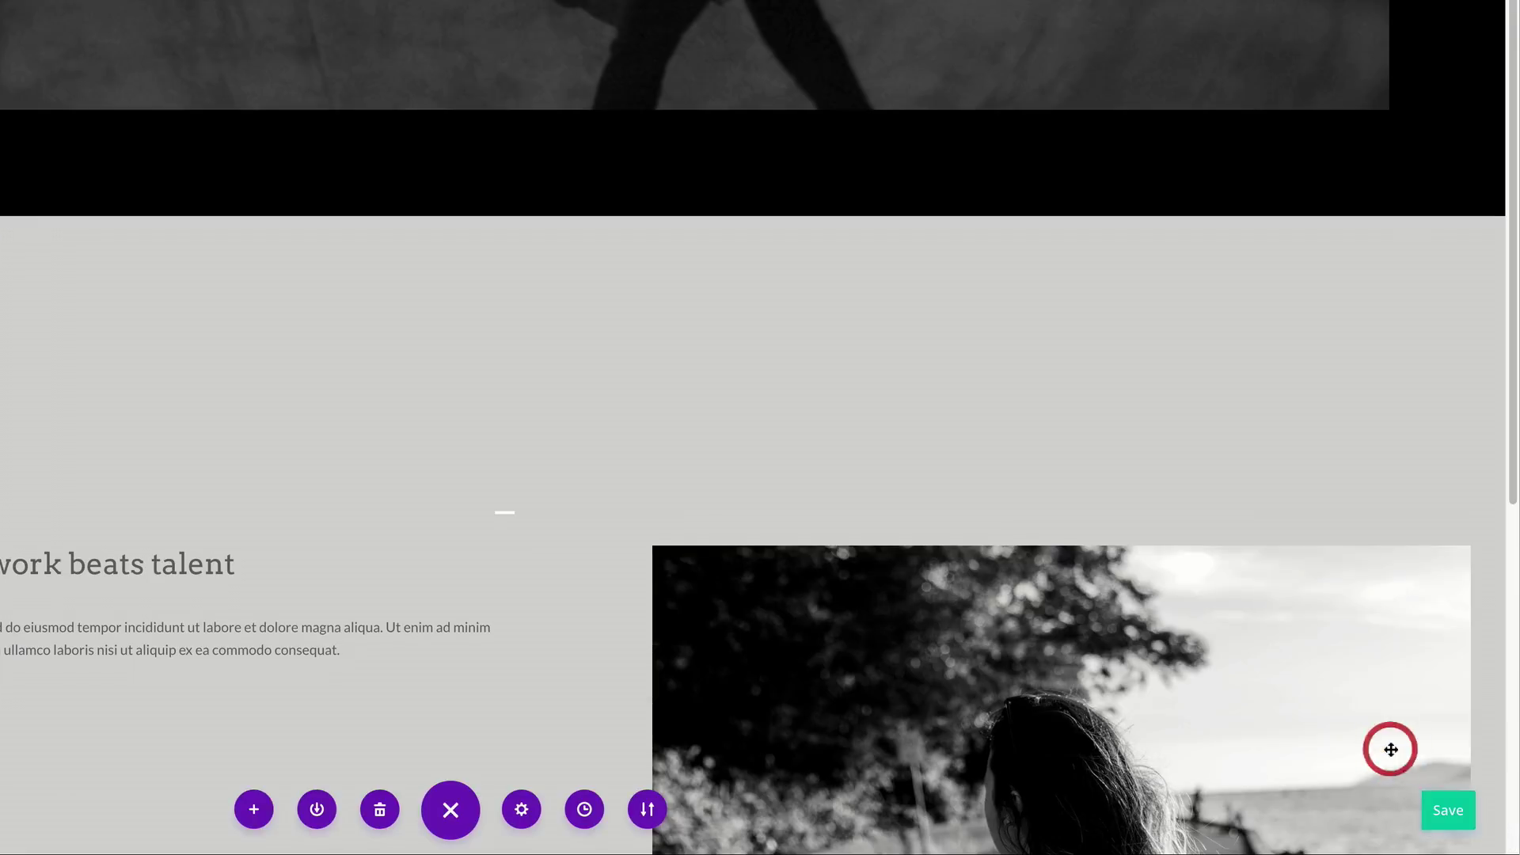
Set the image module's custom margins to -300px top and -80px left, and save it.
scroll(894, 626, down, 5)
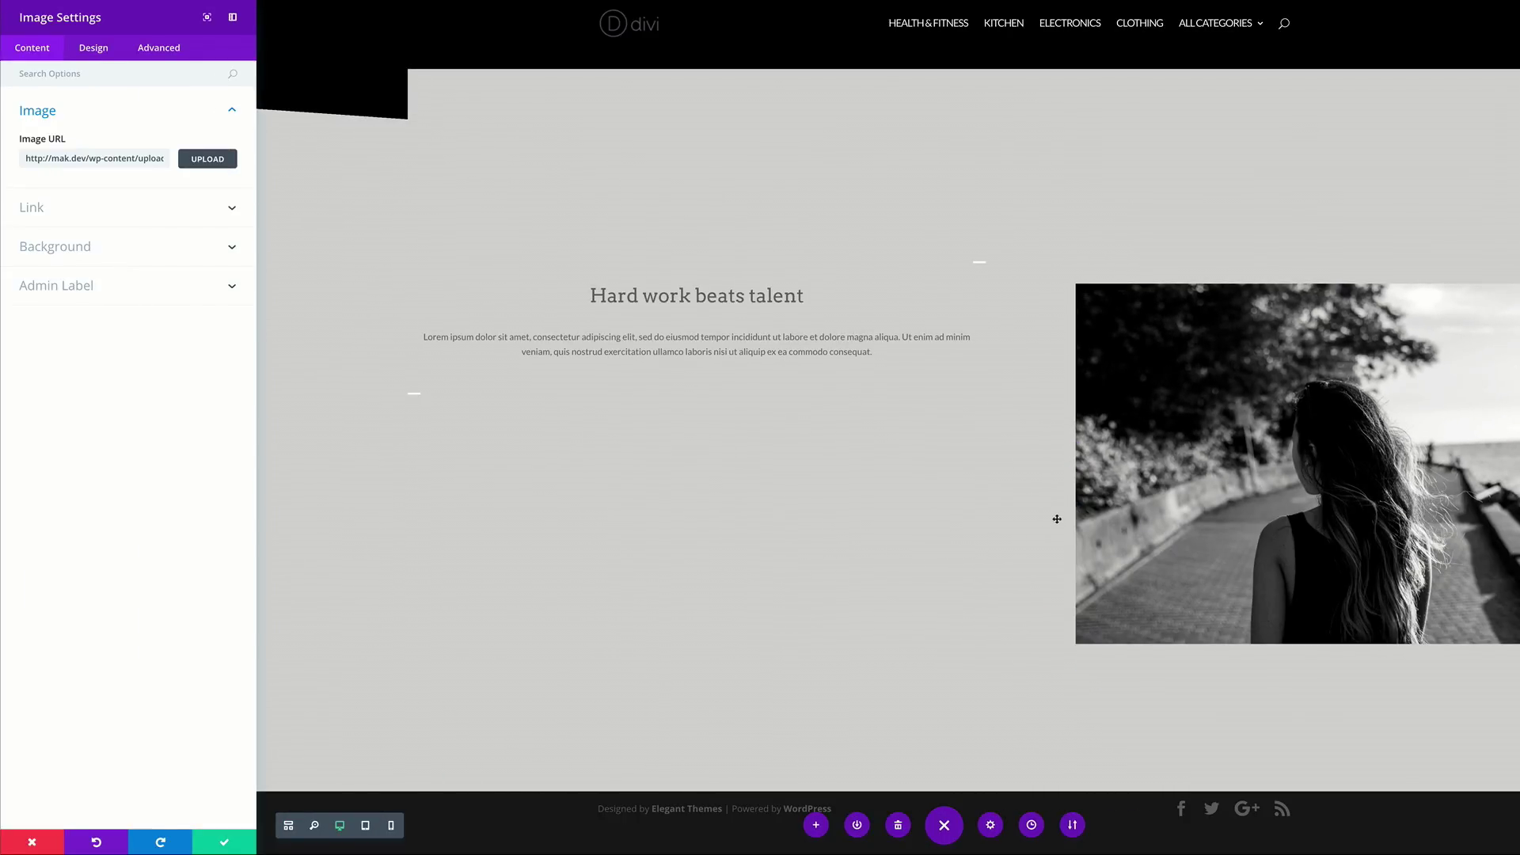
click(99, 52)
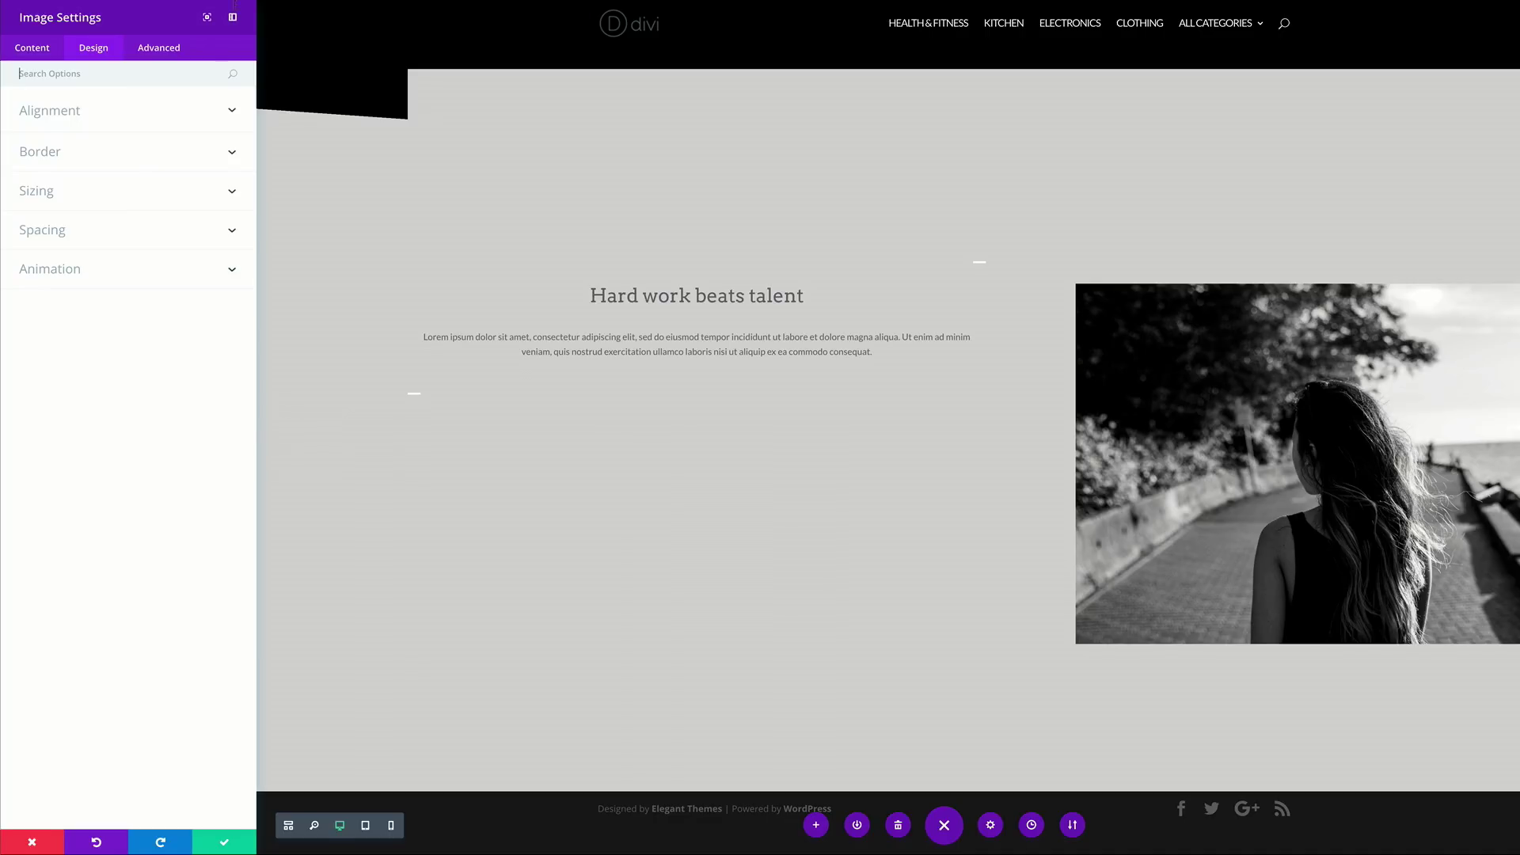
click(63, 237)
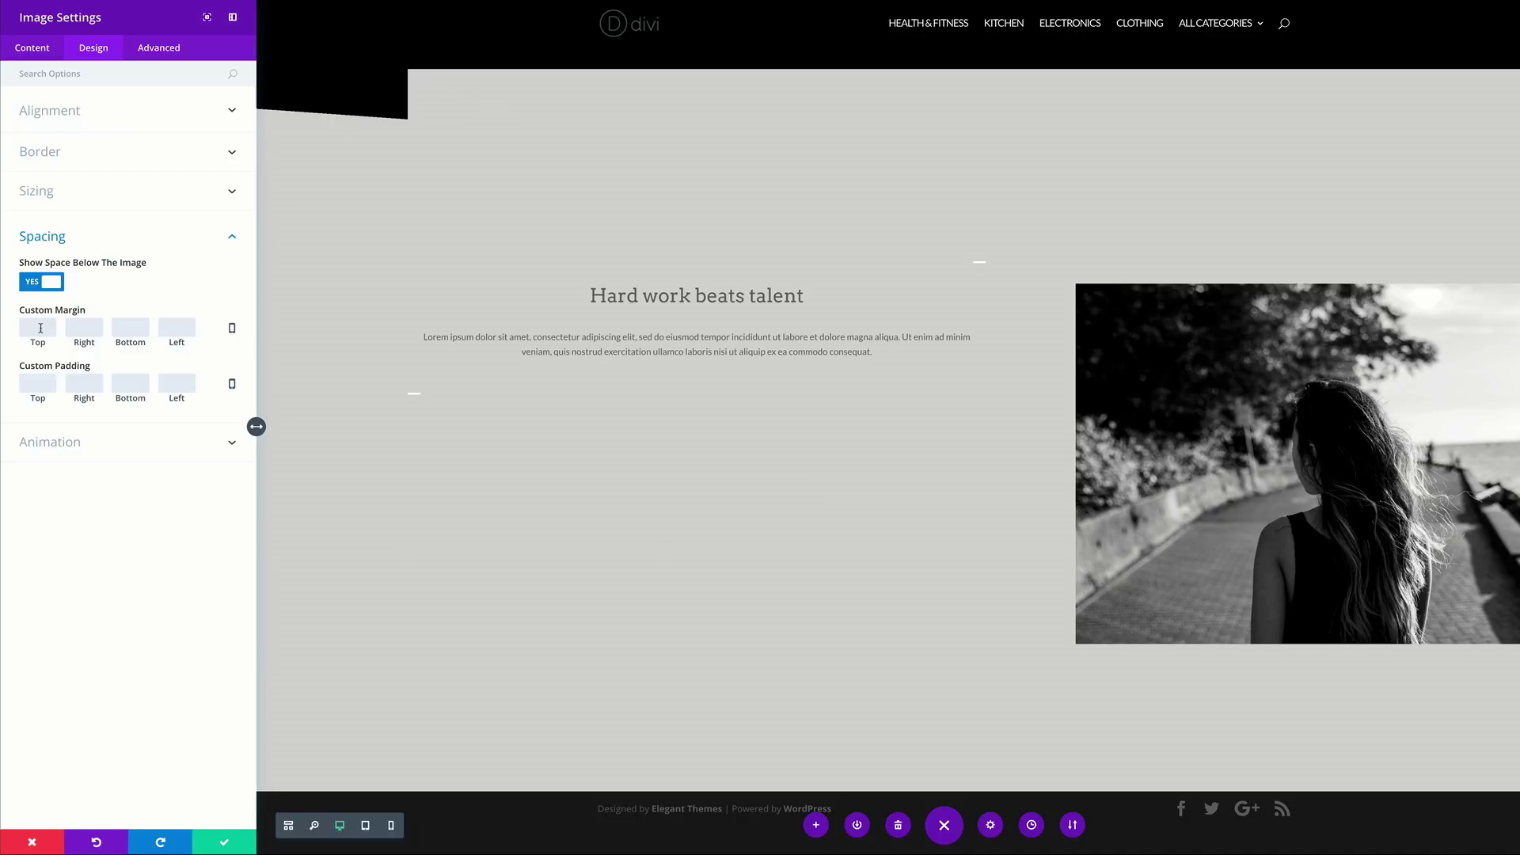
text(-300)
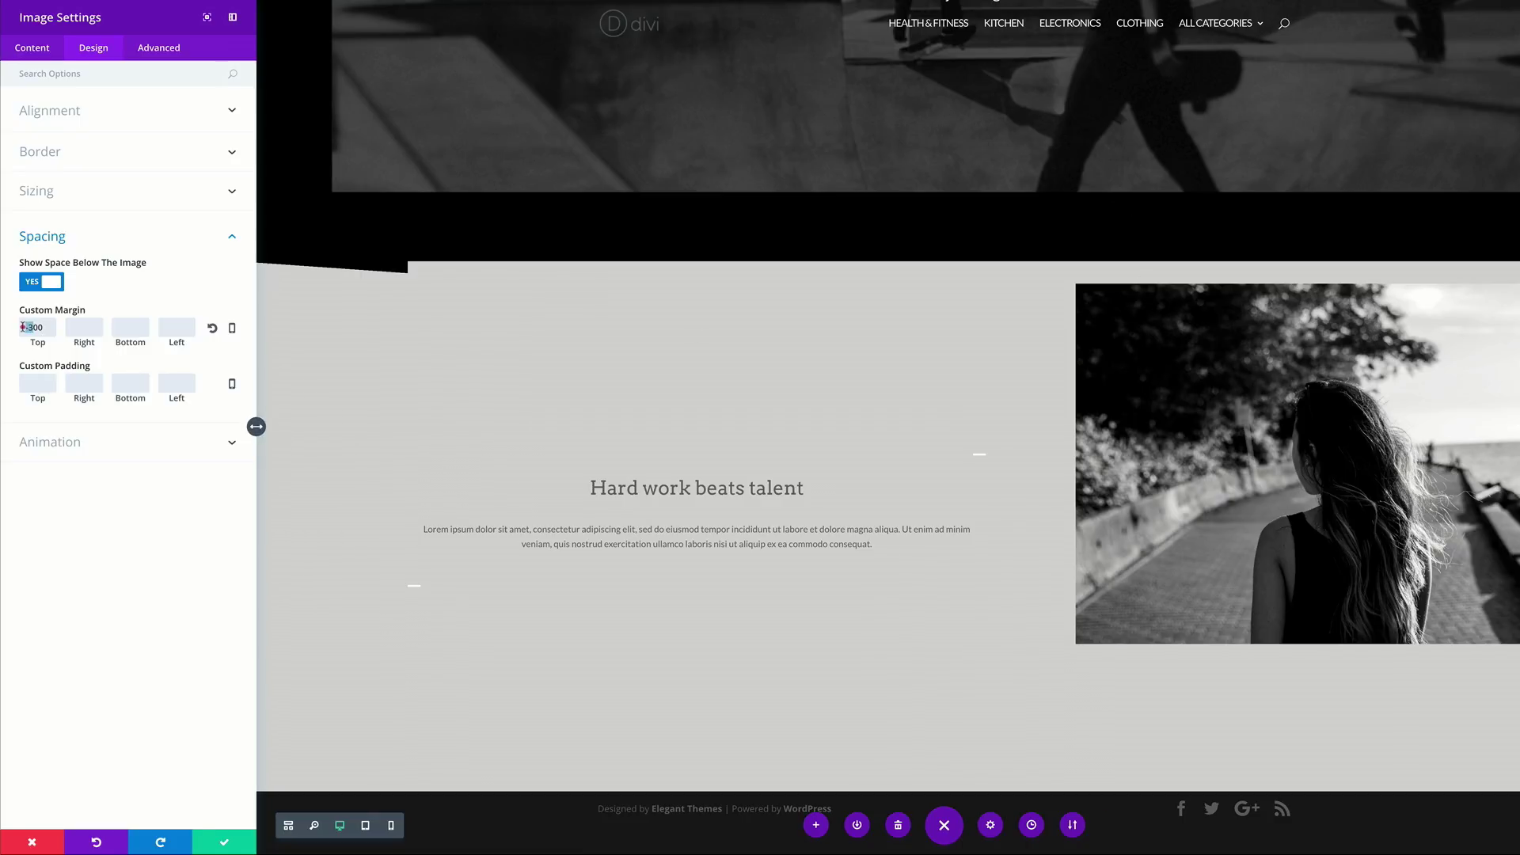
key(BackSpace)
click(177, 327)
text(-80)
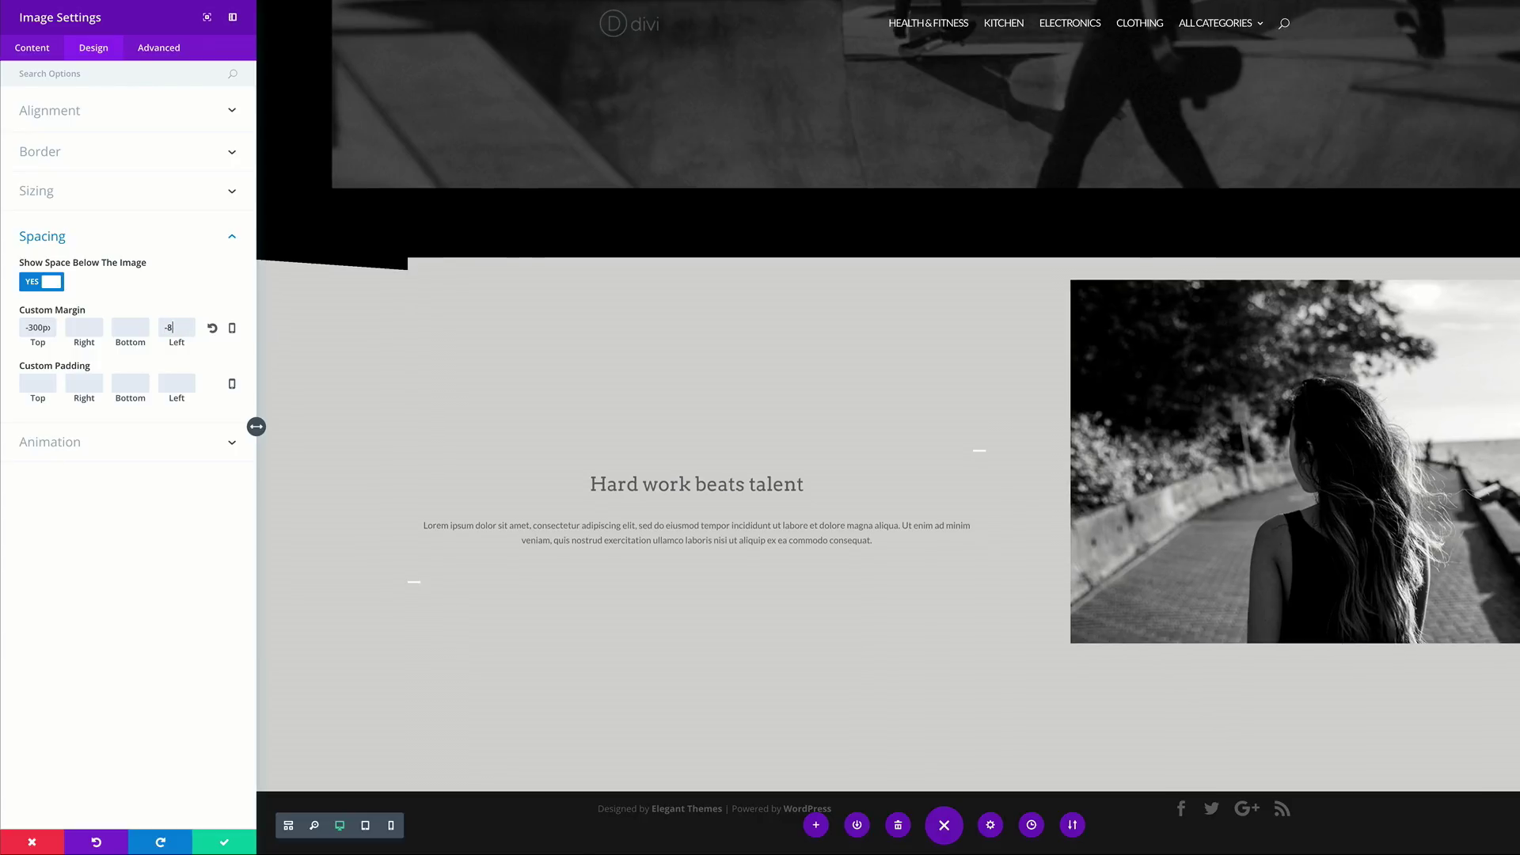
click(100, 548)
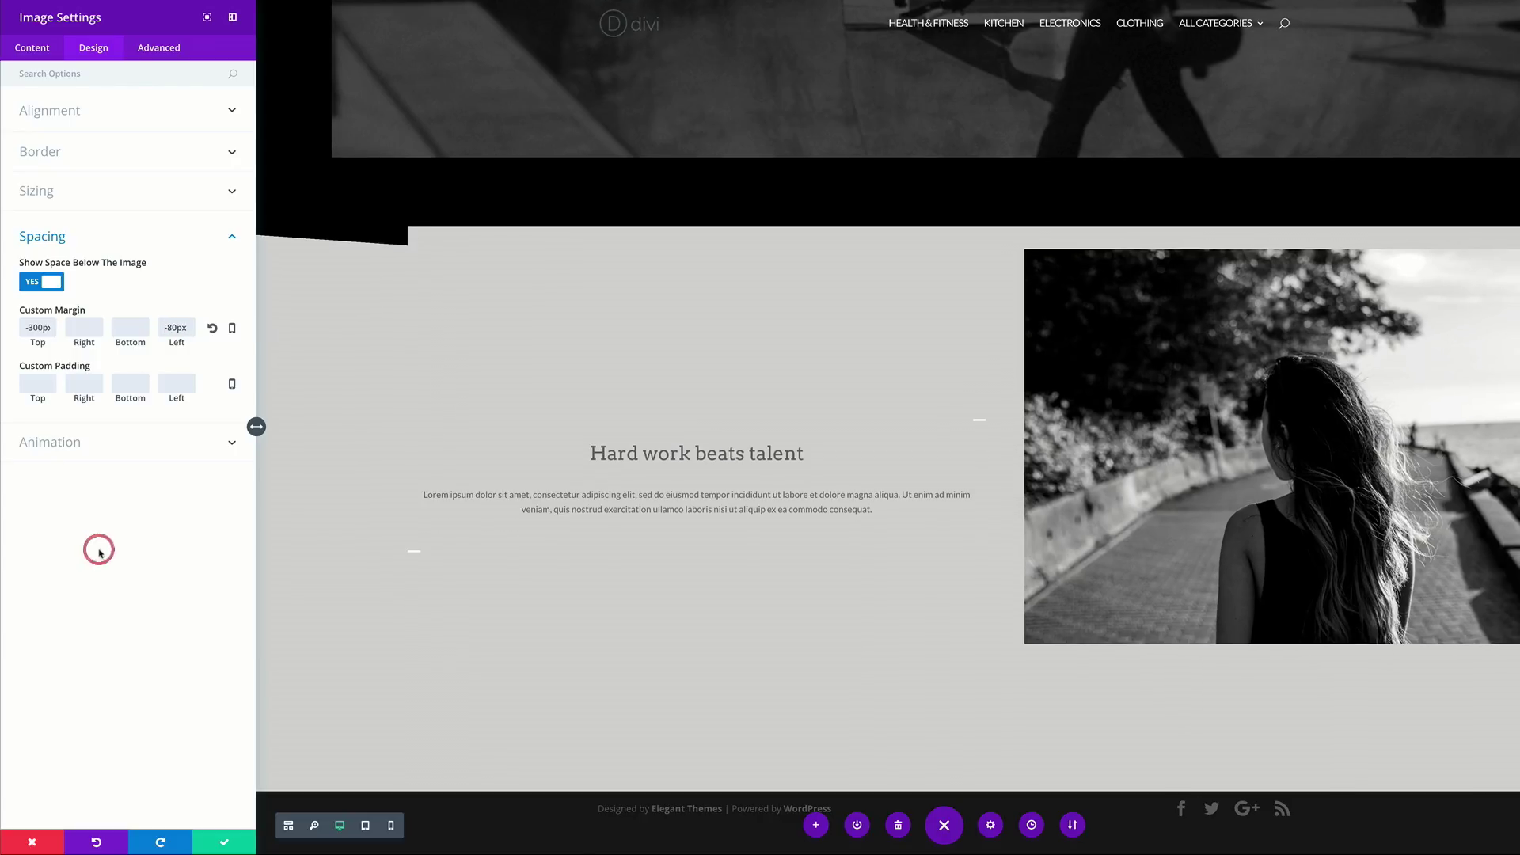
click(222, 841)
Insert a text module with the Lorem ipsum paragraph below the image in the second column and open its text design settings.
scroll(1108, 554, down, 1)
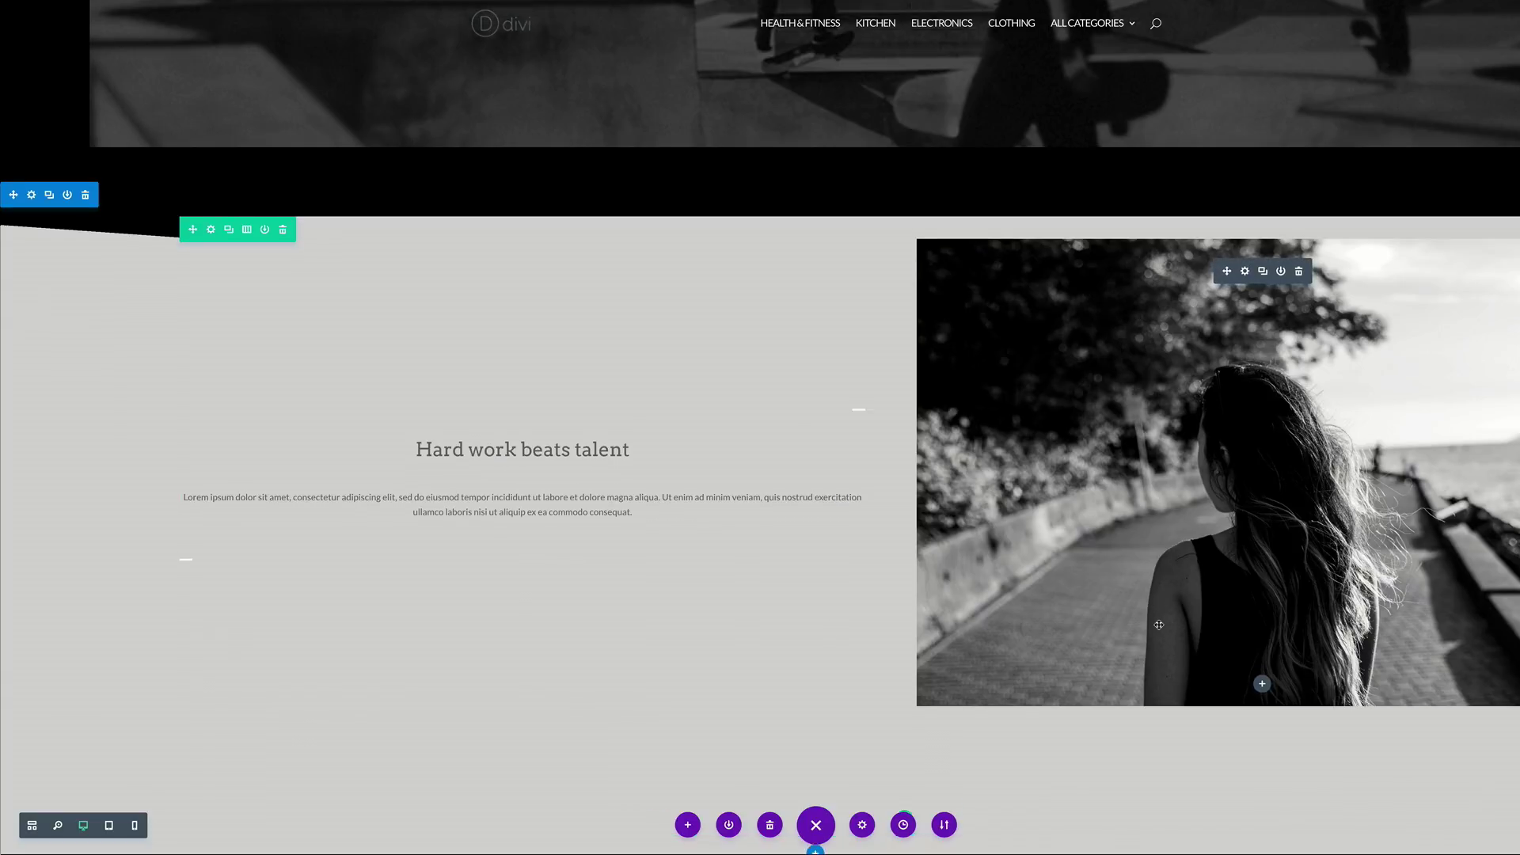
click(1262, 622)
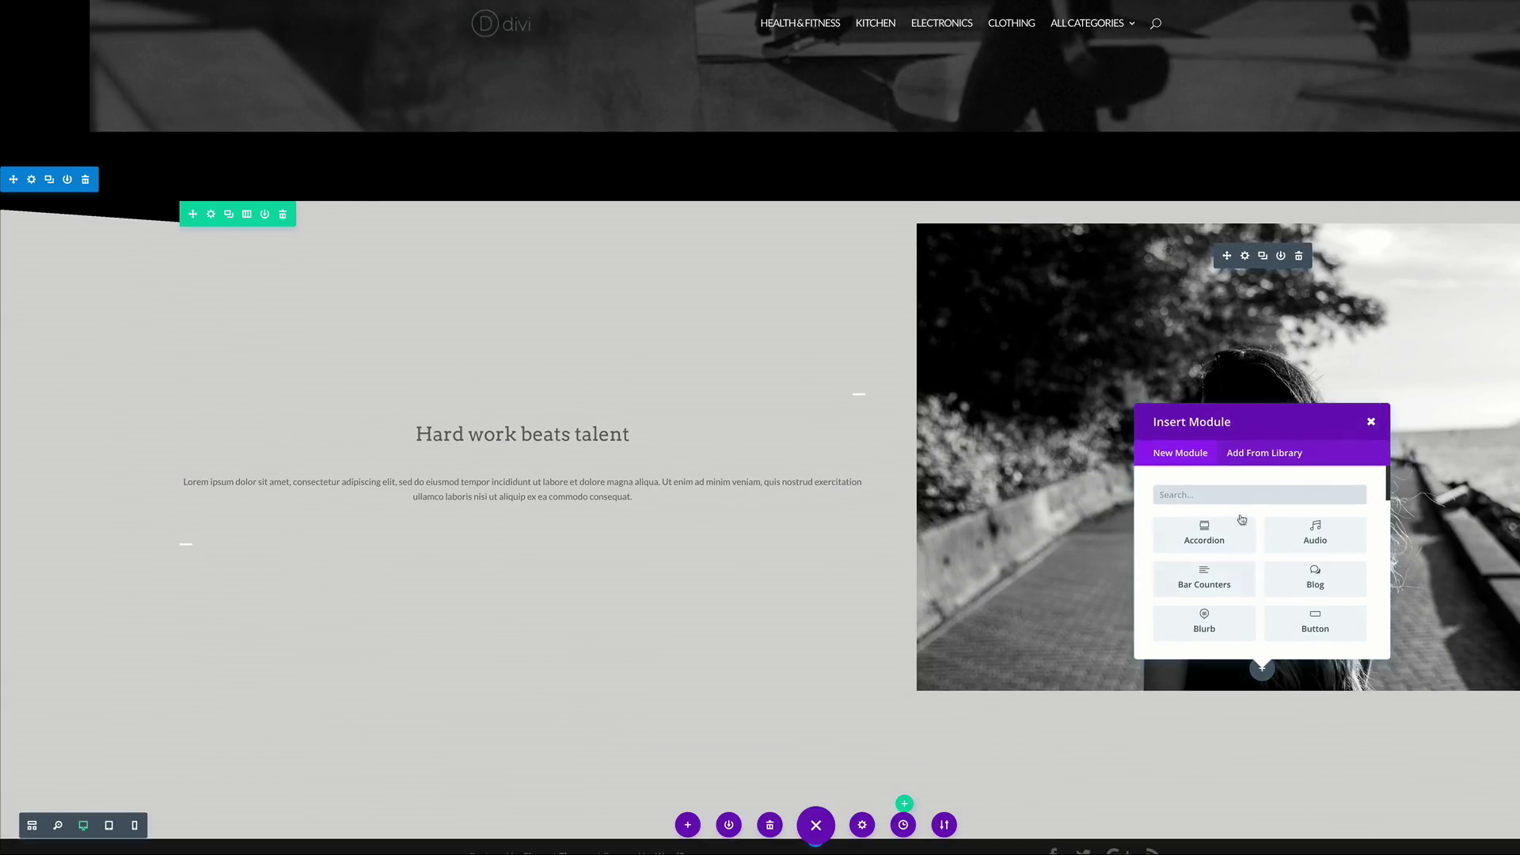
text(tex)
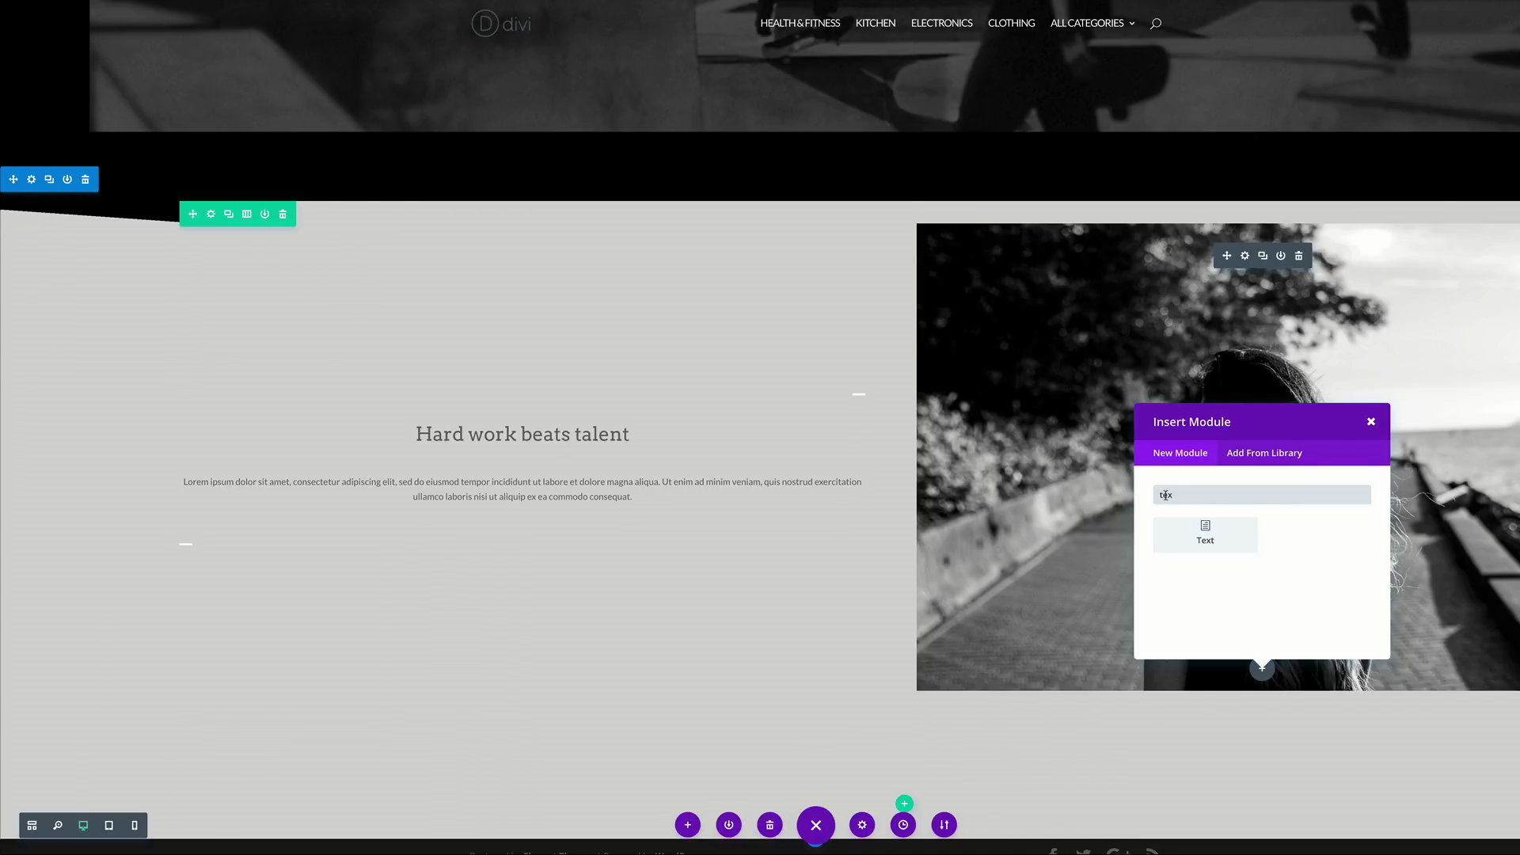
click(1204, 530)
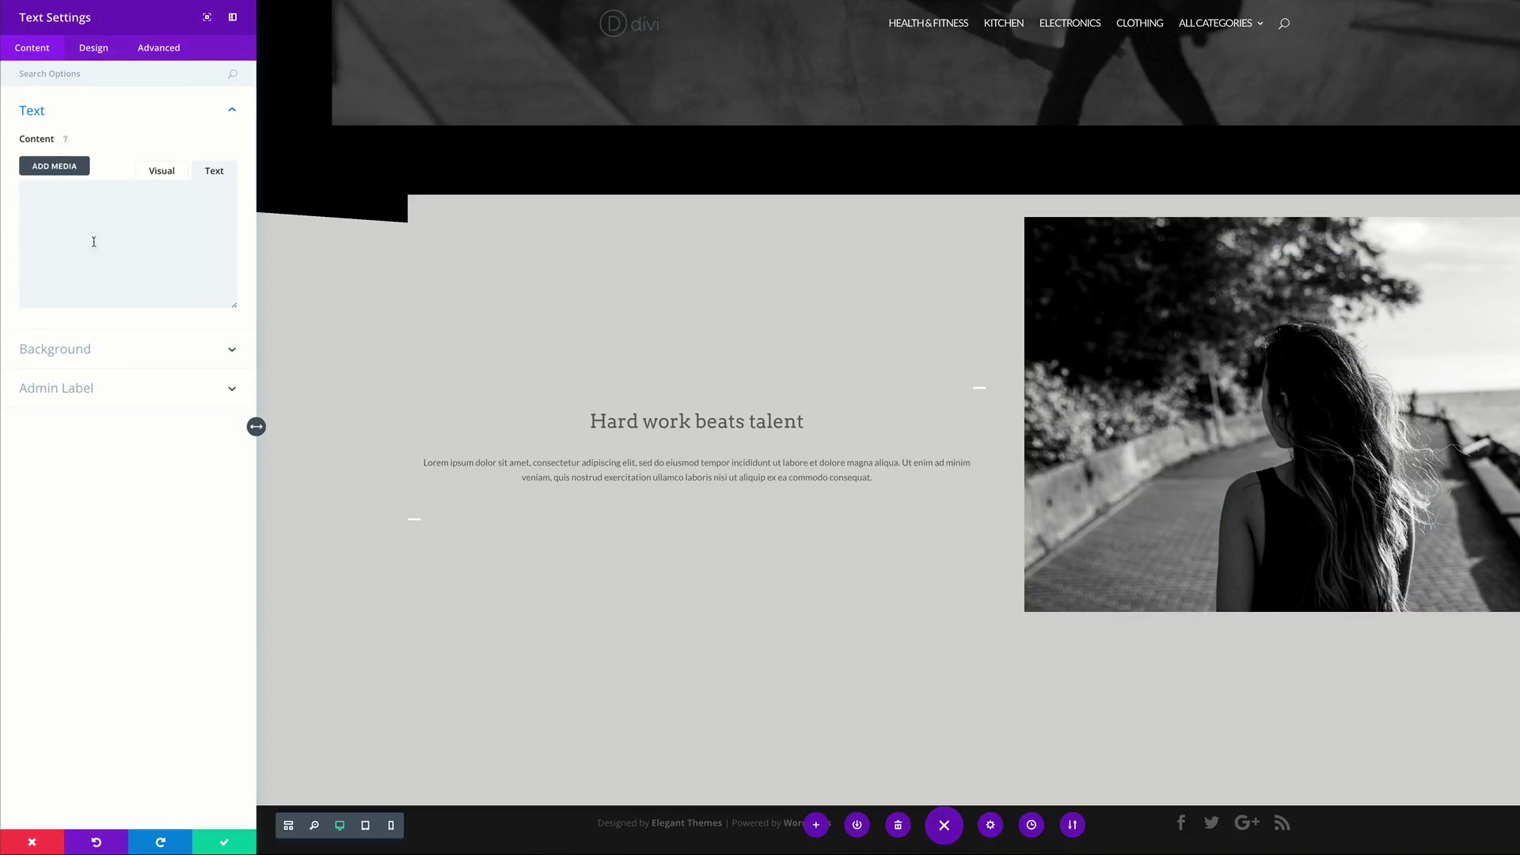
click(93, 49)
click(69, 116)
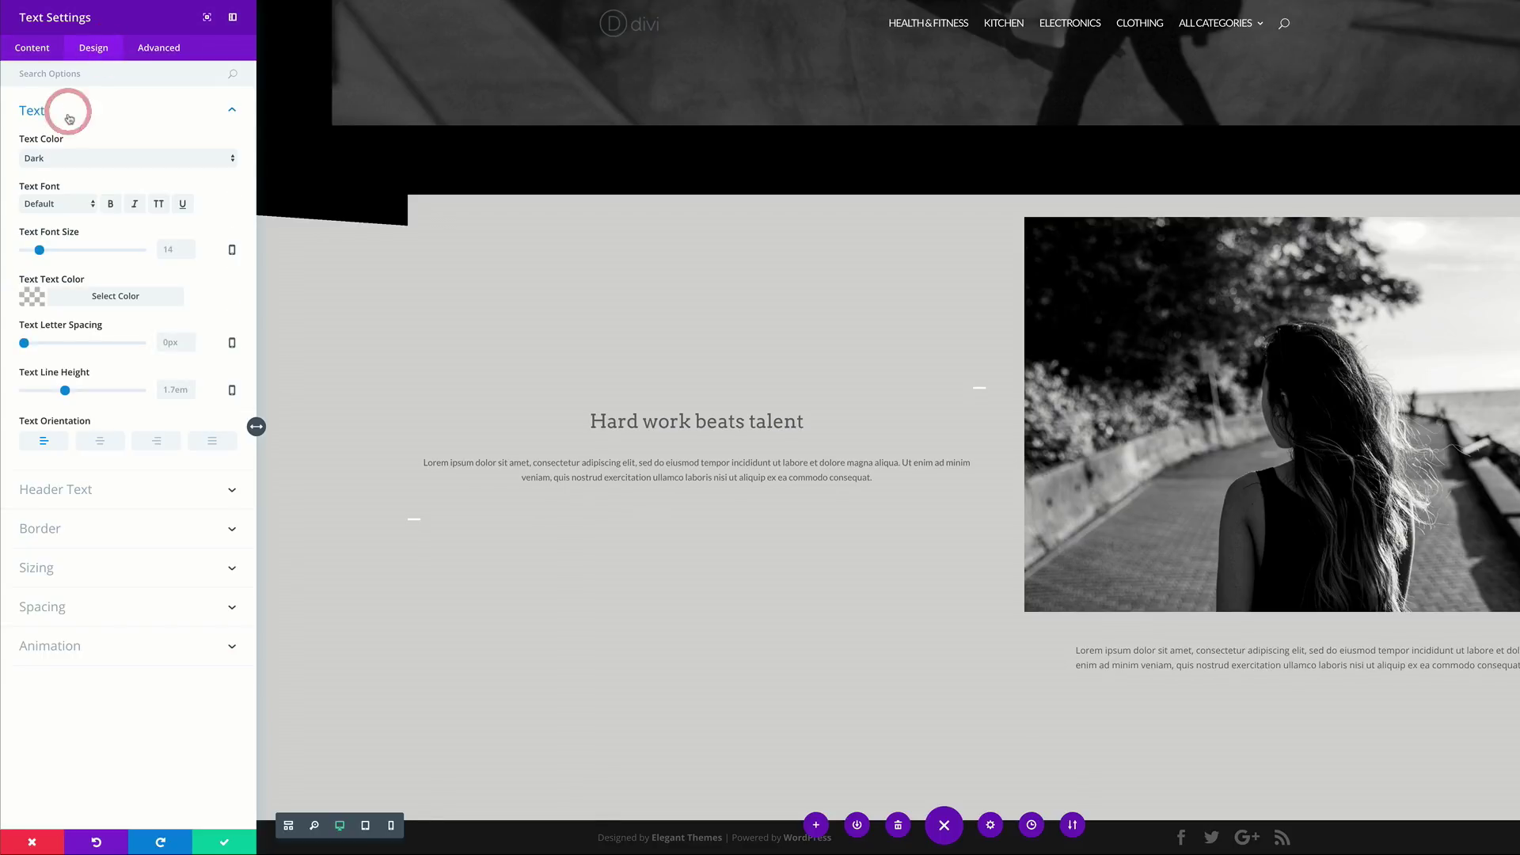
Set the font of the text module below the image to Lato and save its settings.
click(55, 204)
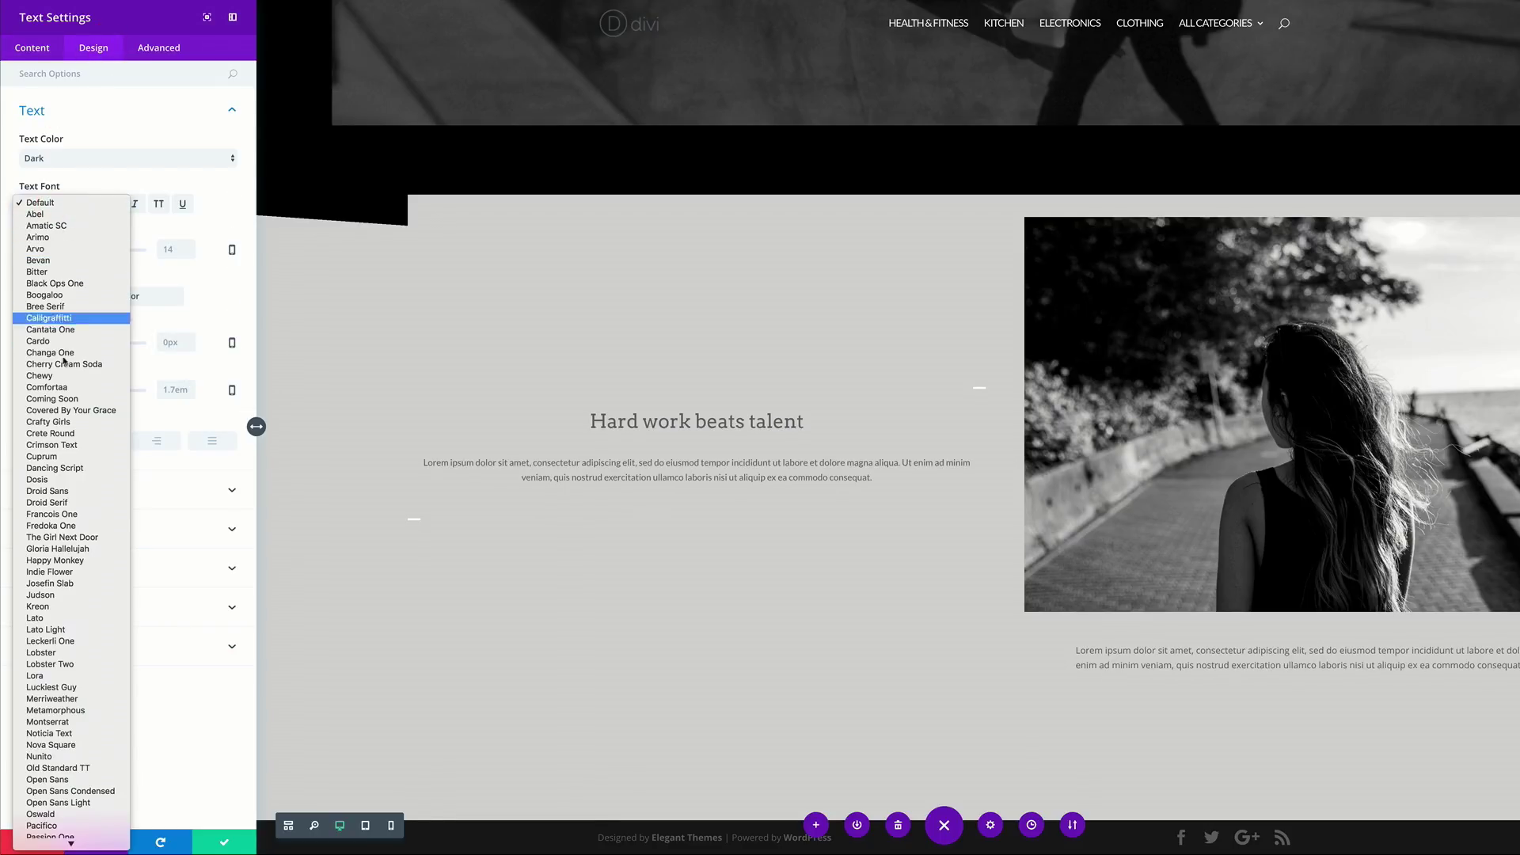
click(35, 618)
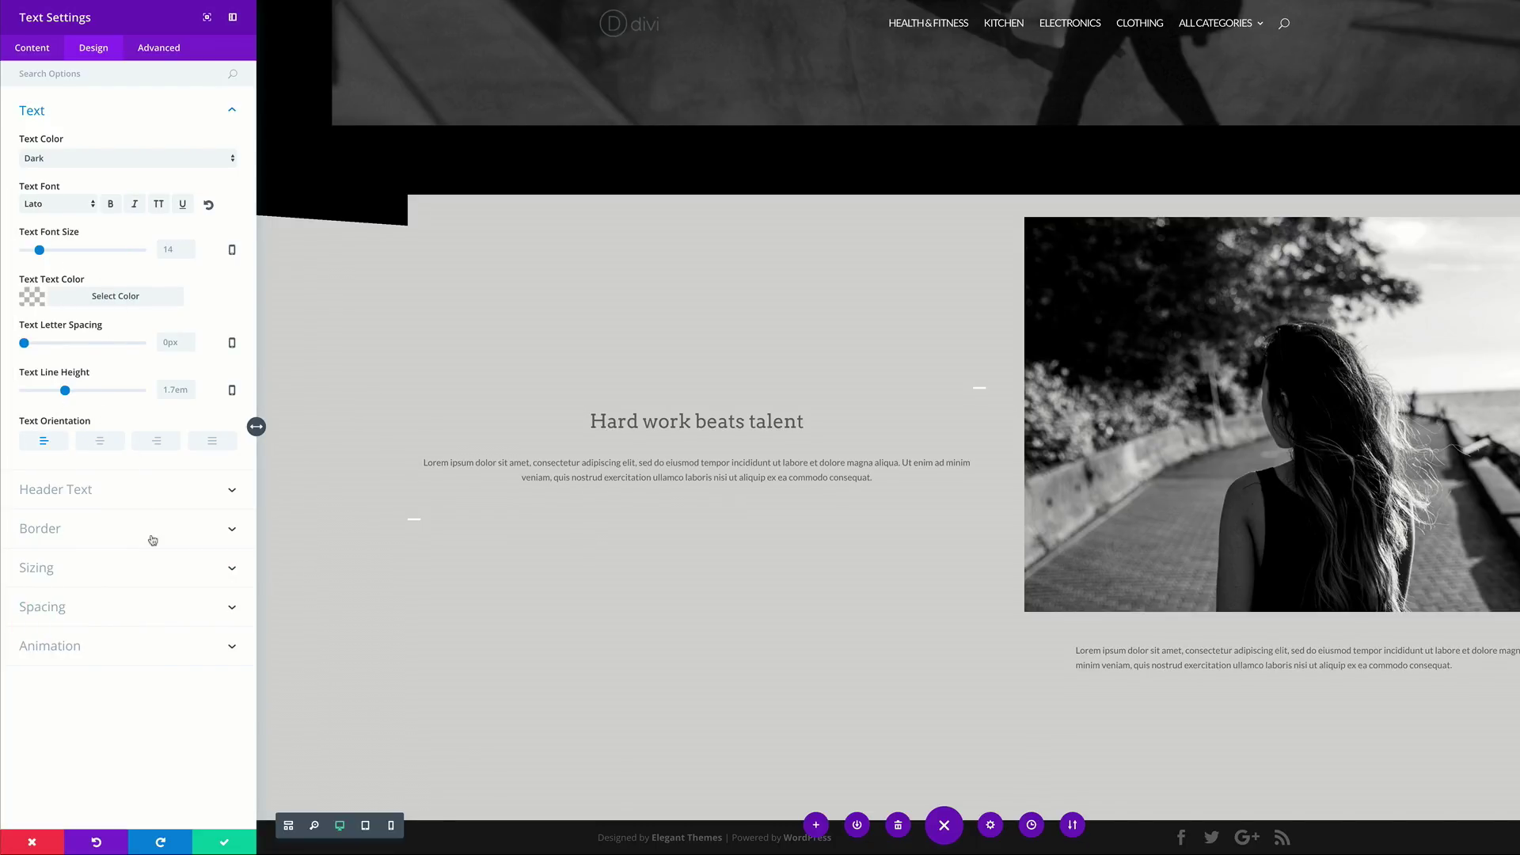
click(225, 843)
scroll(648, 573, down, 1)
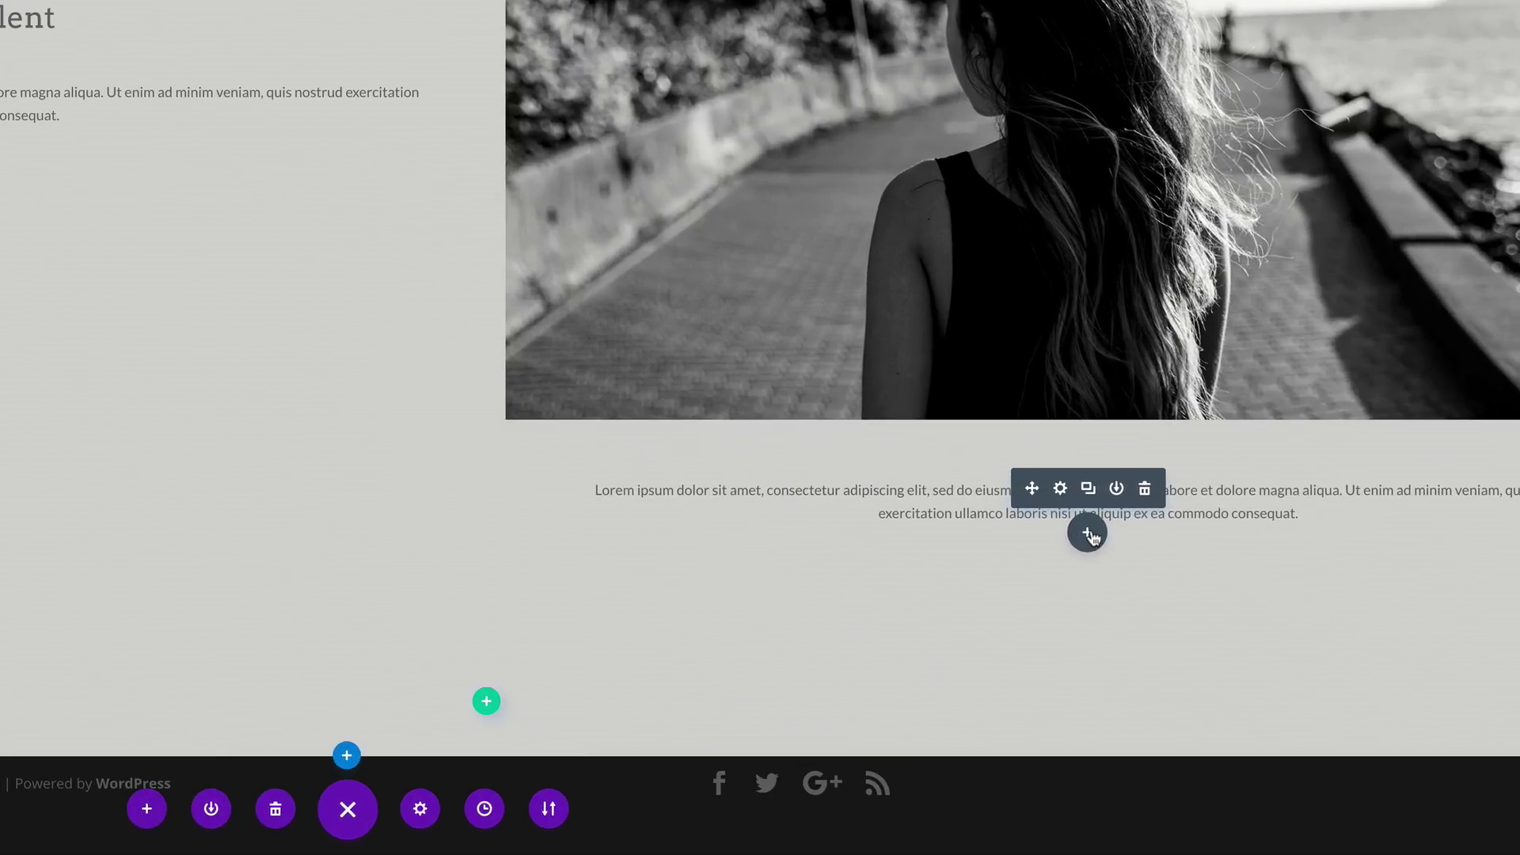
Insert a Social Media Follow module beneath the text in the second column.
click(1287, 647)
click(1047, 298)
text(fo)
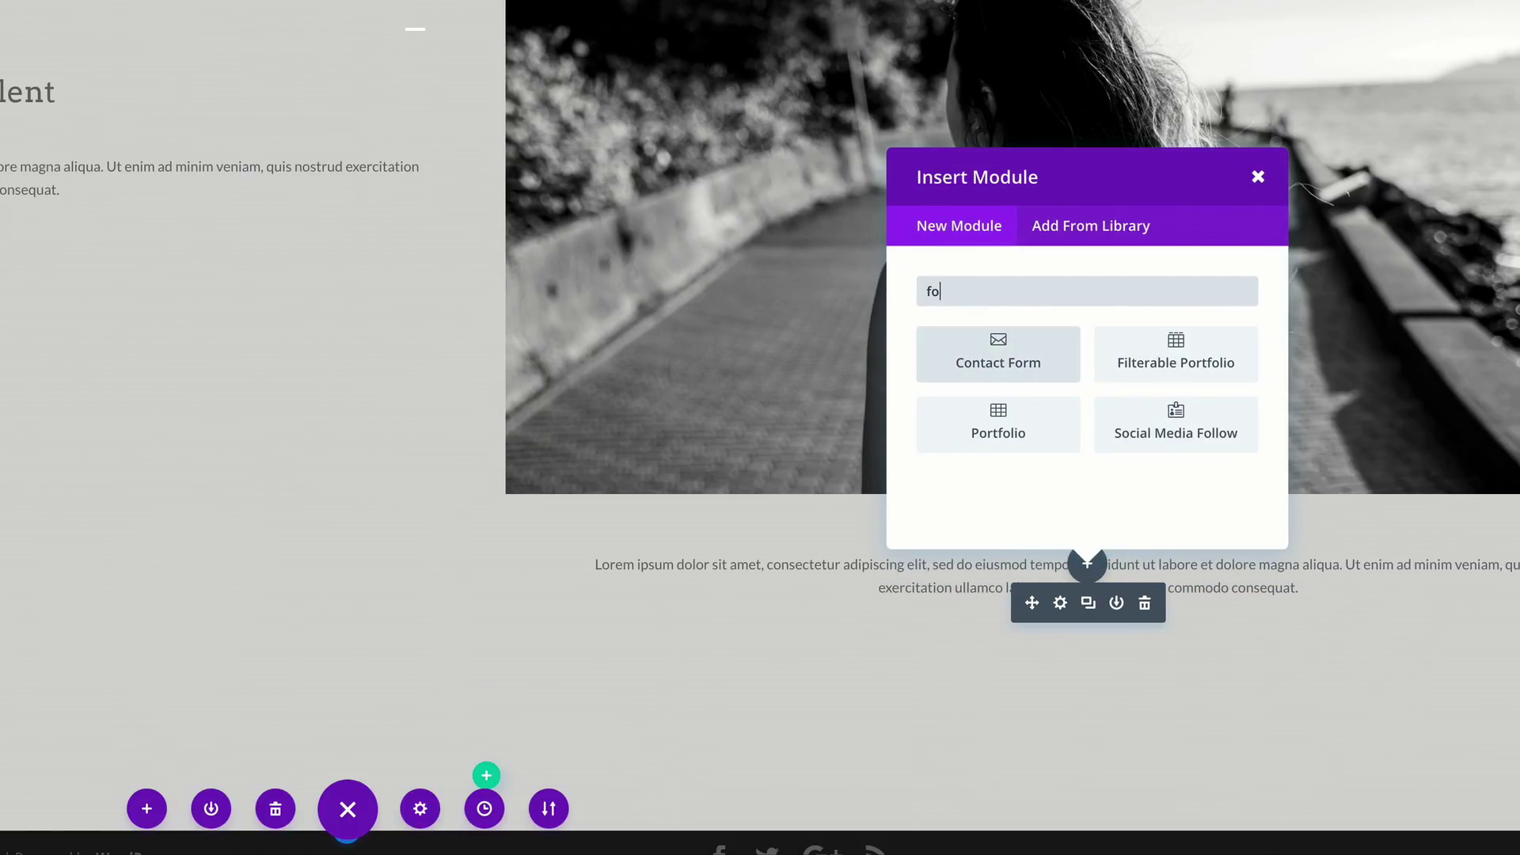
click(1198, 421)
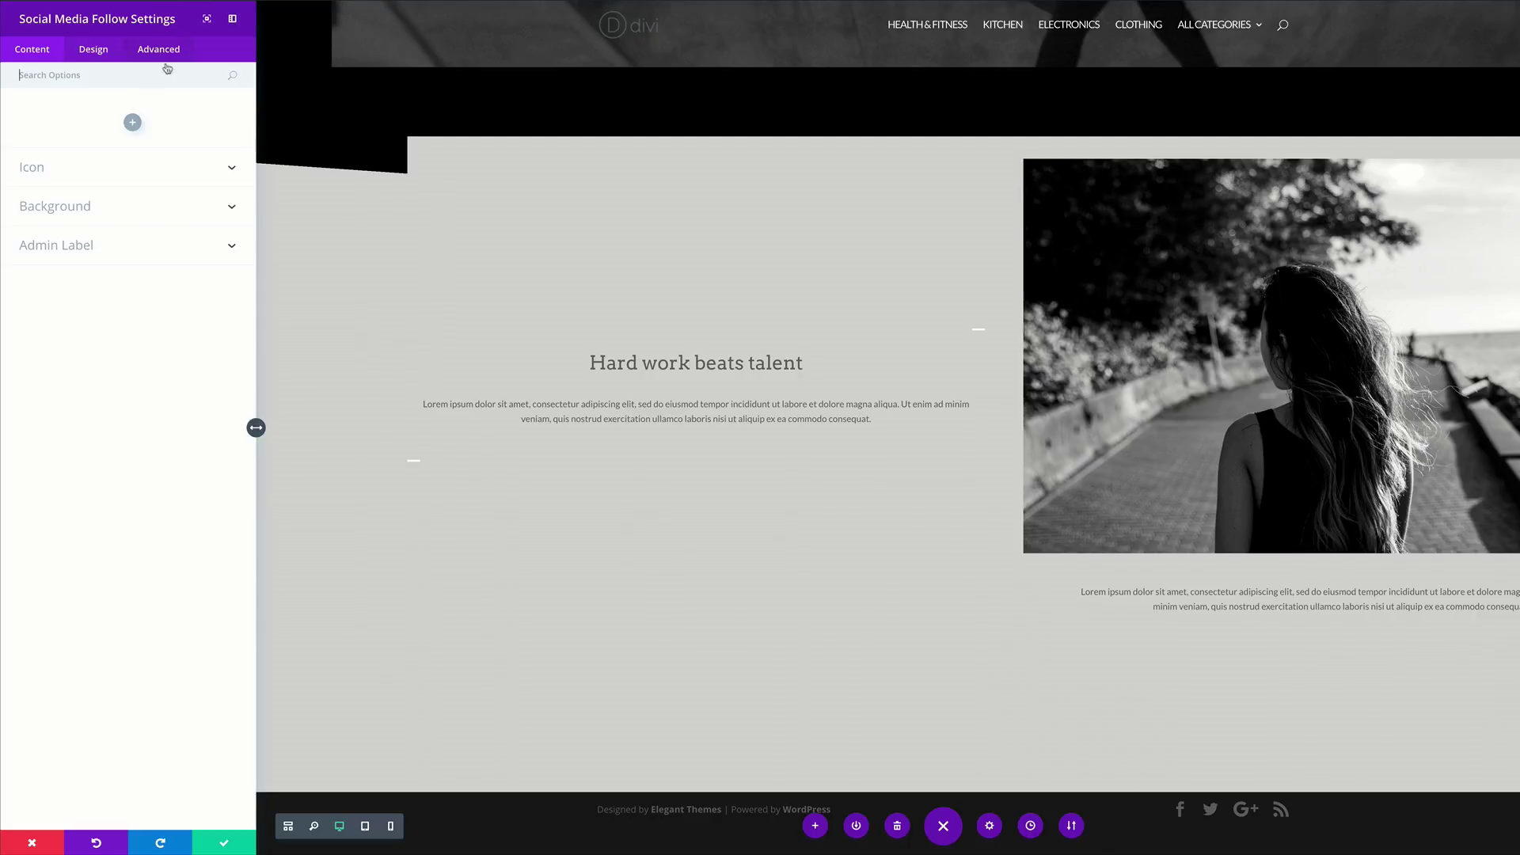
Add a Facebook network to the module with "#" as its account URL.
click(132, 122)
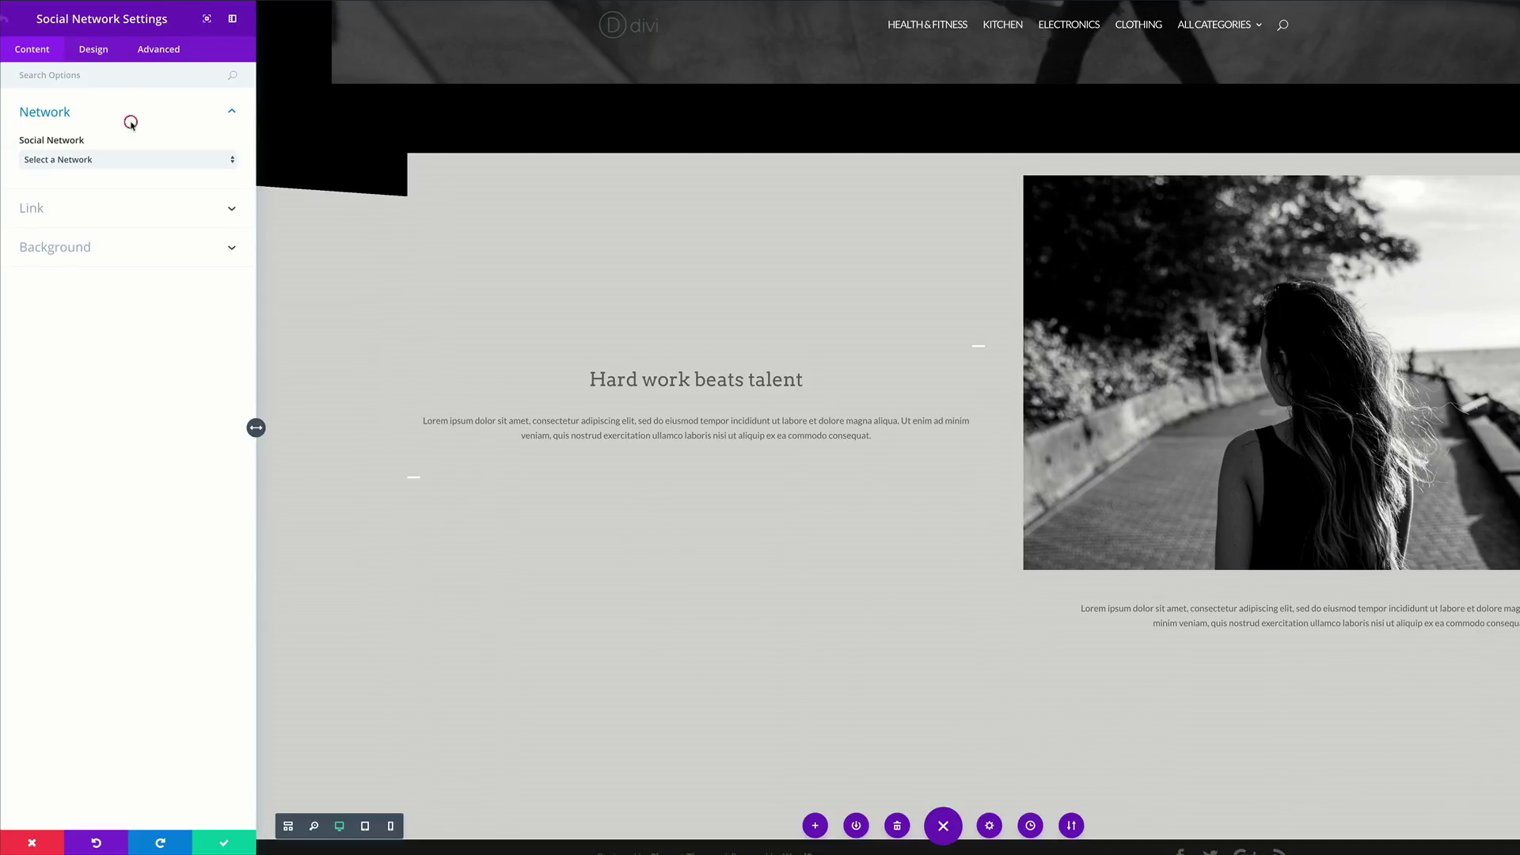
click(100, 160)
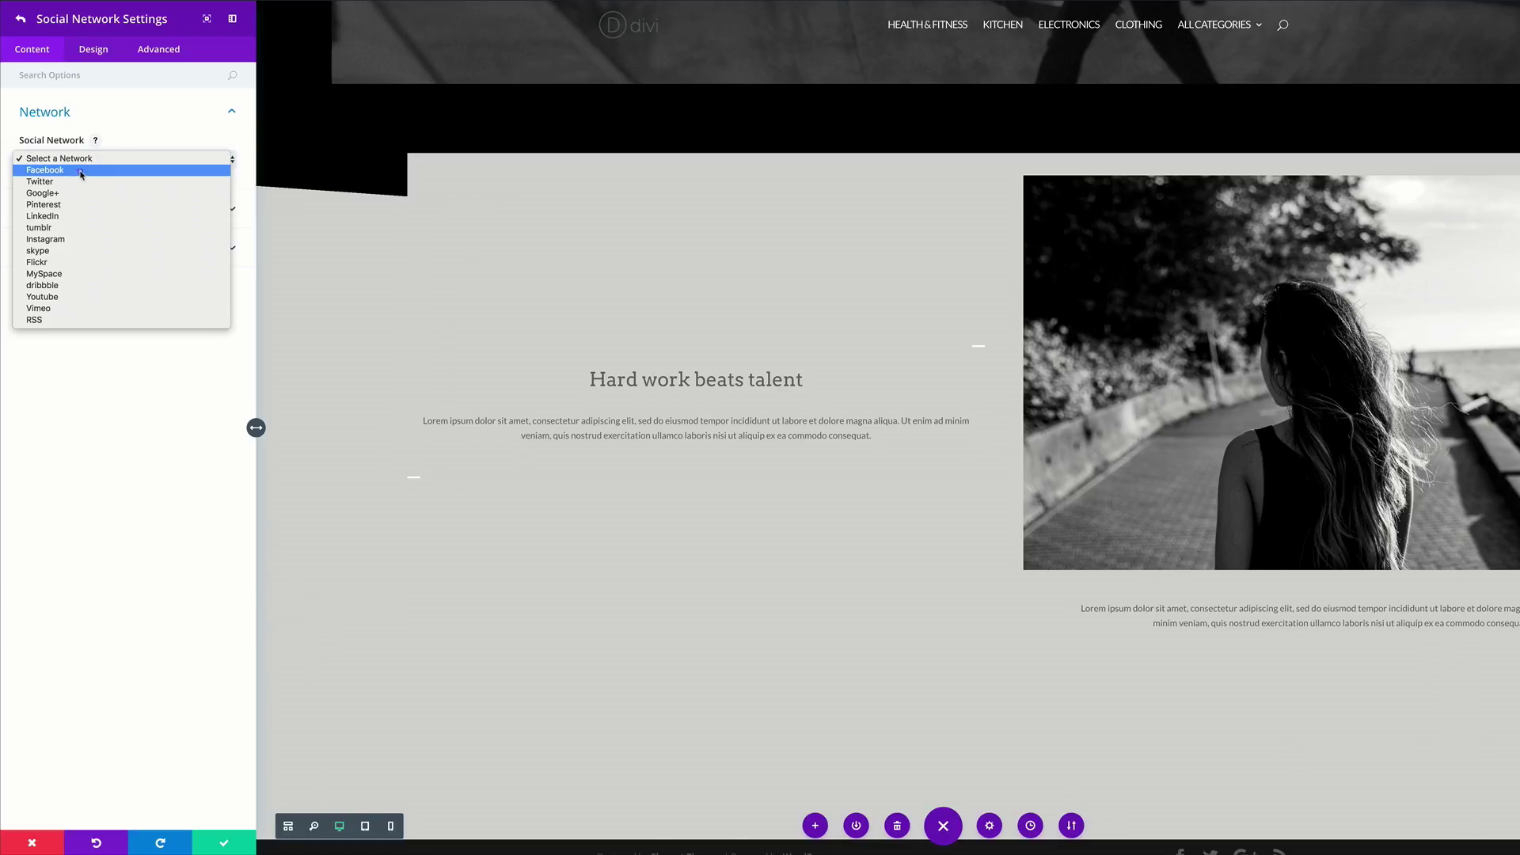
click(81, 170)
click(54, 207)
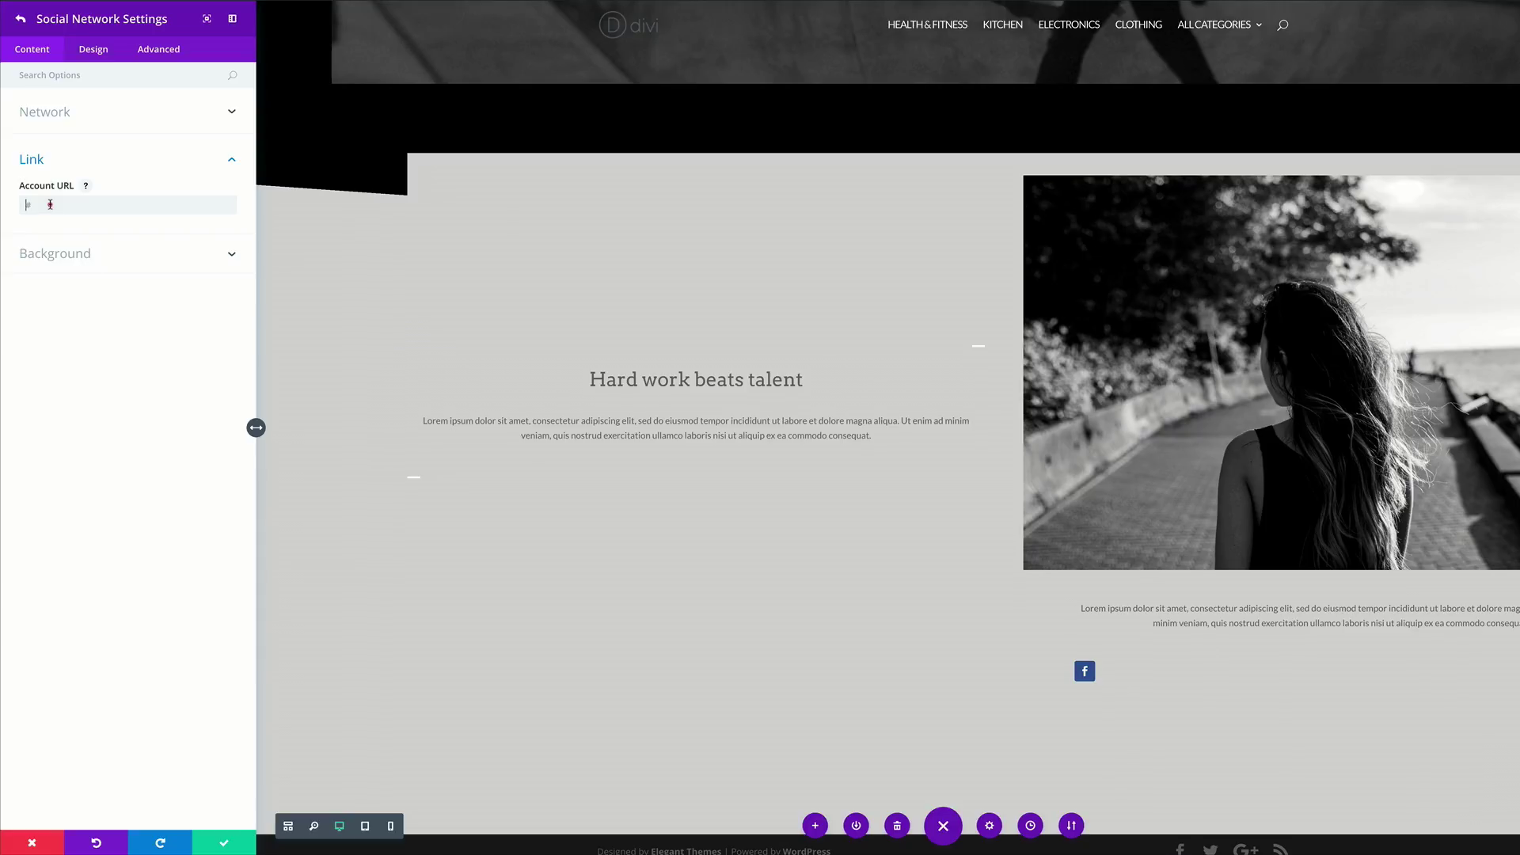
click(49, 205)
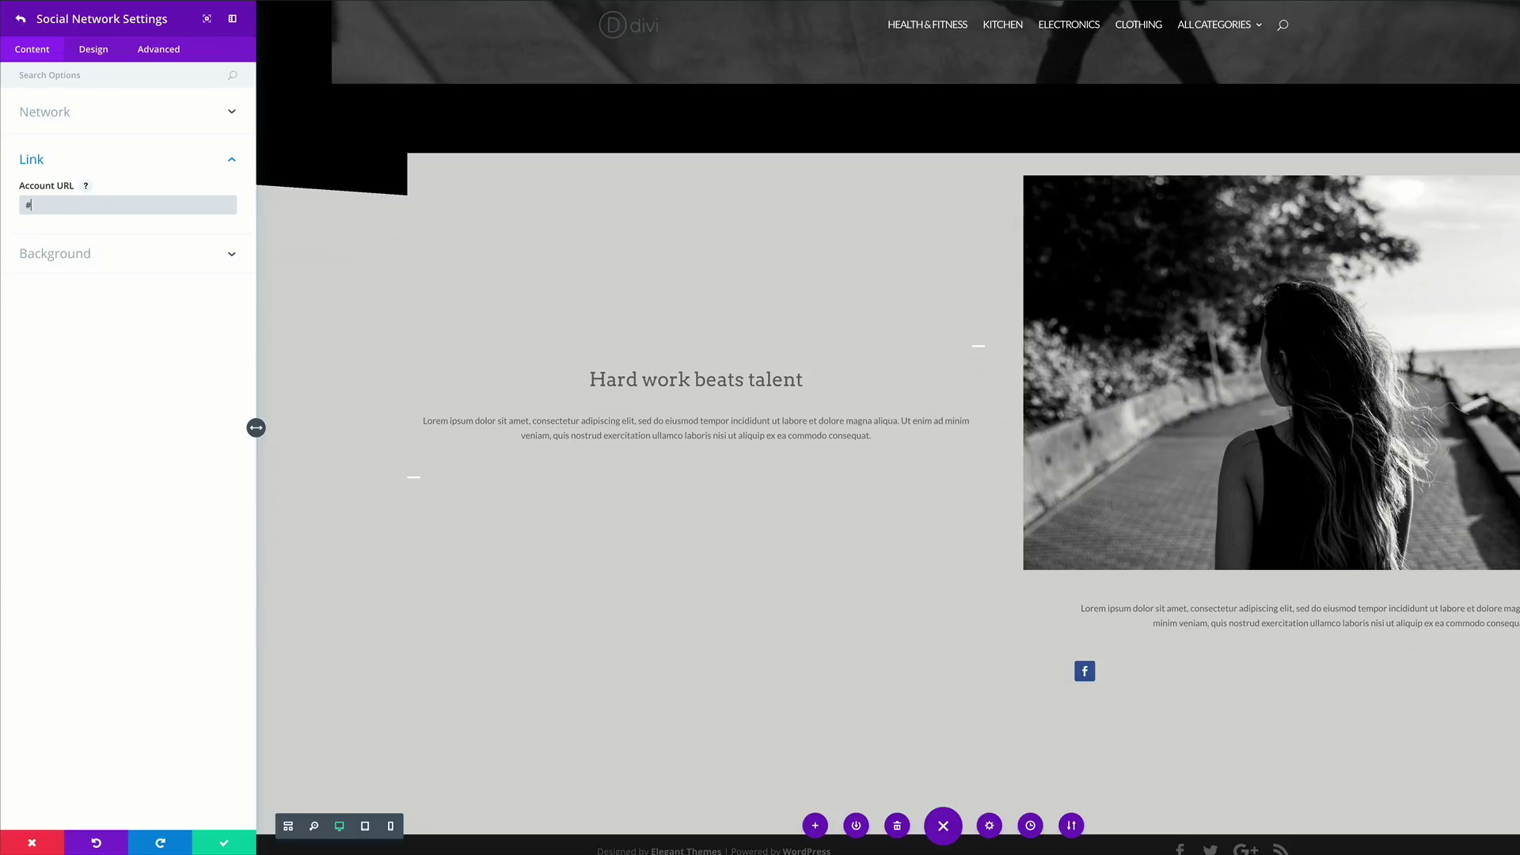
click(22, 21)
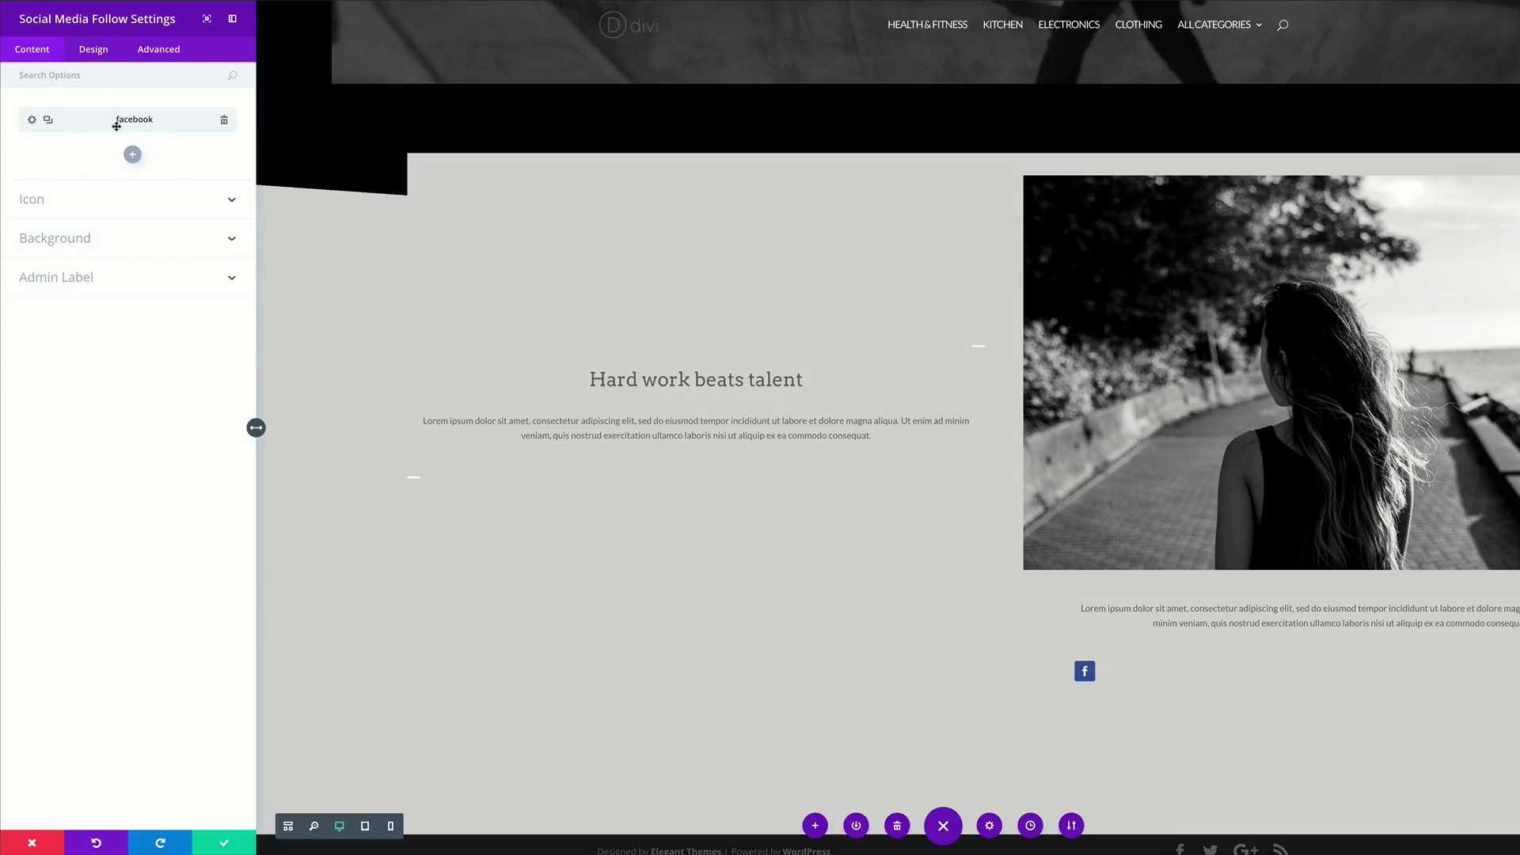
Add a Twitter network to the module with "#" as its account URL.
click(133, 156)
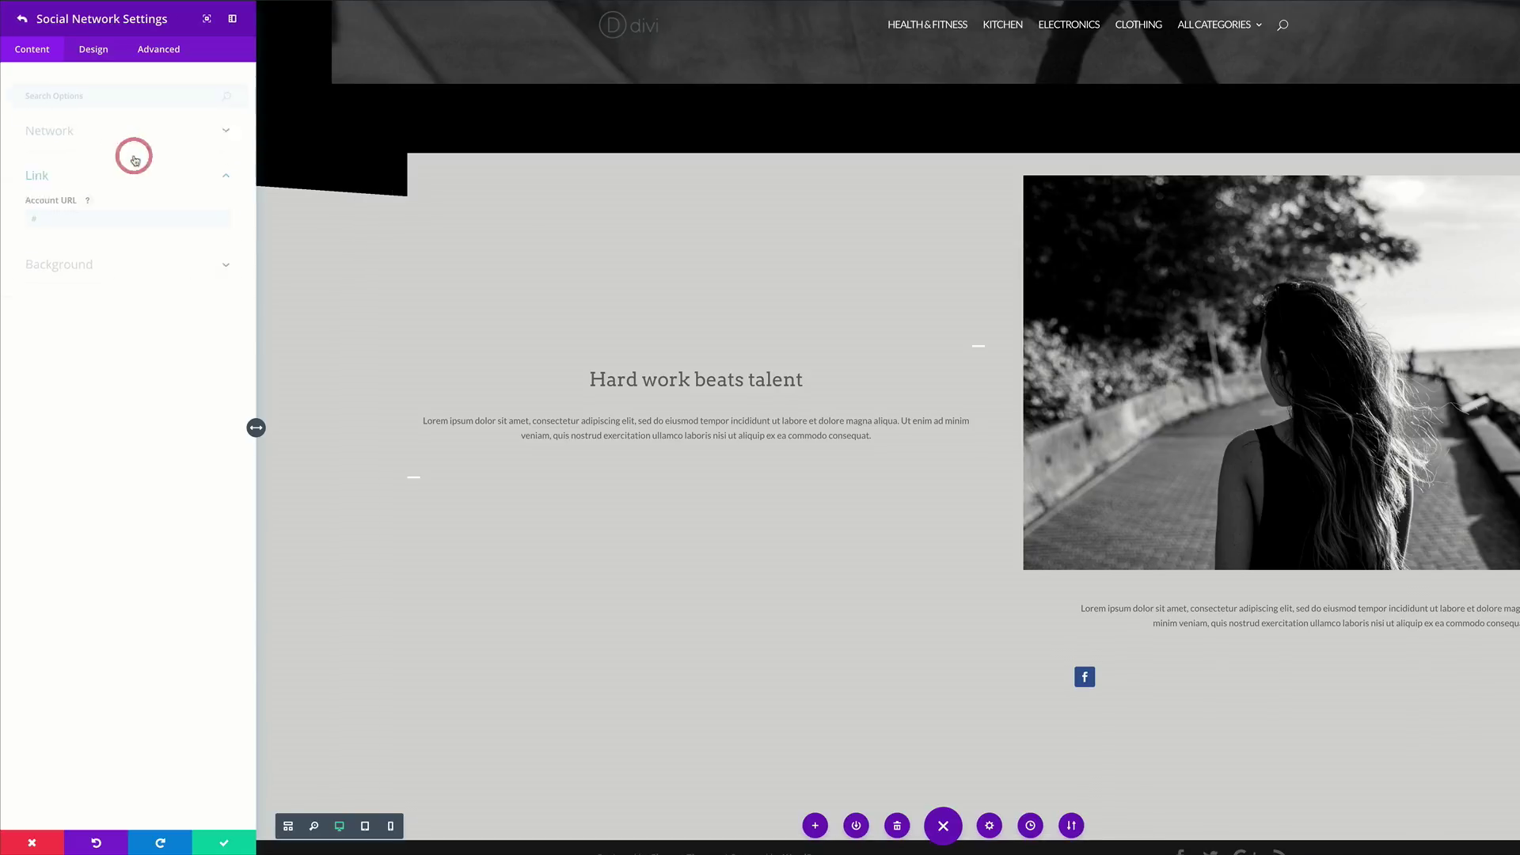
click(64, 112)
click(88, 159)
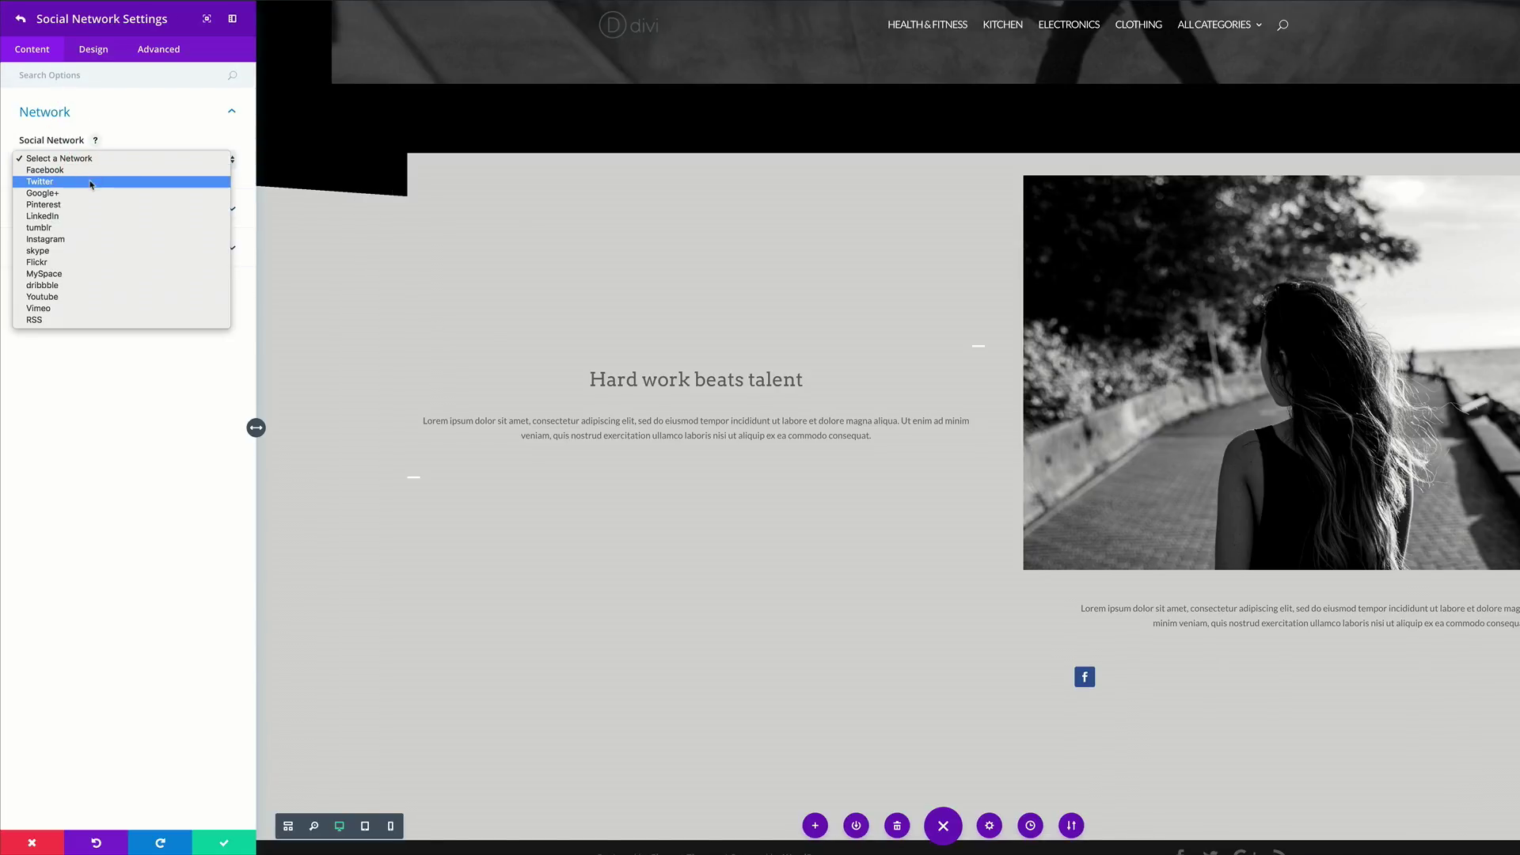
click(91, 182)
click(38, 207)
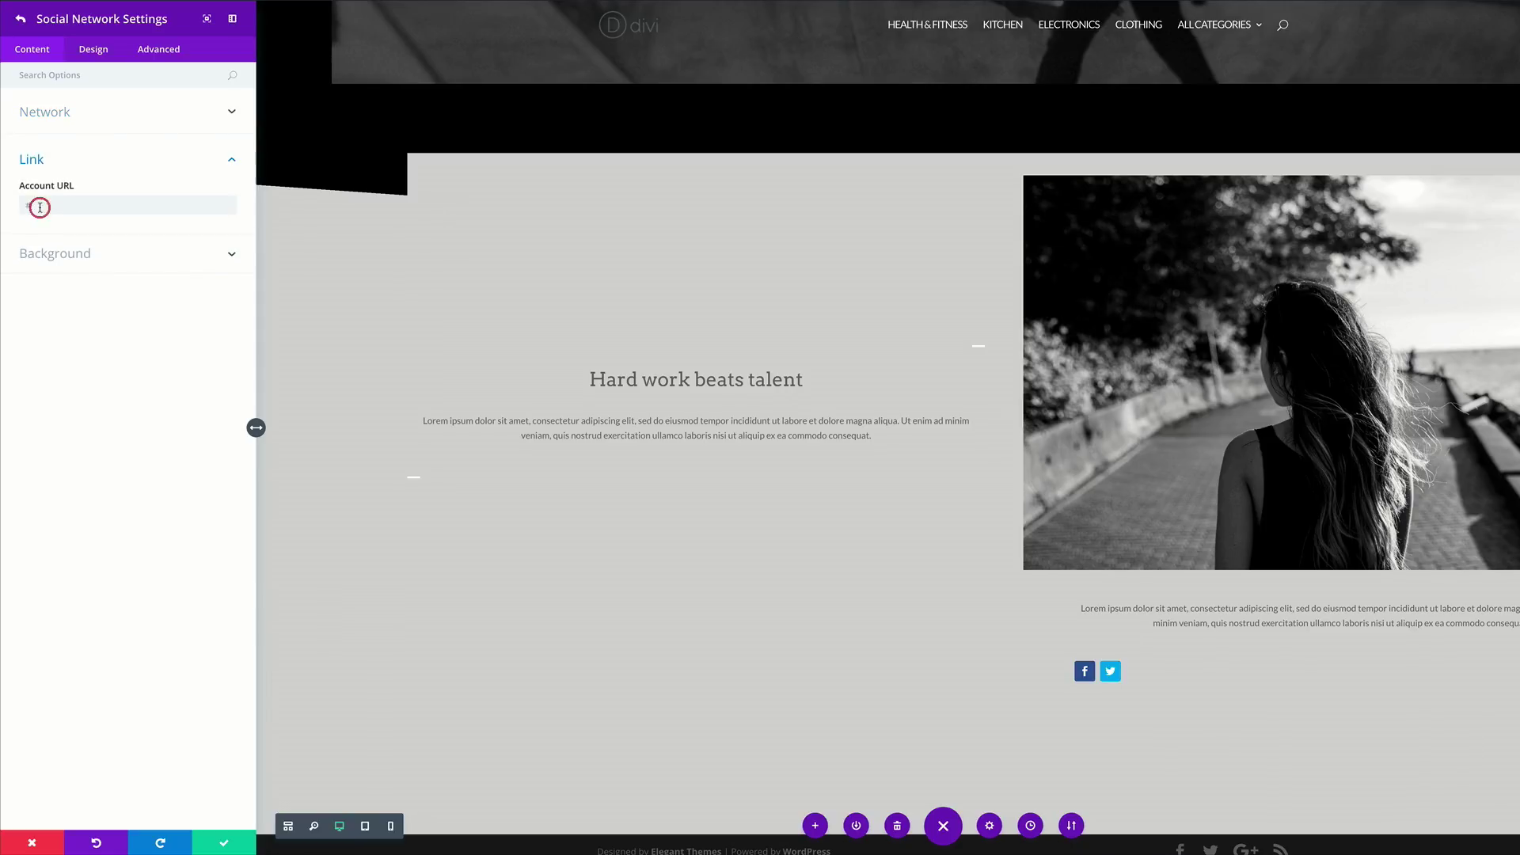
click(47, 206)
text(#)
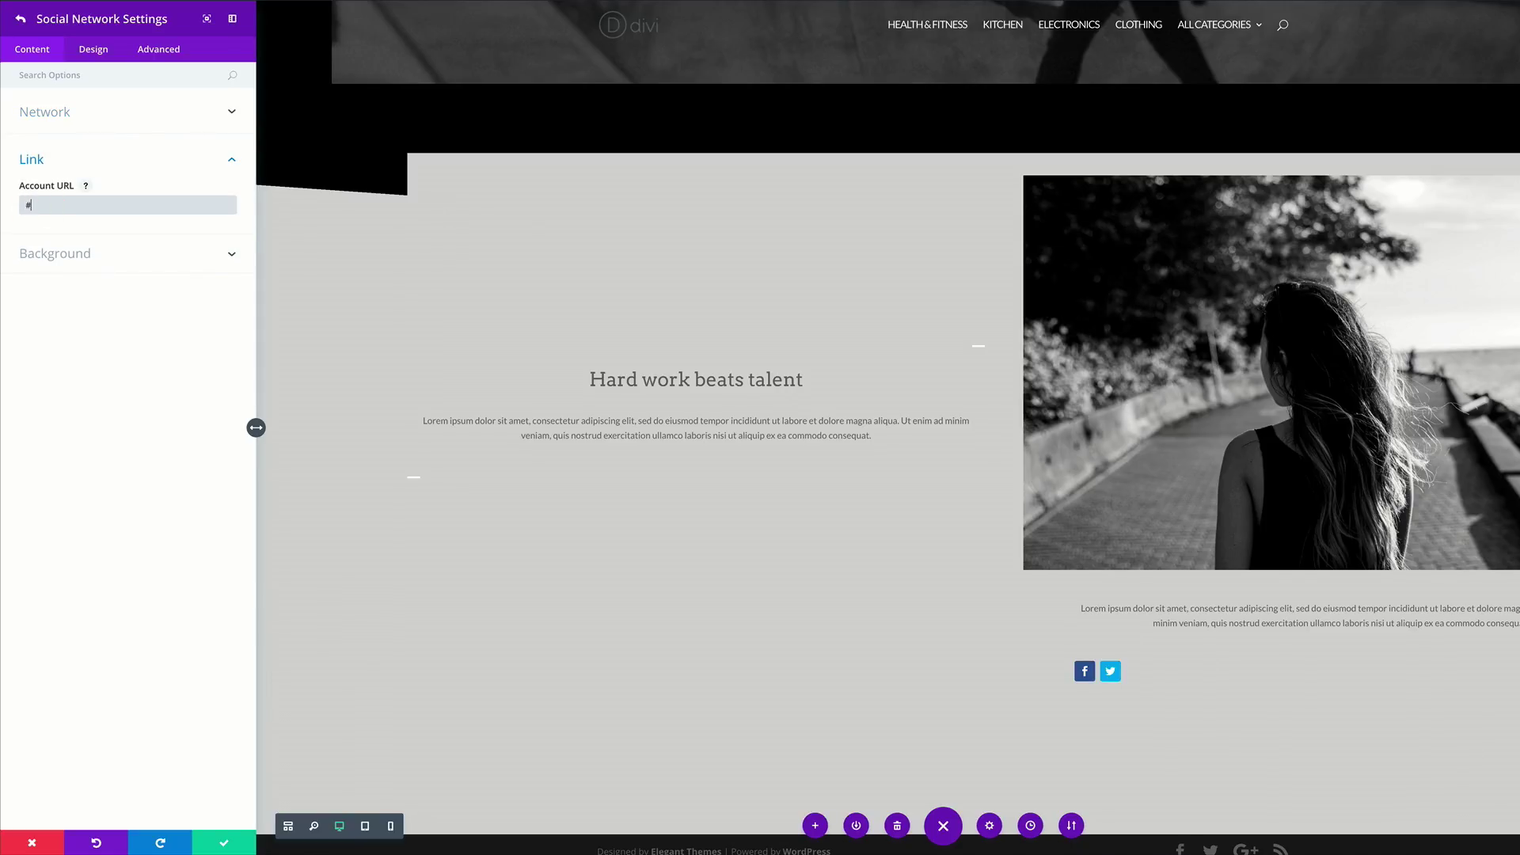
click(20, 18)
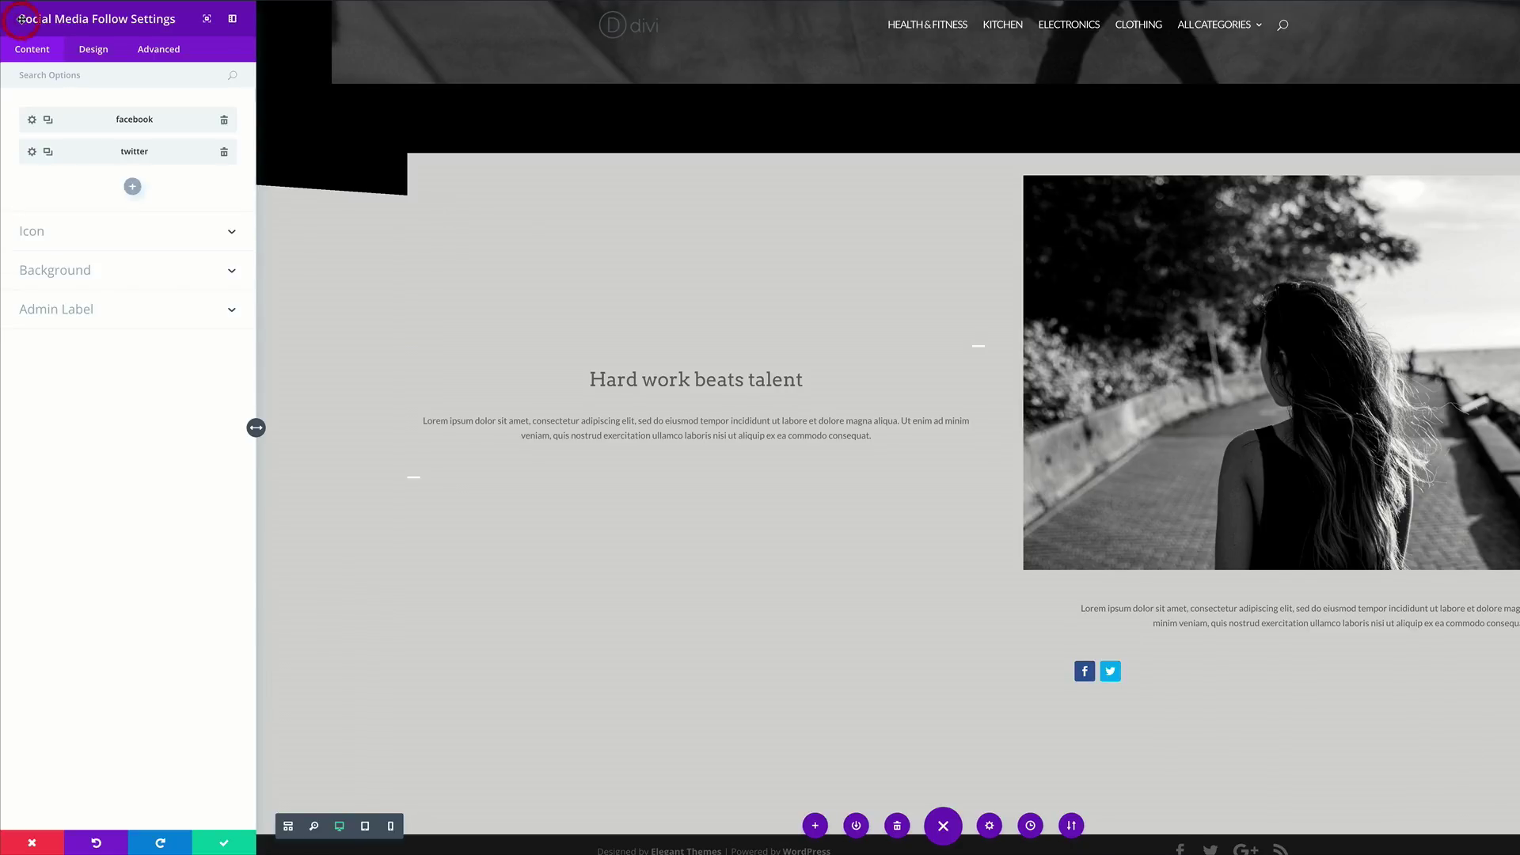
Add a LinkedIn network to the social media module after Twitter.
click(132, 186)
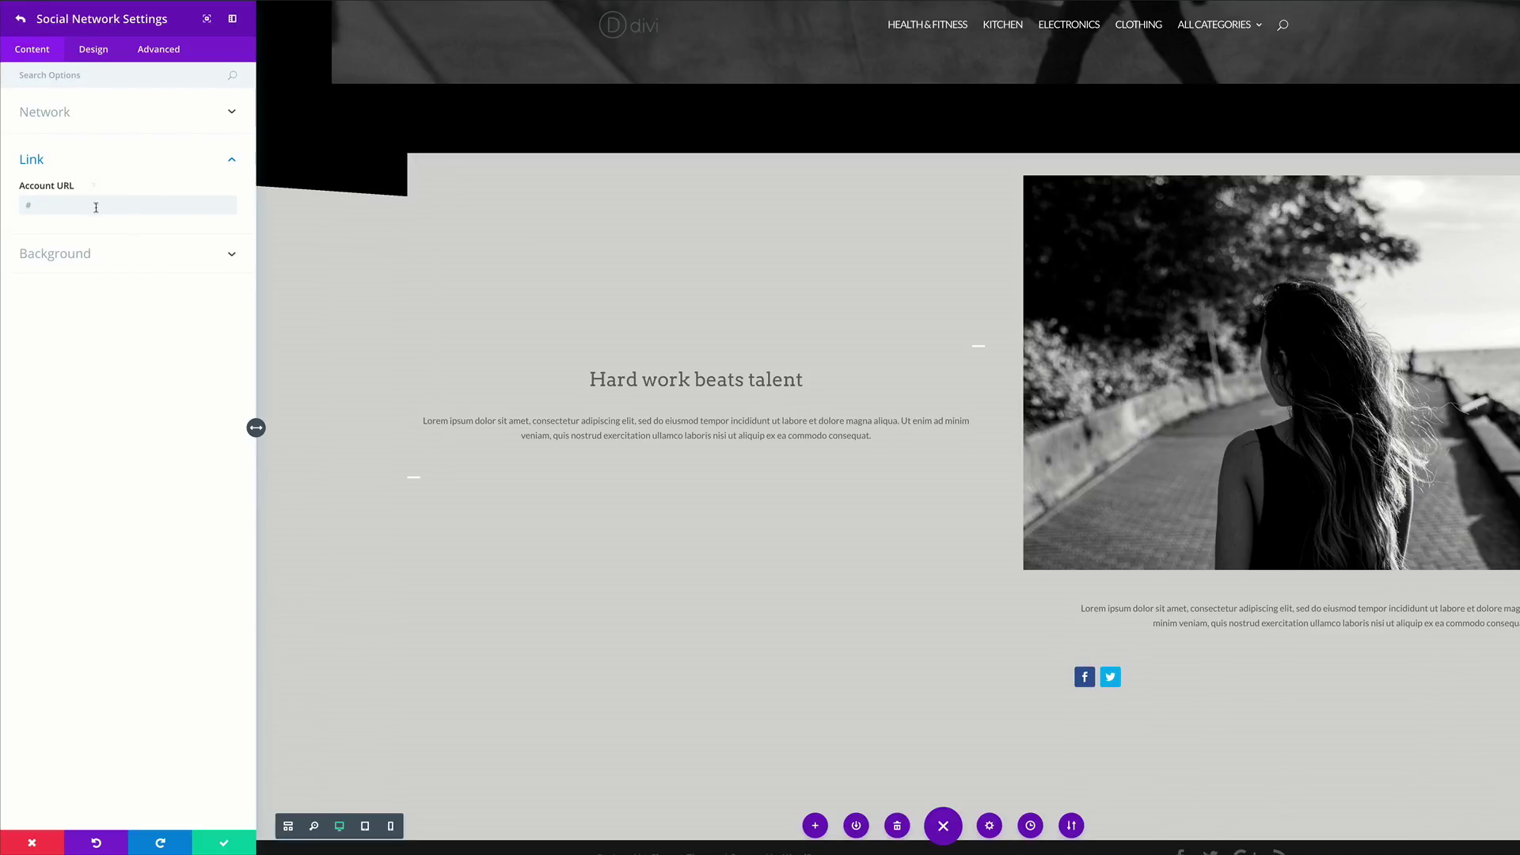
click(60, 111)
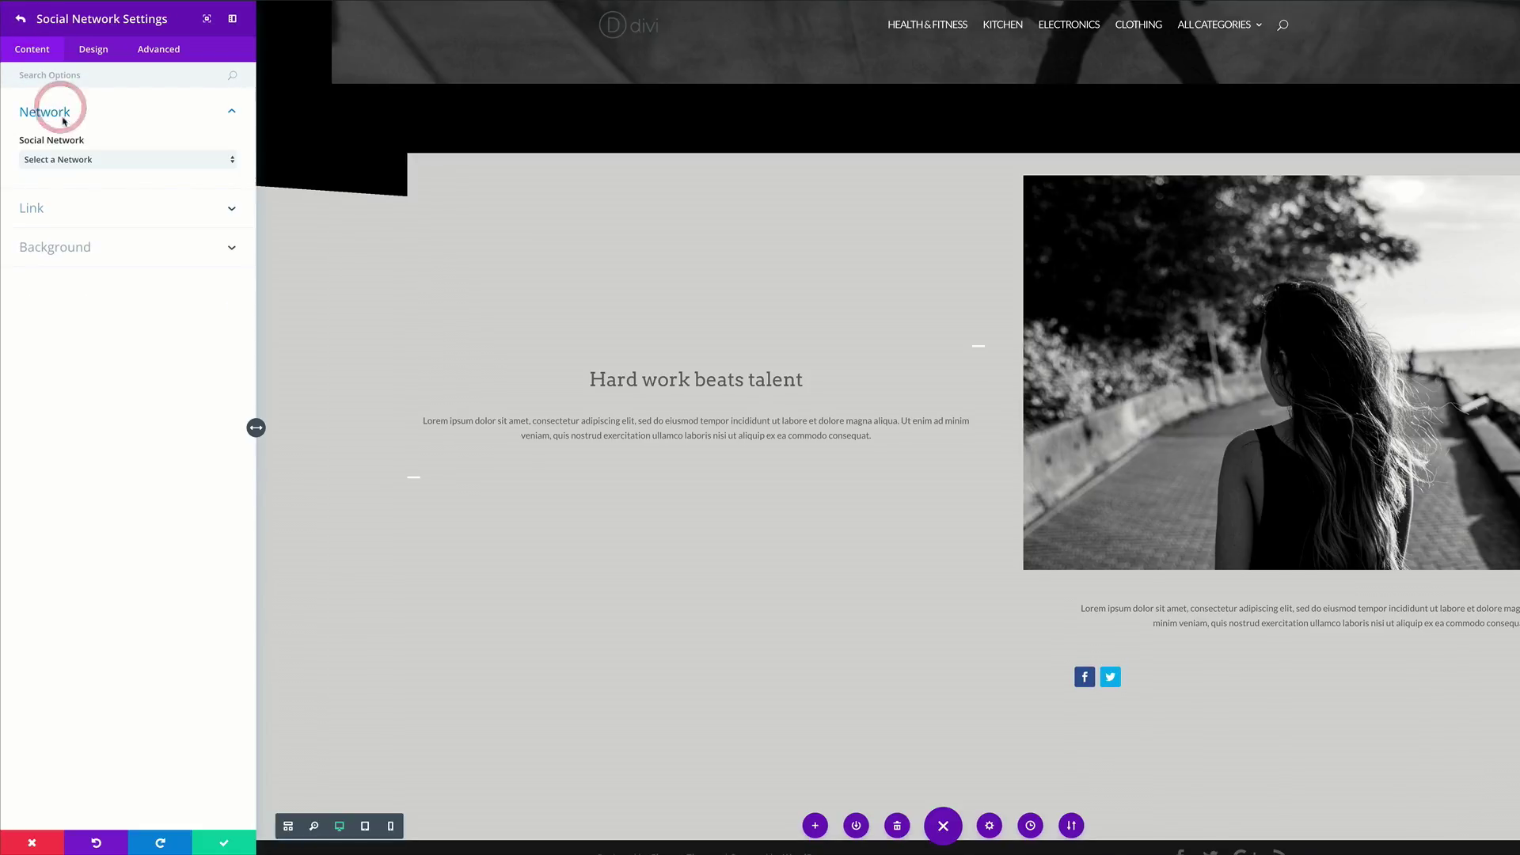
click(76, 158)
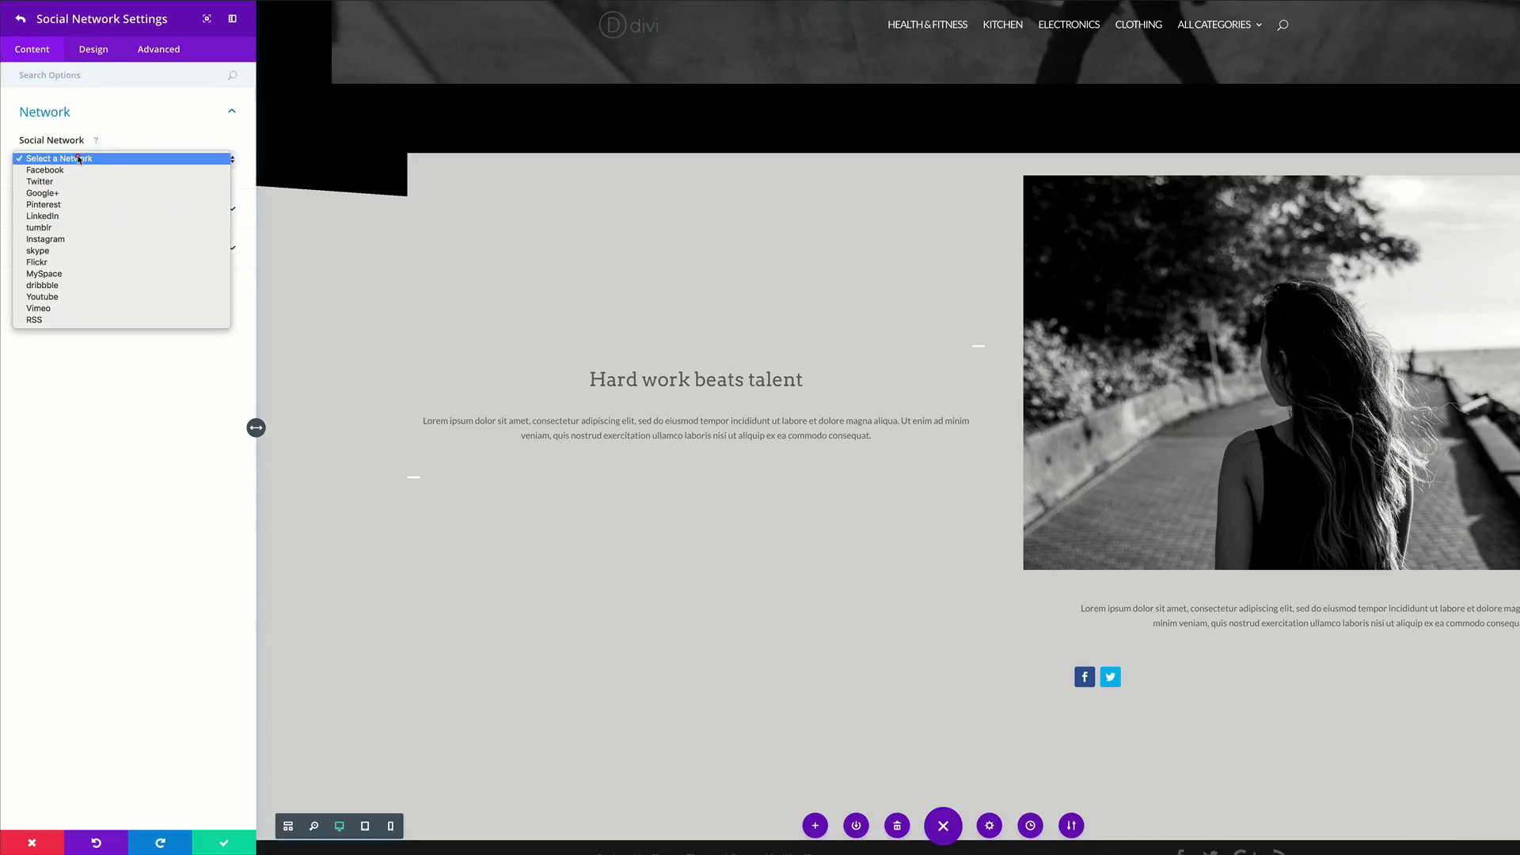
click(74, 217)
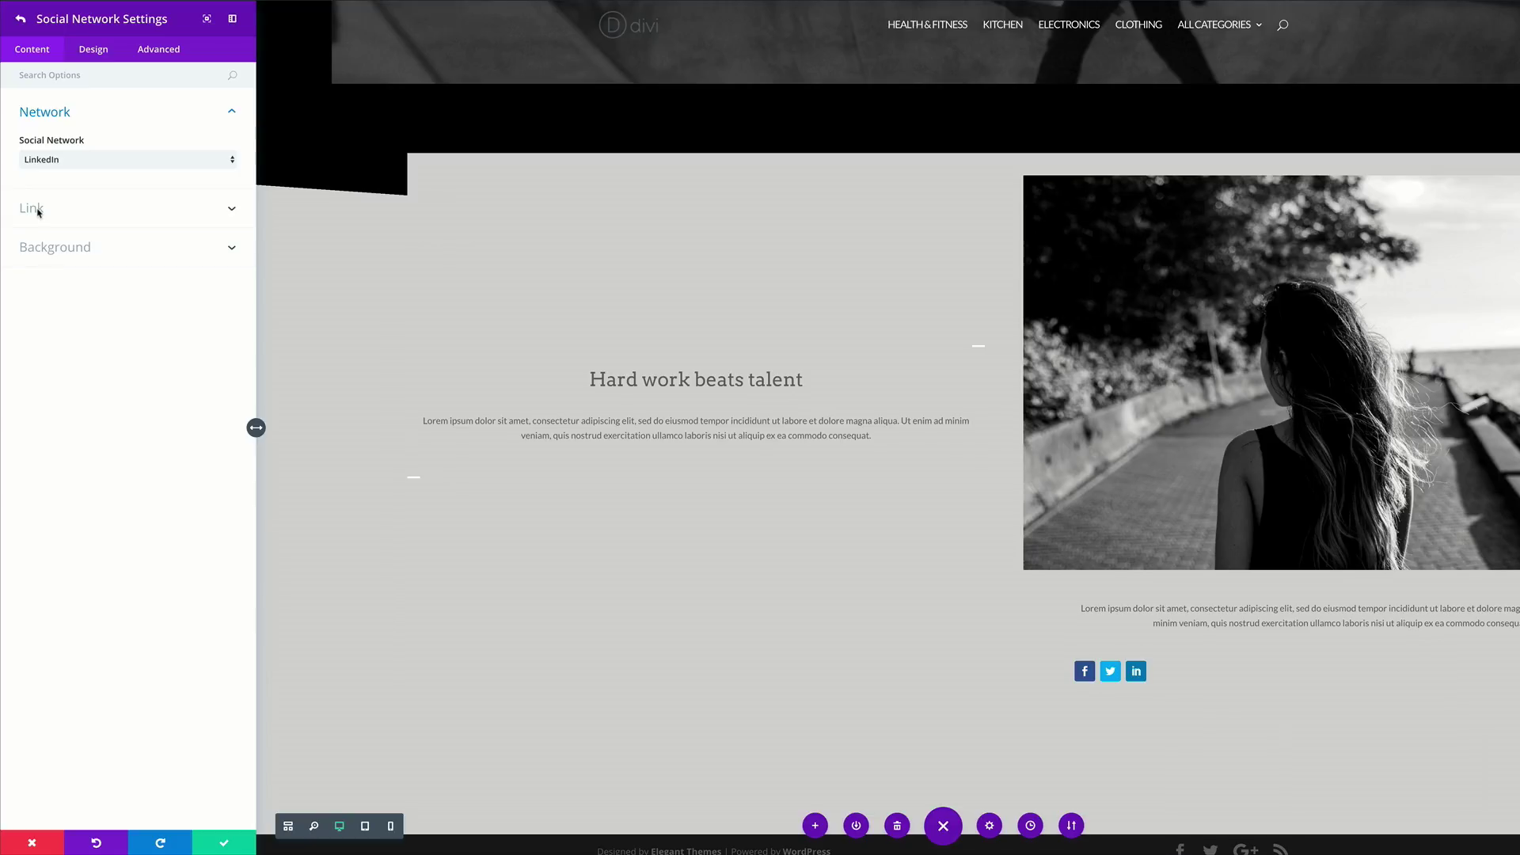
click(22, 20)
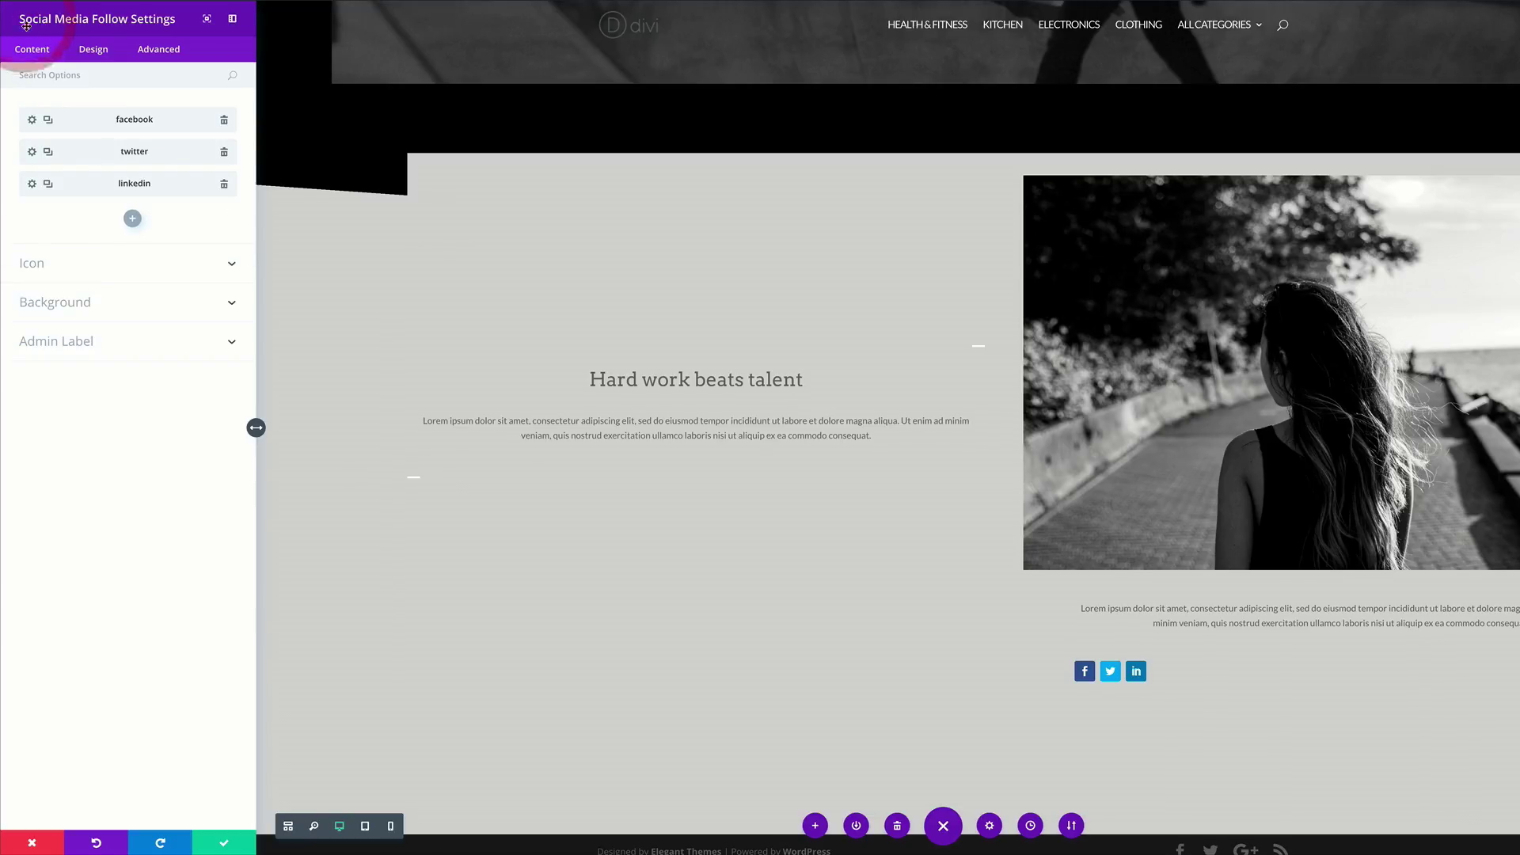
Center the alignment of the social media icons and save the module settings.
click(94, 51)
click(79, 112)
click(127, 161)
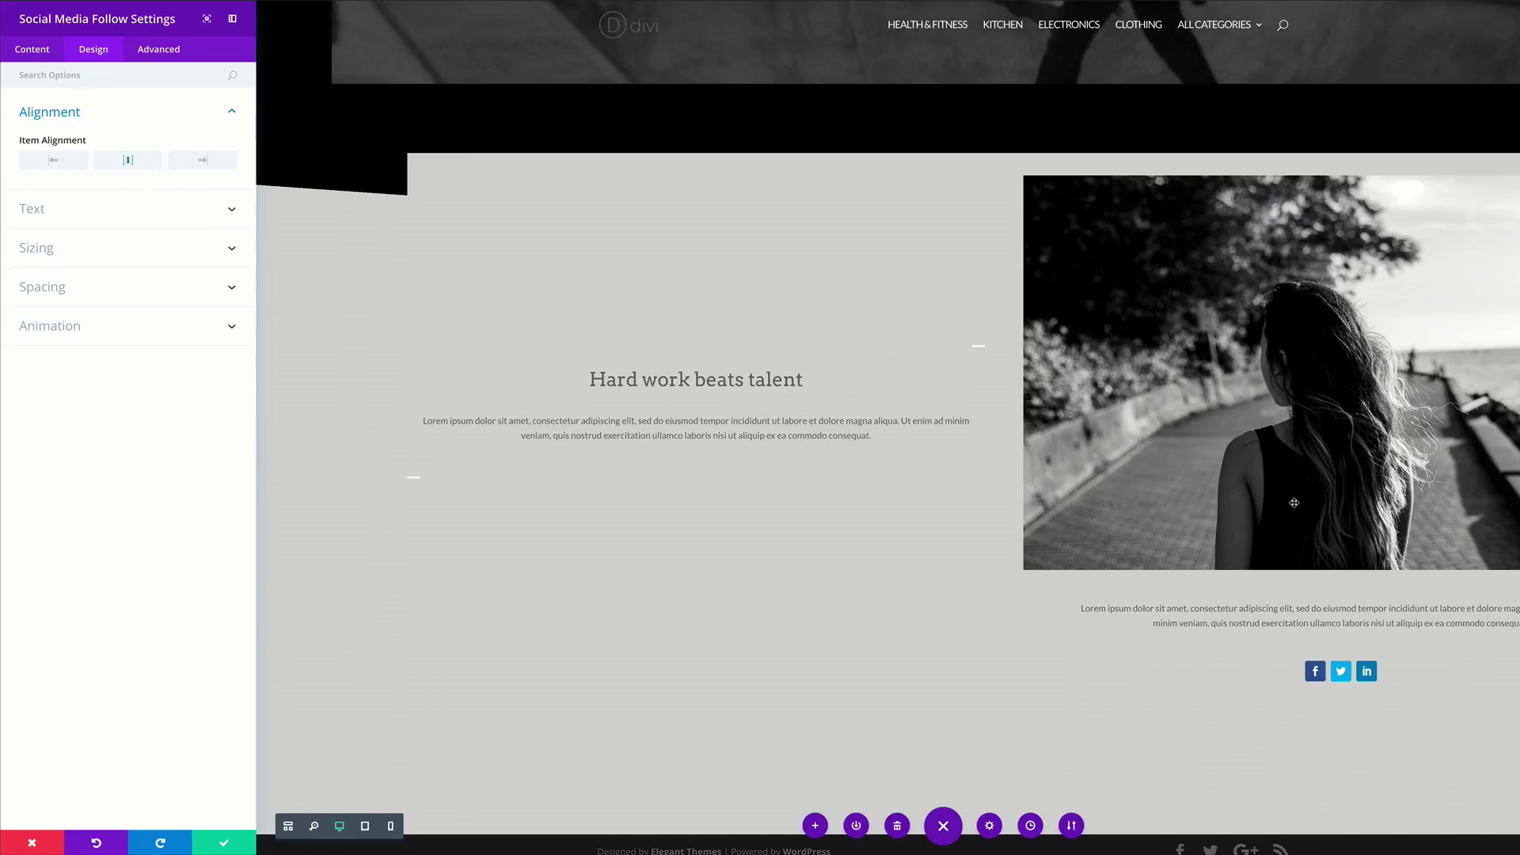
click(224, 842)
Give column 2 of the "Hard work beats talent" row a white background (#ffffff) and save the row settings.
scroll(368, 605, down, 1)
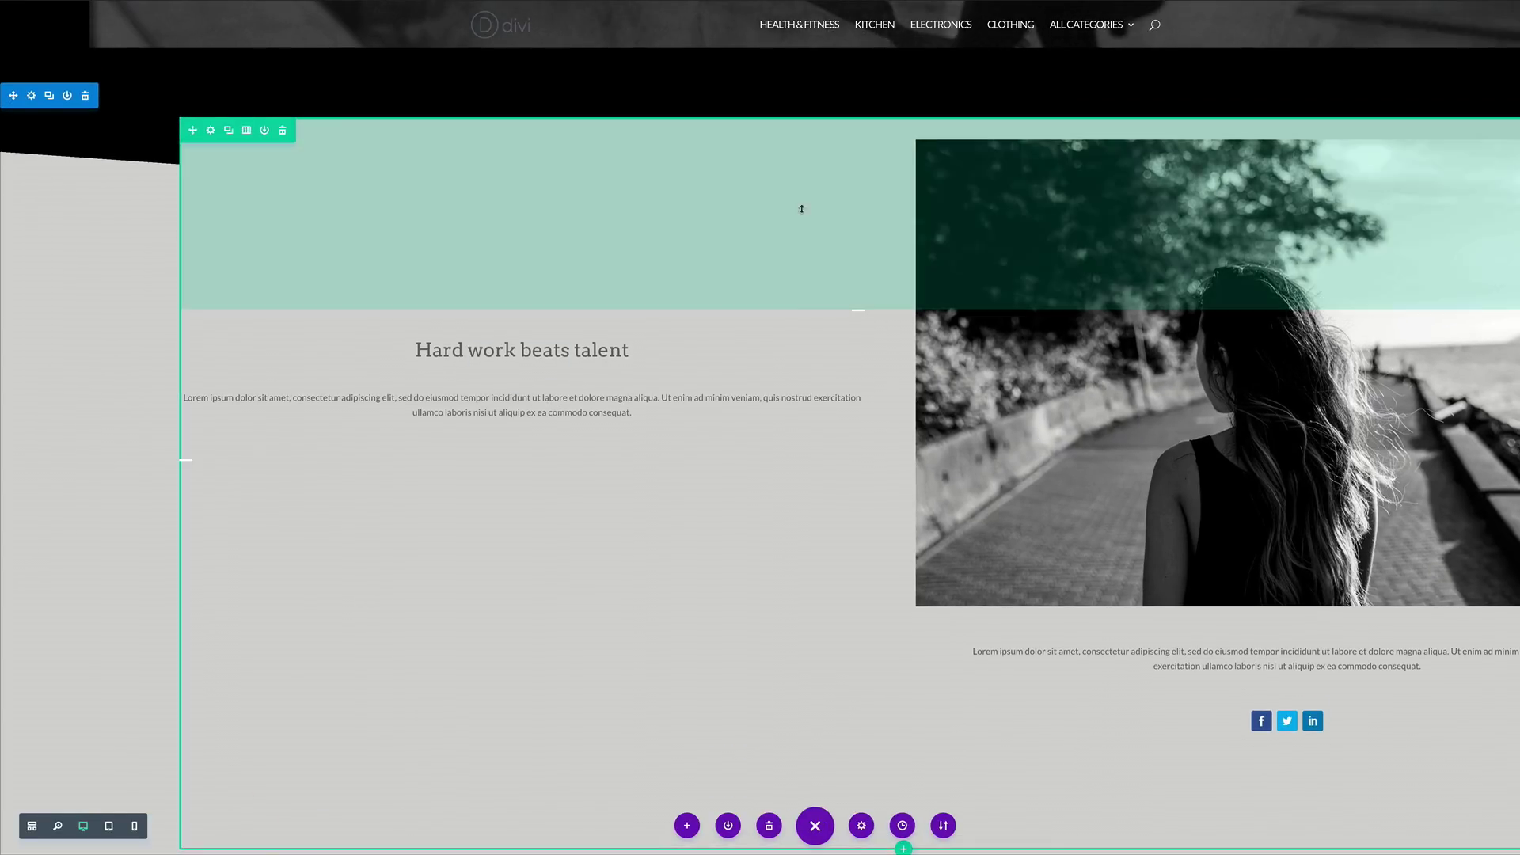
scroll(736, 420, down, 2)
scroll(737, 421, up, 1)
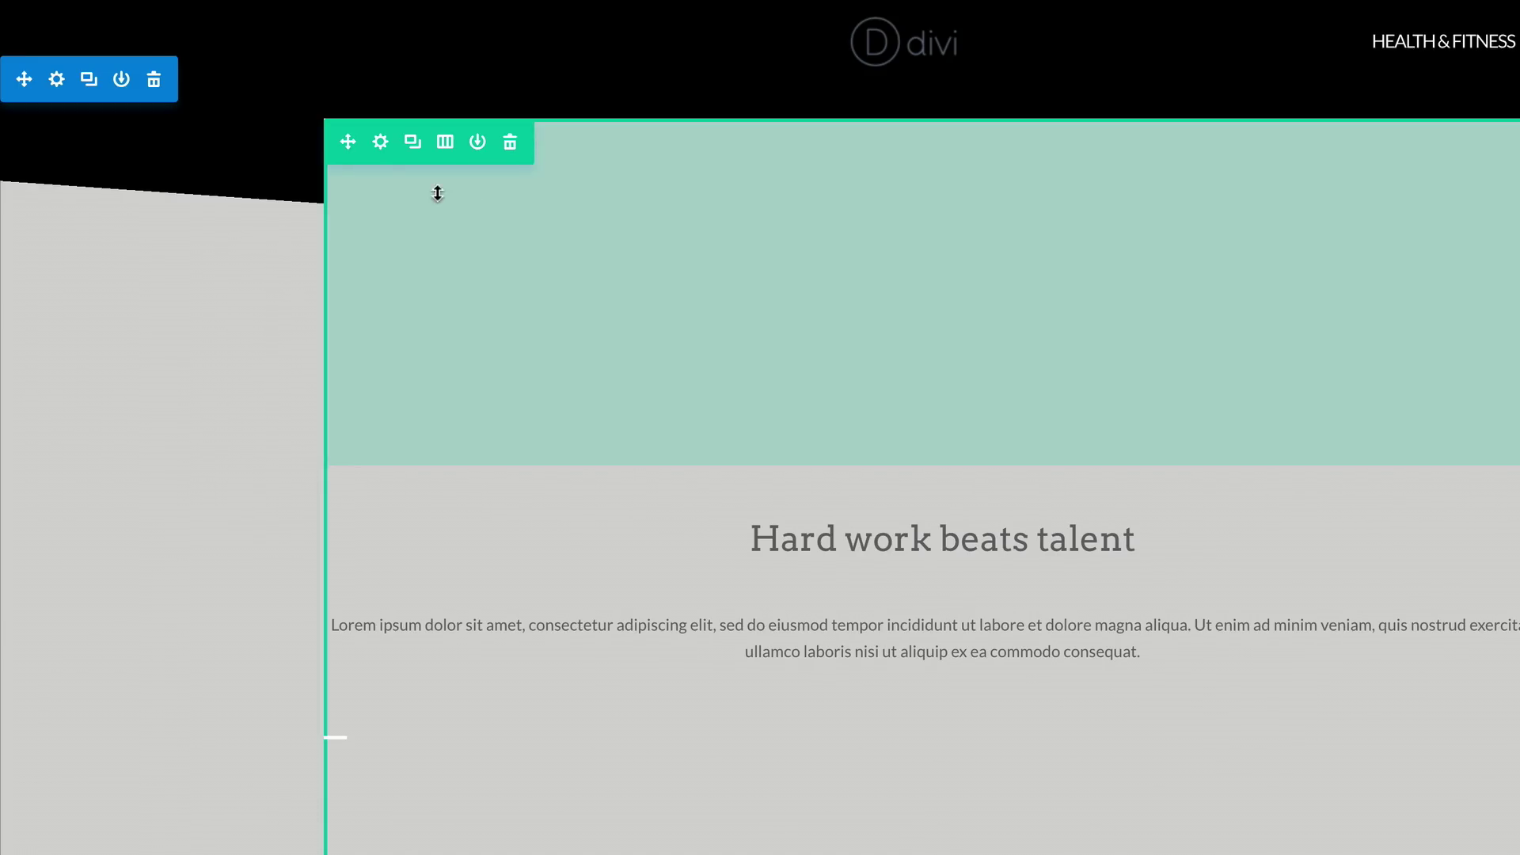
click(382, 141)
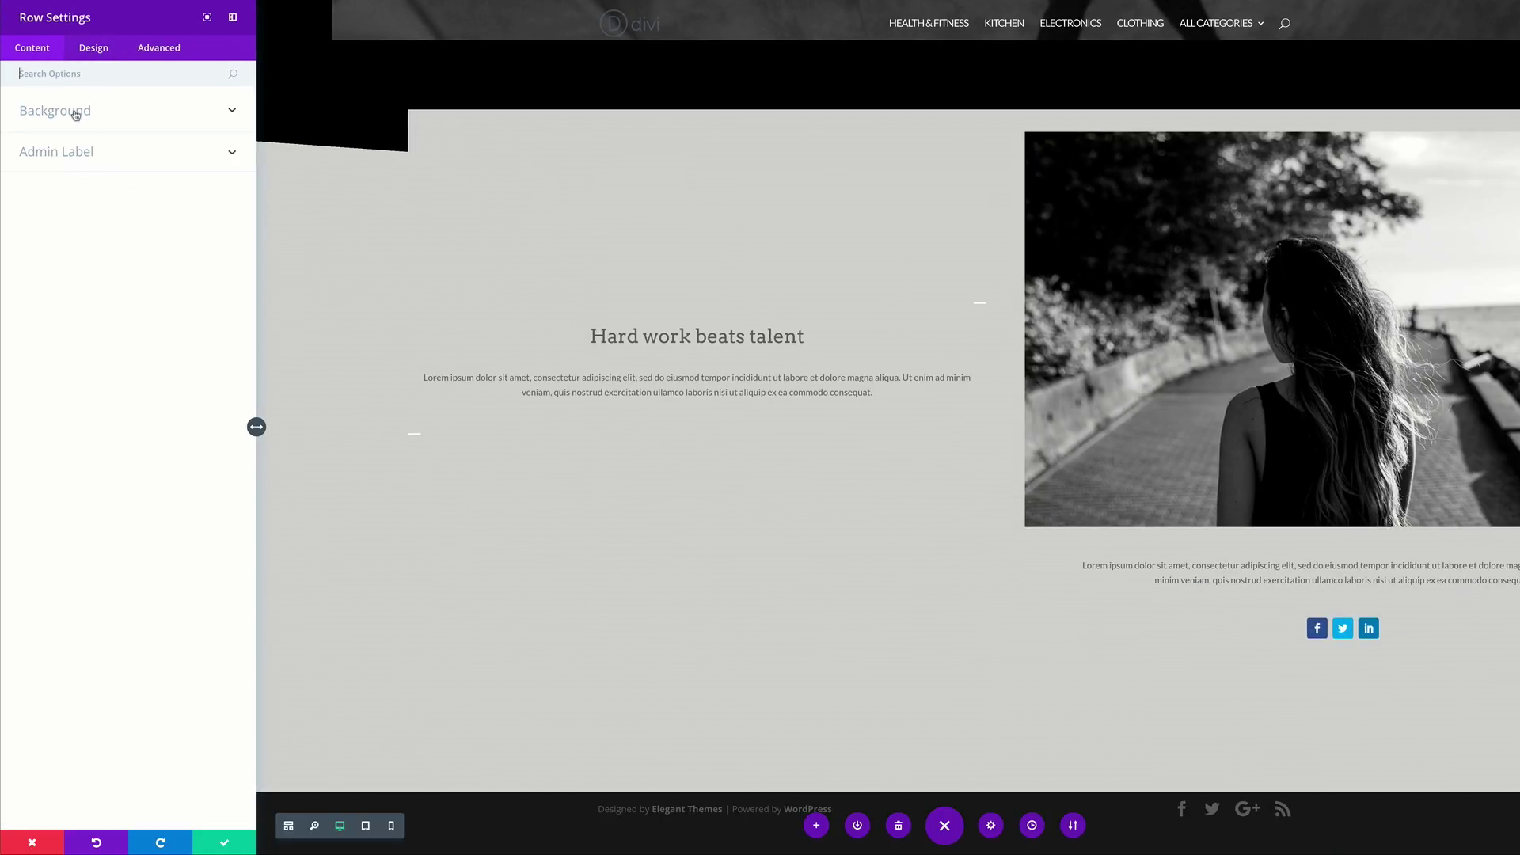
click(75, 112)
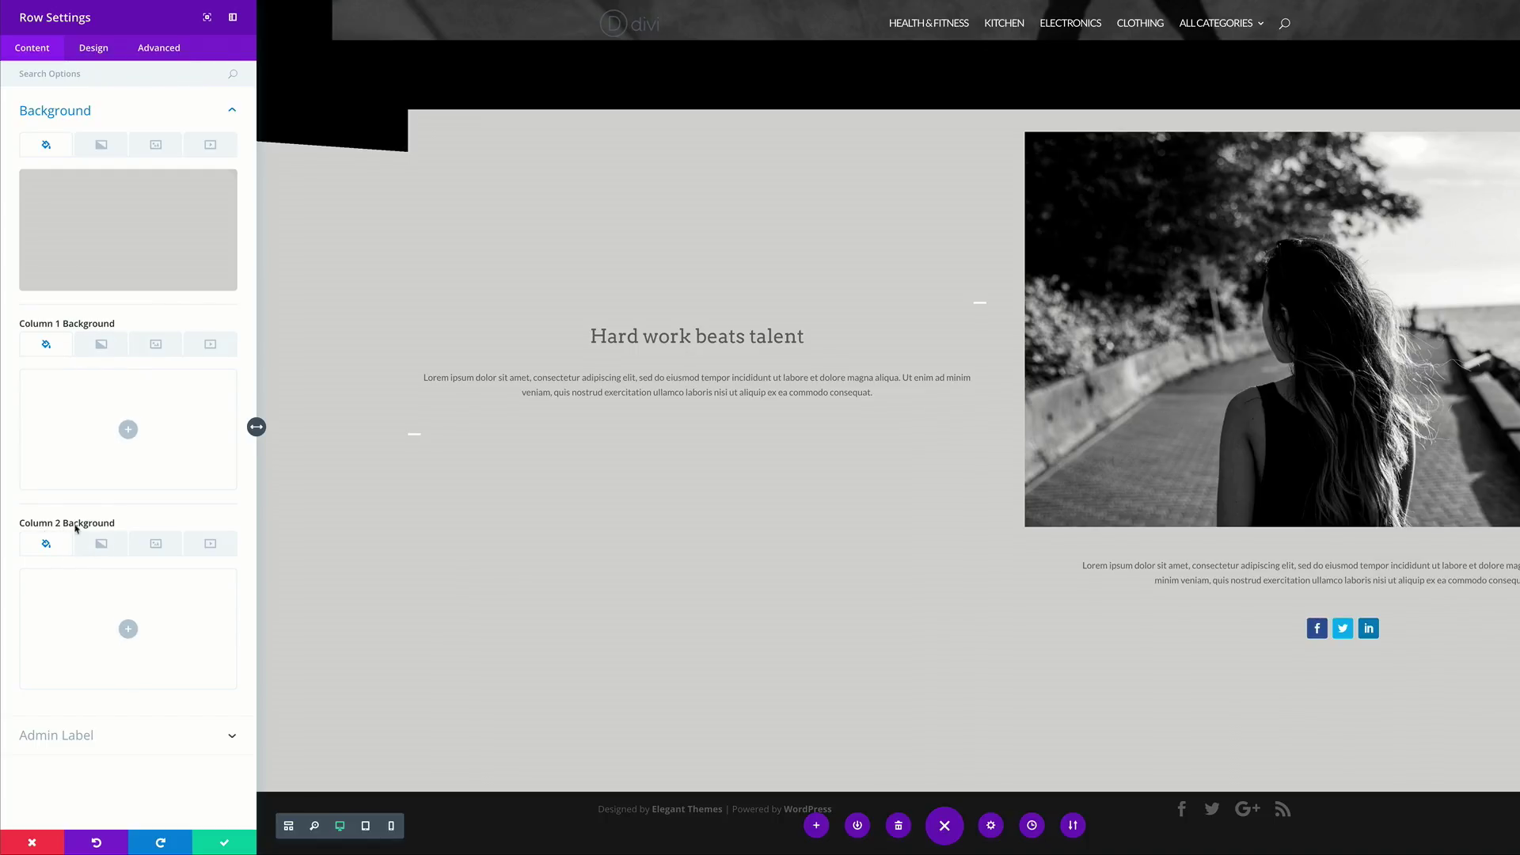
click(129, 631)
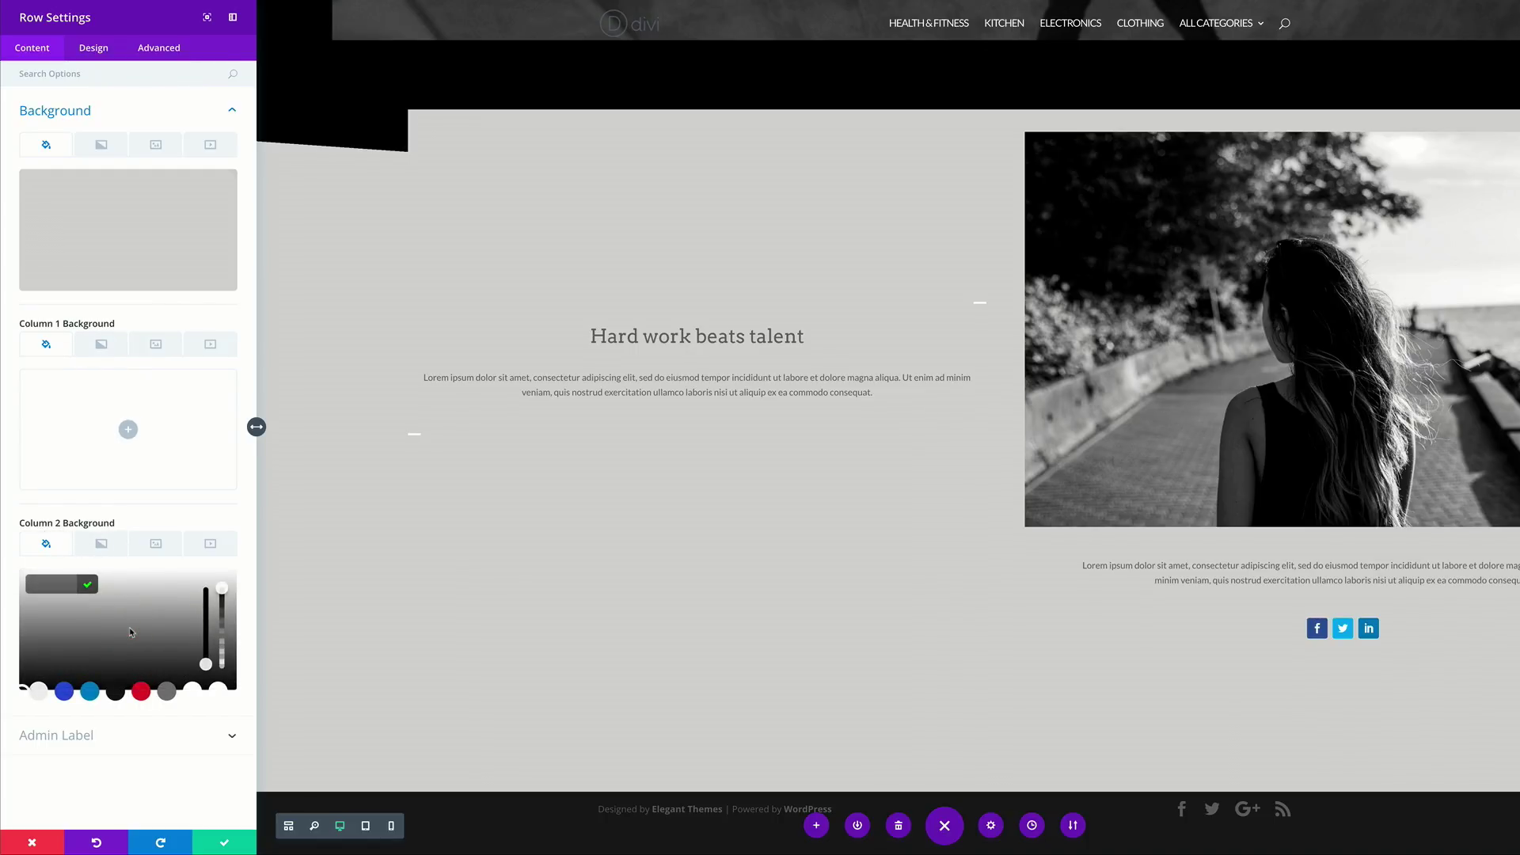
click(219, 692)
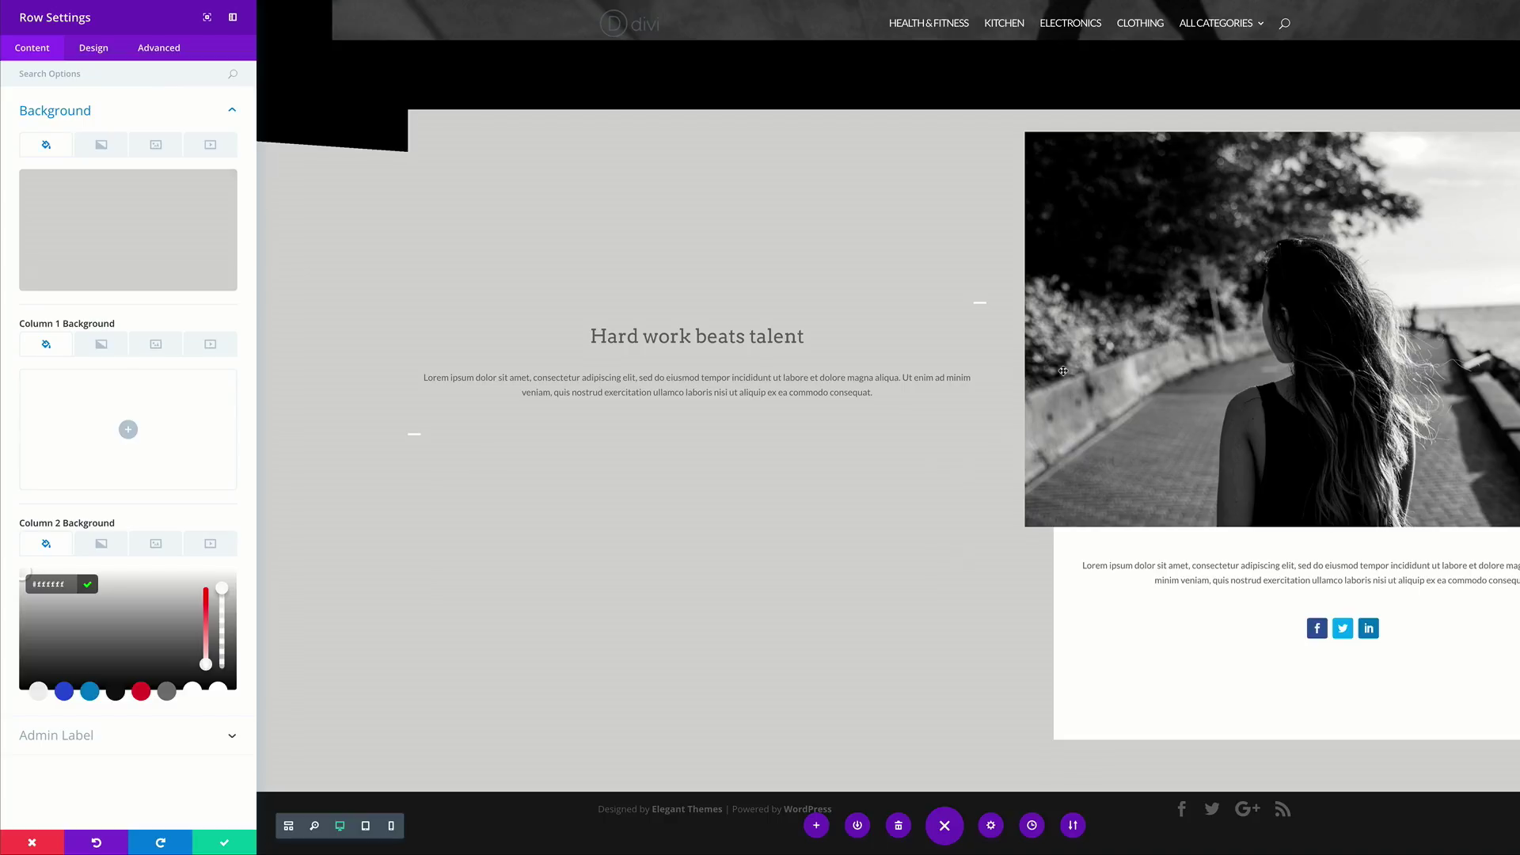
click(222, 845)
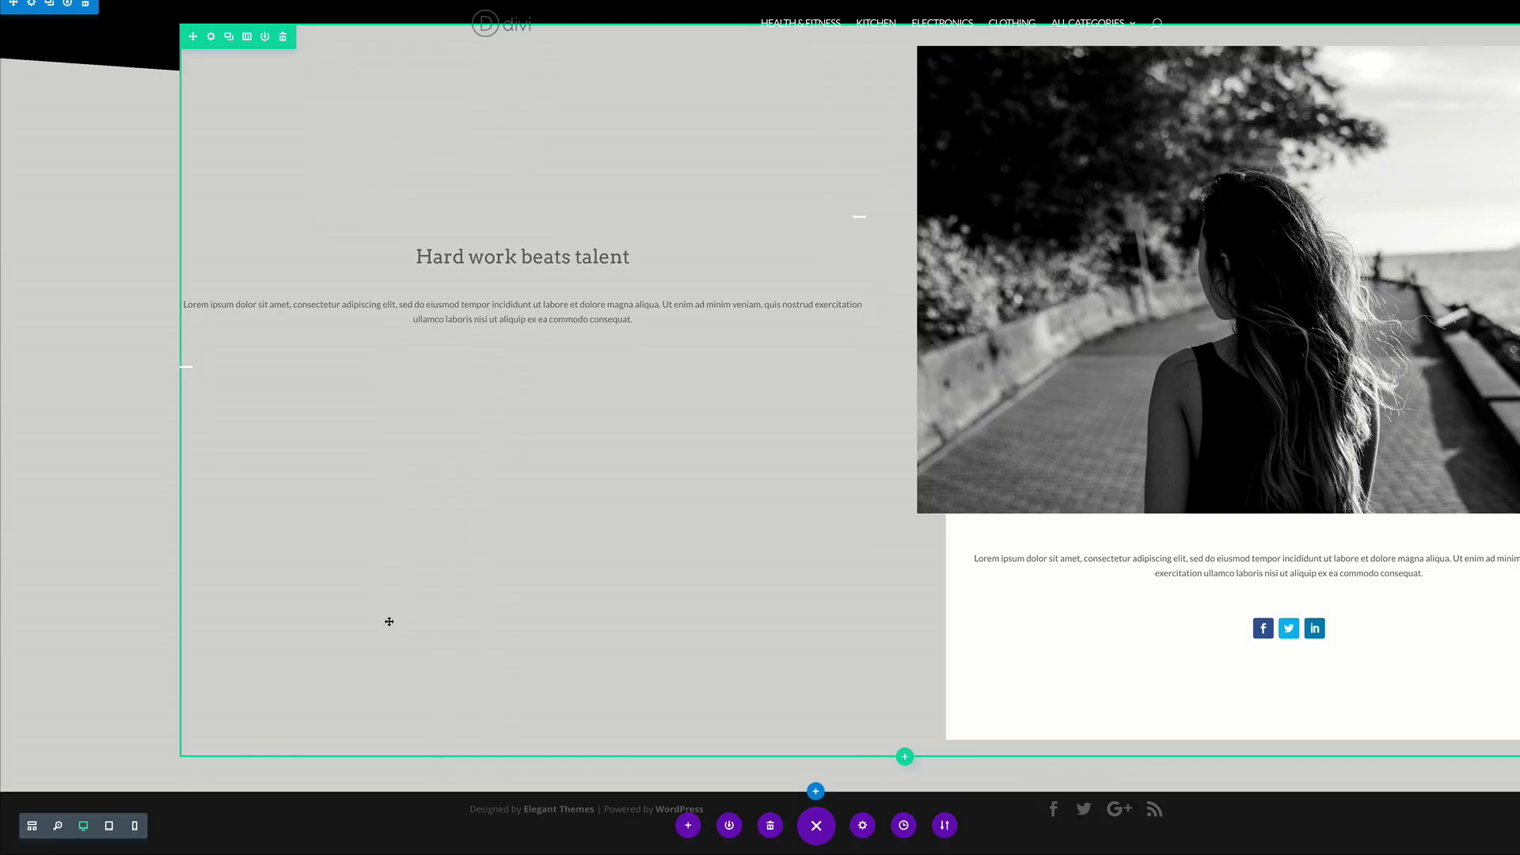
Disable the "Hard work beats talent" row on phone and tablet and save the row settings.
scroll(427, 575, up, 1)
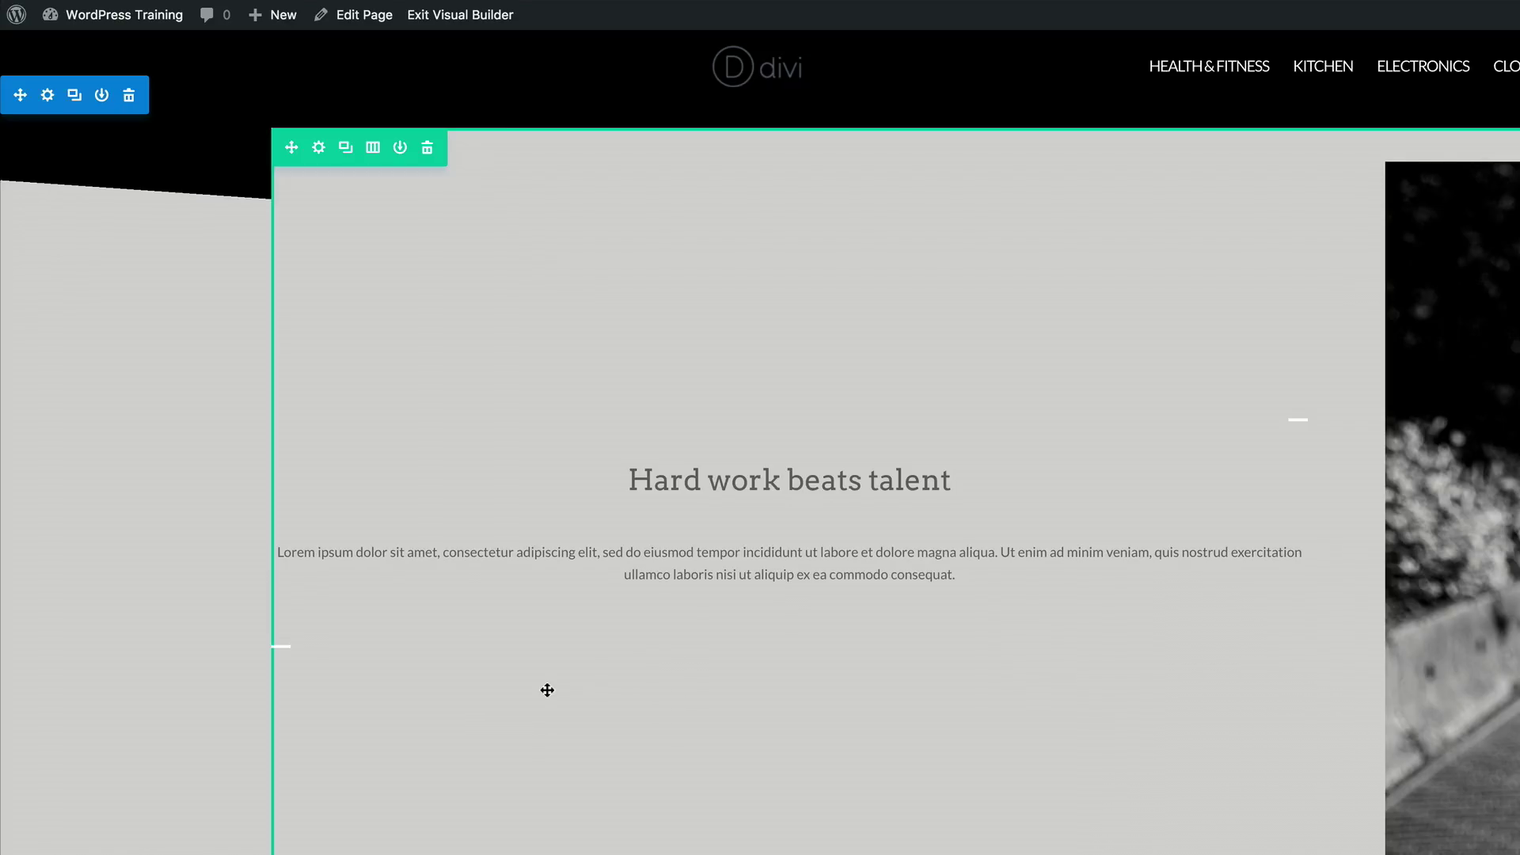
mouse_move(414, 241)
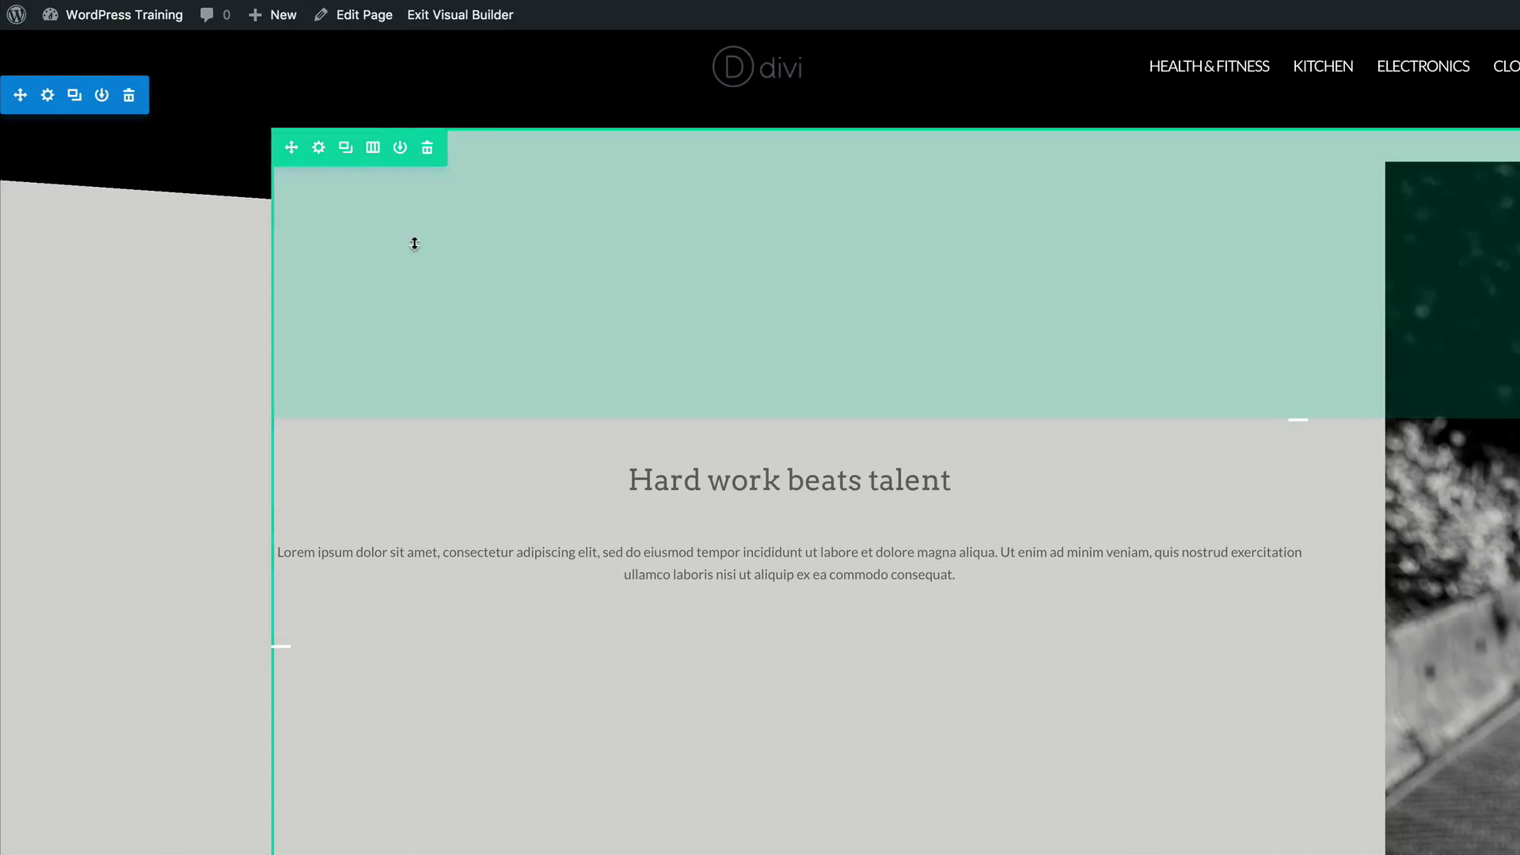
click(319, 149)
click(166, 45)
click(63, 193)
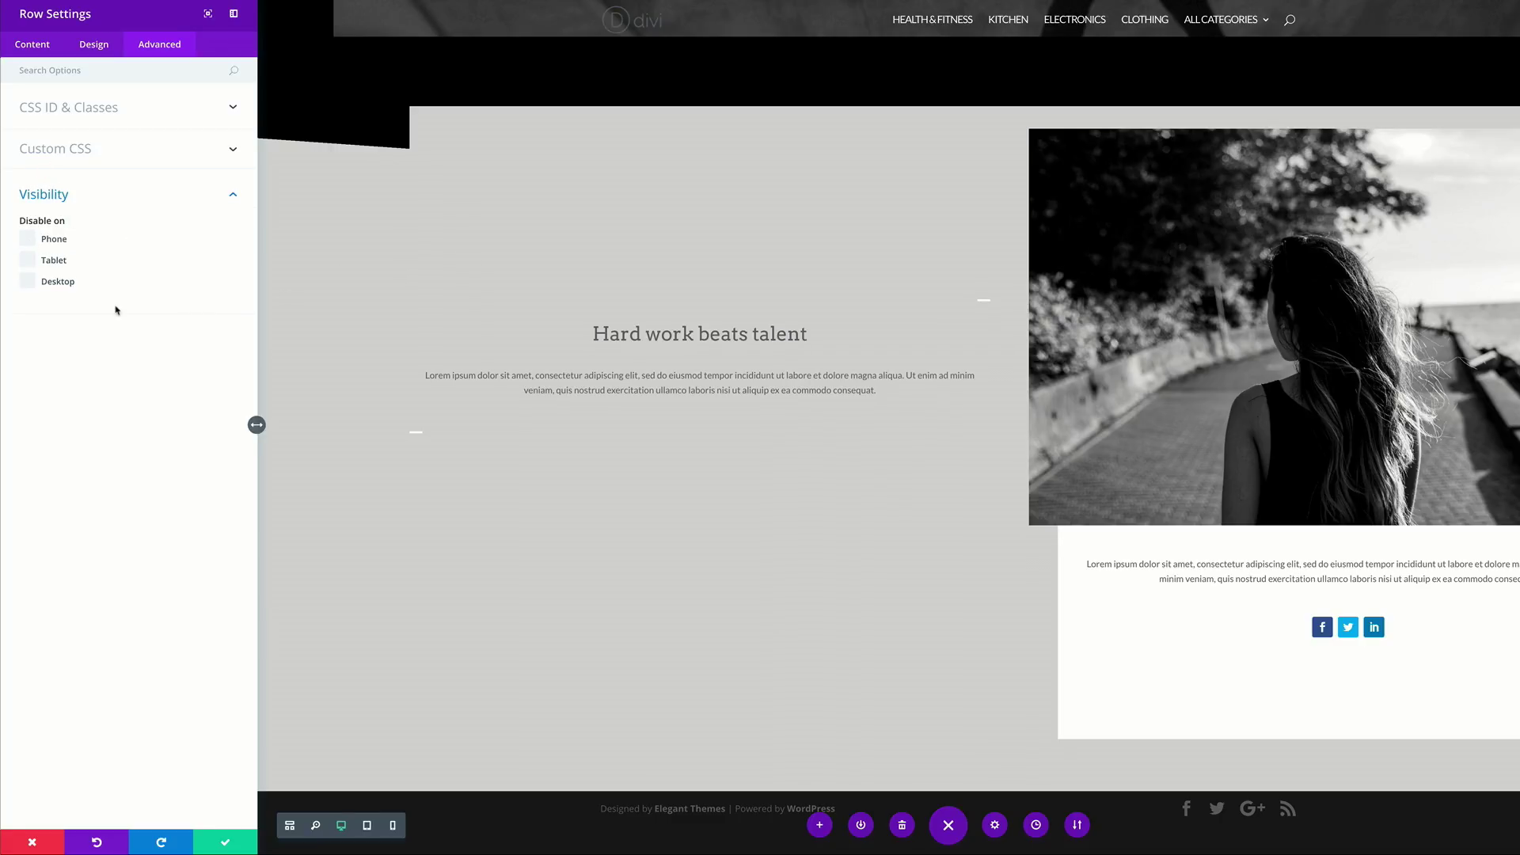
click(30, 242)
click(30, 261)
click(226, 846)
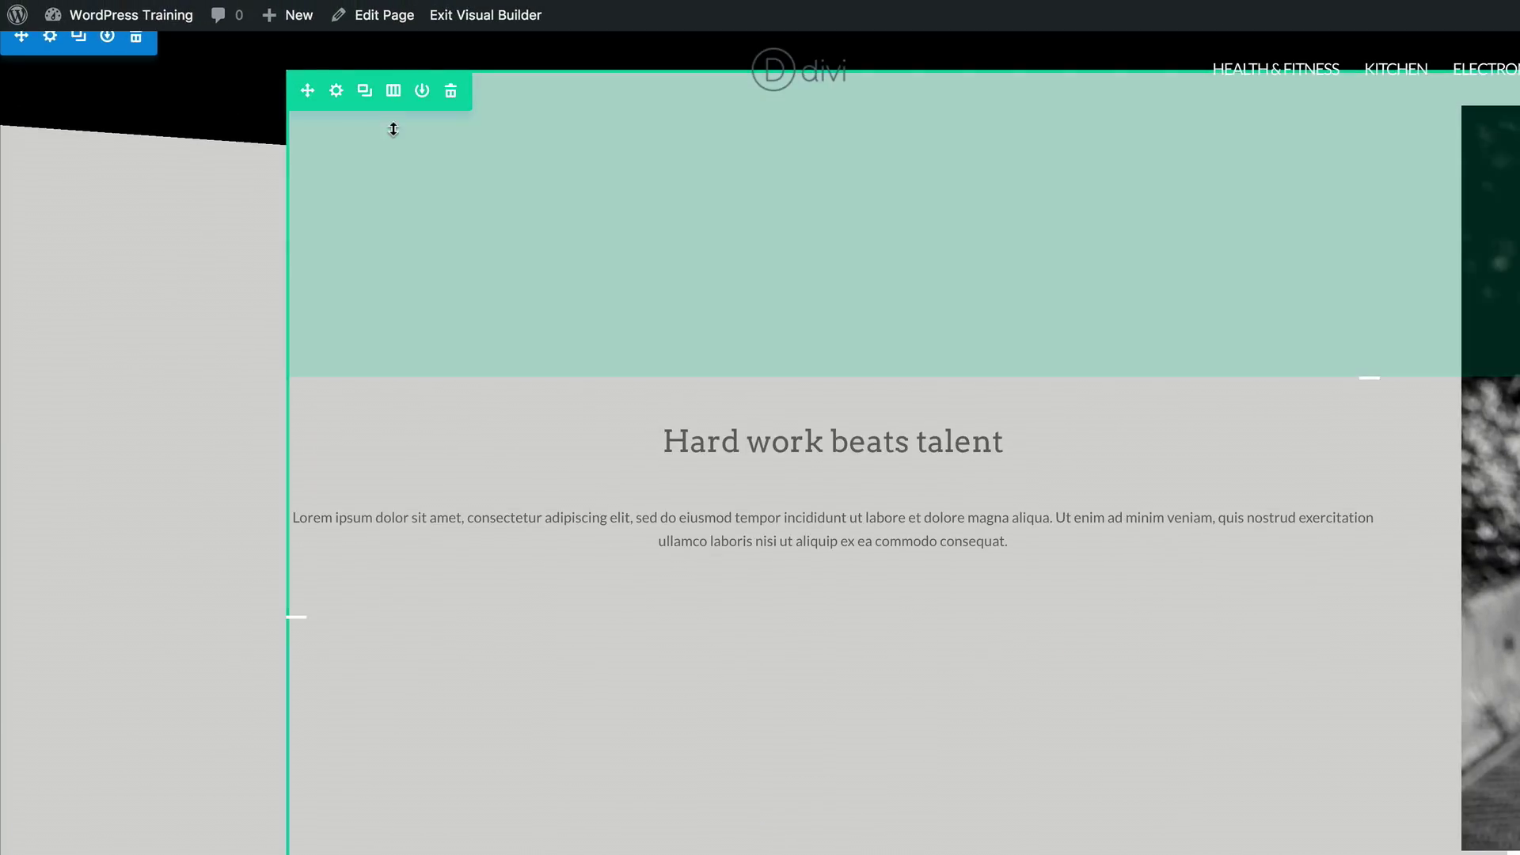
Duplicate the row and, in wireframe view, move the copy's Image module to the top of its first column.
drag(1012, 586, 1186, 696)
scroll(1186, 696, down, 5)
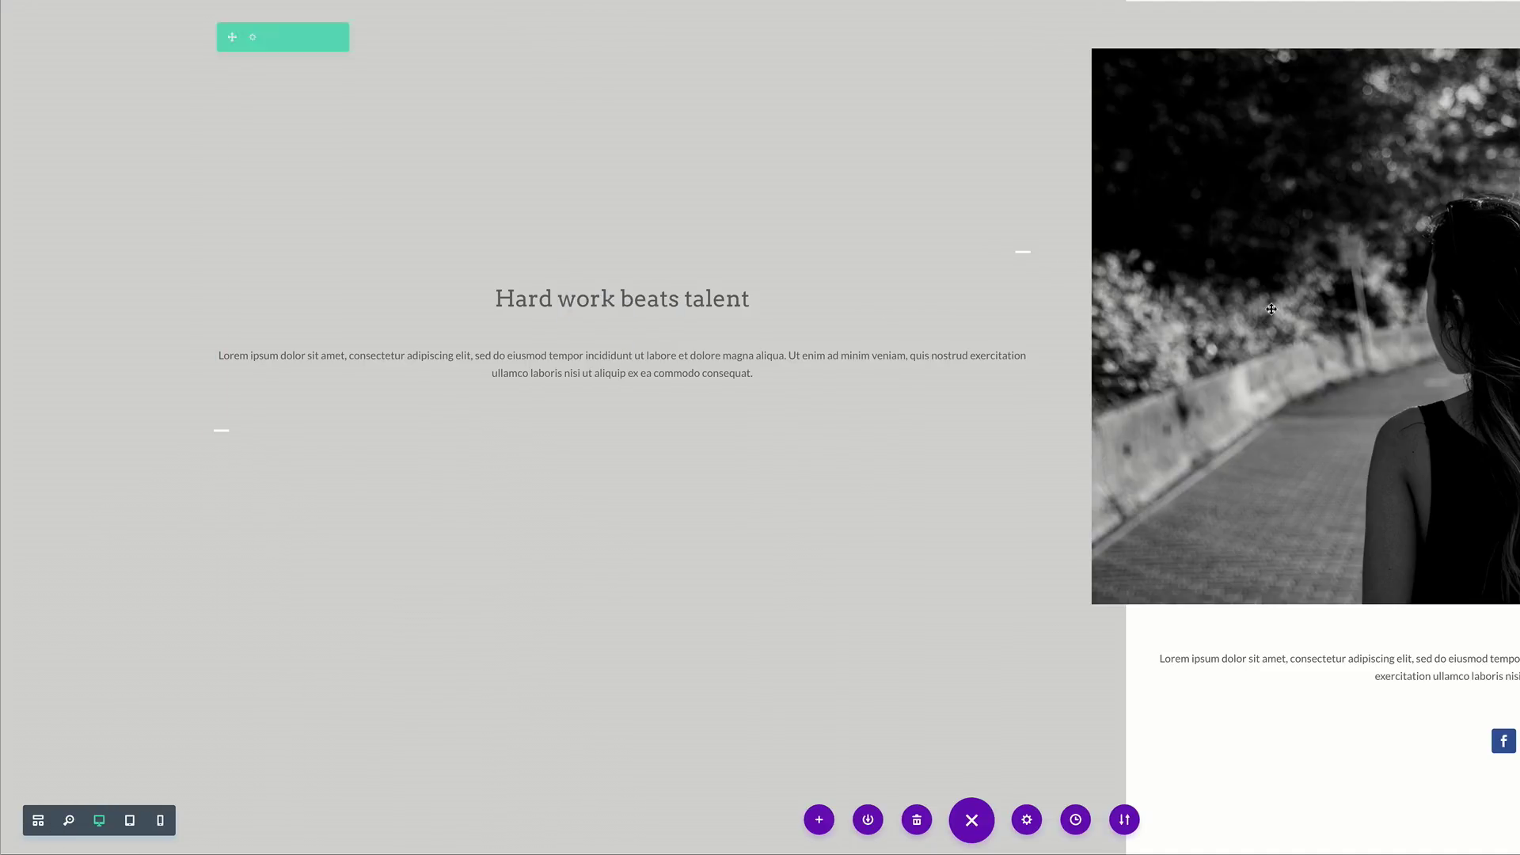
click(38, 823)
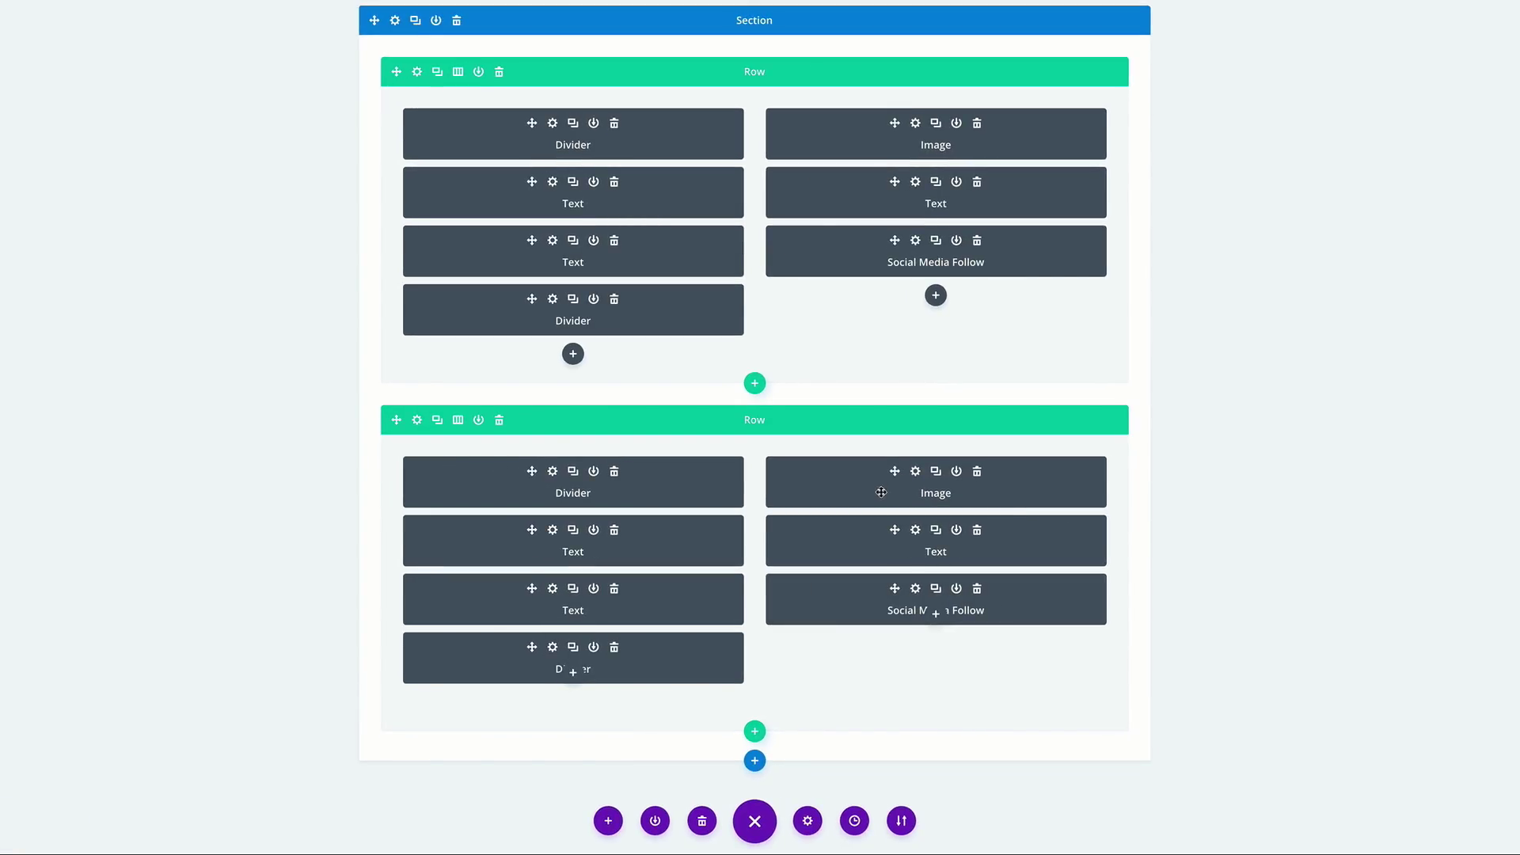
drag(842, 485, 569, 467)
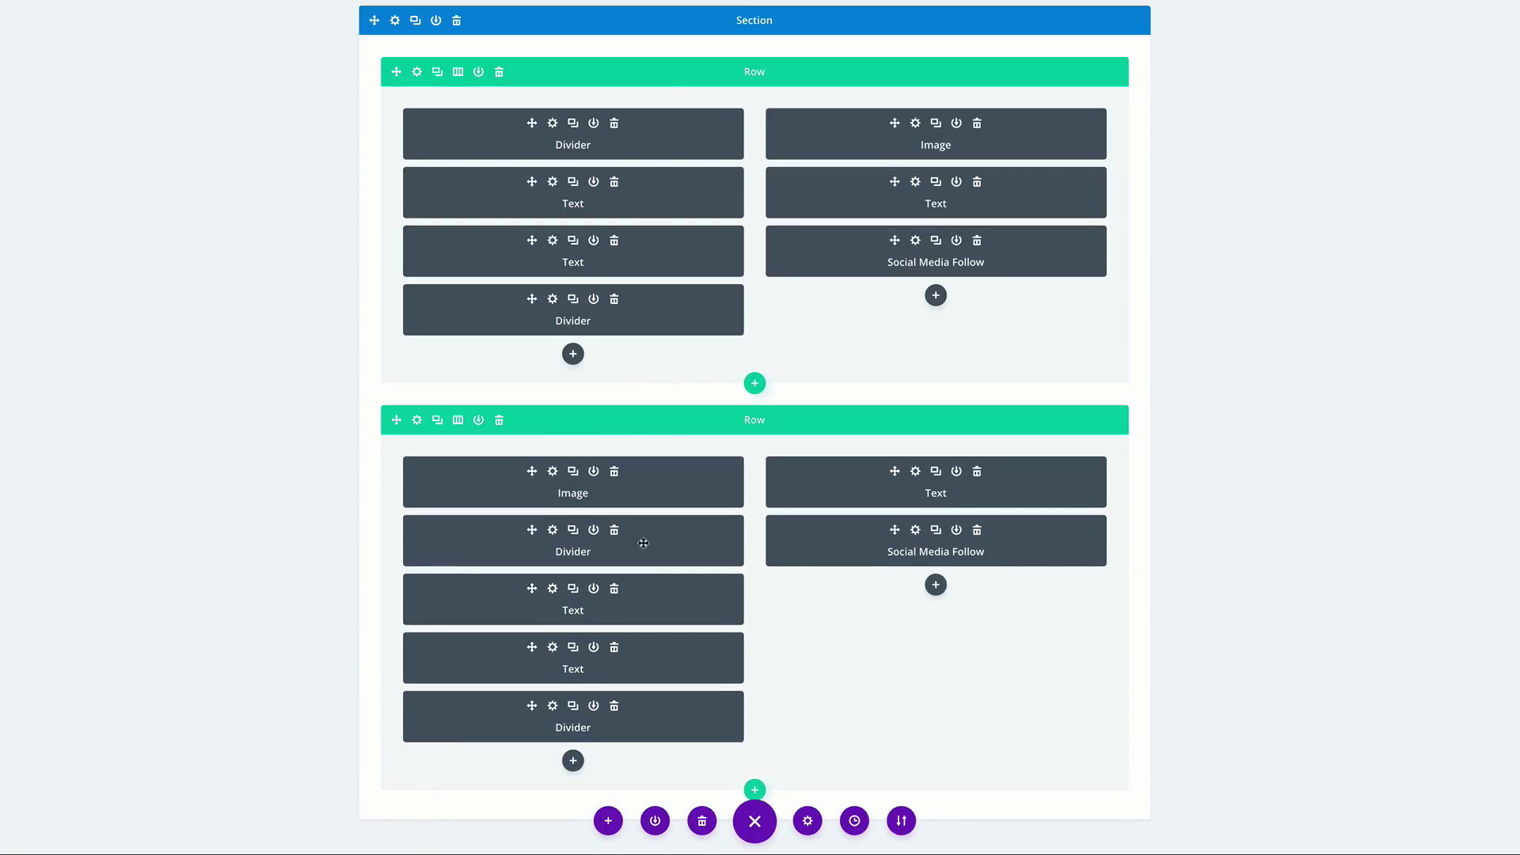
In the duplicate row, move Text and Social Media Follow under the Image in column 1, and both dividers and the other texts into column 2.
drag(859, 480, 616, 538)
drag(845, 488, 624, 589)
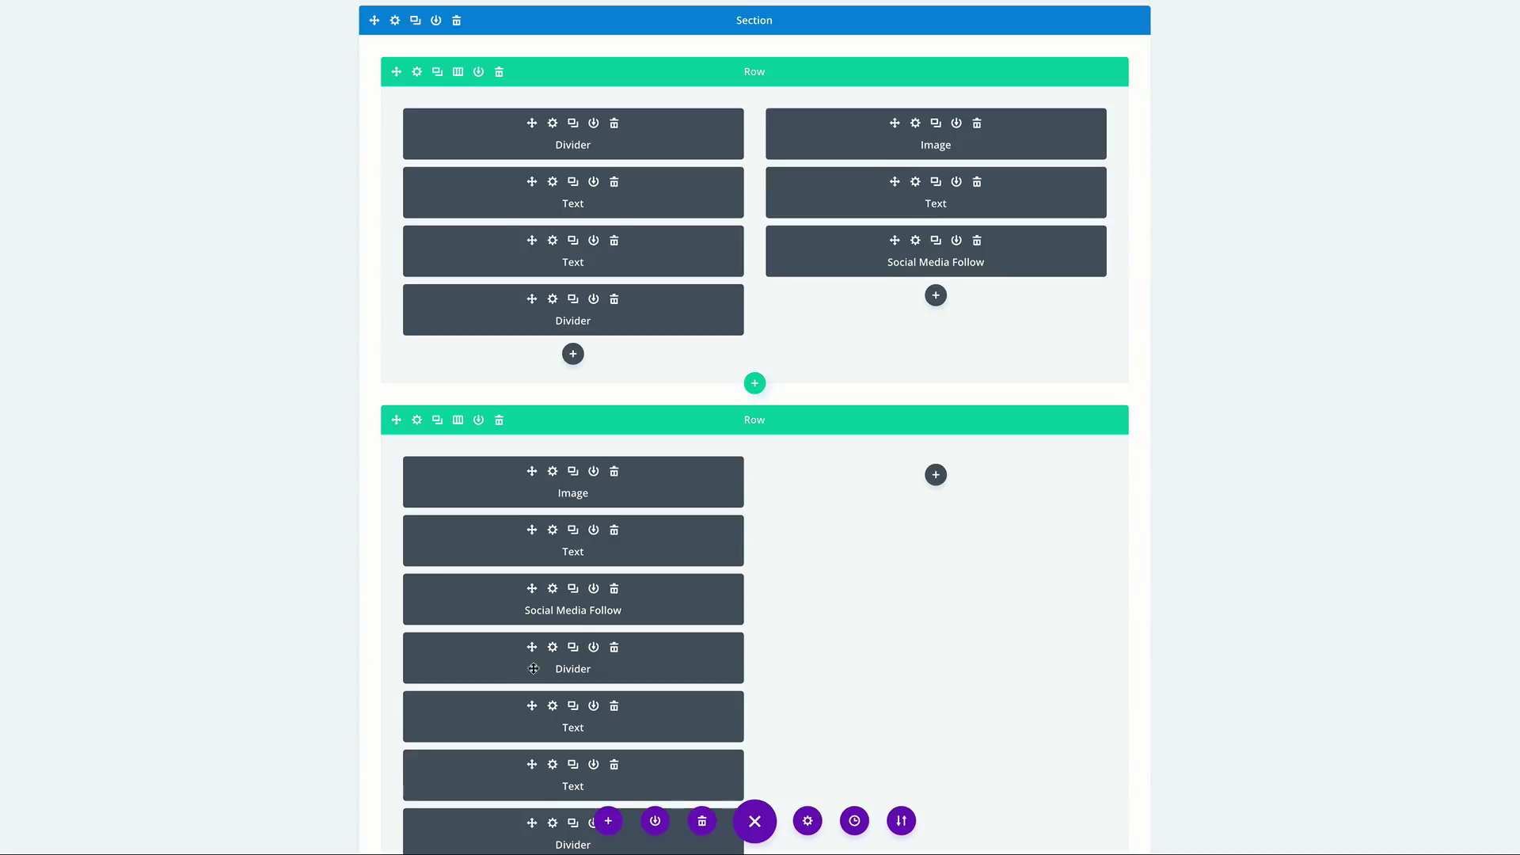
drag(469, 657, 927, 503)
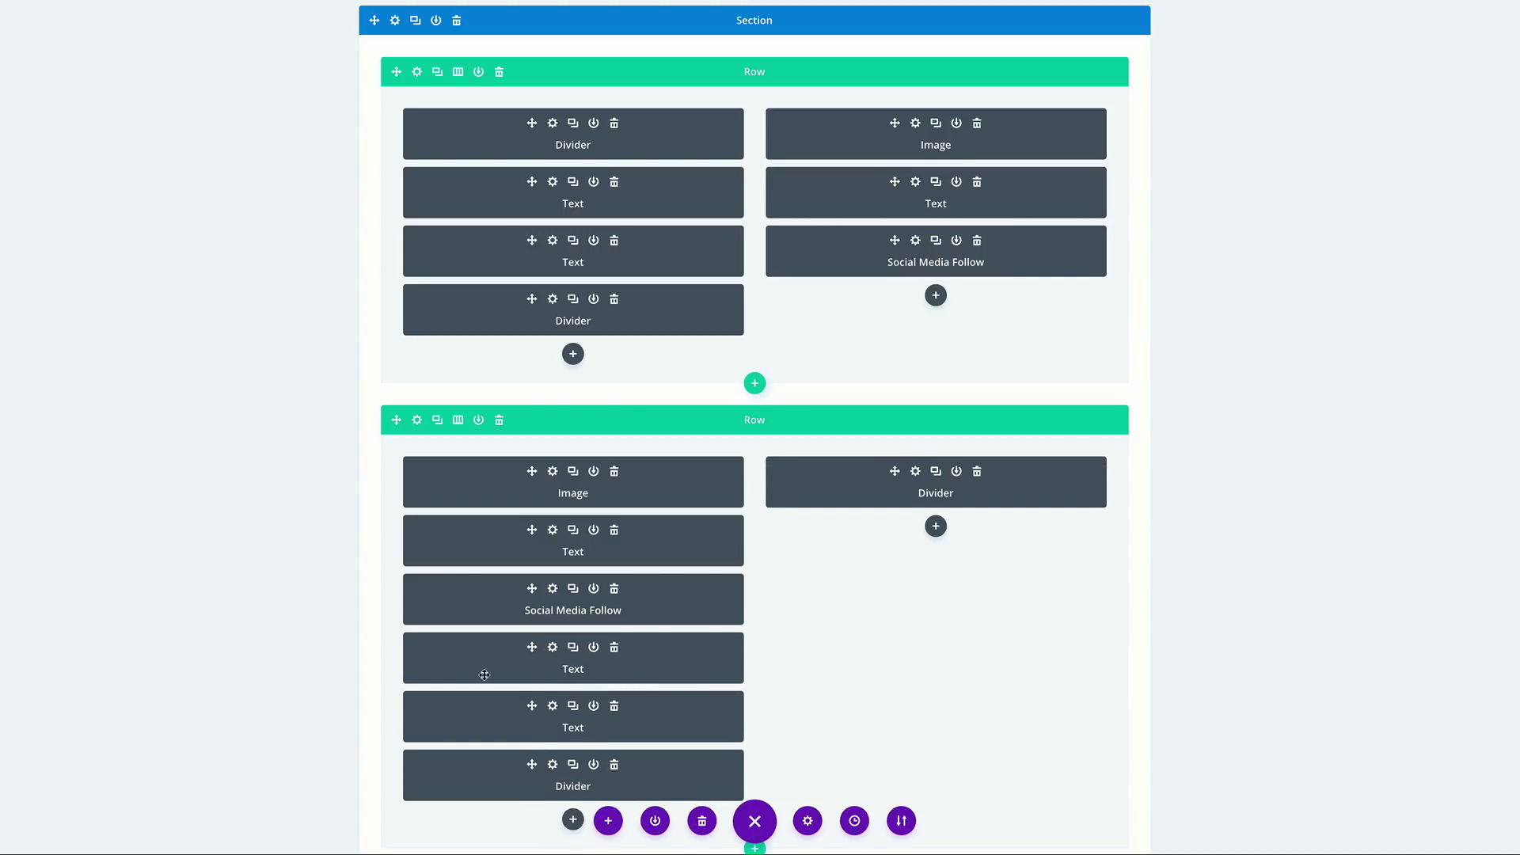
drag(563, 676, 939, 559)
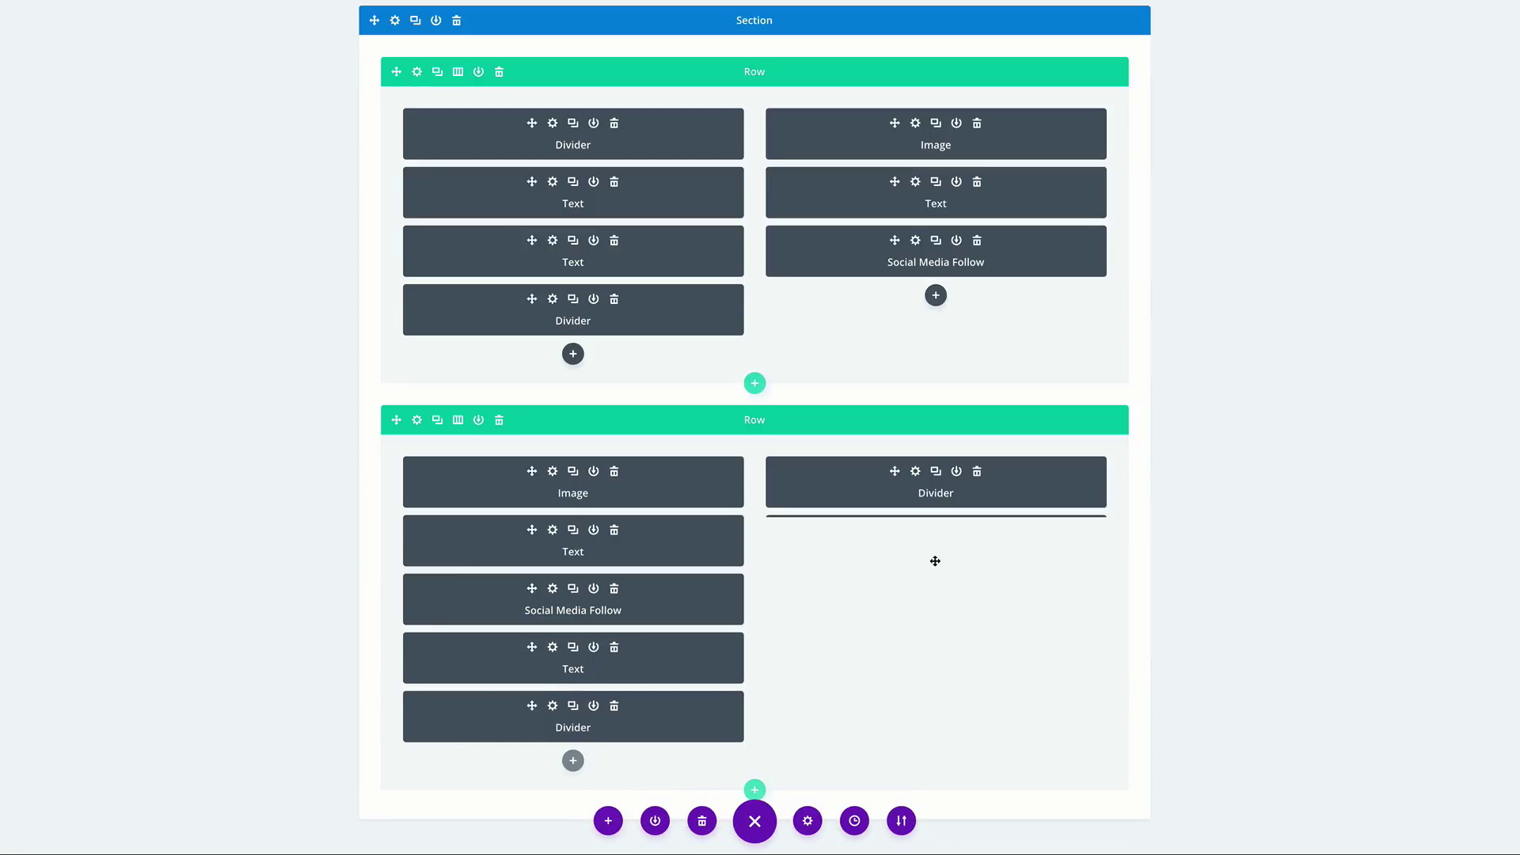
drag(499, 649, 873, 606)
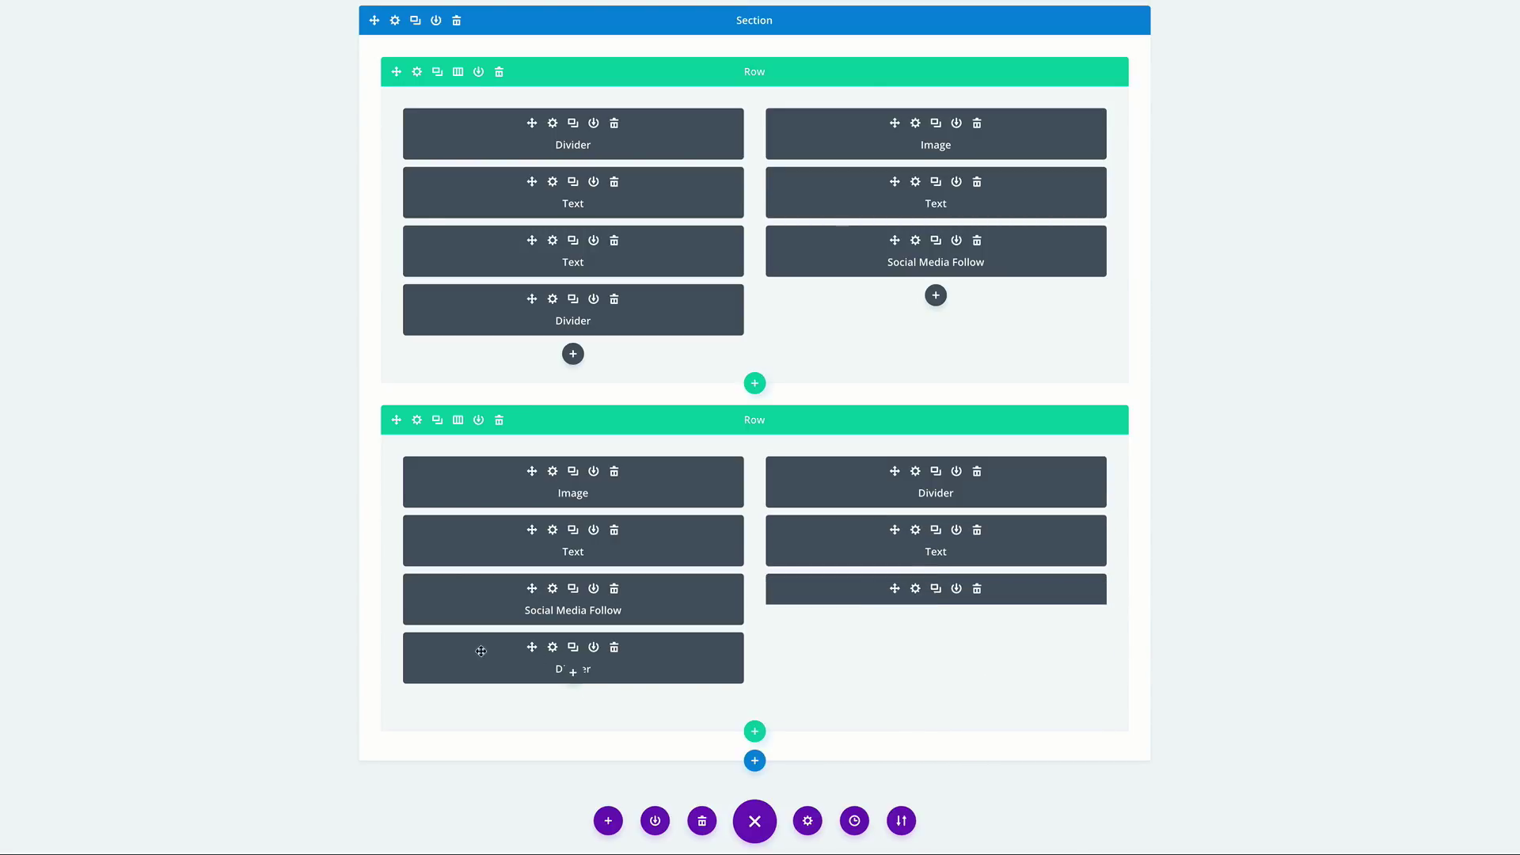
drag(456, 660, 858, 623)
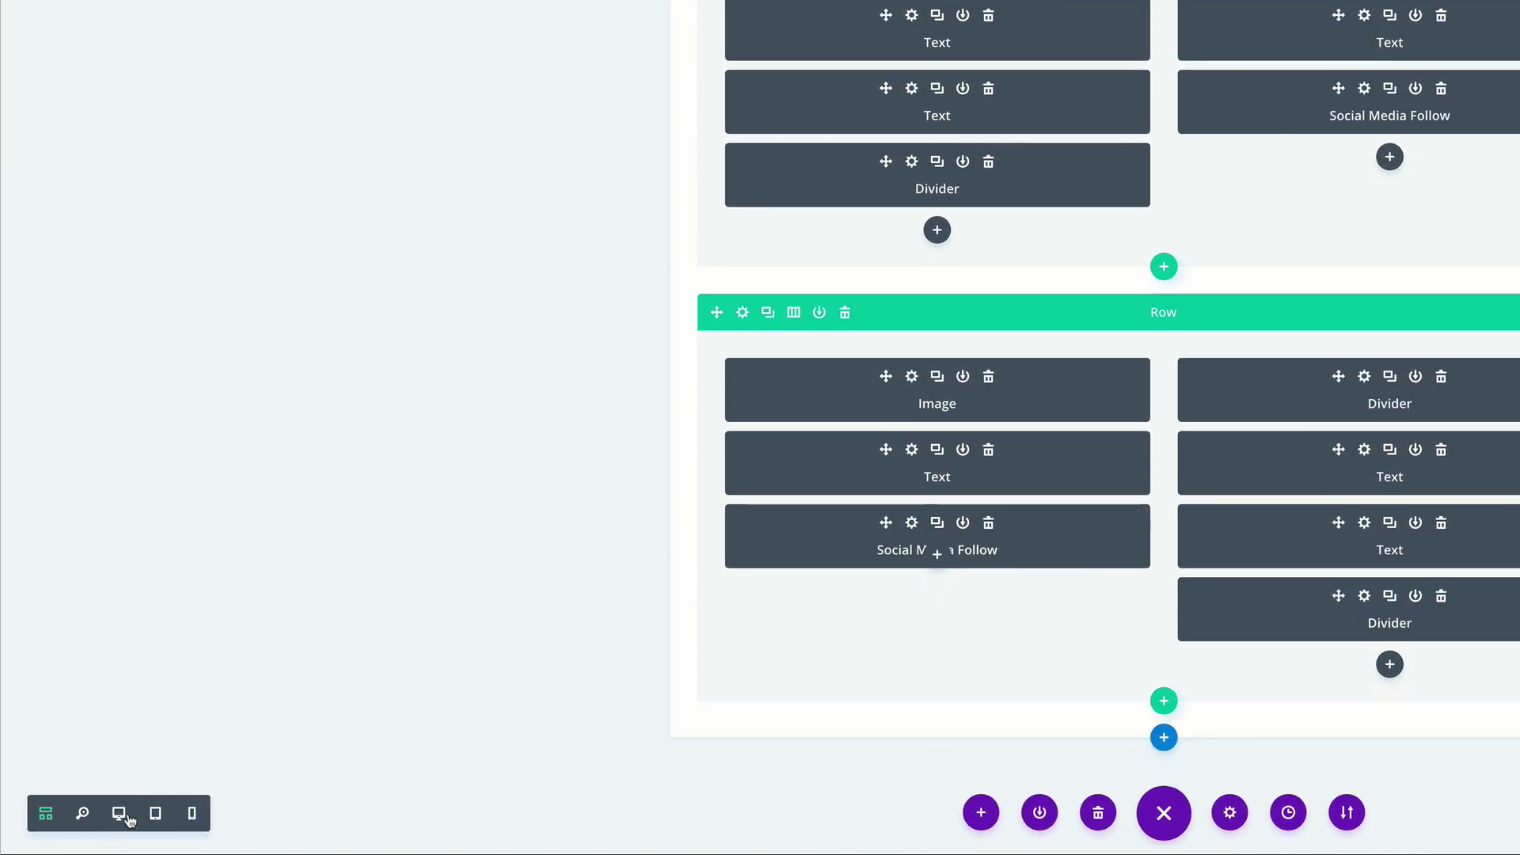
Return to desktop view, give column 1 of the duplicate row a white background (#ffffff), and save the row settings.
click(120, 817)
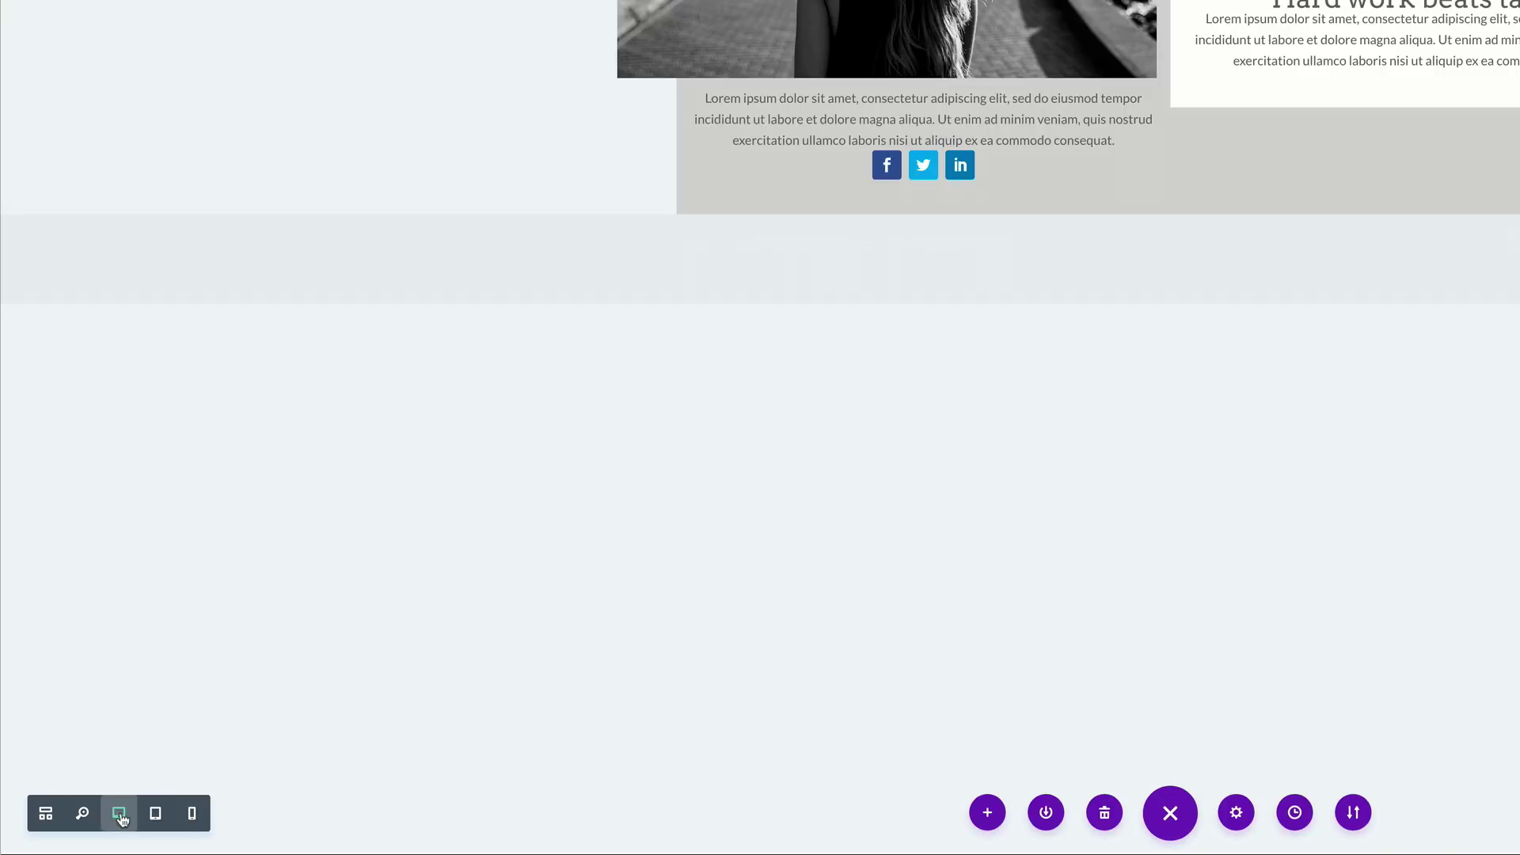
scroll(442, 533, down, 10)
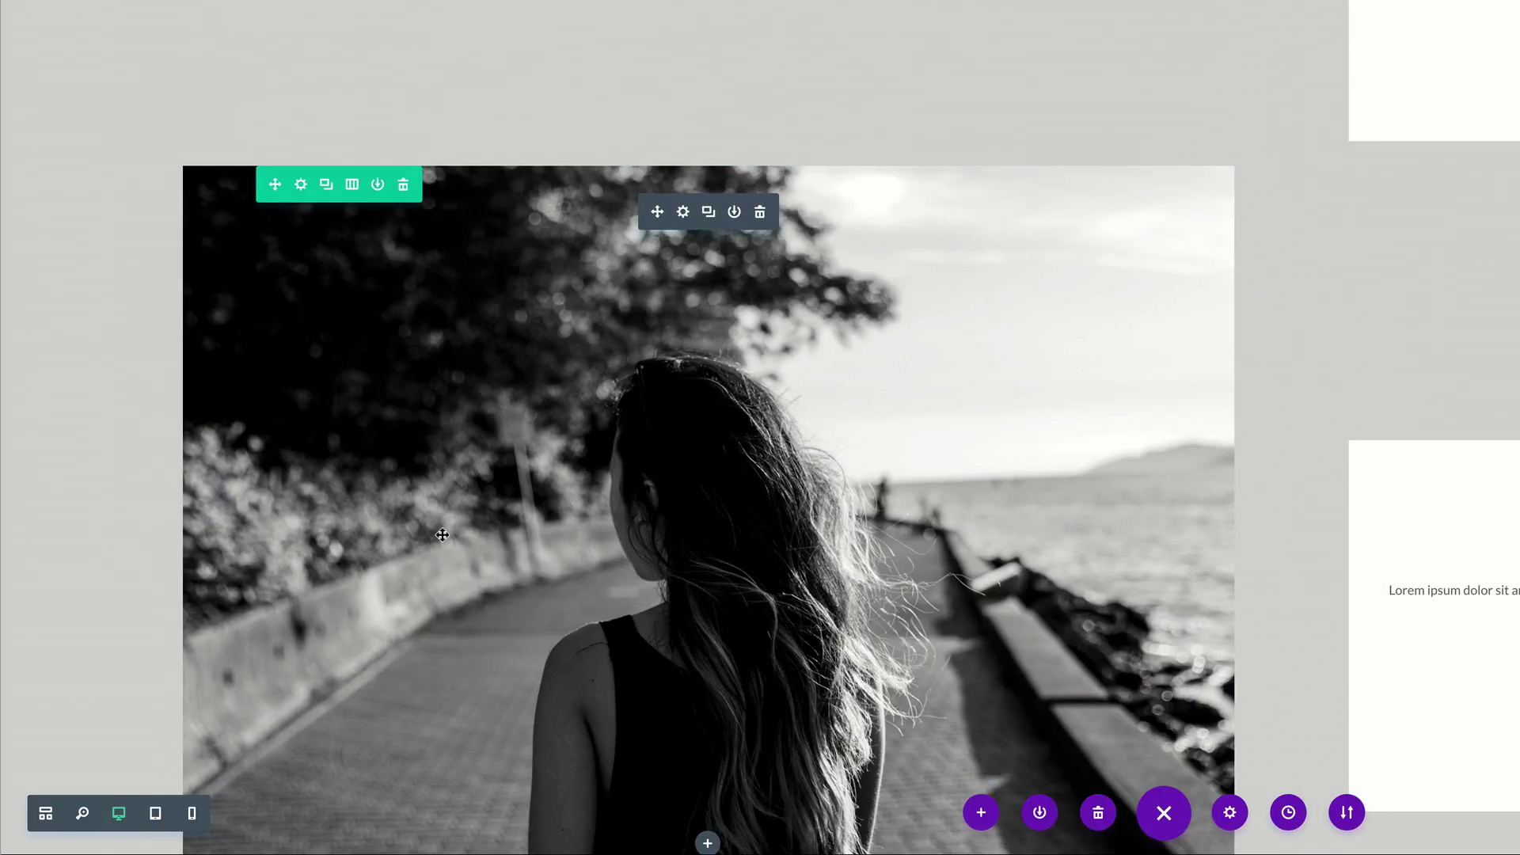
scroll(570, 478, up, 4)
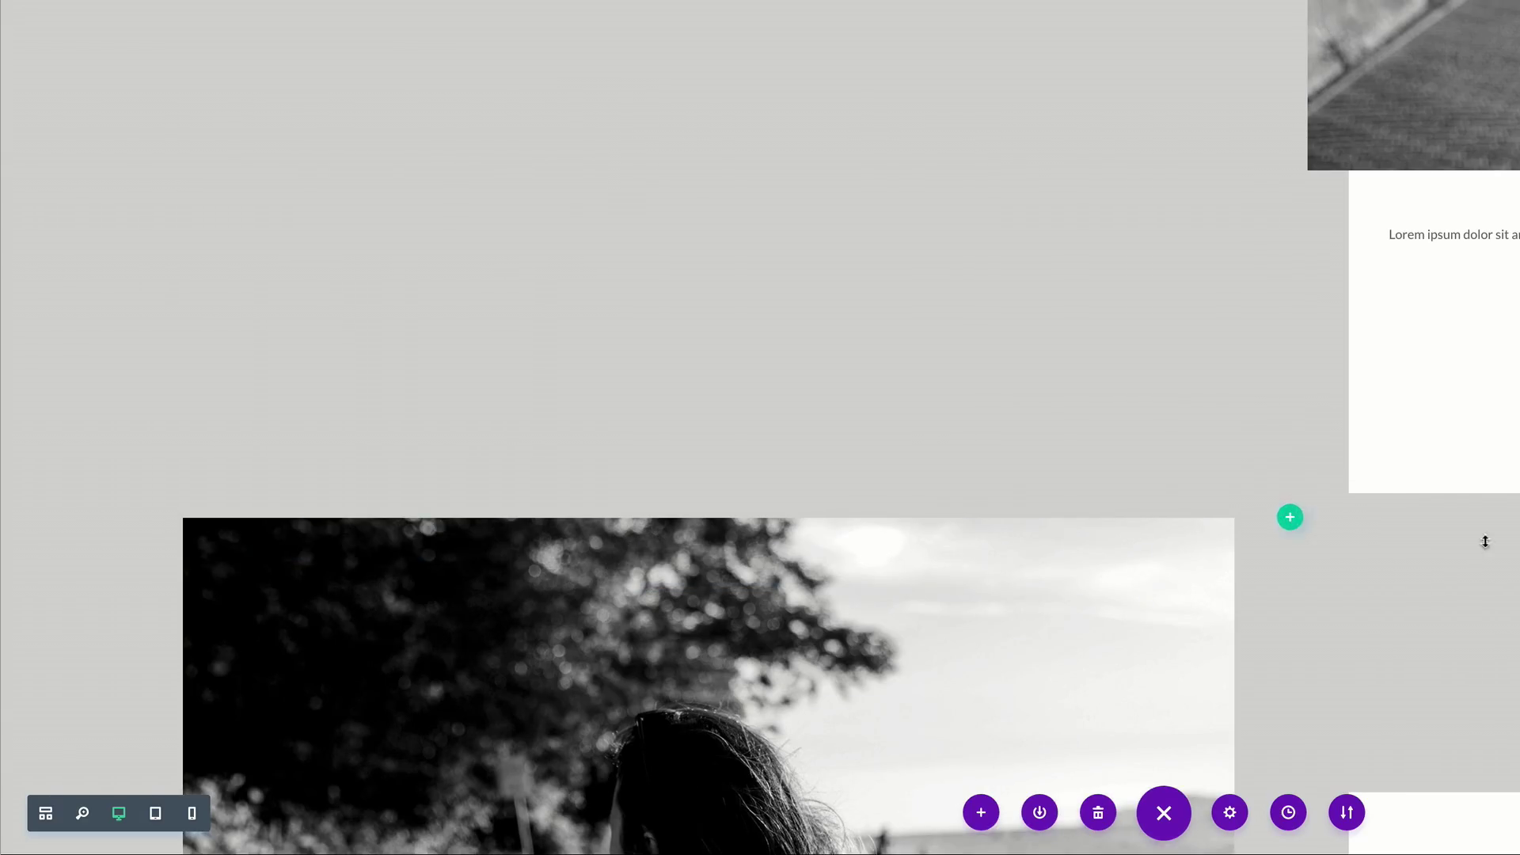
scroll(943, 547, down, 5)
scroll(721, 620, down, 2)
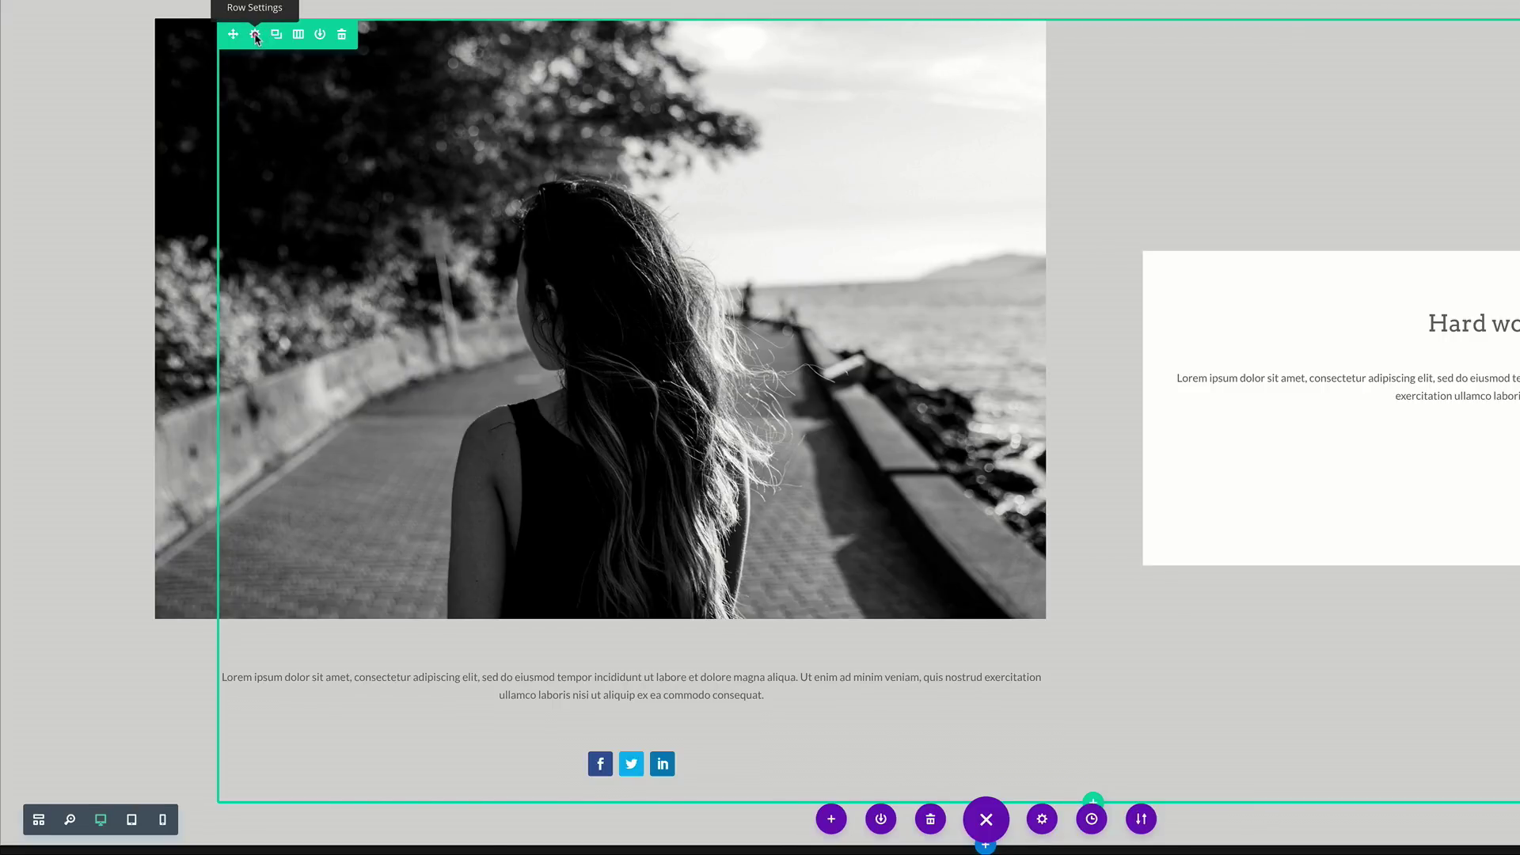
click(255, 34)
click(59, 115)
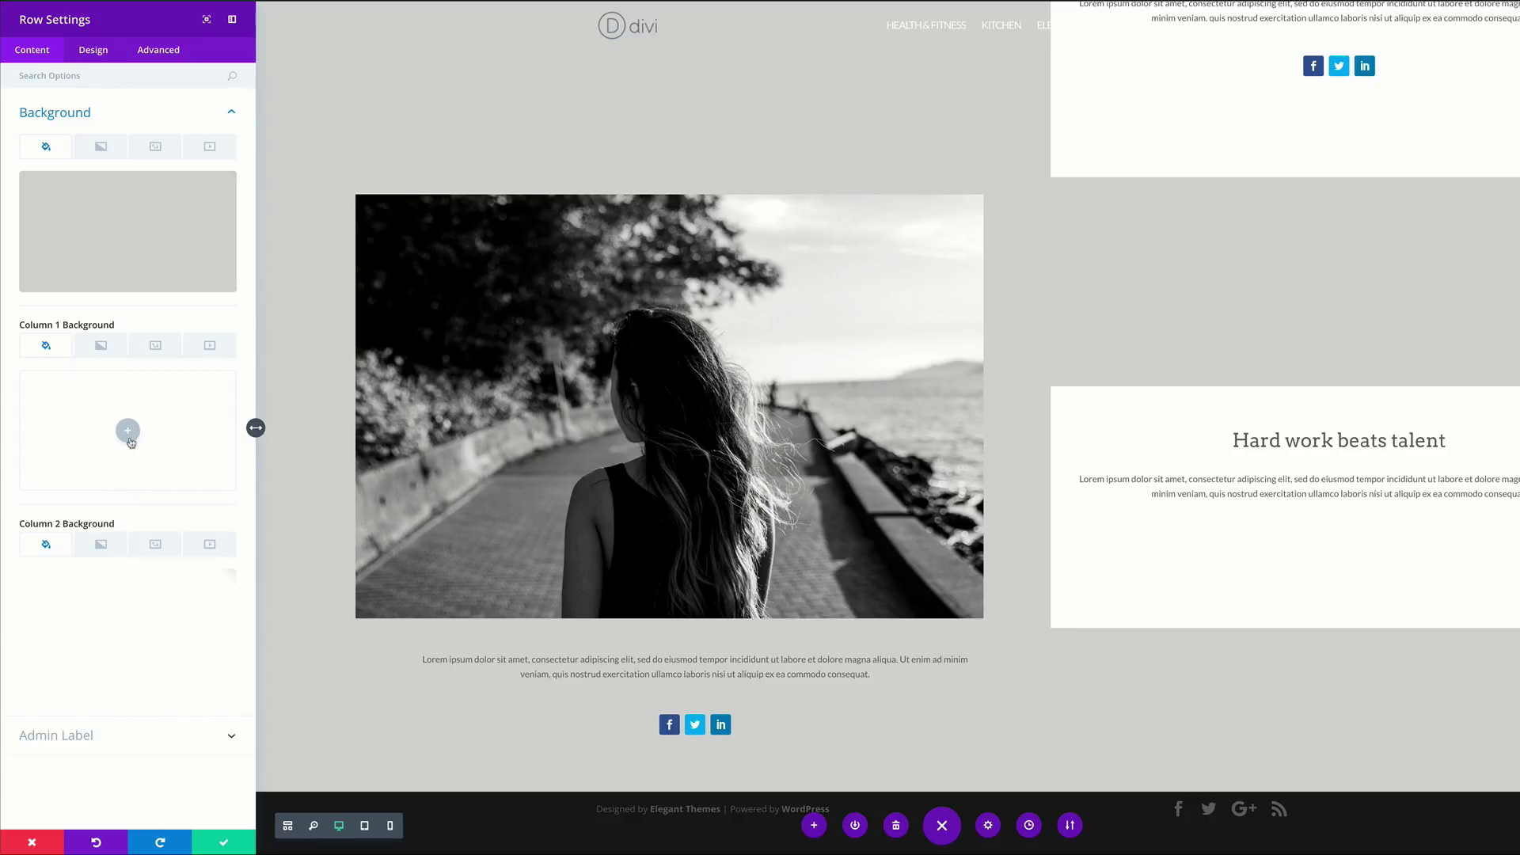
mouse_move(141, 232)
click(127, 431)
click(217, 494)
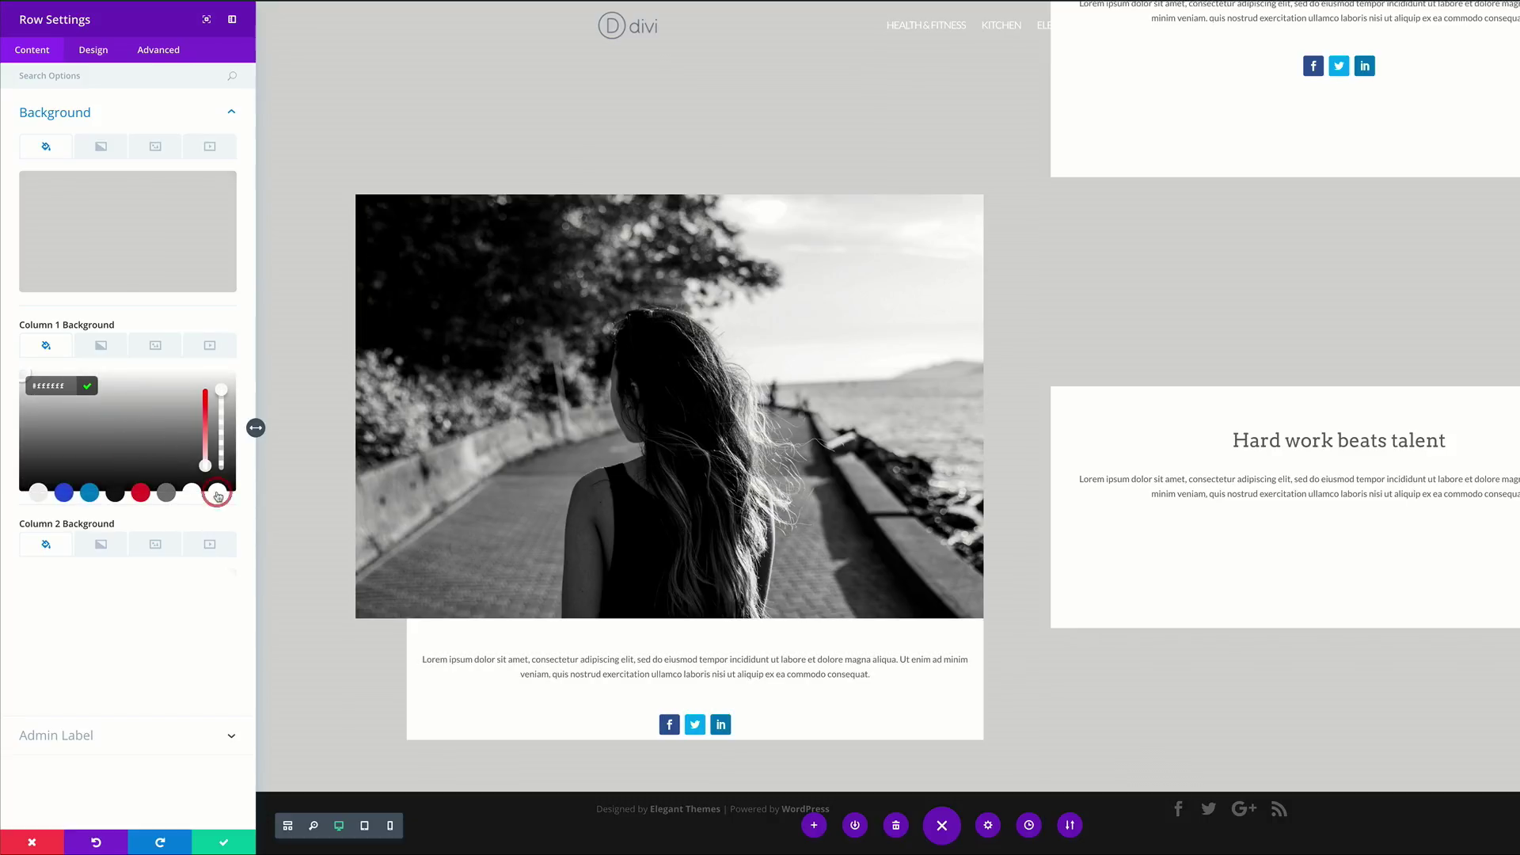
click(225, 843)
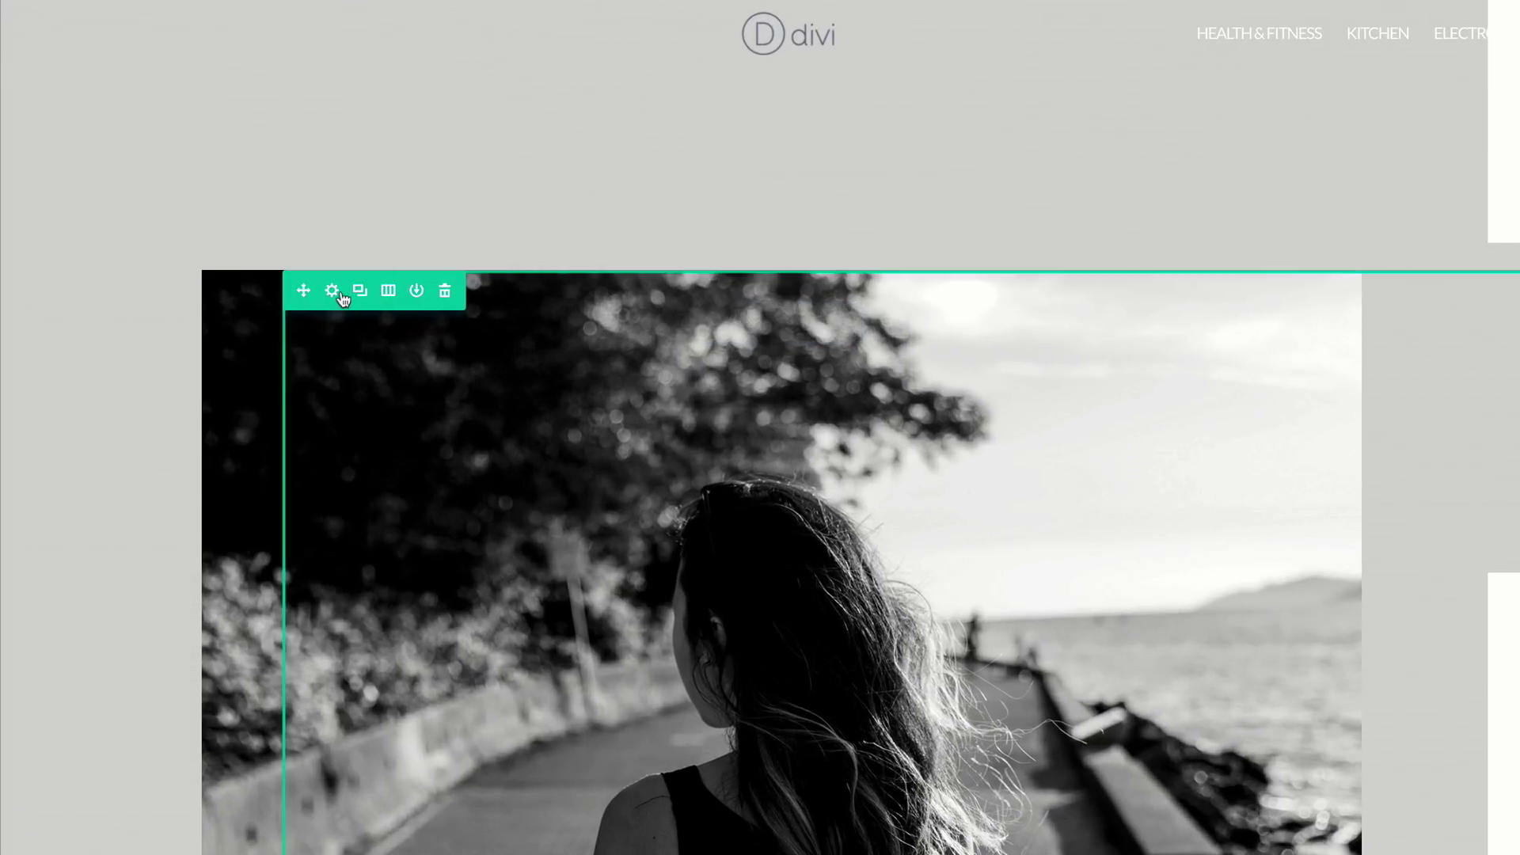
In the duplicate row, set Column 1 custom padding to 35px on all four sides and clear the Column 2 custom padding.
click(332, 291)
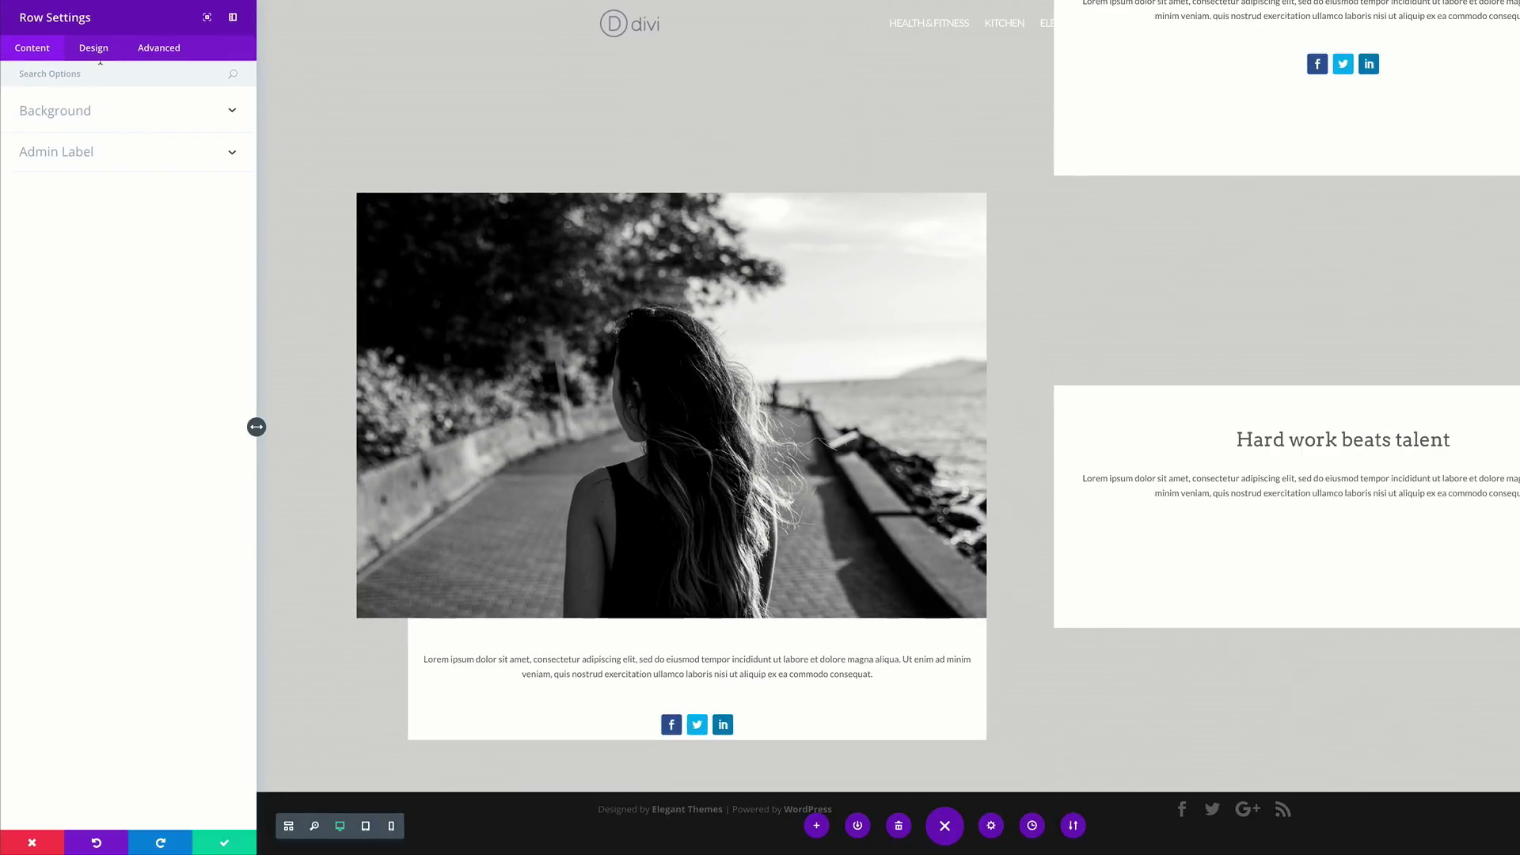
click(95, 49)
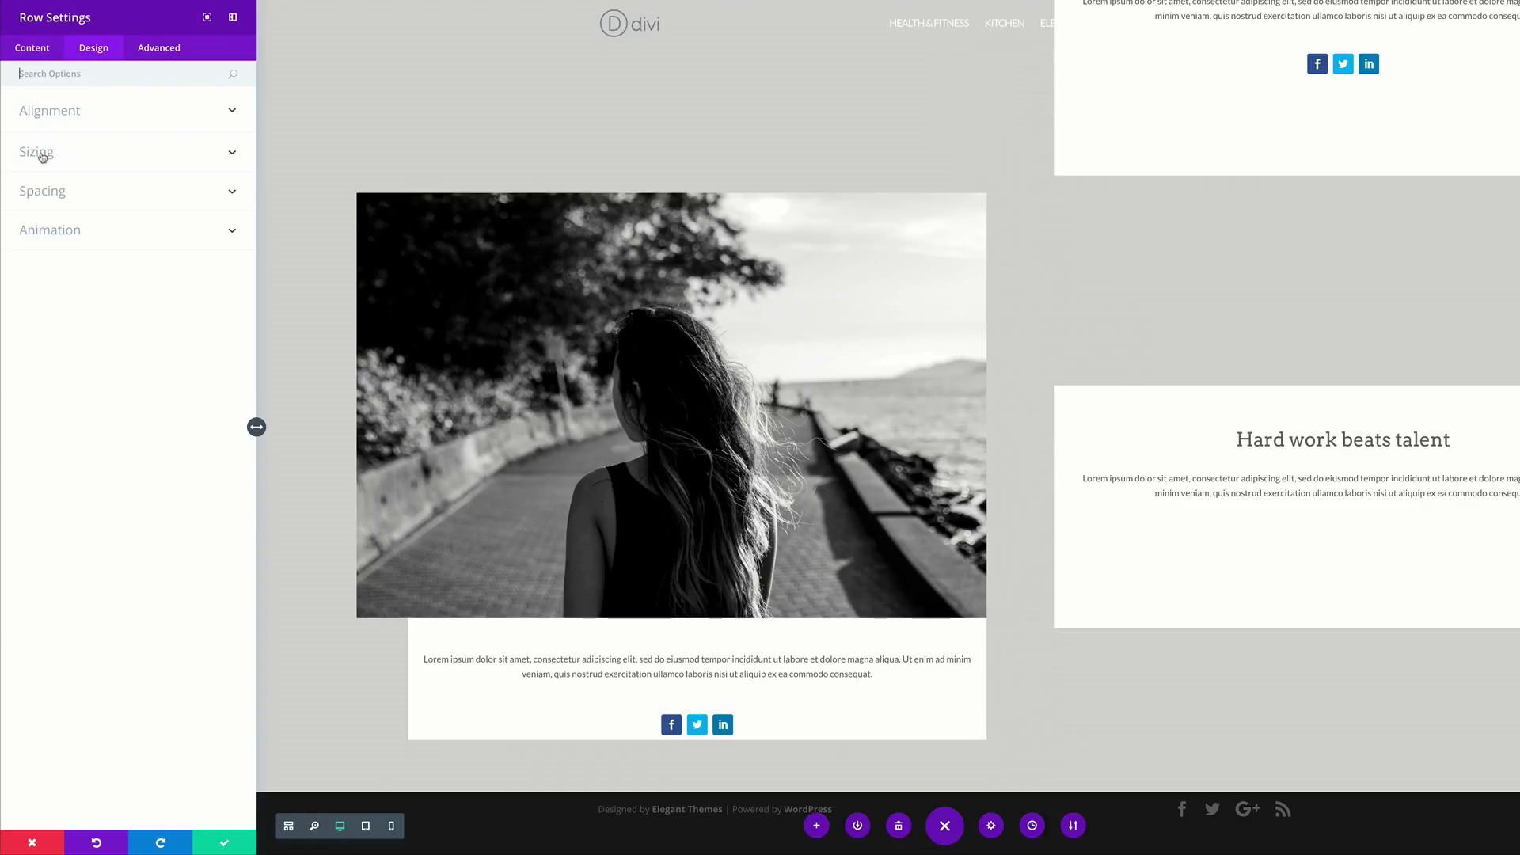
click(49, 194)
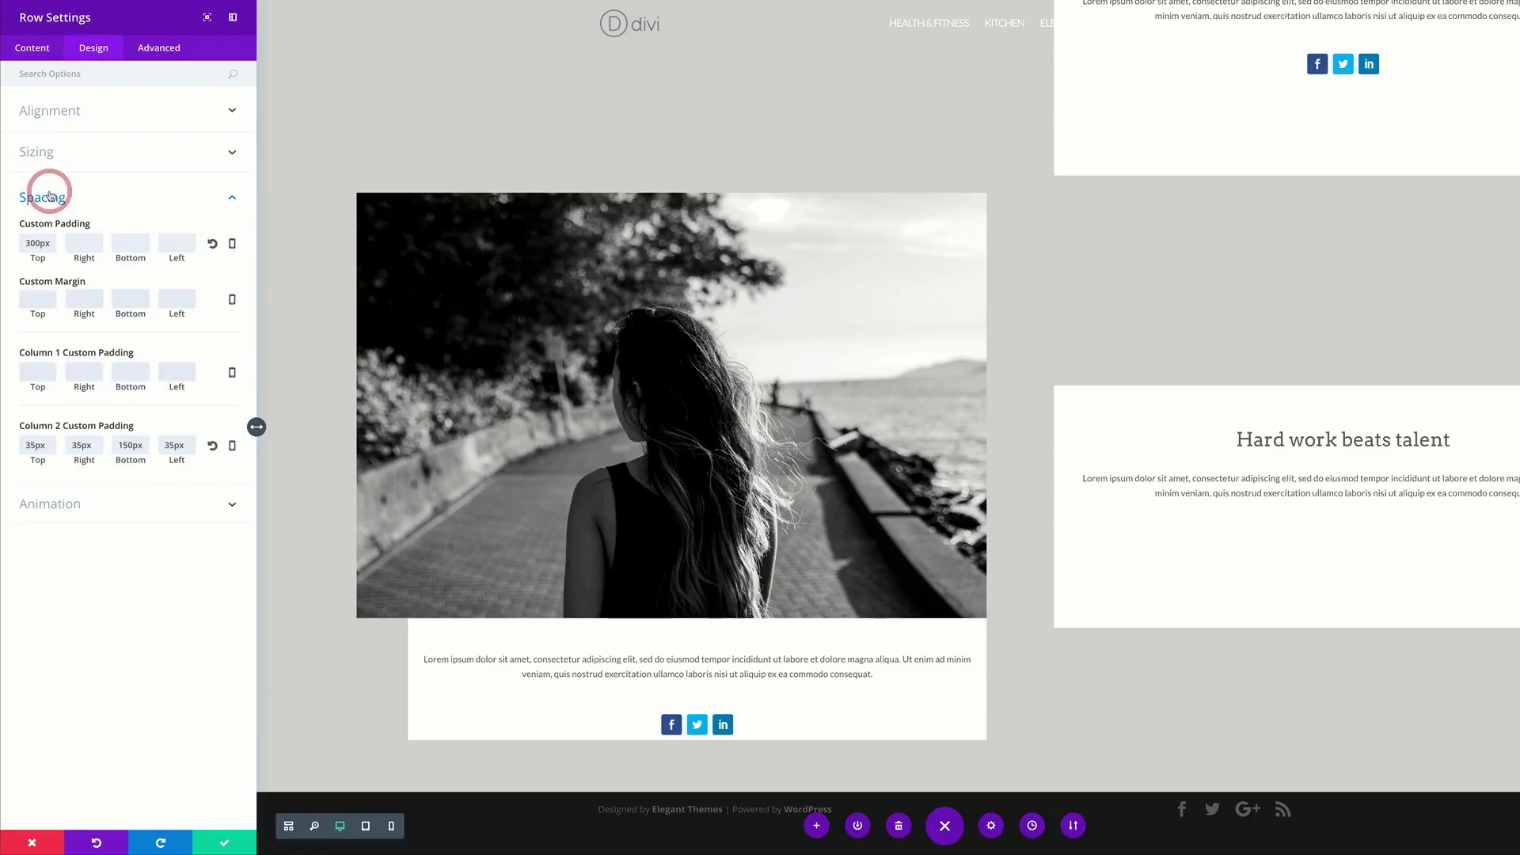
double_click(47, 446)
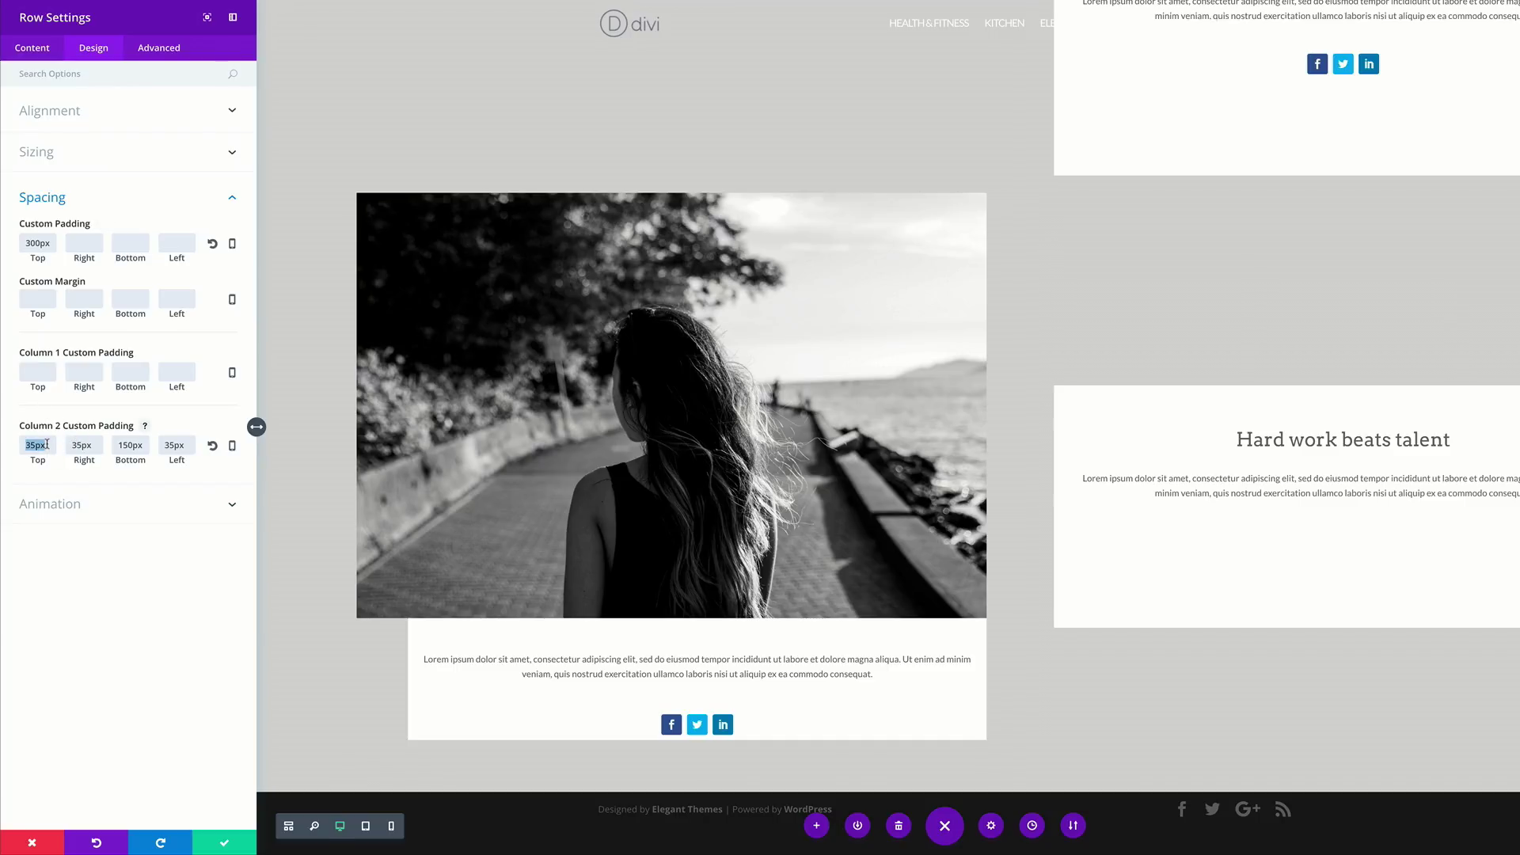
key(BackSpace)
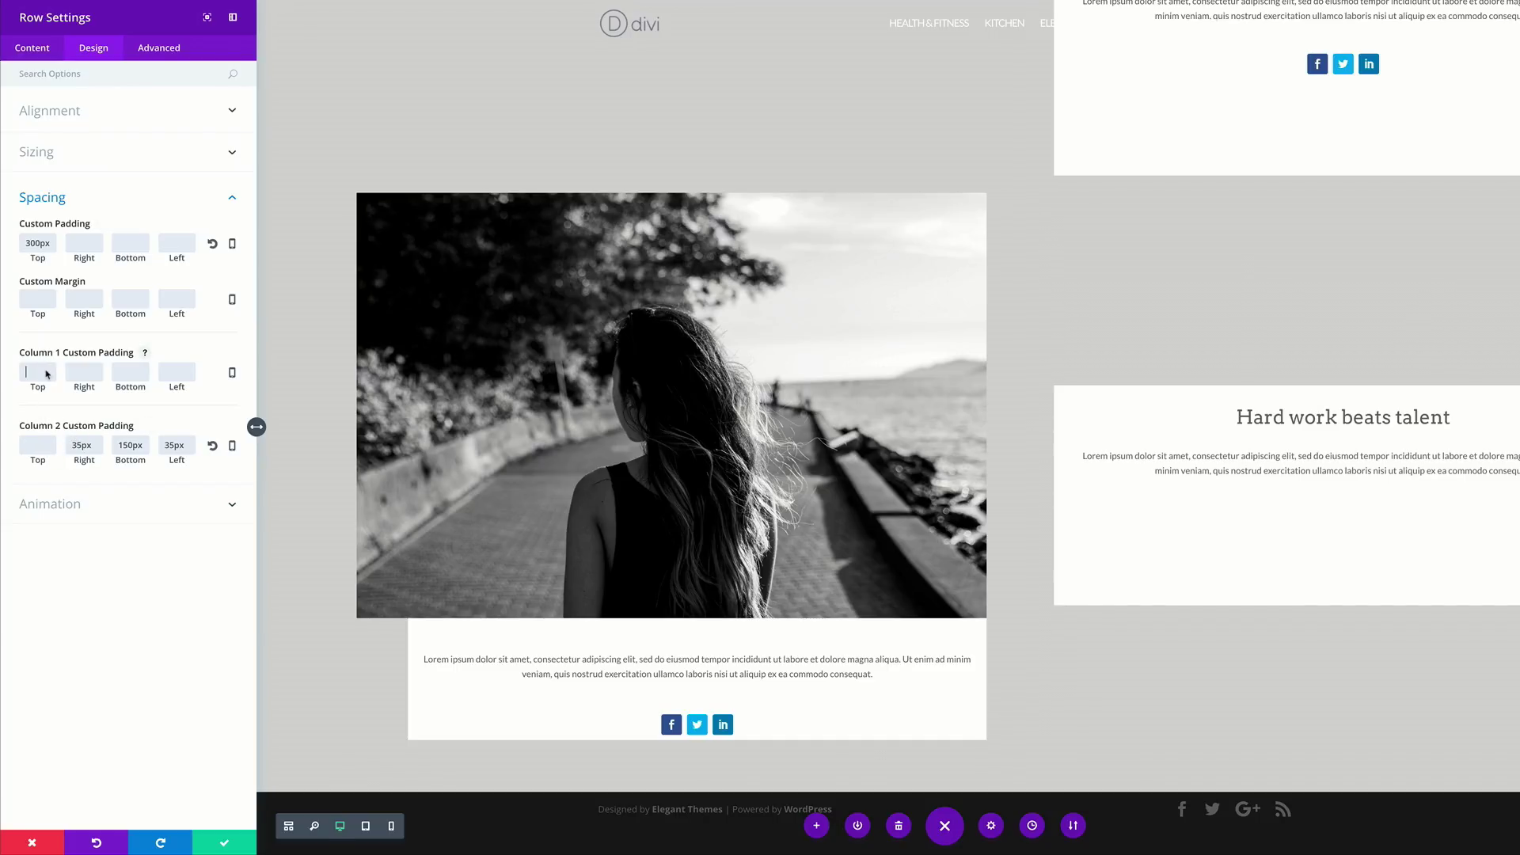
text(35px)
key(Tab)
text(35px)
key(Tab)
text(35px)
key(Tab)
text(35px)
double_click(98, 446)
click(212, 446)
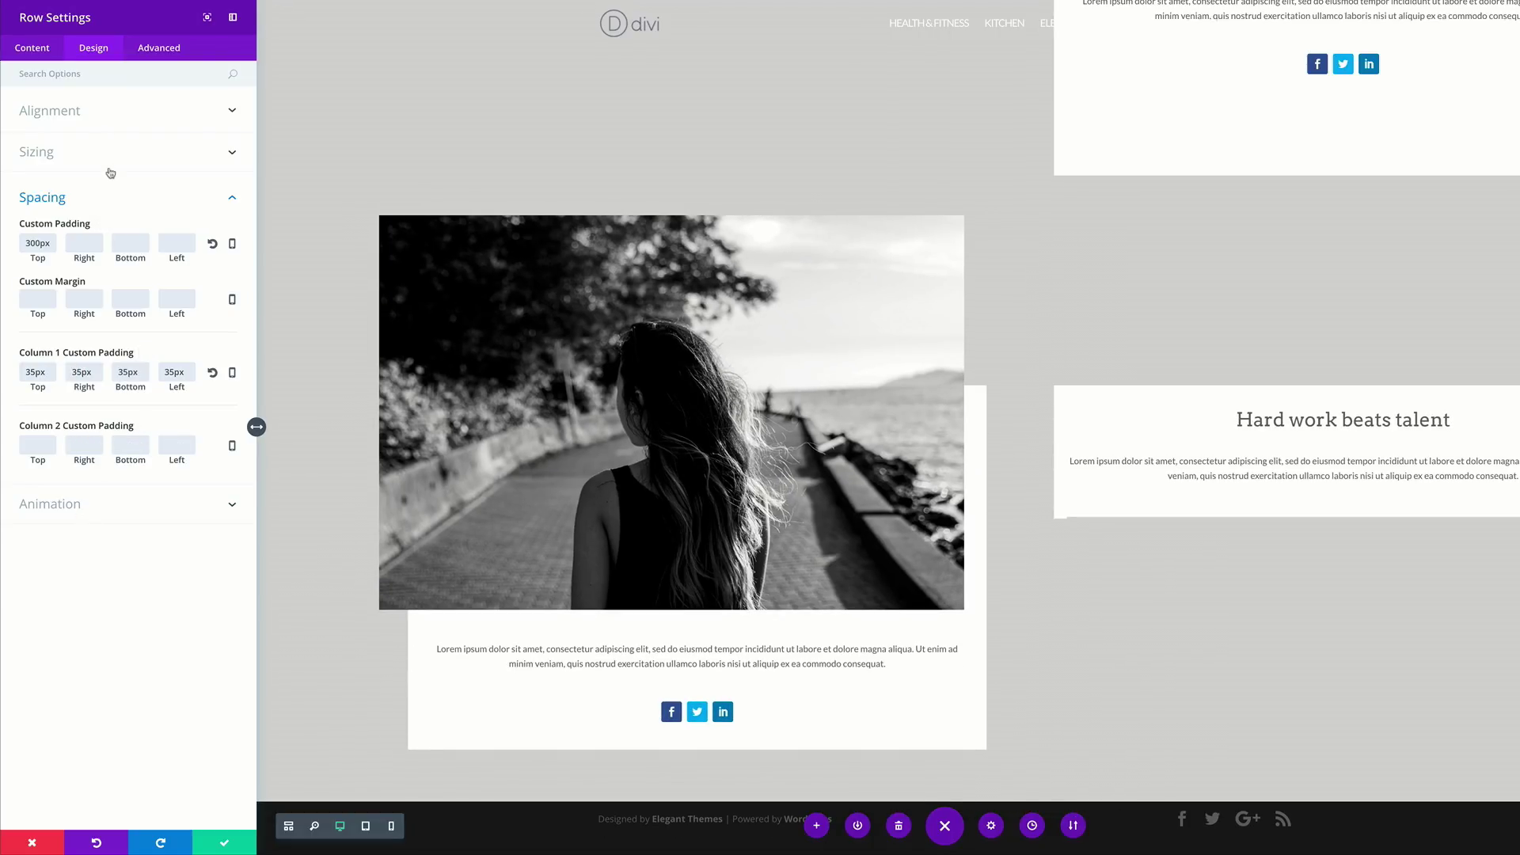
Center the duplicate row's alignment and save the row settings.
click(71, 113)
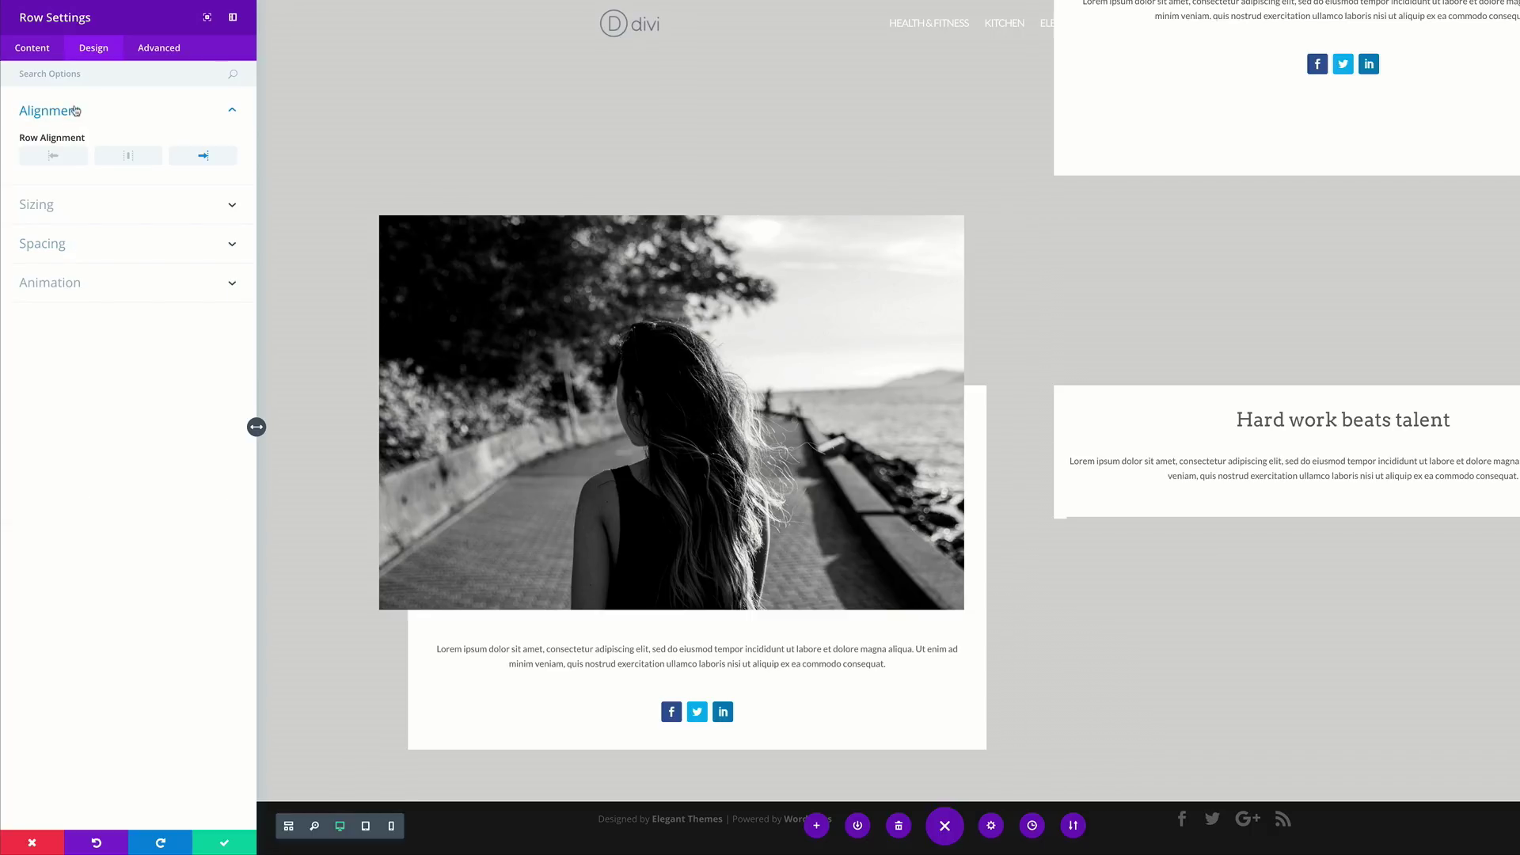
click(132, 158)
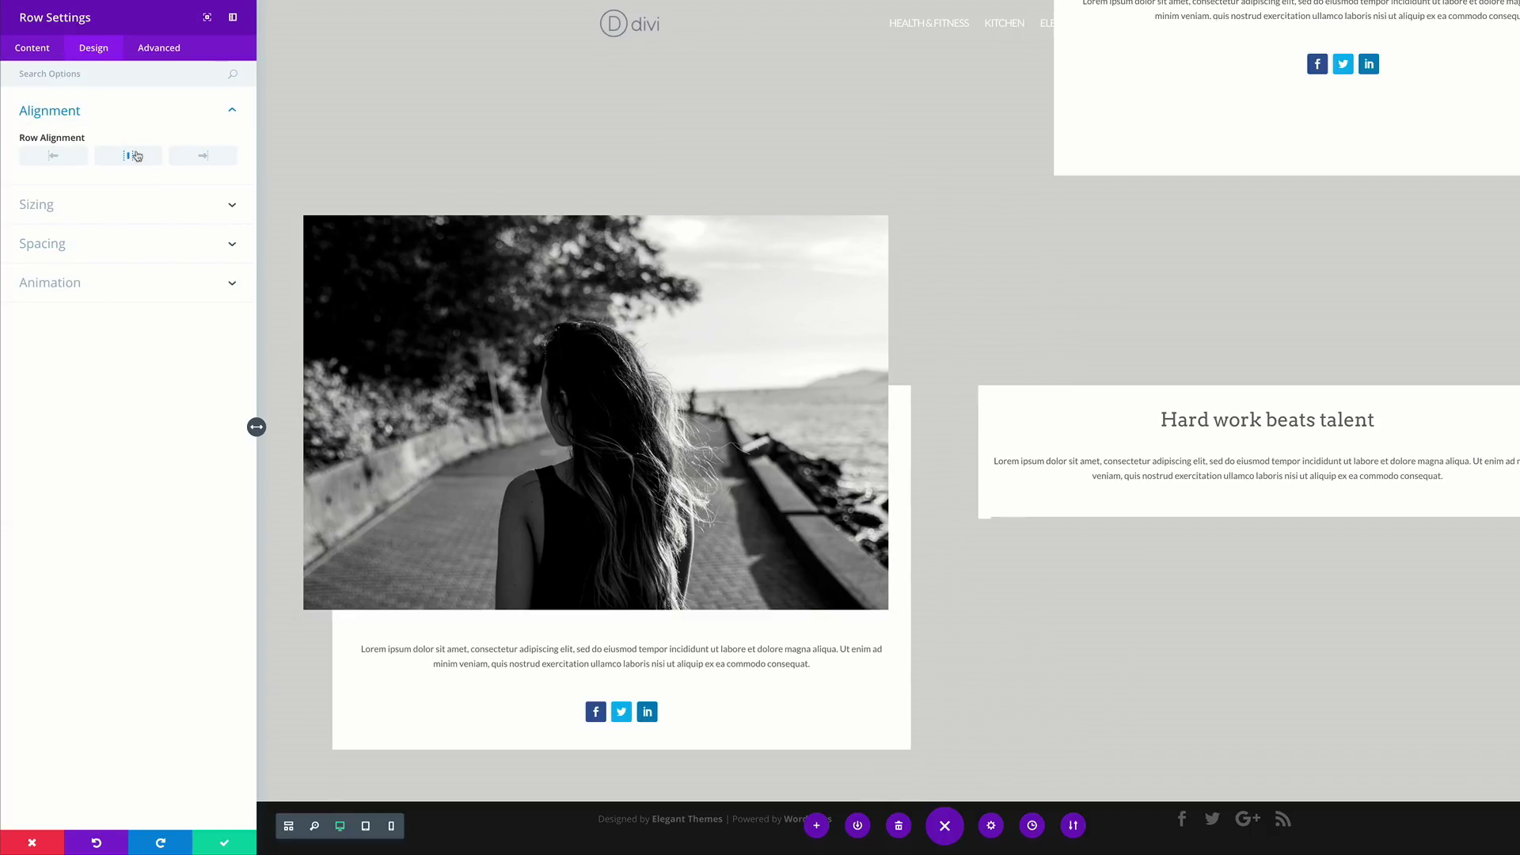
click(224, 846)
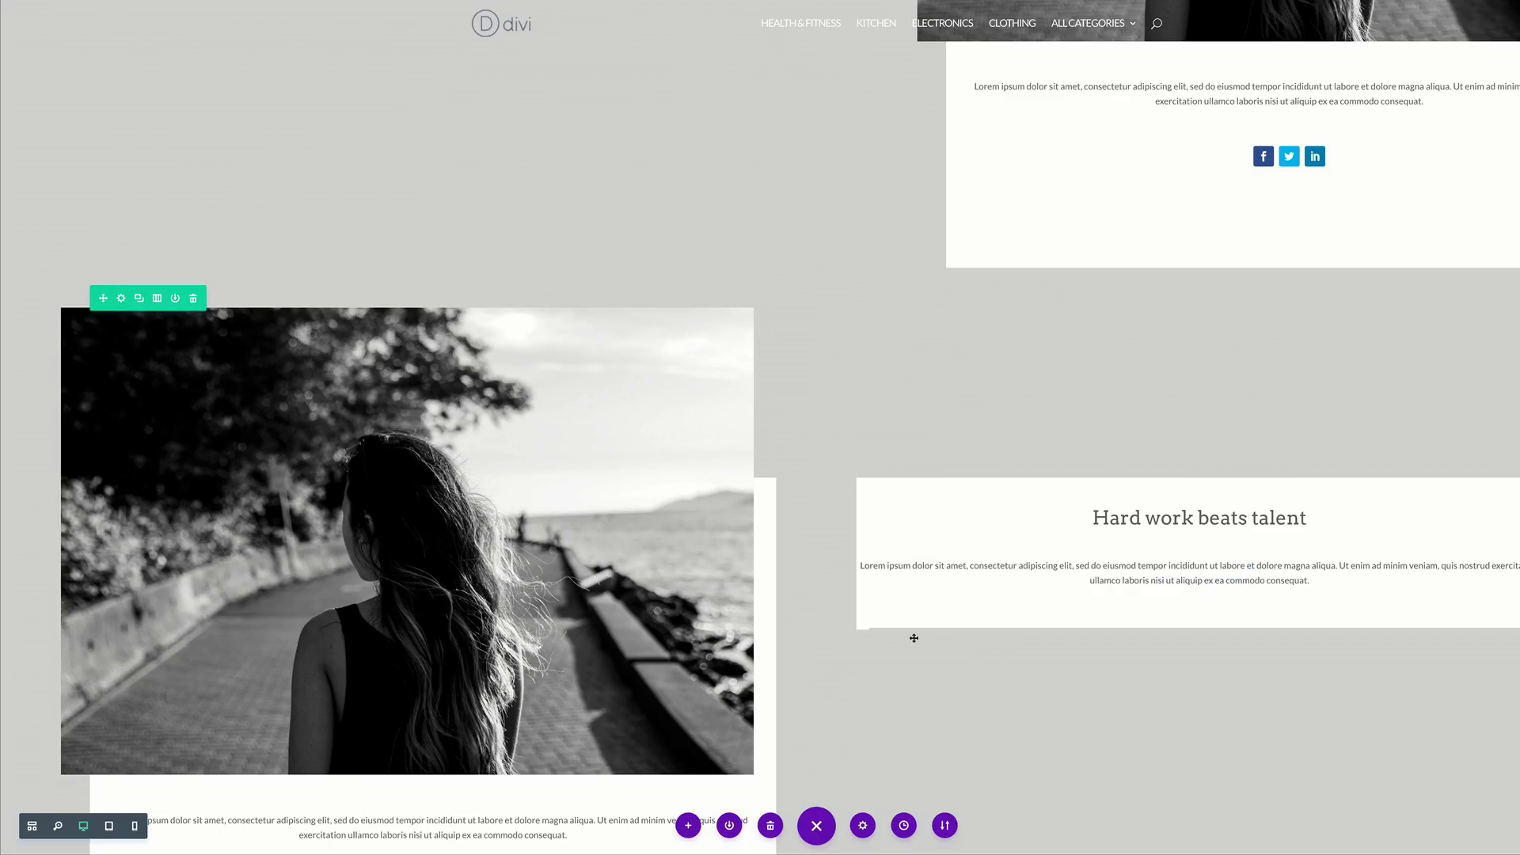
Change the Column 2 background color of the duplicate row to #d6d6d6.
scroll(910, 635, down, 2)
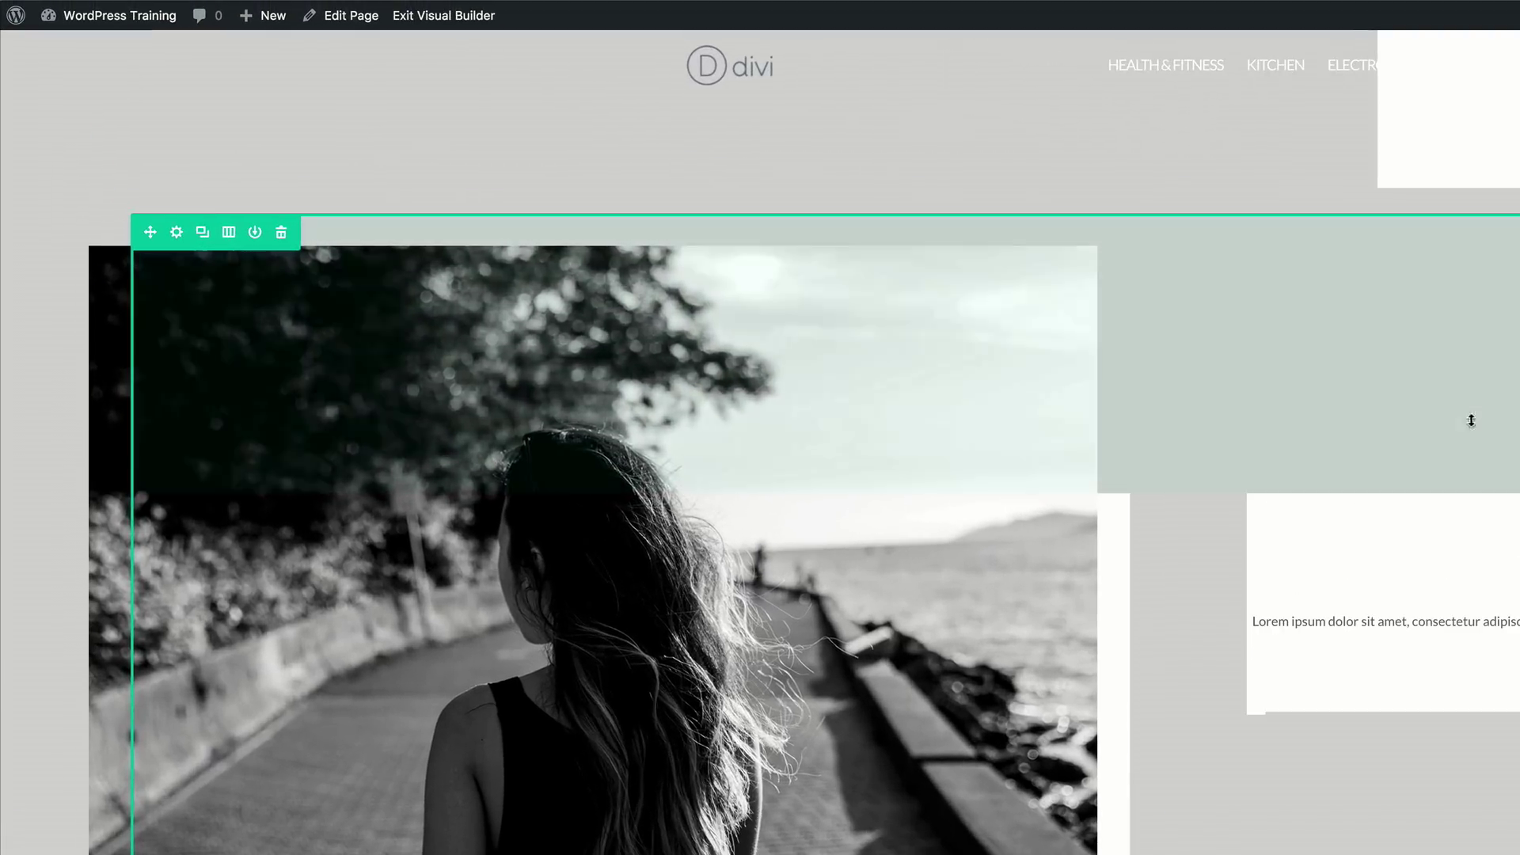
click(177, 233)
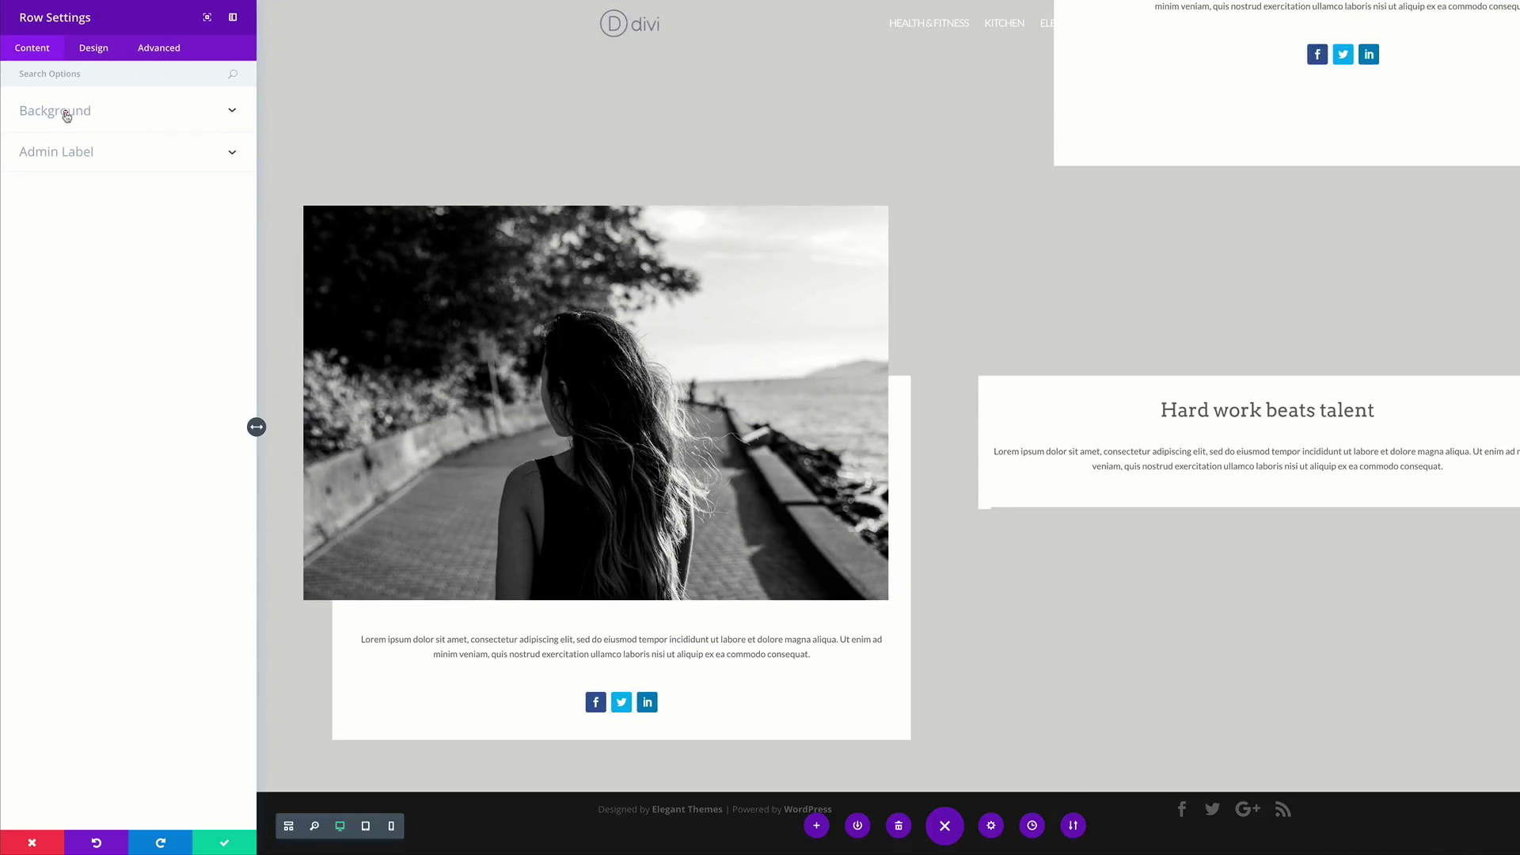
click(66, 112)
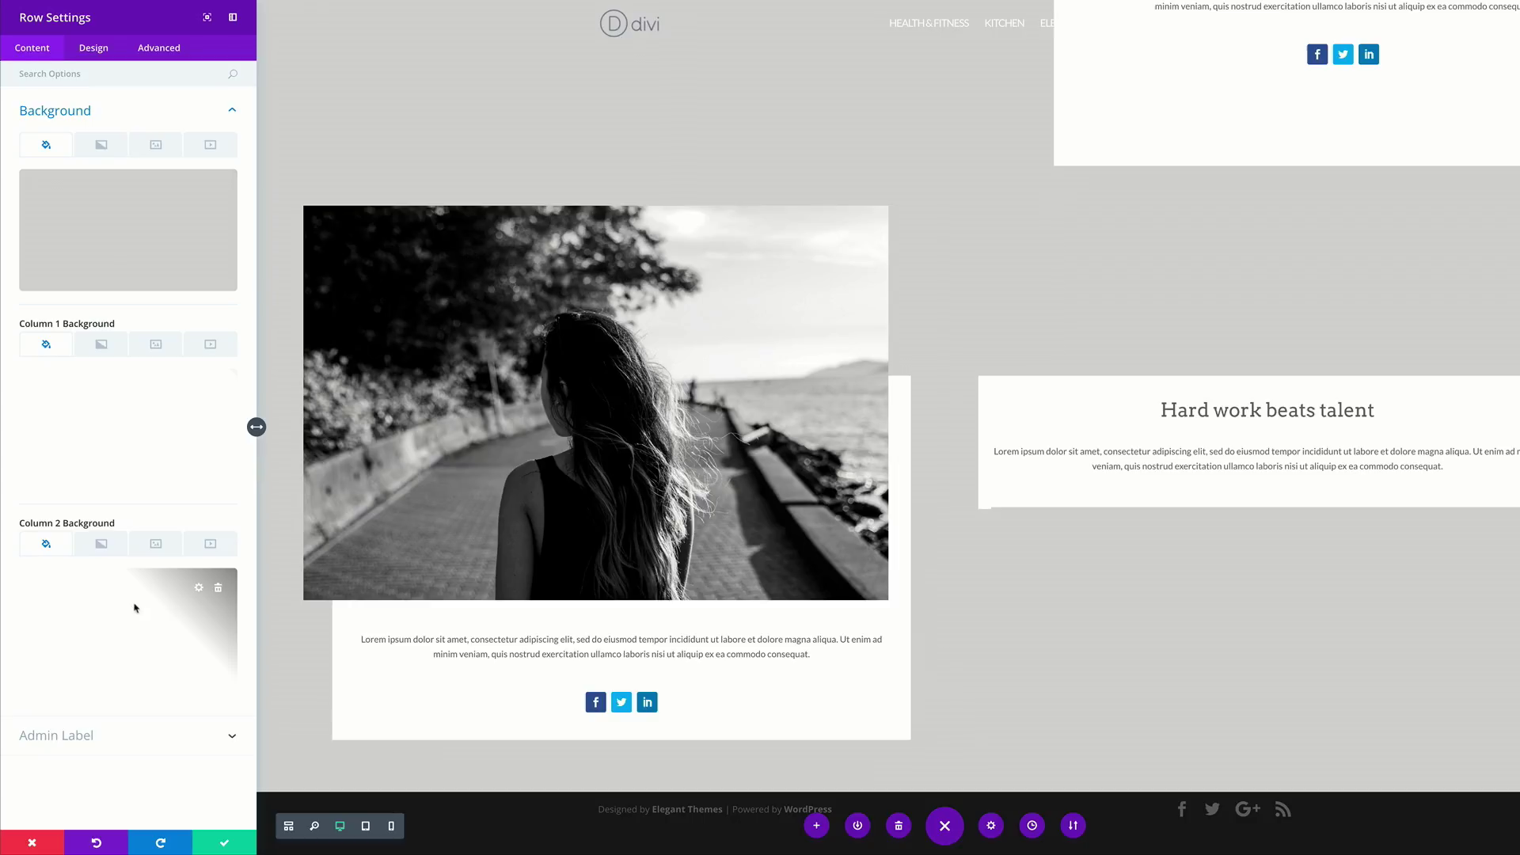
click(199, 589)
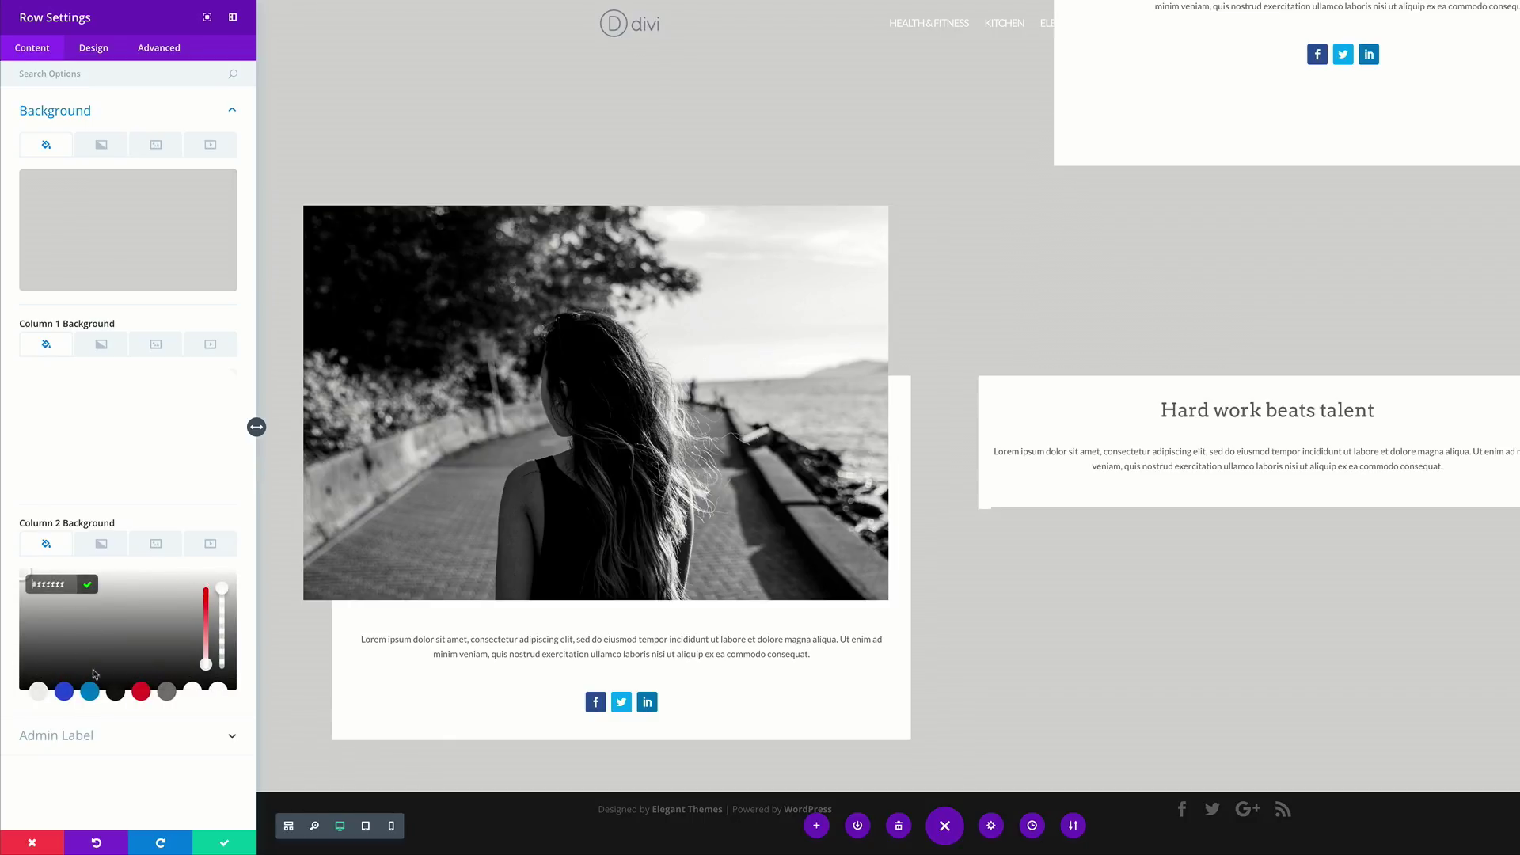
text(#d6d6d6)
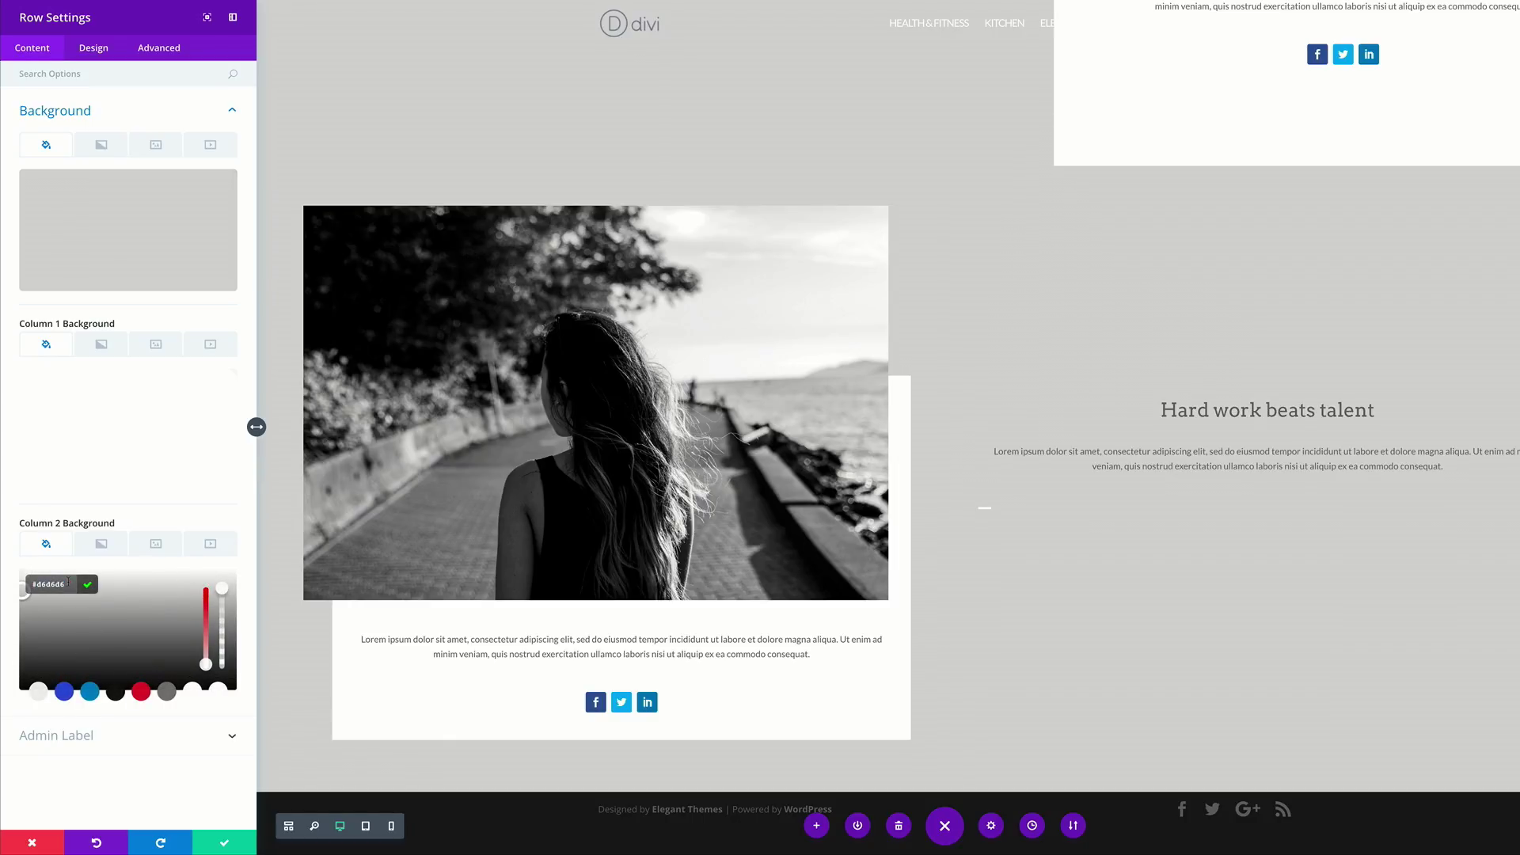
scroll(461, 628, up, 3)
scroll(462, 628, down, 3)
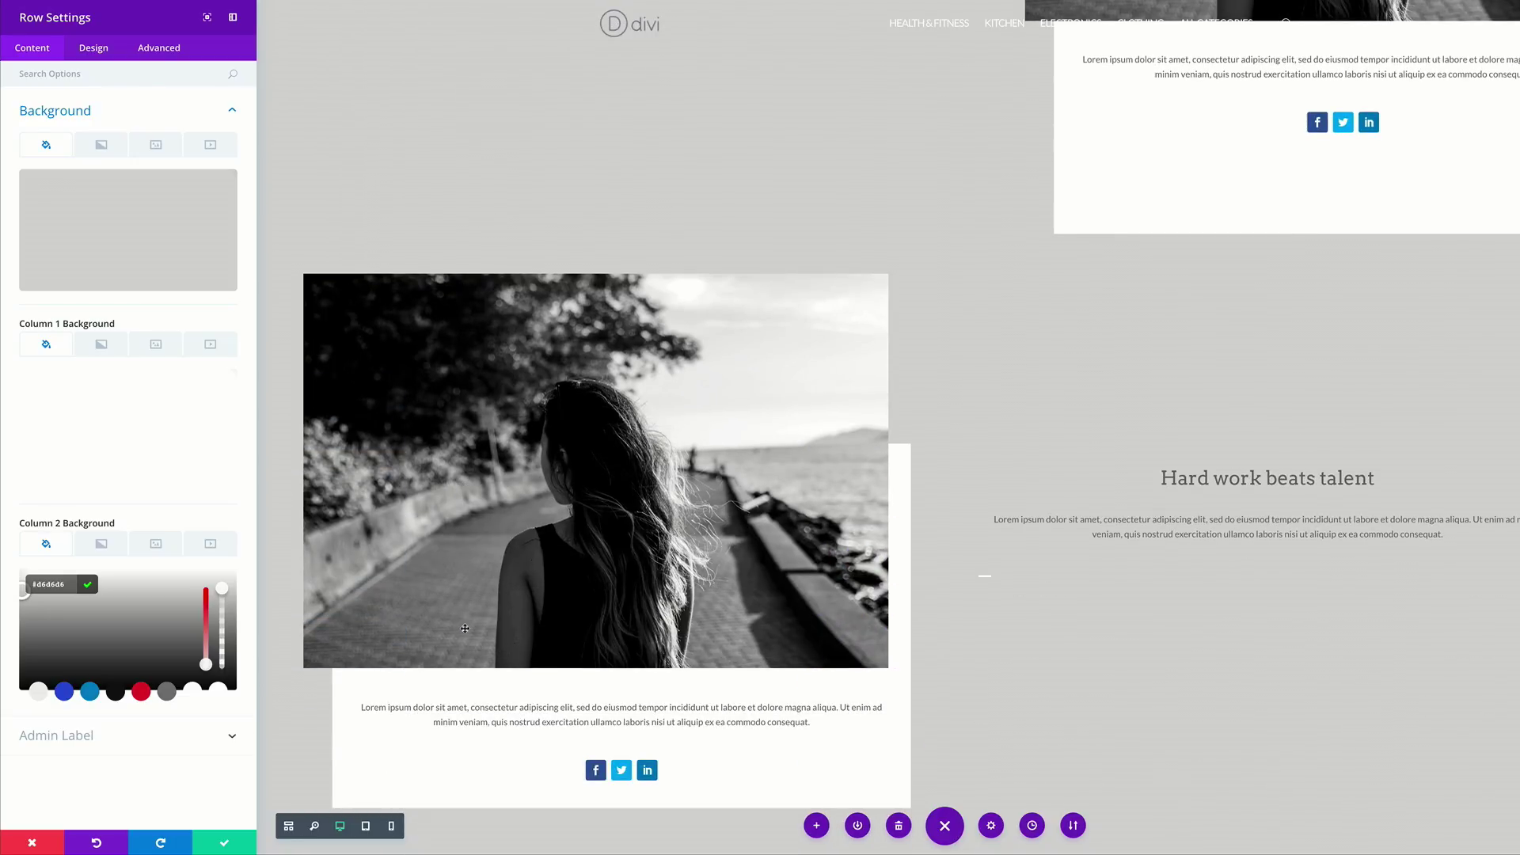
scroll(766, 550, up, 6)
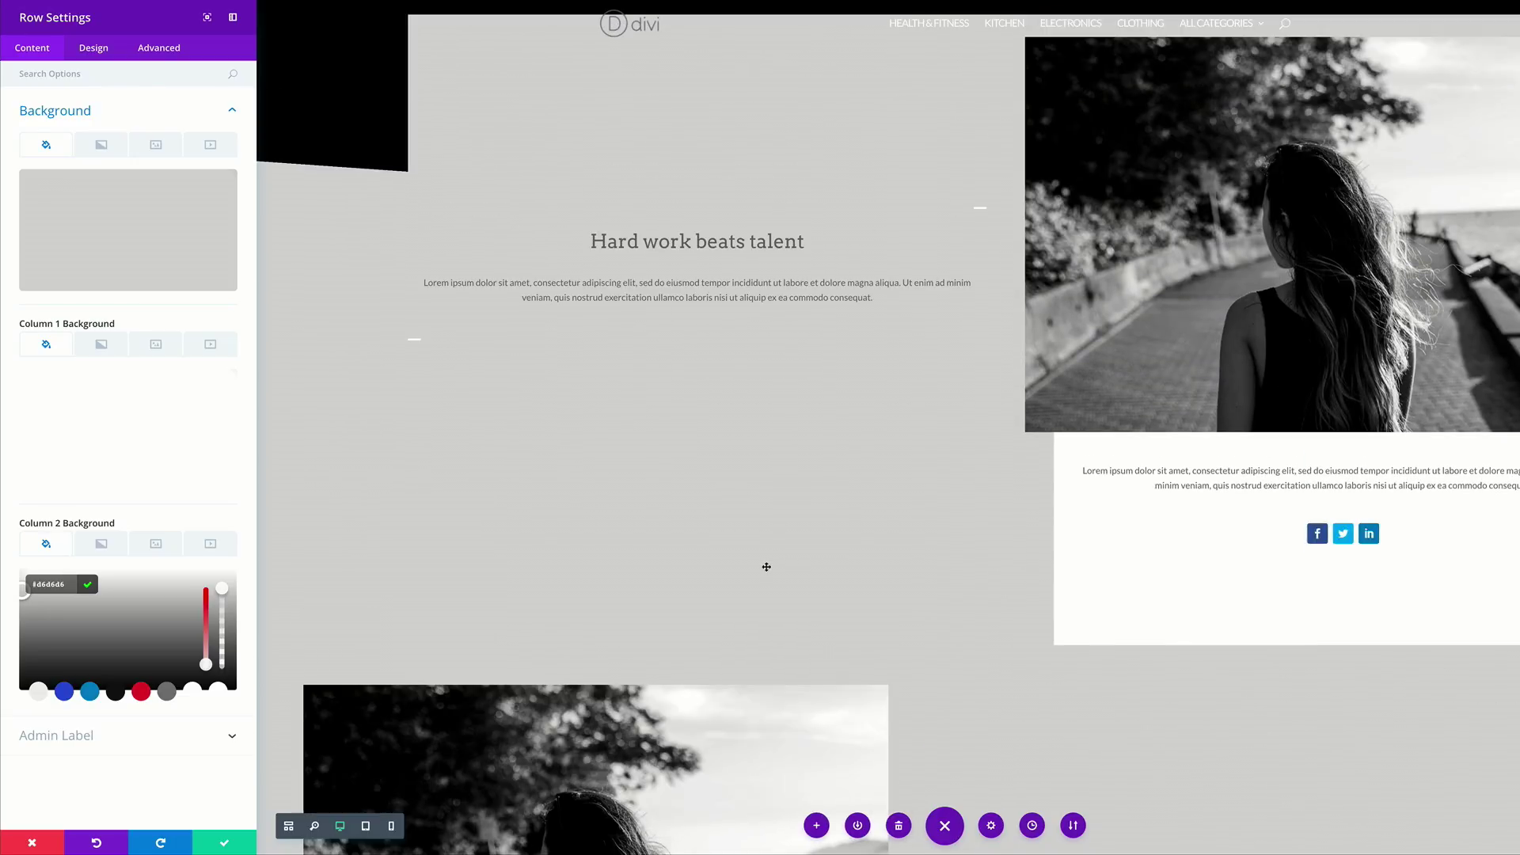
scroll(491, 597, down, 2)
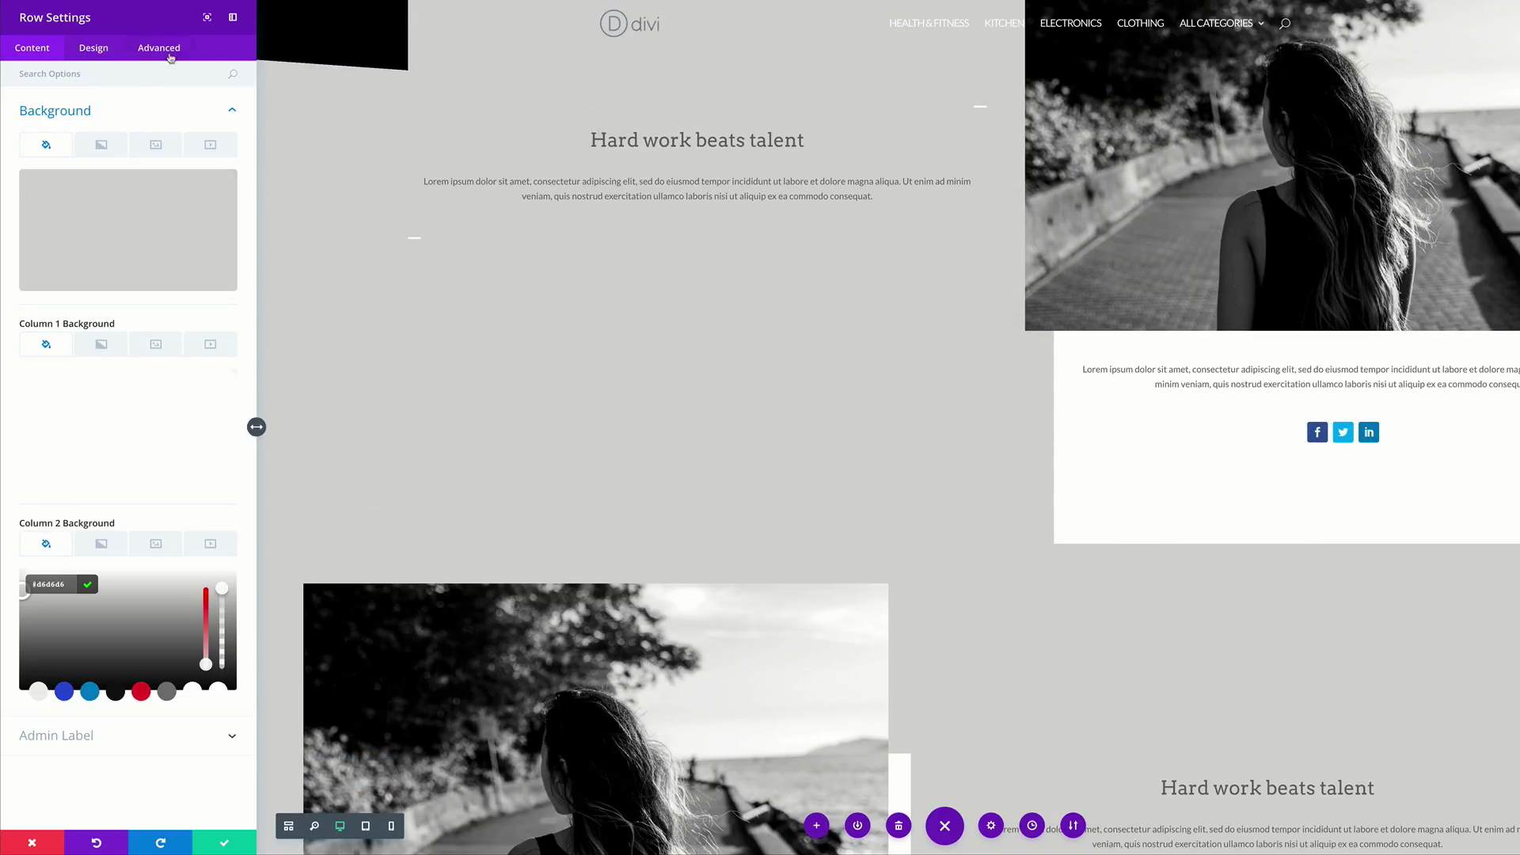
Enable the duplicate row on phone and tablet, disable it on desktop, and close the row settings.
click(168, 49)
click(66, 196)
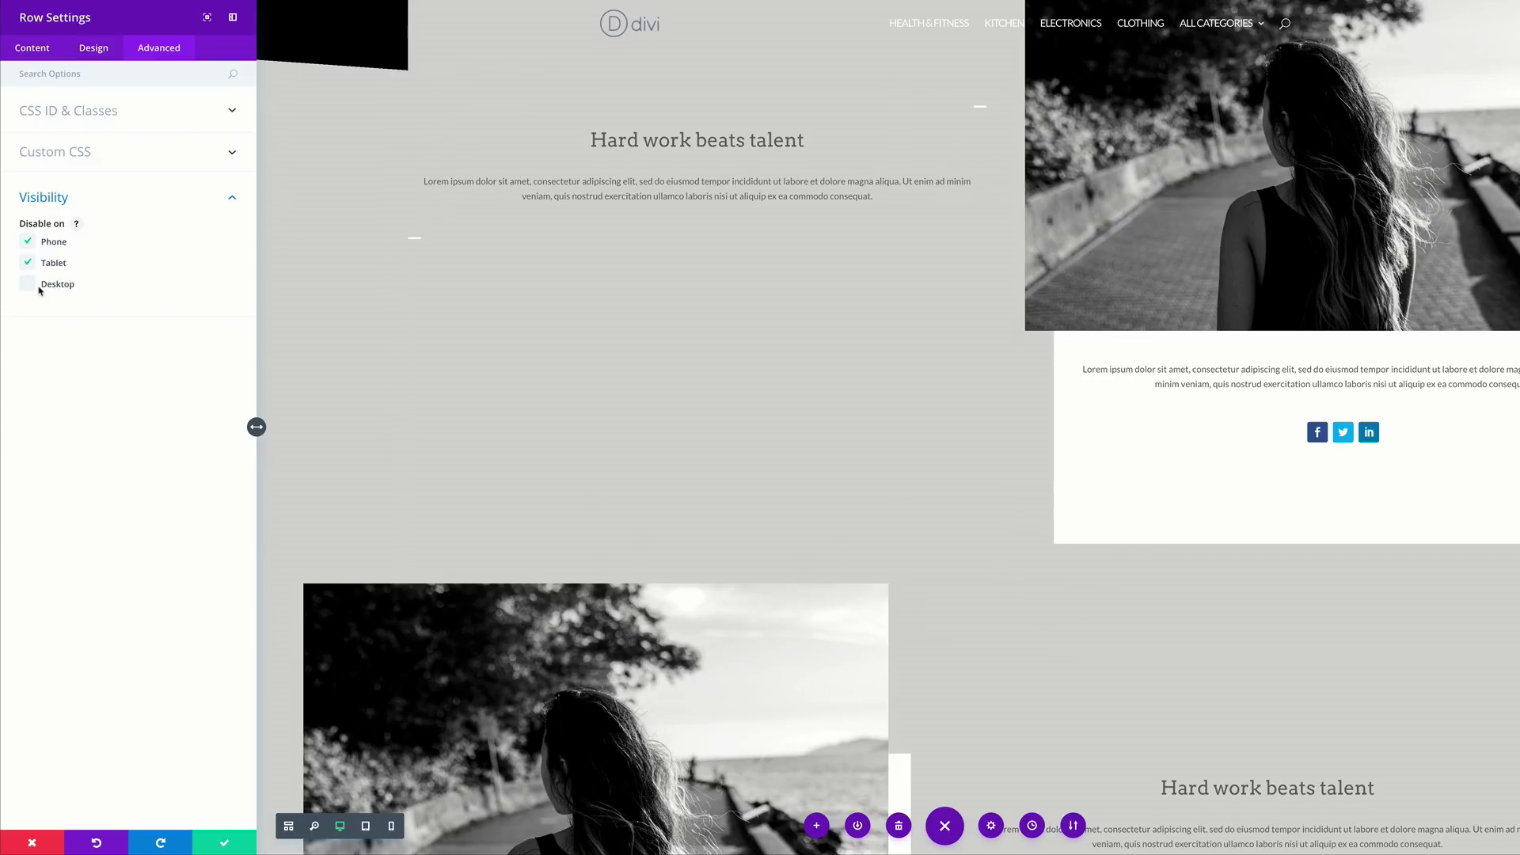
click(27, 263)
click(28, 241)
click(29, 285)
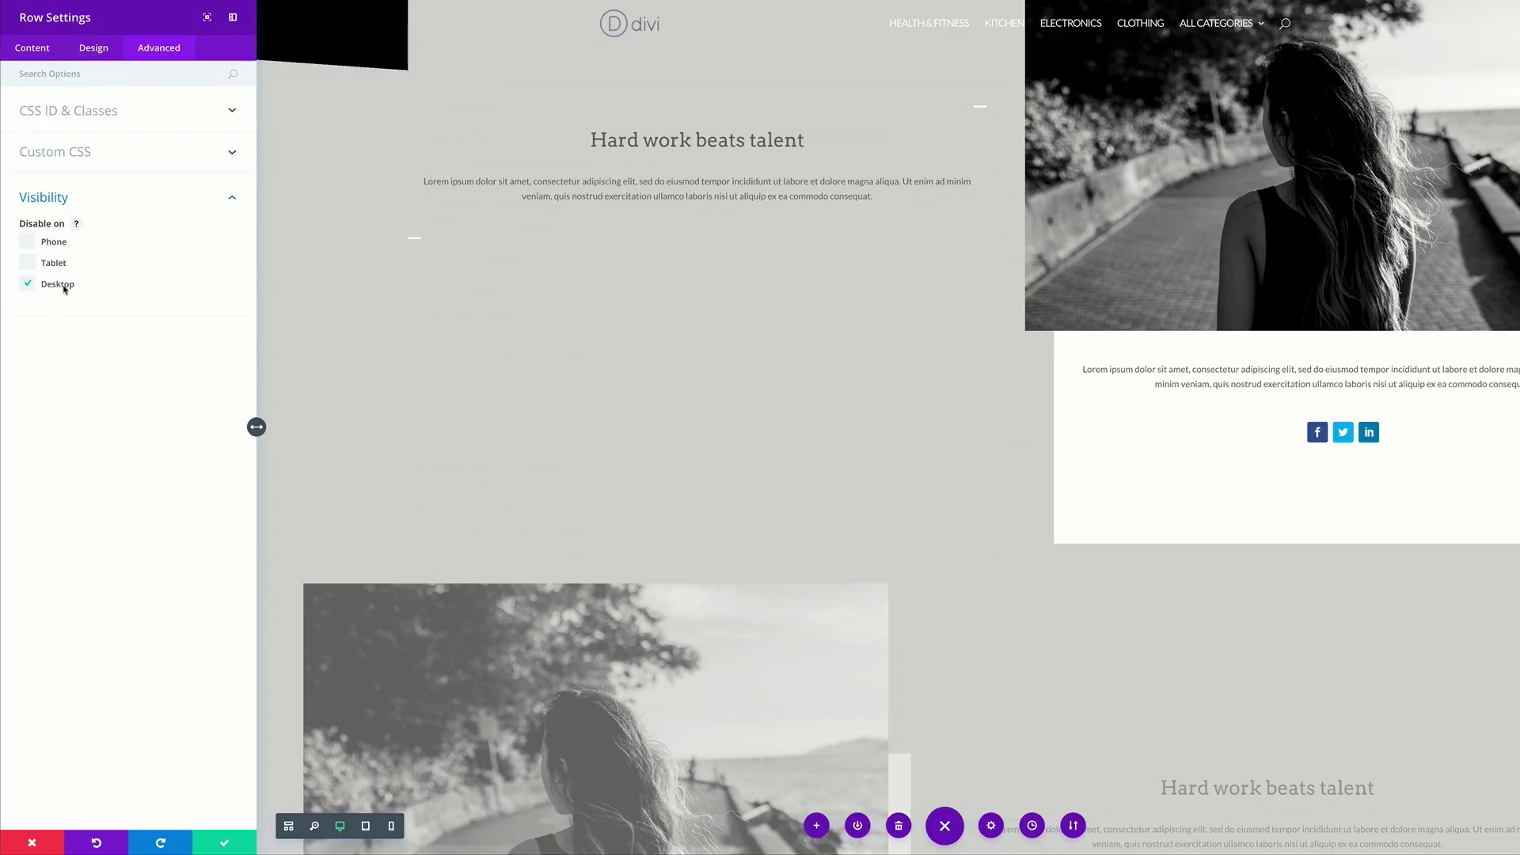
scroll(462, 478, down, 3)
key(Escape)
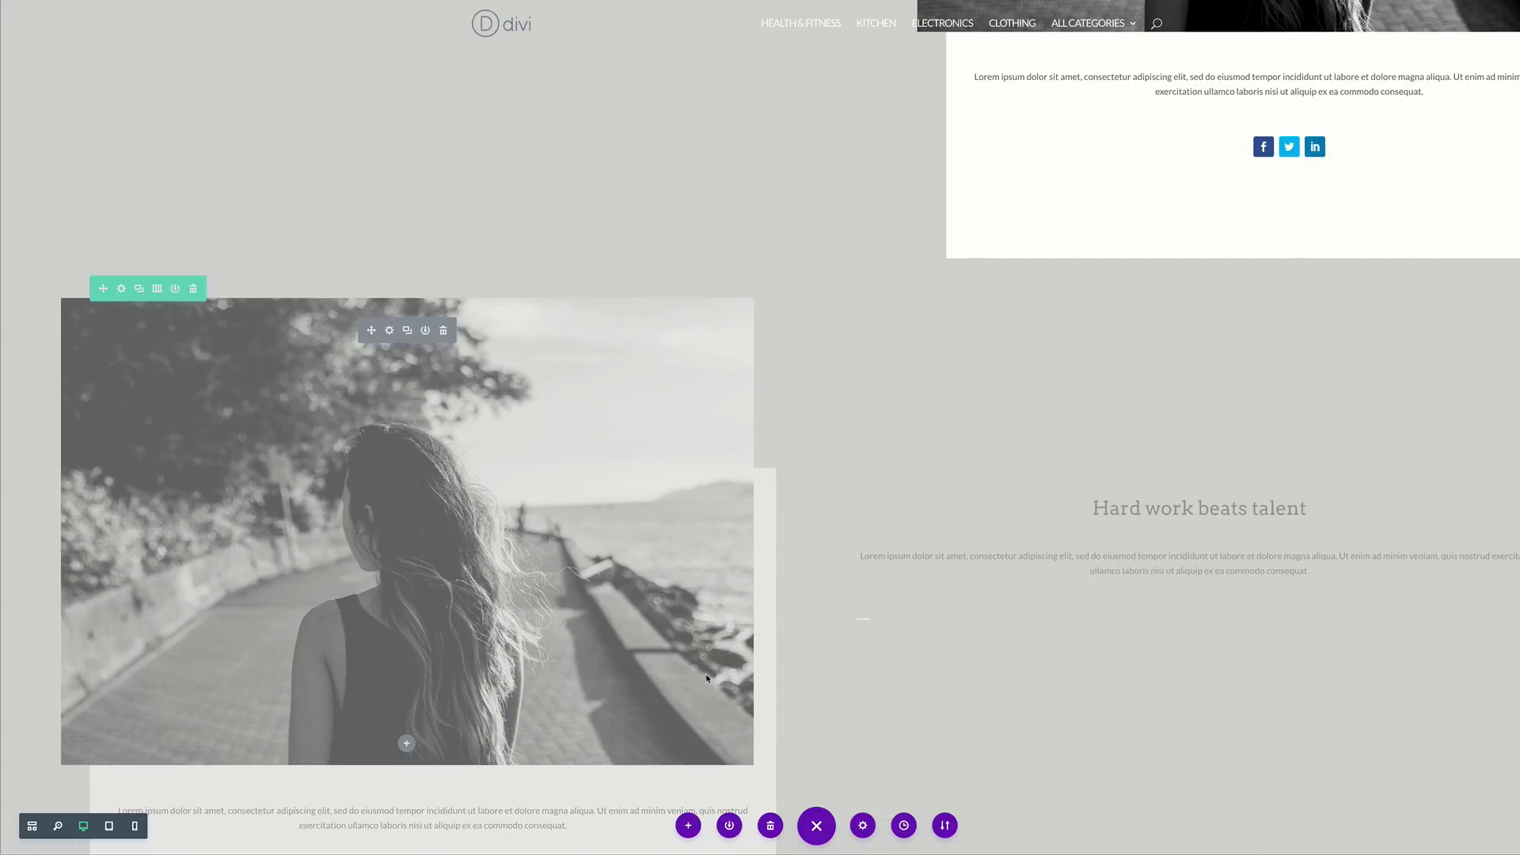
scroll(707, 678, down, 2)
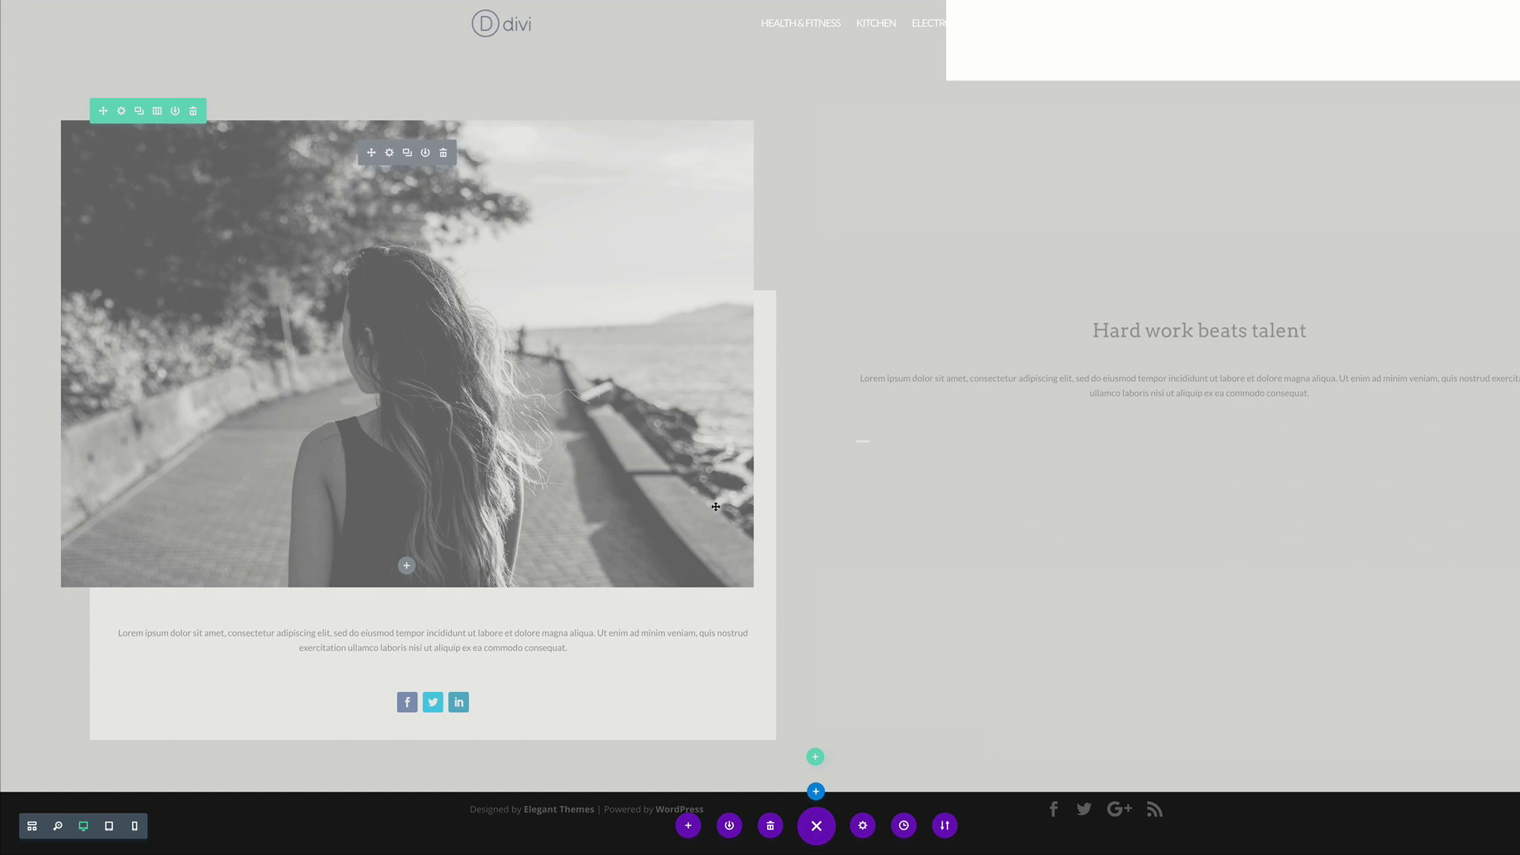
scroll(716, 507, up, 8)
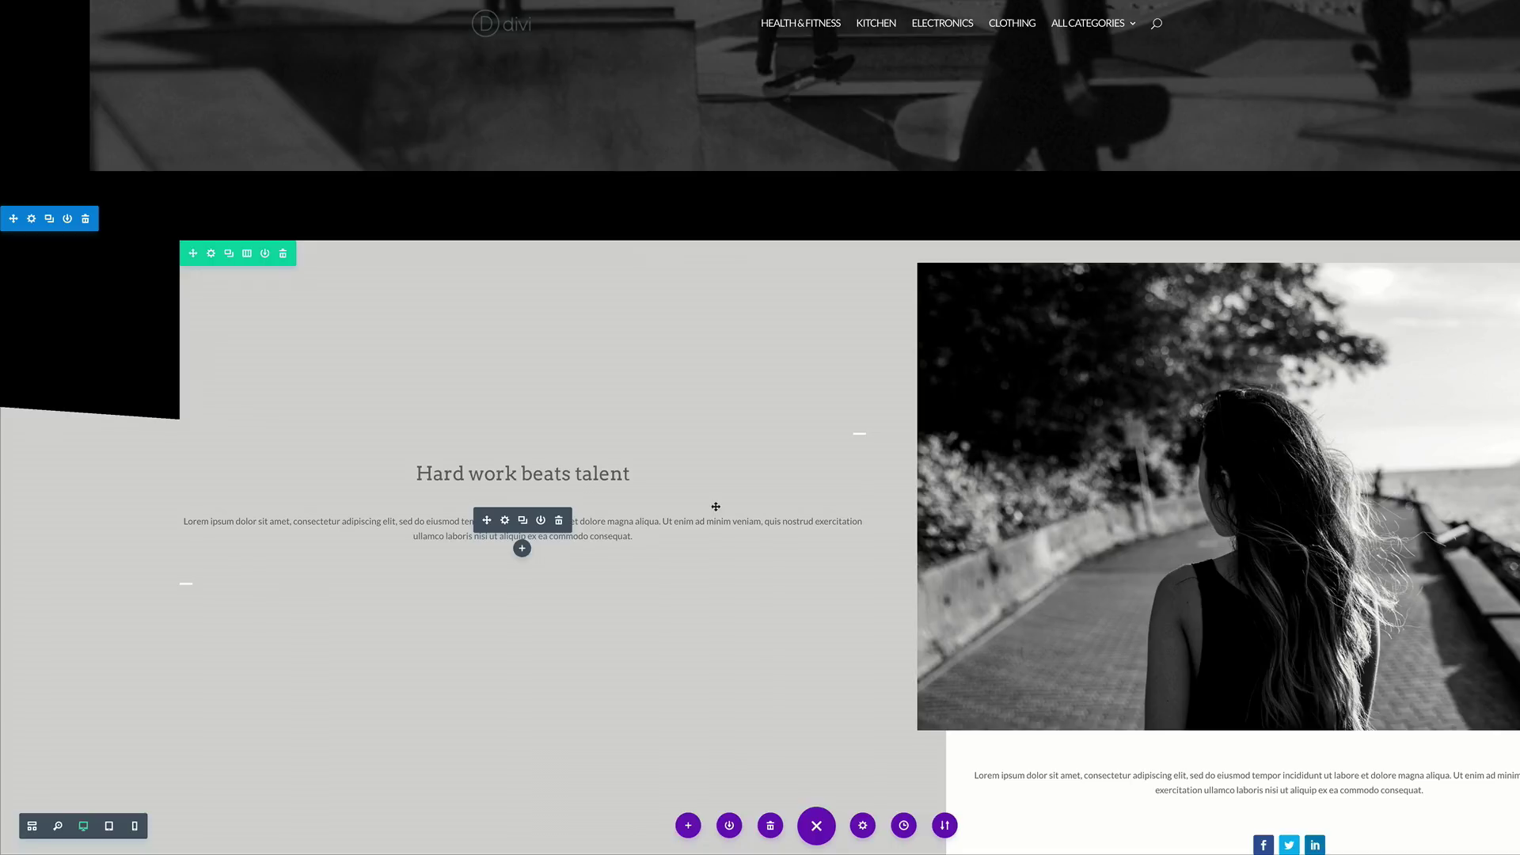
scroll(842, 526, up, 1)
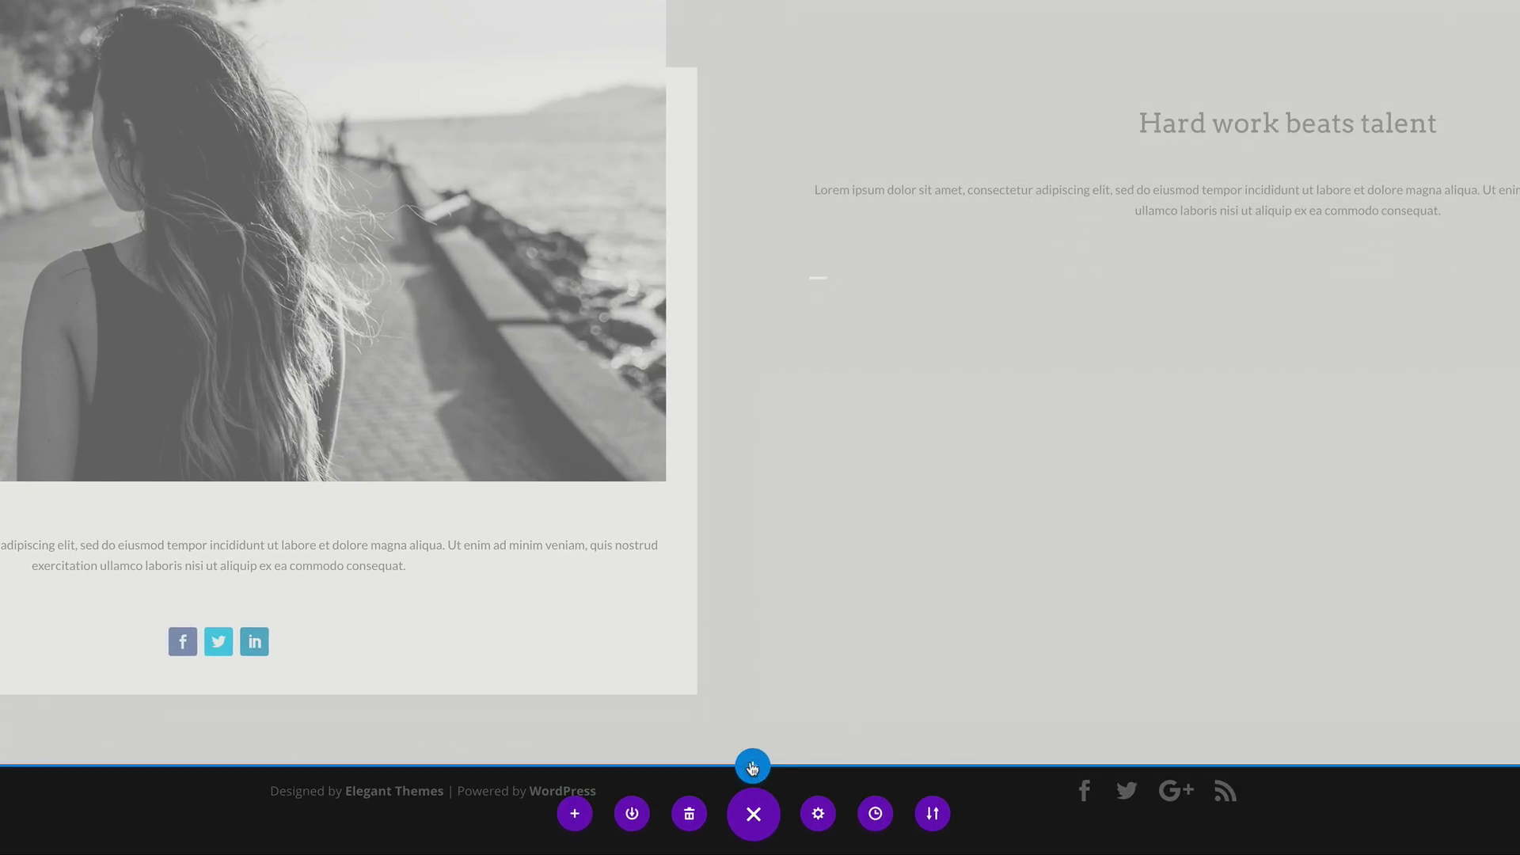
Add a regular section beneath the existing section without choosing a row layout for it.
click(752, 766)
click(641, 704)
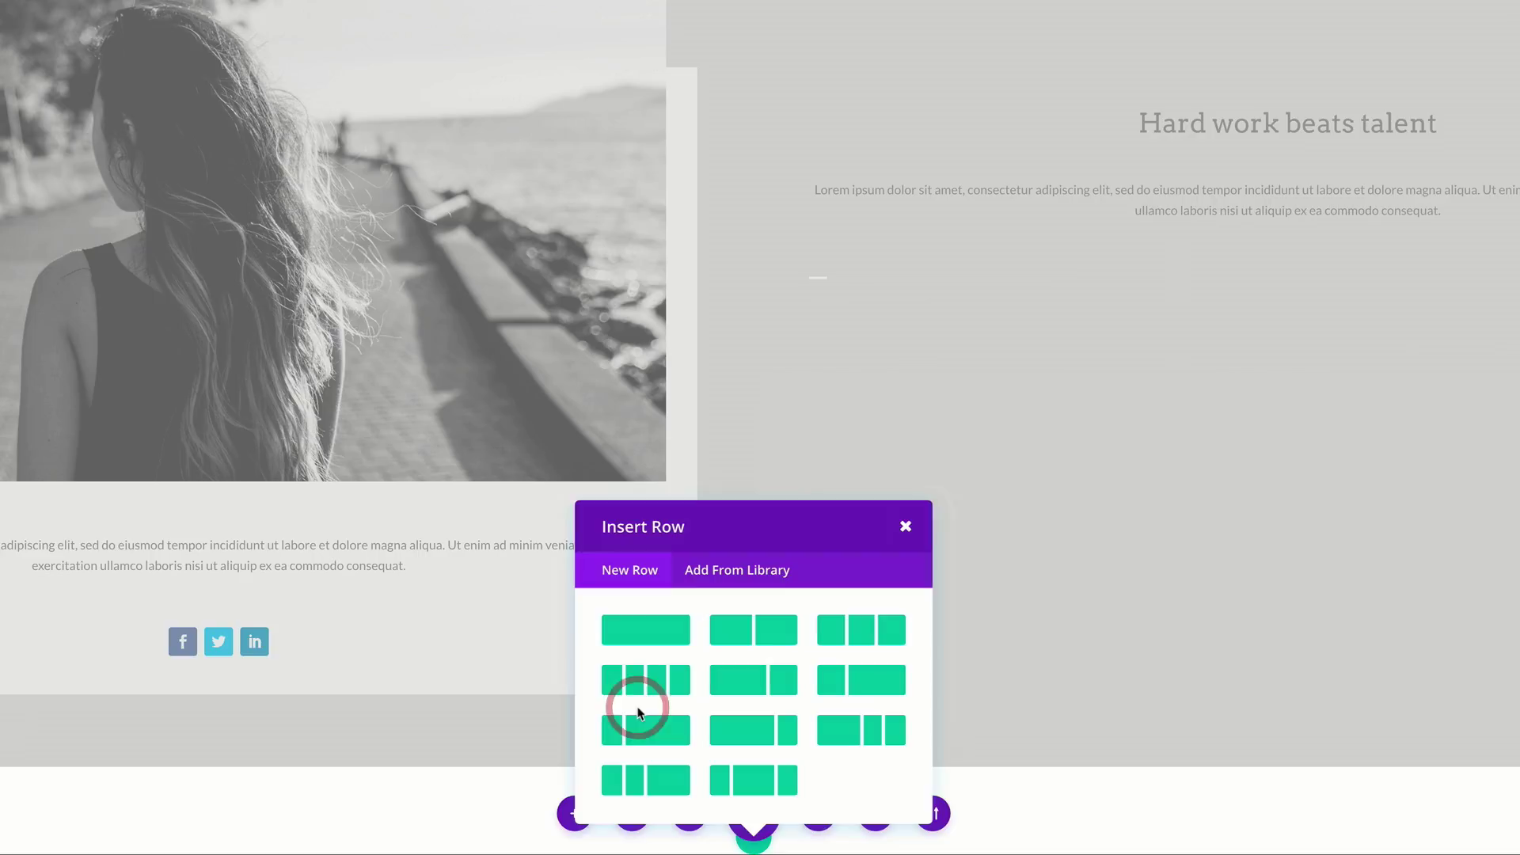
scroll(458, 678, down, 2)
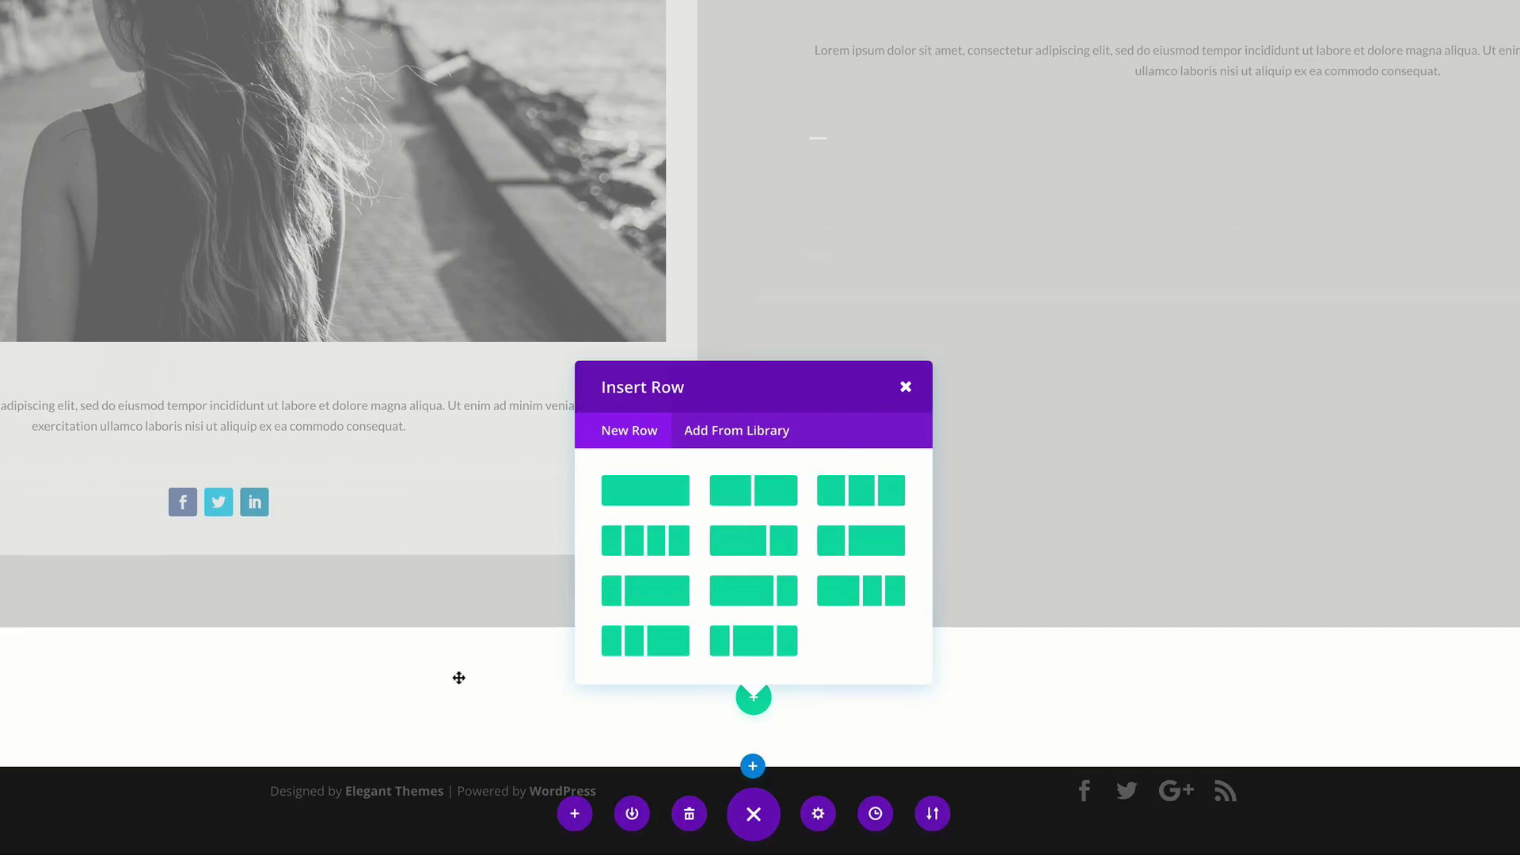
click(906, 386)
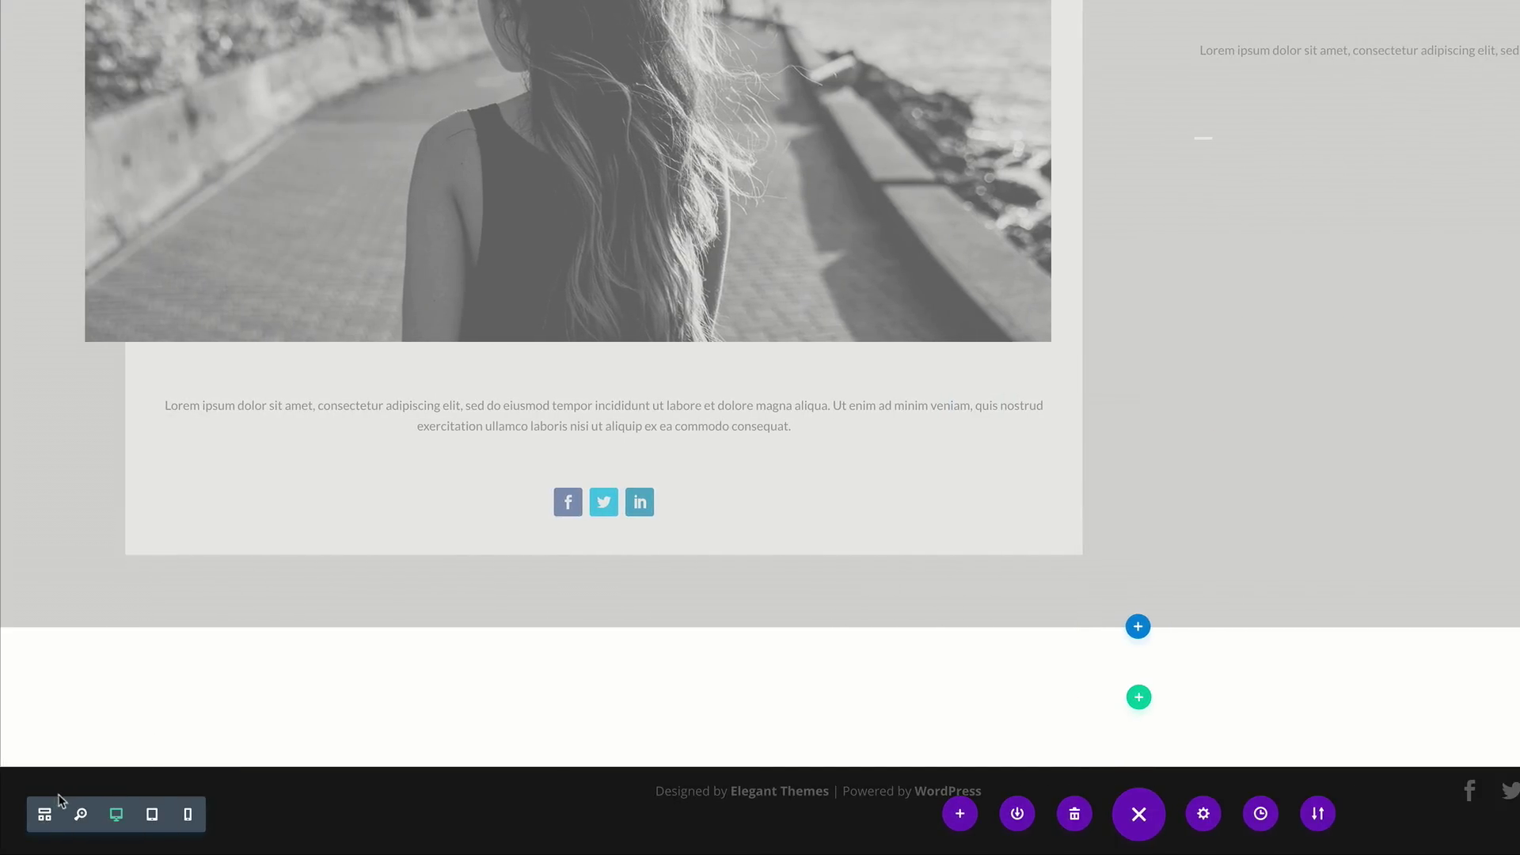
Give the new section a gradient background running from #d6d6d6 to dark red.
click(1182, 679)
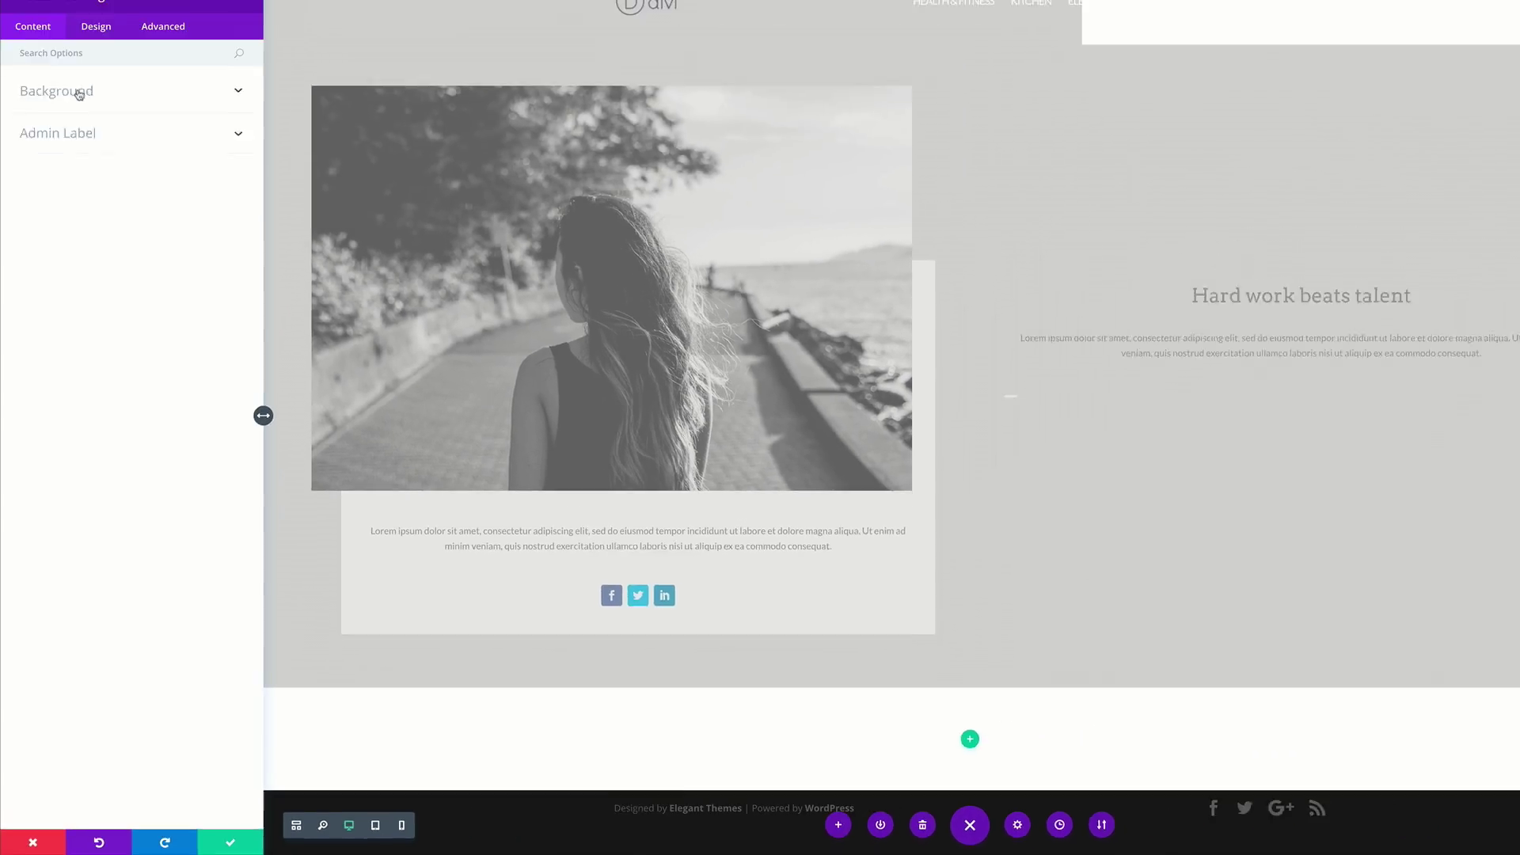
click(78, 93)
click(101, 143)
click(125, 230)
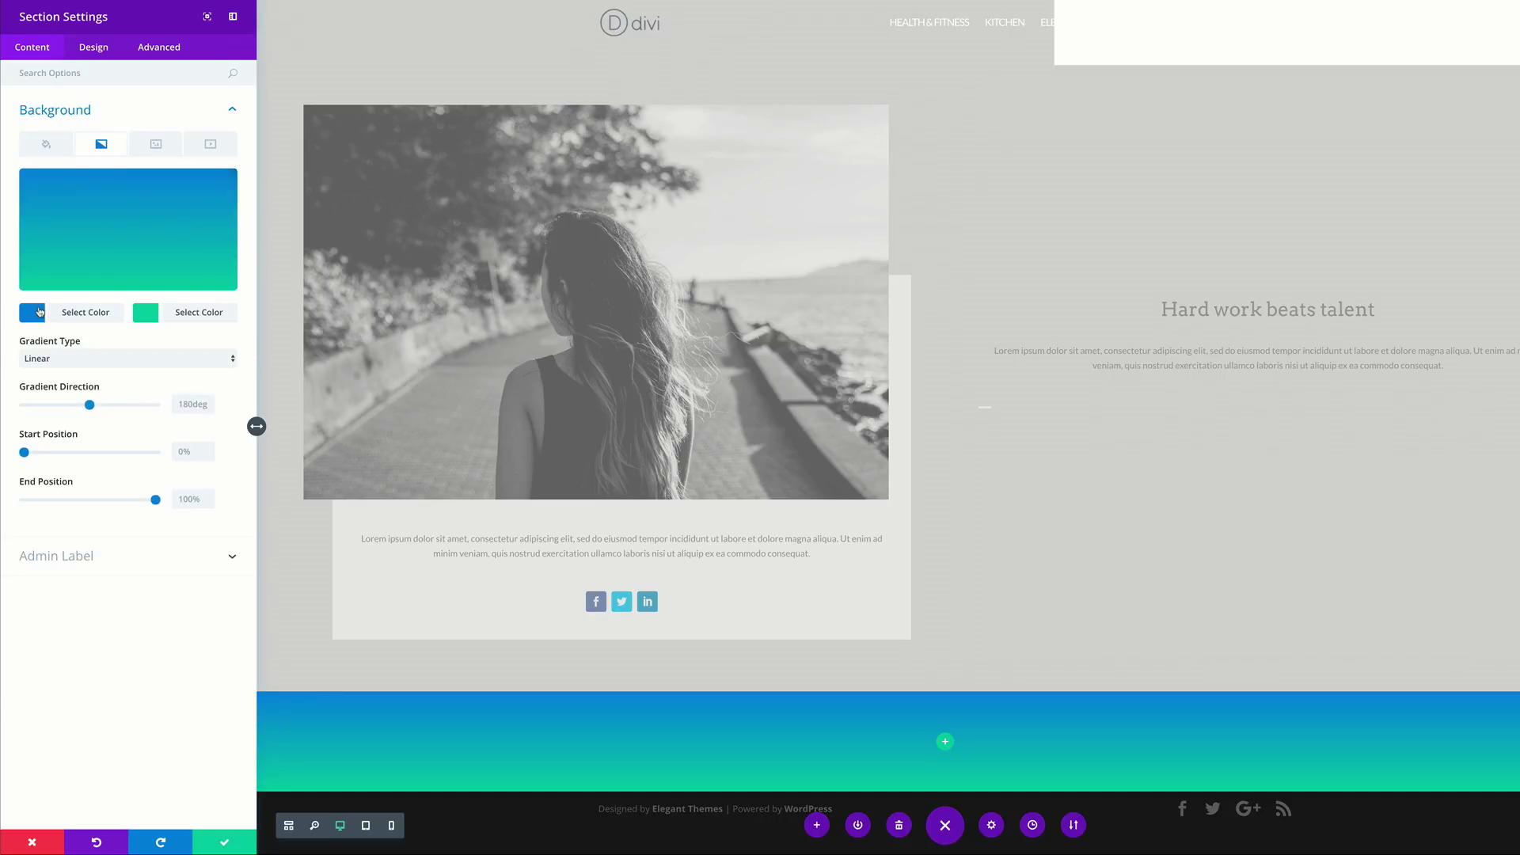
click(32, 313)
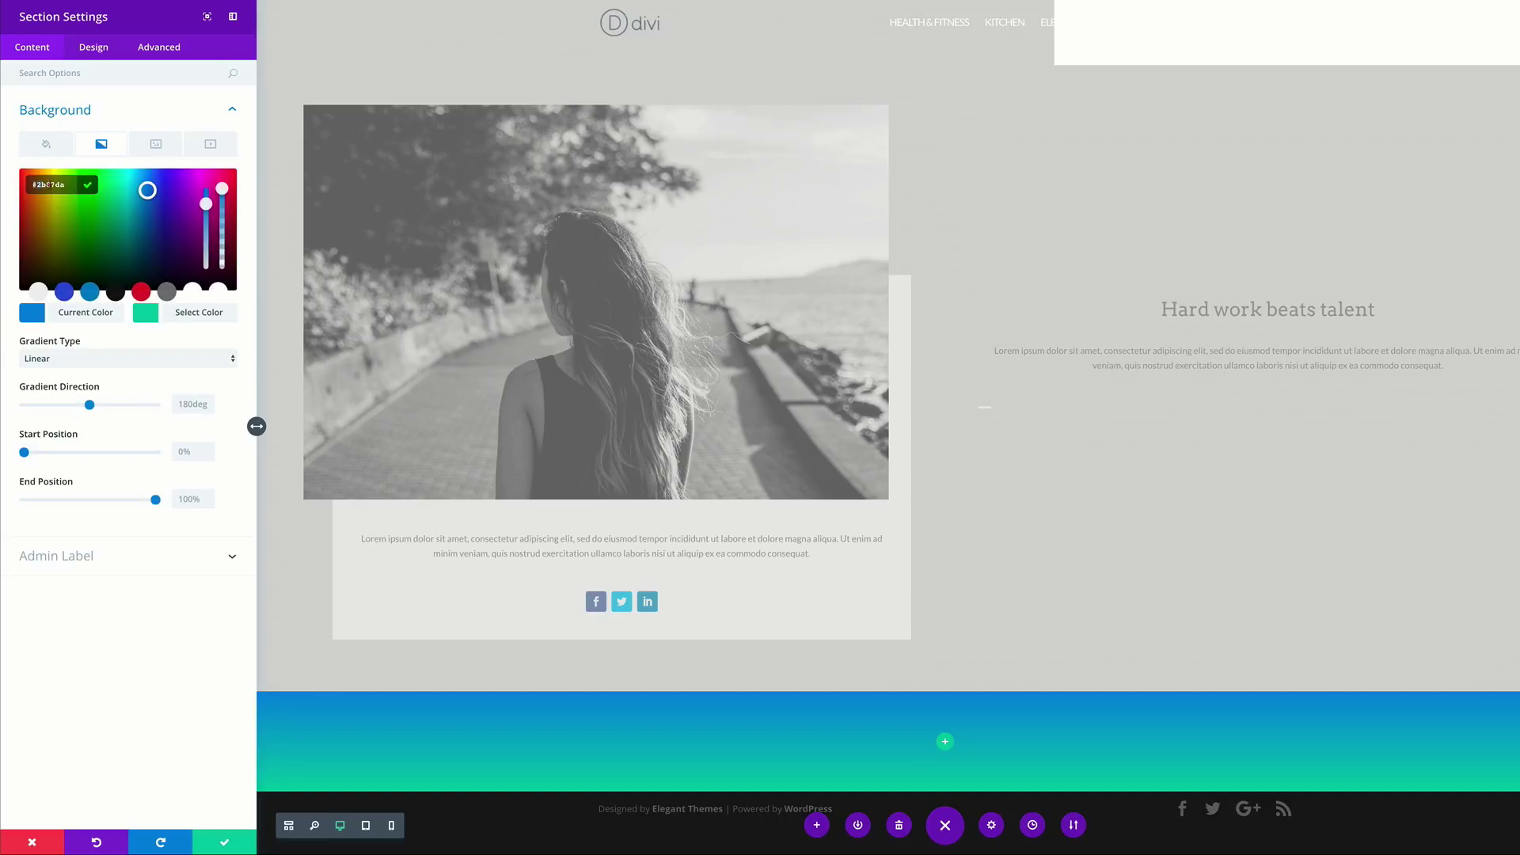
click(38, 292)
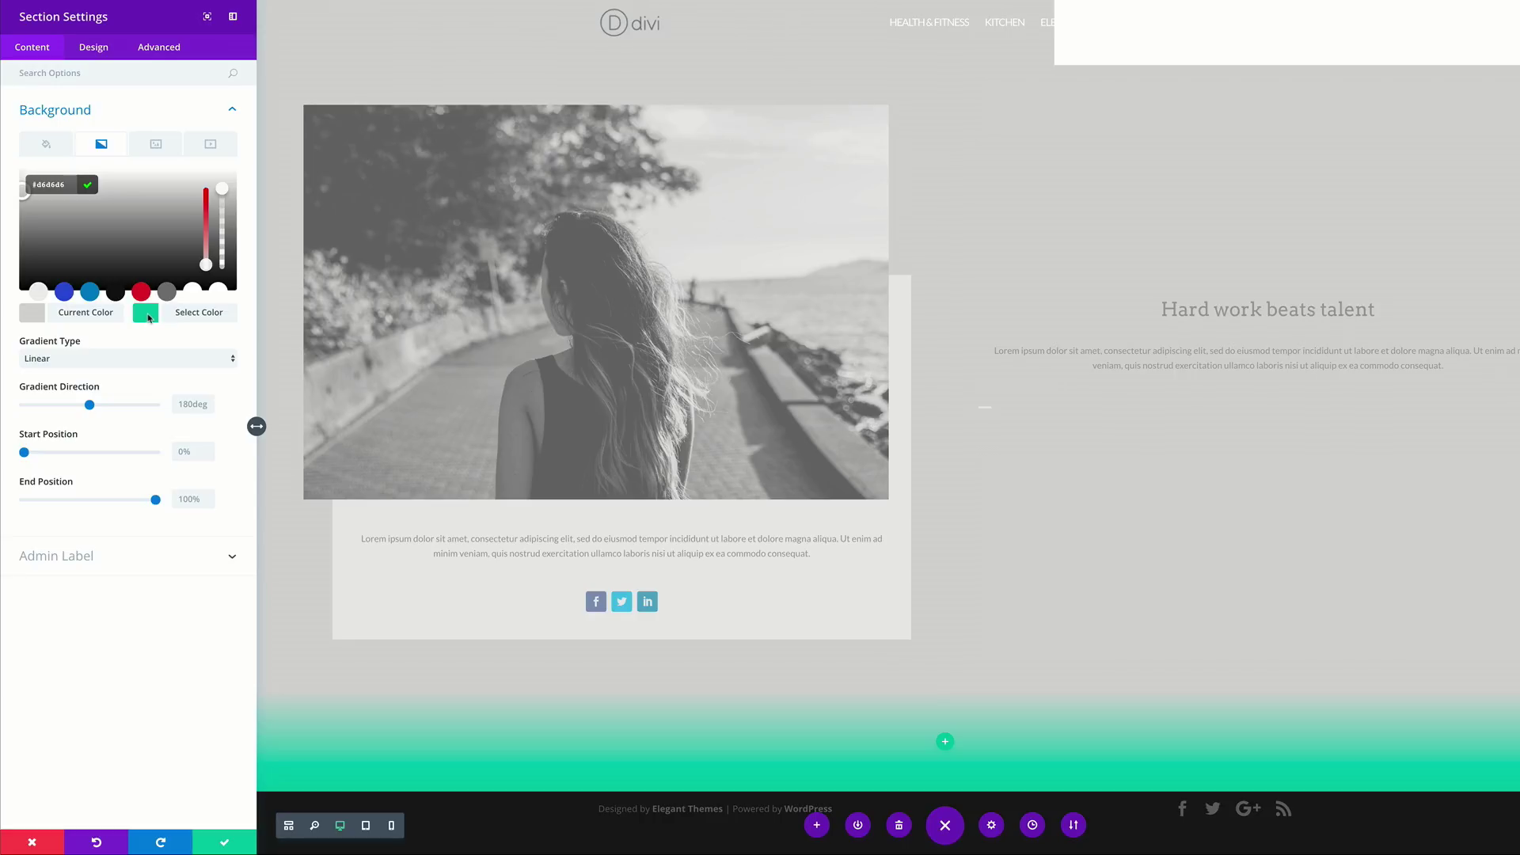
click(145, 314)
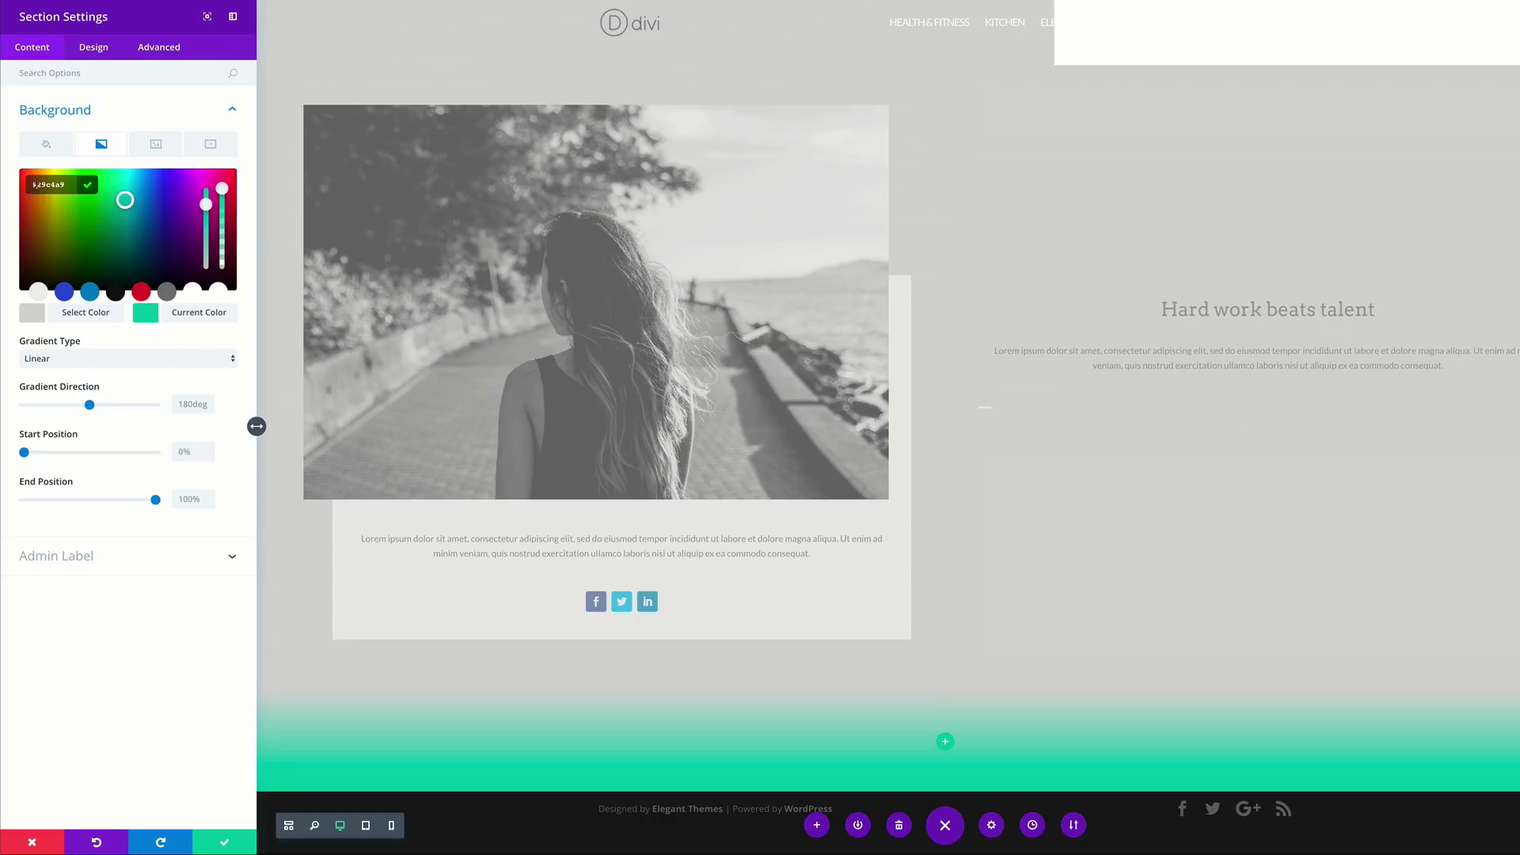
text(#9e5555)
Set the section gradient's direction to 184deg and both its start and end positions to 30%.
drag(89, 405, 91, 406)
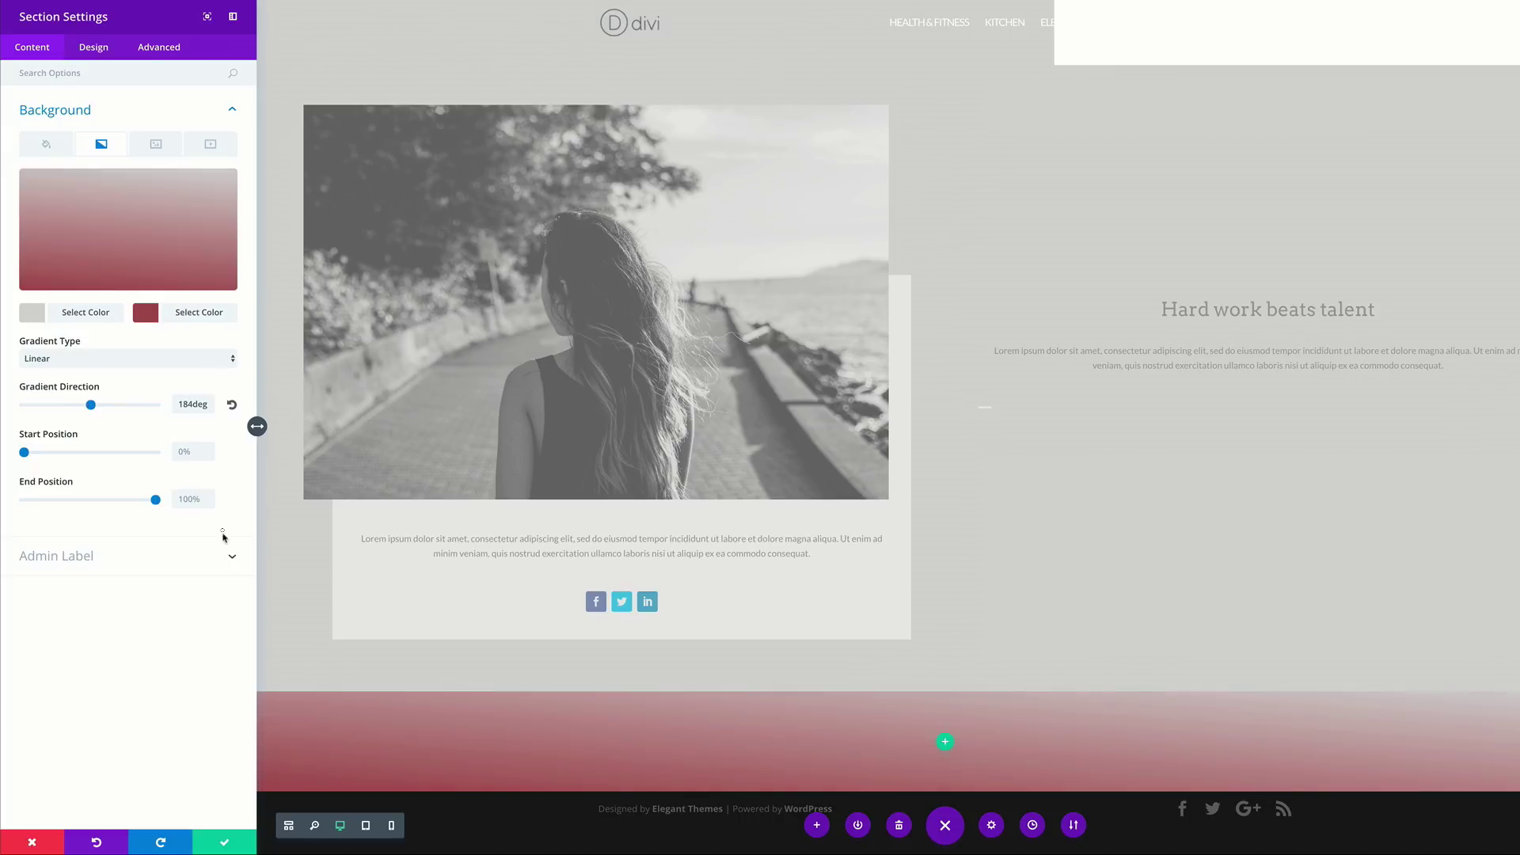
click(182, 452)
text(30%)
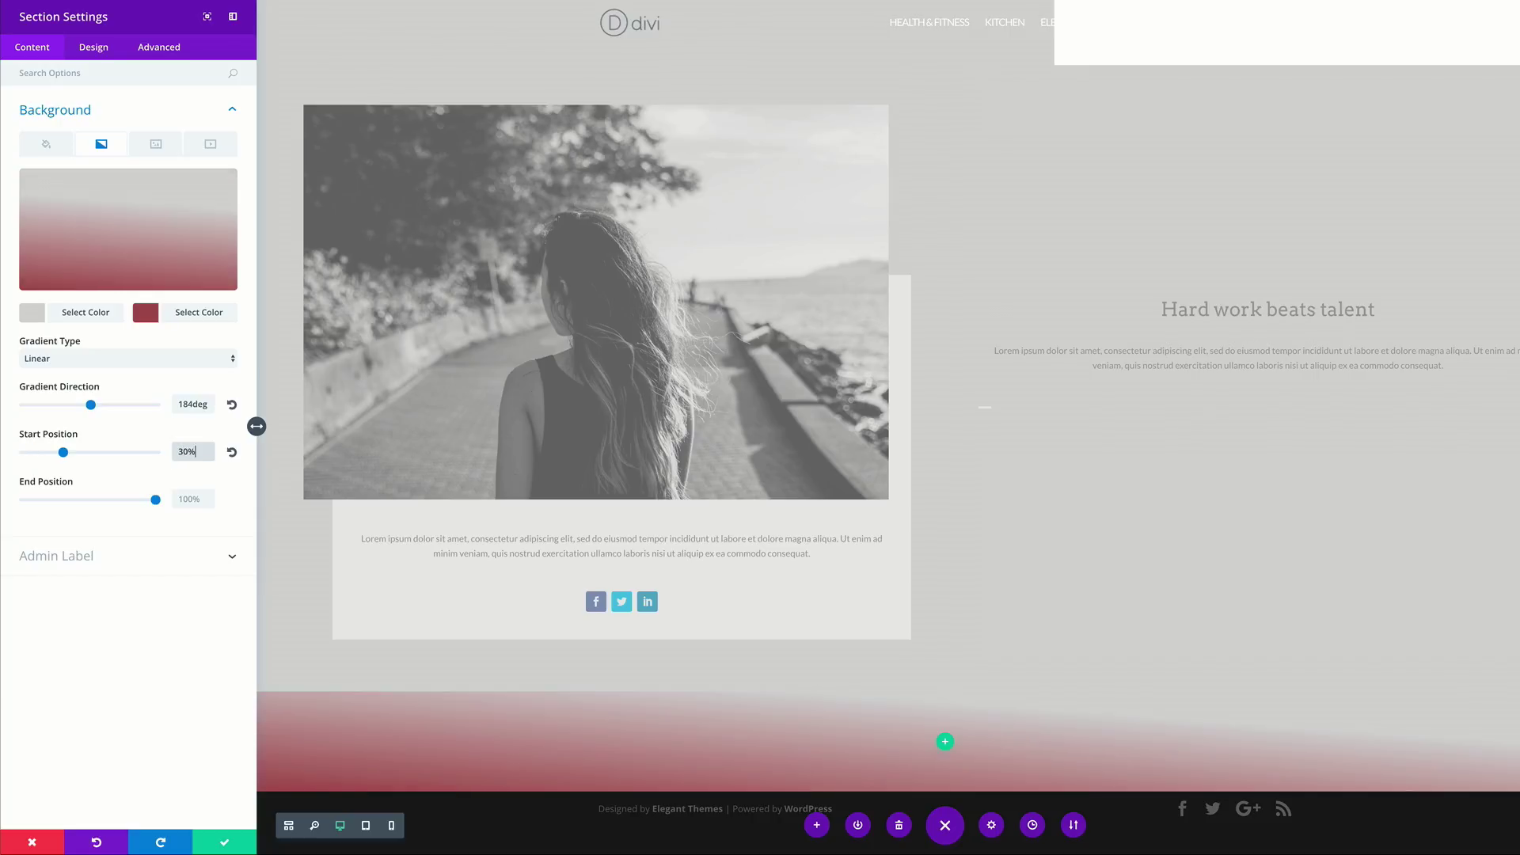
click(184, 500)
text(30%)
Set the new section's custom top margin to -200px and save the section settings.
click(100, 49)
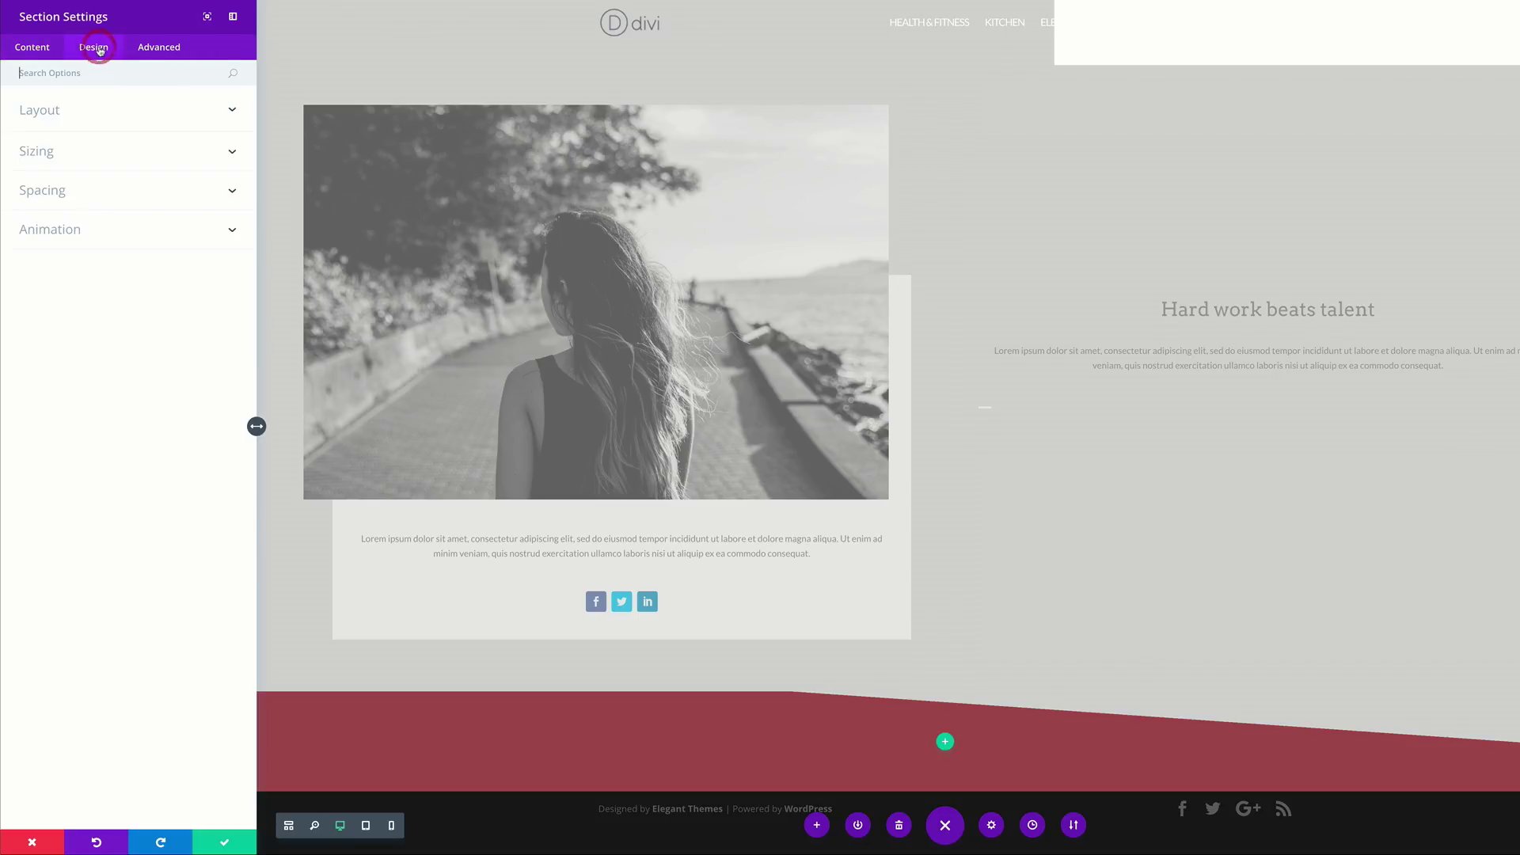
click(61, 196)
click(35, 238)
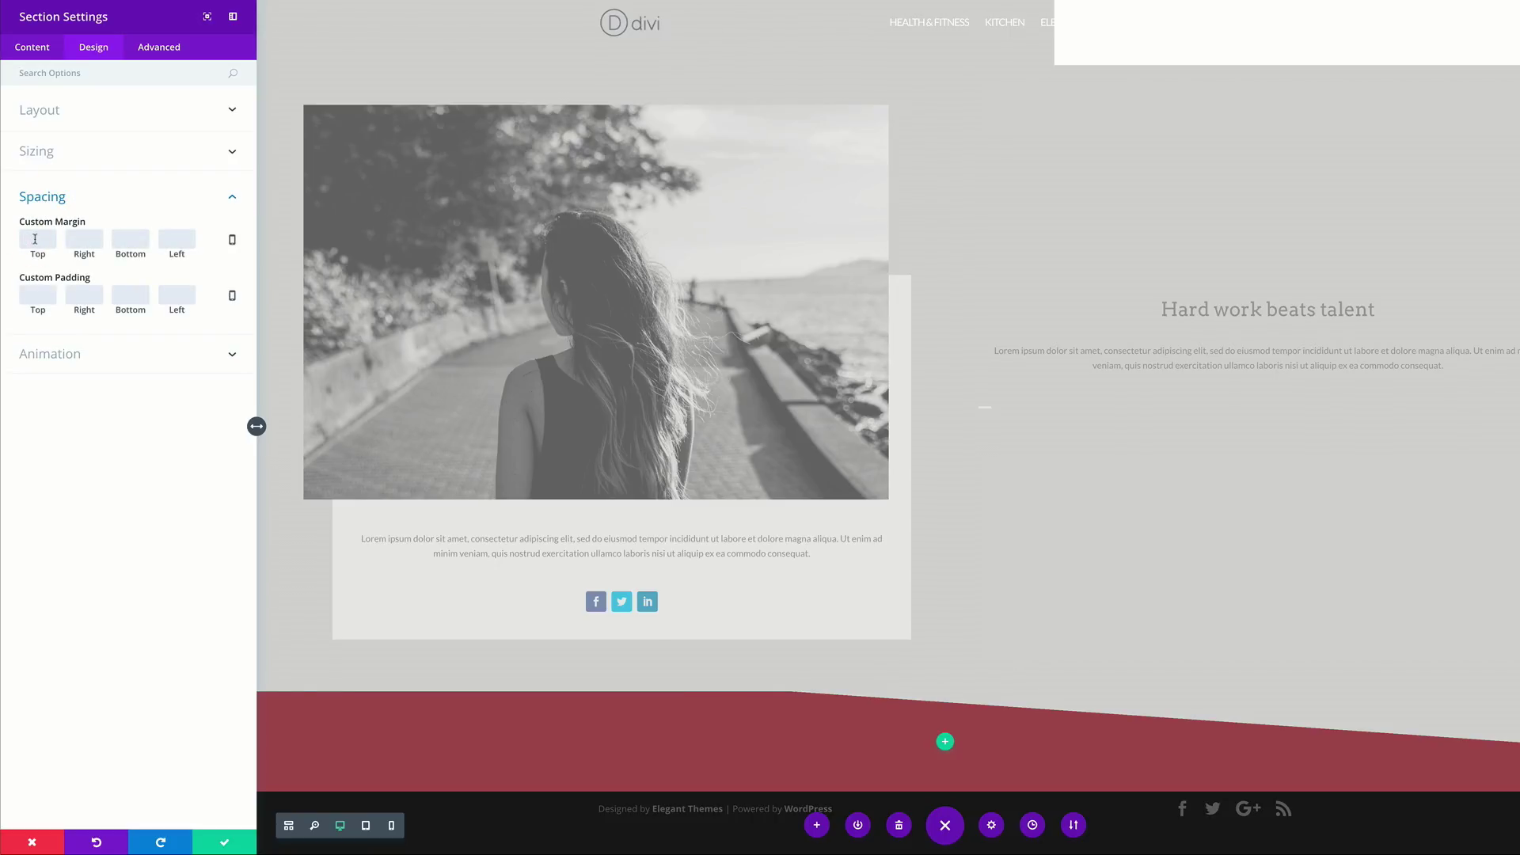
text(200px)
click(32, 239)
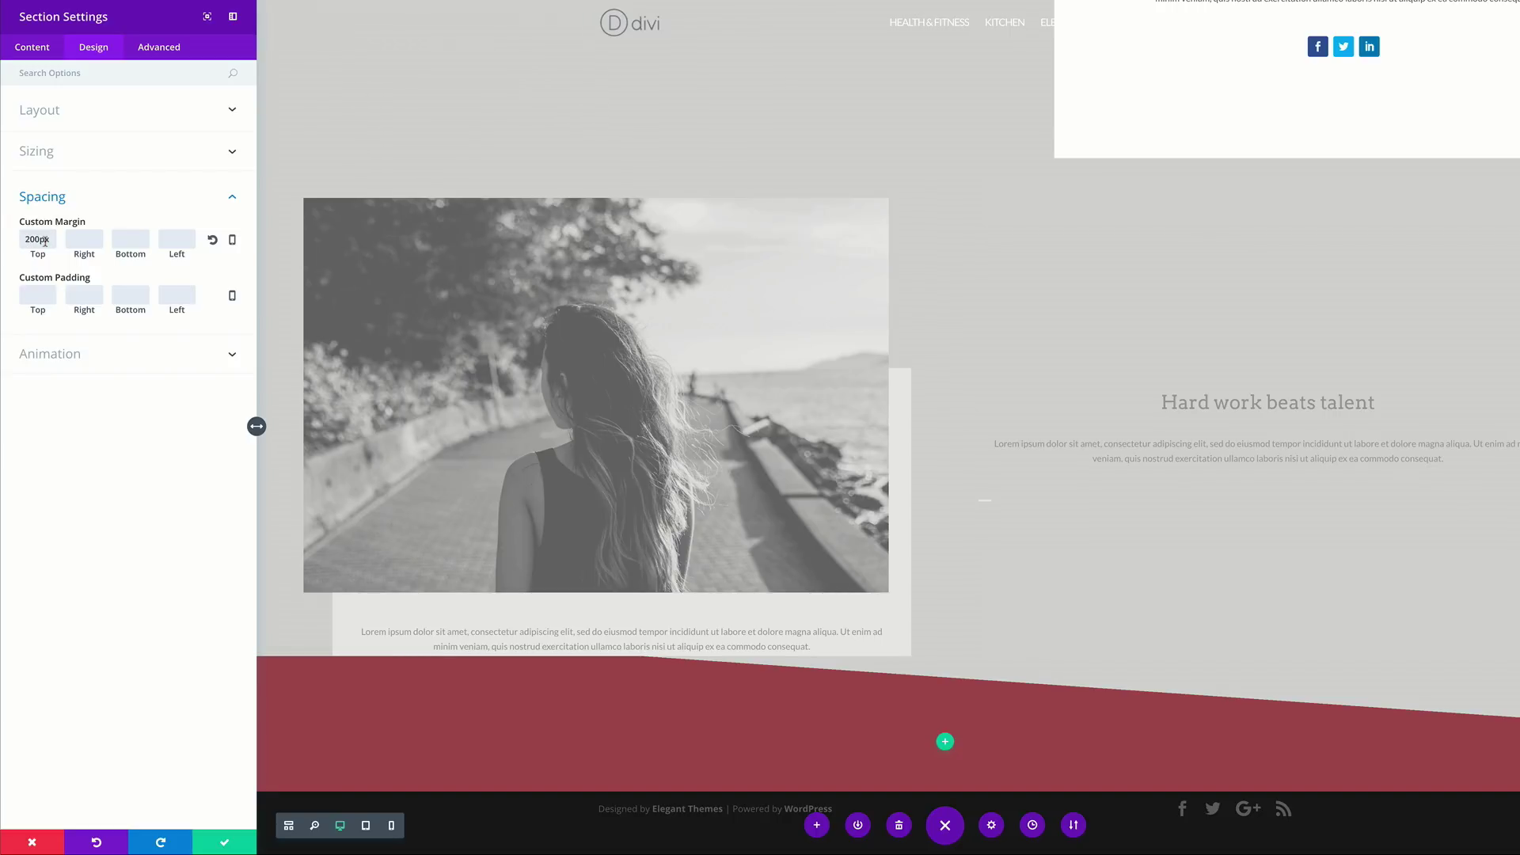
click(26, 240)
text(-)
click(223, 841)
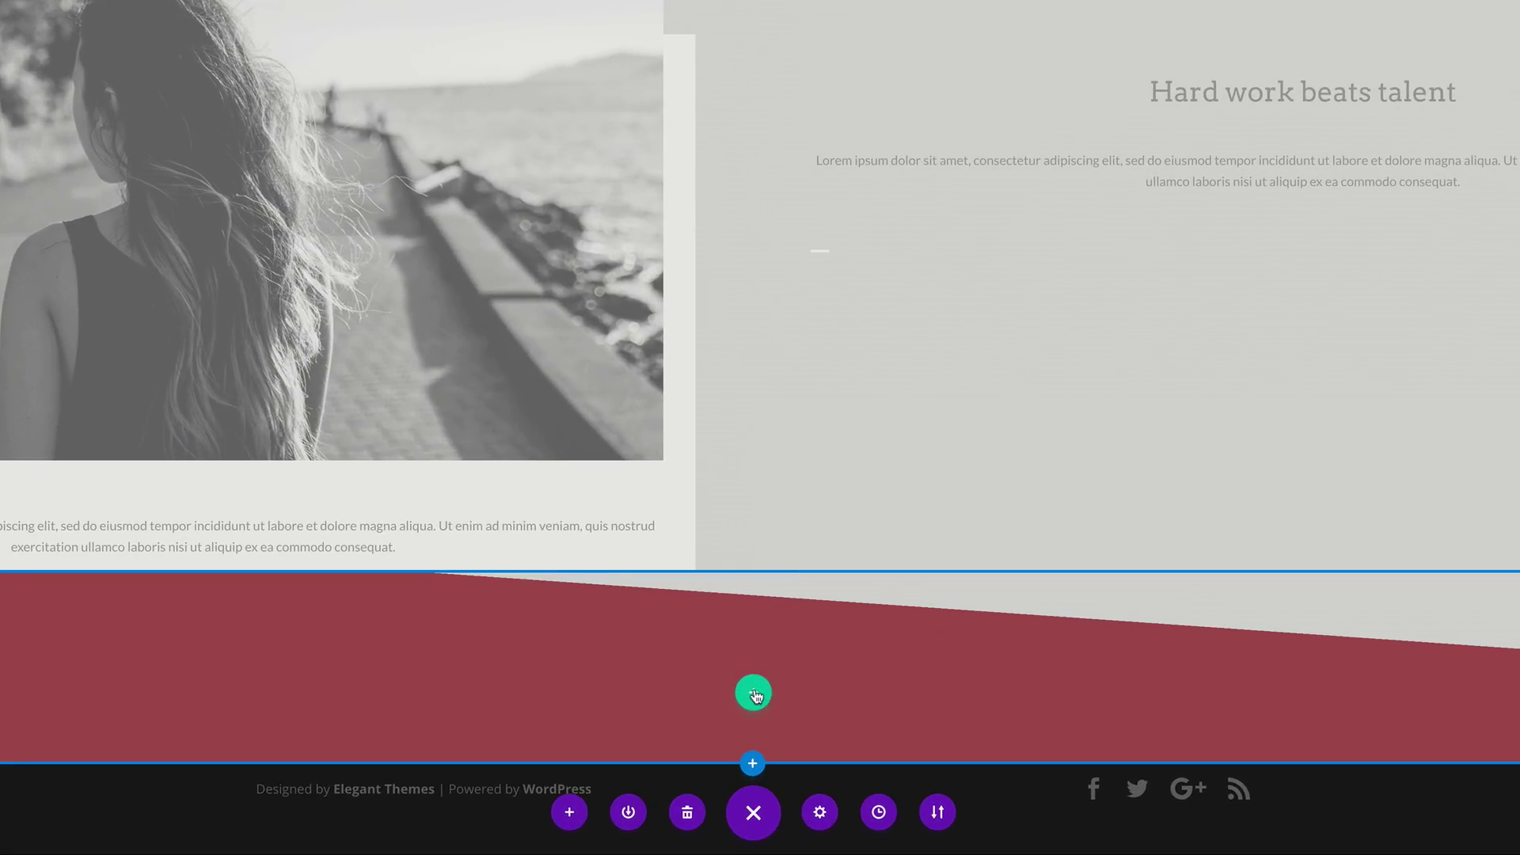
Insert a row with two equal columns in the red gradient section, without adding a module yet.
click(755, 694)
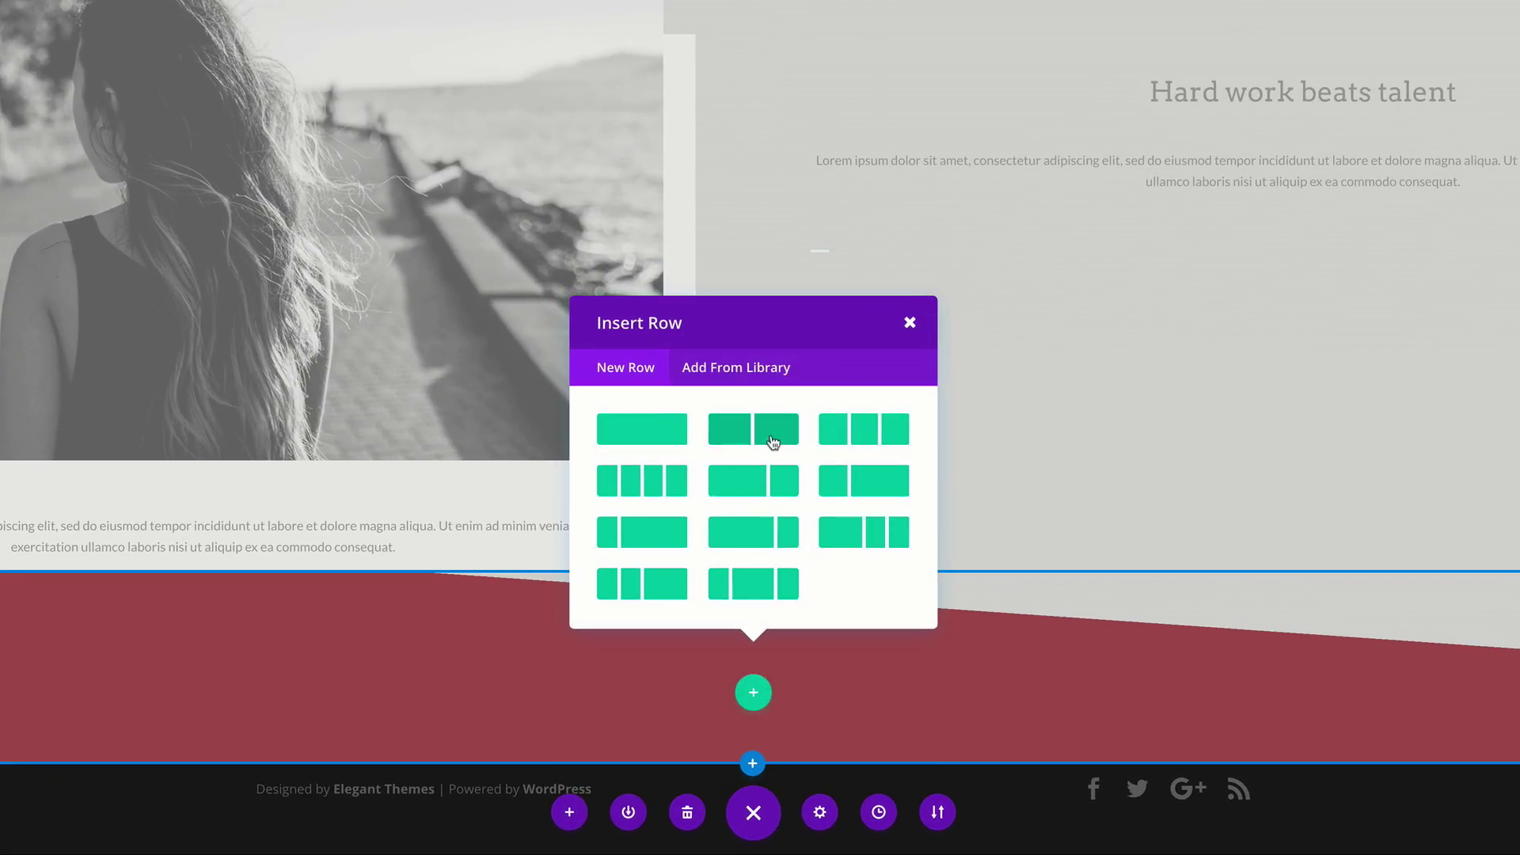
click(772, 432)
click(638, 350)
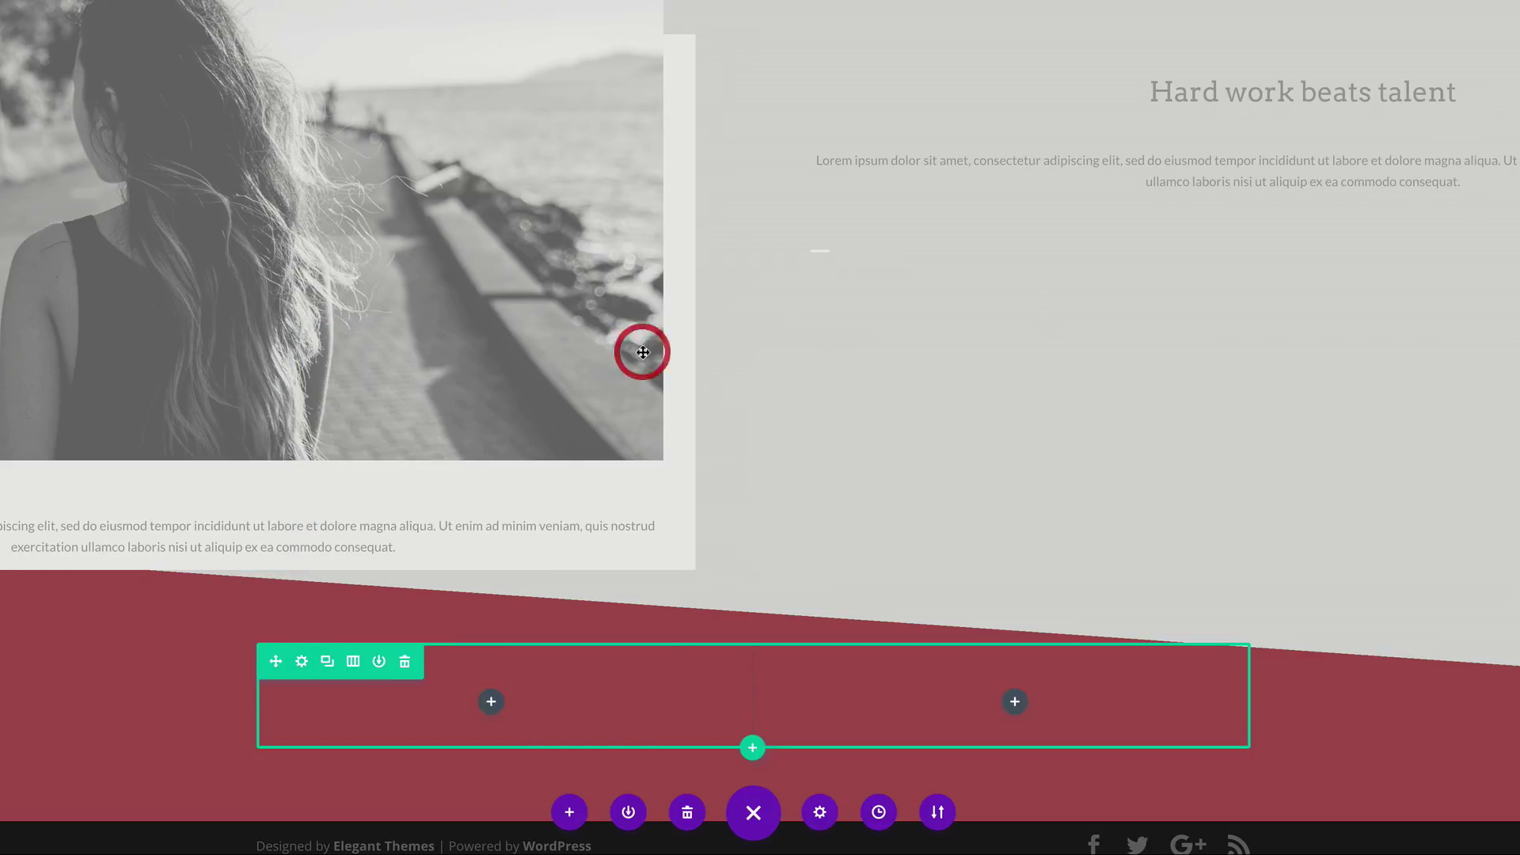
Give Column 1 of the new two-column row a black background color.
click(302, 664)
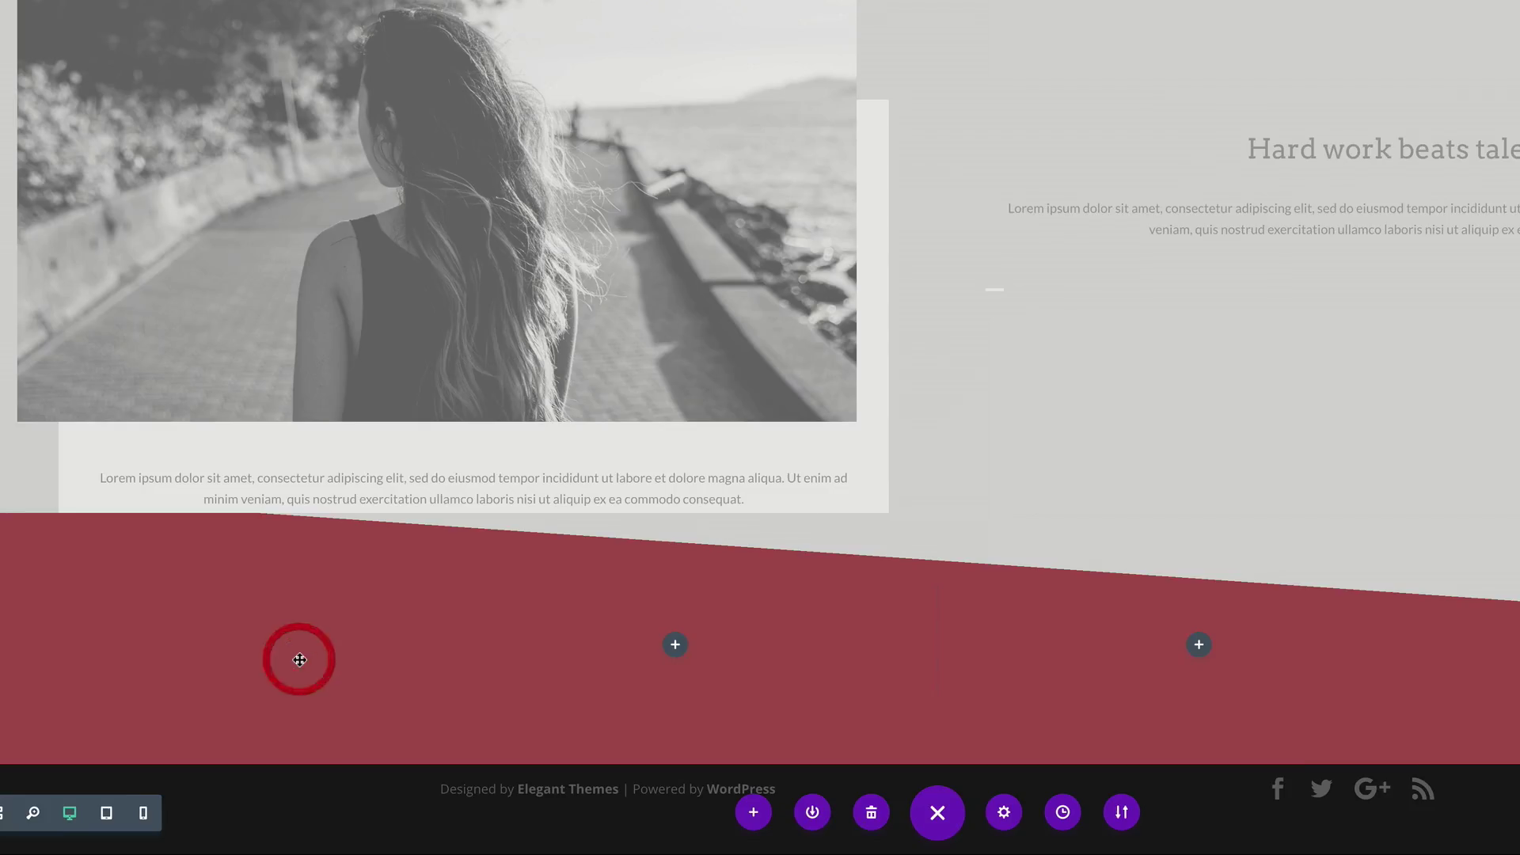
click(82, 113)
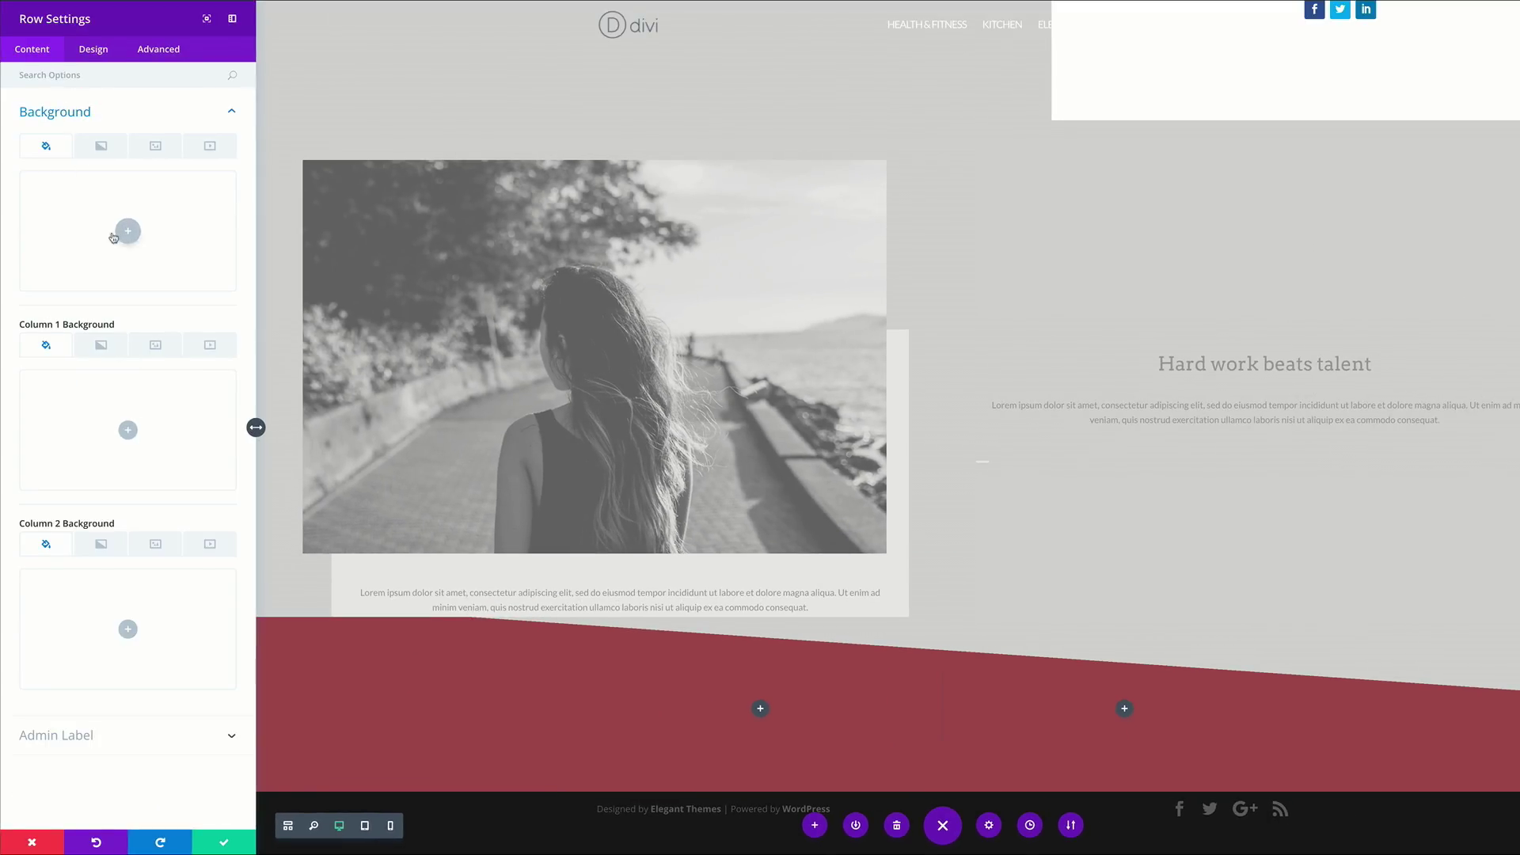
click(130, 431)
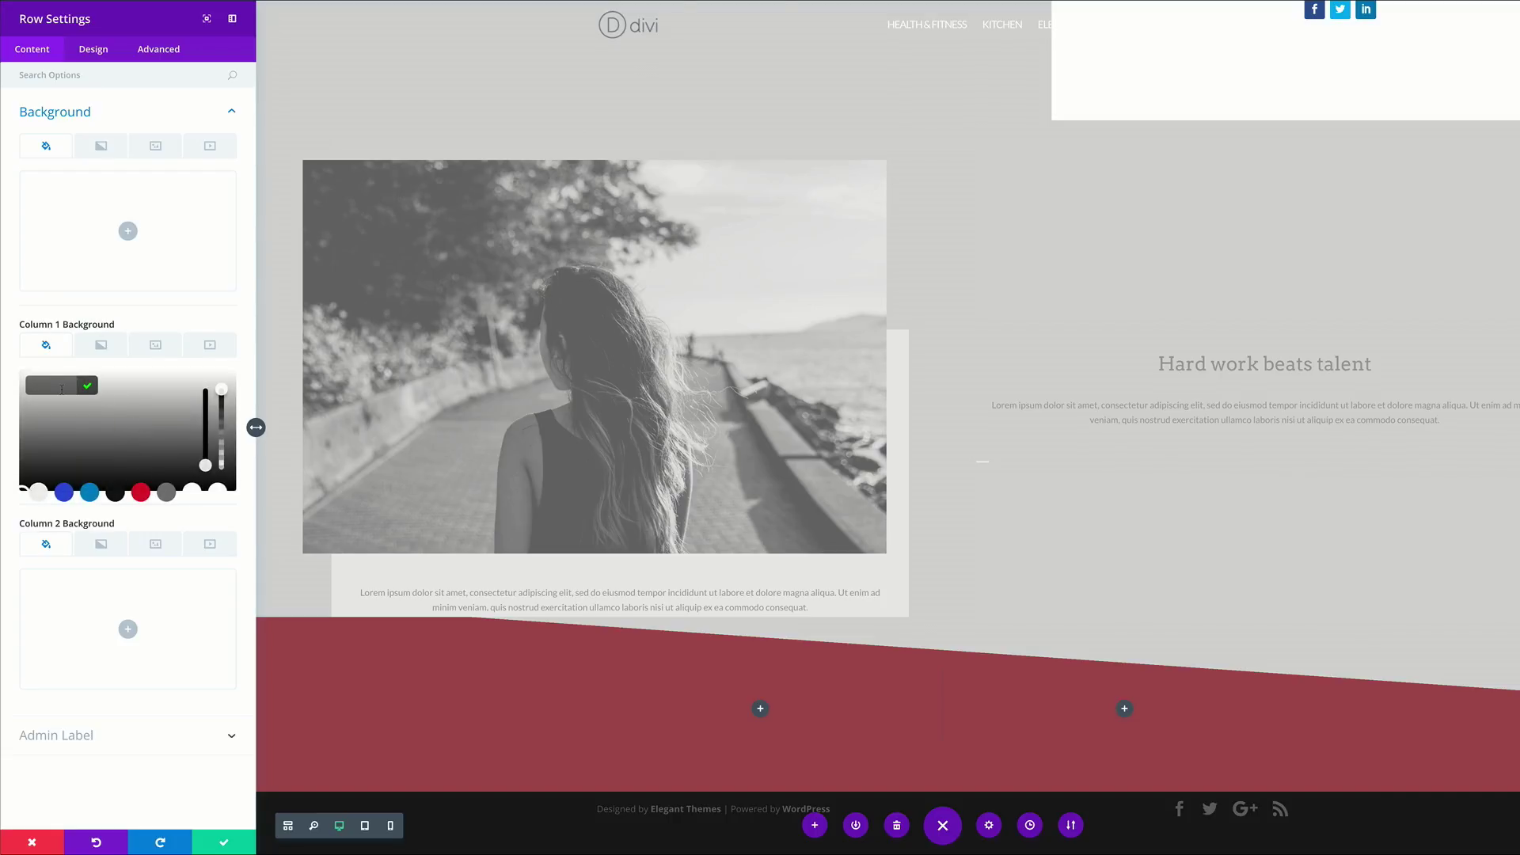
Set the Column 1 custom padding of the new row to 35px on all four sides.
click(93, 50)
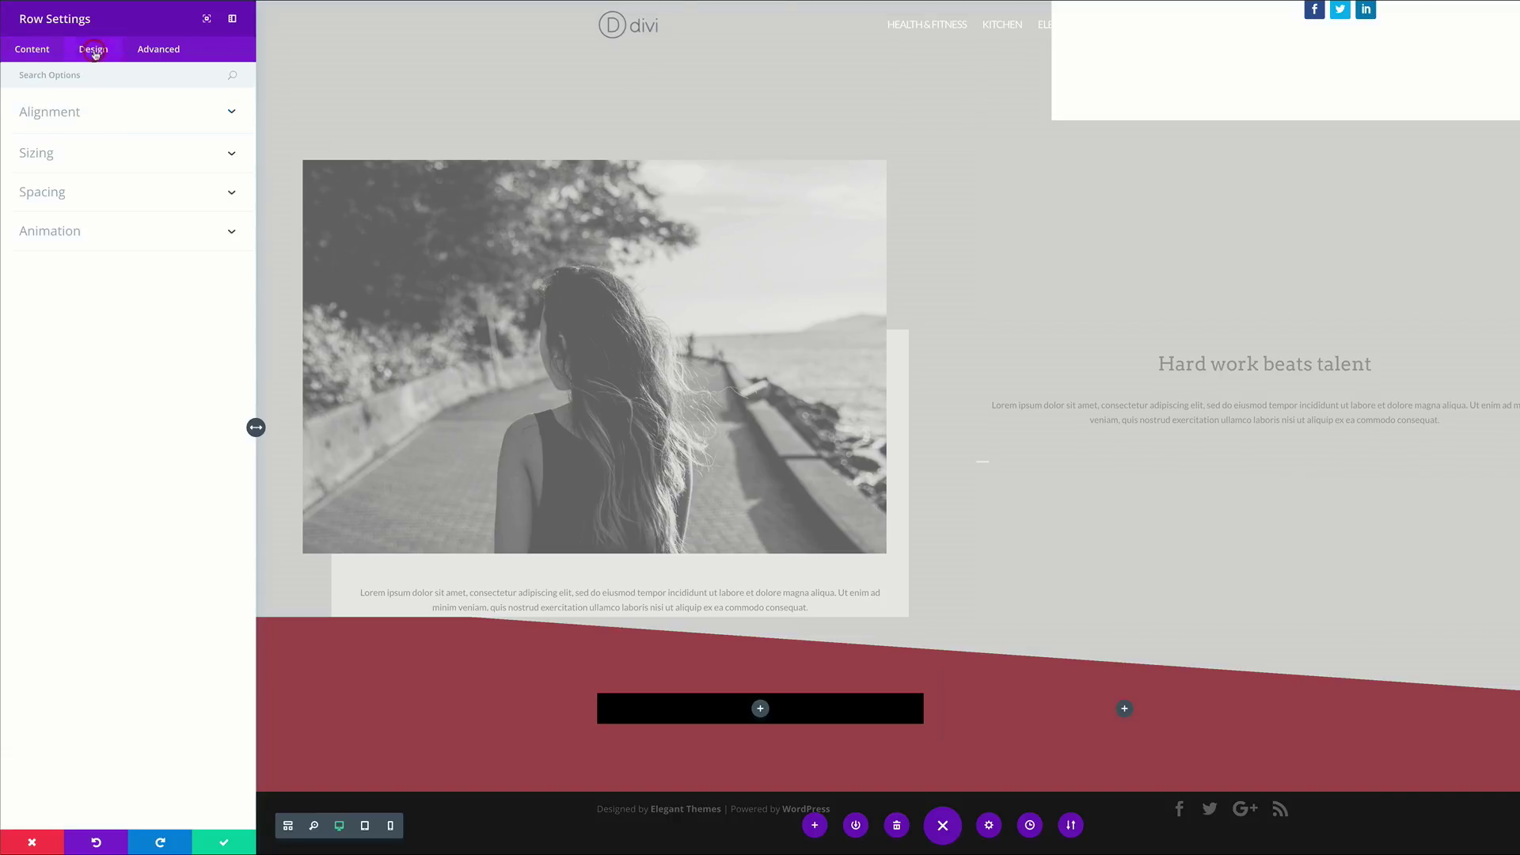
click(60, 197)
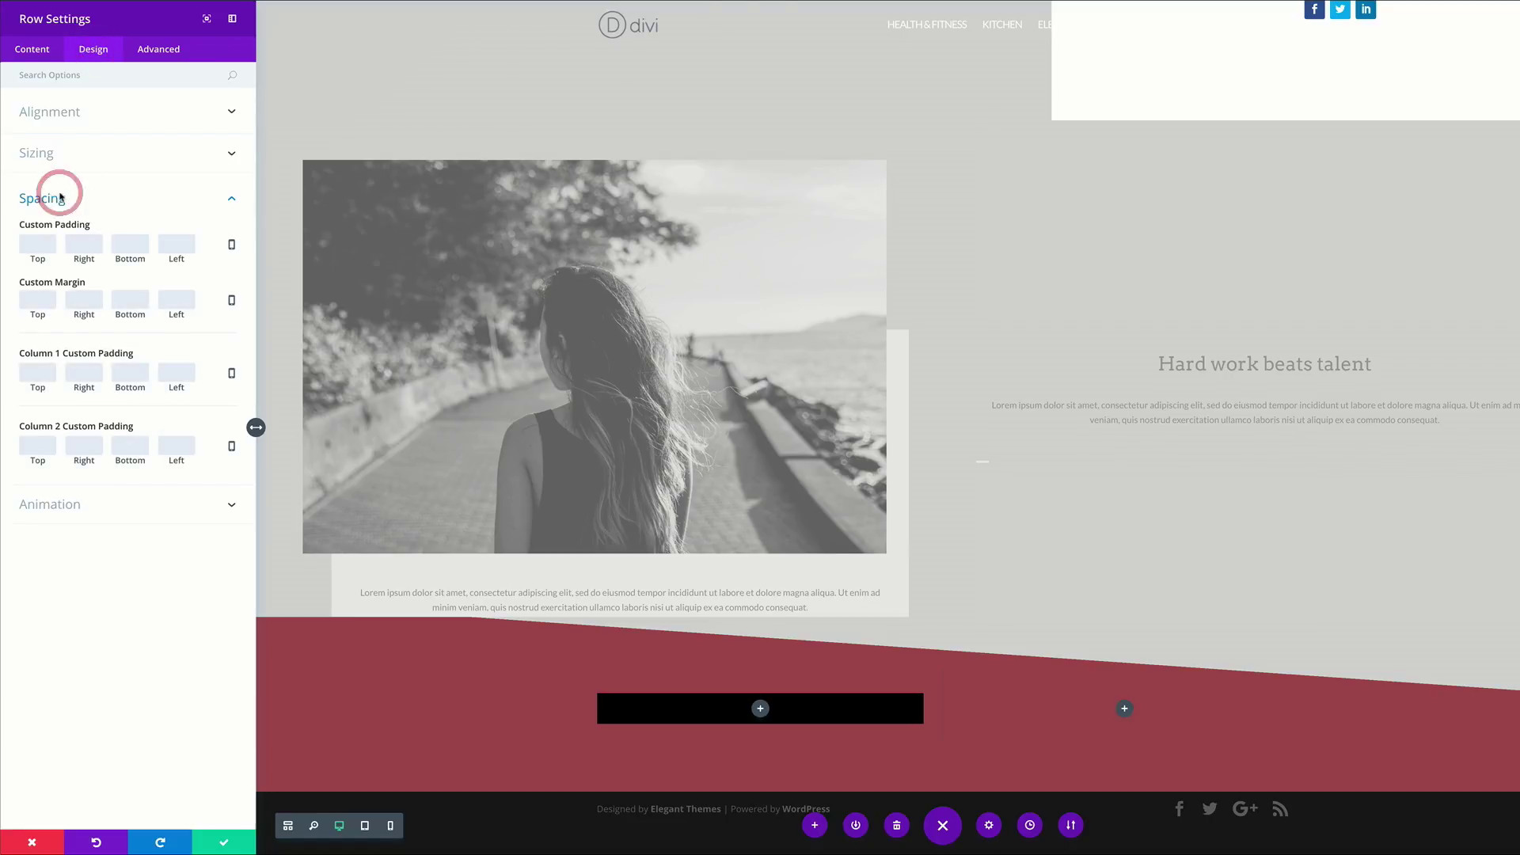
click(41, 371)
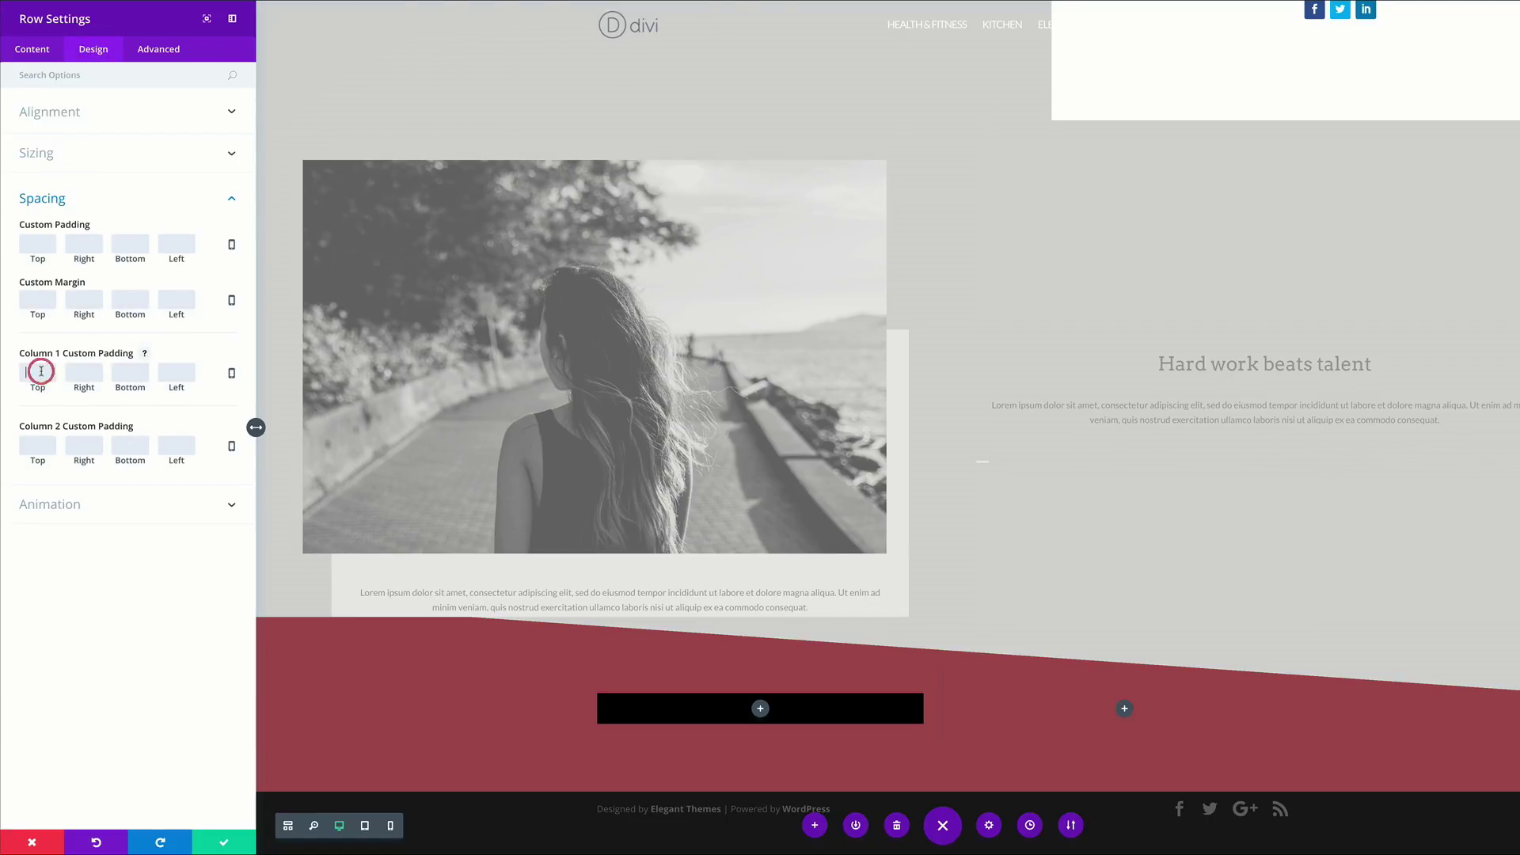
text(35)
click(84, 372)
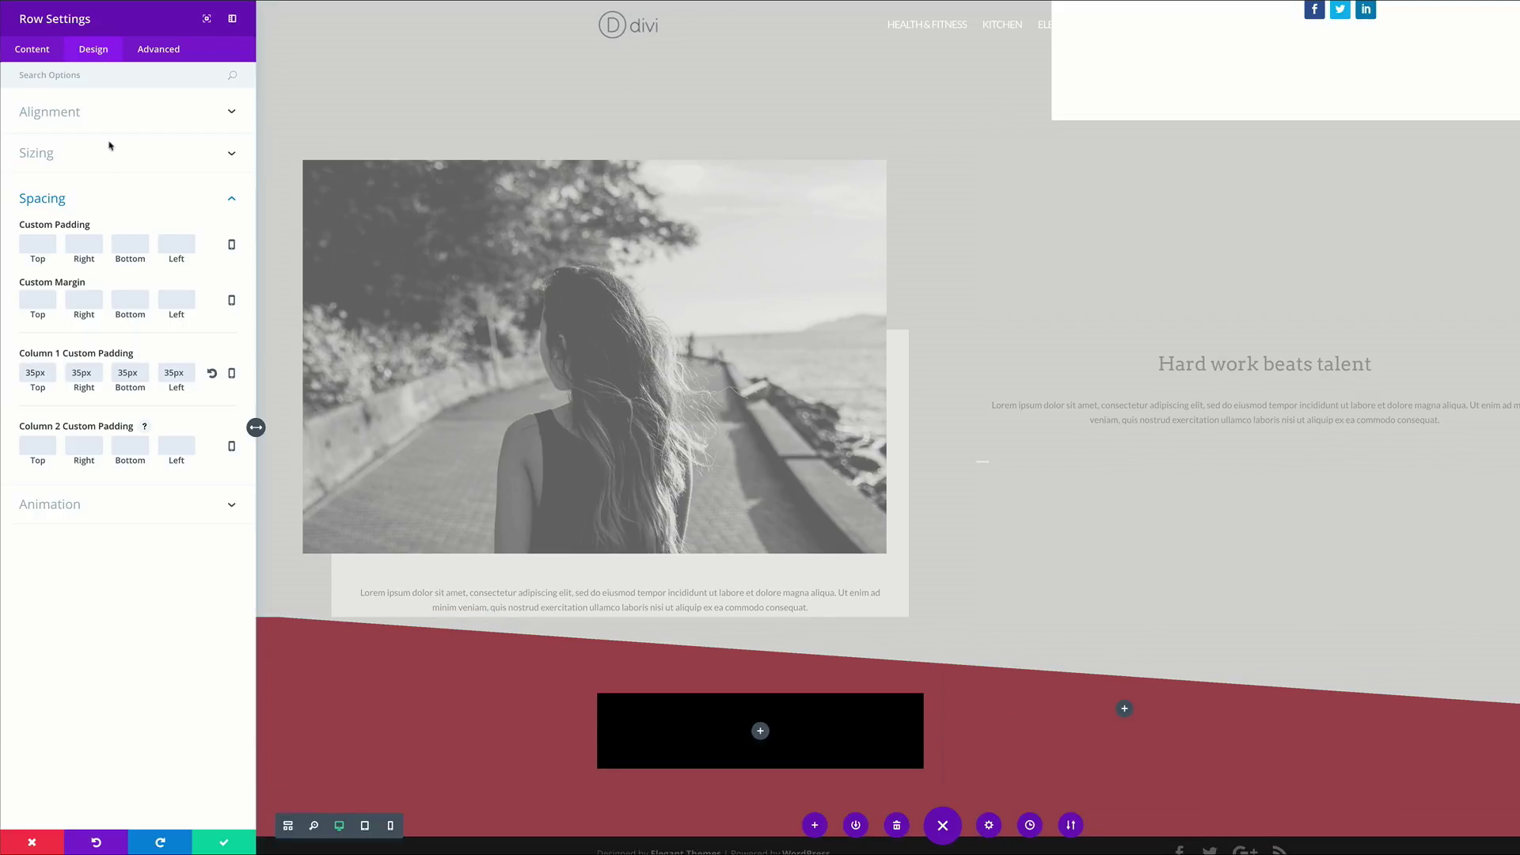
Align the new row to the left and save the row settings.
click(63, 113)
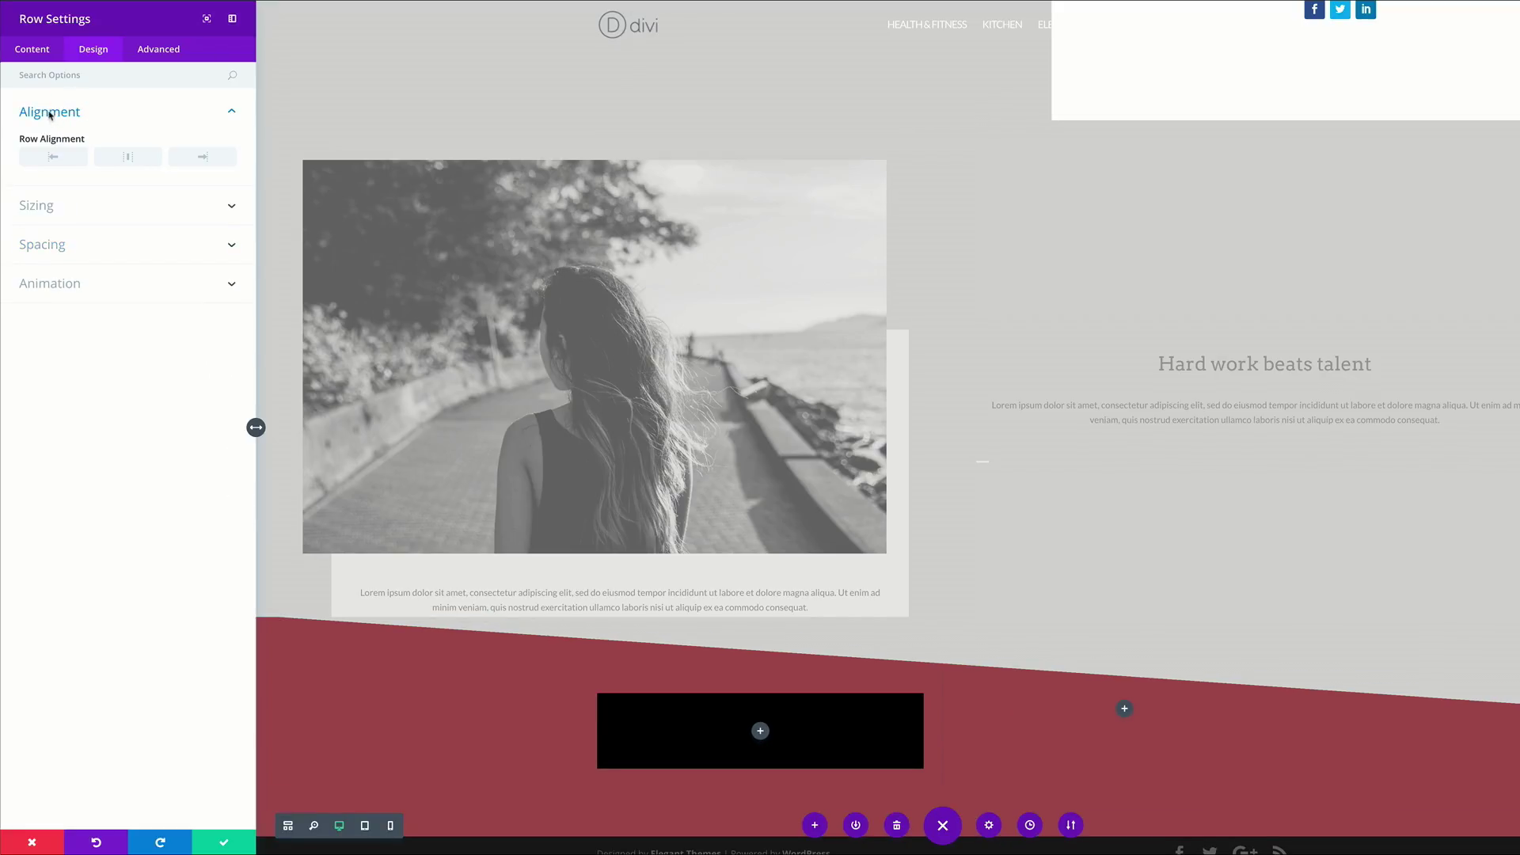
click(54, 159)
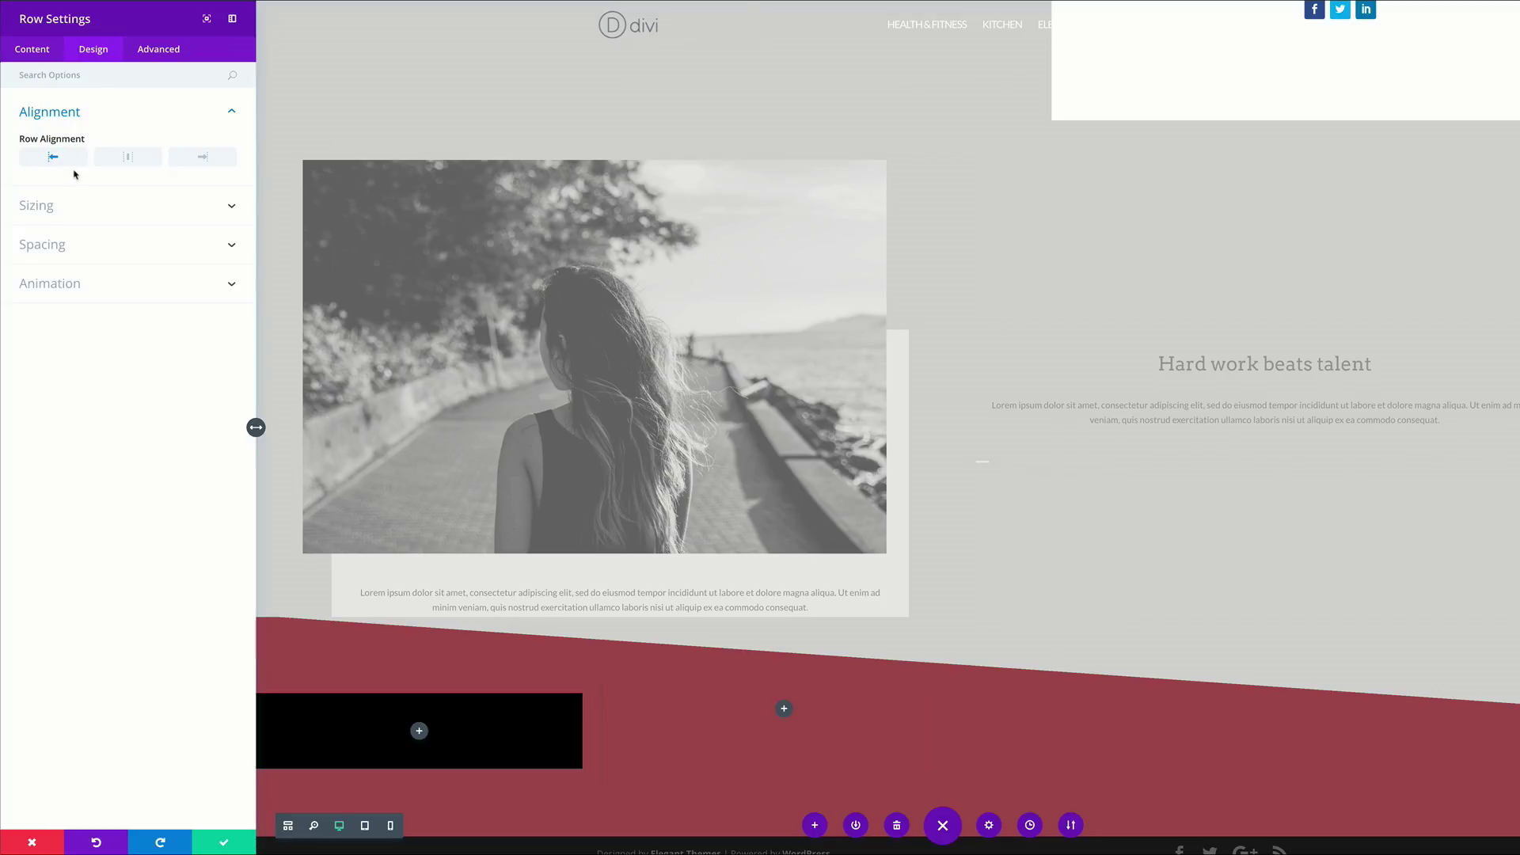
click(225, 842)
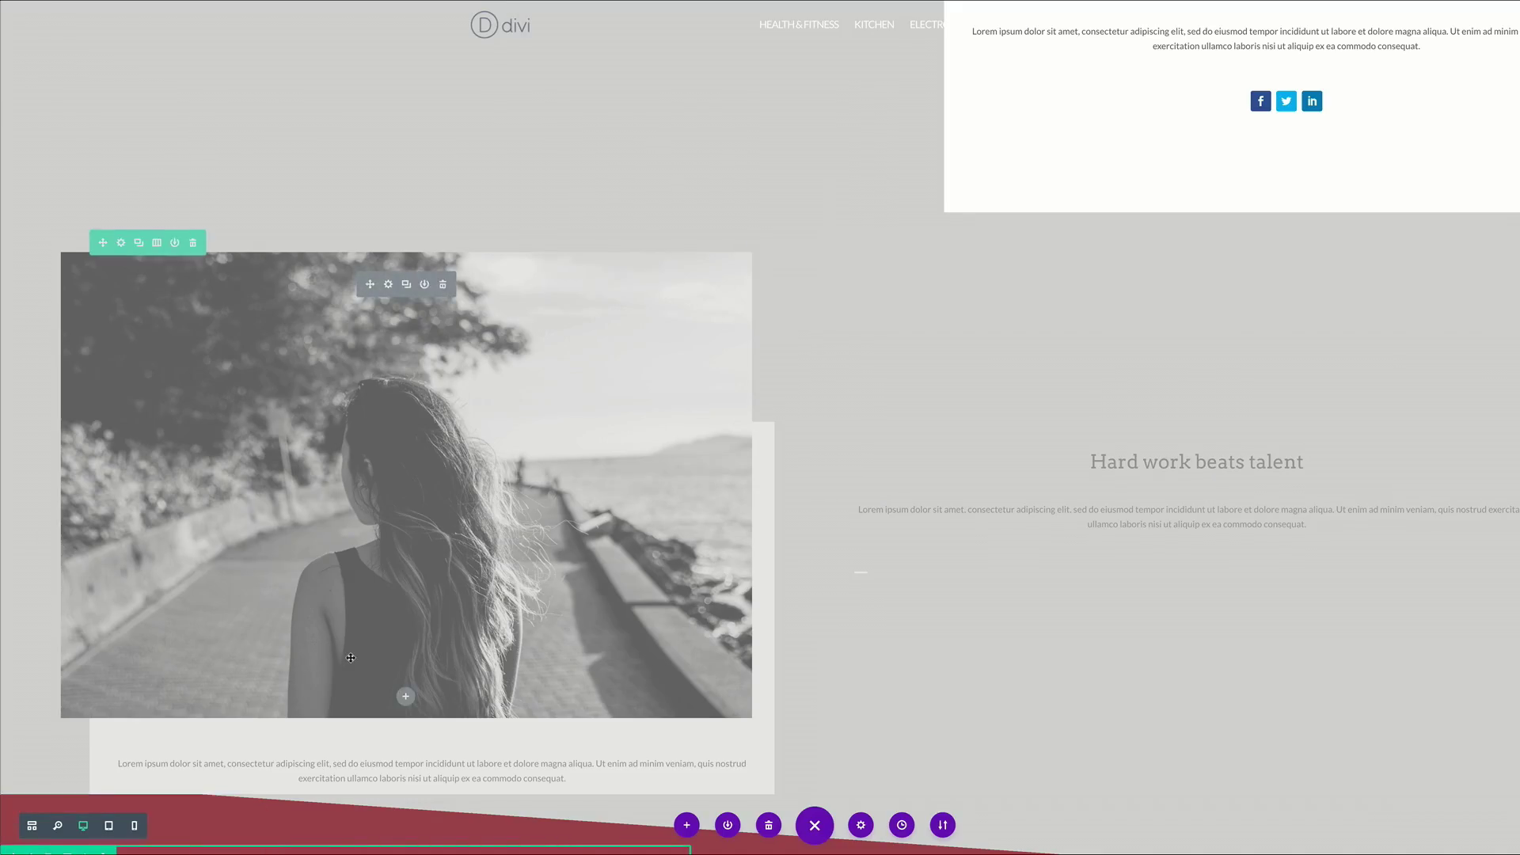
Search for and insert an Image module in the black first column of the new row.
scroll(166, 666, down, 3)
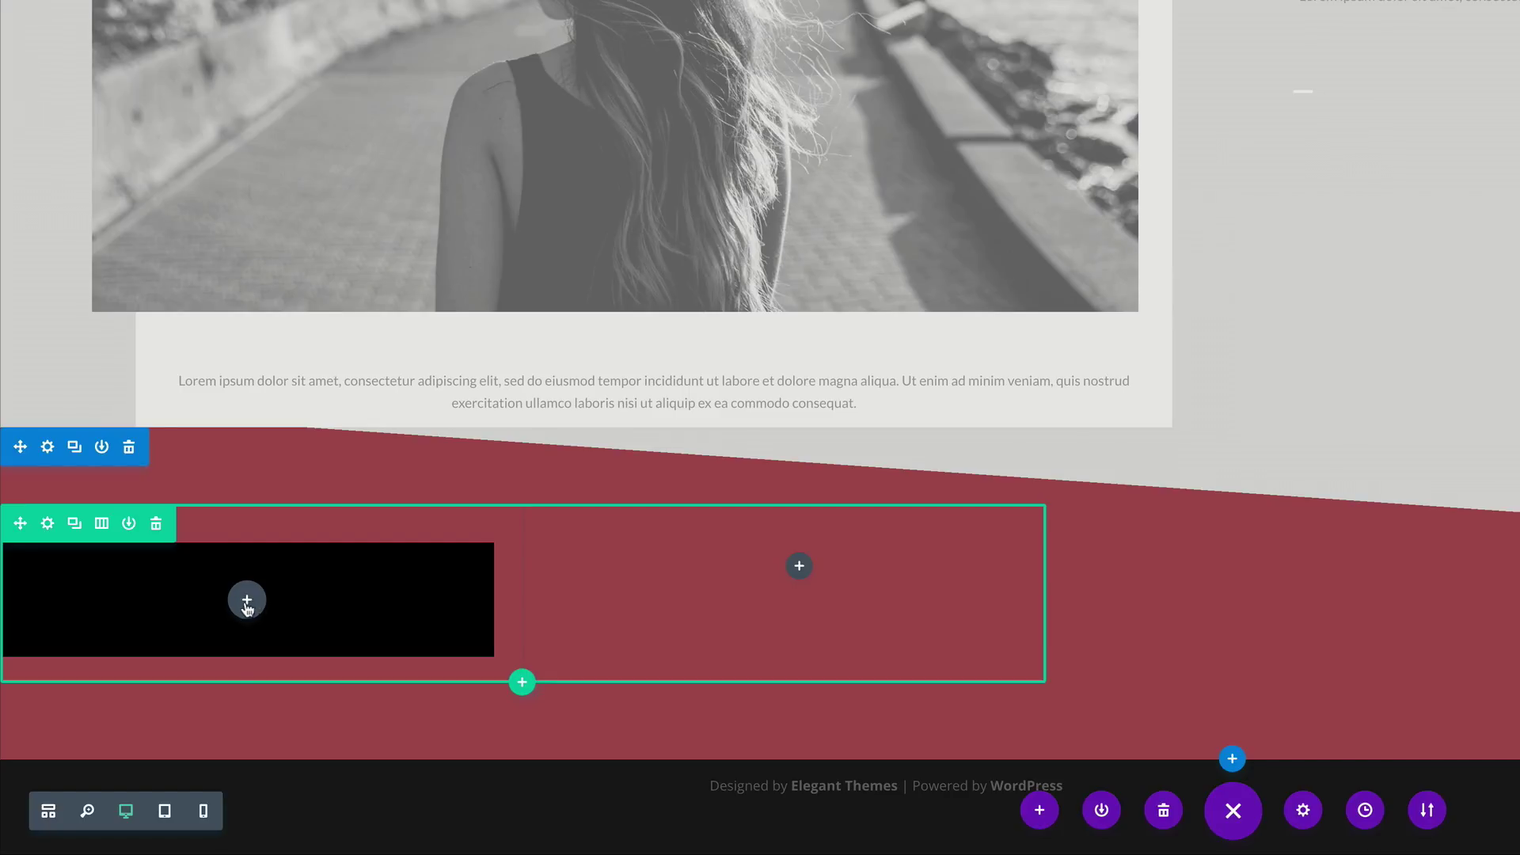
click(247, 601)
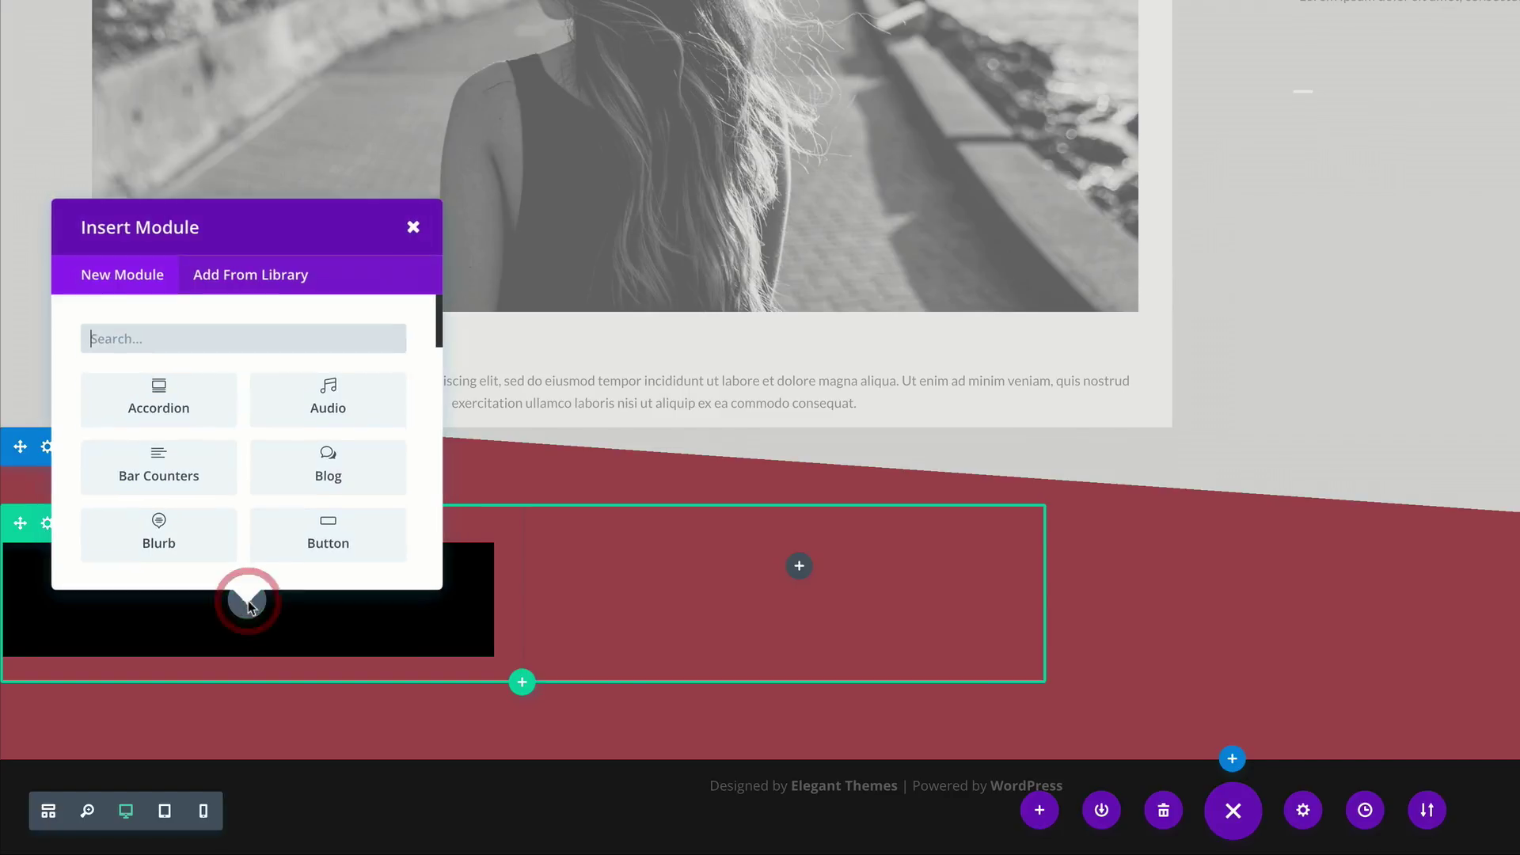
click(243, 342)
text(imag)
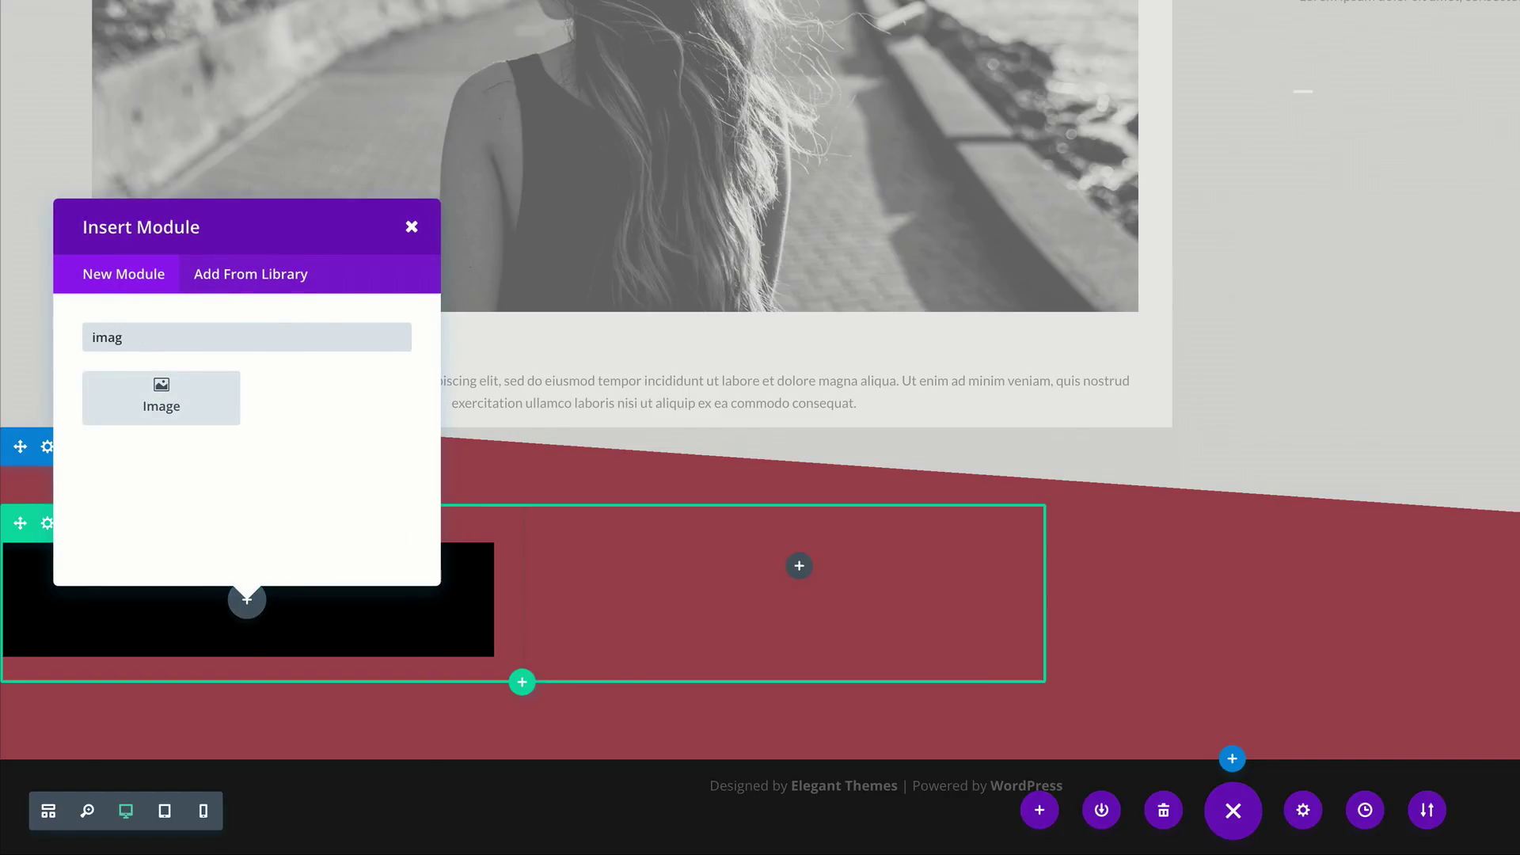
click(161, 397)
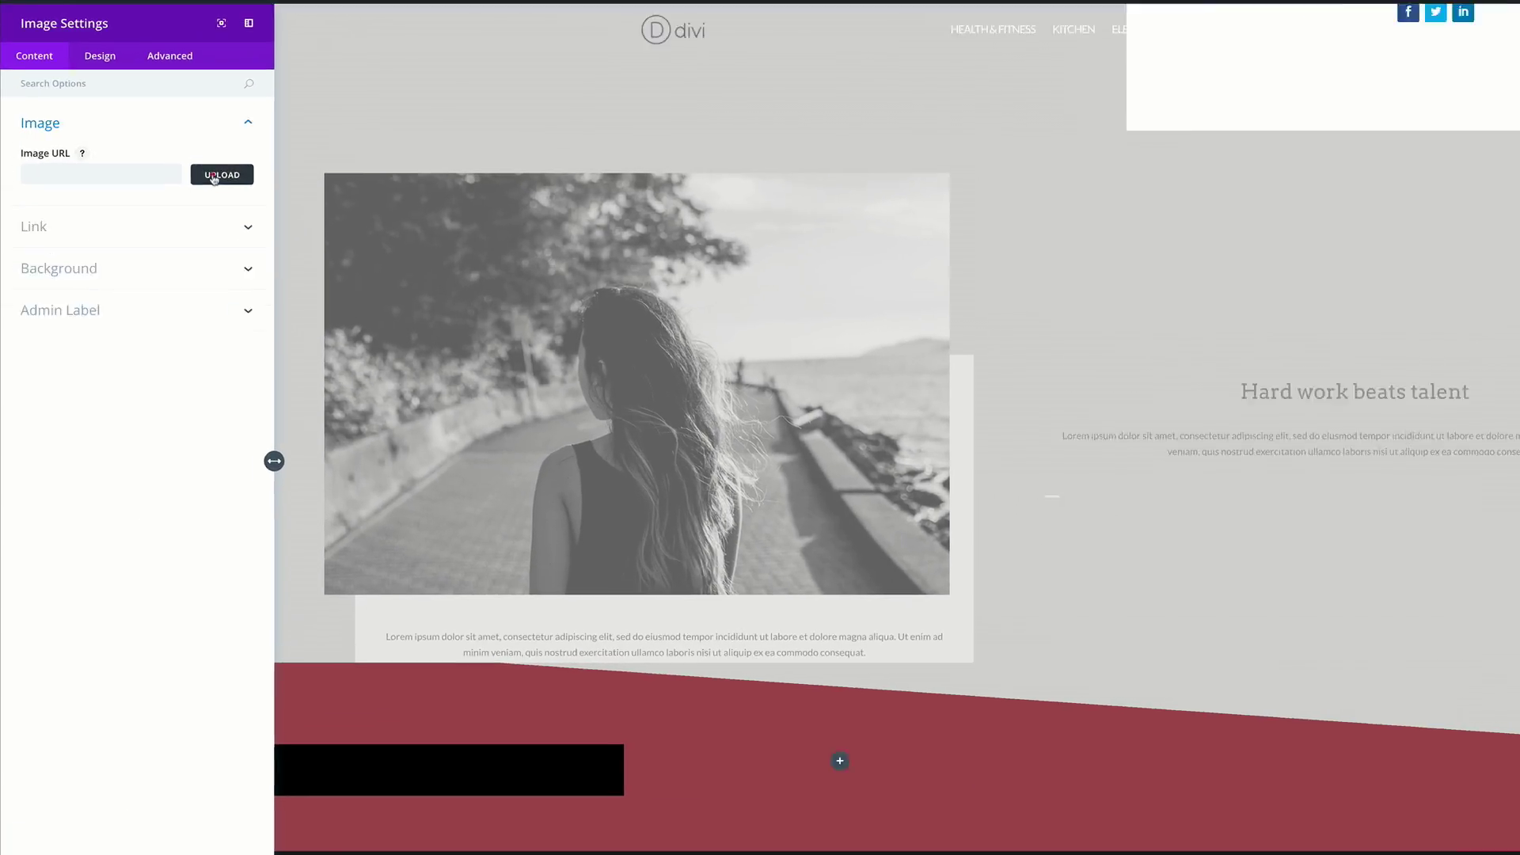
Set the module's image to the black-and-white photo of the domed building from the media library.
click(203, 160)
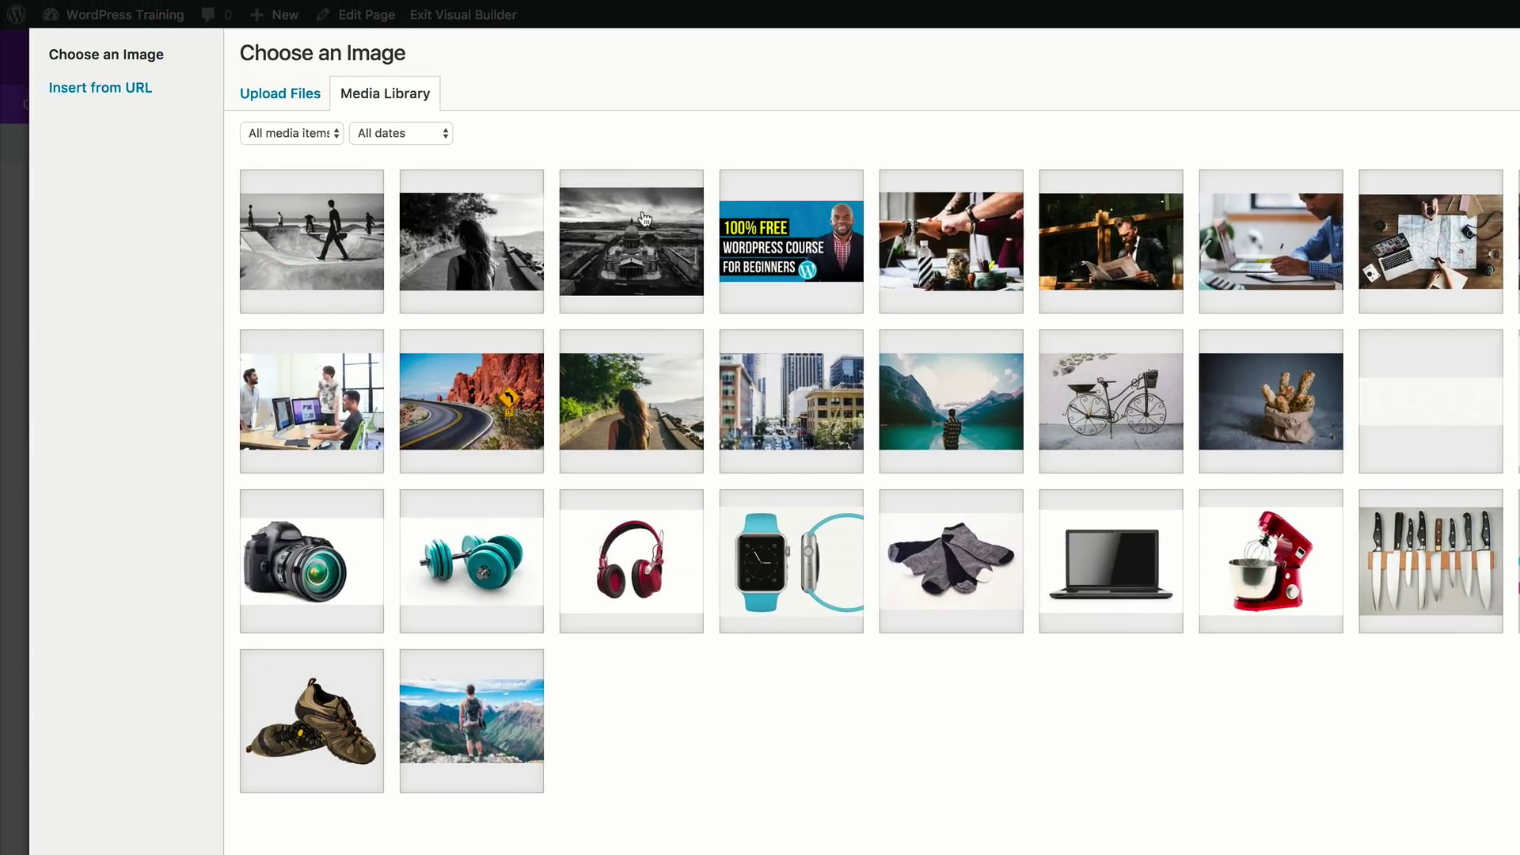
click(641, 241)
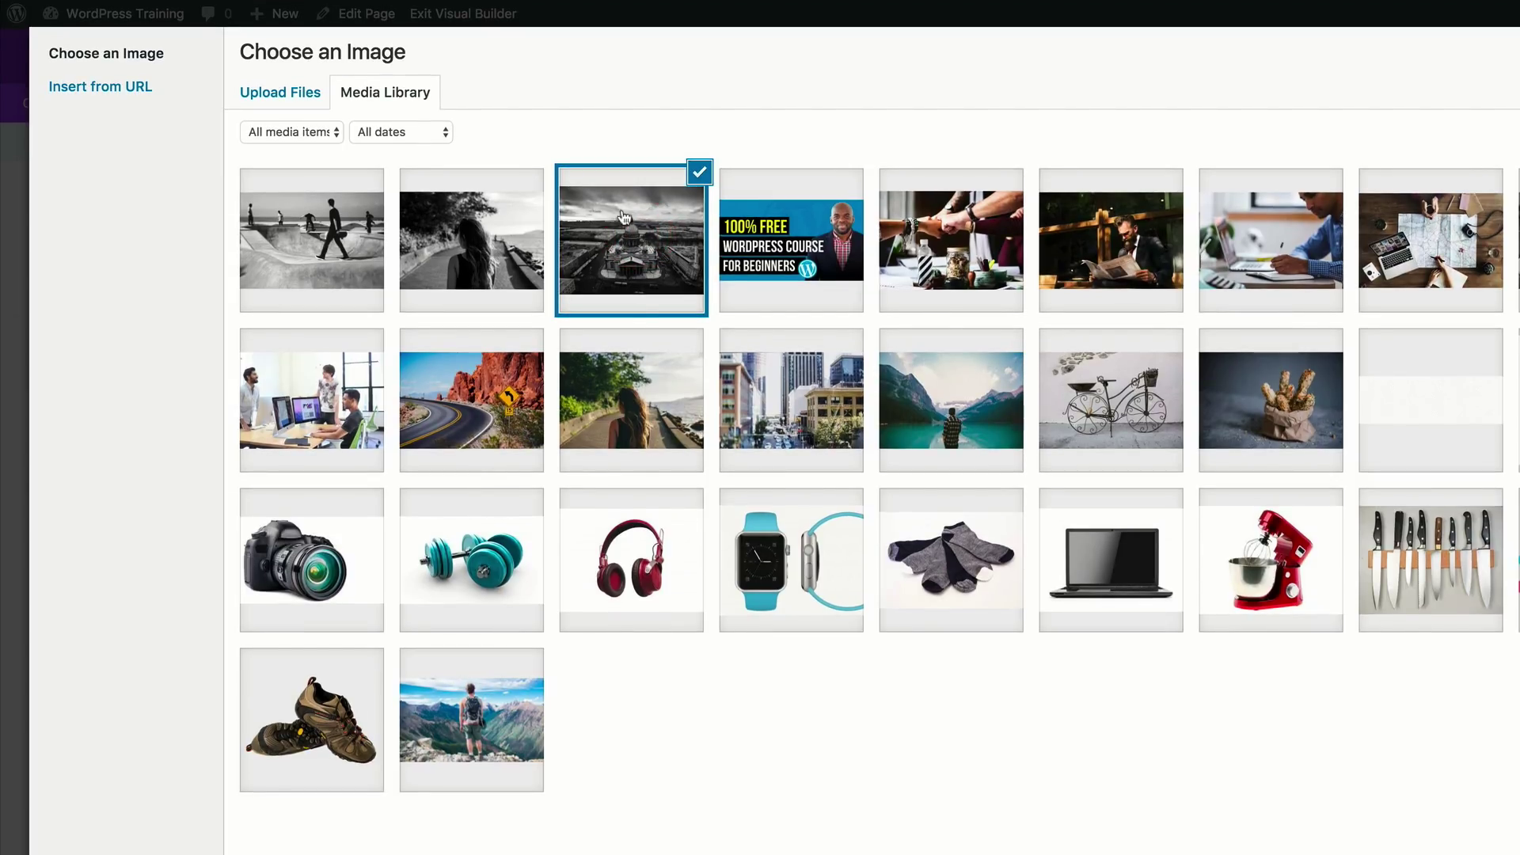
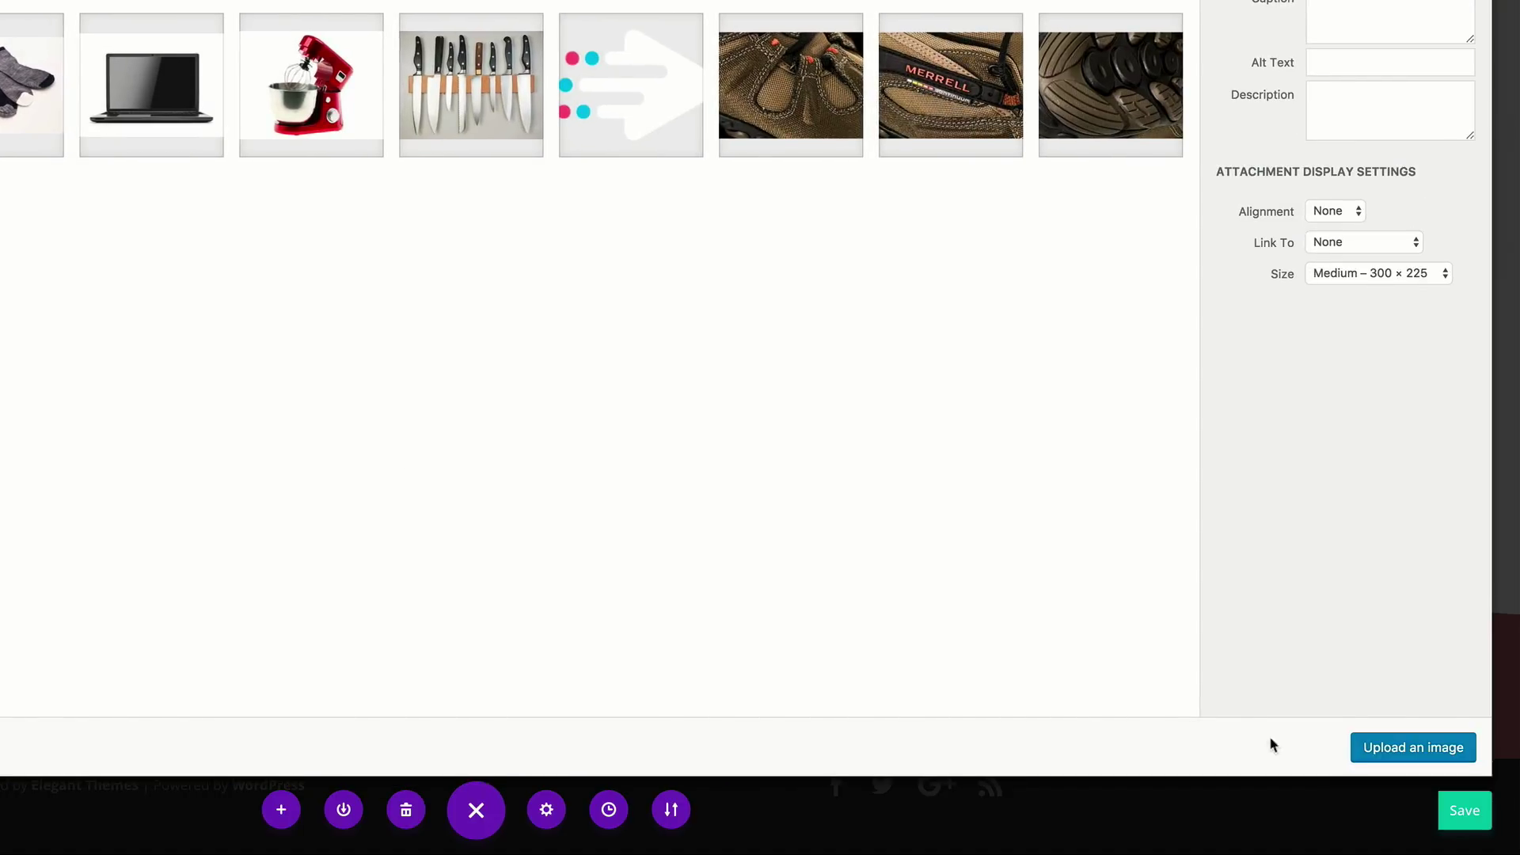
click(1372, 752)
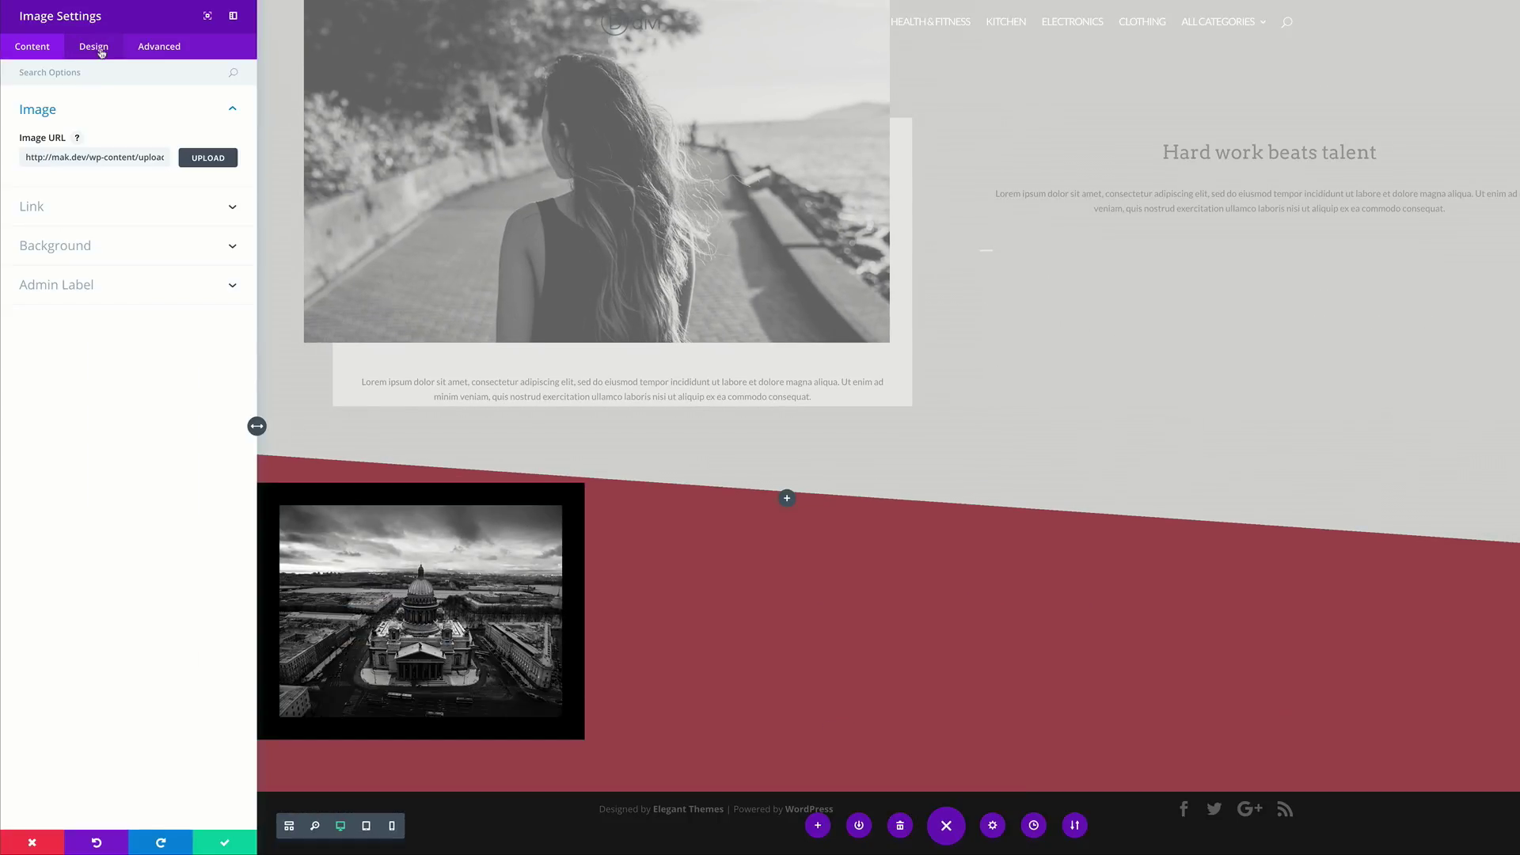
Set the image module's custom margin to -150px top and -80px right, and save the module.
click(100, 49)
click(49, 230)
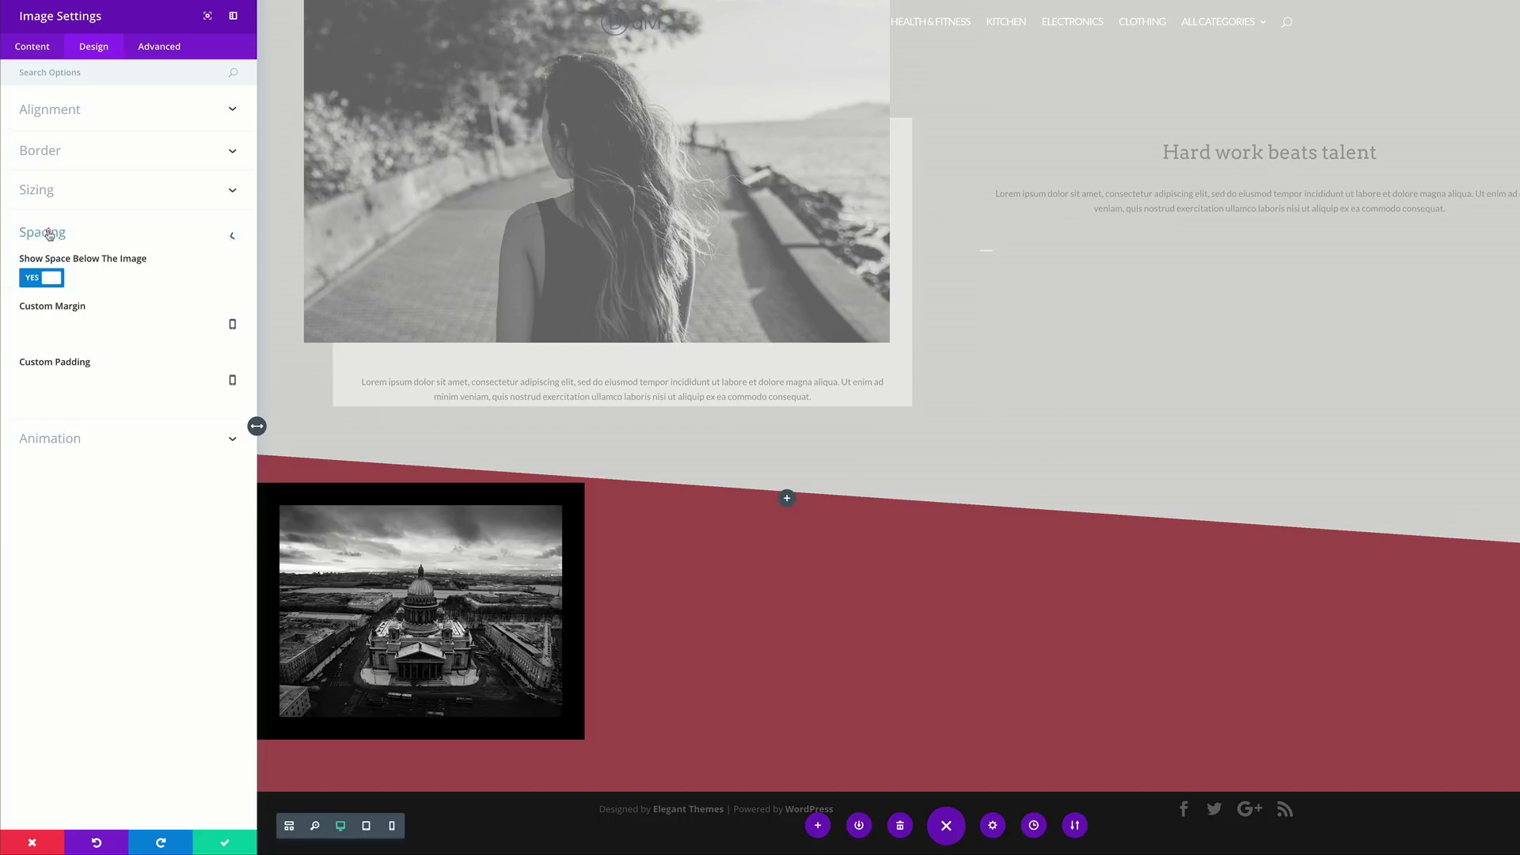
click(48, 327)
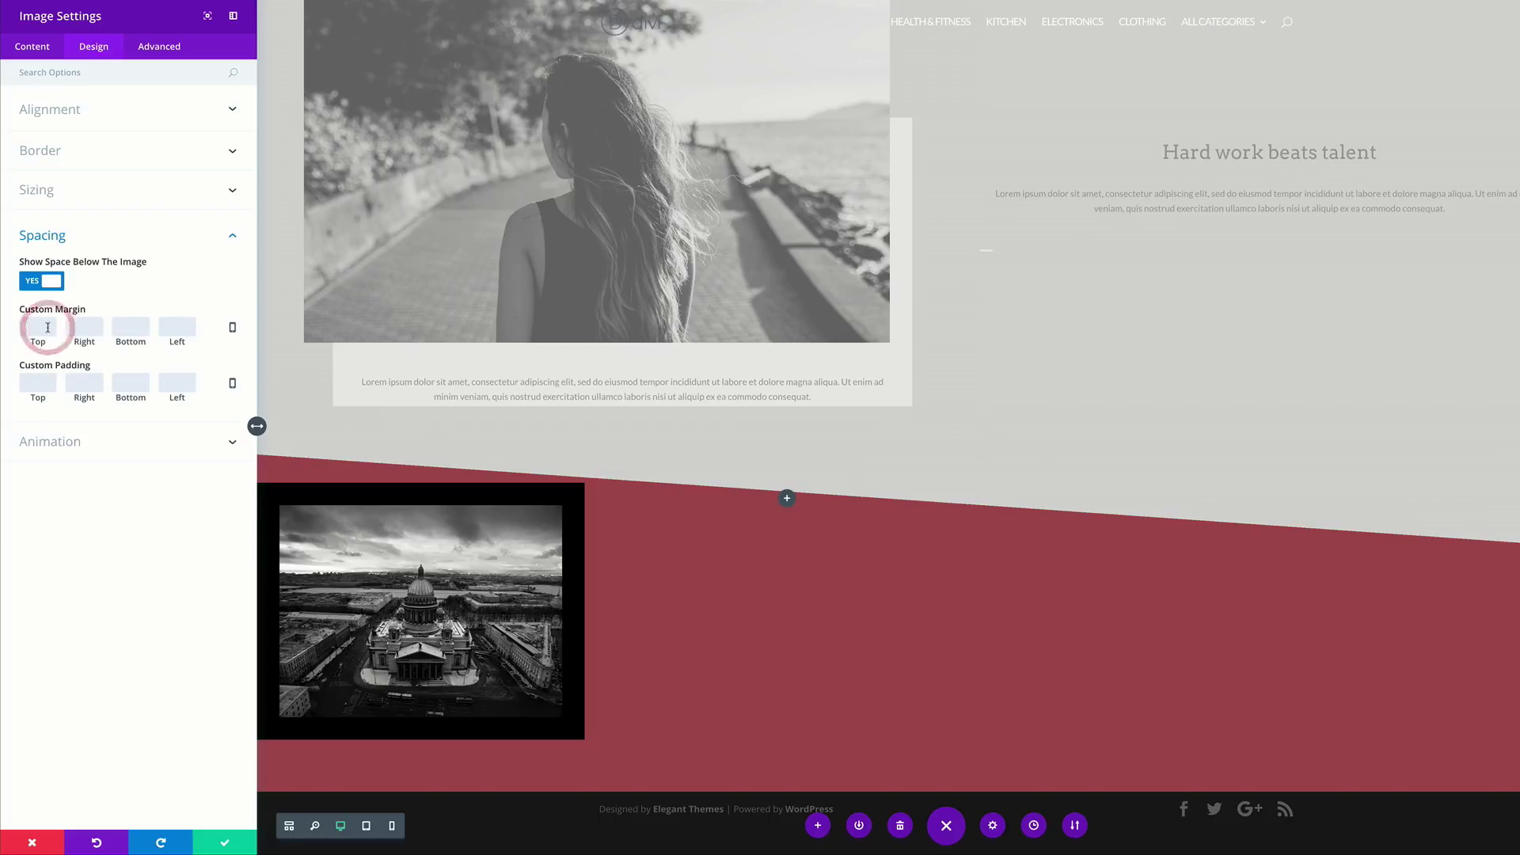
text(-150p)
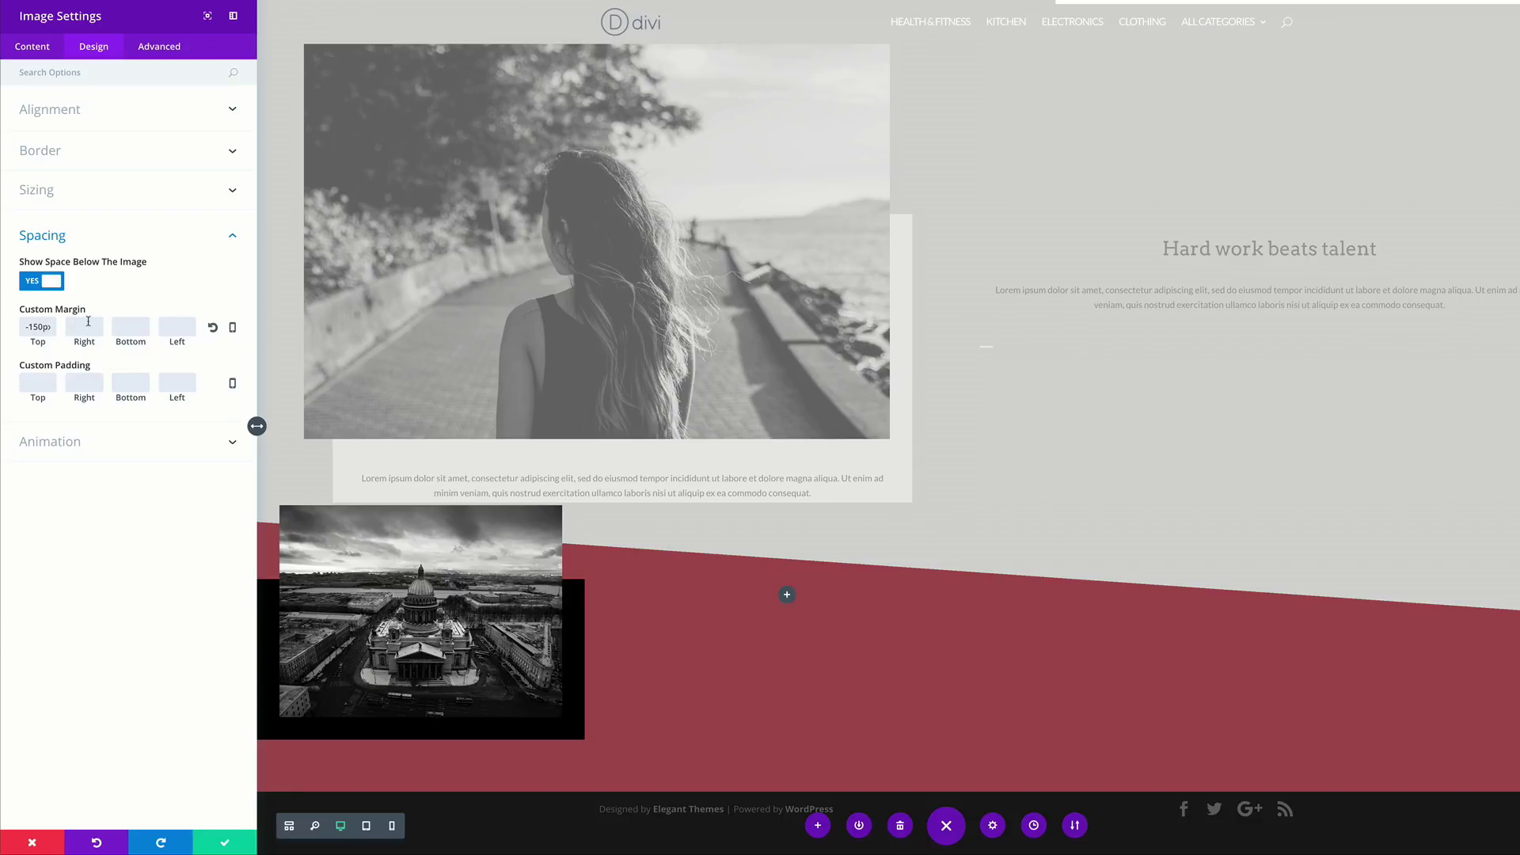
text(-80)
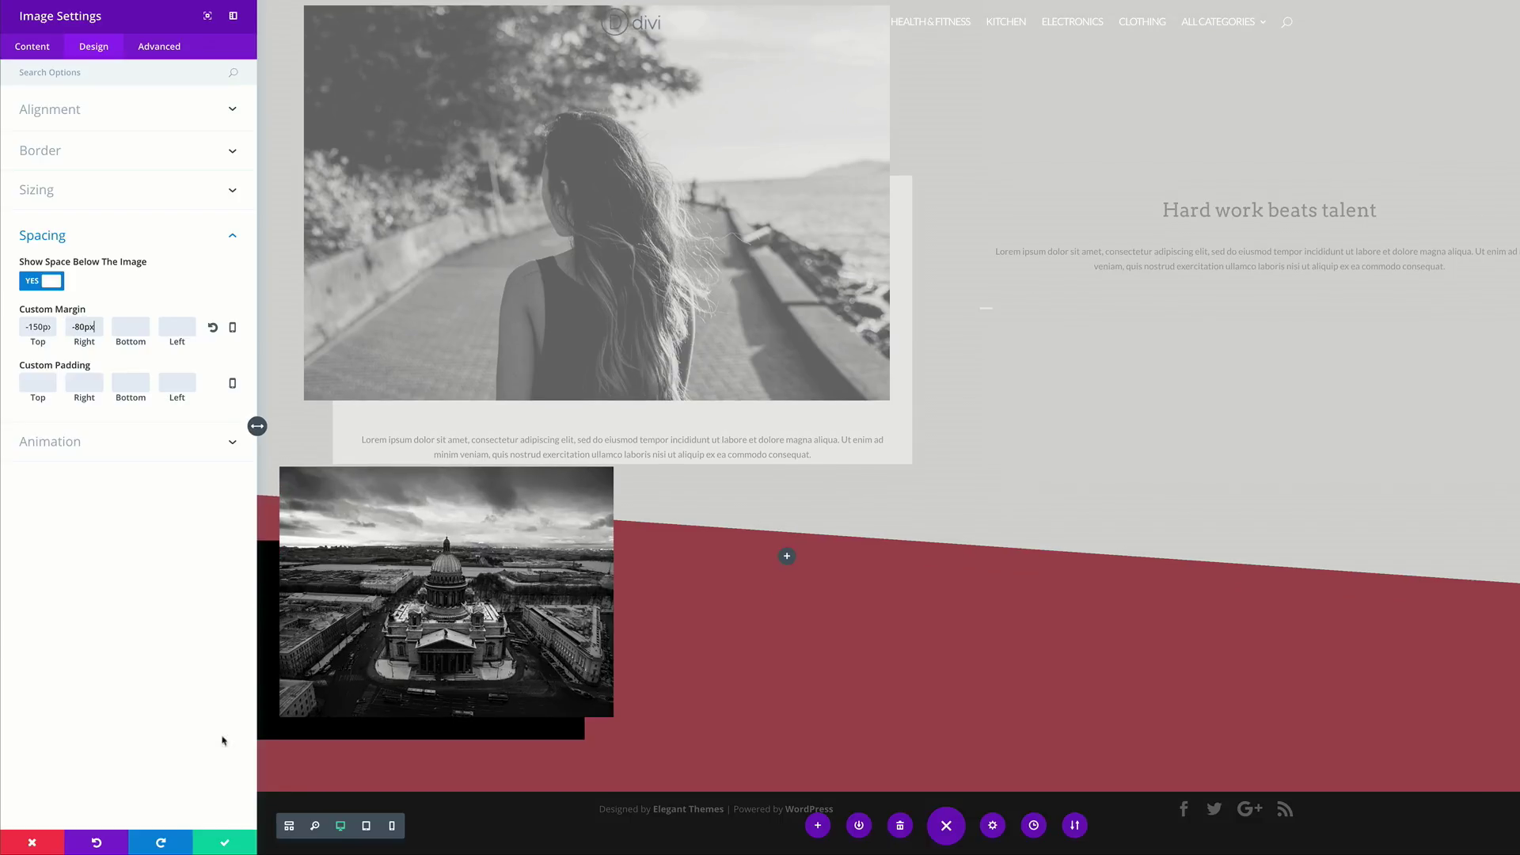
click(224, 844)
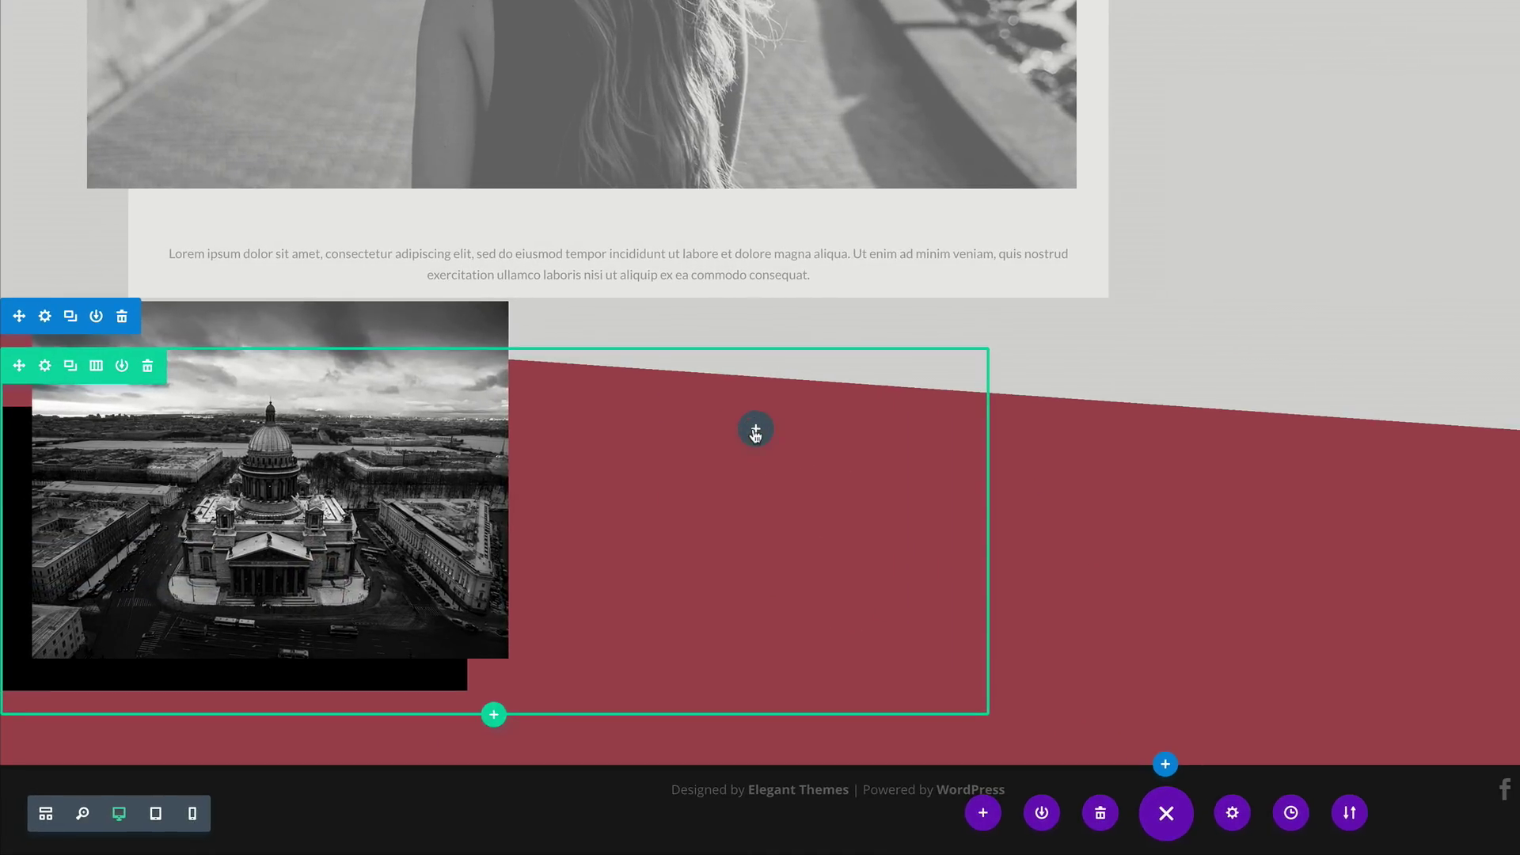
Search for and insert a Divider module in the second column, with Show Divider set to Yes.
click(756, 430)
click(705, 183)
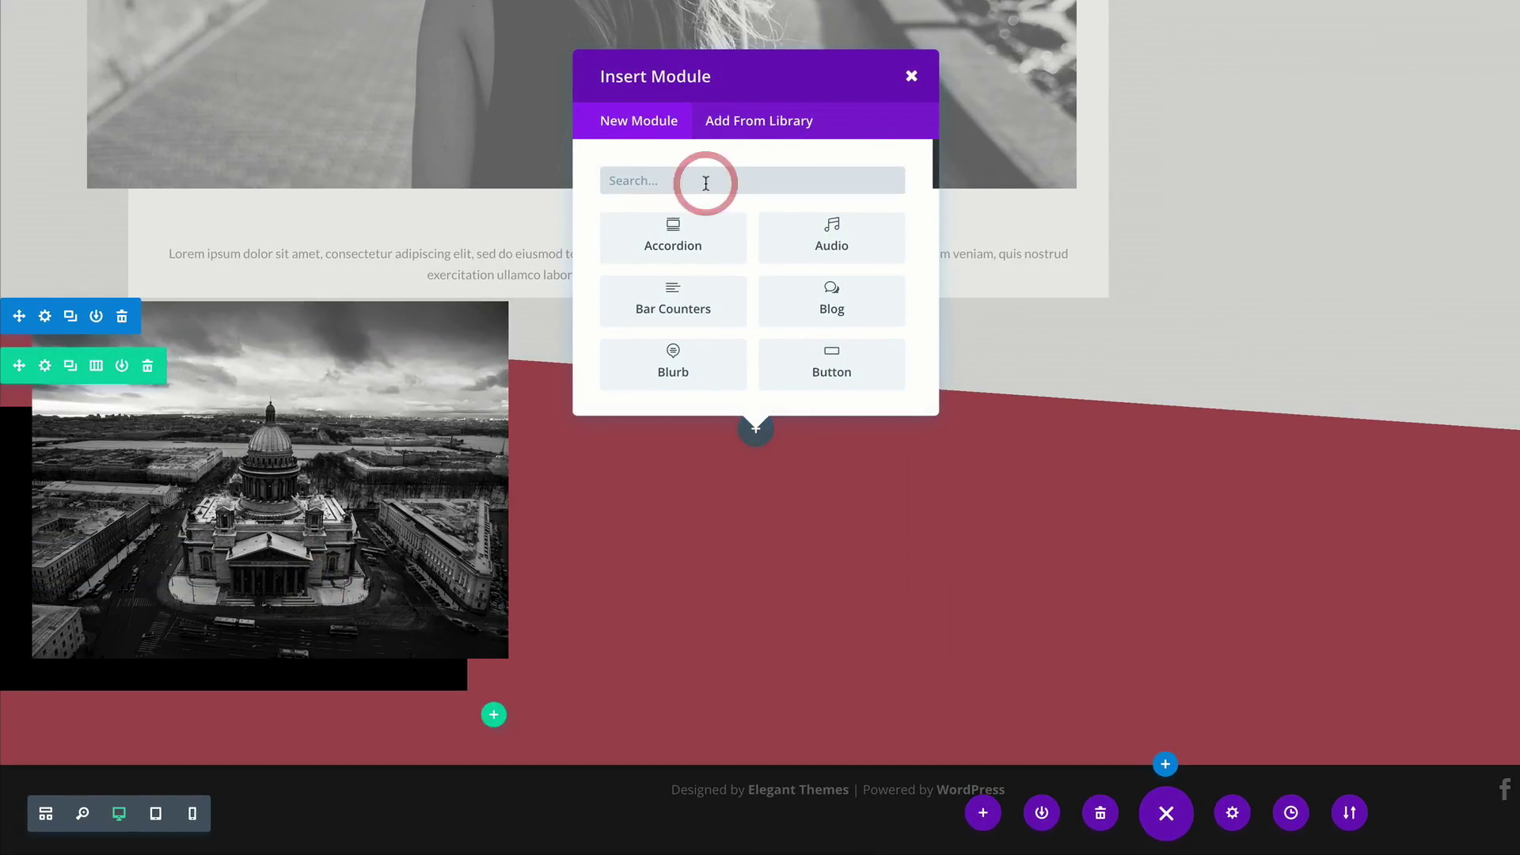
text(div)
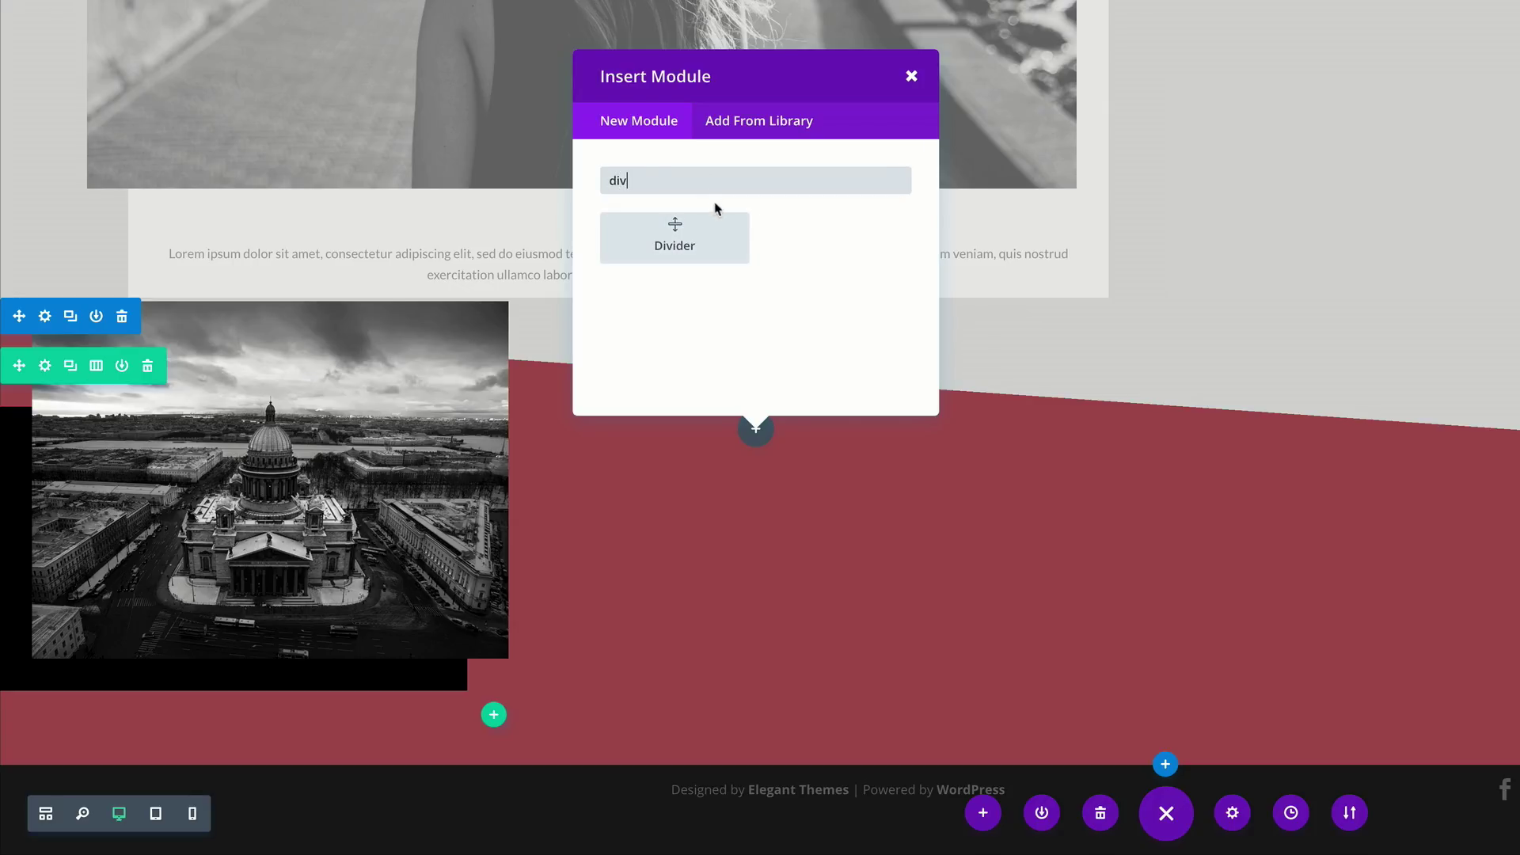
click(674, 238)
click(51, 161)
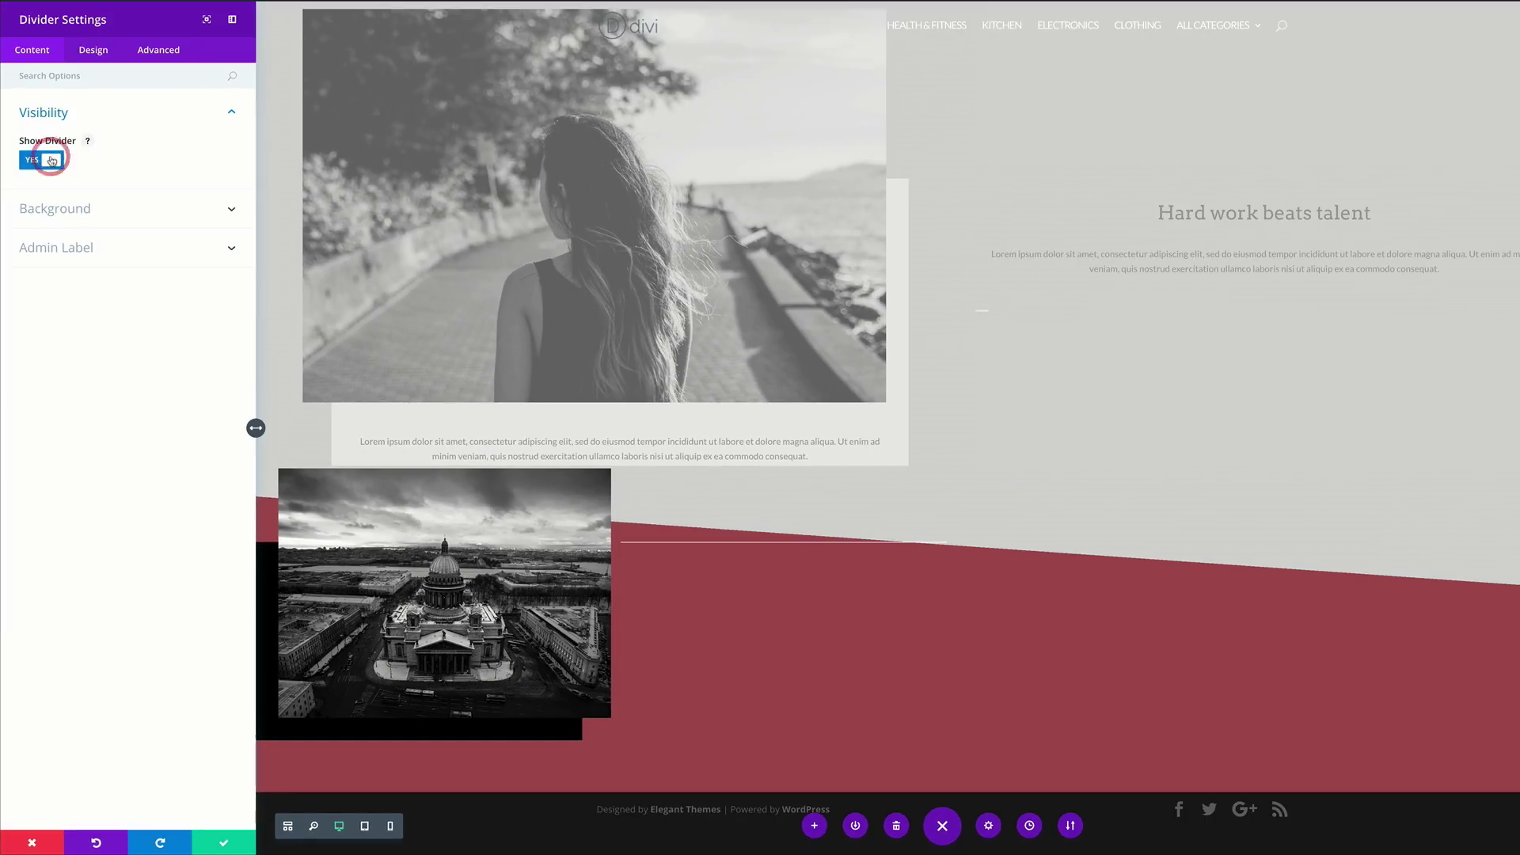
Set the divider's custom top margin to 200px.
click(95, 52)
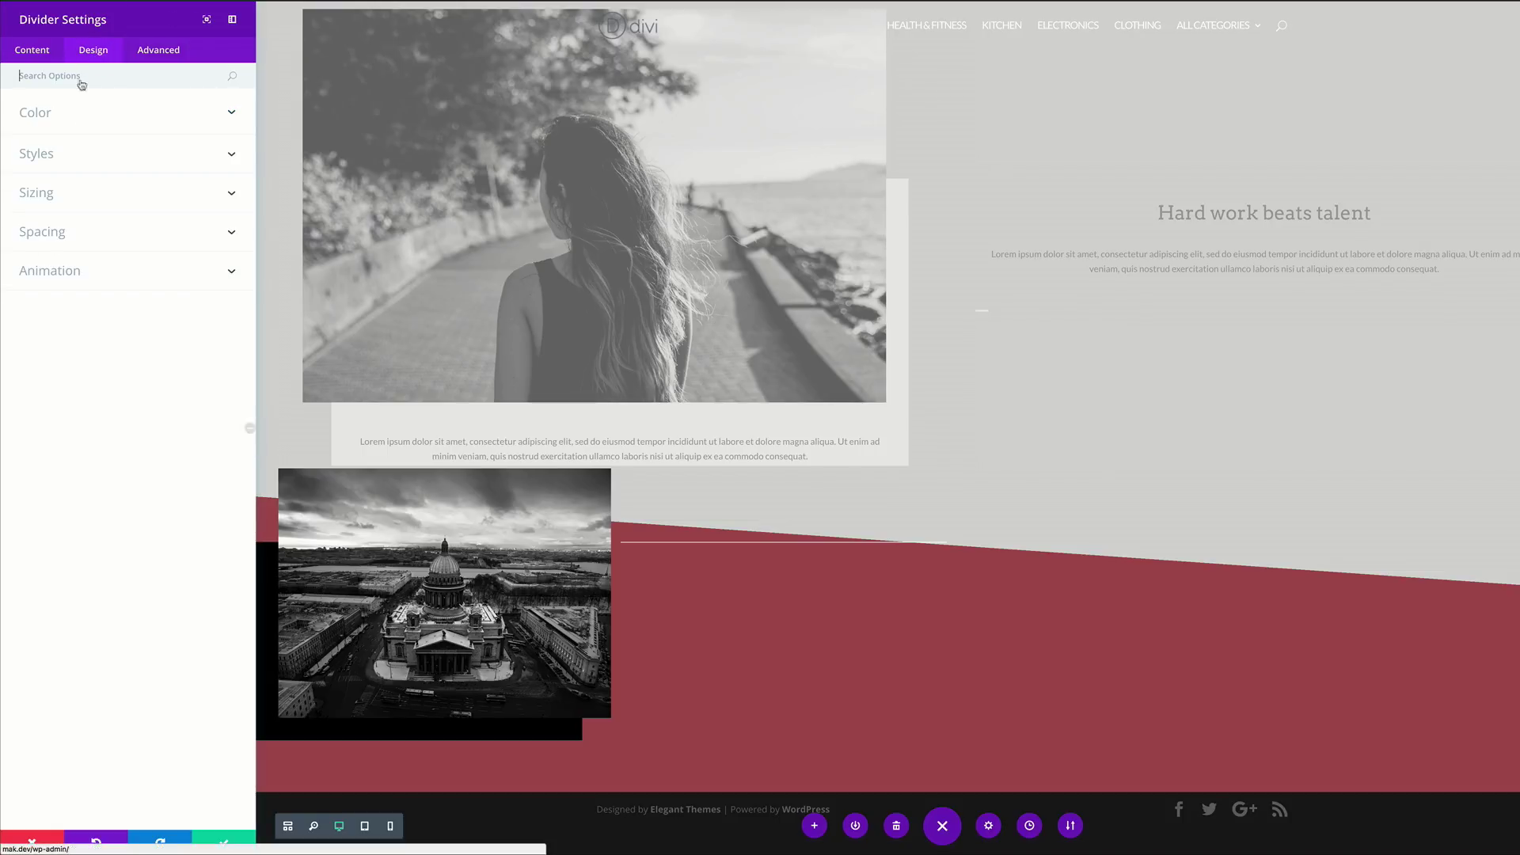
click(54, 231)
click(45, 283)
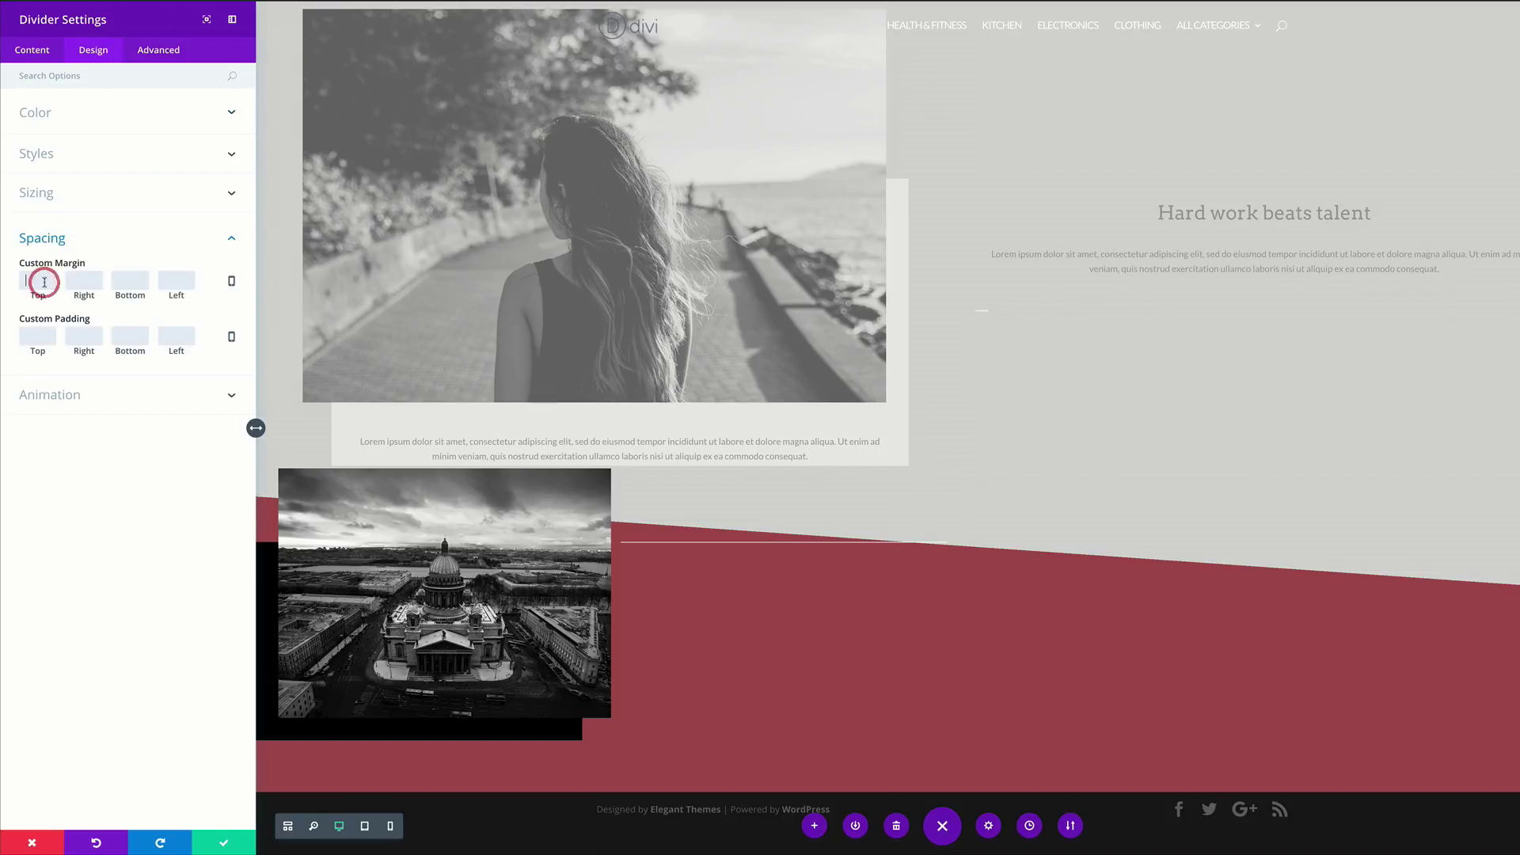
text(200)
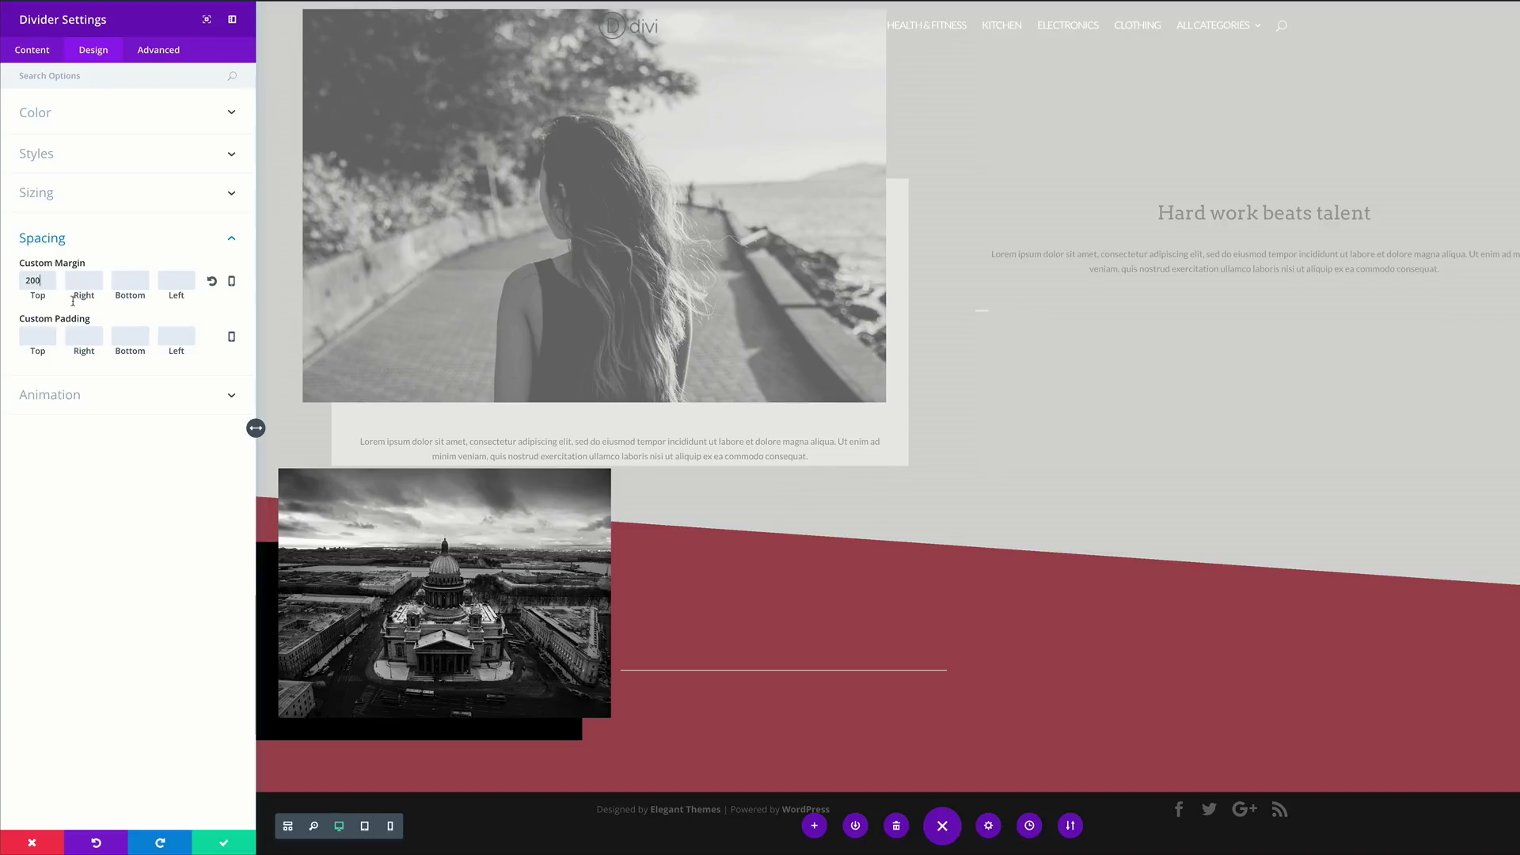
Color the divider black and save its settings.
click(51, 116)
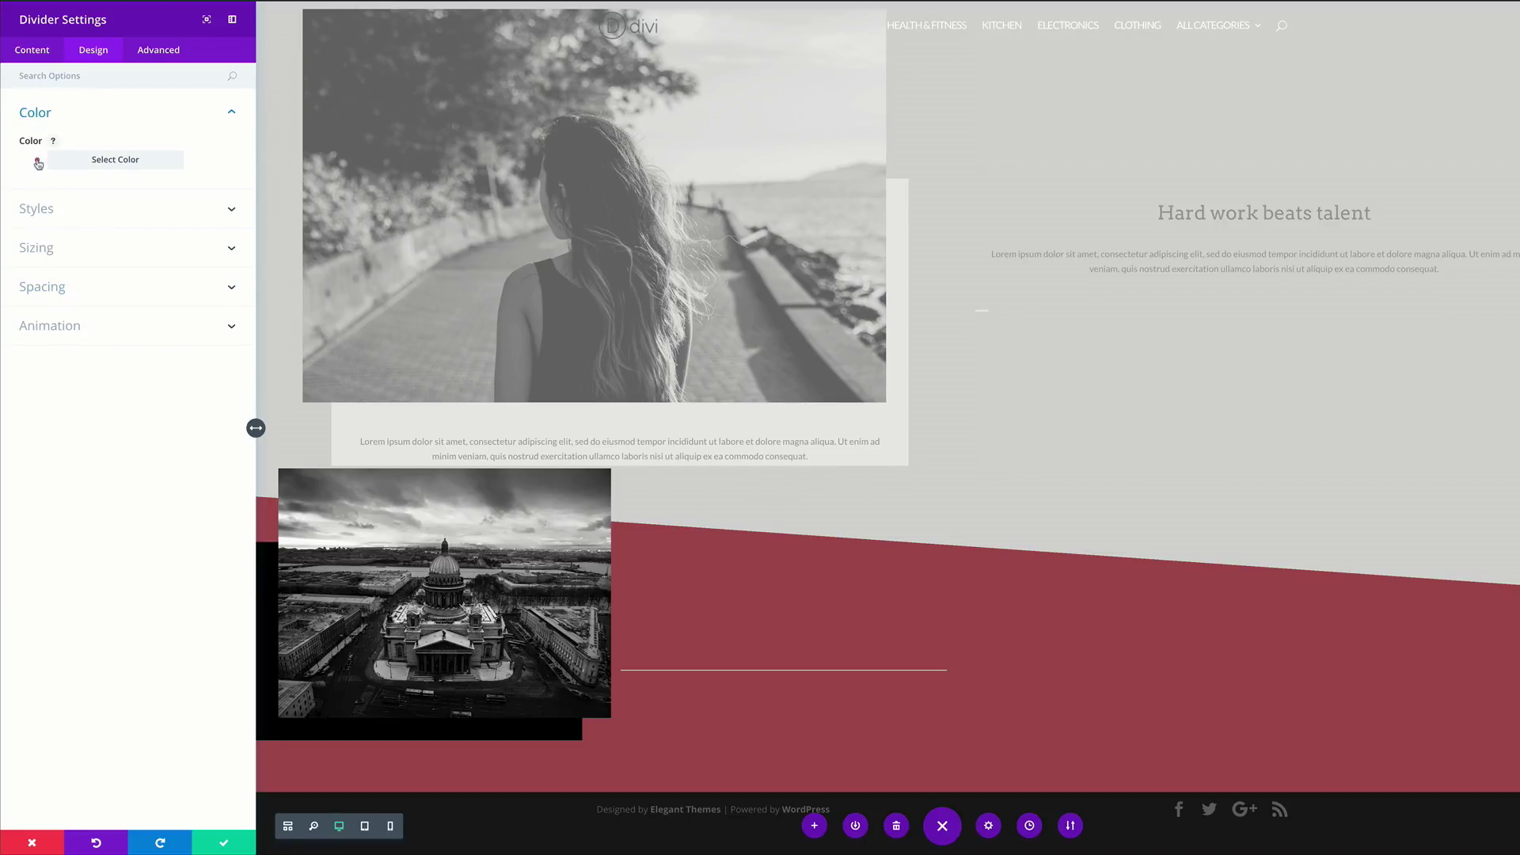
click(45, 163)
click(122, 302)
click(223, 843)
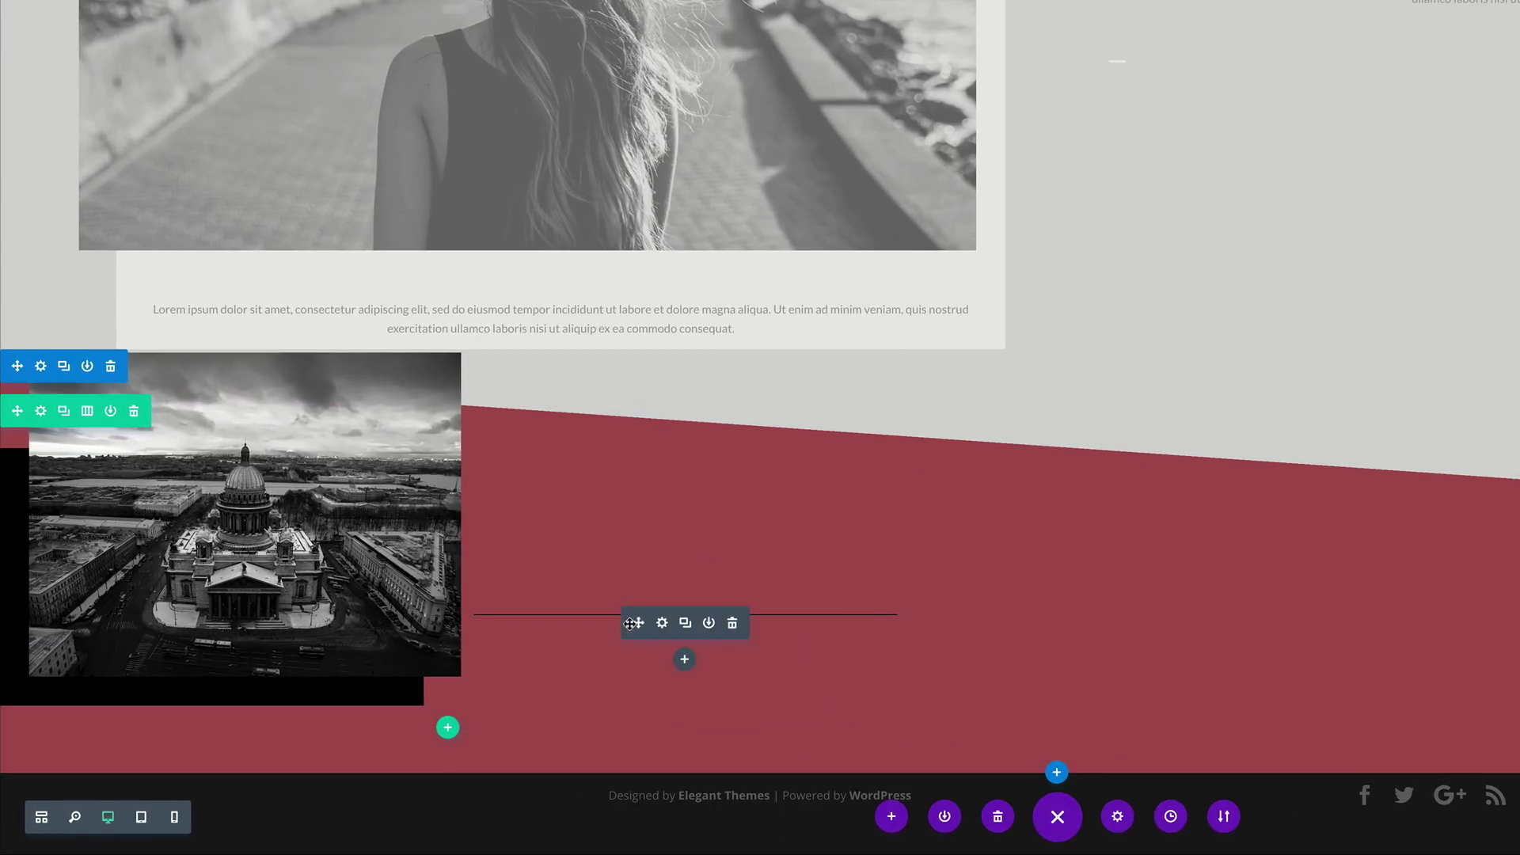
Insert a Text module below the divider with the content "Whatever I lack in talent I have in stamina".
click(685, 661)
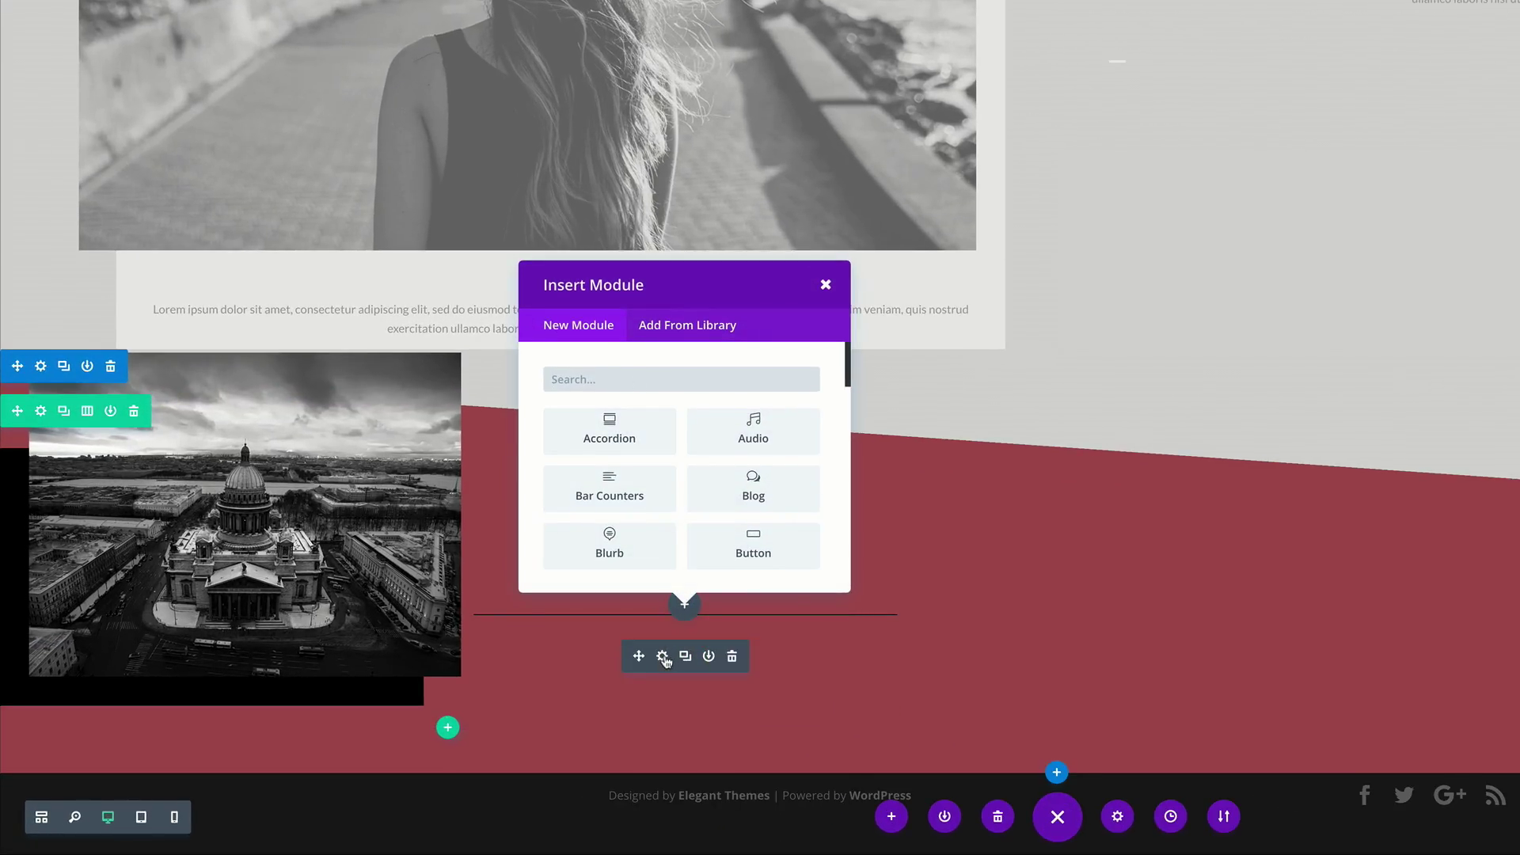
click(650, 381)
text(te)
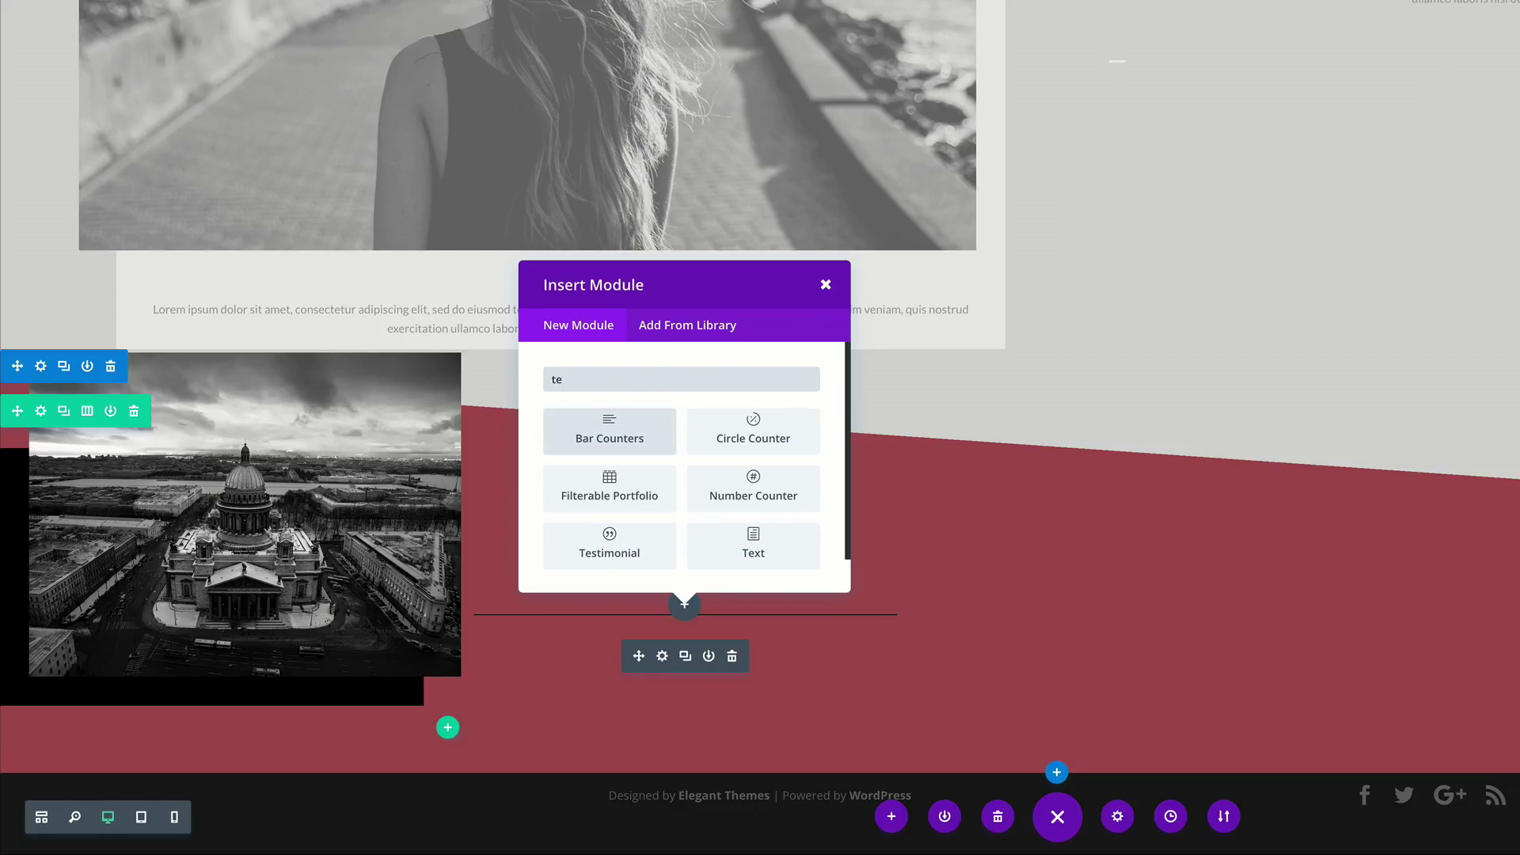
click(749, 545)
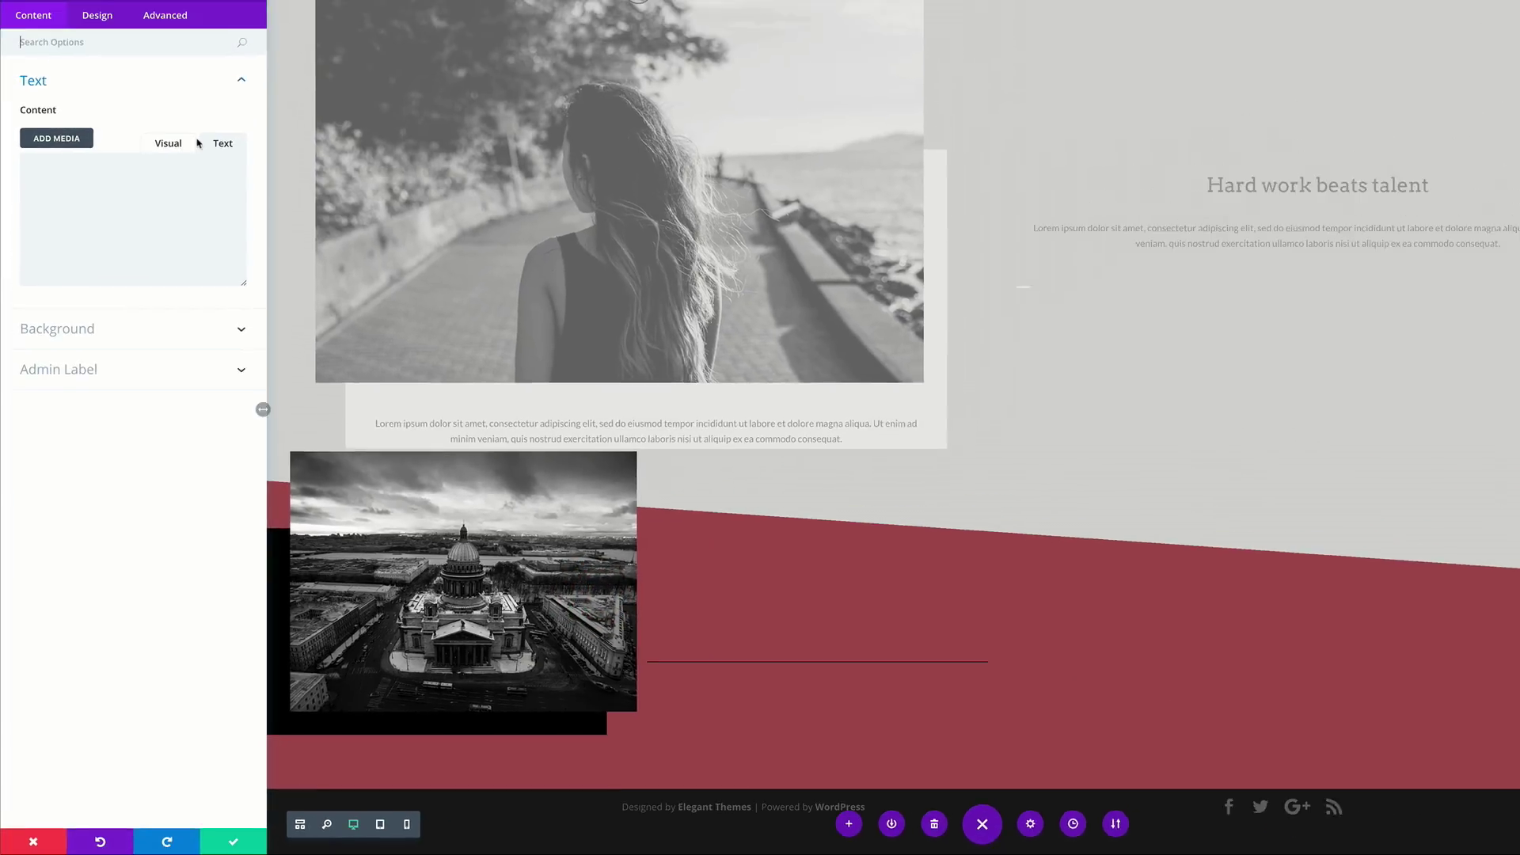
click(133, 209)
text(Whatever I lack in talent I have in stamina)
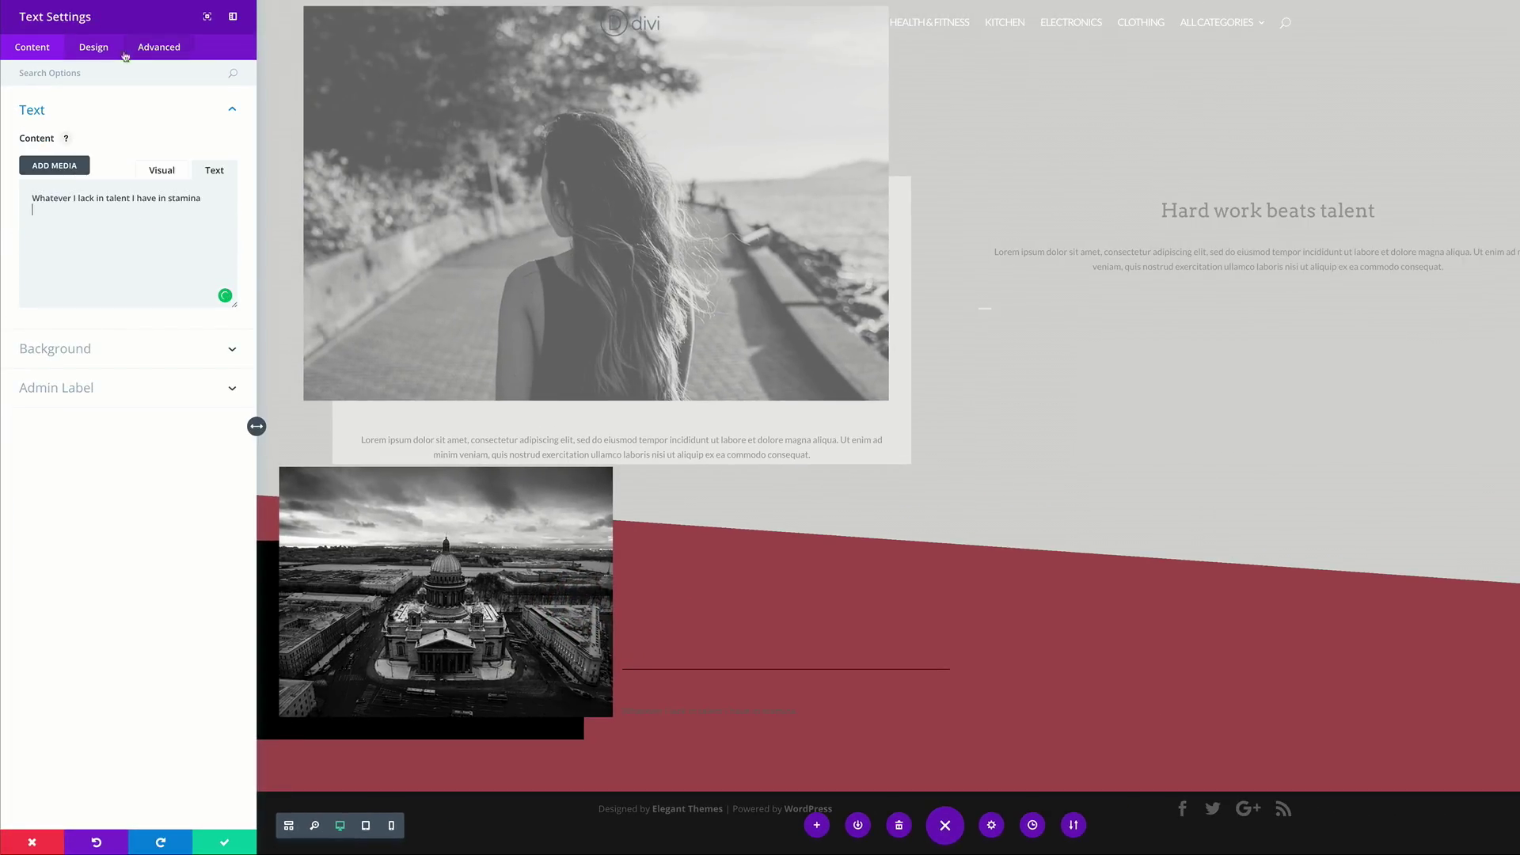
Style the quote text with the Light text color option, white (#ffffff) text and the Arvo font.
click(94, 48)
click(40, 109)
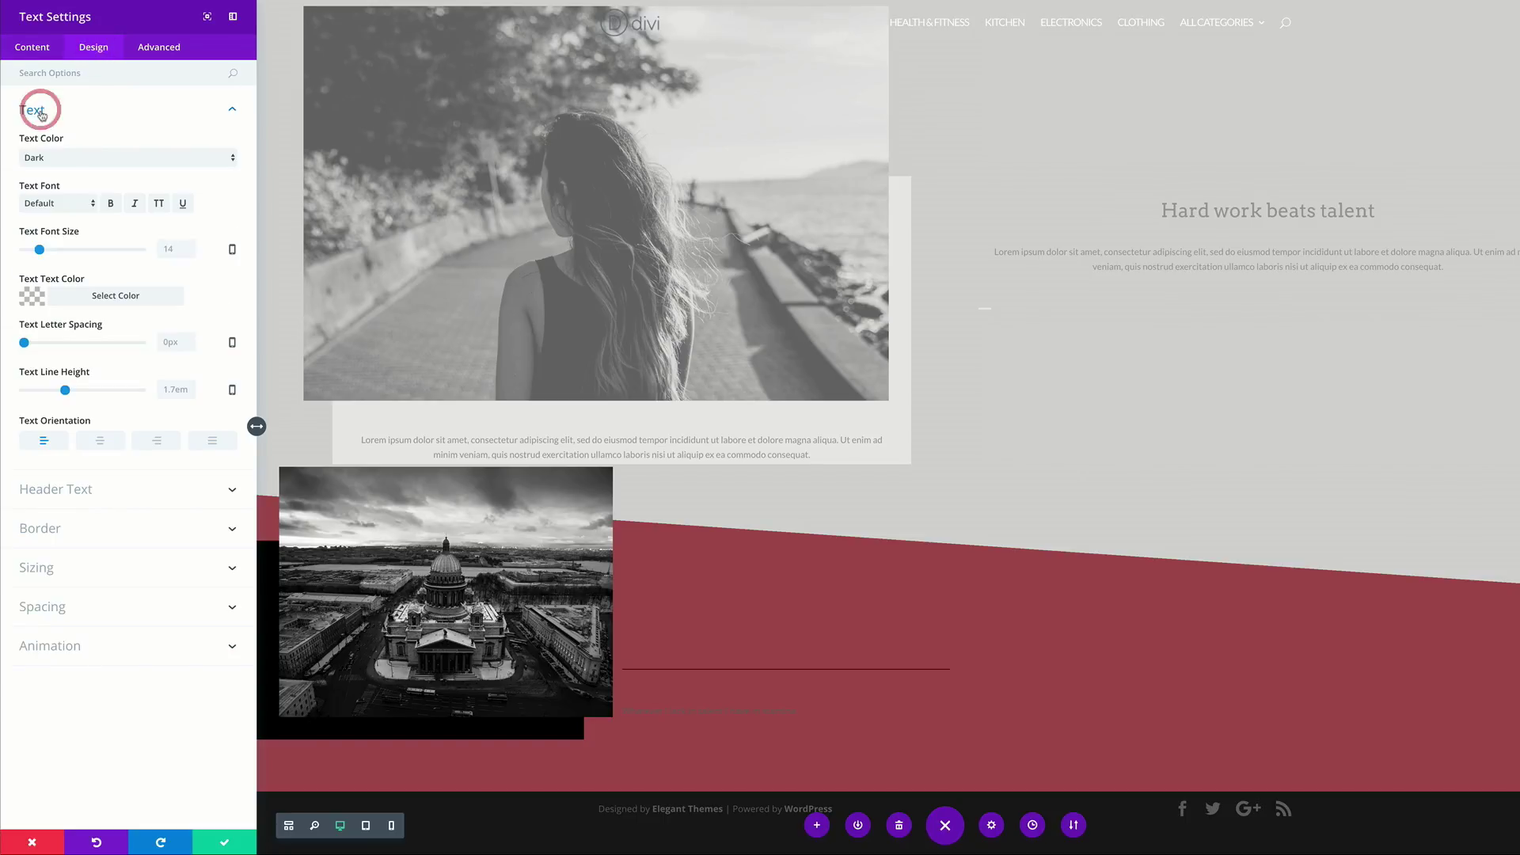
click(48, 160)
click(45, 159)
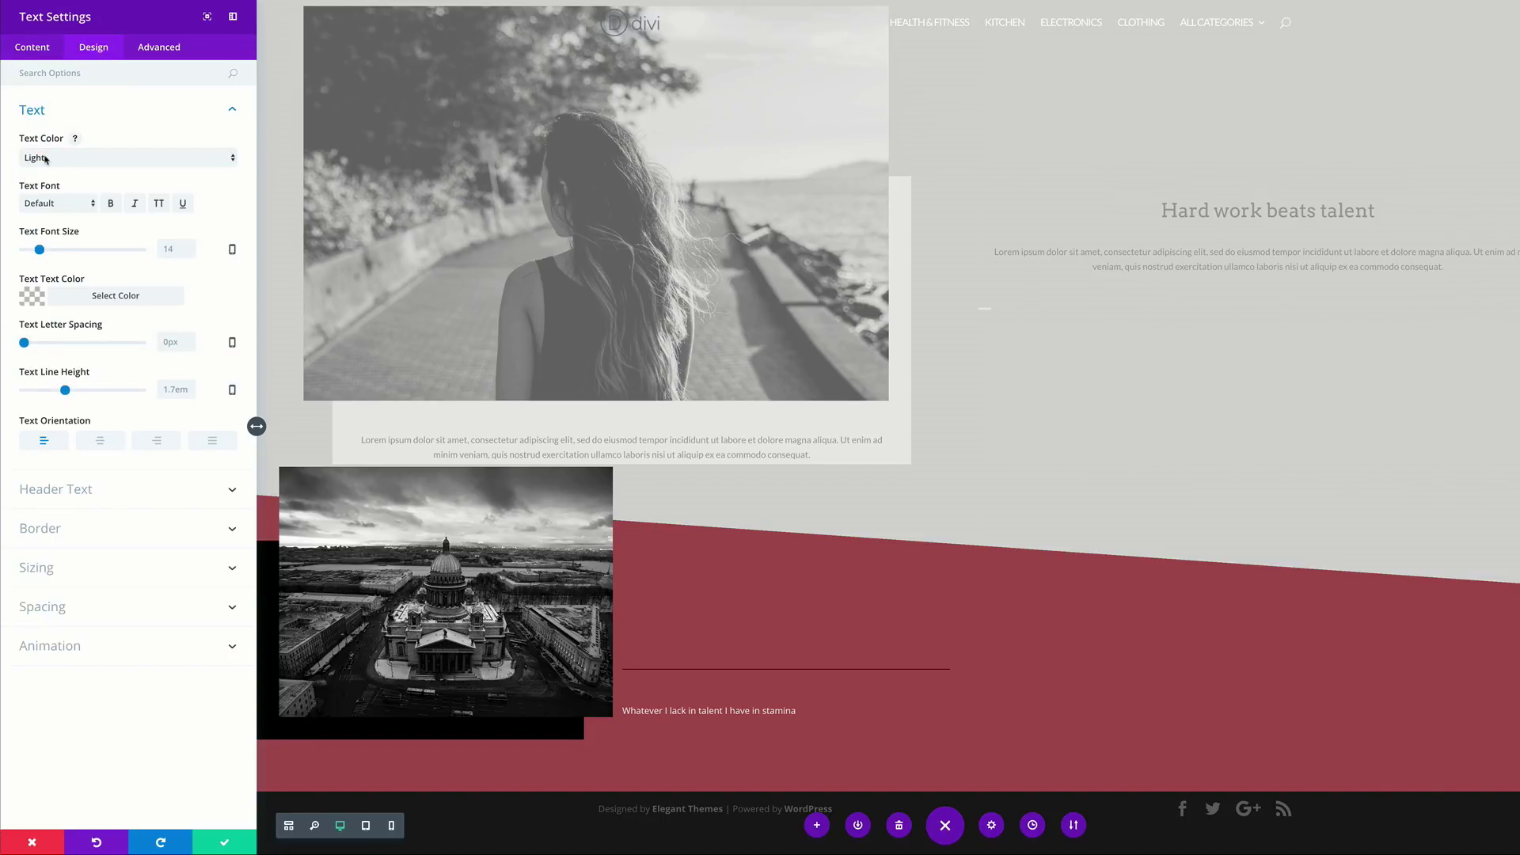
click(33, 298)
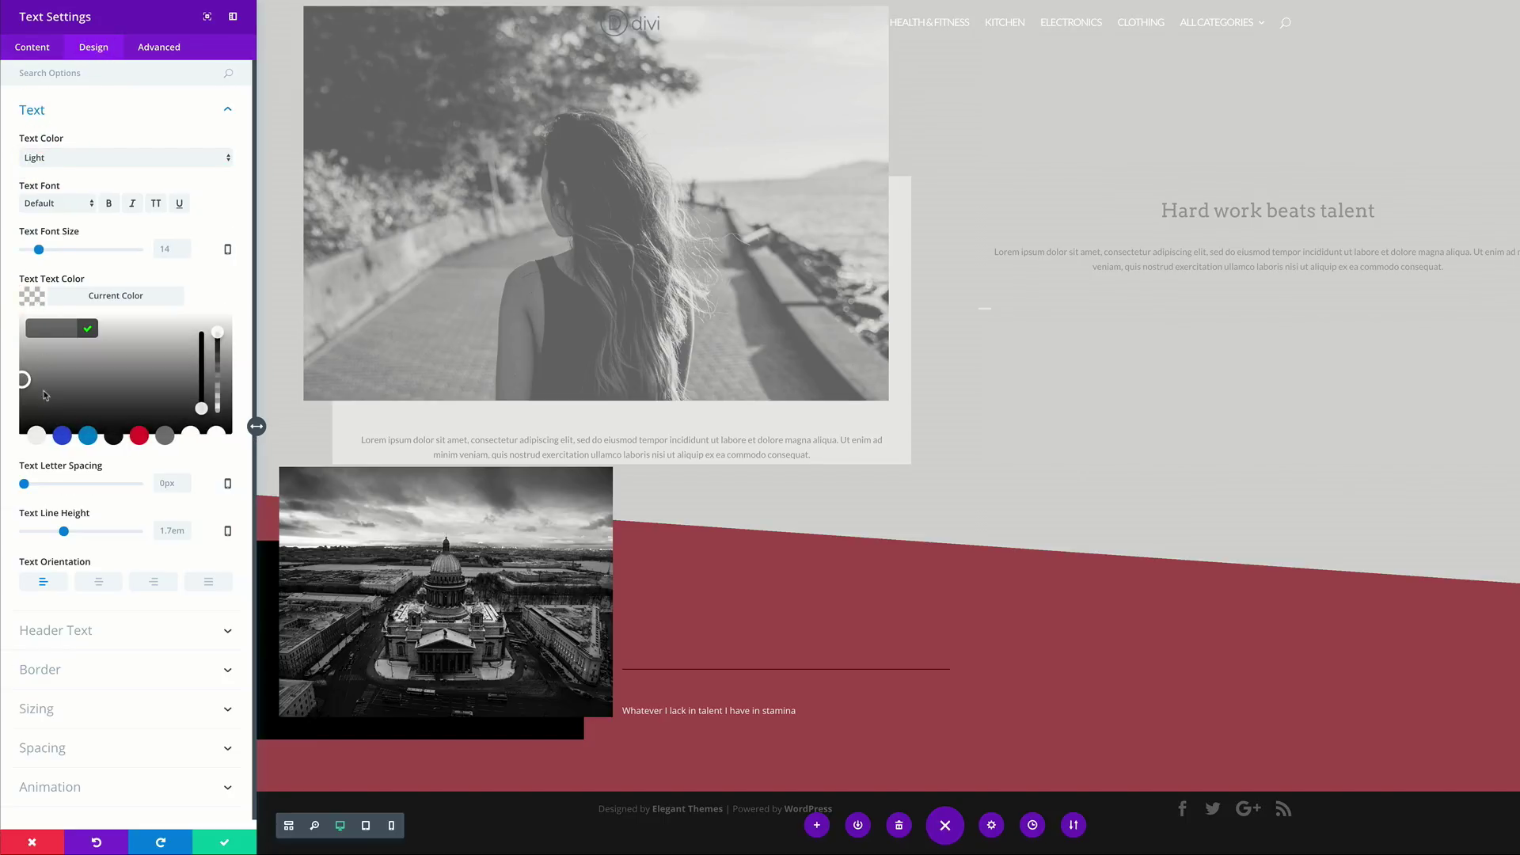
click(217, 436)
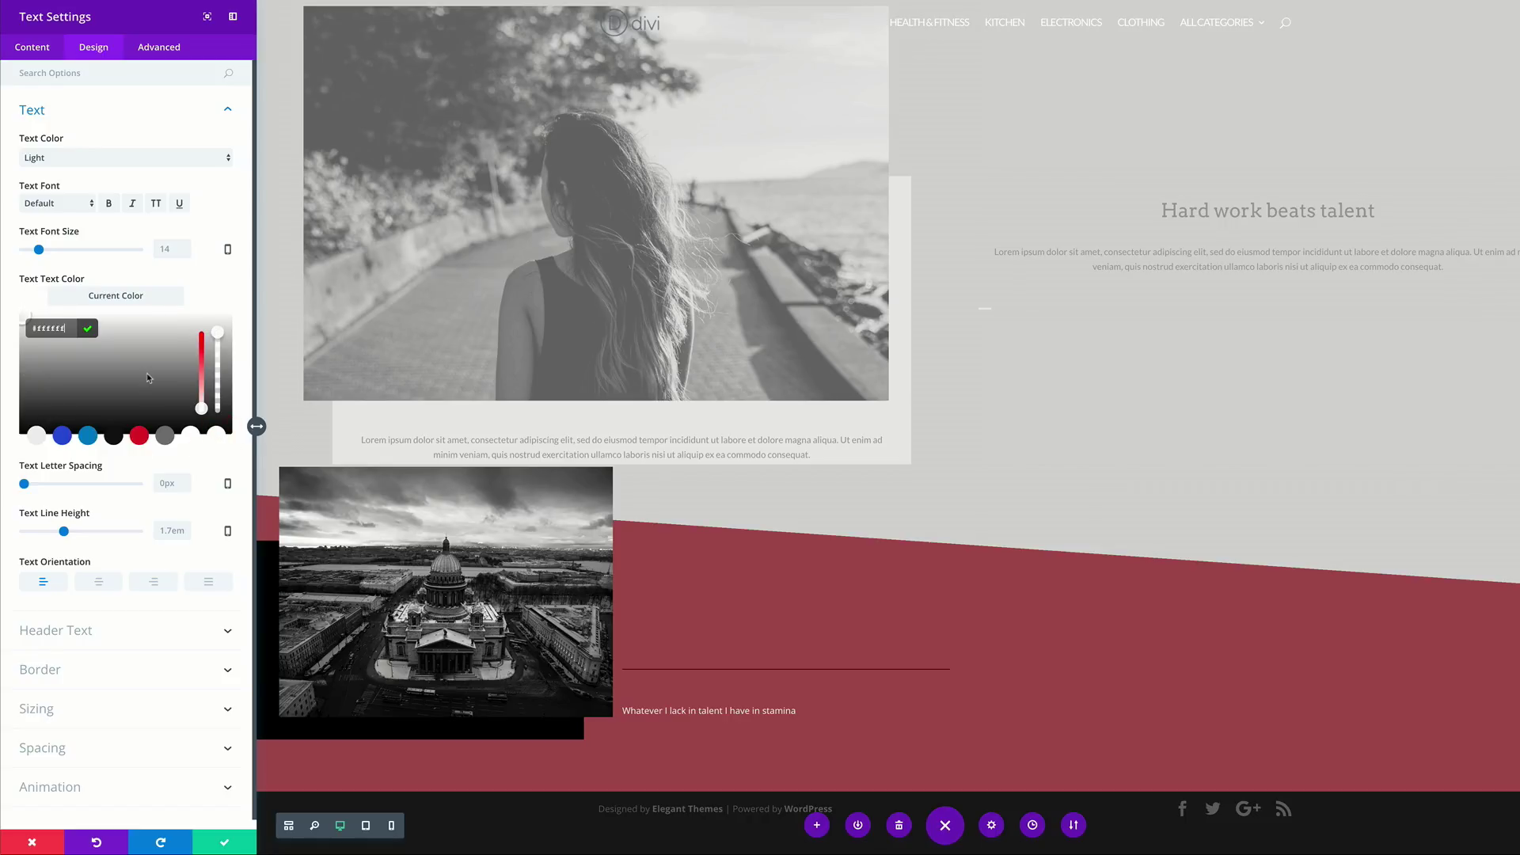
click(72, 206)
click(57, 246)
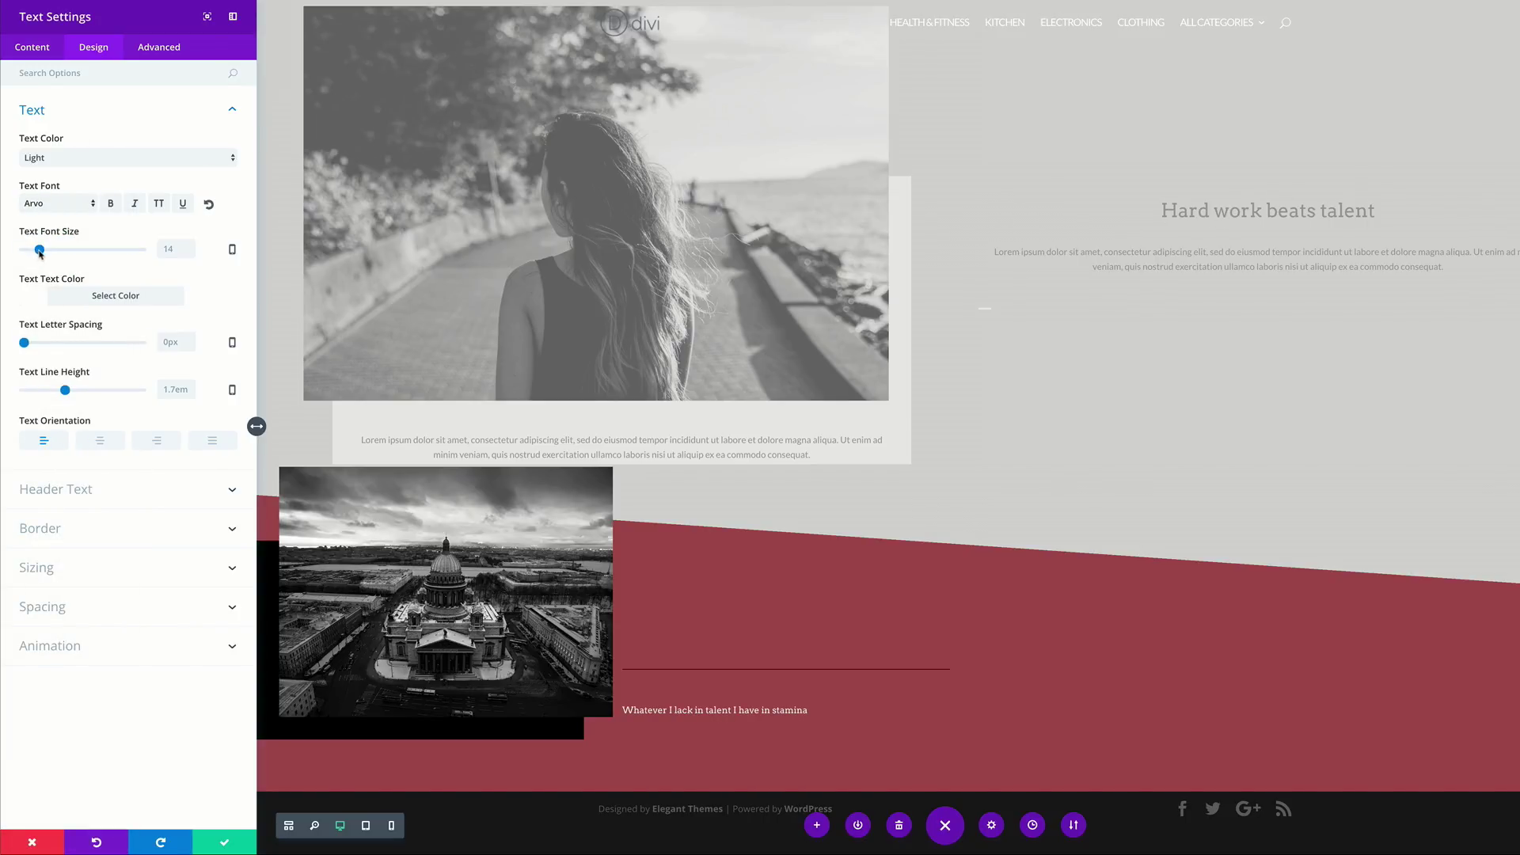
Set the quote's font size to 30px, center its text and save the module.
click(174, 250)
text(30)
click(99, 441)
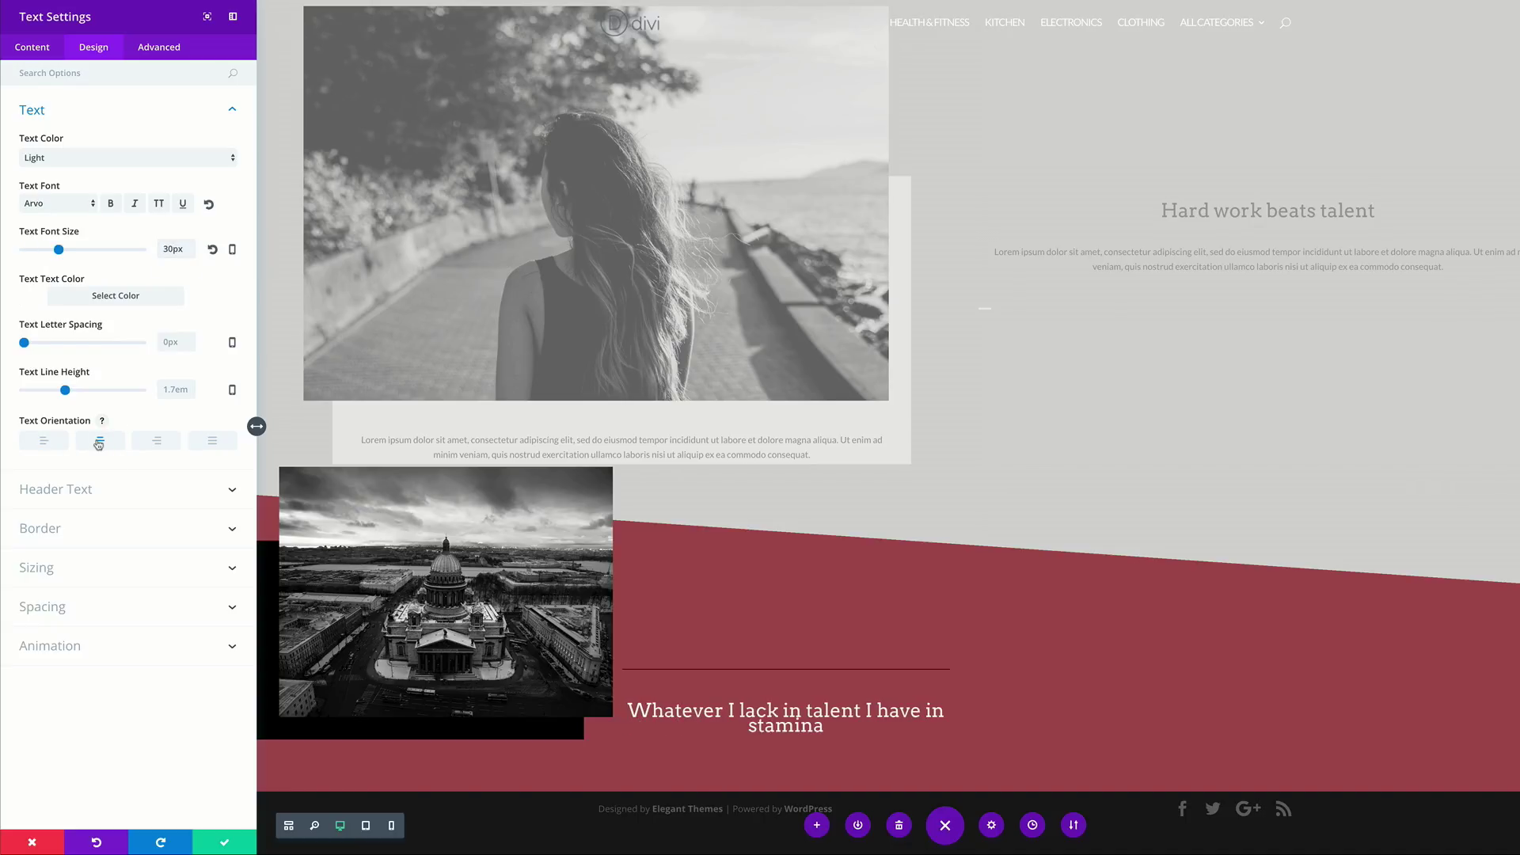
click(222, 843)
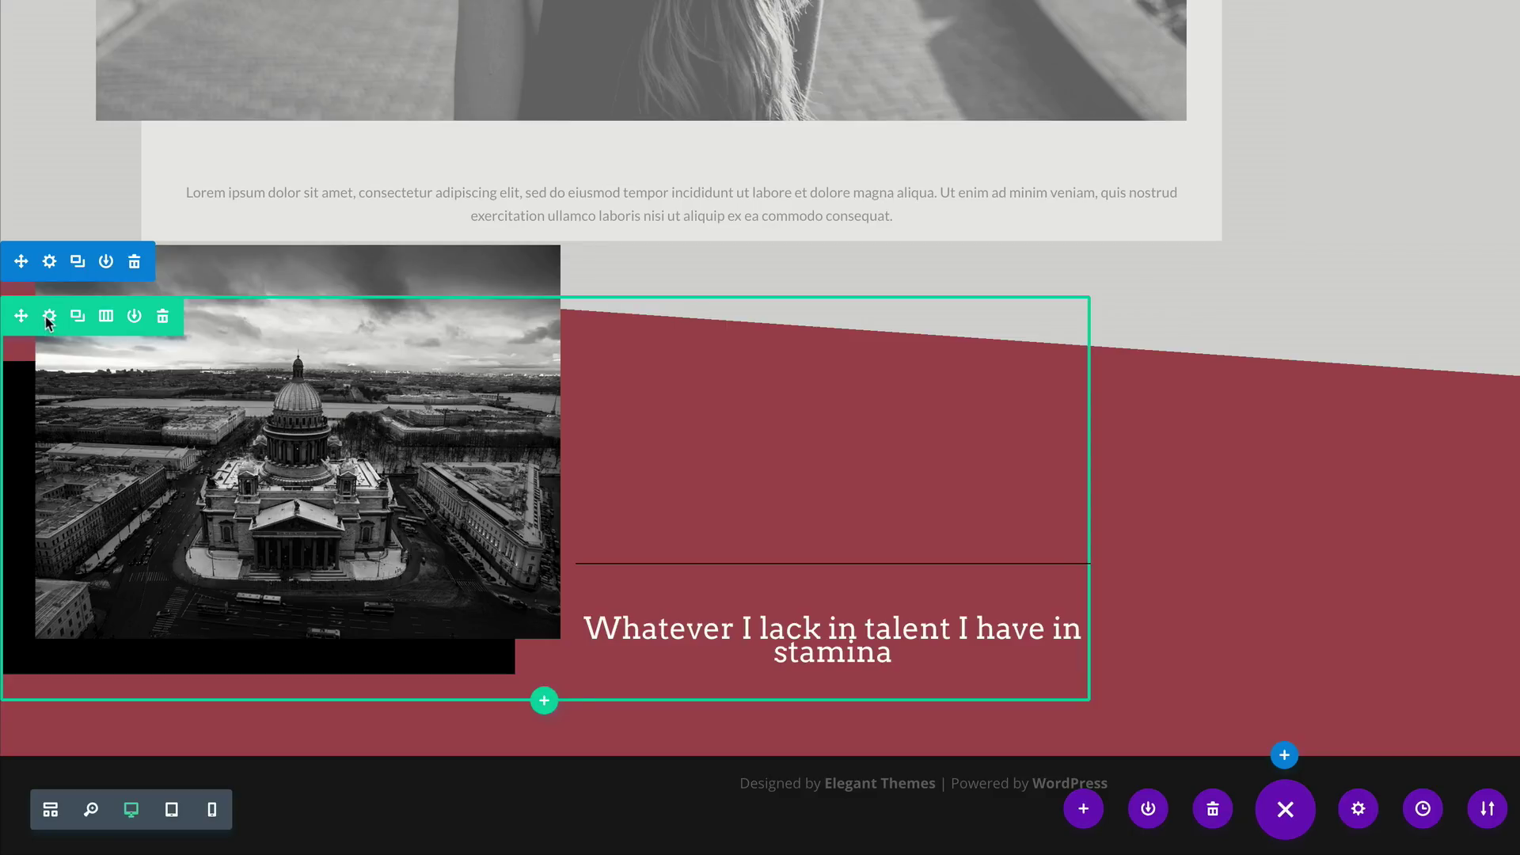
Center-align the row holding the image and quote, make it fullwidth and save the row settings.
click(49, 317)
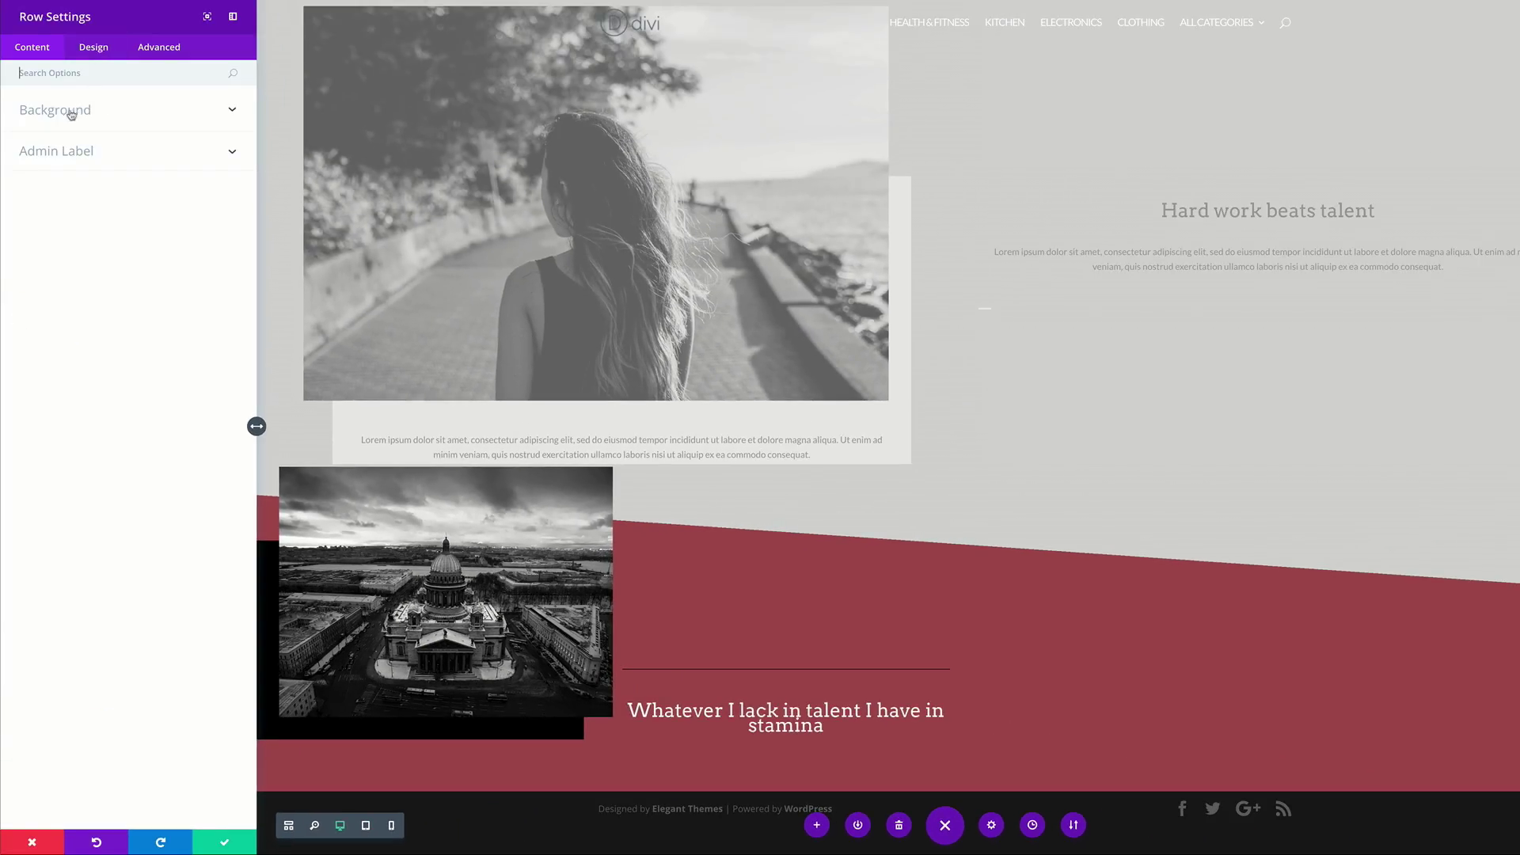
click(95, 49)
click(52, 110)
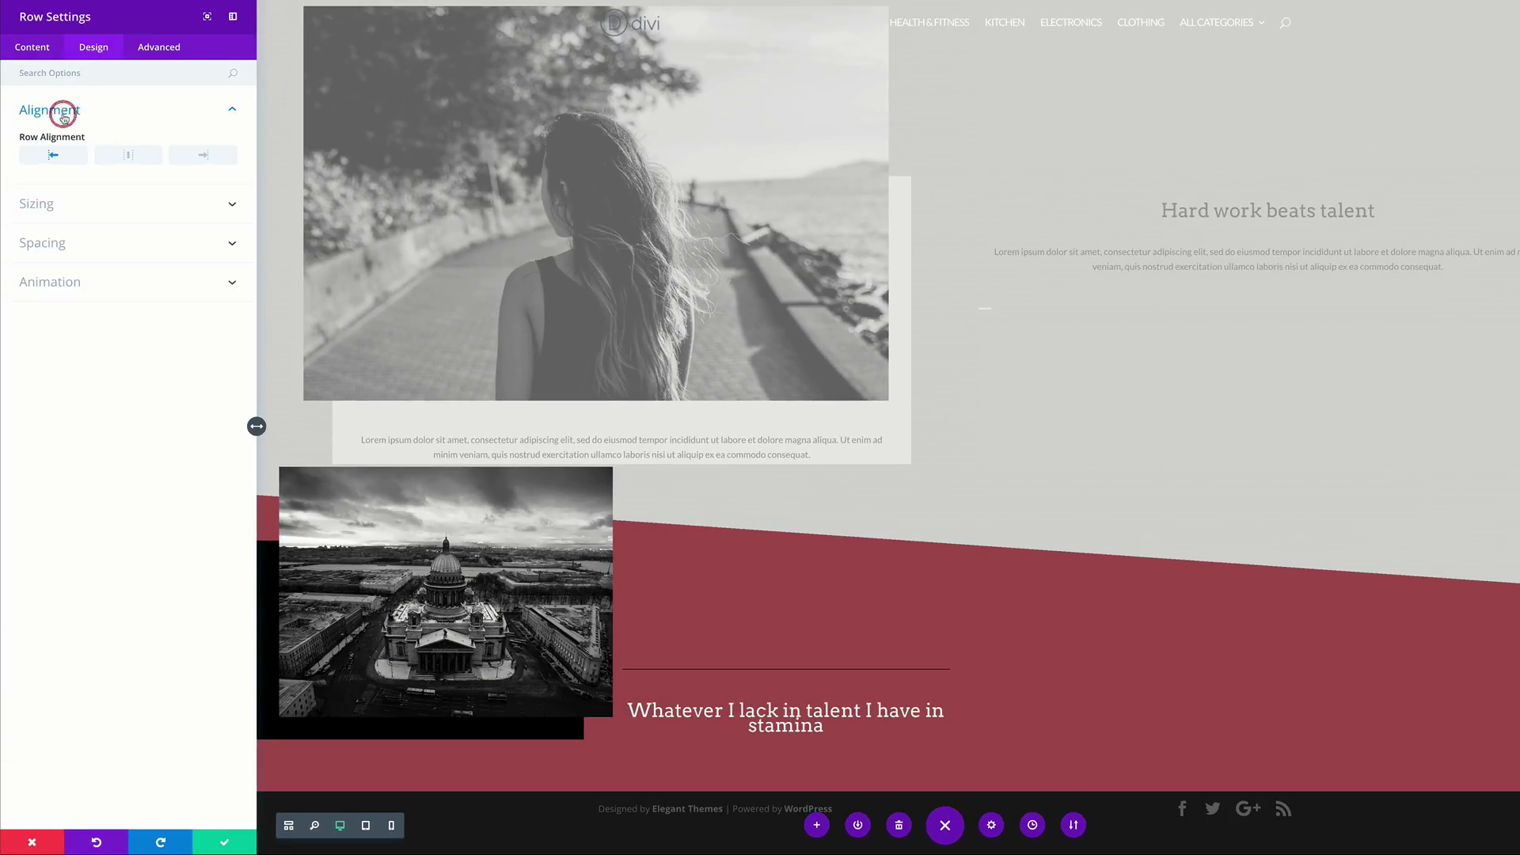
click(127, 155)
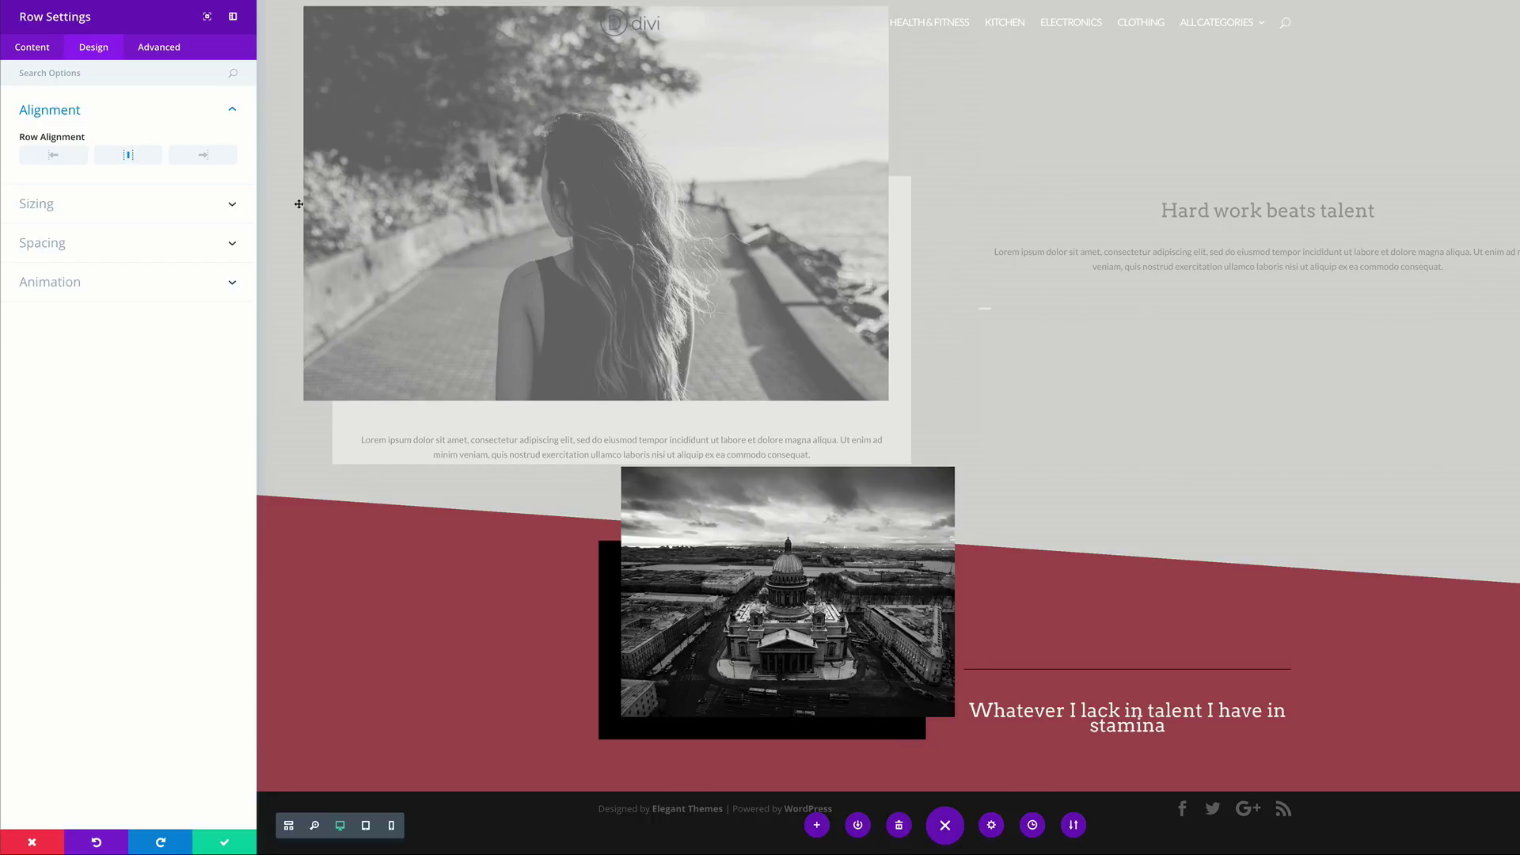
click(48, 204)
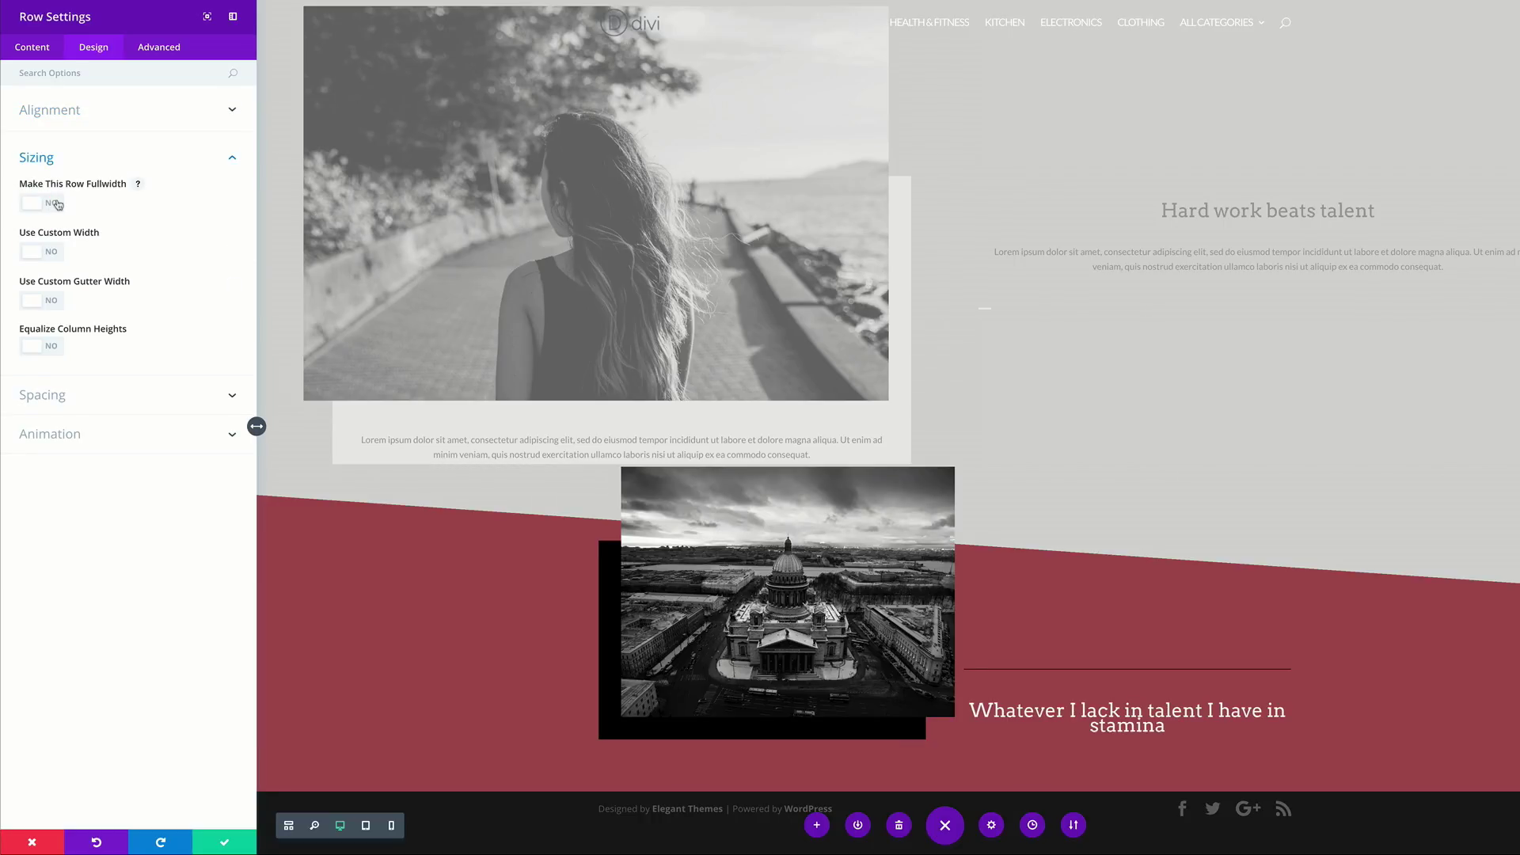
click(52, 203)
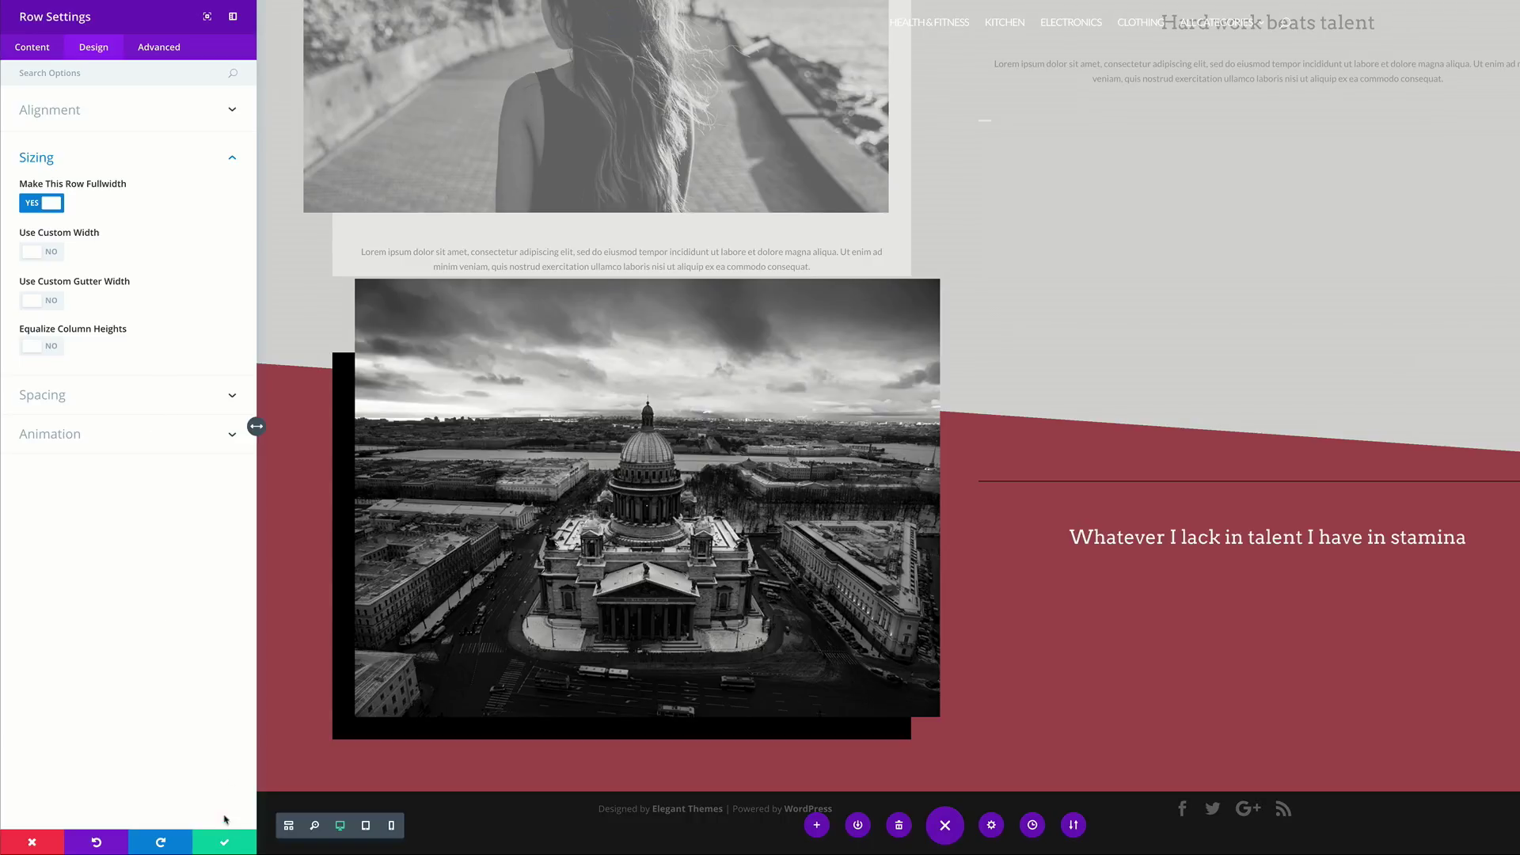
click(224, 846)
Insert another Text module below the quote, filled with the "Lorem ipsum dolor sit amet" paragraph ending in "commodo consequat.".
scroll(1035, 631, down, 3)
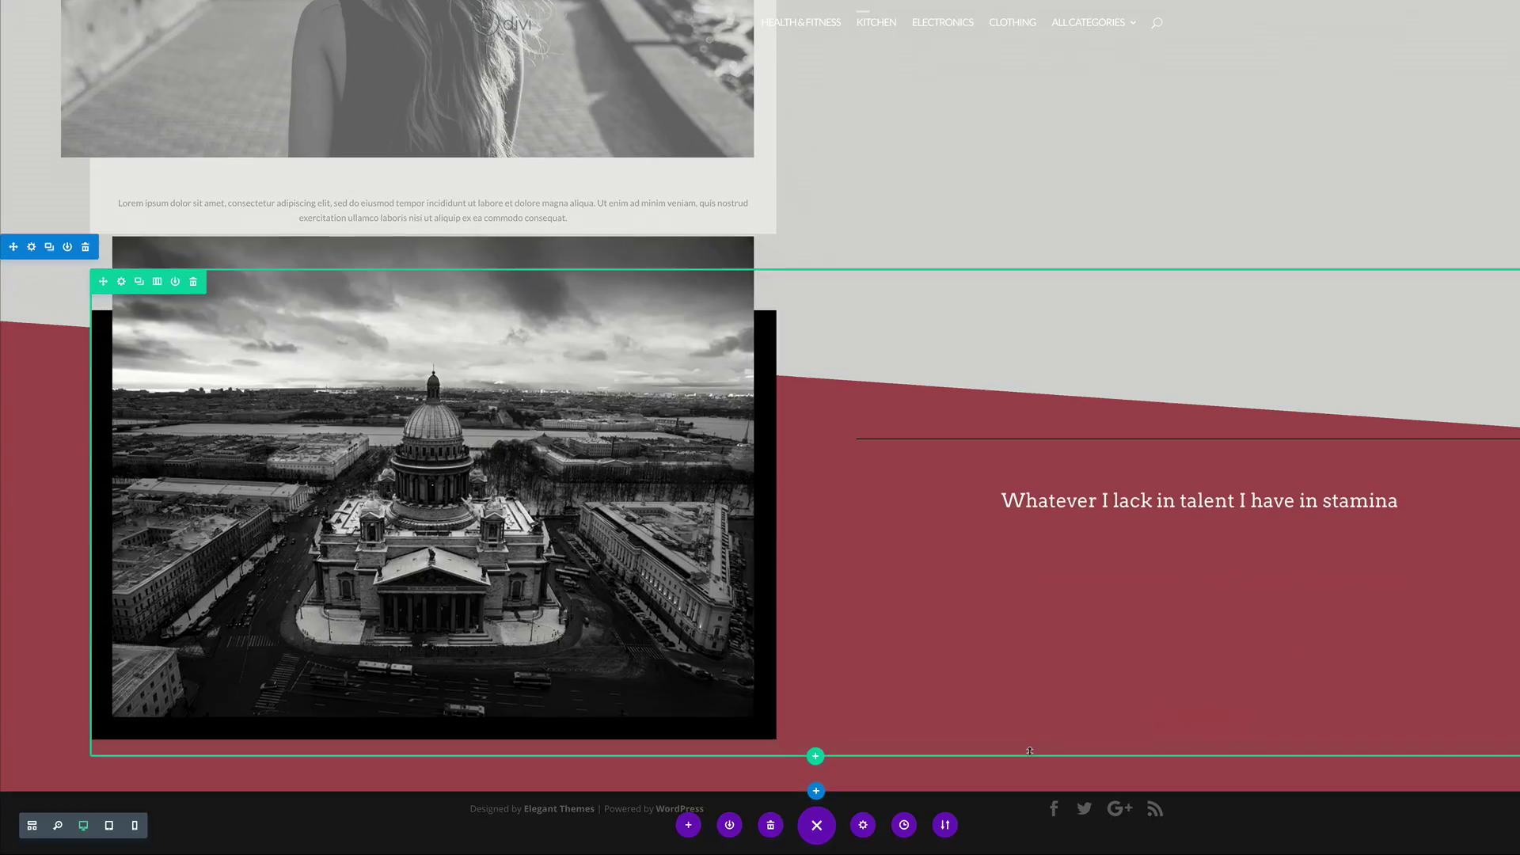
mouse_move(1199, 534)
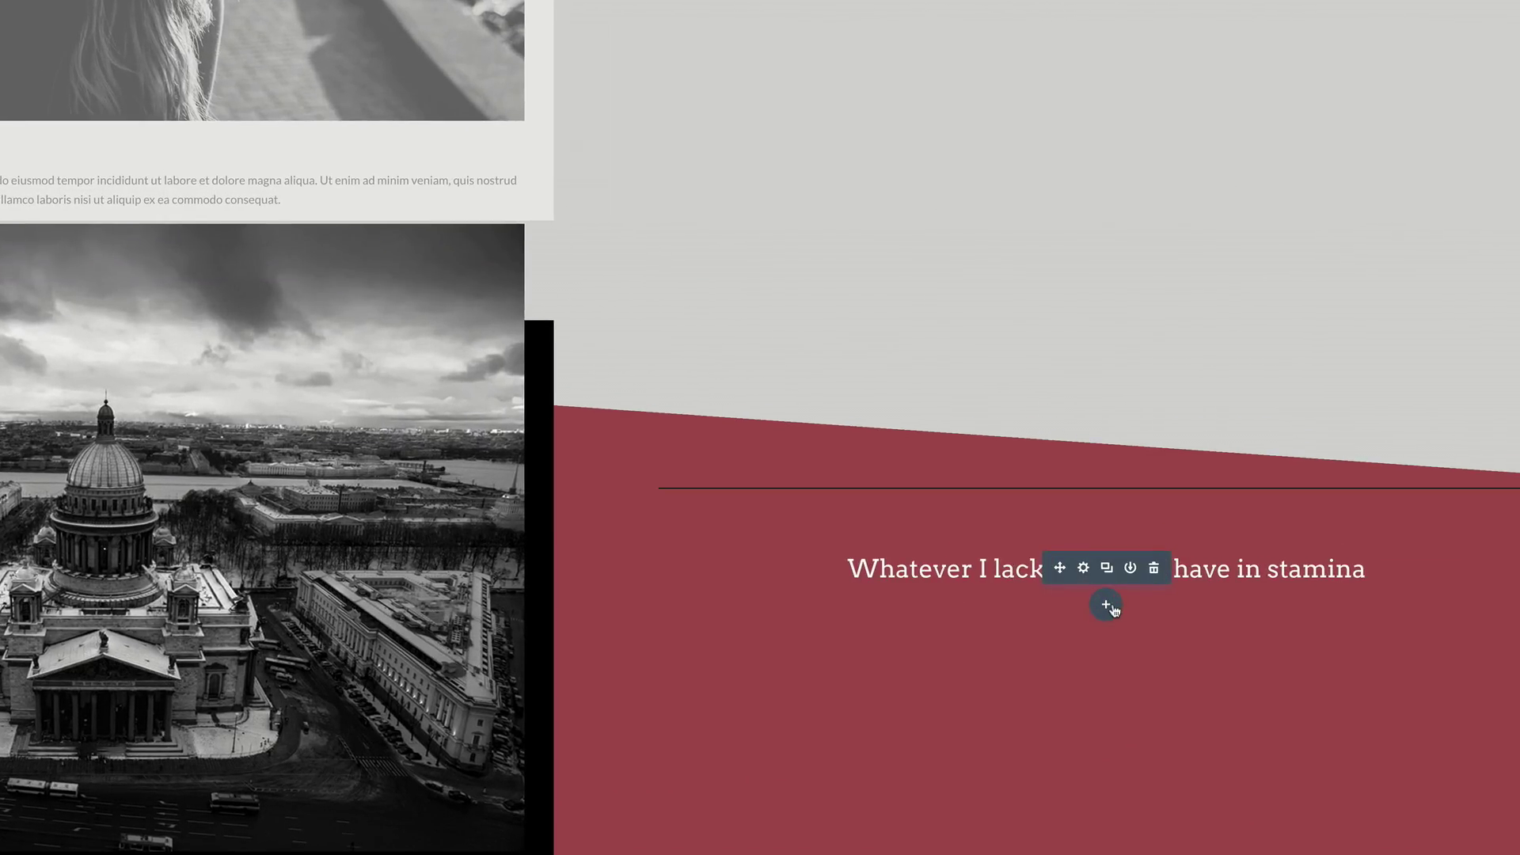
click(1107, 605)
click(1028, 323)
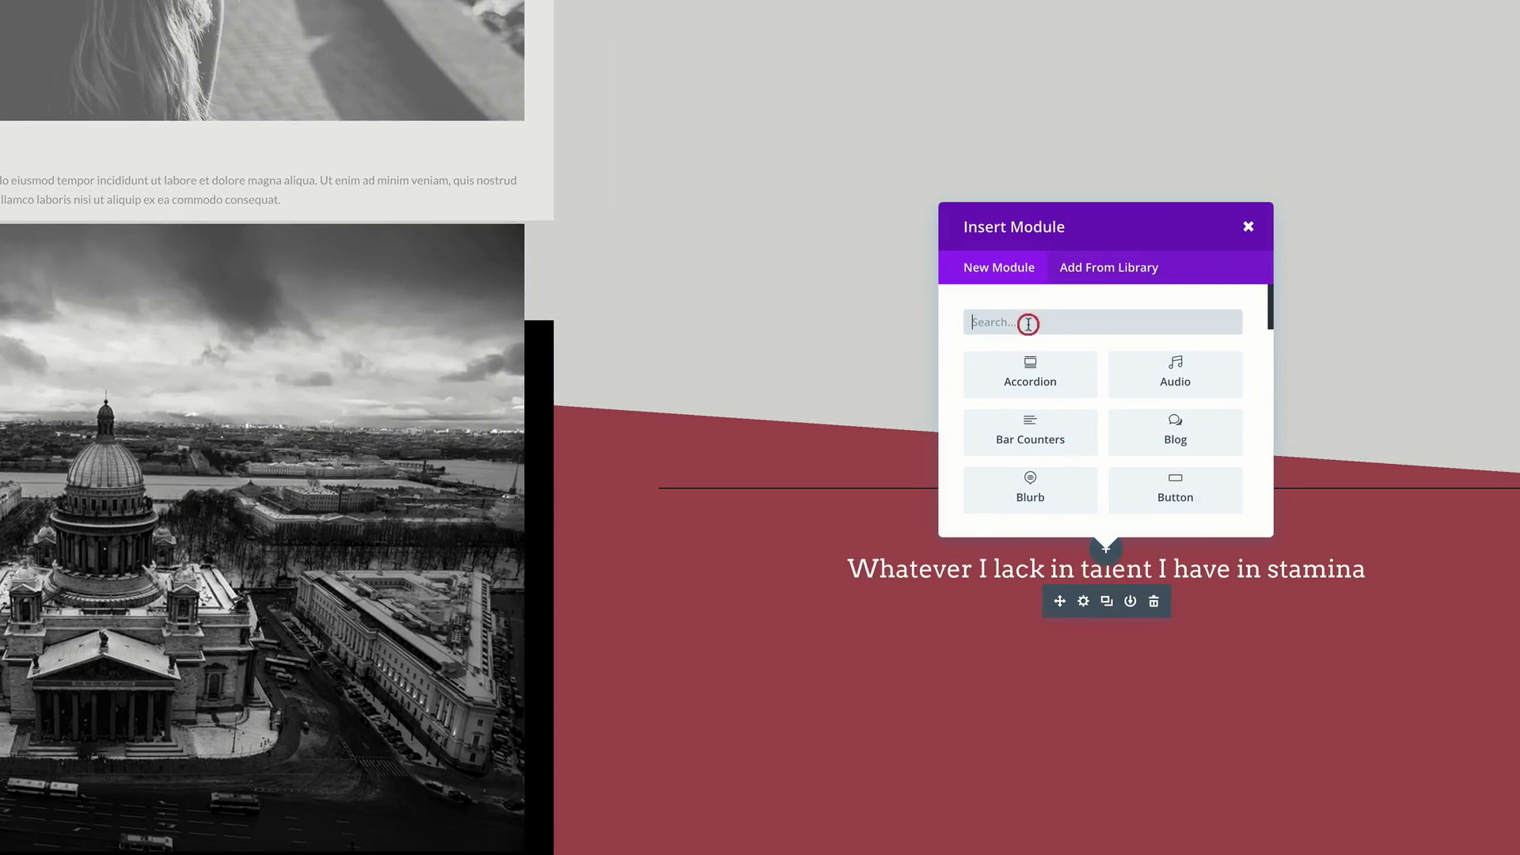
text(text)
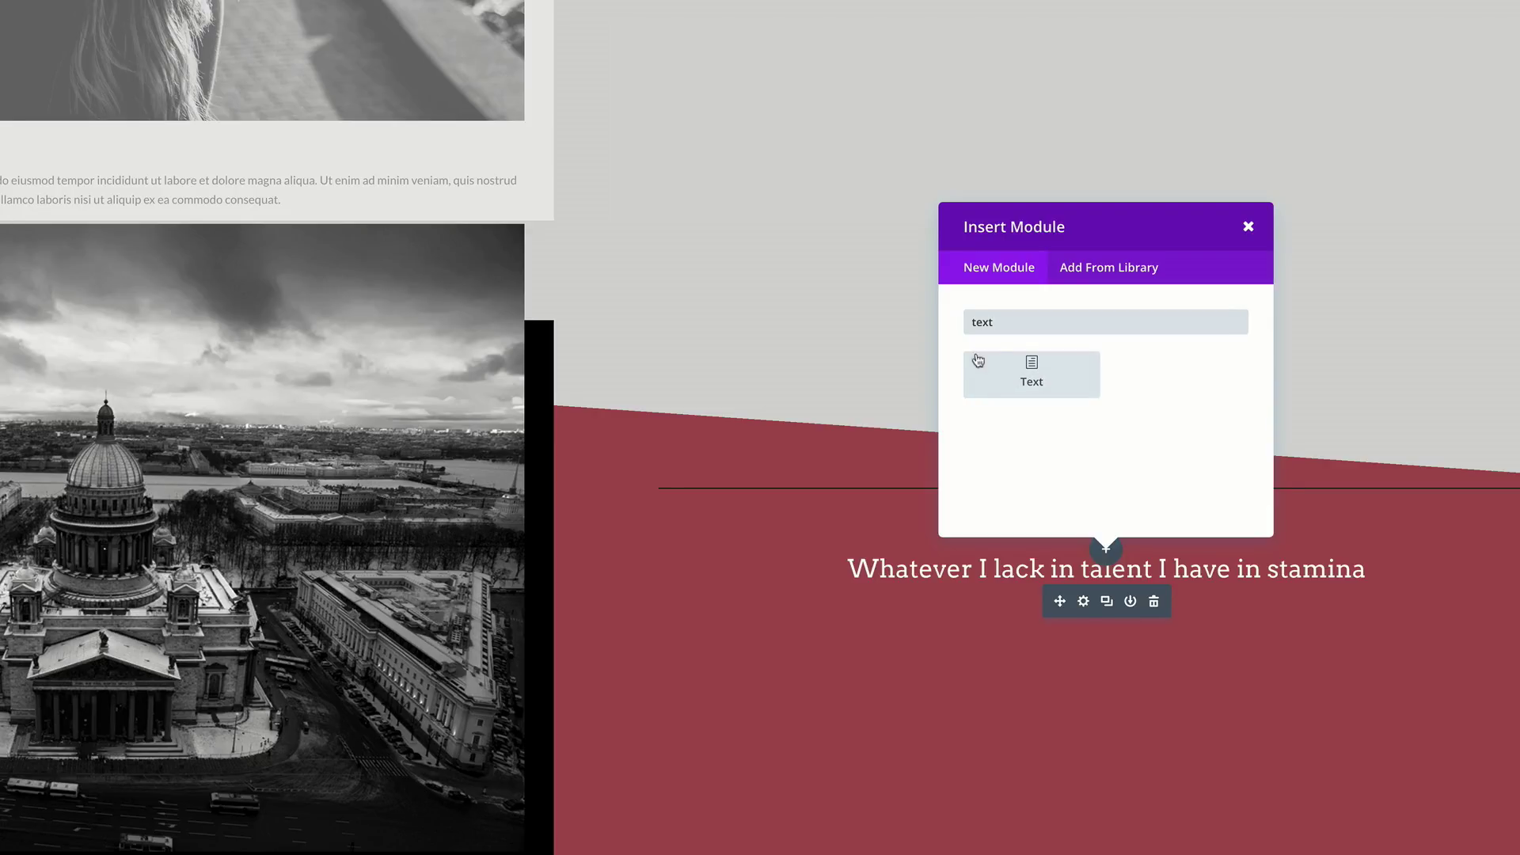
click(978, 360)
click(94, 208)
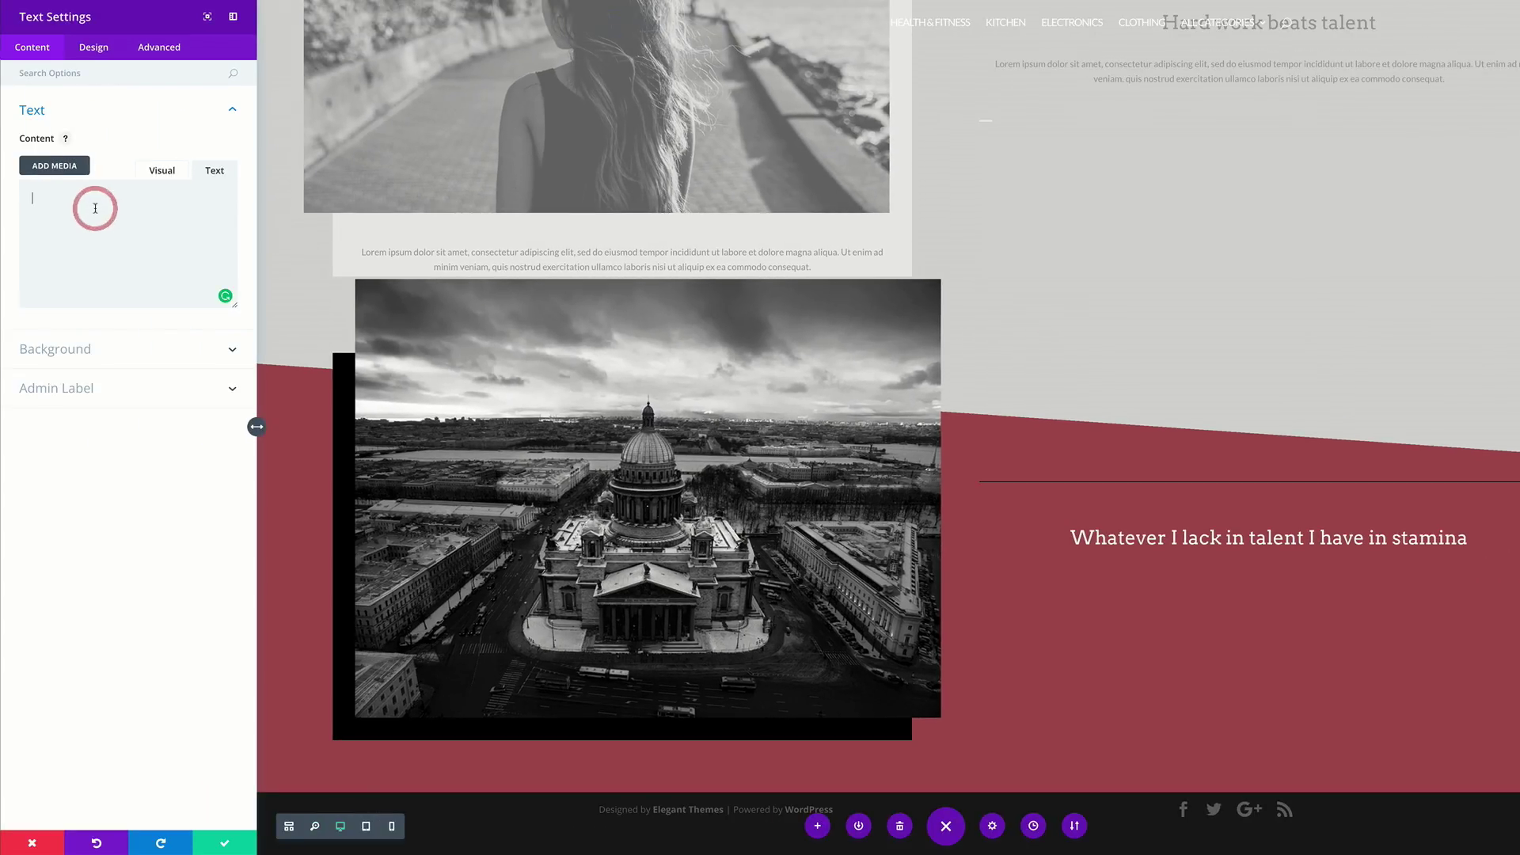
text(Lorem ipsum dolor sit amet, consectetur adipiscing elit, sed do eiusmod tempor incididunt ut labore et dolore magna aliqua. Ut enim ad minim veniam, quis nostrud exercitation ullamco laboris nisi ut aliquip ex ea commodo consequat.)
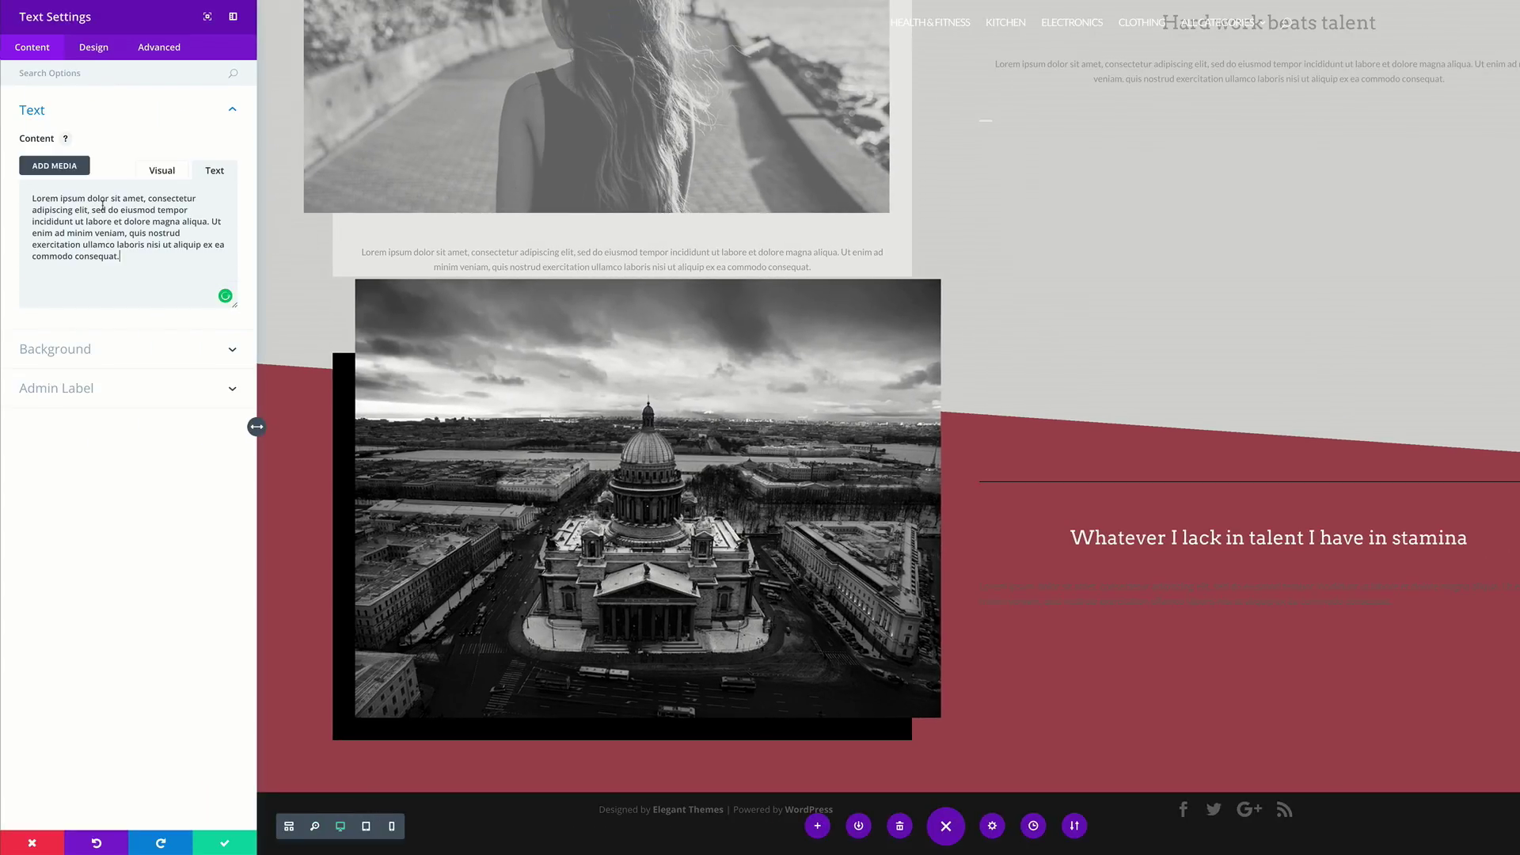
Style the lorem ipsum paragraph with white text and the Lato font, center it and save the module.
click(108, 49)
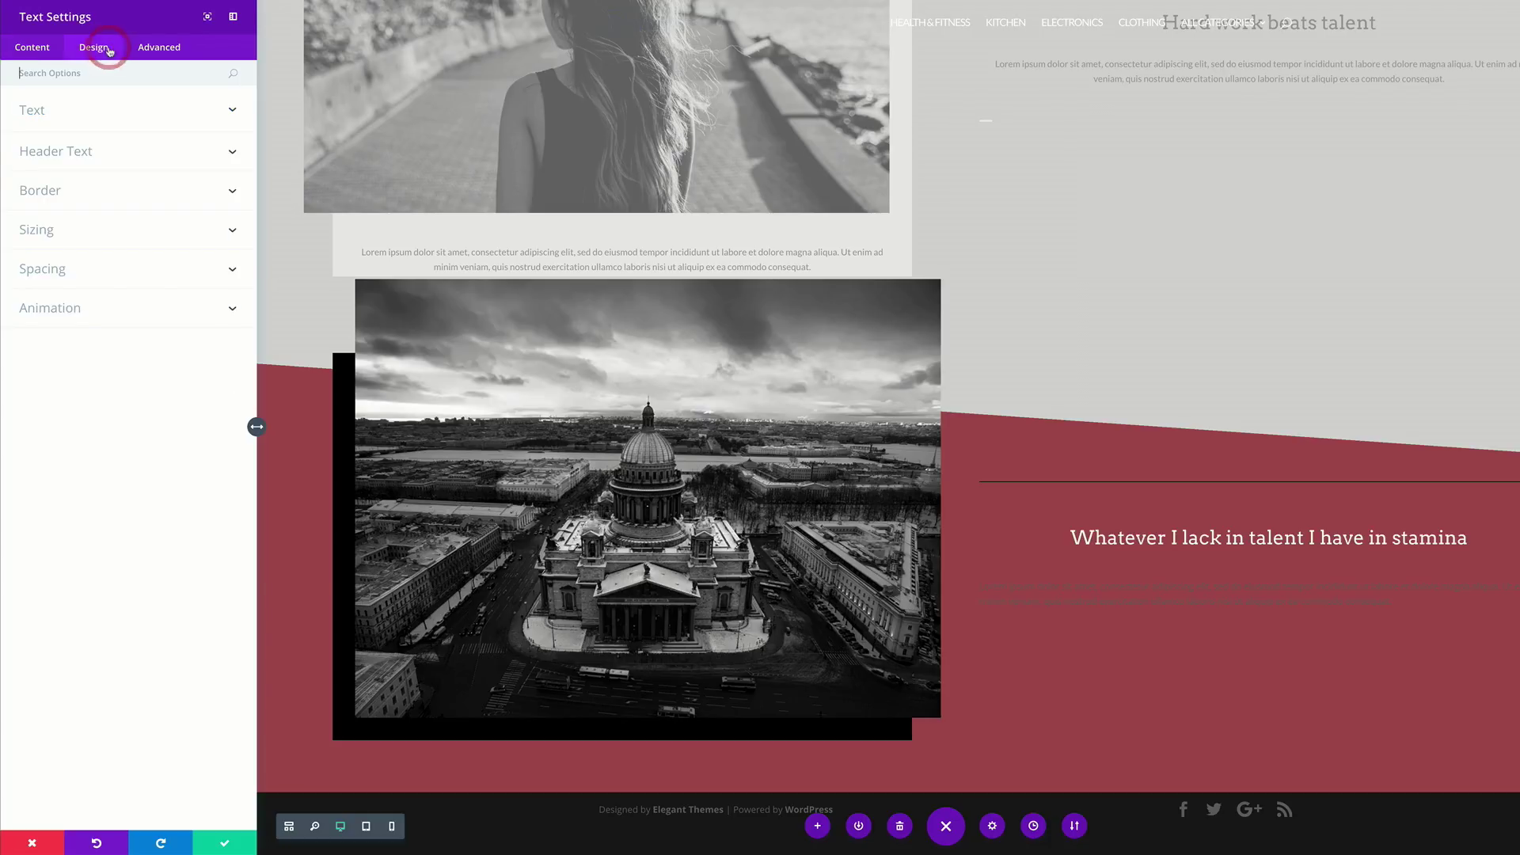
click(35, 111)
click(32, 304)
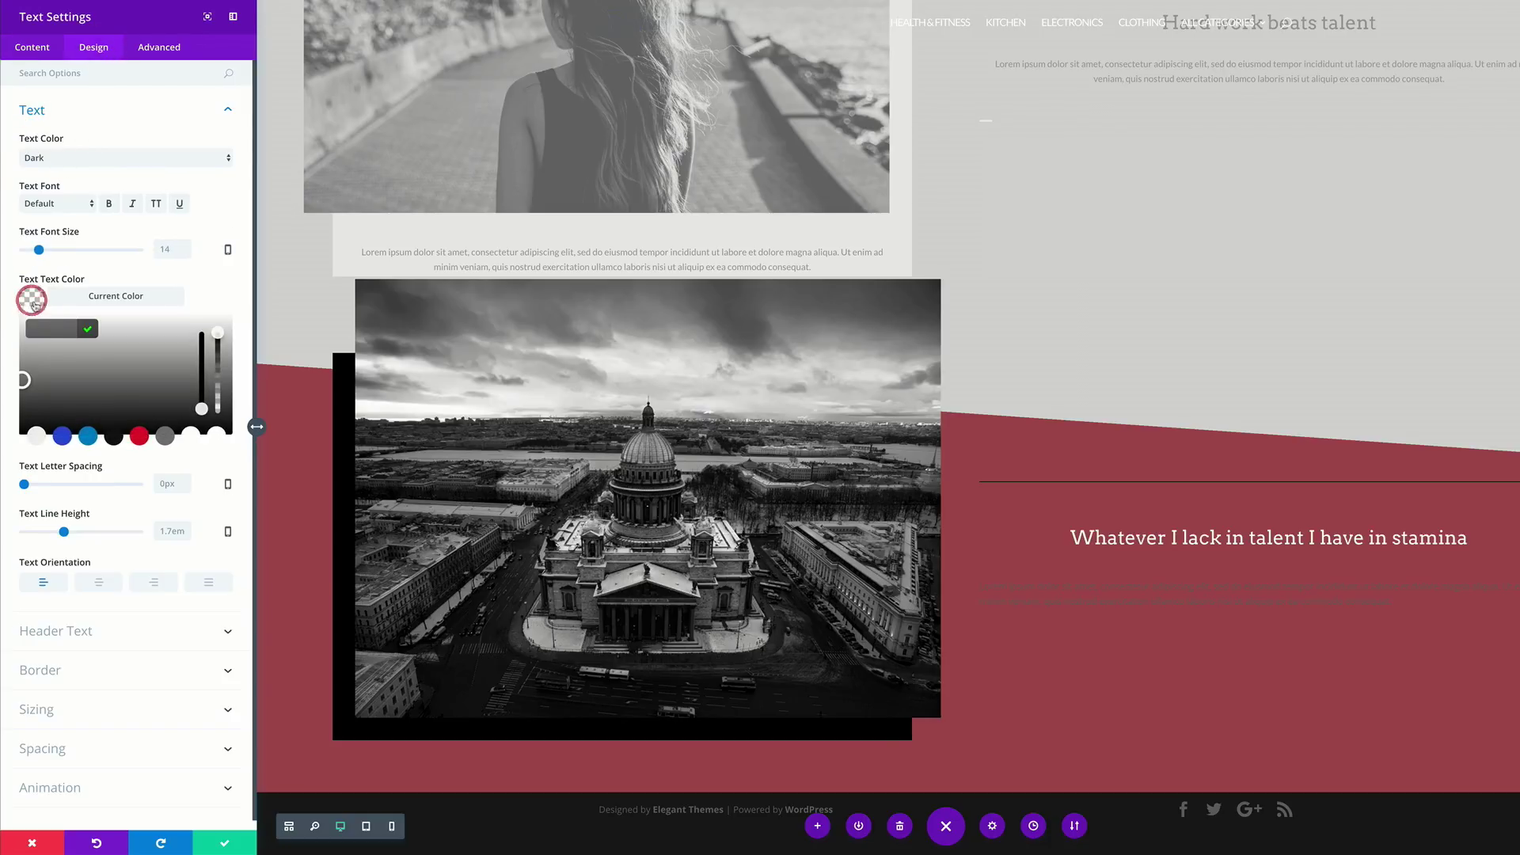
click(218, 436)
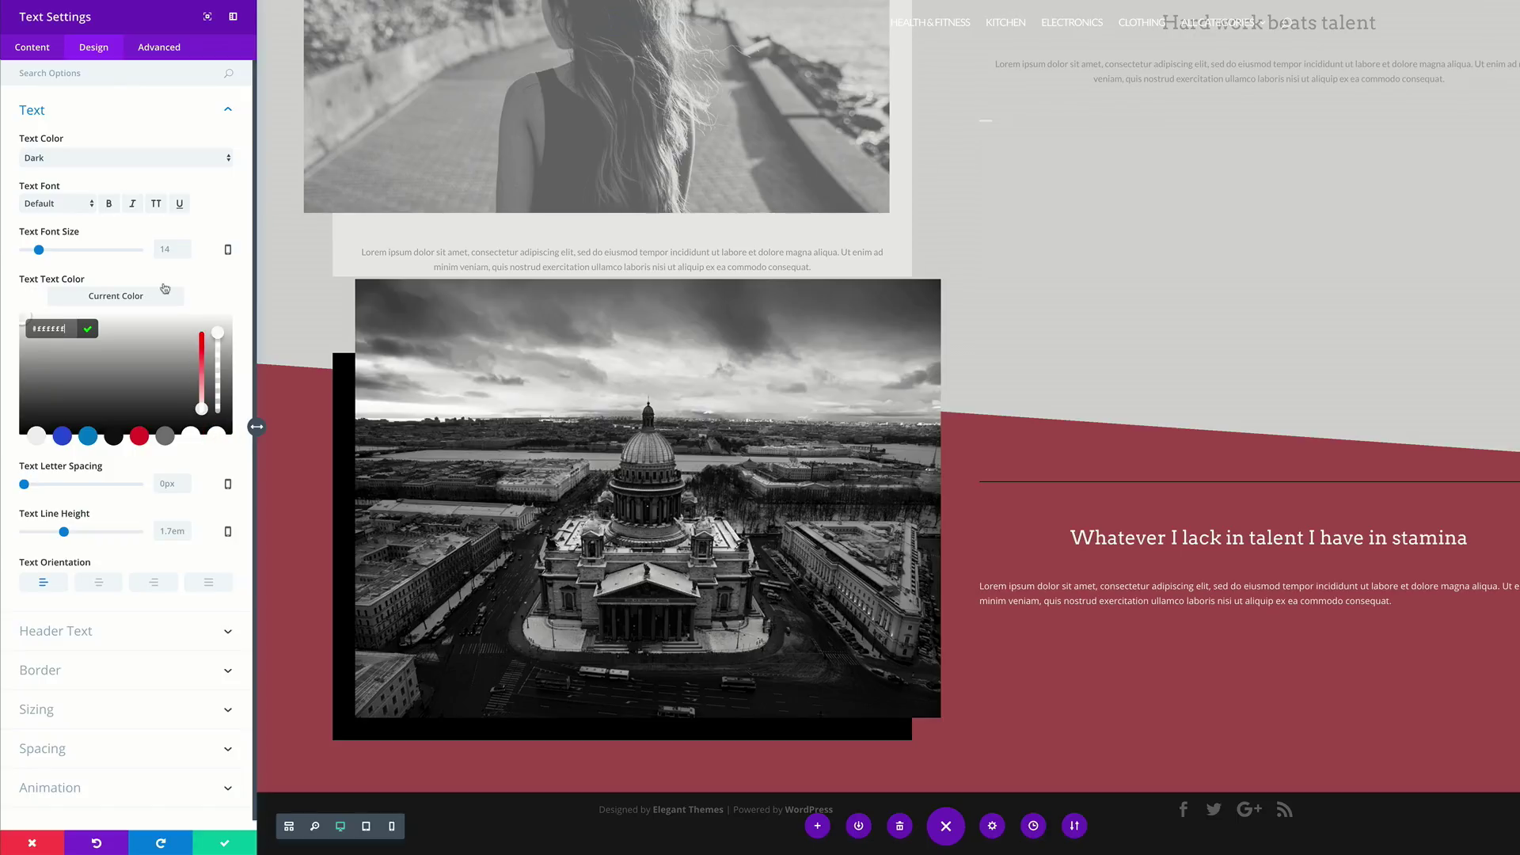
click(53, 206)
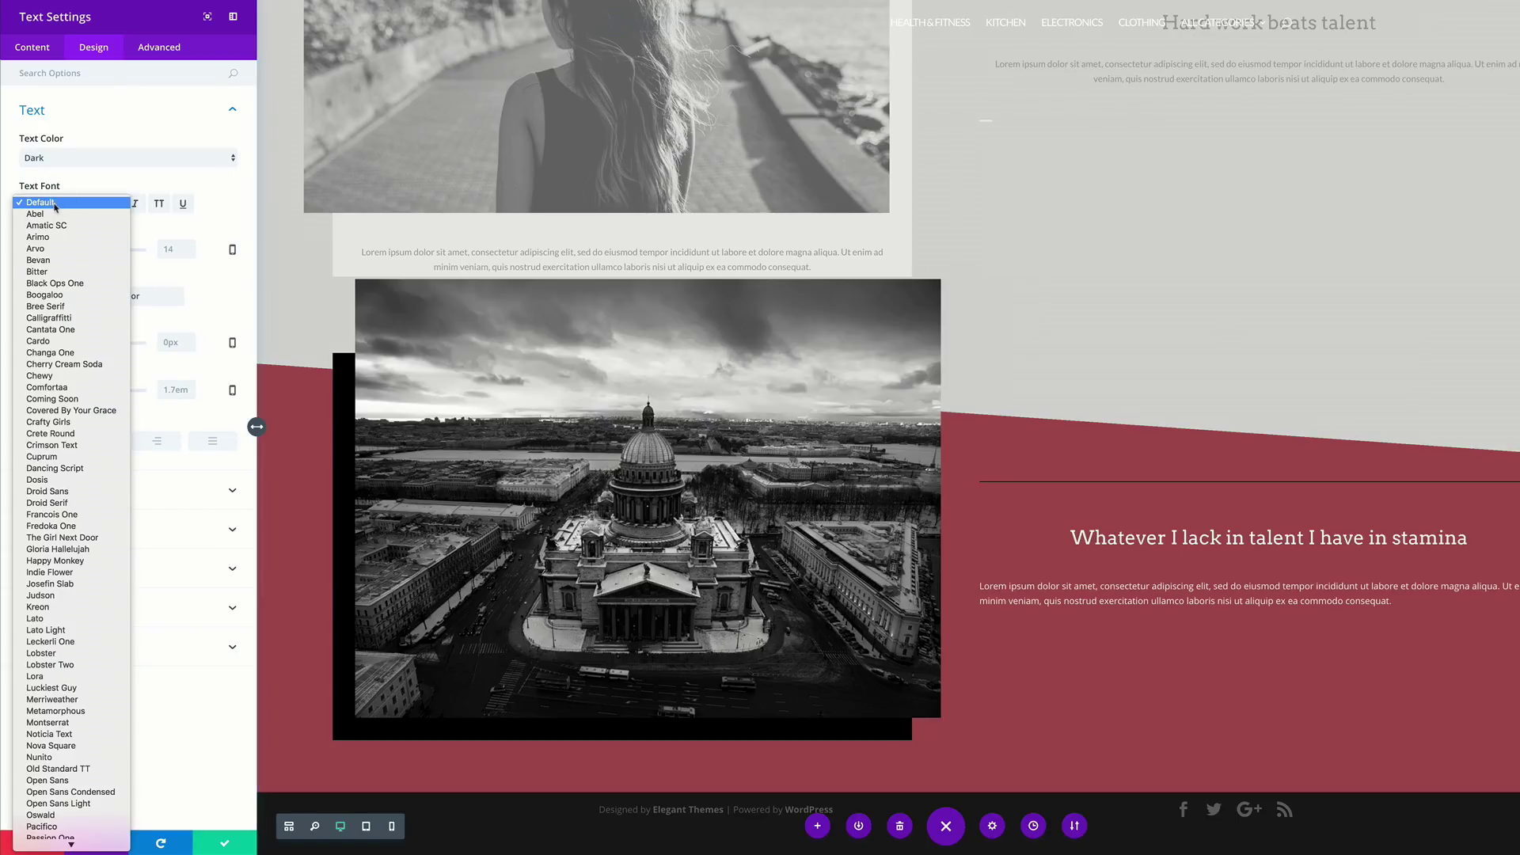
click(79, 619)
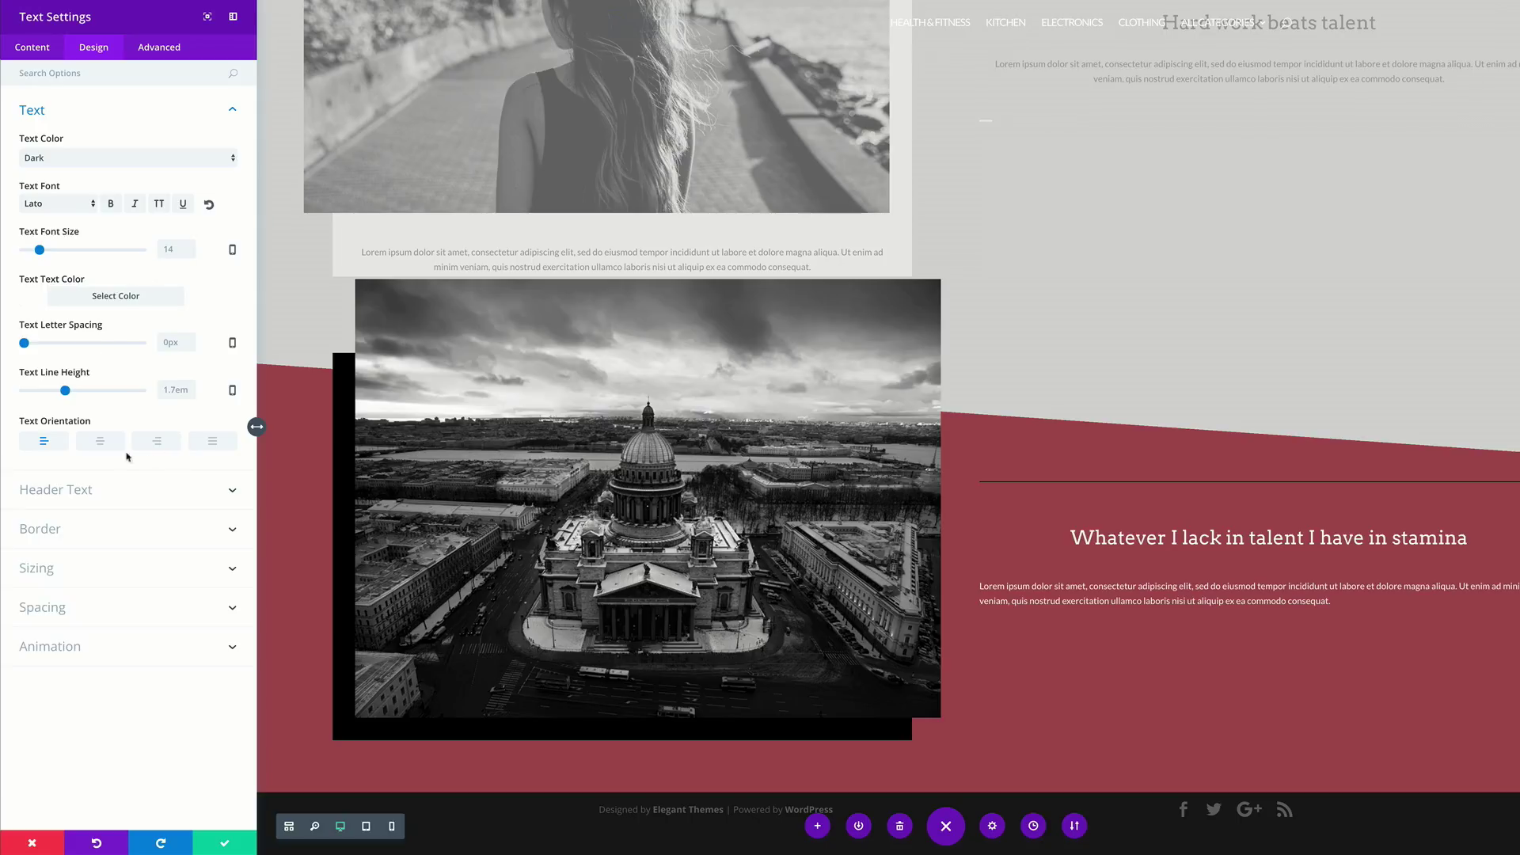
click(102, 444)
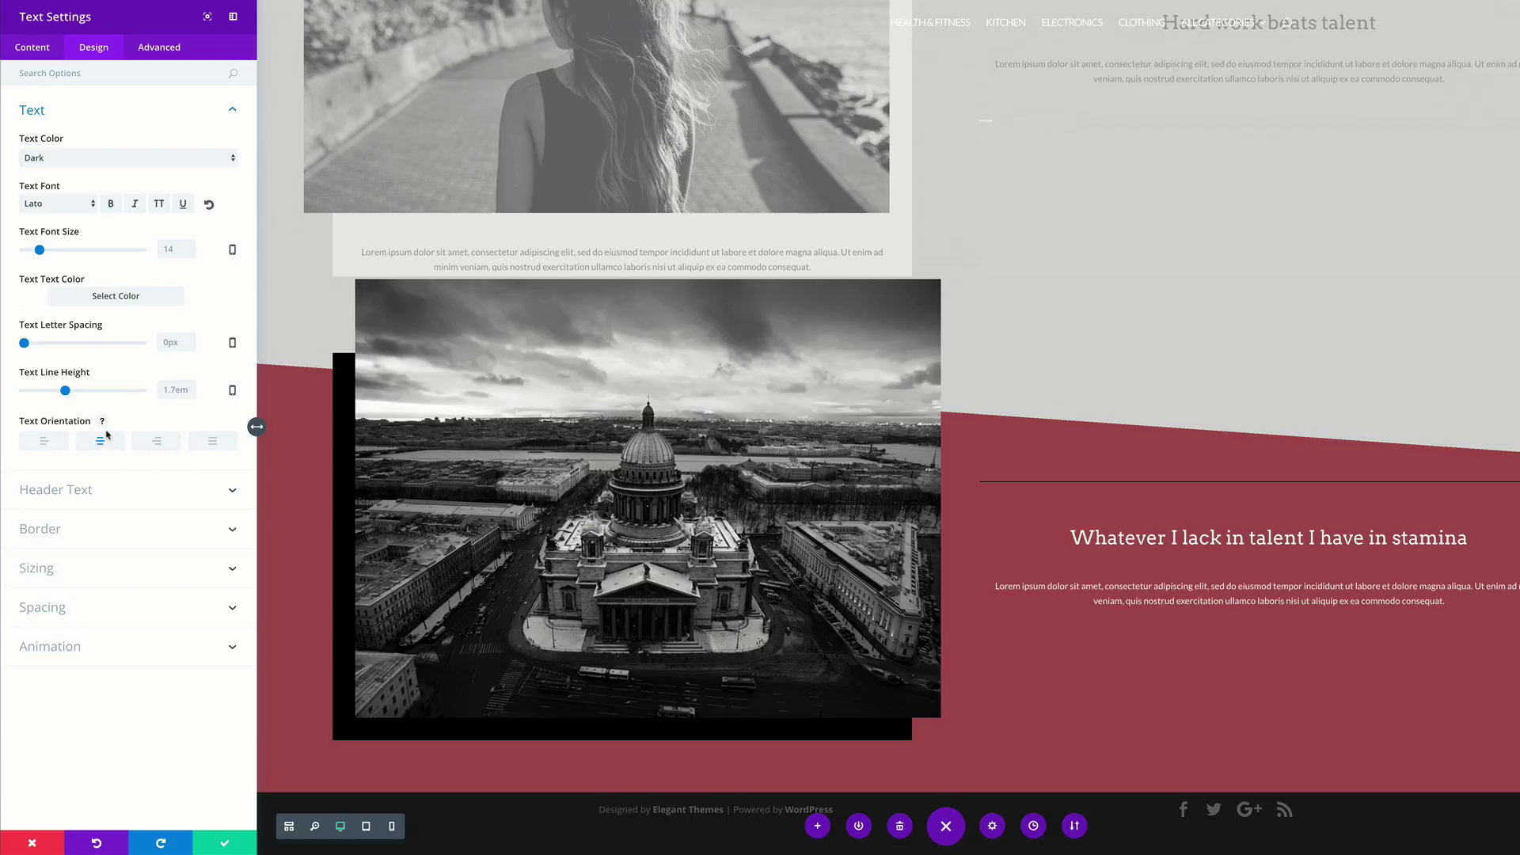
click(225, 845)
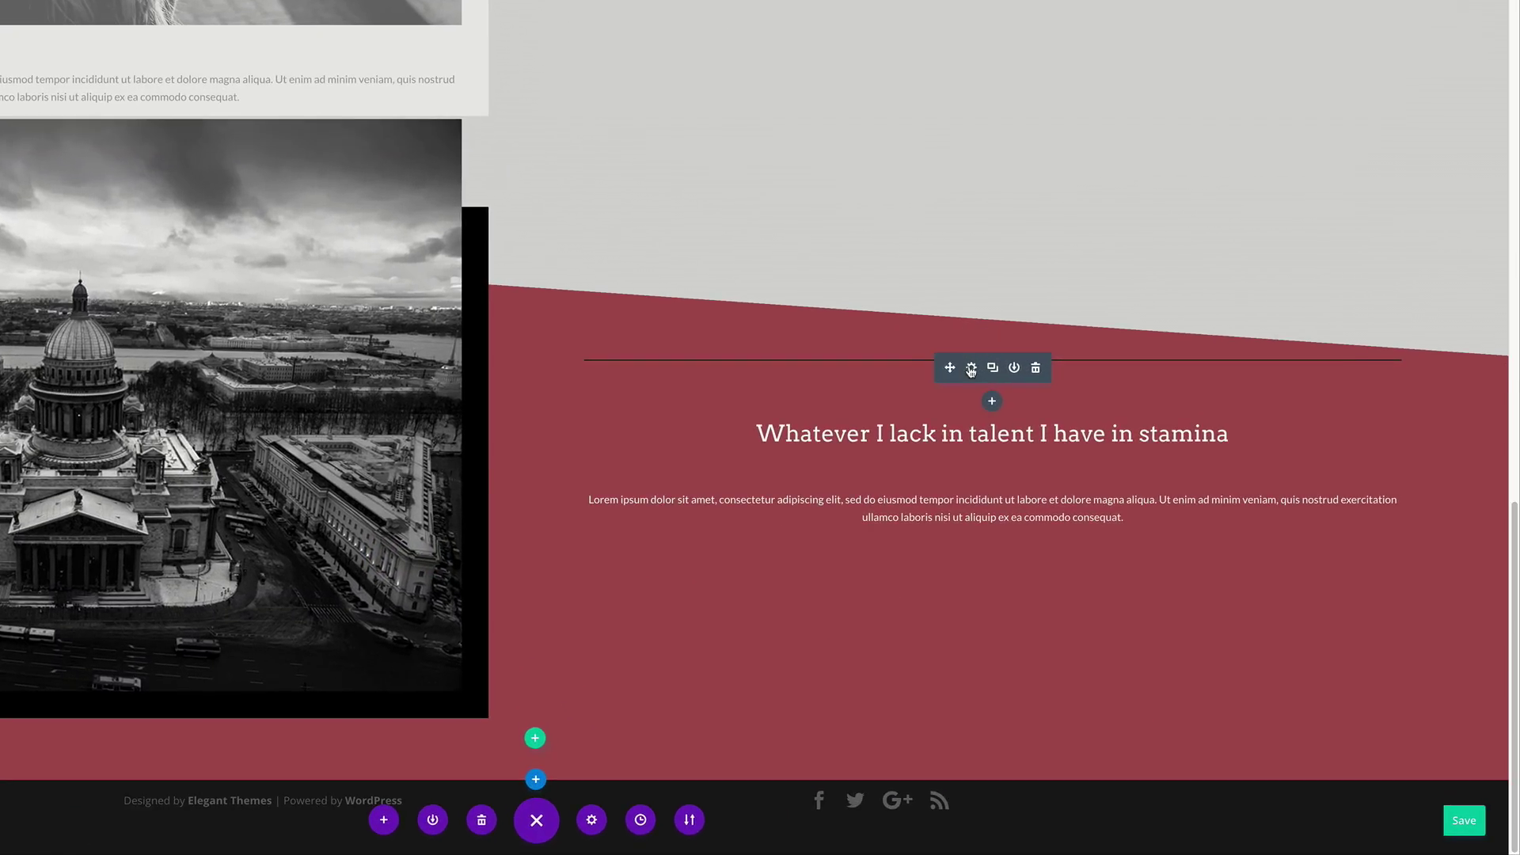
Set the divider above the quote to a 3px weight and 0px height.
click(971, 368)
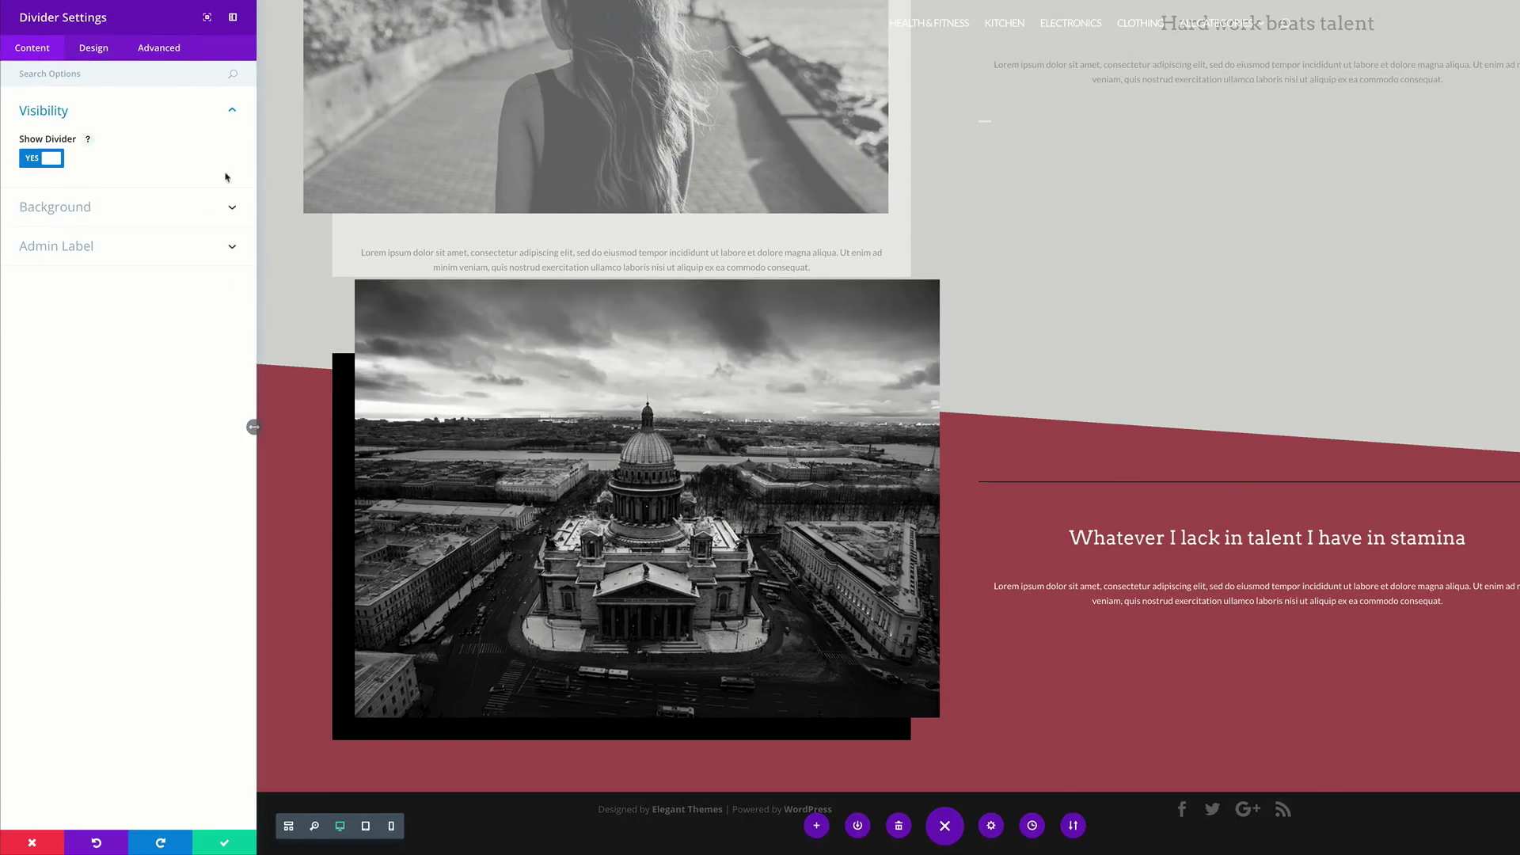
click(101, 50)
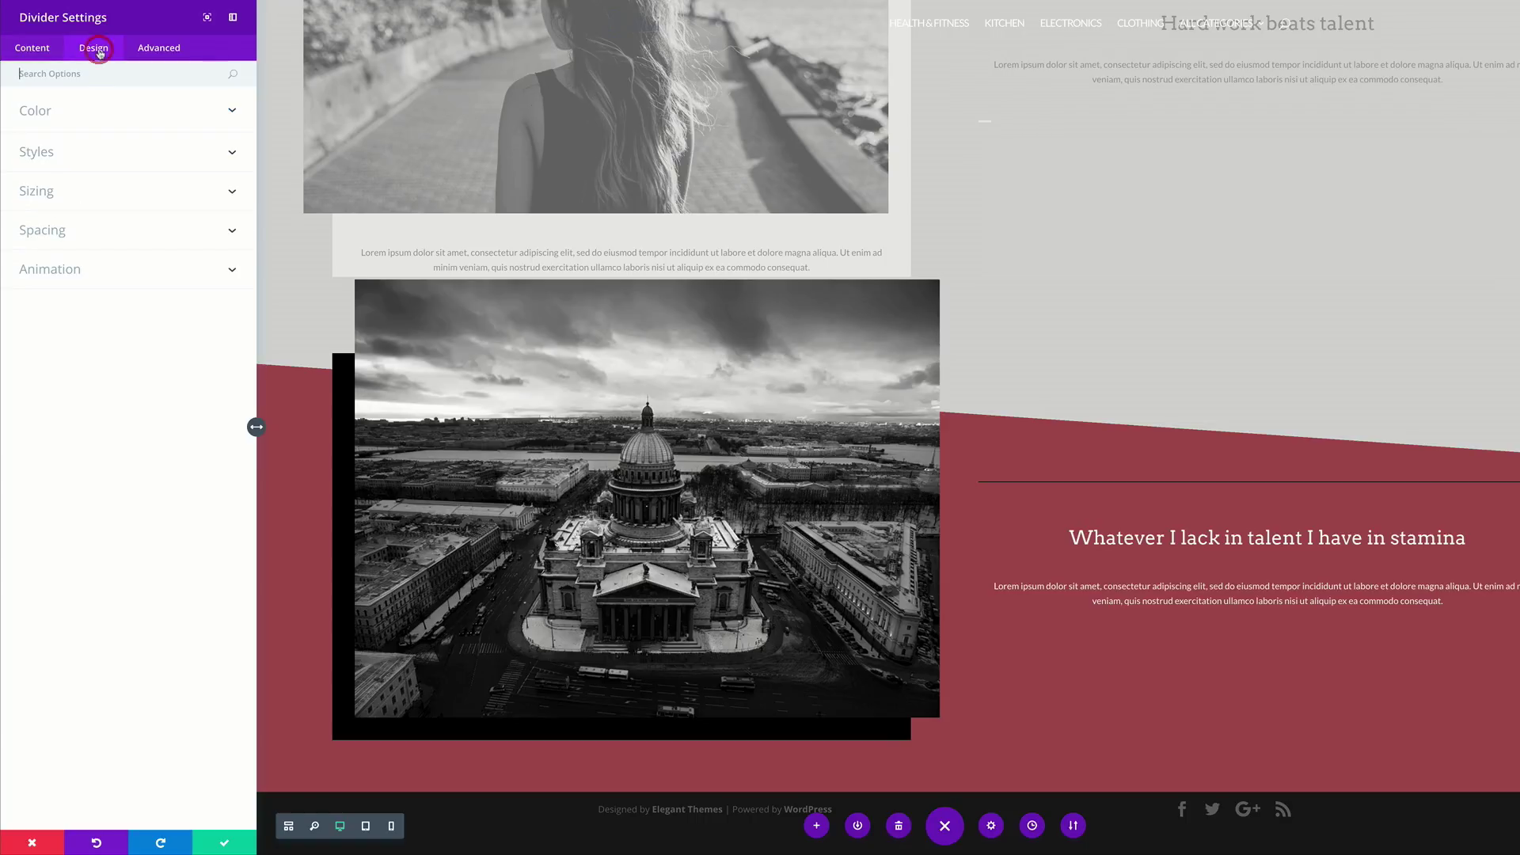
click(53, 115)
click(63, 206)
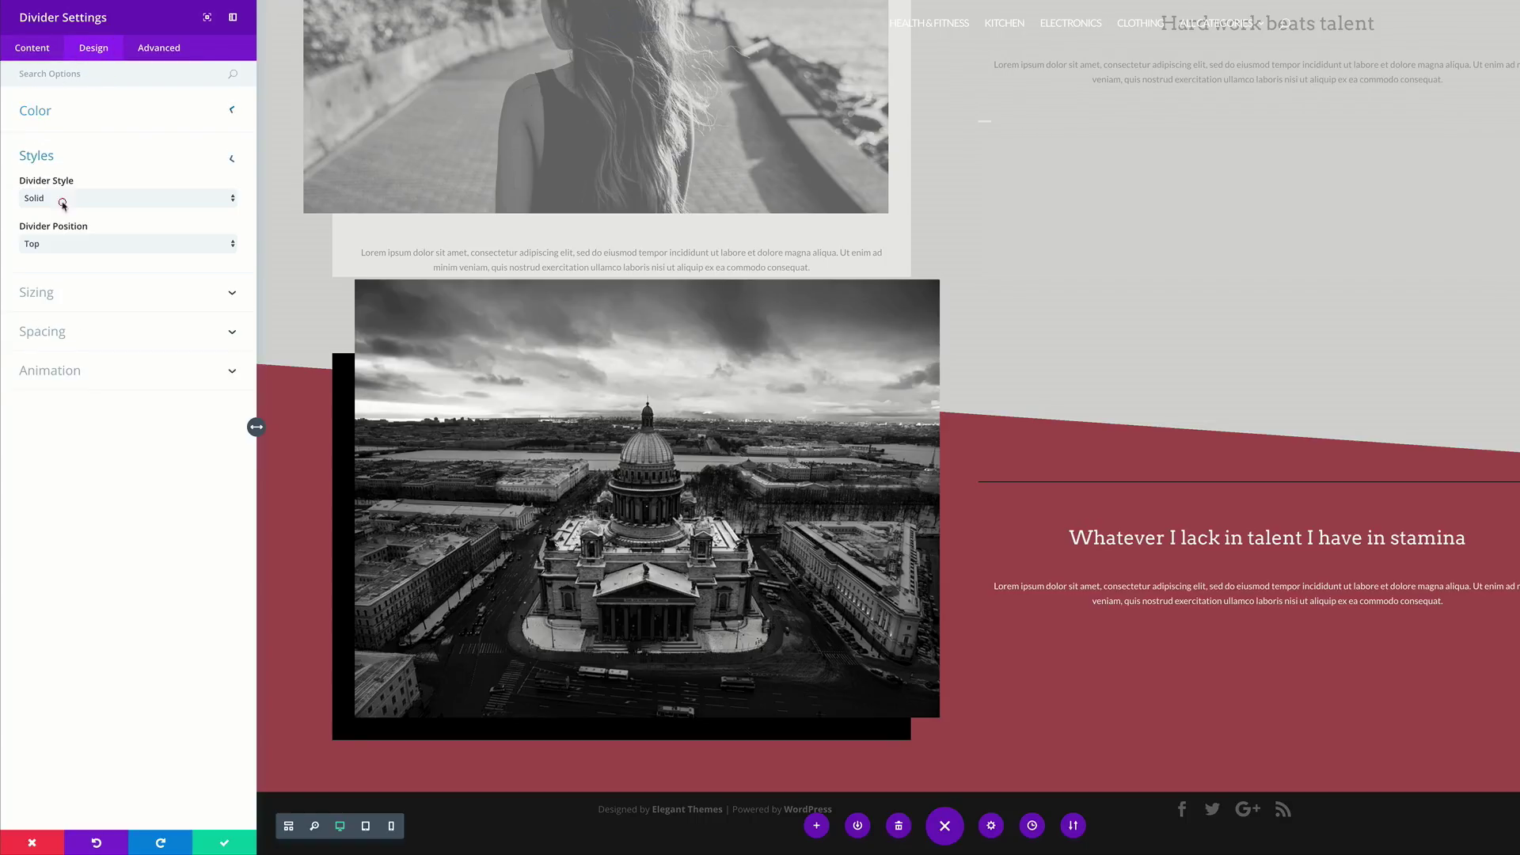
click(48, 298)
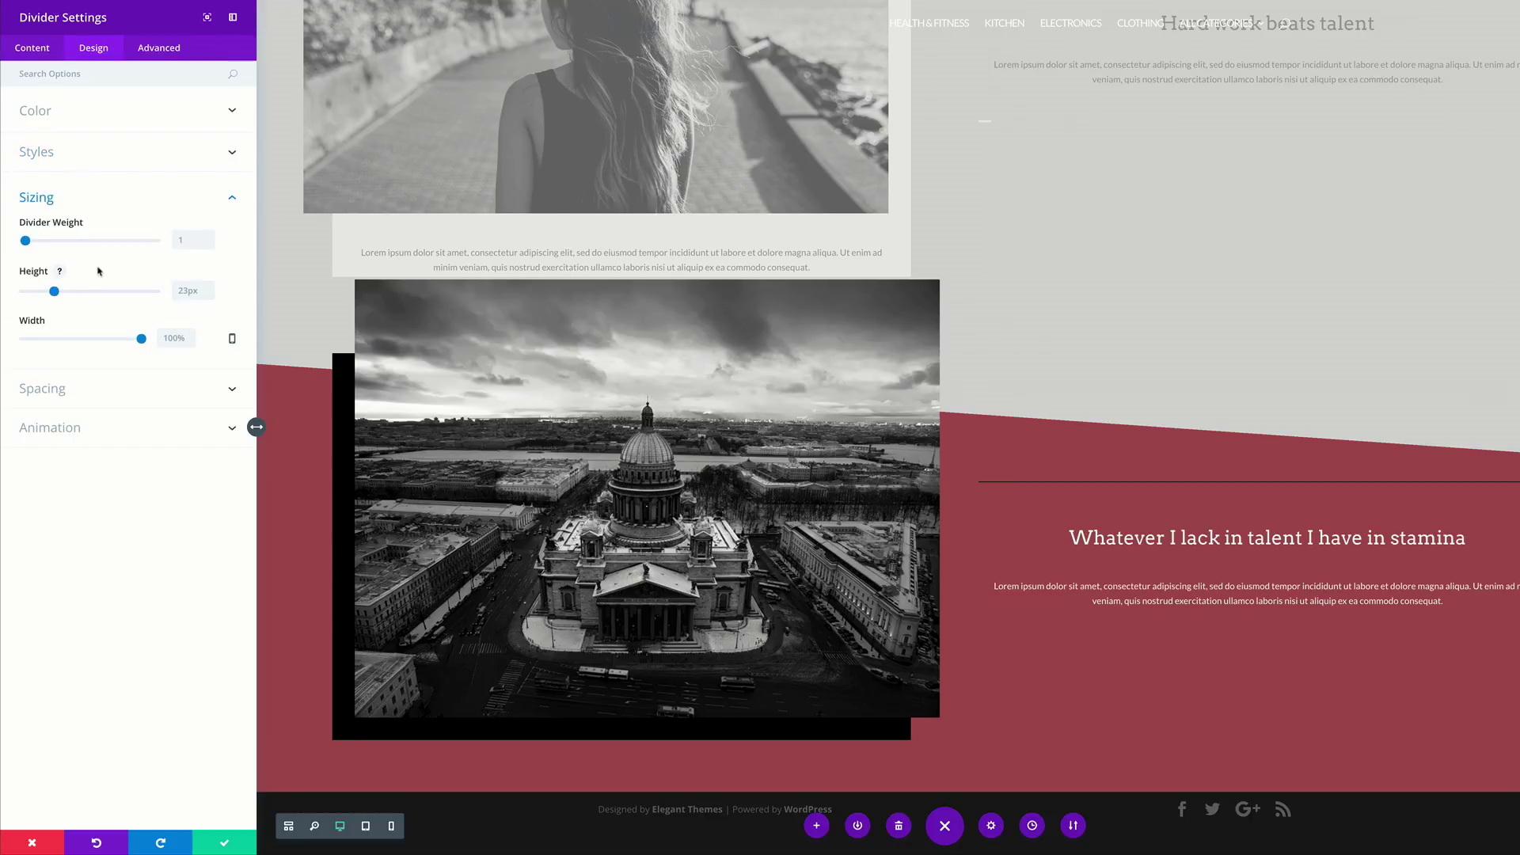
click(190, 235)
text(3)
click(209, 289)
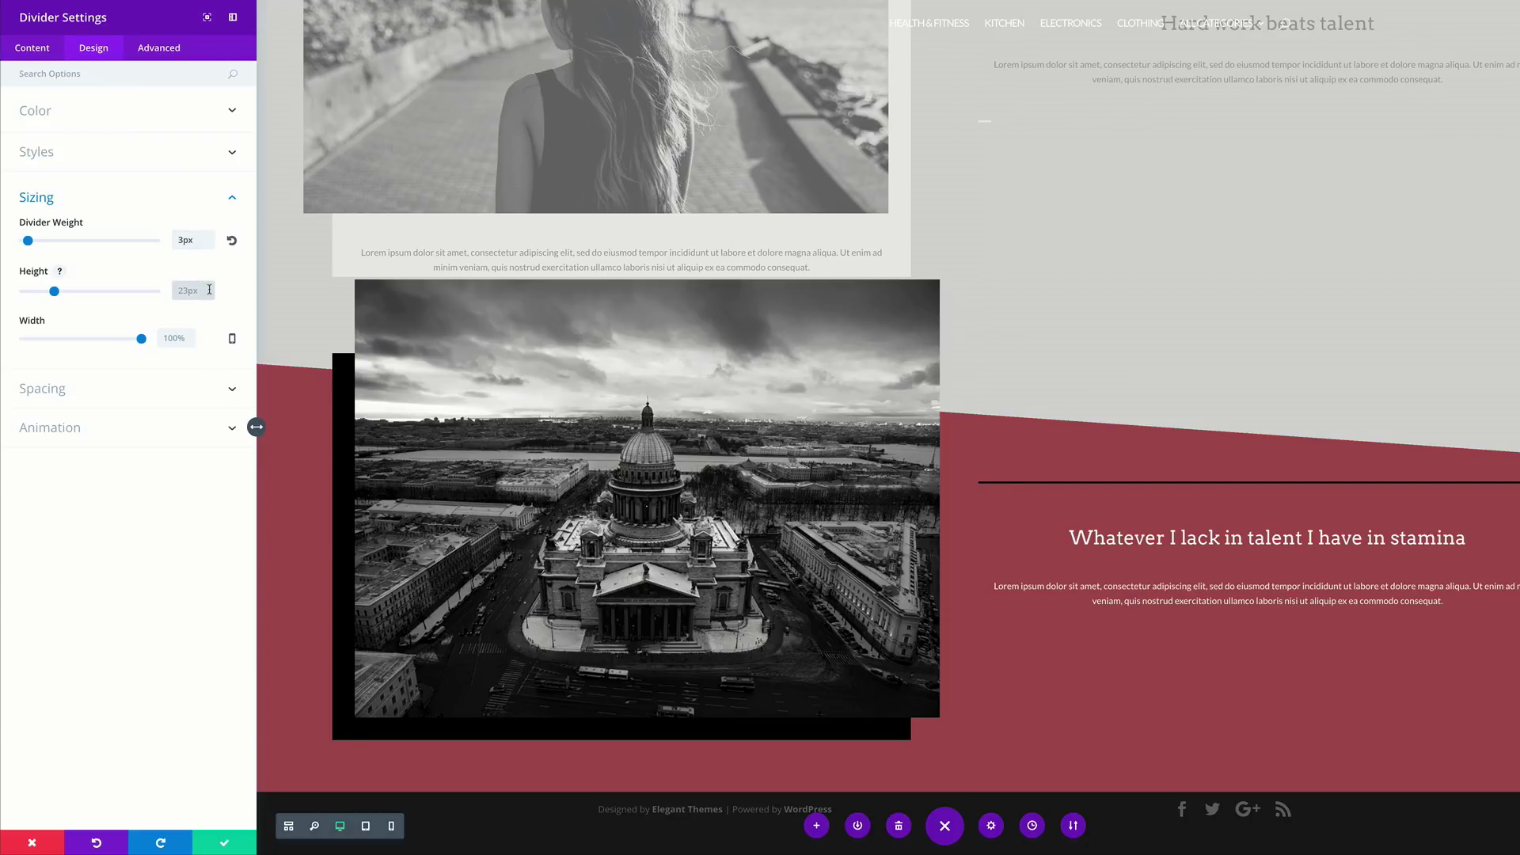
text(0)
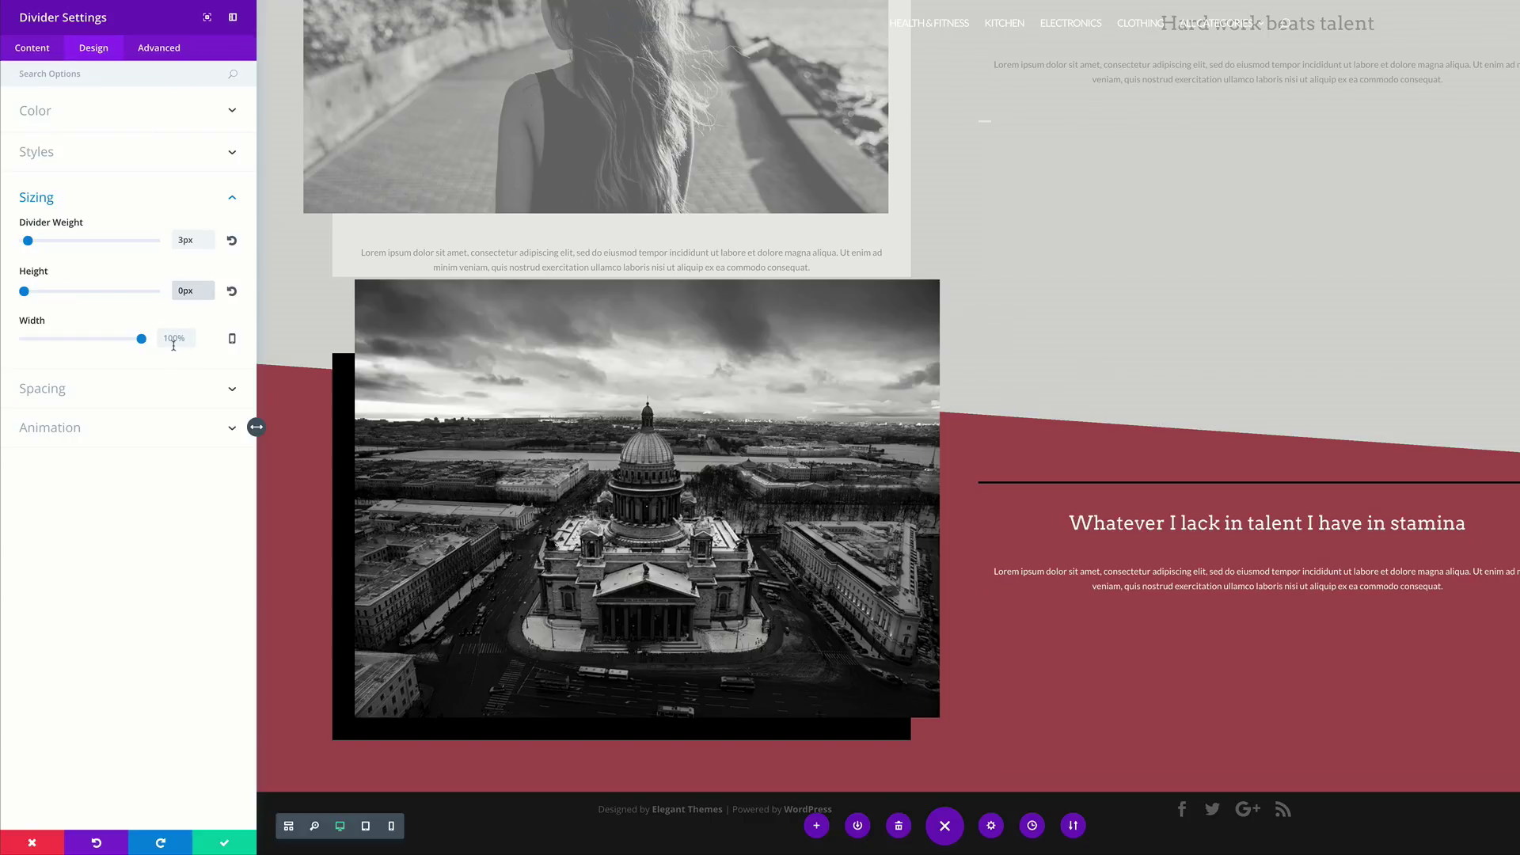
Reduce the divider's width to 20%, align it right and save the module.
drag(146, 342, 48, 341)
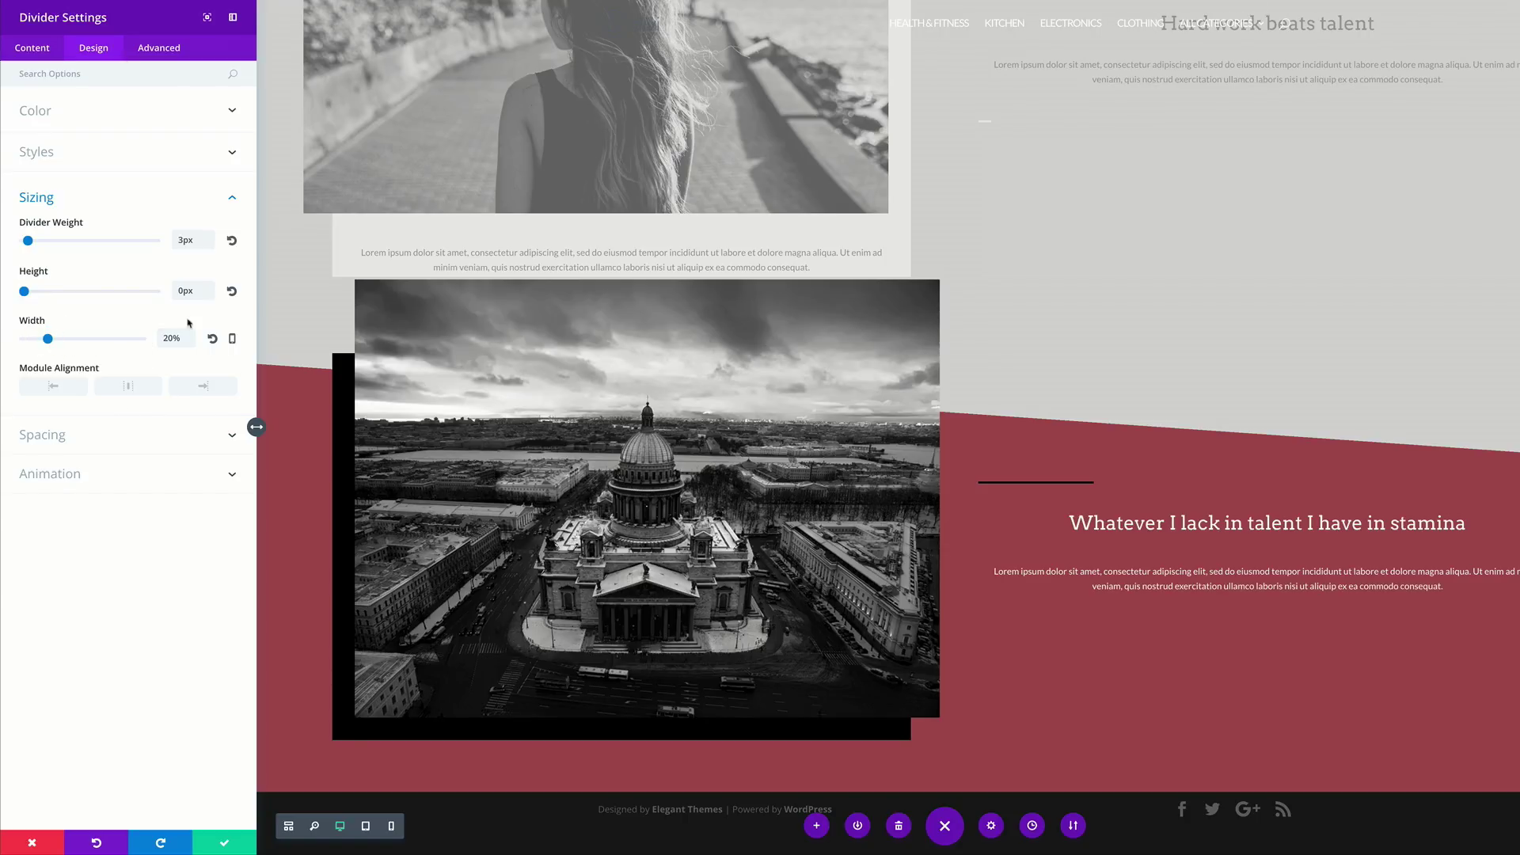
click(209, 388)
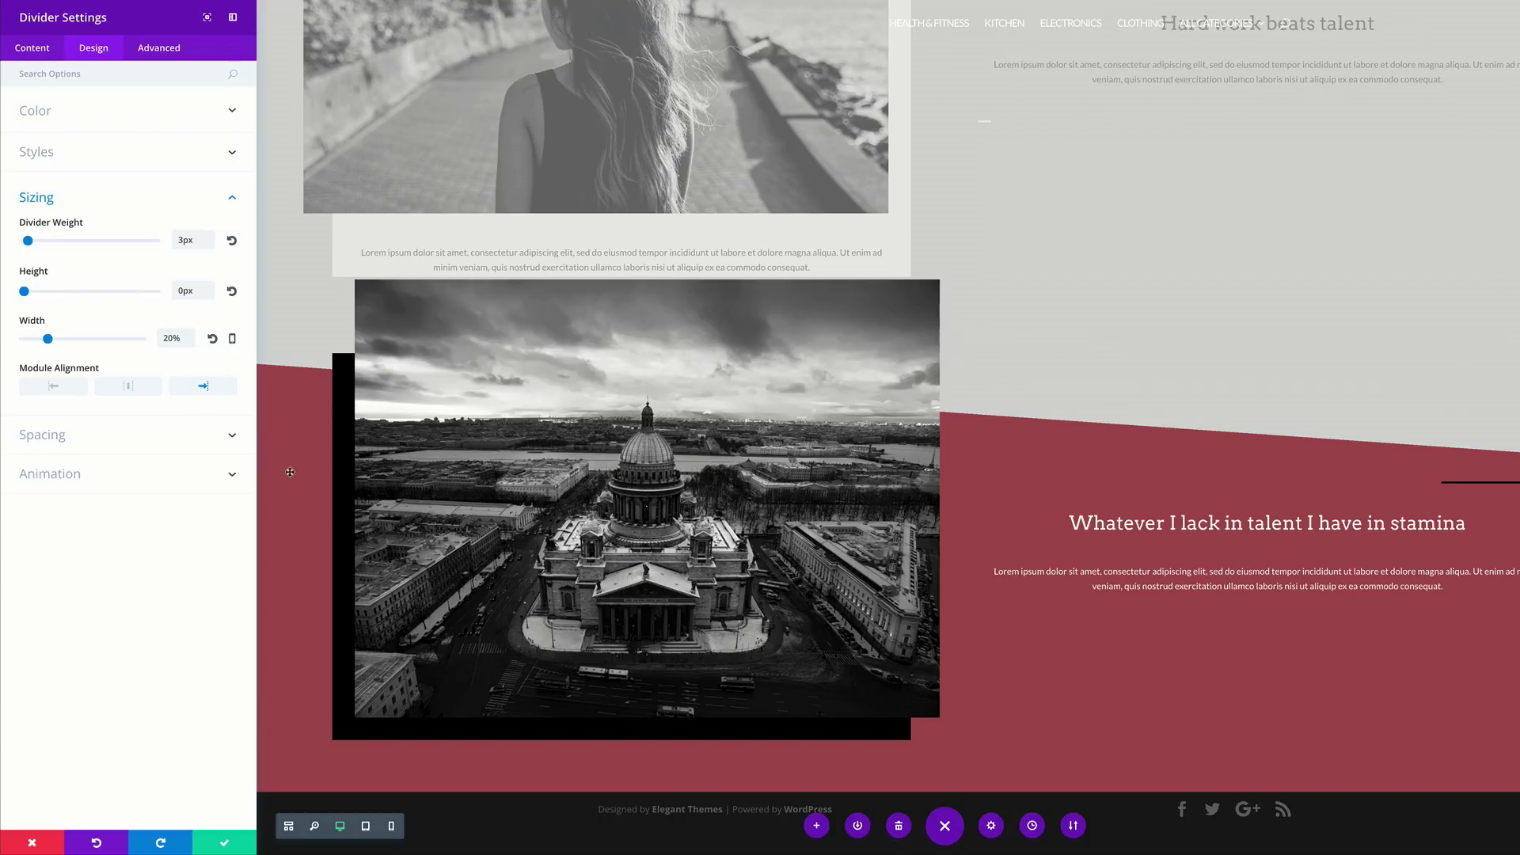
click(224, 845)
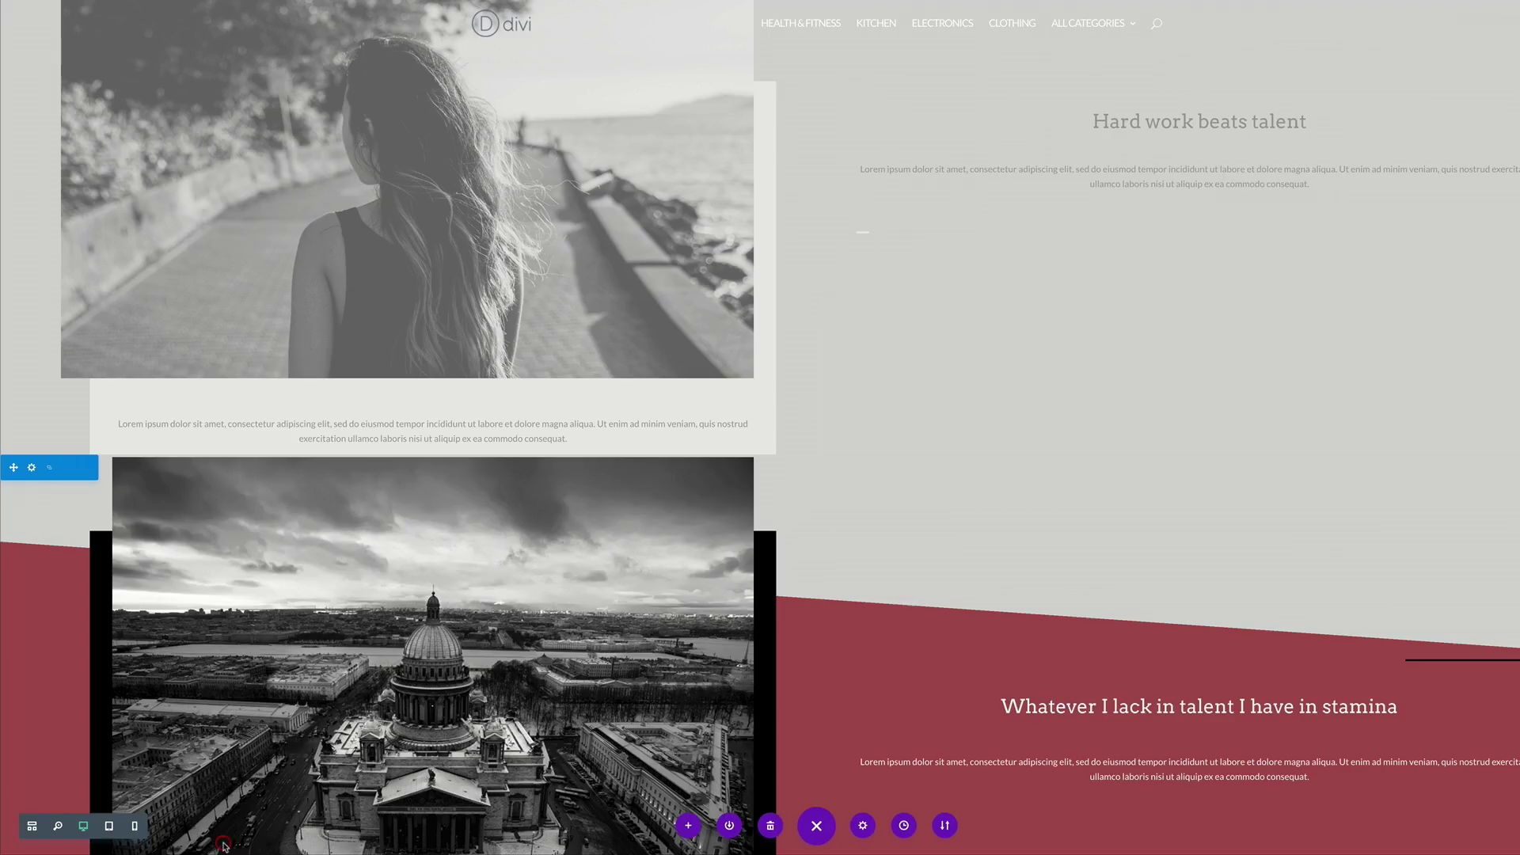
Duplicate the divider and place the copy between the quote and the lorem ipsum paragraph.
scroll(1346, 475, down, 1)
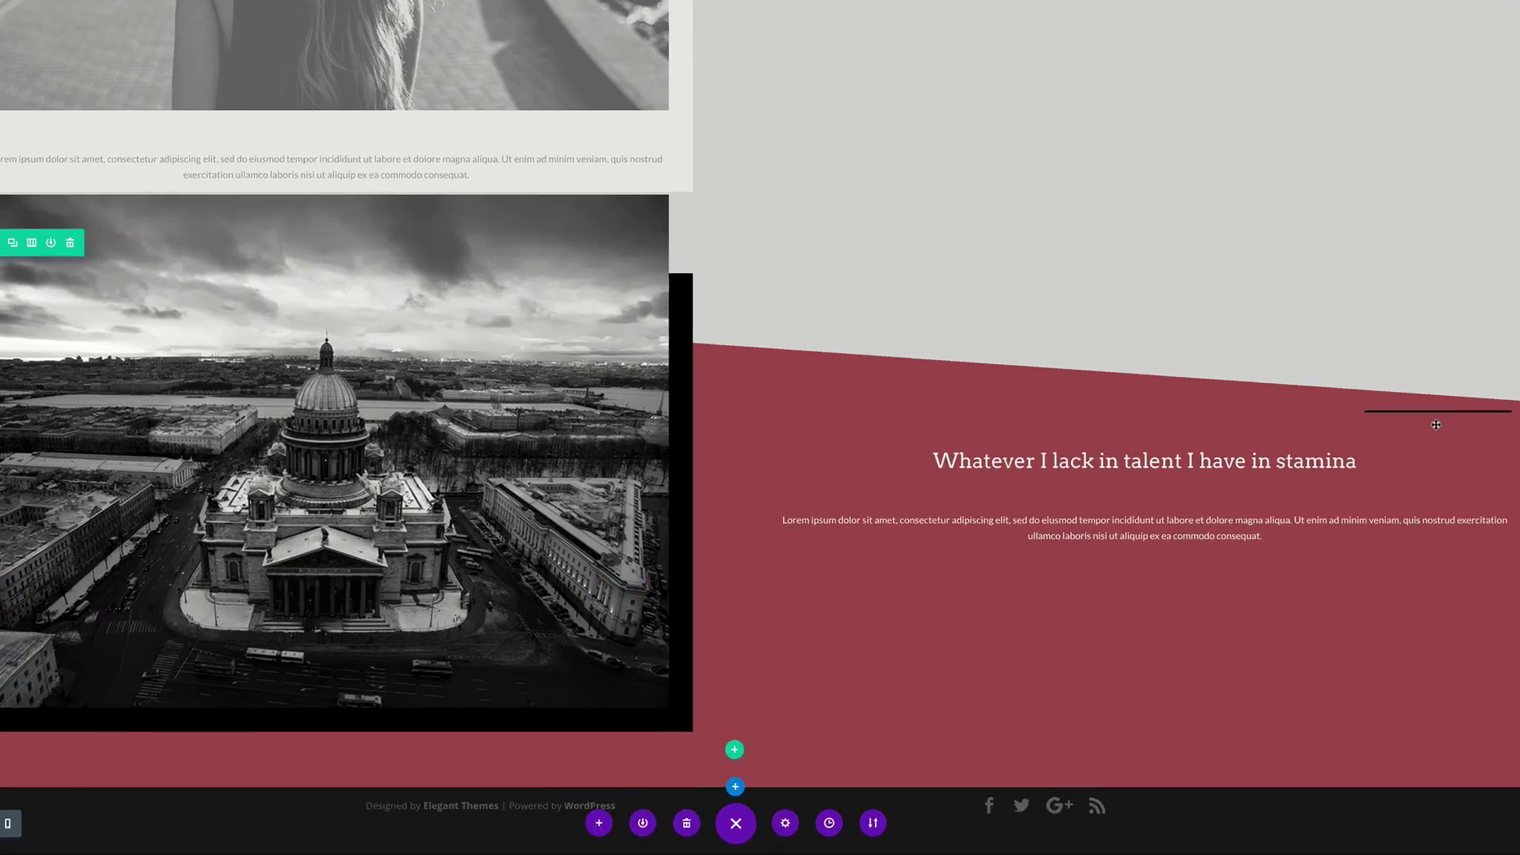
mouse_move(1429, 432)
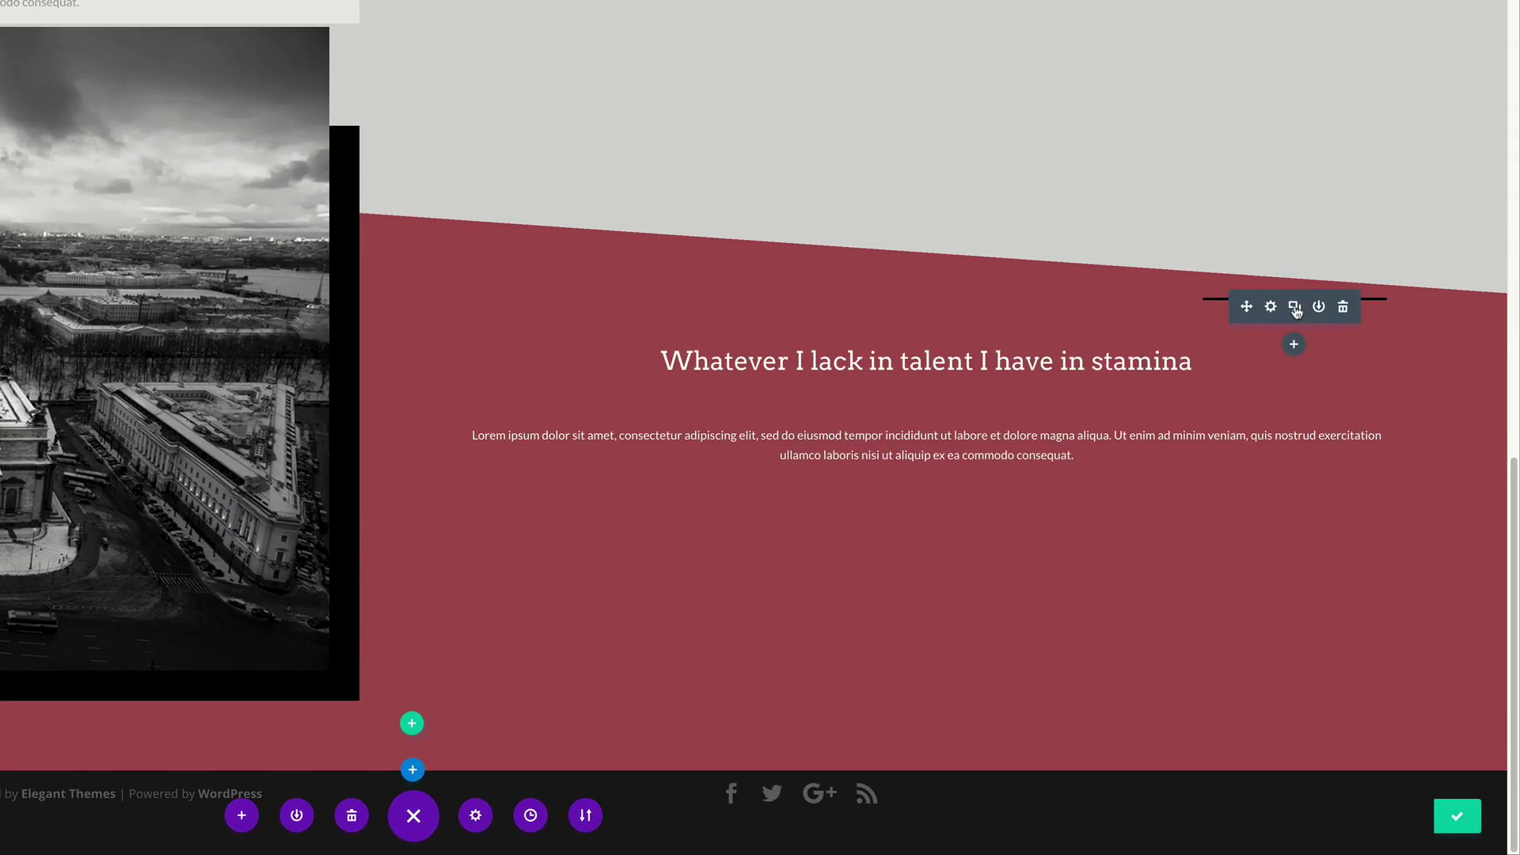
click(1296, 310)
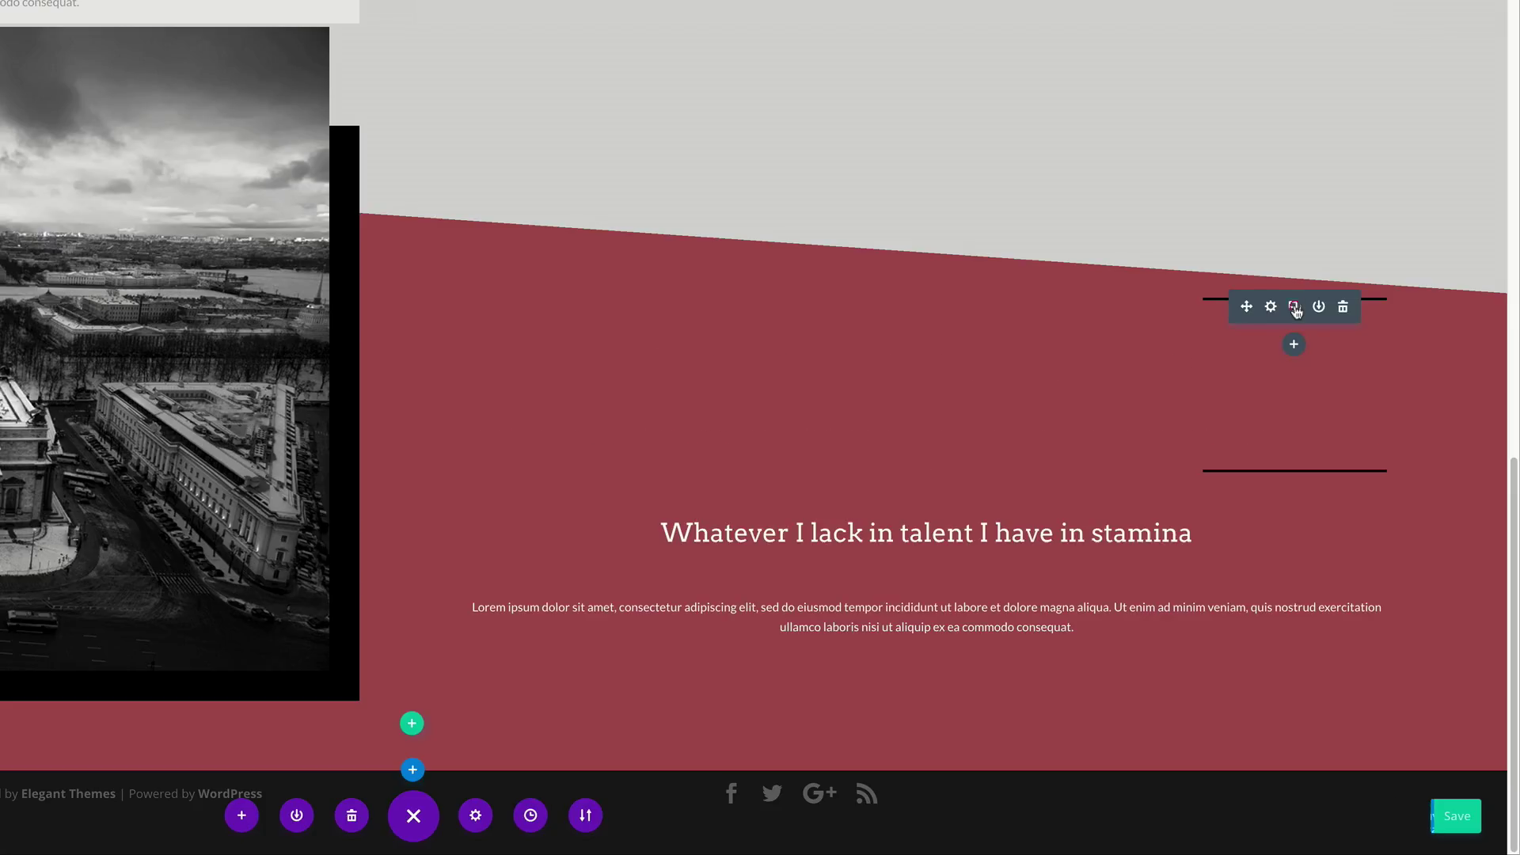
drag(1245, 479, 1223, 546)
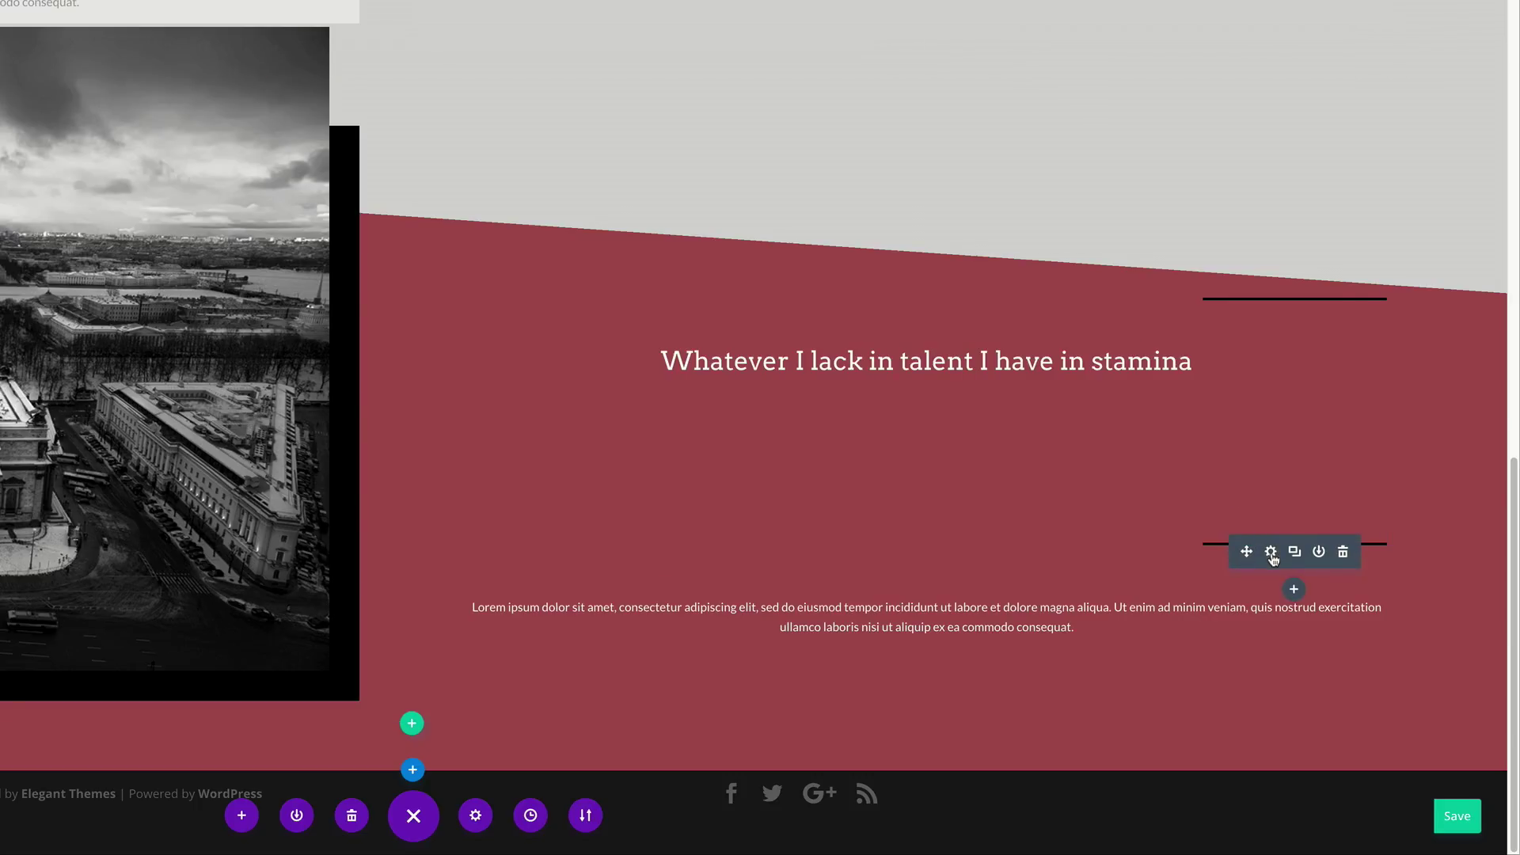
Change the module alignment of the duplicated divider below the quote to left.
click(1270, 550)
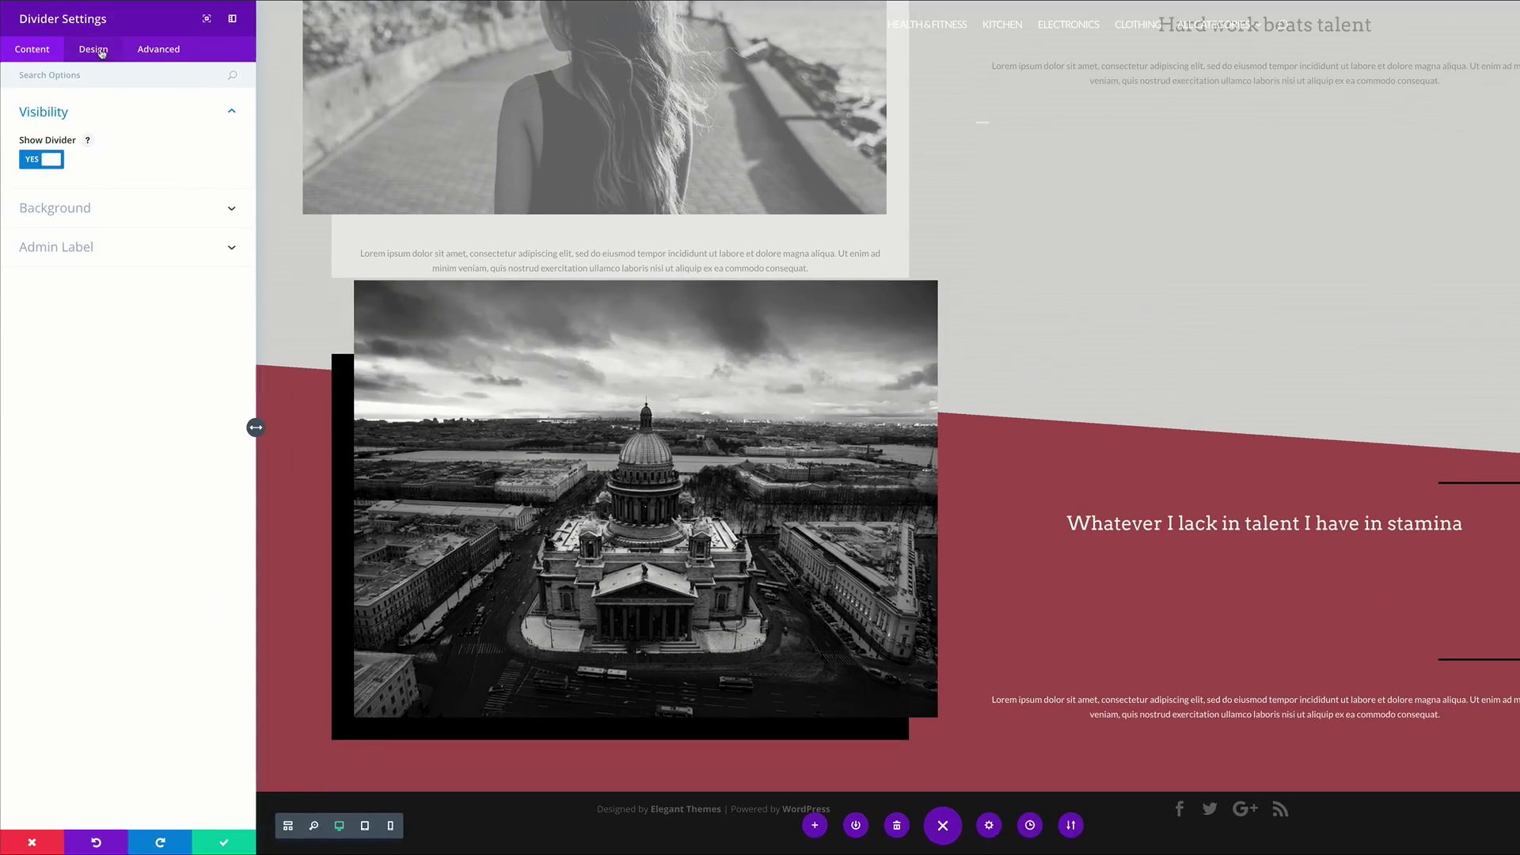
click(100, 52)
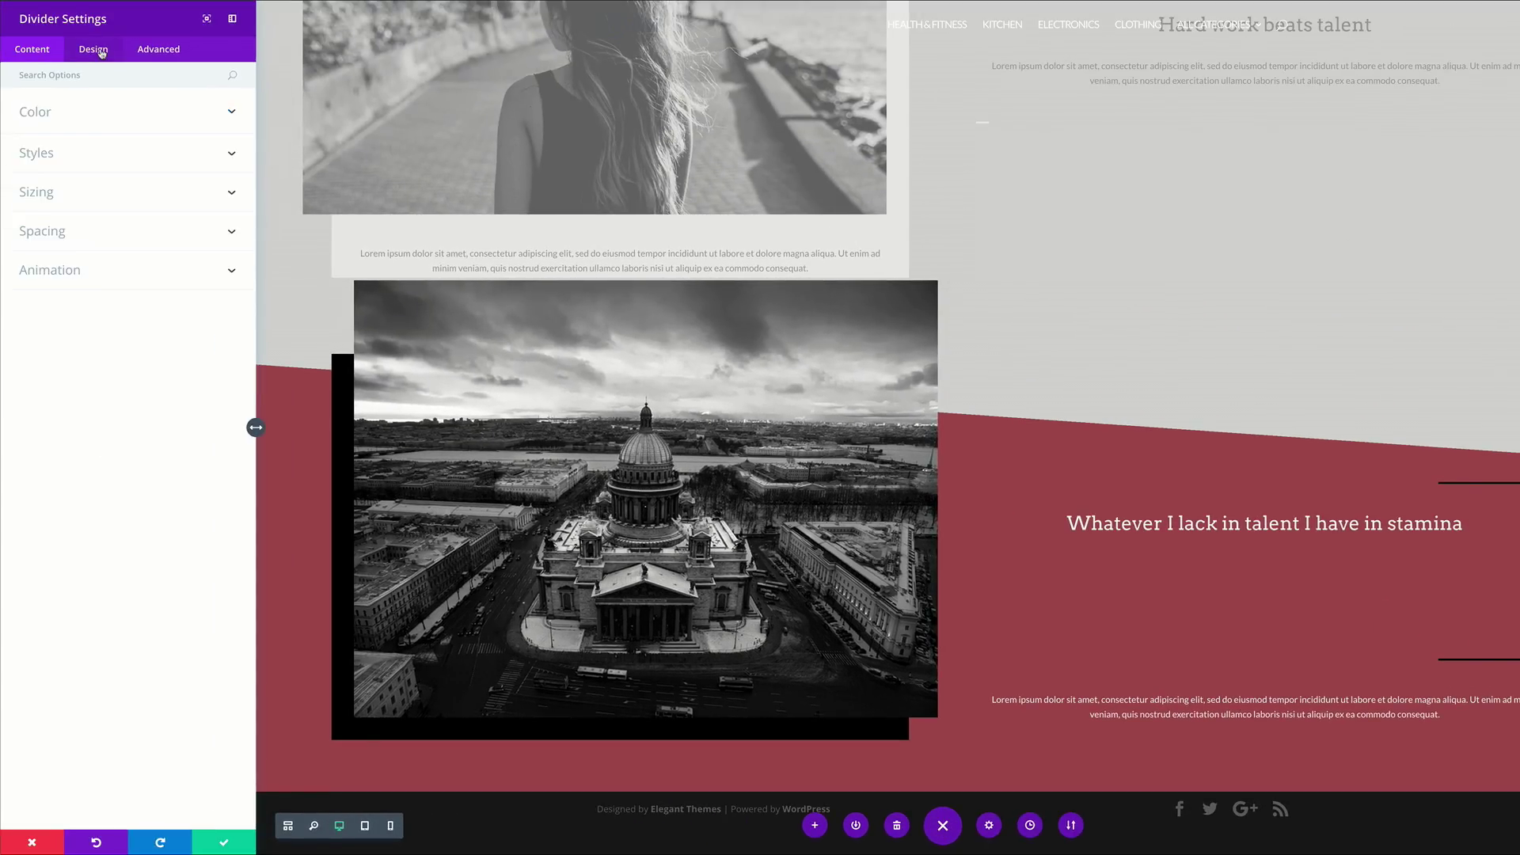
click(57, 233)
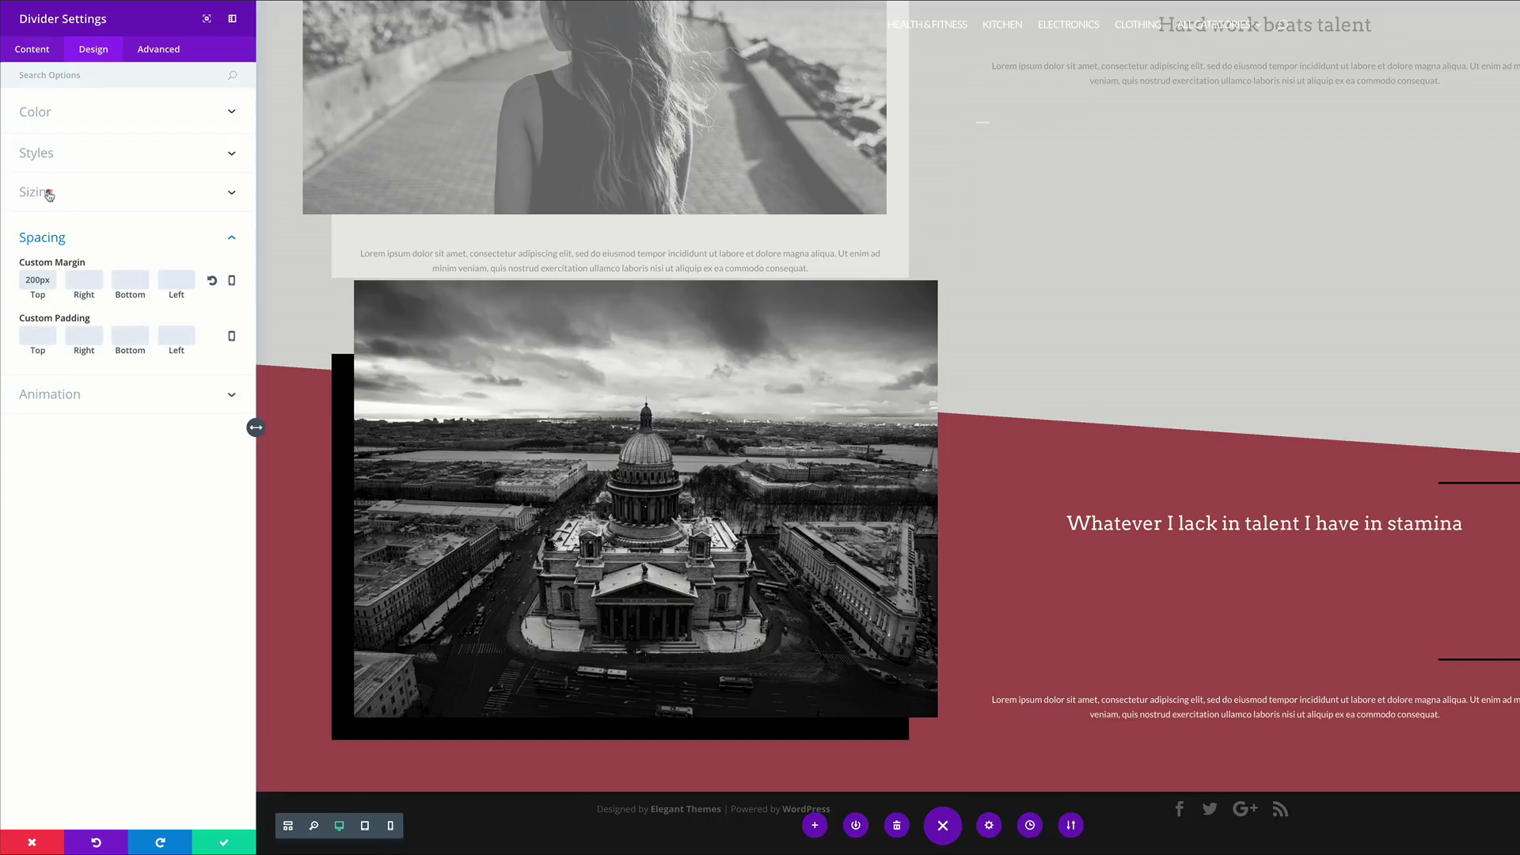
click(48, 194)
click(49, 152)
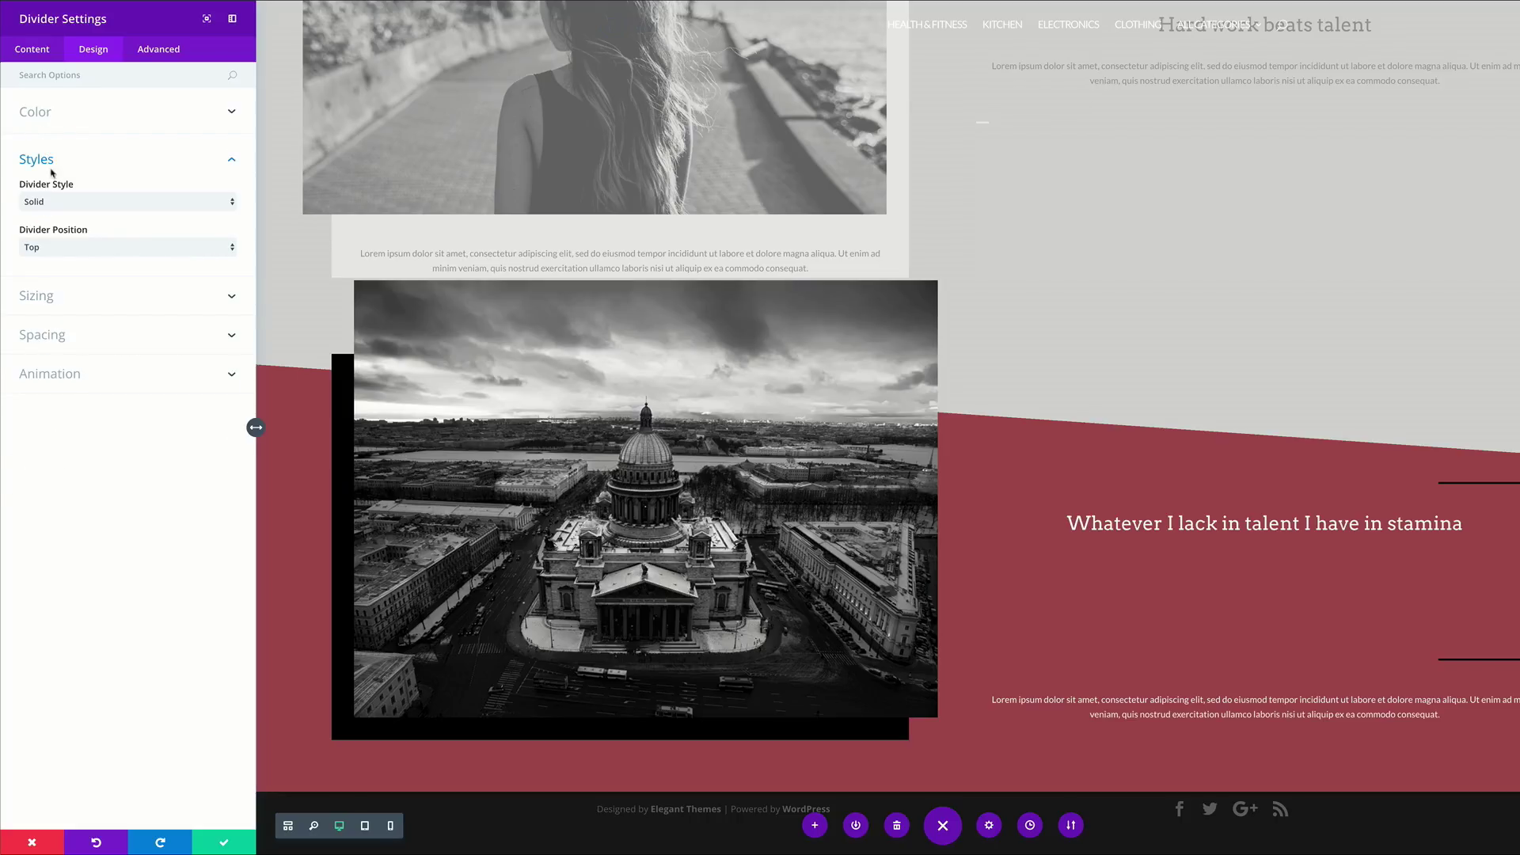
click(61, 334)
click(48, 197)
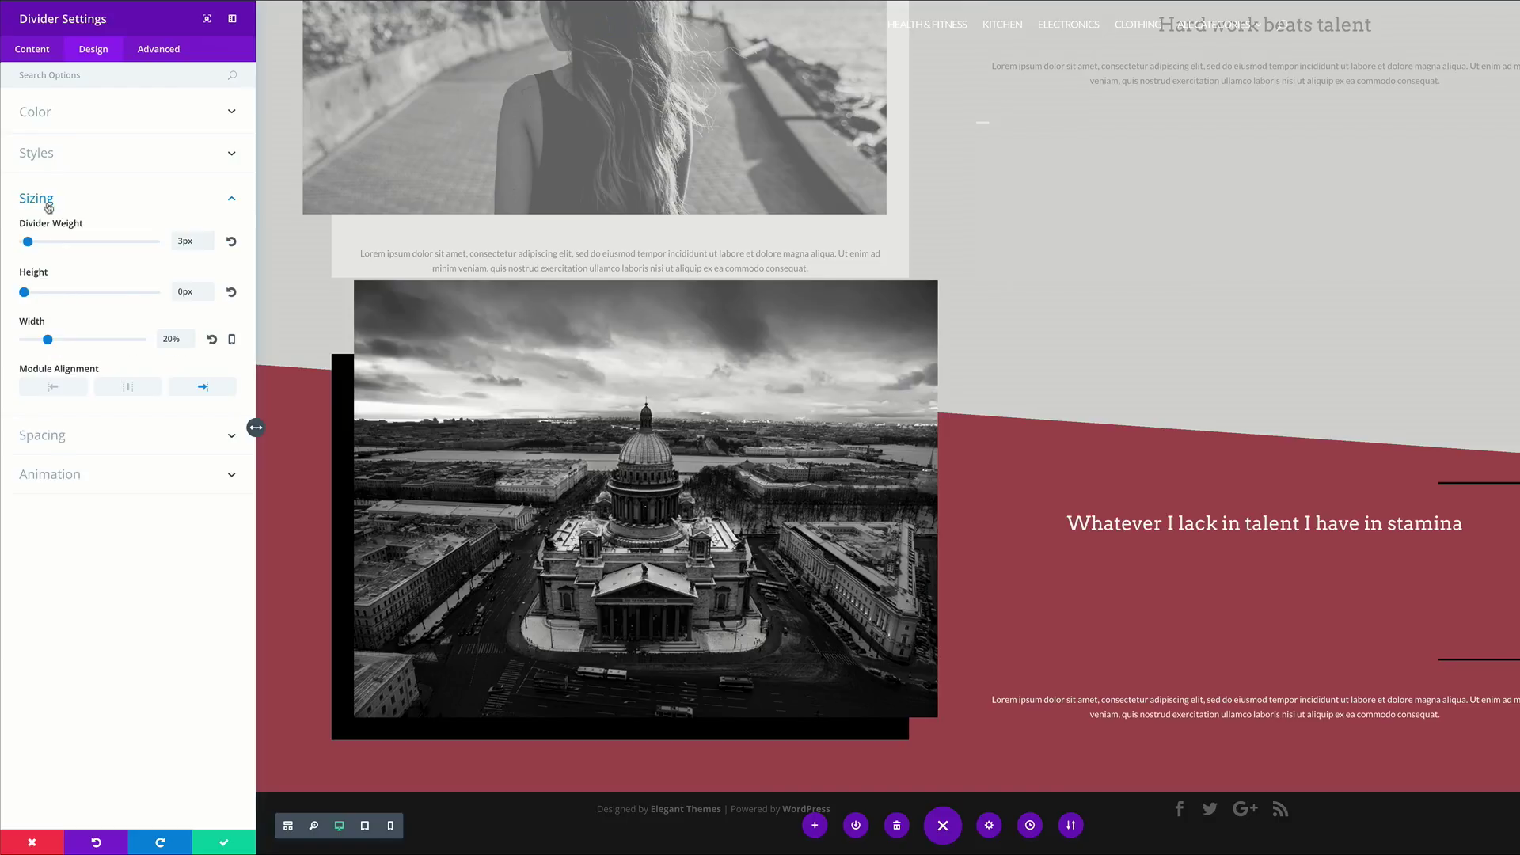
click(60, 388)
click(71, 199)
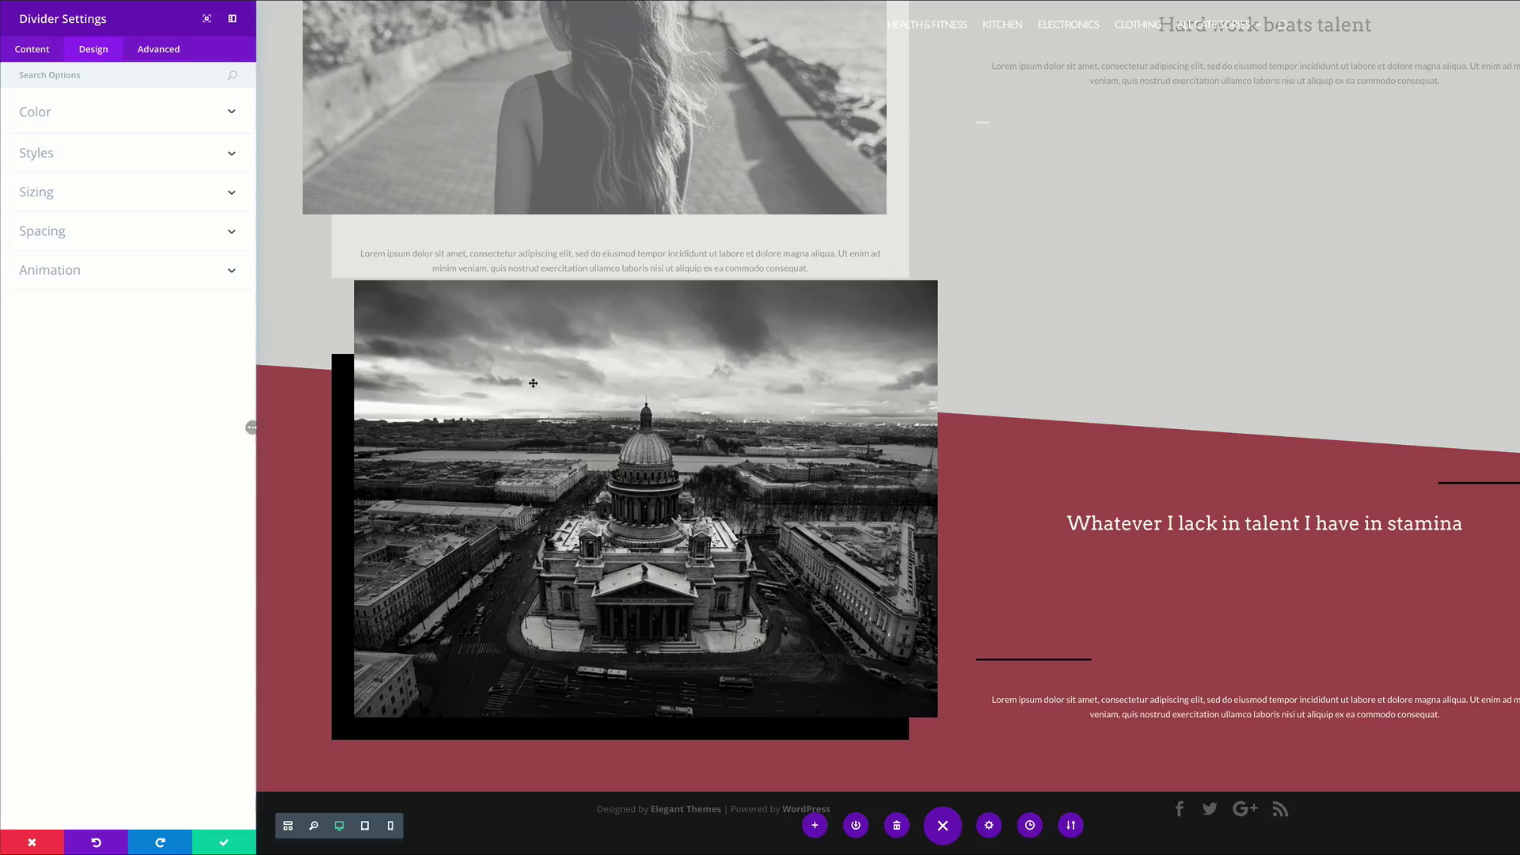
Clear the duplicated divider's custom top margin and save the module.
scroll(1027, 607, up, 1)
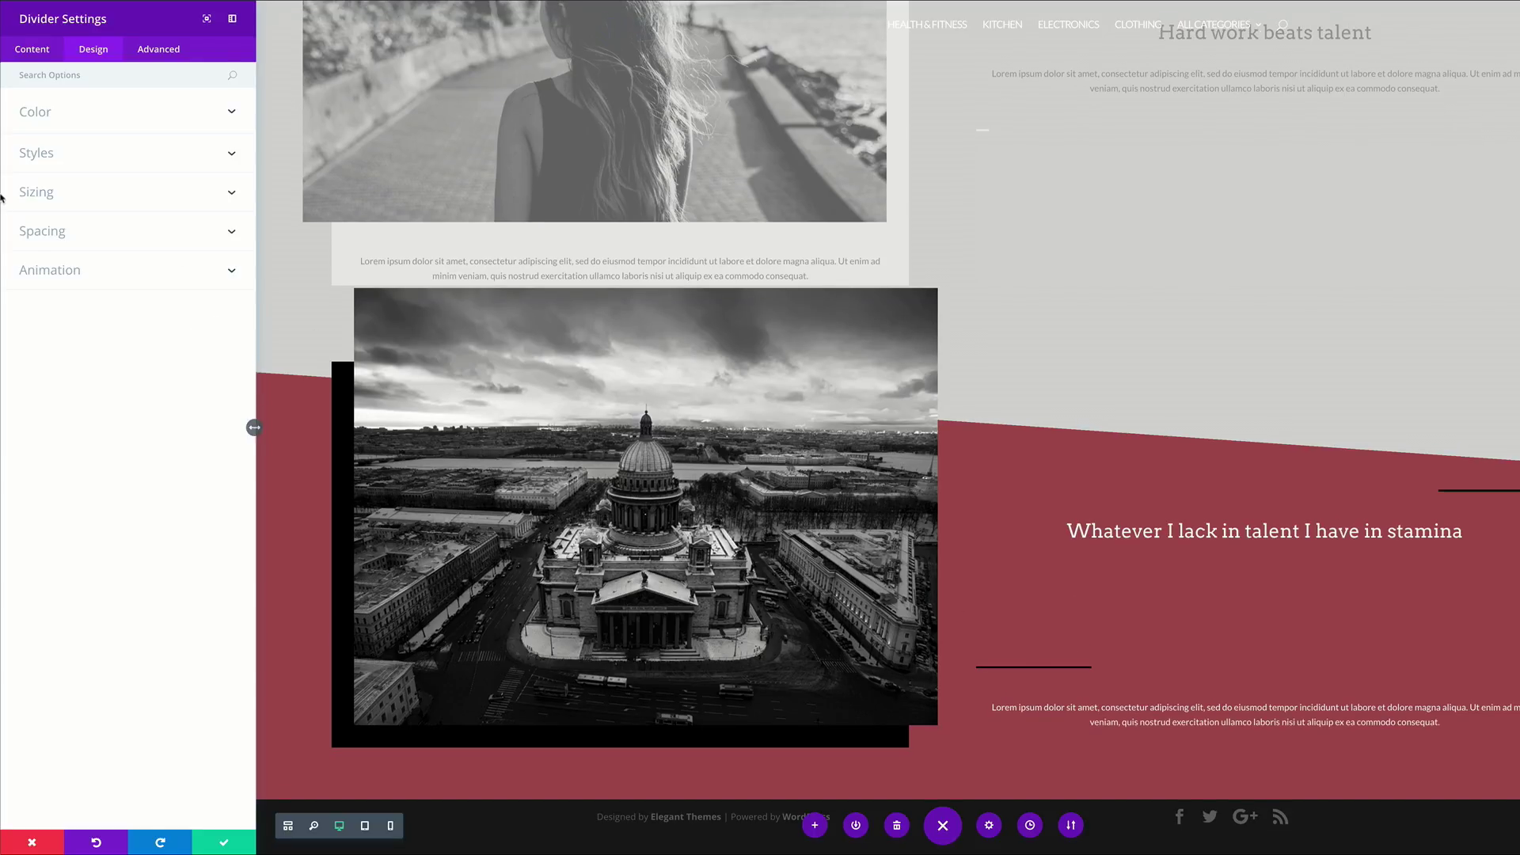
click(58, 234)
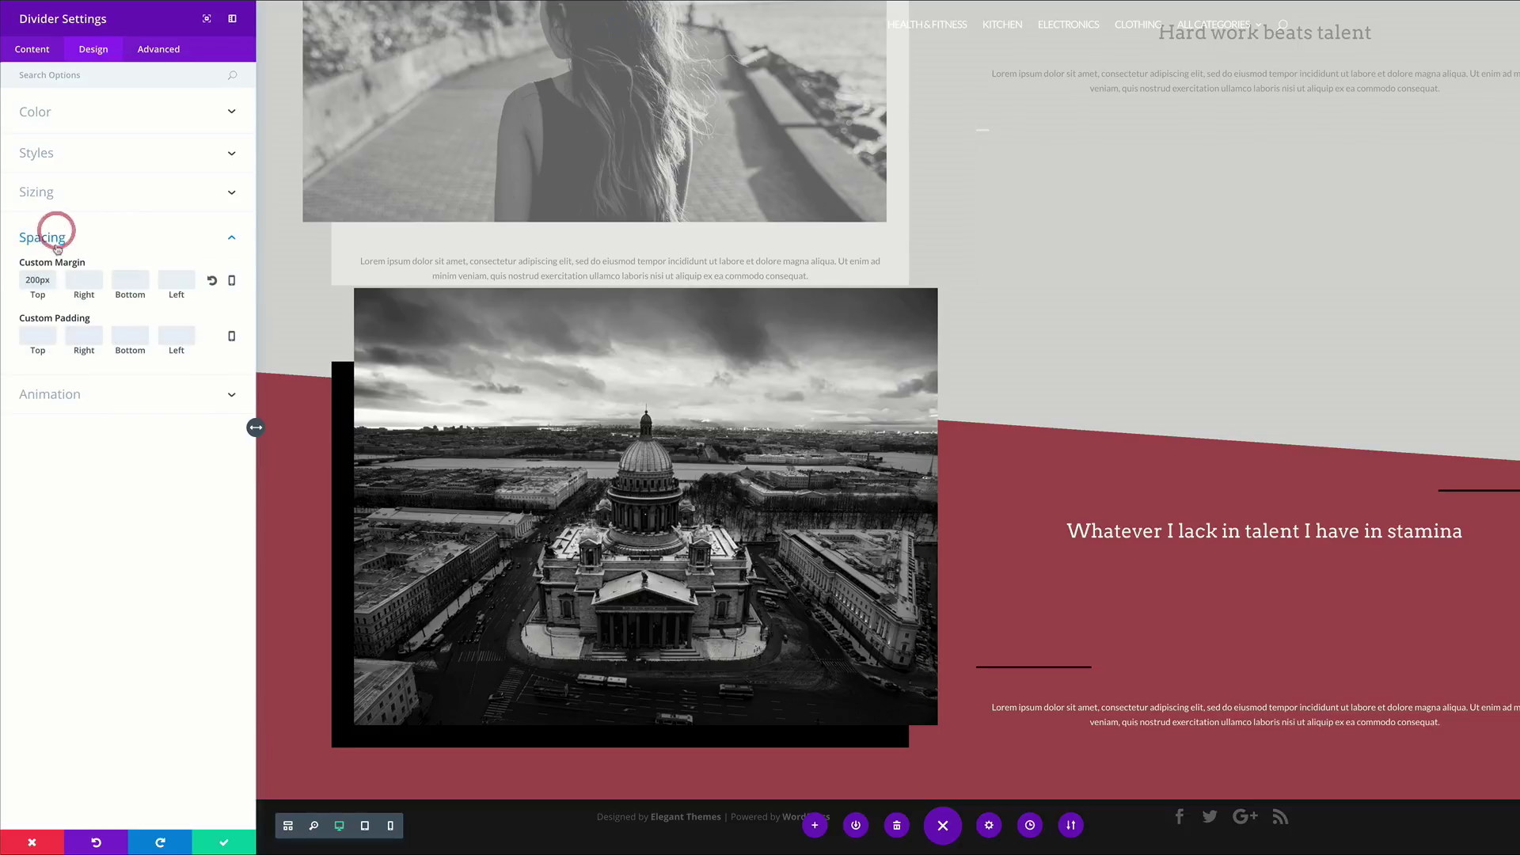
double_click(51, 279)
key(BackSpace)
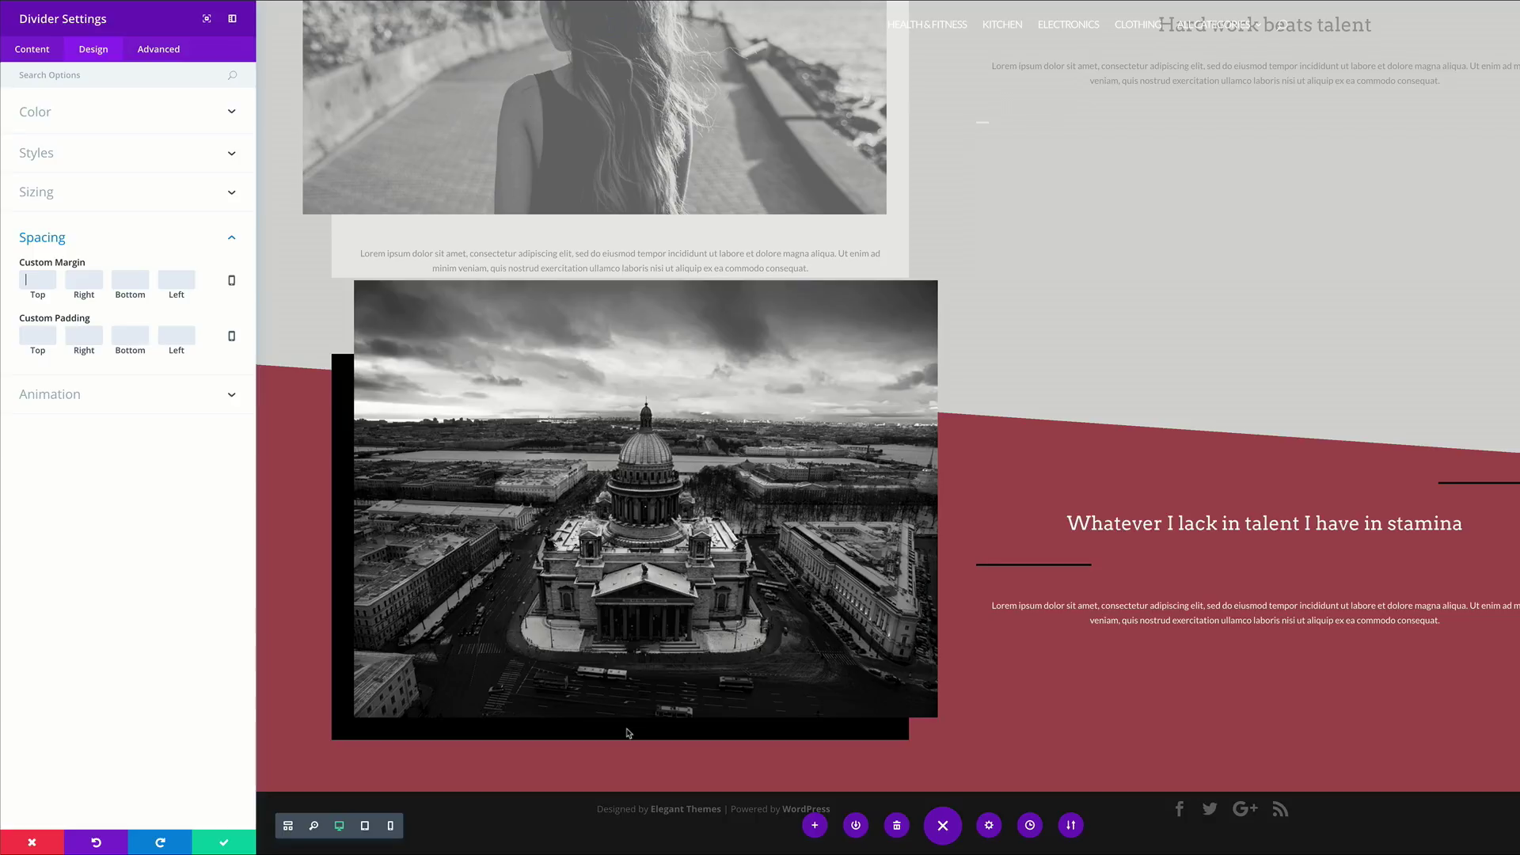
click(225, 844)
Insert a Text module below the cathedral image, filled with the "Lorem ipsum dolor sit amet" paragraph ending in "commodo consequat.".
scroll(482, 633, down, 3)
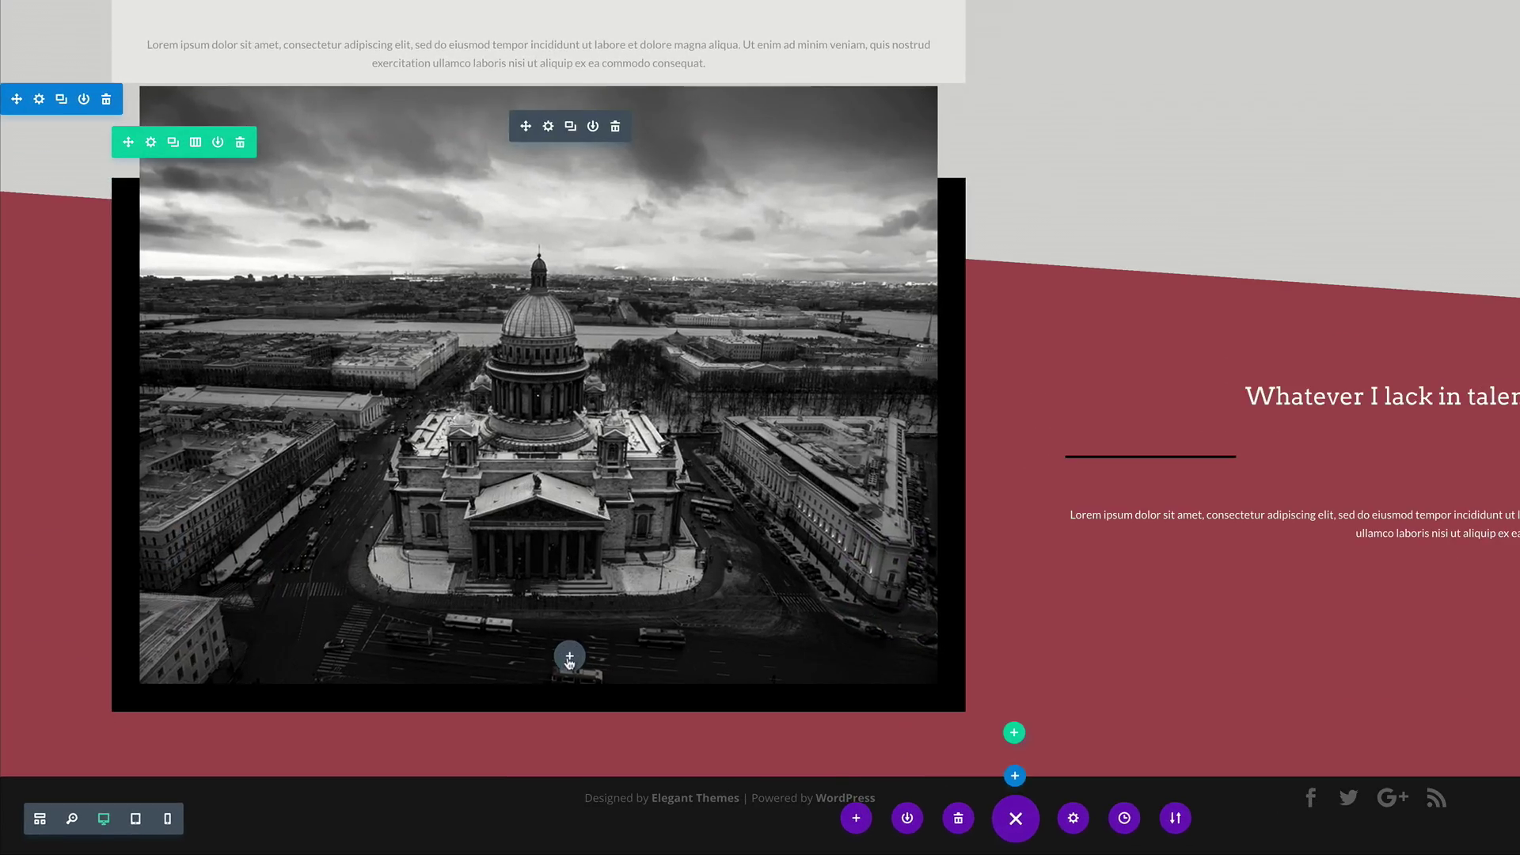
click(547, 663)
scroll(535, 446, down, 2)
text(tex)
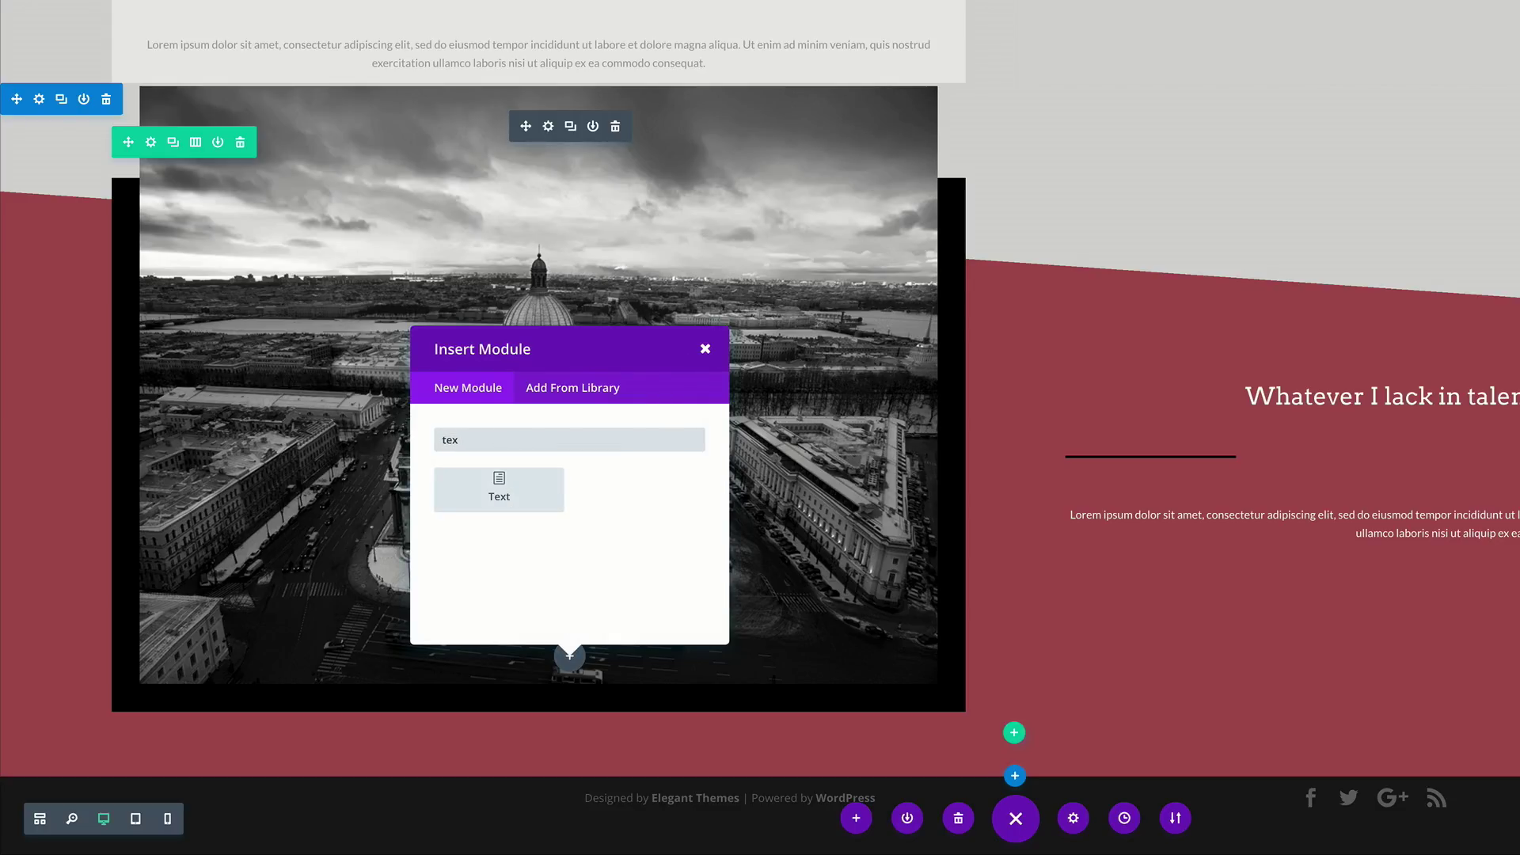
click(539, 488)
click(172, 198)
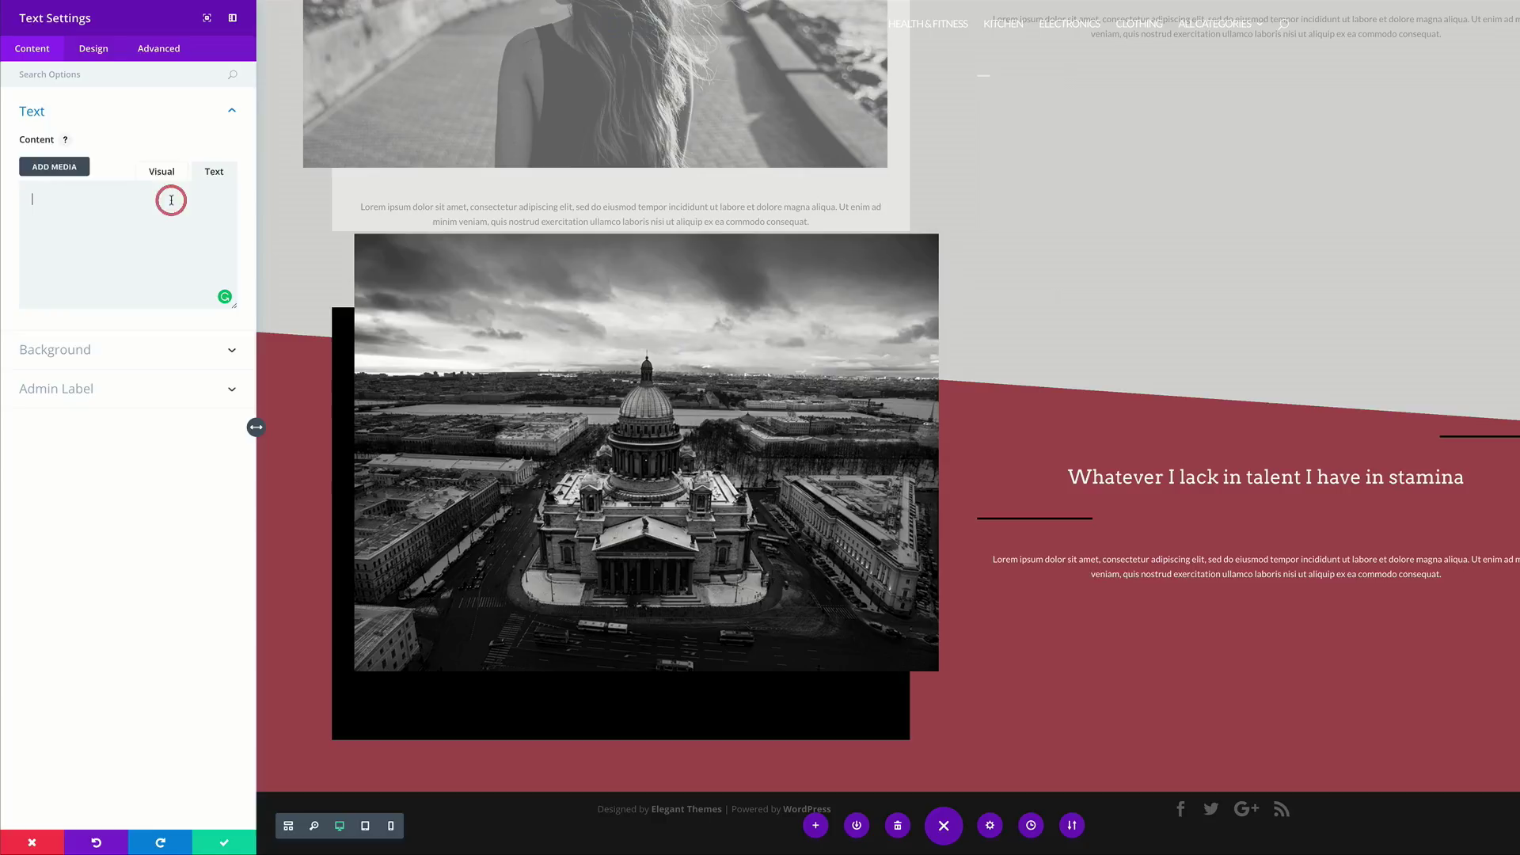
text(Lorem ipsum dolor sit amet, consectetur adipiscing elit, sed do eiusmod tempor incididunt ut labore et dolore magna aliqua. Ut enim ad minim veniam, quis nostrud exercitation ullamco laboris nisi ut aliquip ex ea commodo consequat.)
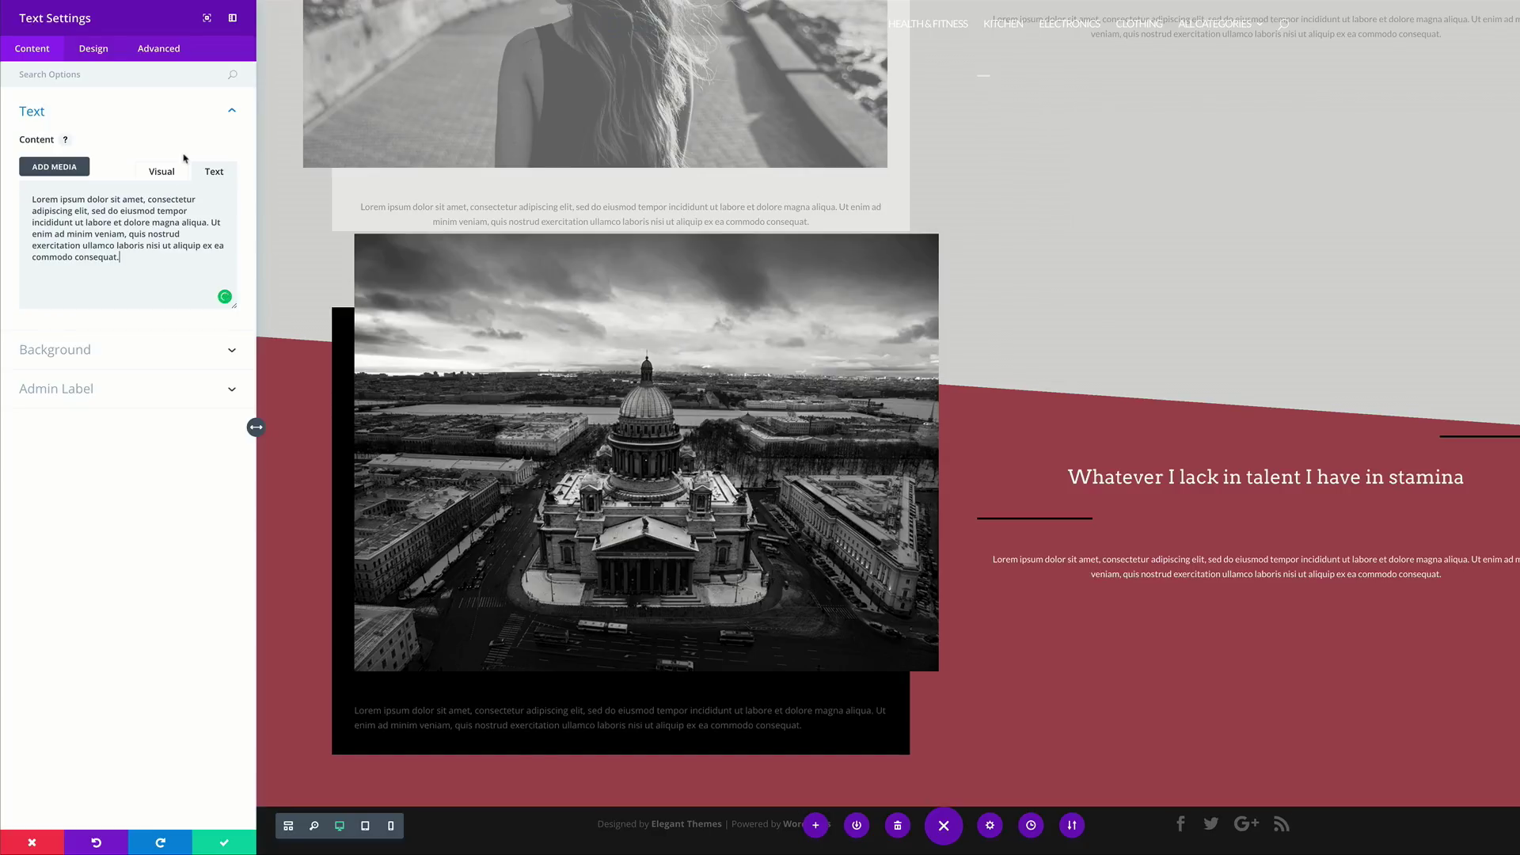
Center the text below the cathedral image, set its text color to white (#ffffff), and save the module.
click(103, 50)
click(44, 112)
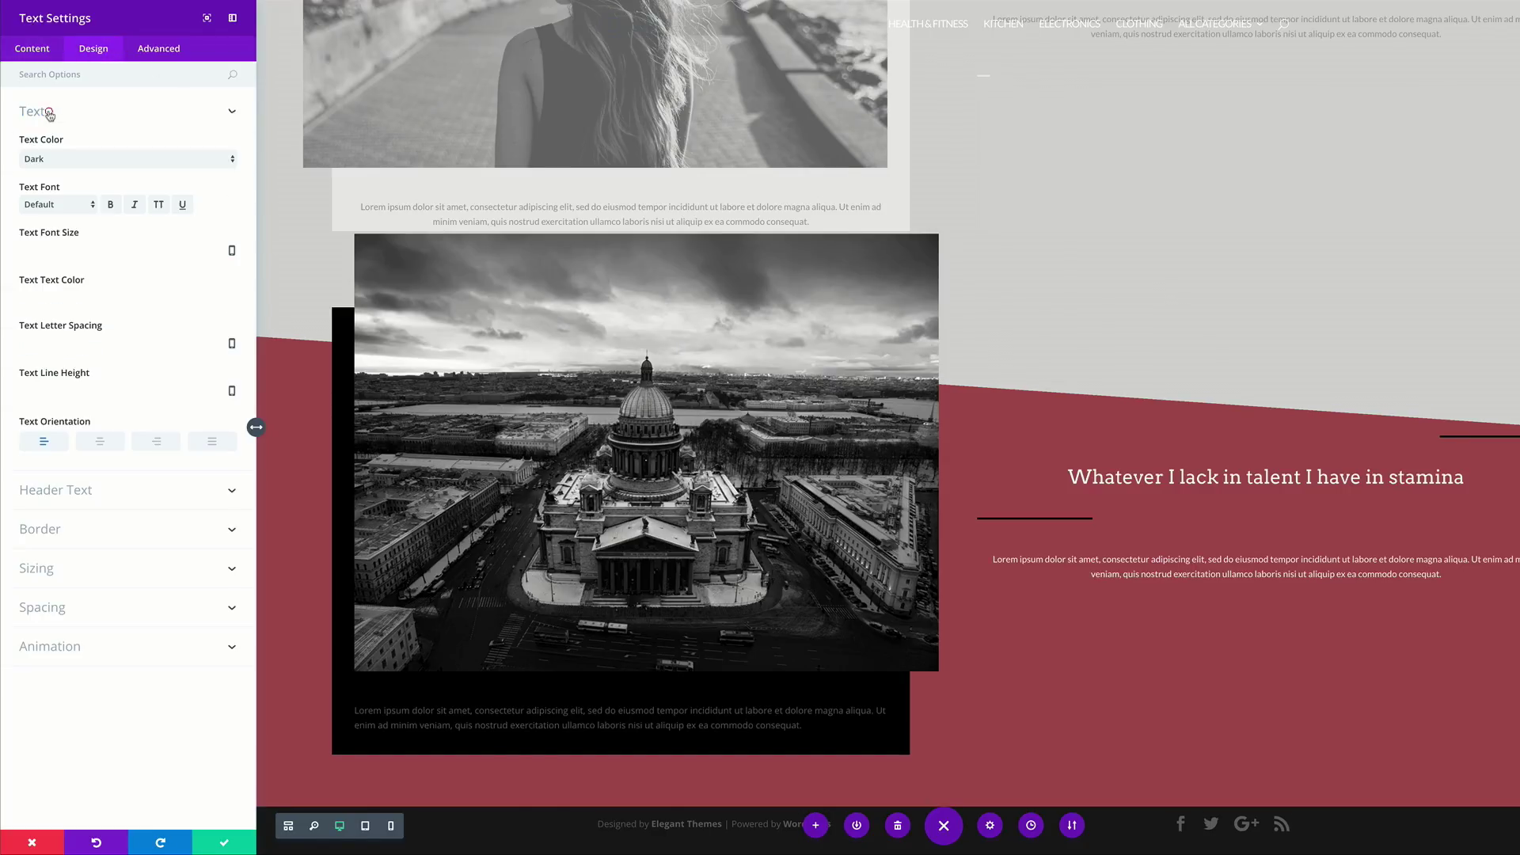
click(121, 445)
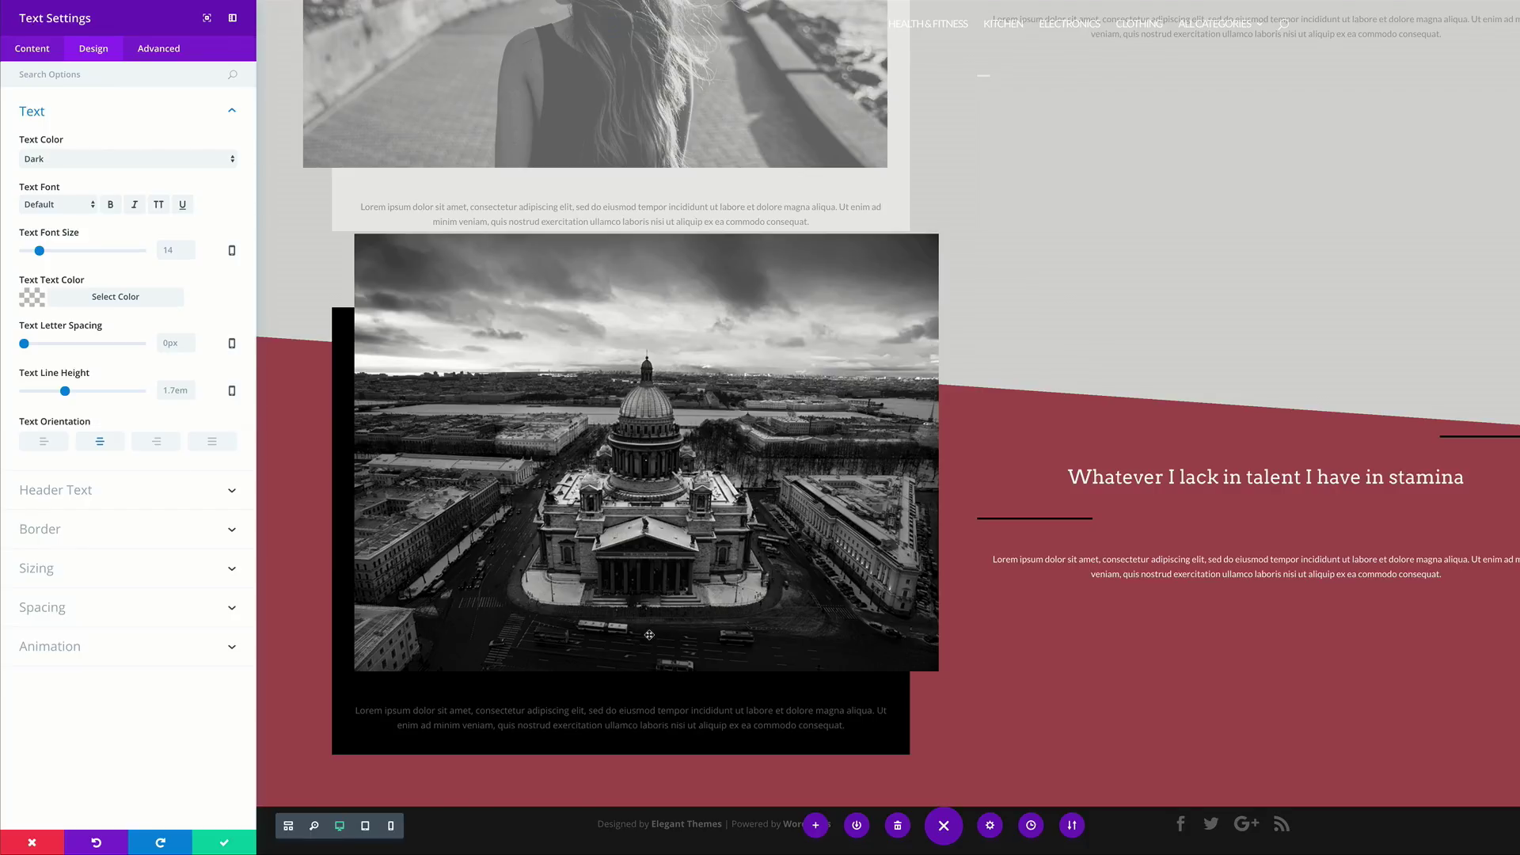
scroll(646, 638, down, 1)
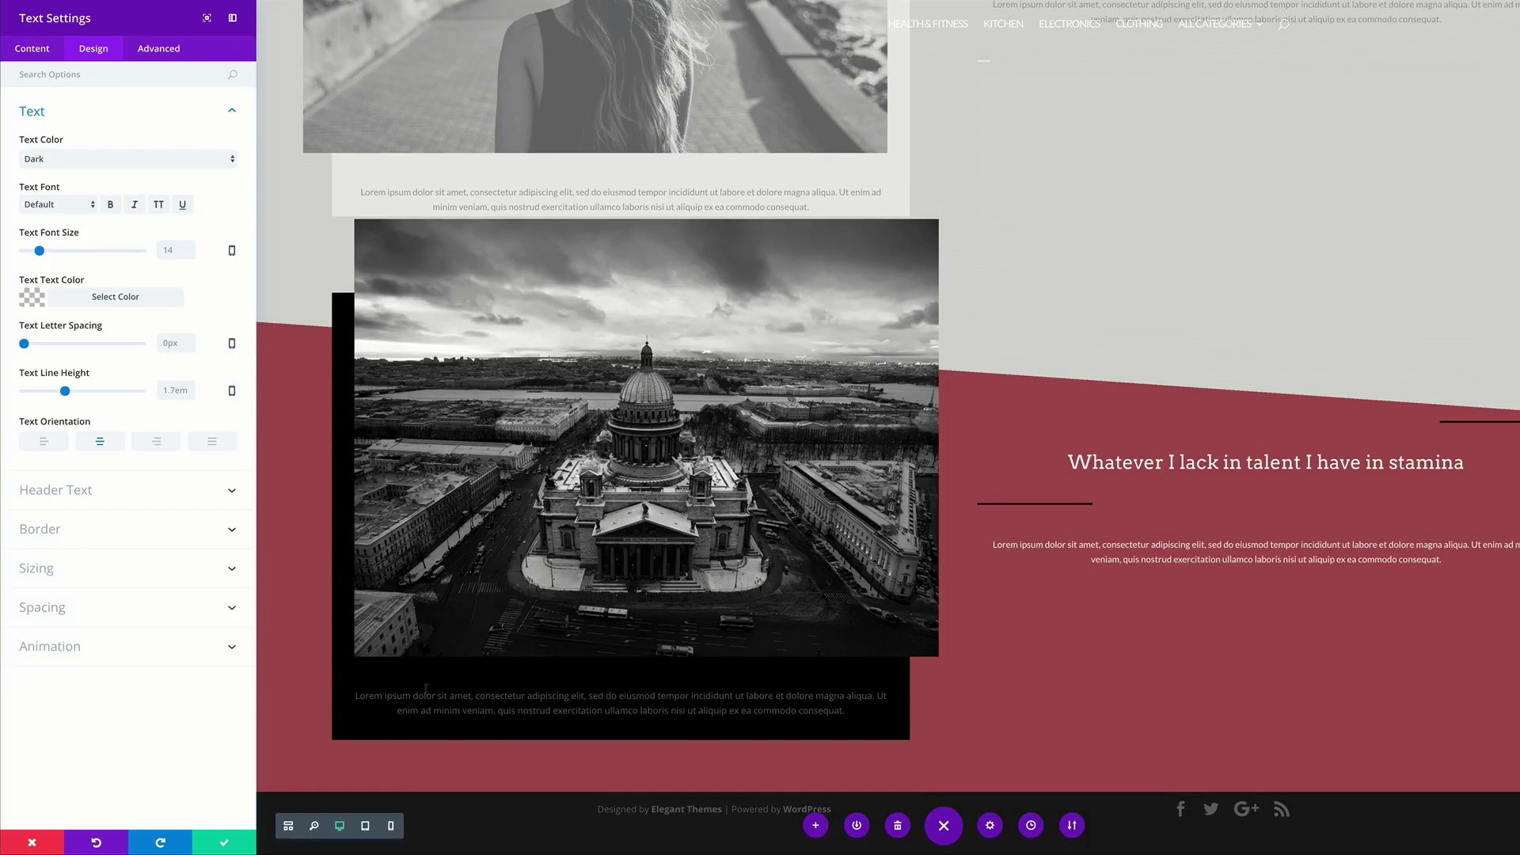
click(33, 297)
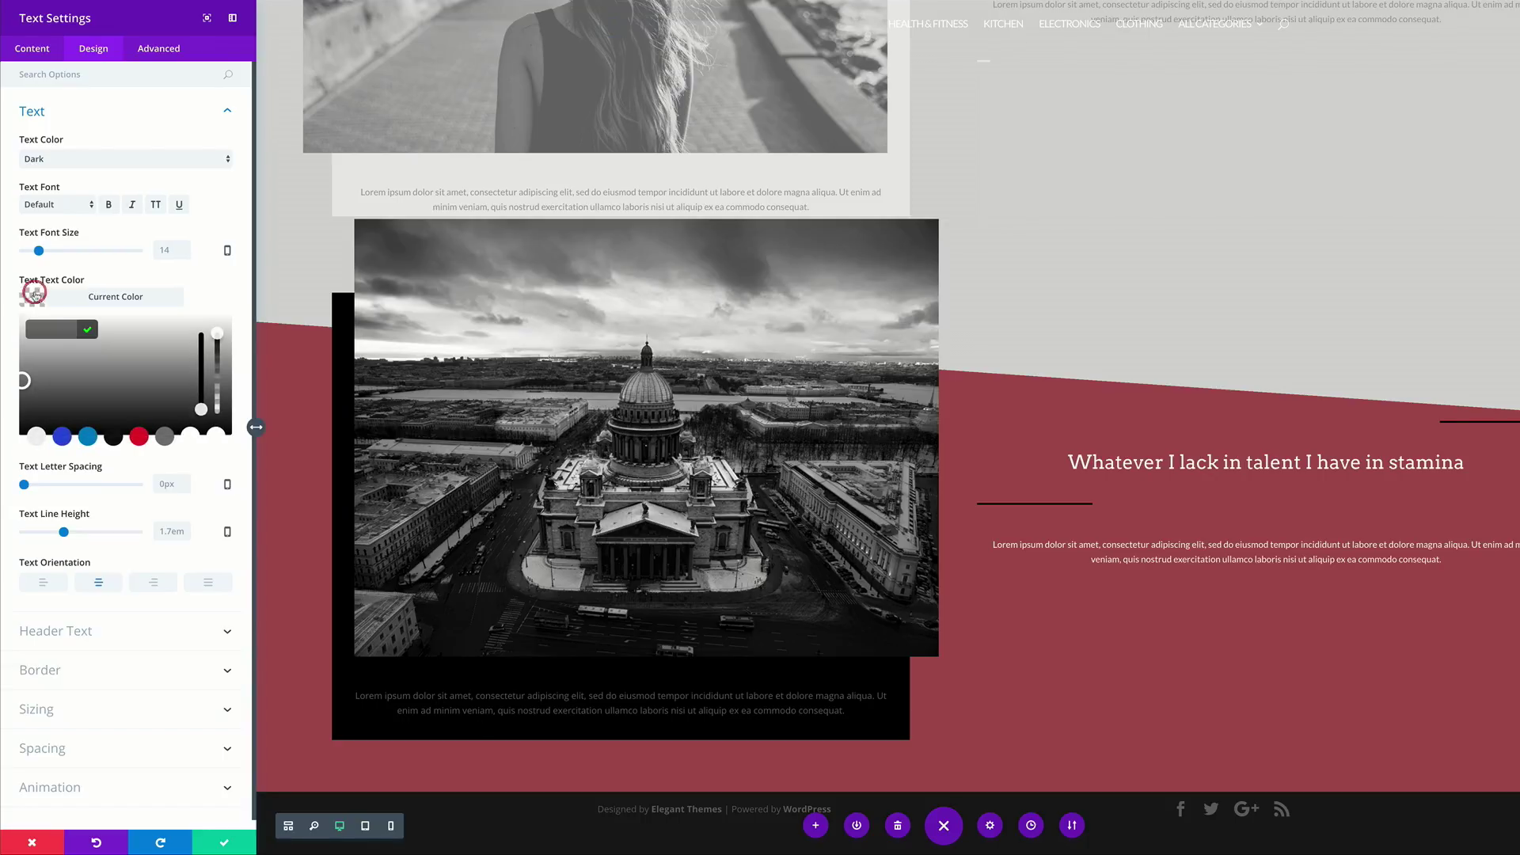
click(216, 437)
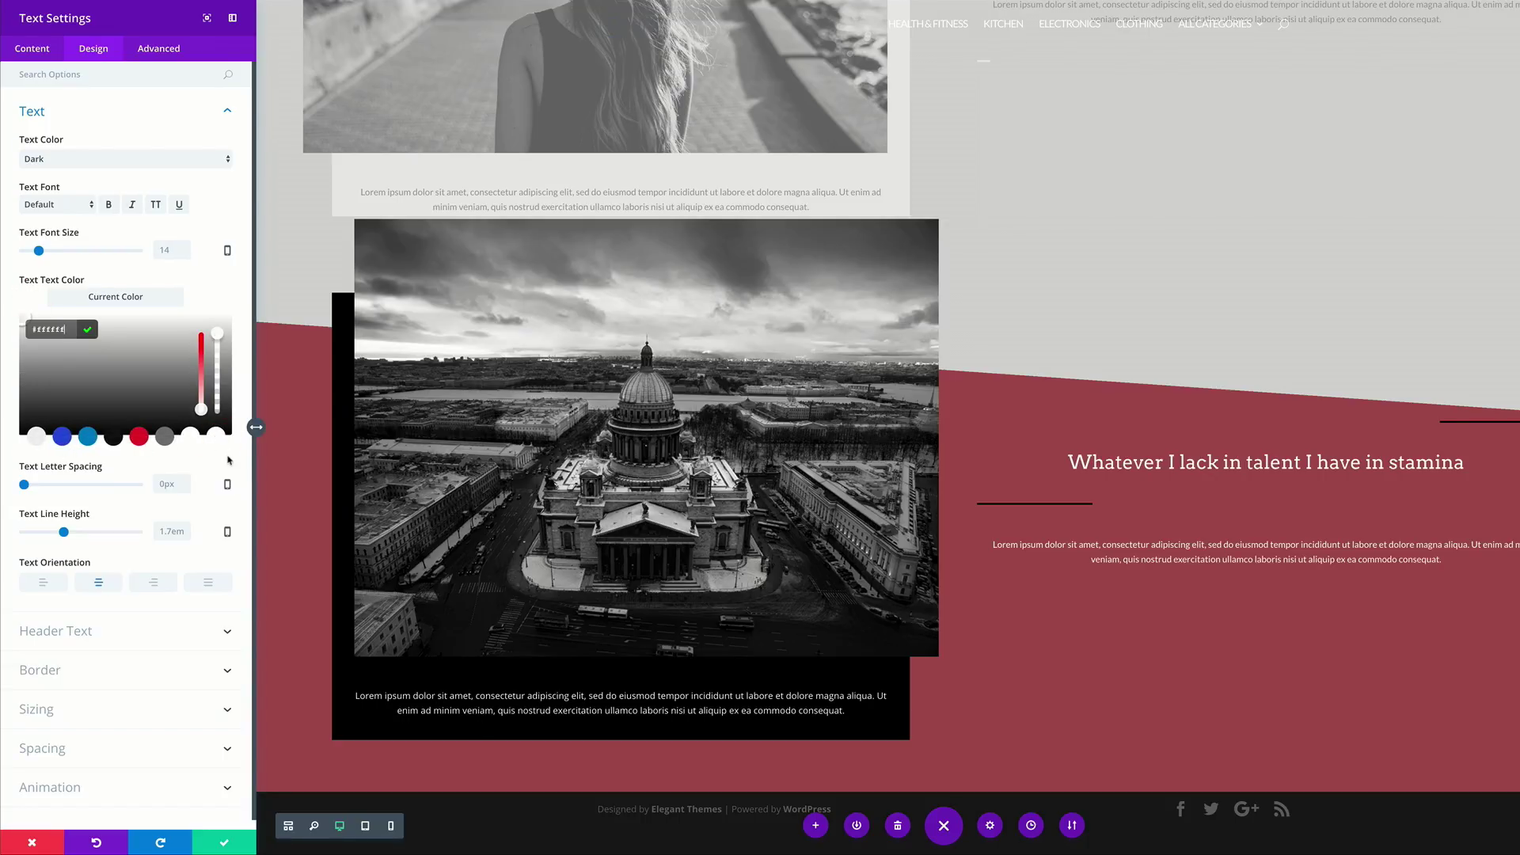
click(221, 844)
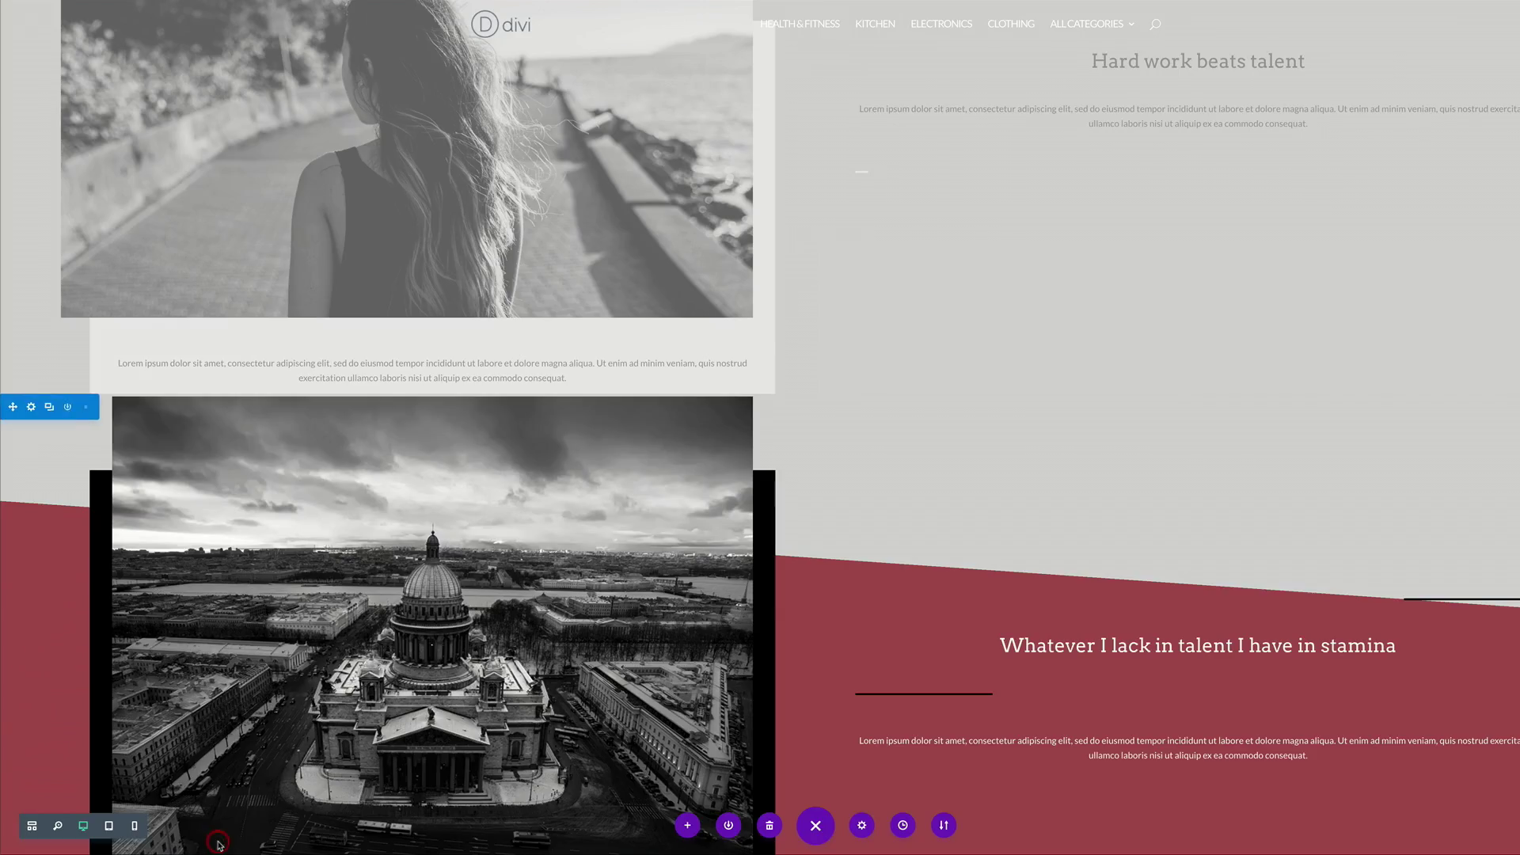
Insert a Social Media Follow module below the white lorem ipsum paragraph in the black column.
scroll(361, 679, down, 3)
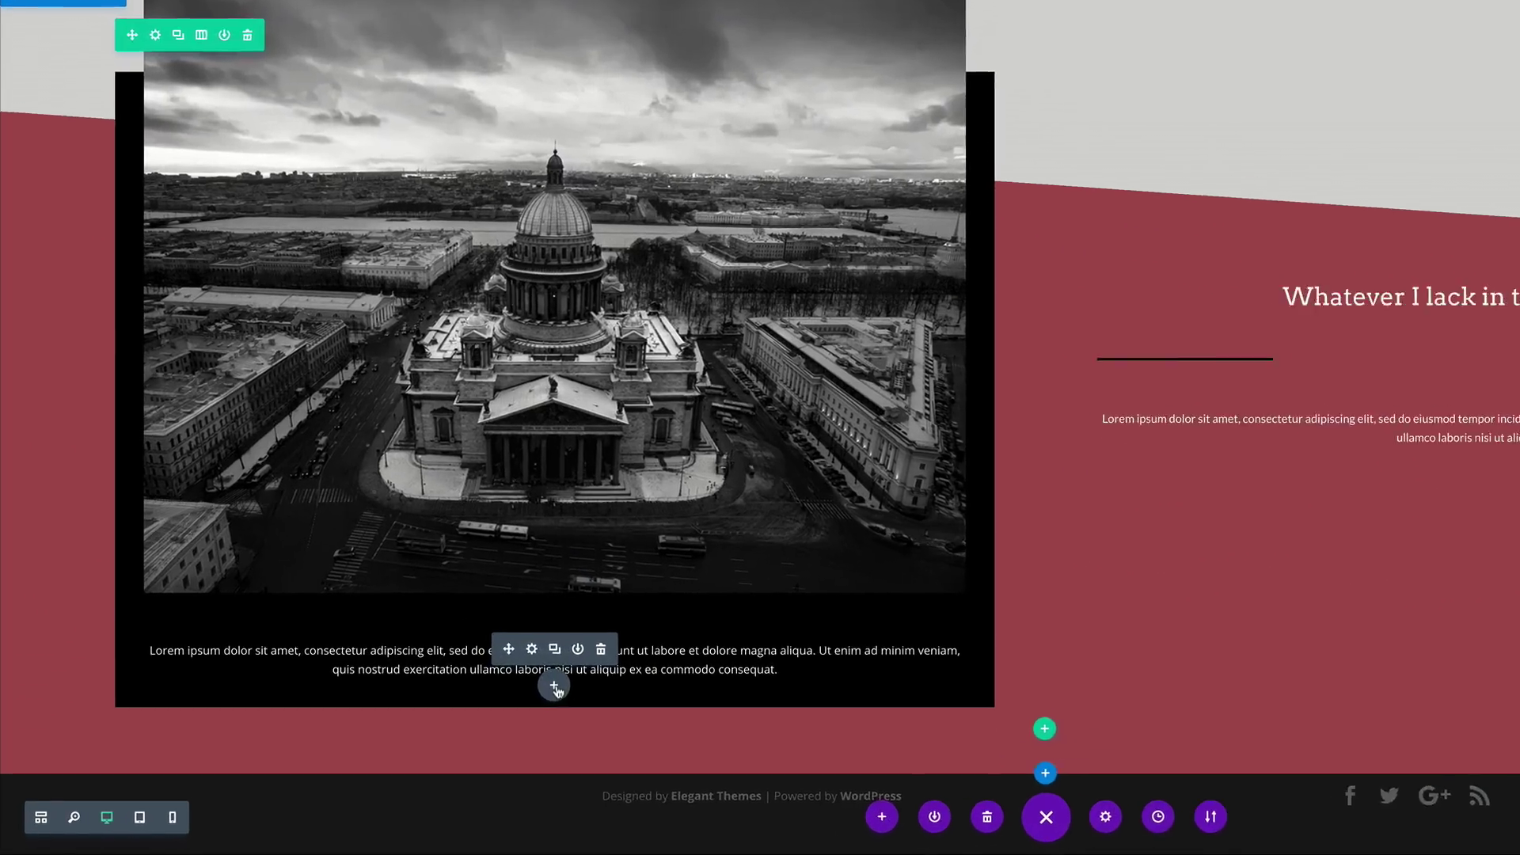
click(555, 686)
click(549, 431)
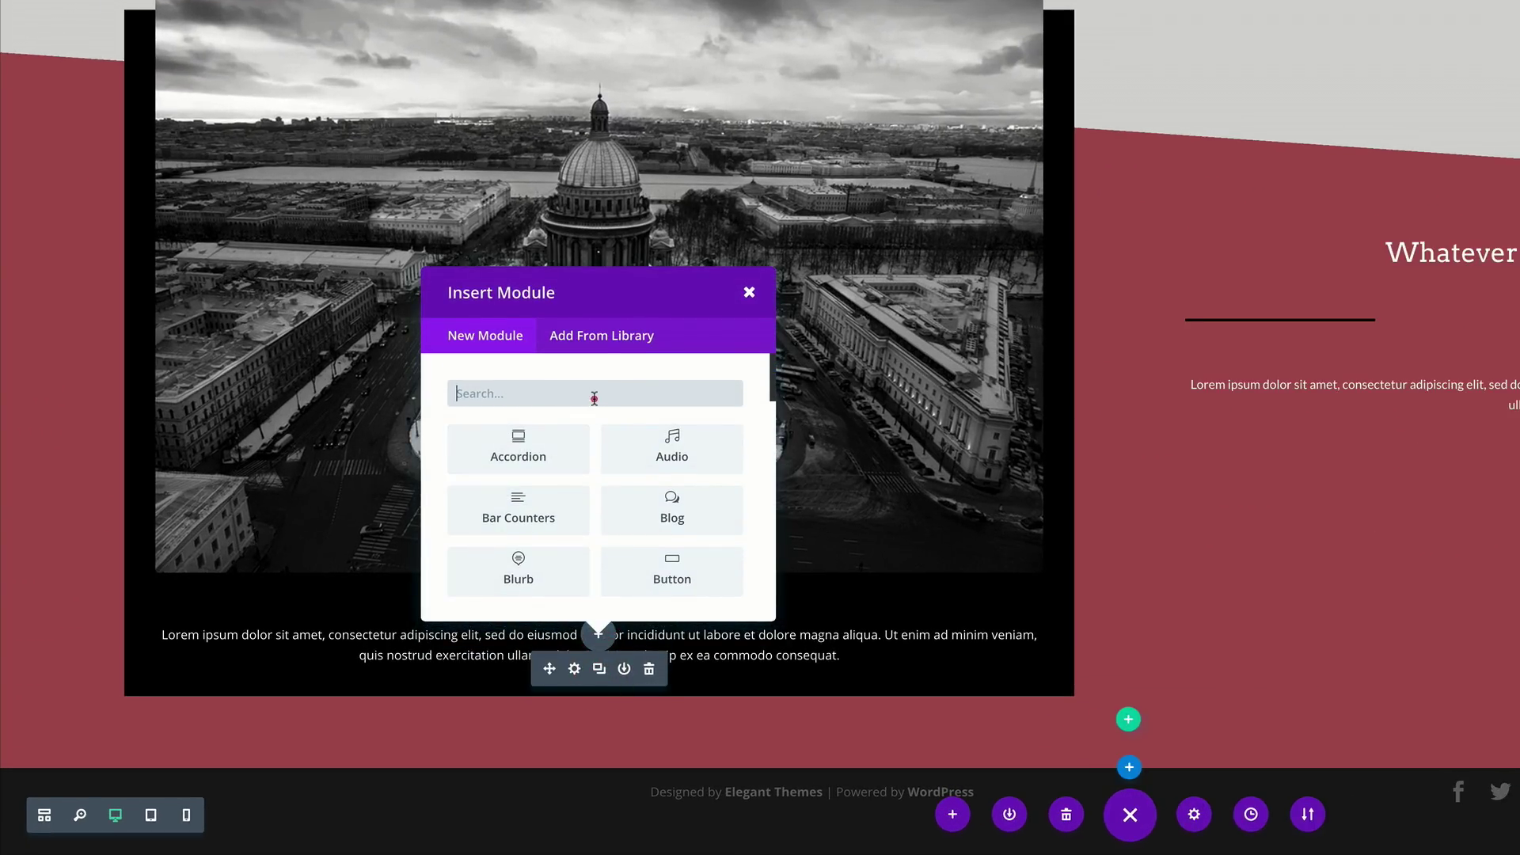
text(so)
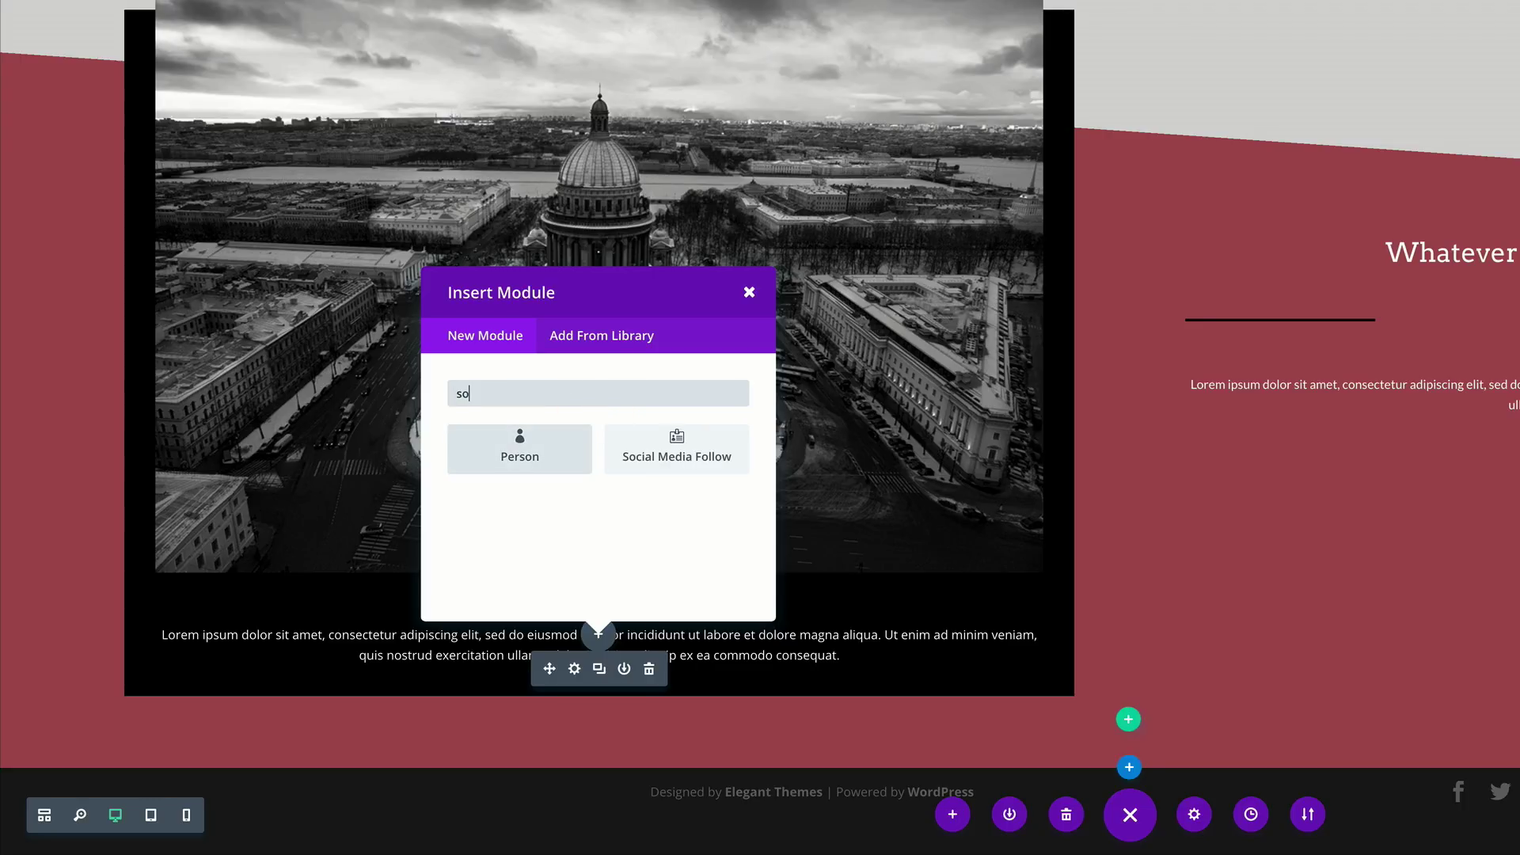
click(676, 449)
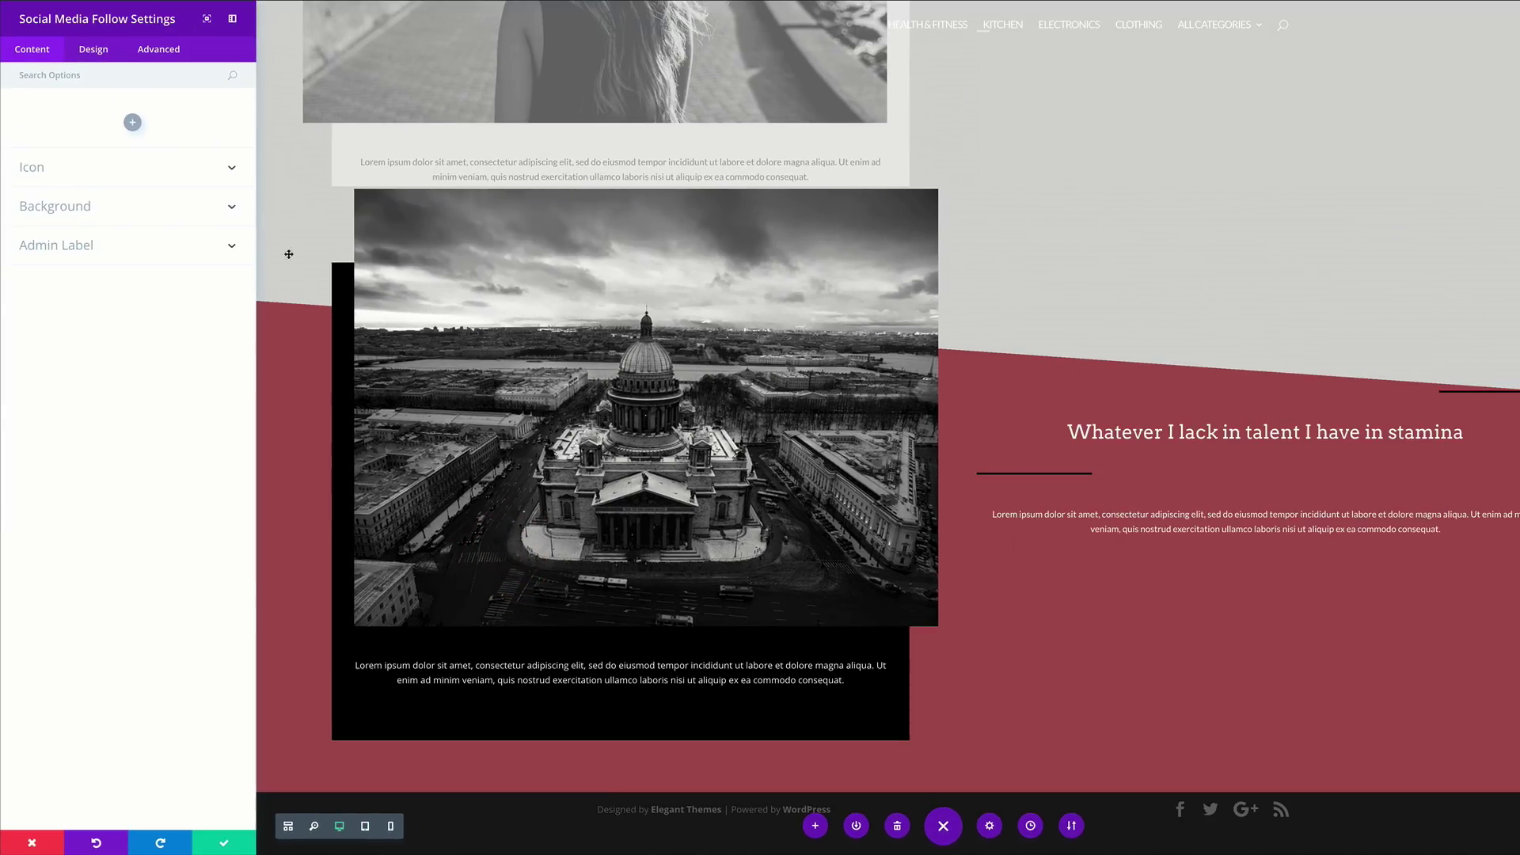
Add Facebook and Twitter as social networks in the Social Media Follow module.
click(133, 123)
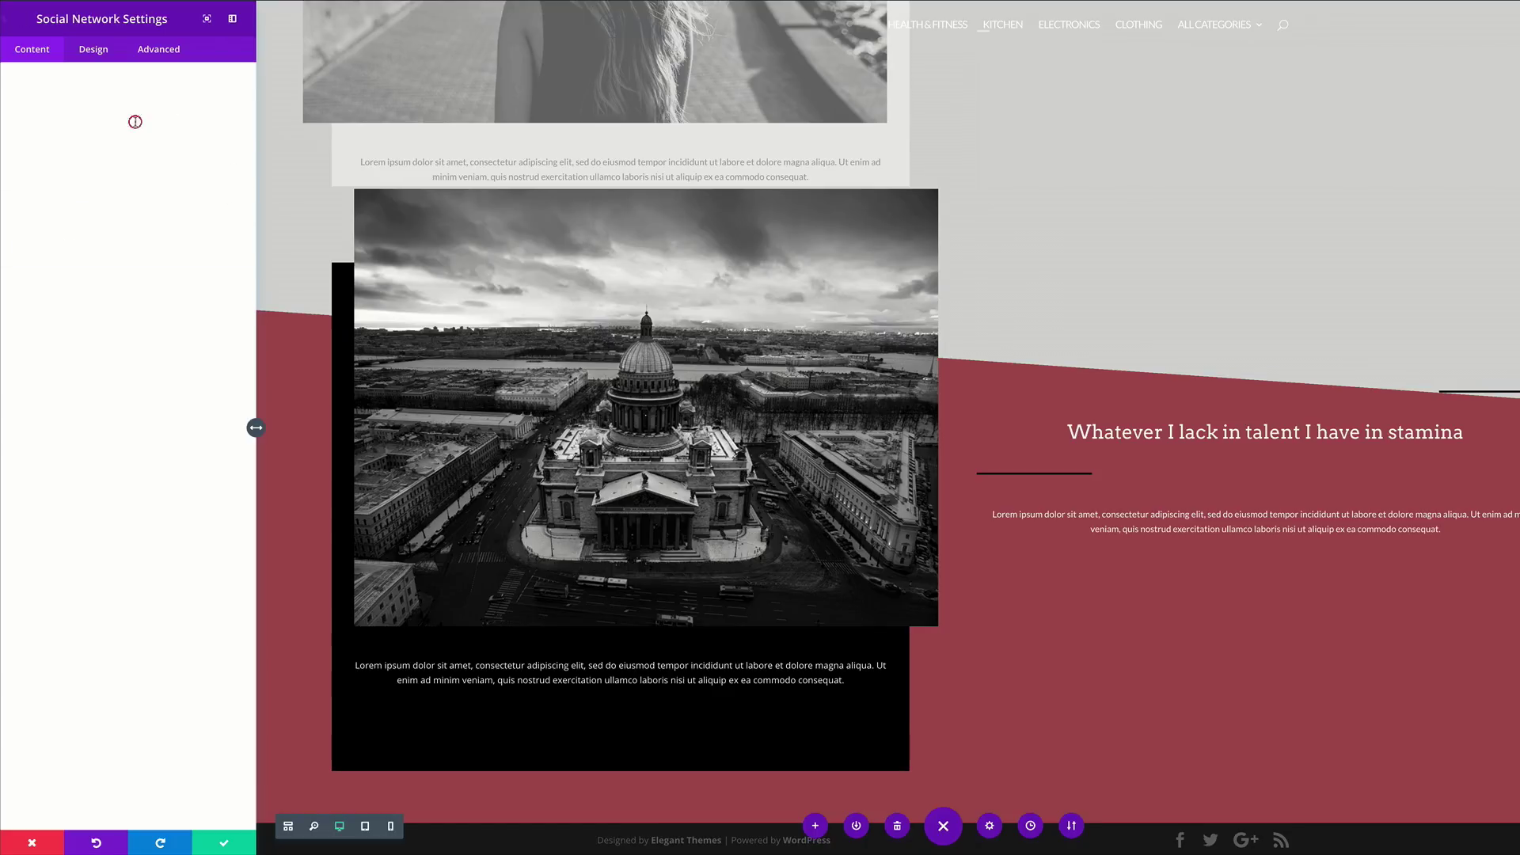
click(76, 158)
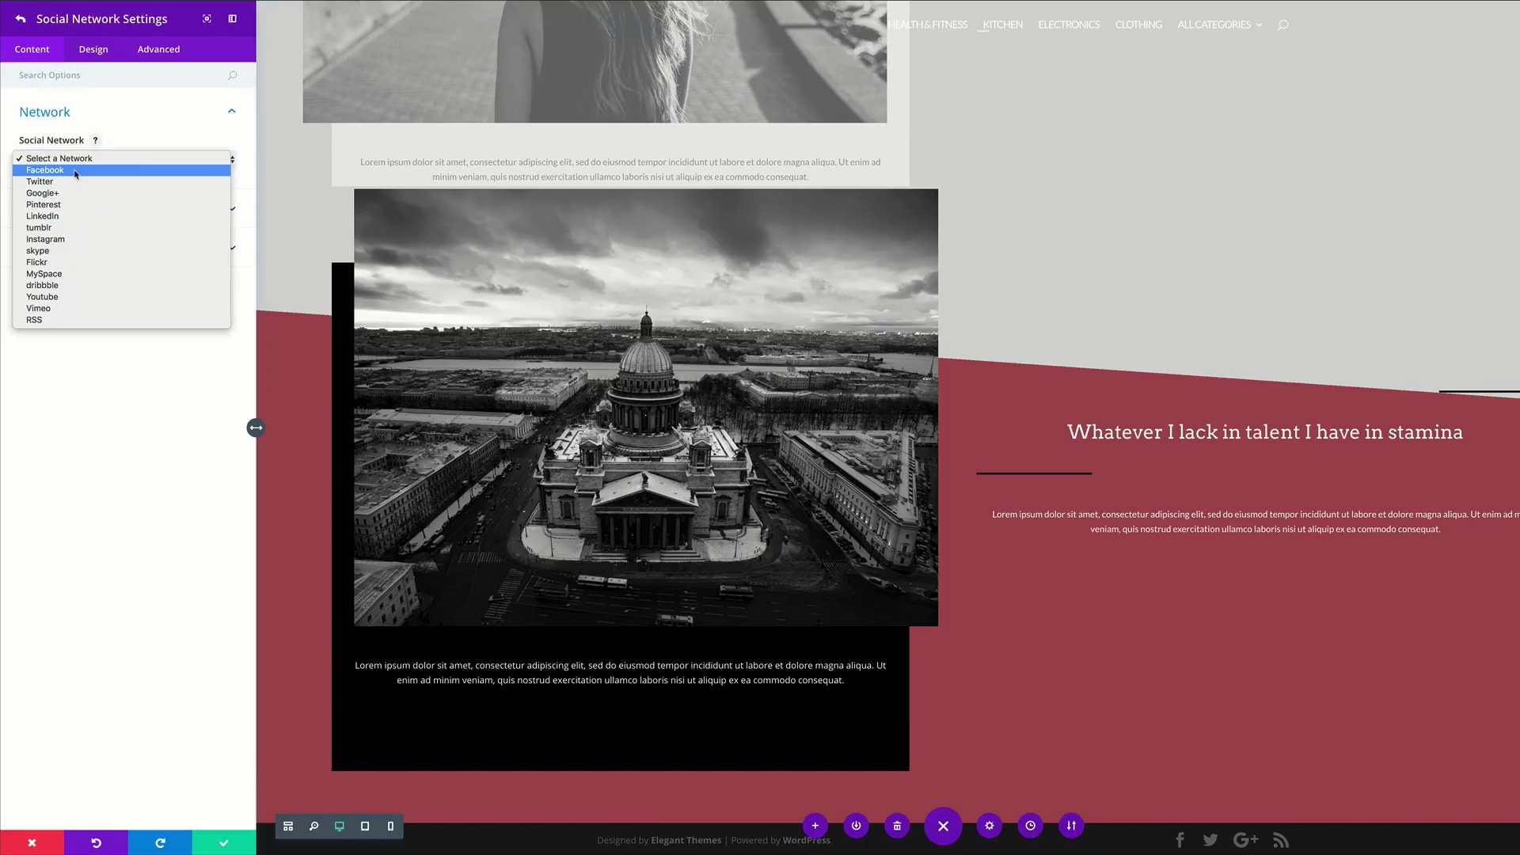
click(71, 169)
click(21, 19)
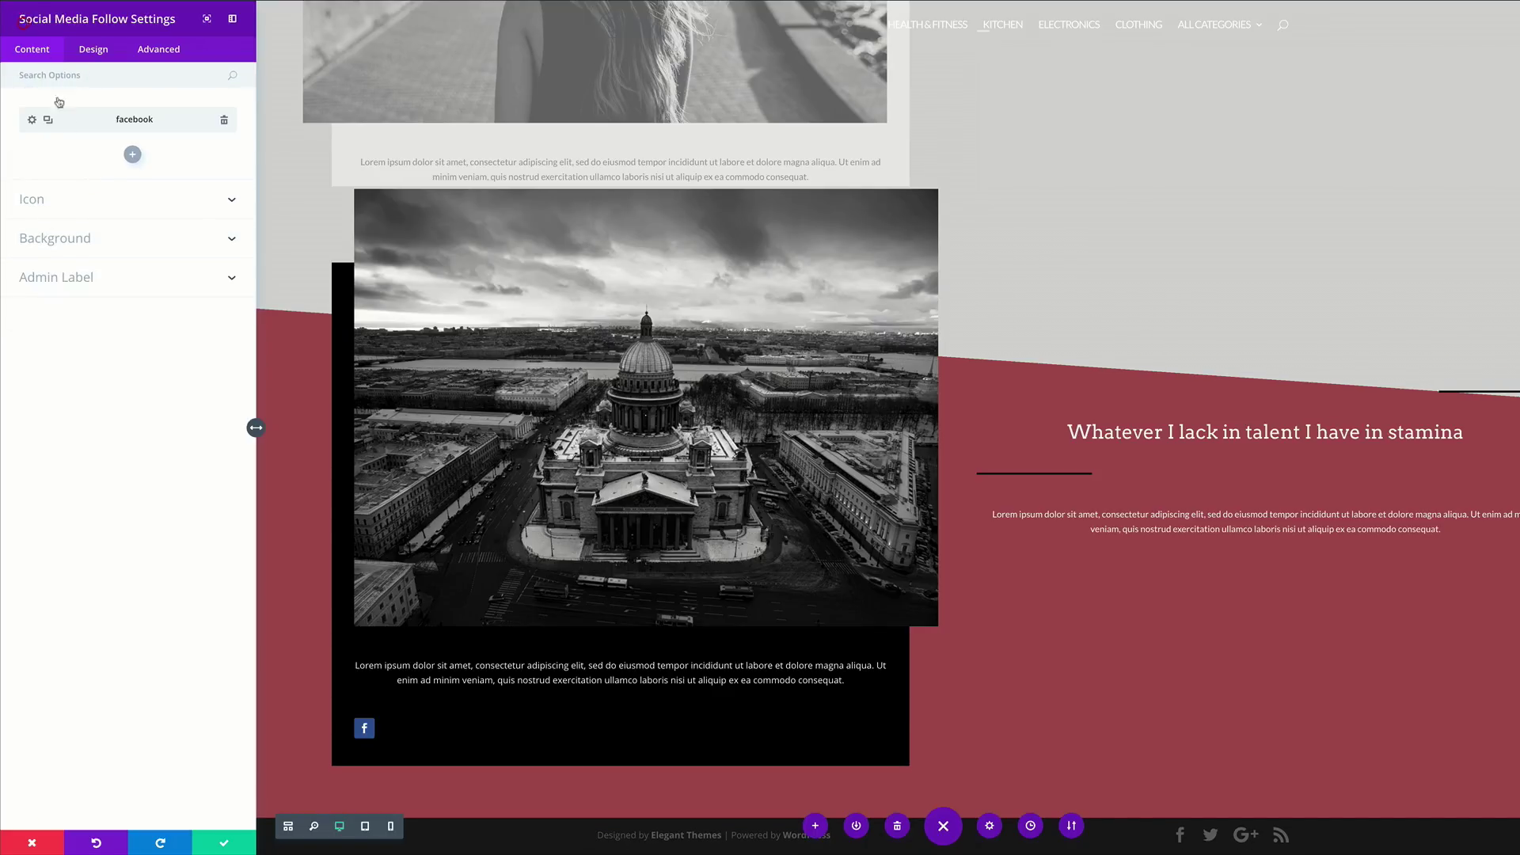
click(132, 154)
click(71, 161)
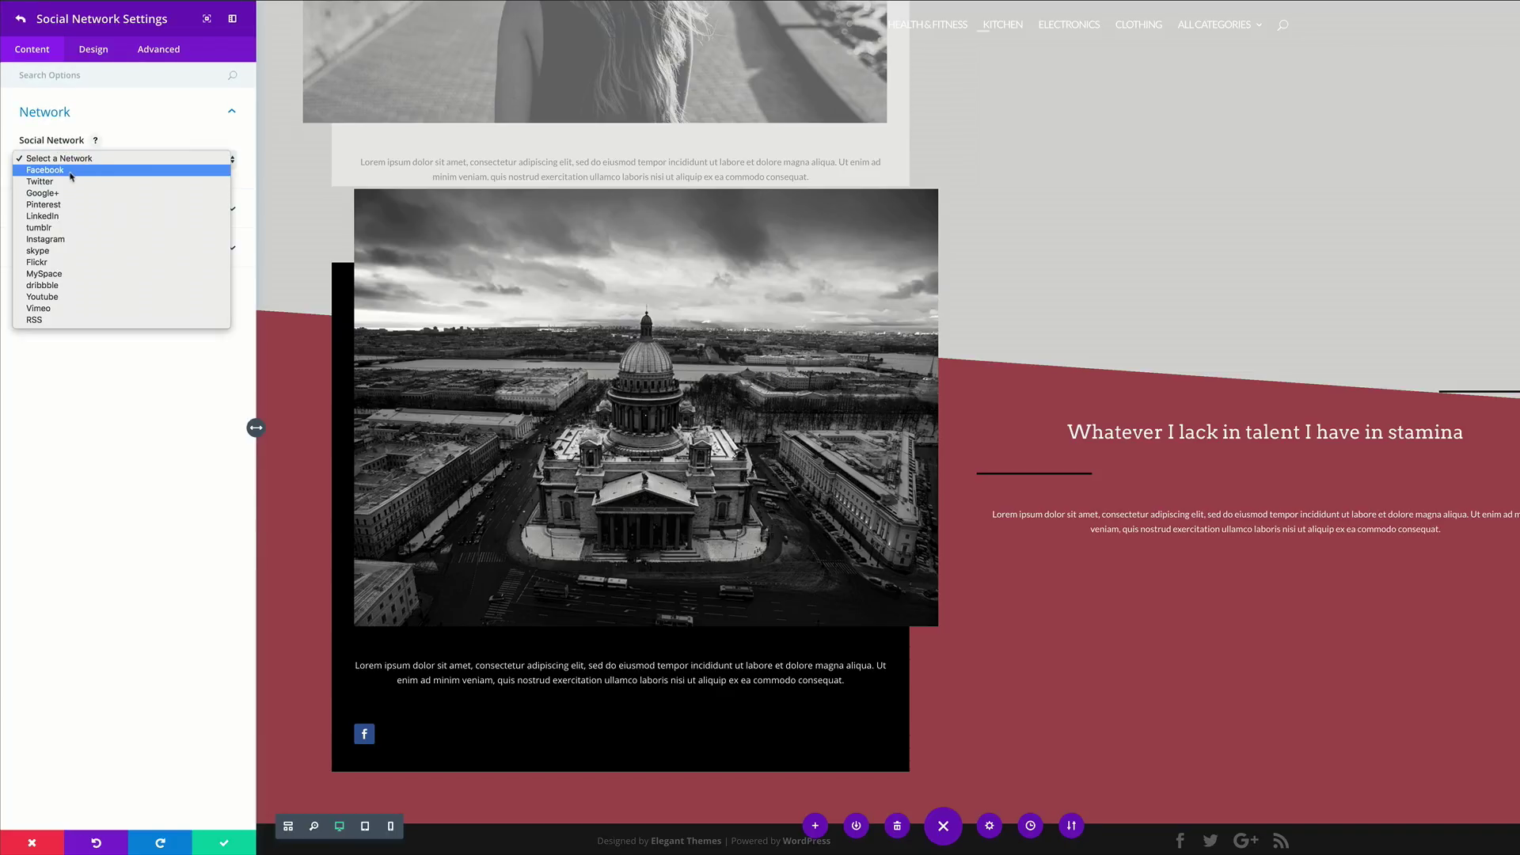
click(69, 181)
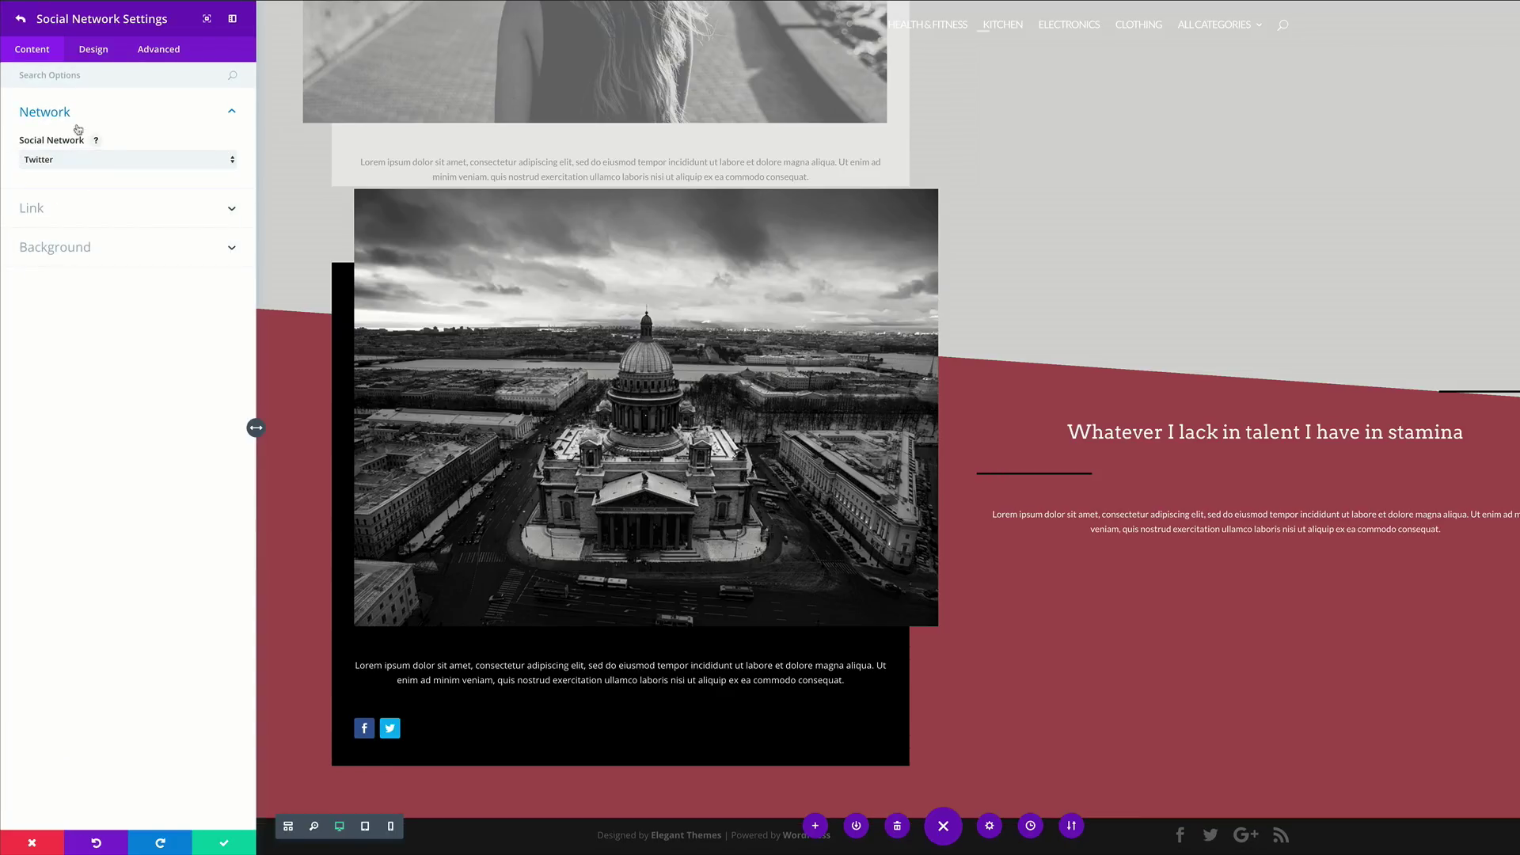
click(24, 22)
Add LinkedIn as the third social network and return to the Social Media Follow settings.
click(133, 186)
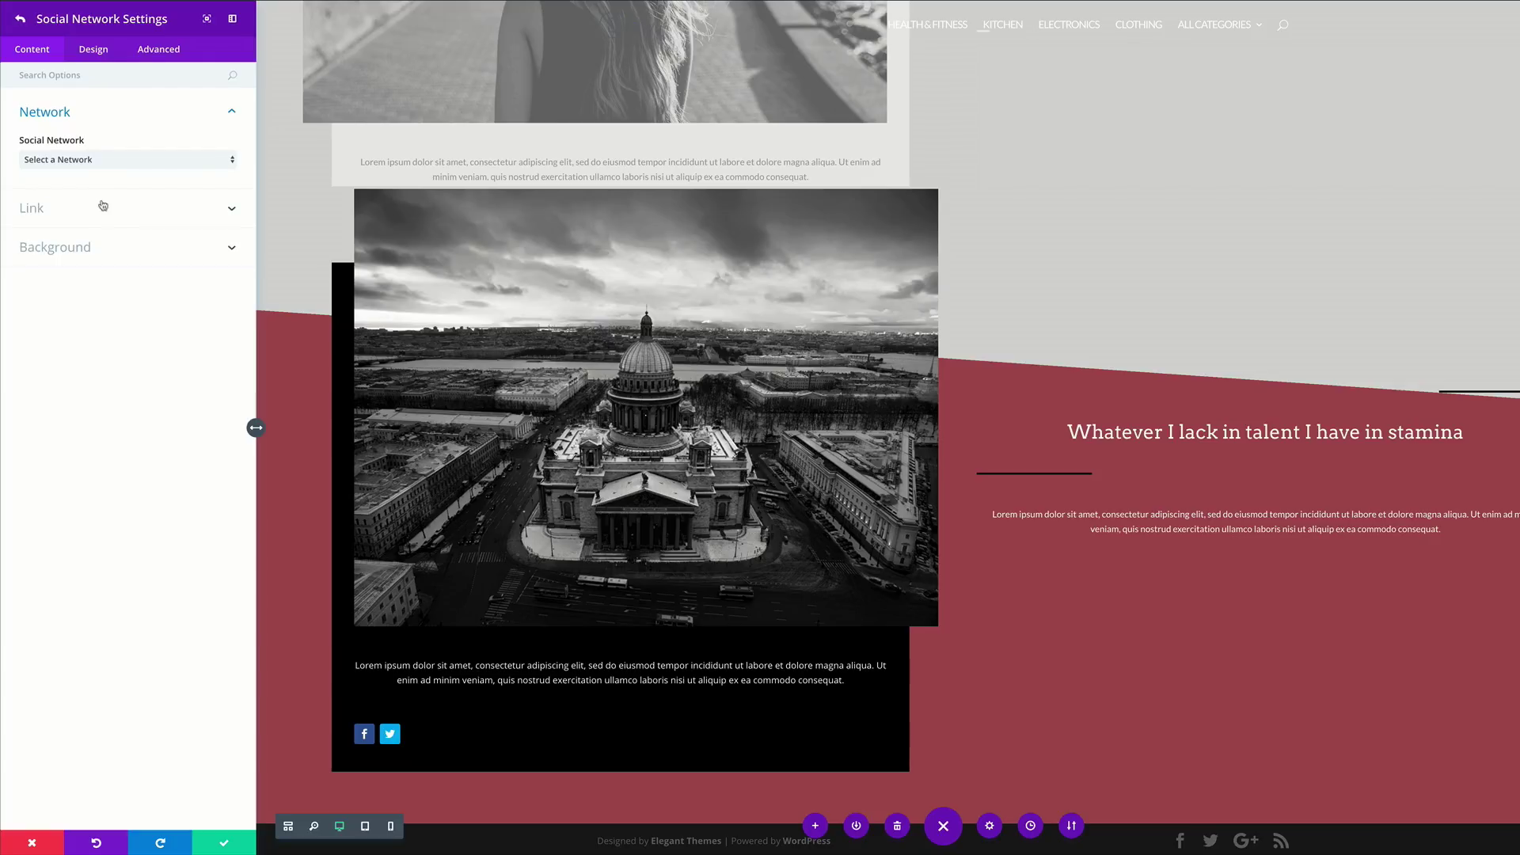
click(83, 161)
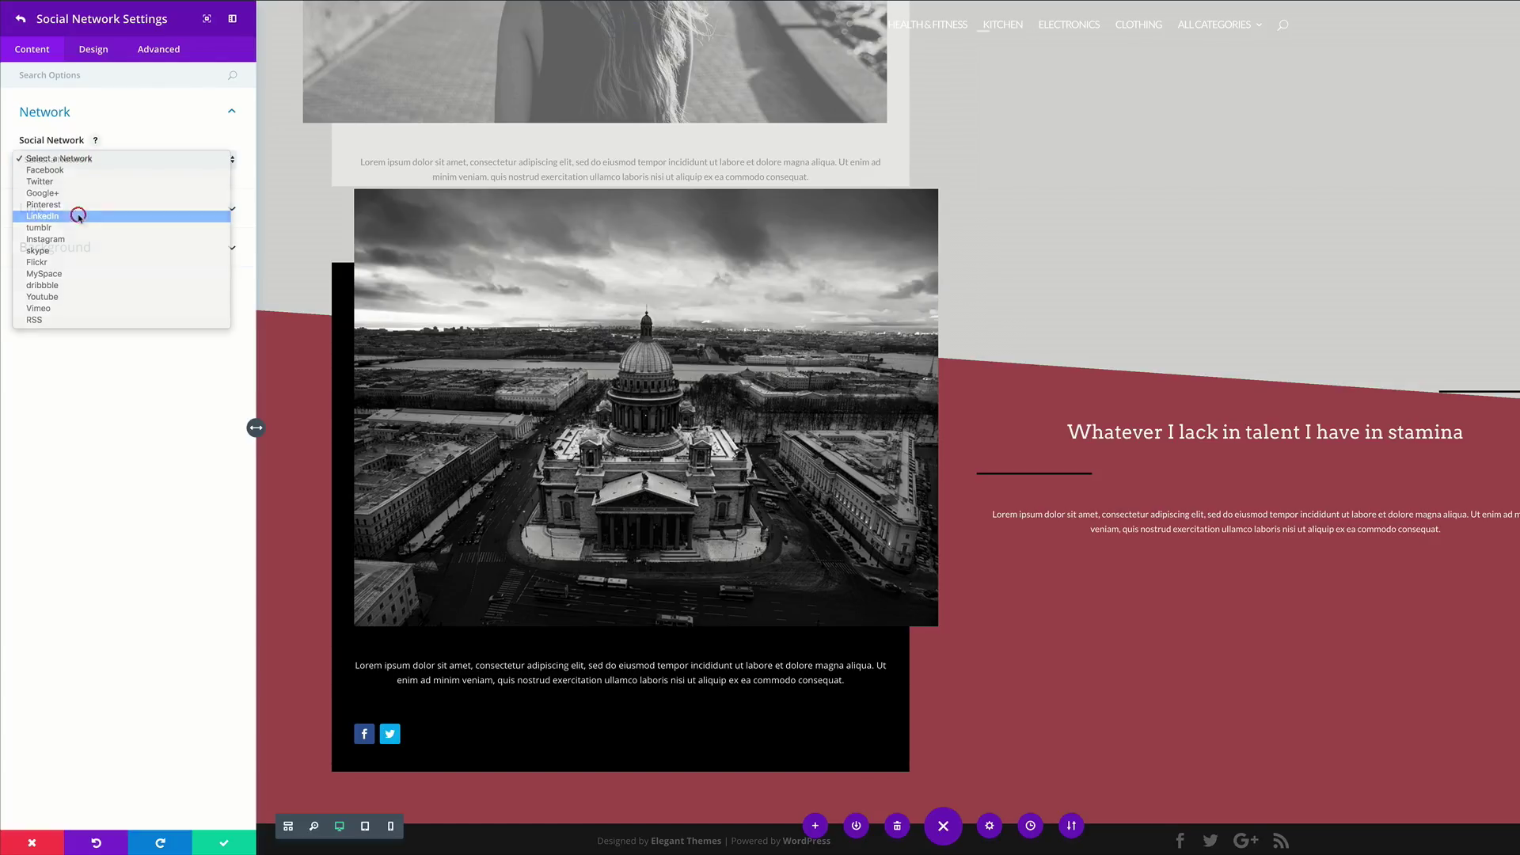
click(78, 217)
click(92, 61)
click(49, 112)
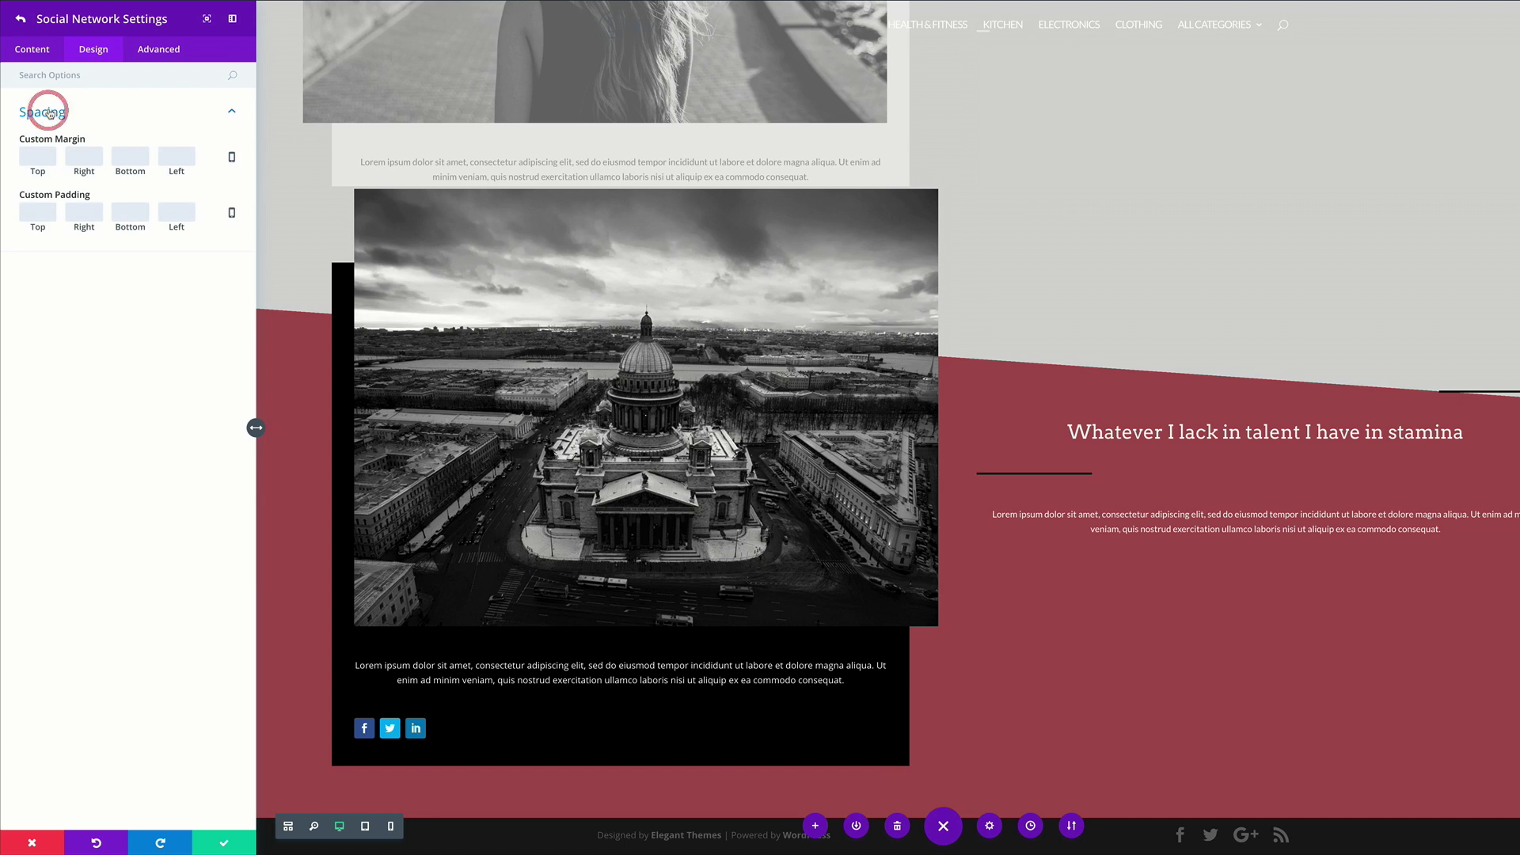
click(43, 49)
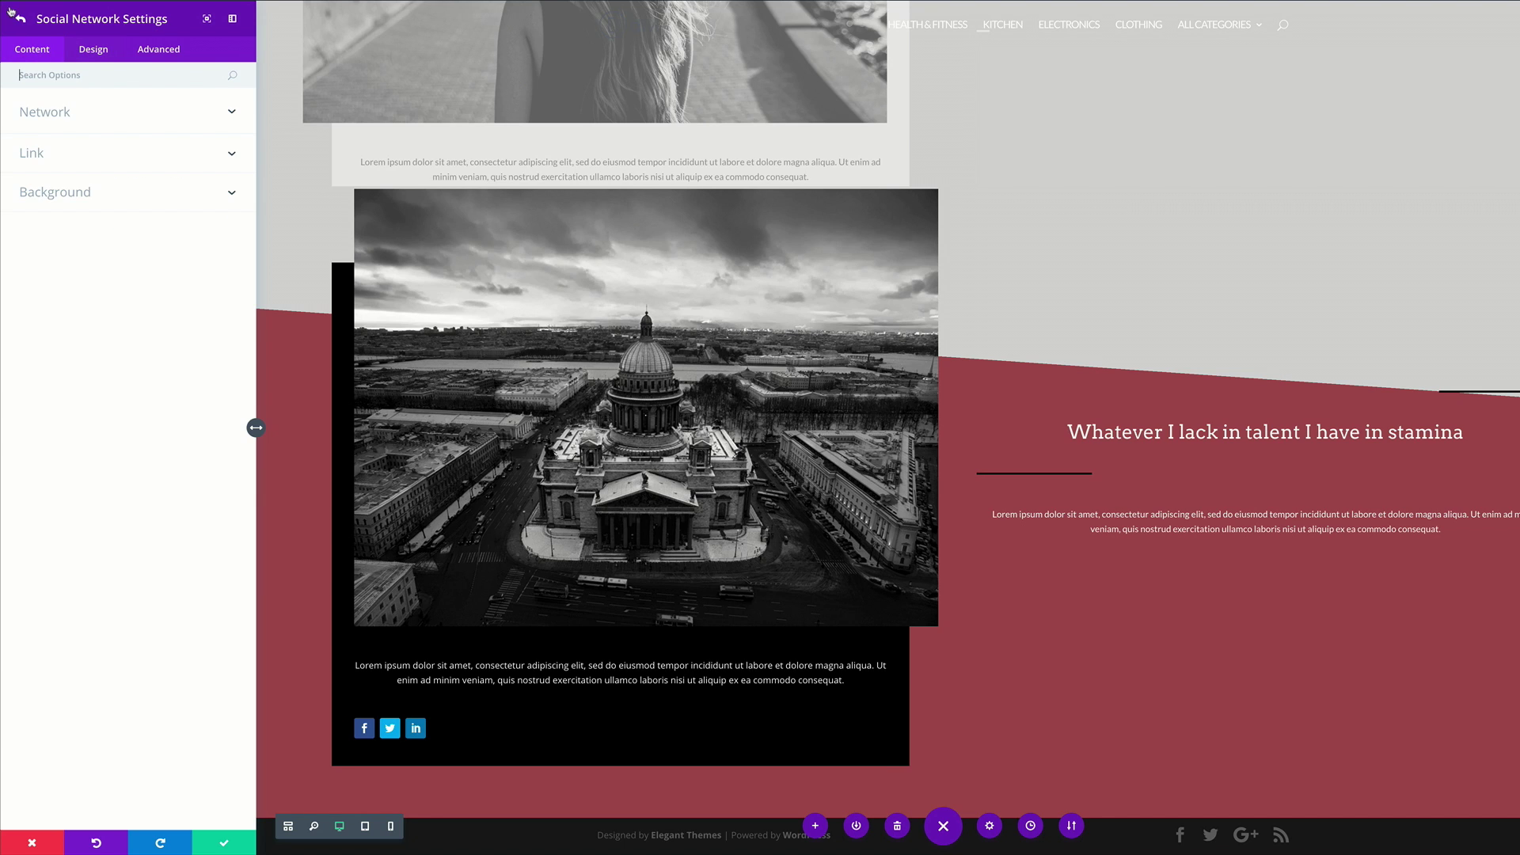
click(22, 20)
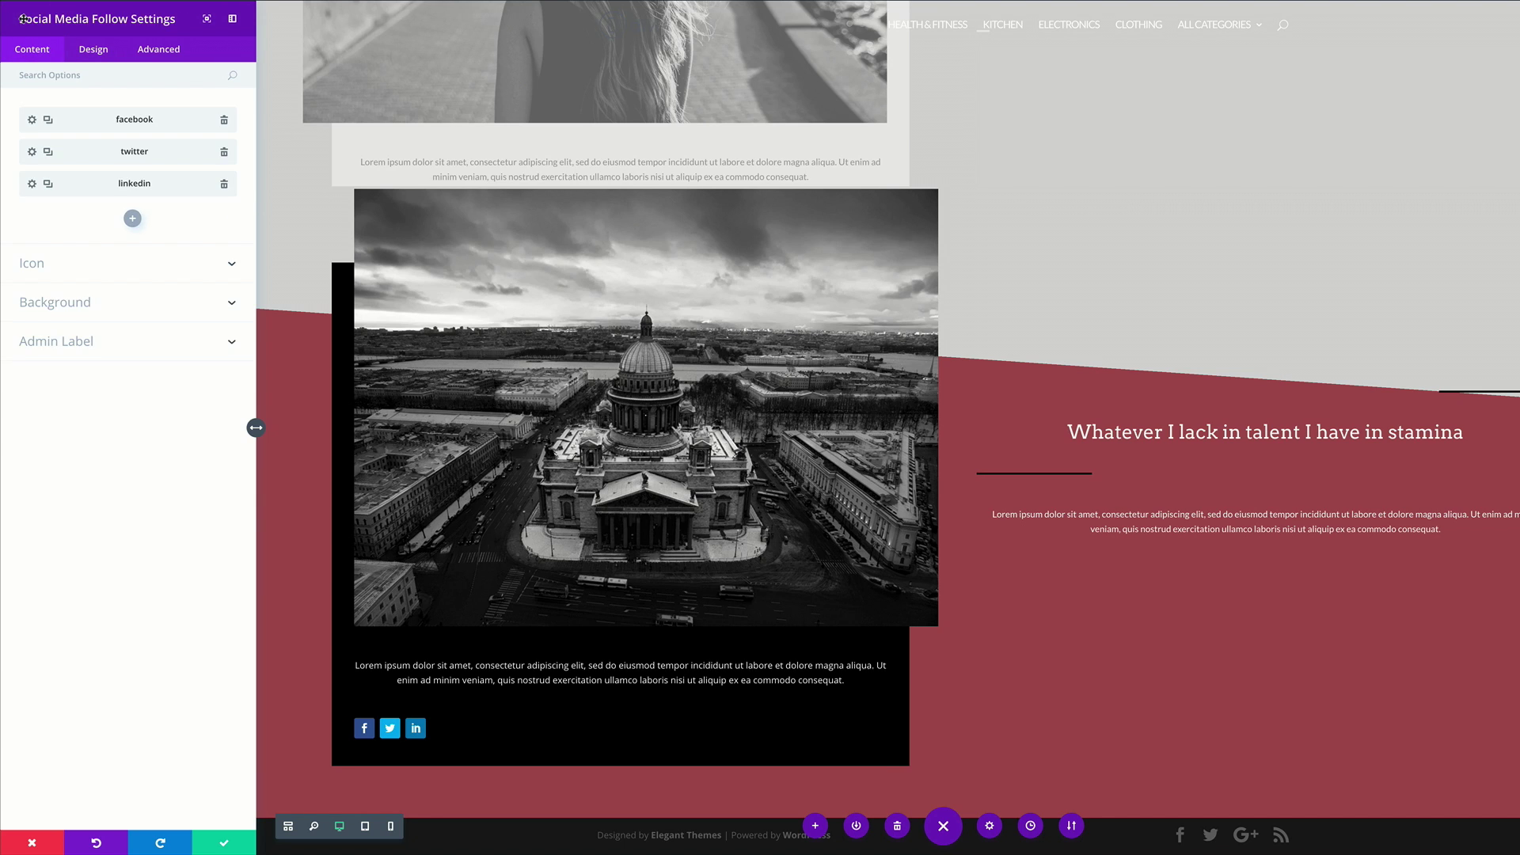
Set the item alignment of the social media icons to center and save the module.
click(102, 52)
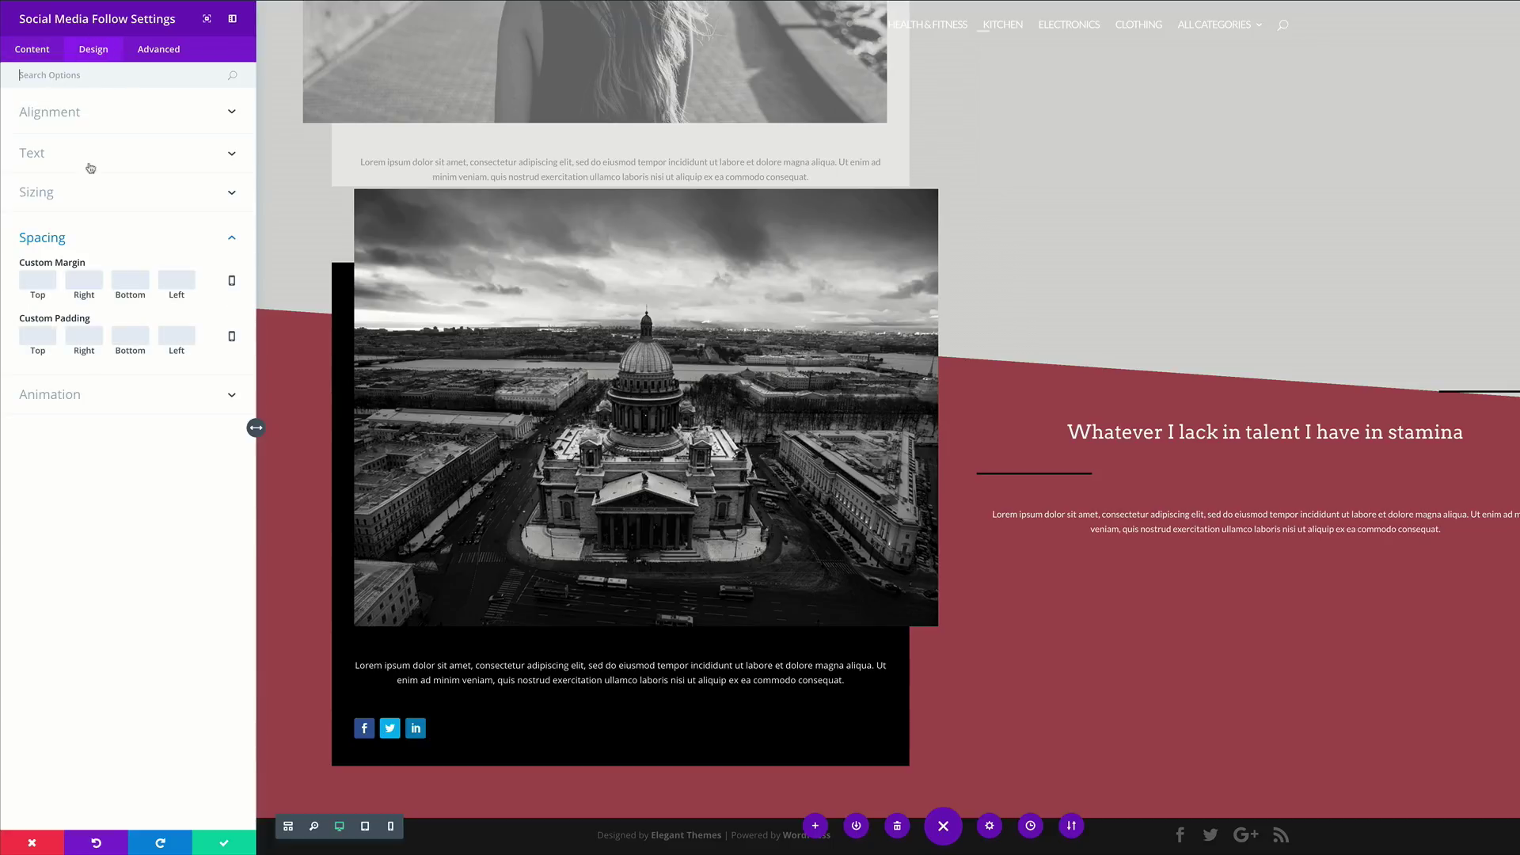
click(82, 111)
click(128, 161)
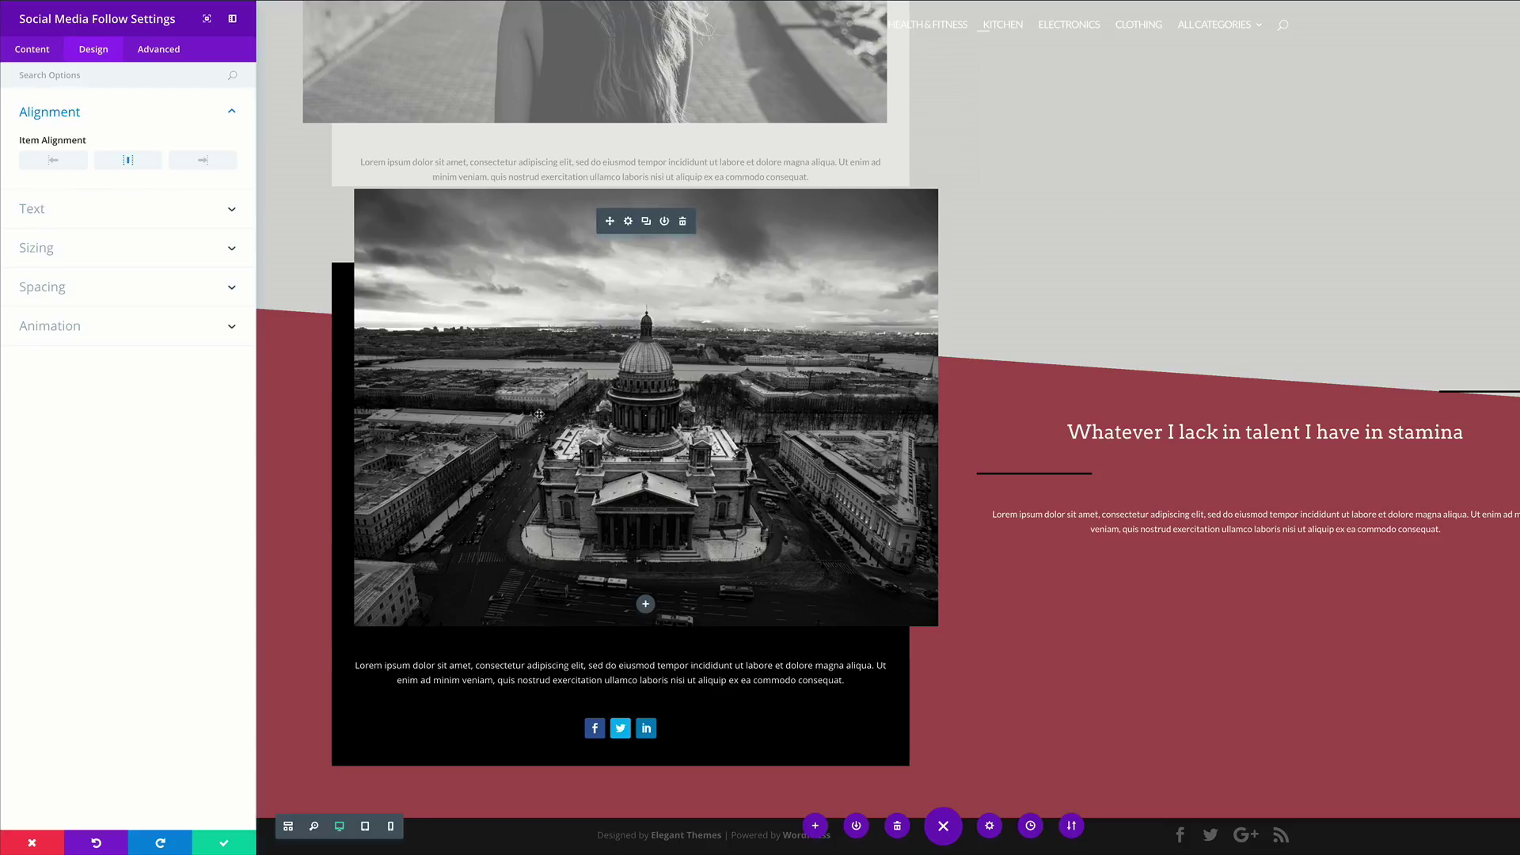
click(225, 845)
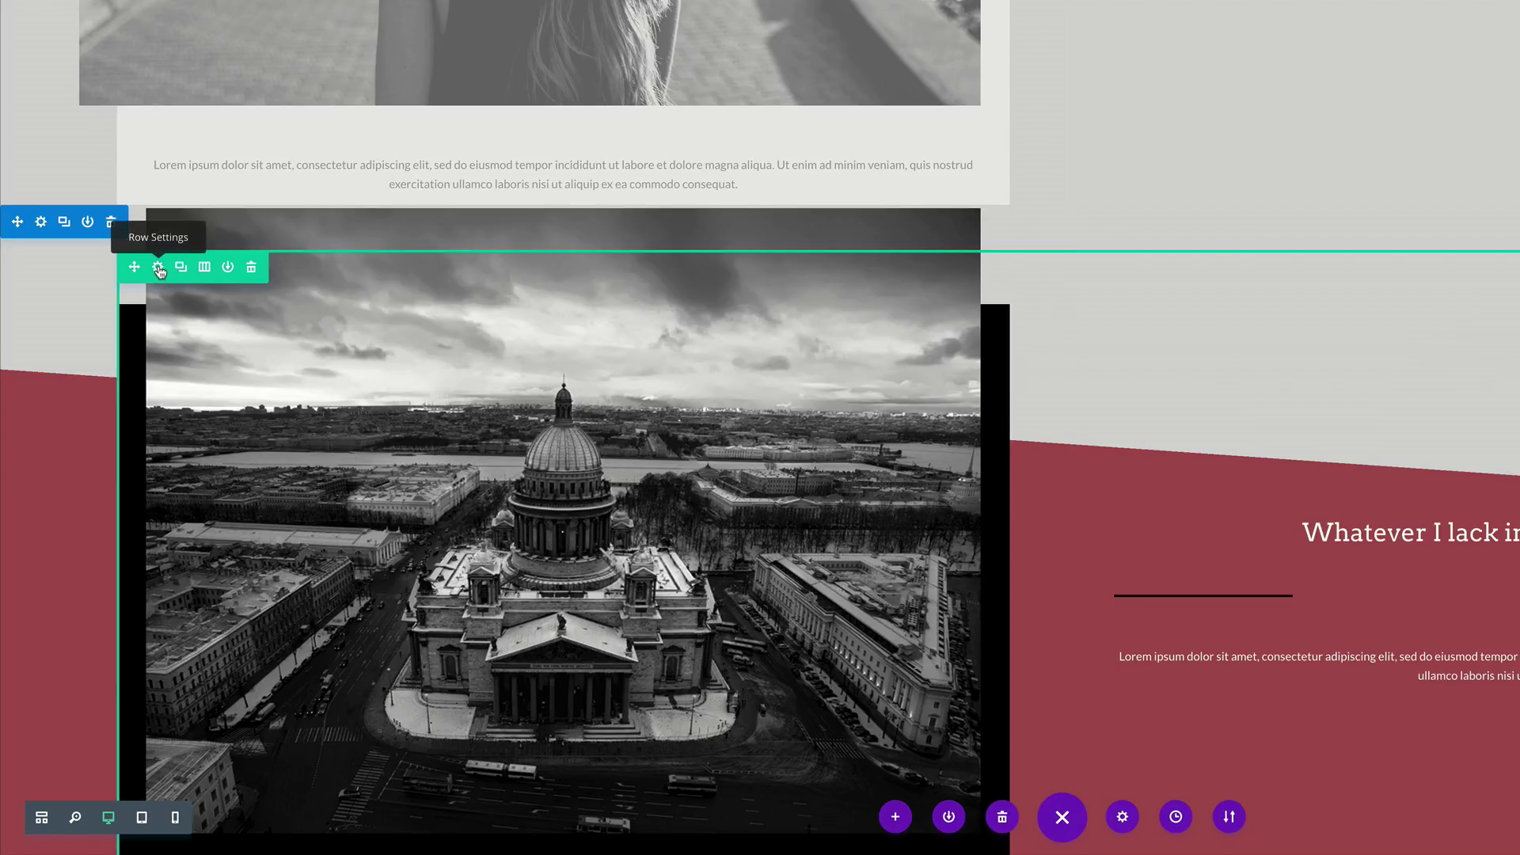
Set the row alignment of the cathedral image row to left and save the row settings.
click(159, 269)
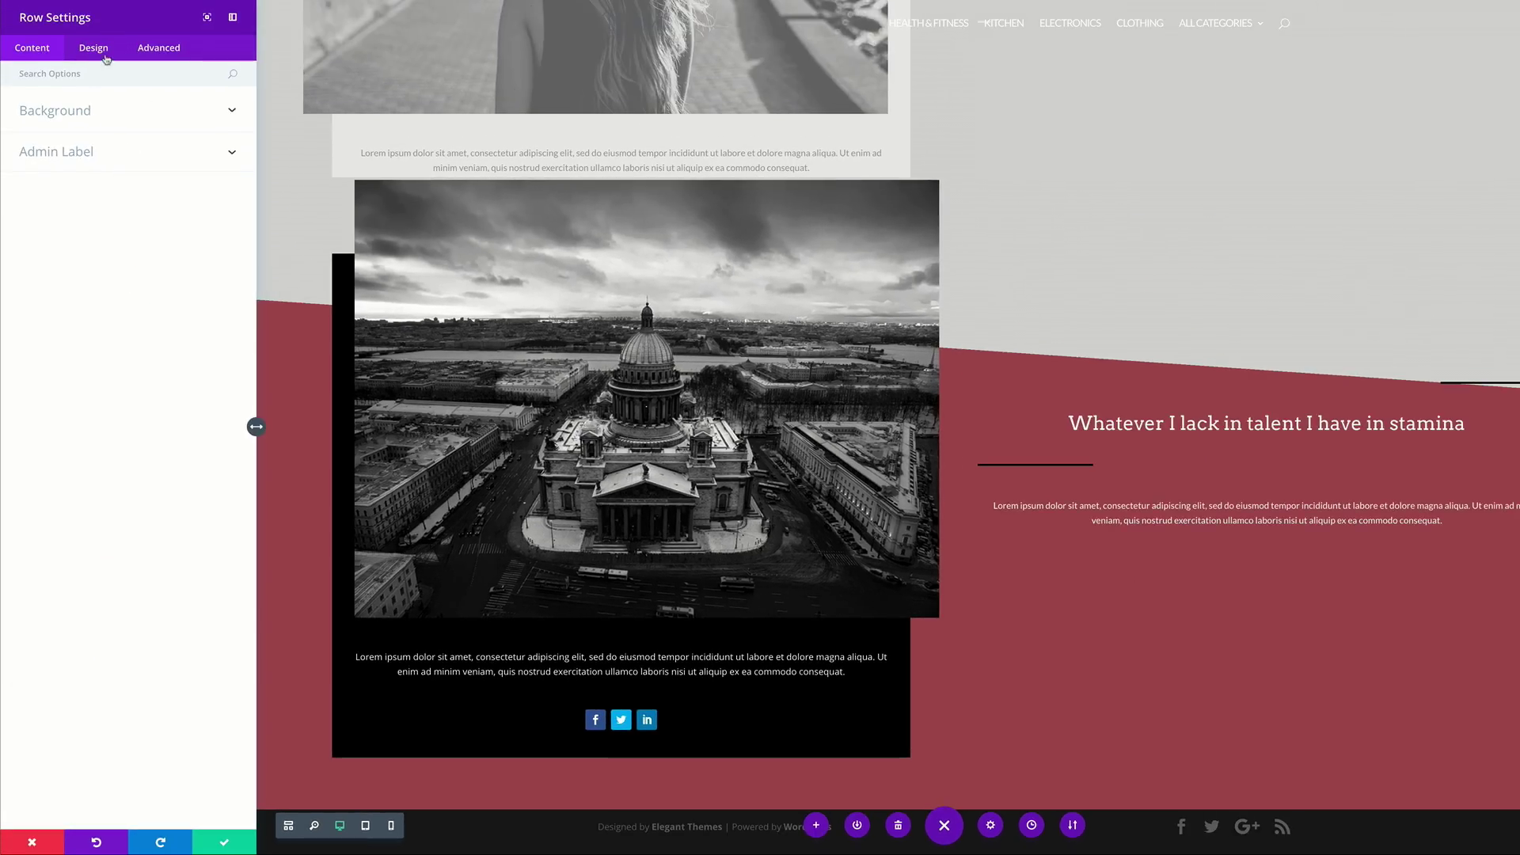
click(93, 49)
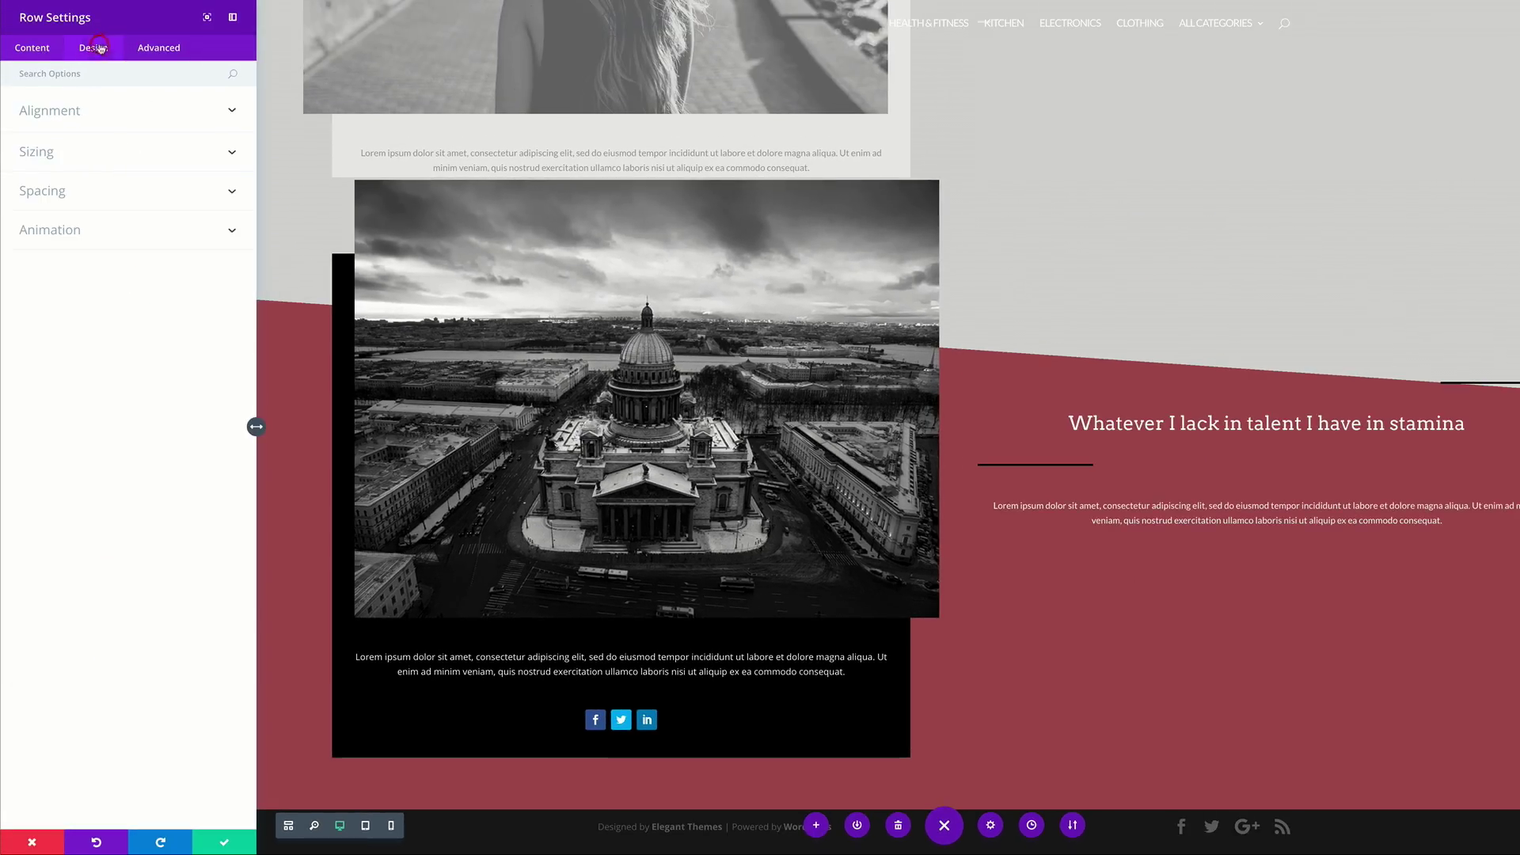
click(61, 112)
click(58, 161)
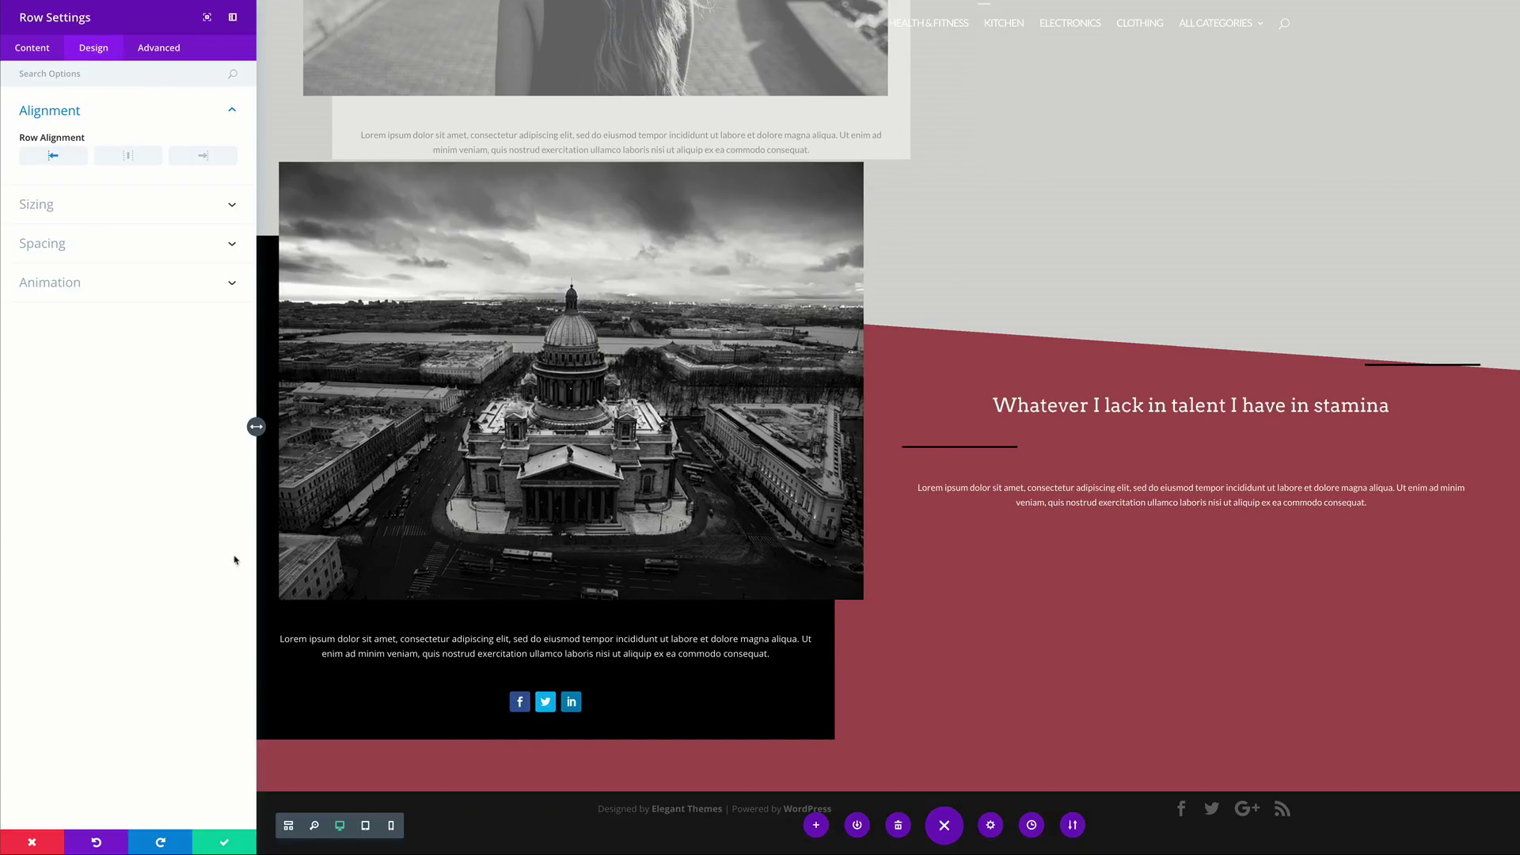
click(222, 845)
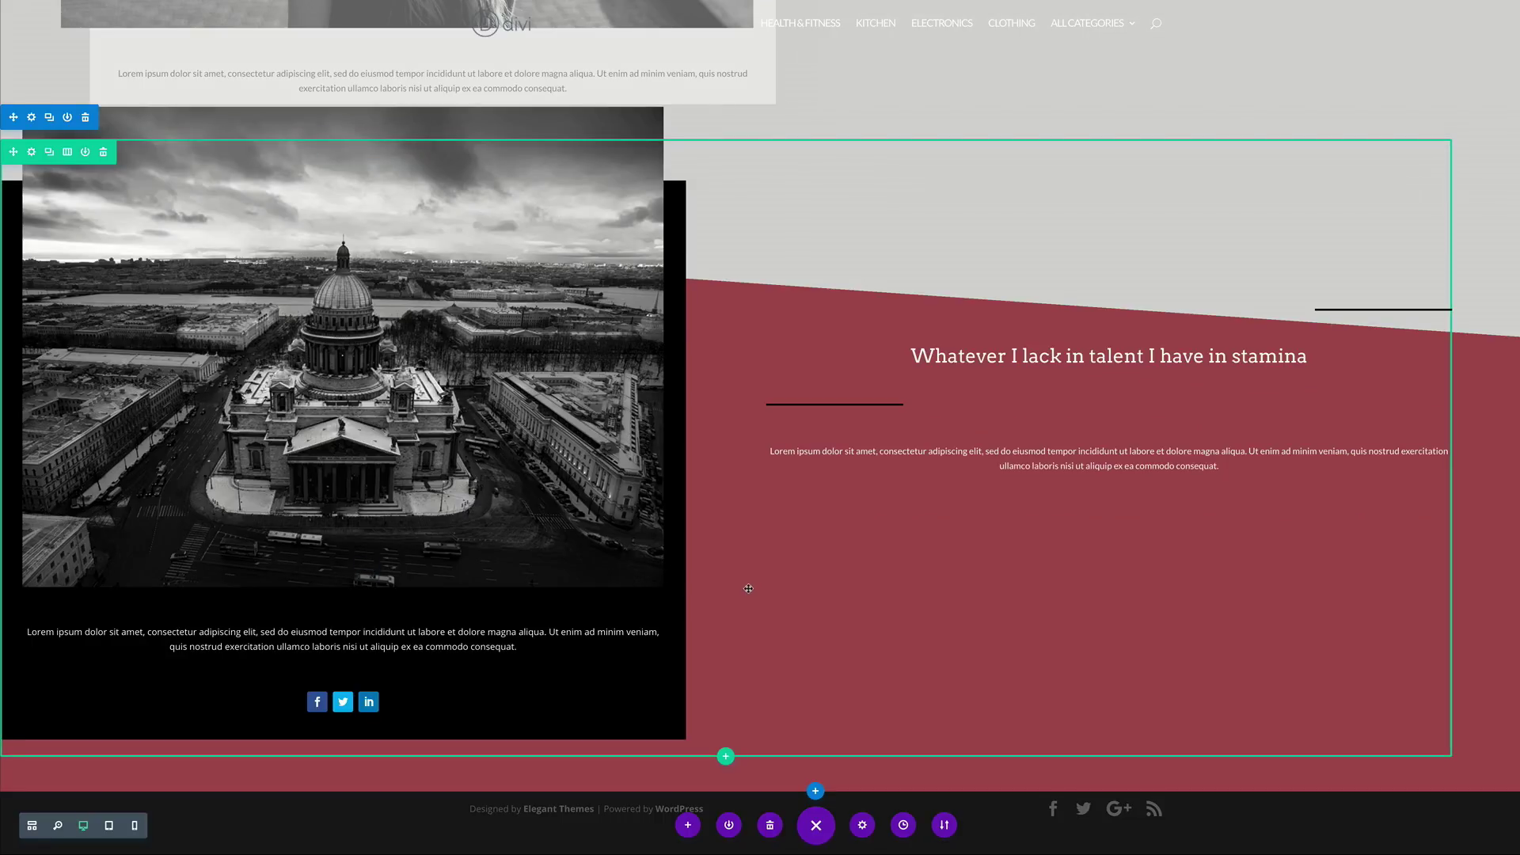
Review the row layouts and overlapping sections in the builder and on the live Row Design page.
scroll(846, 647, up, 5)
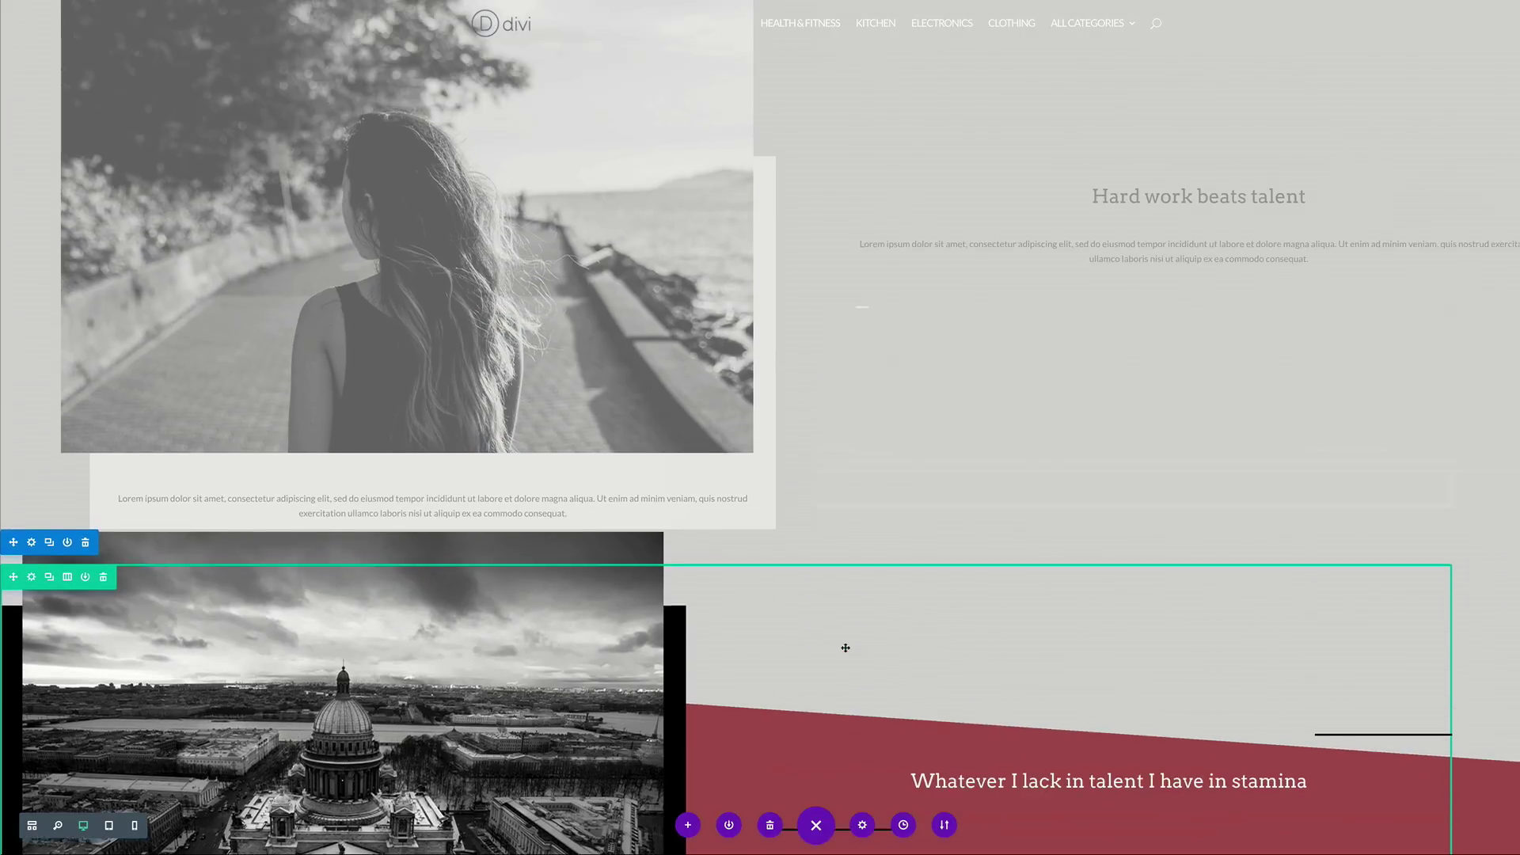
scroll(845, 649, down, 2)
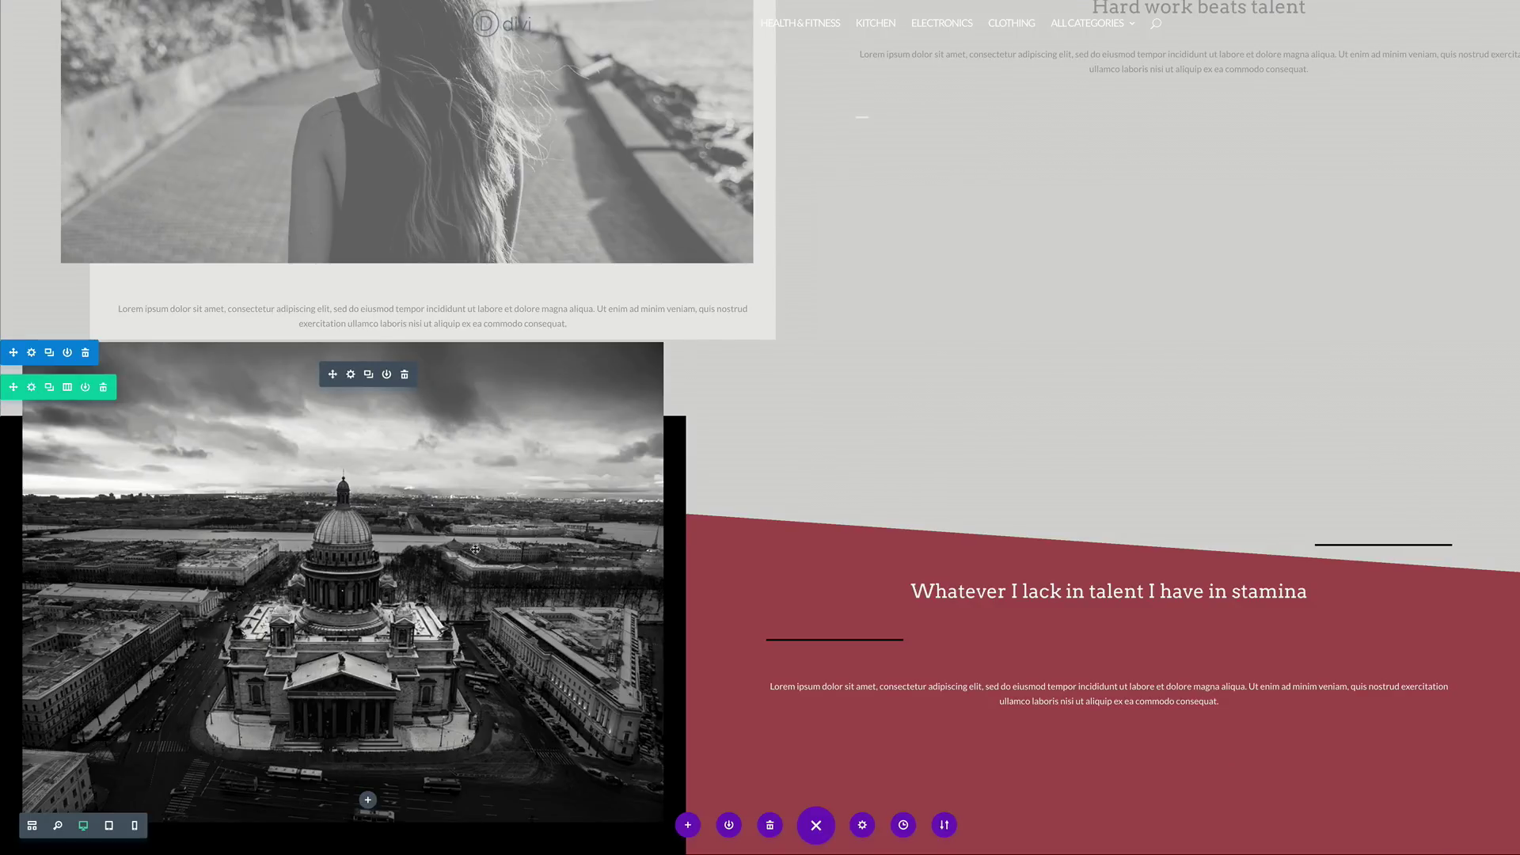
scroll(475, 548, up, 6)
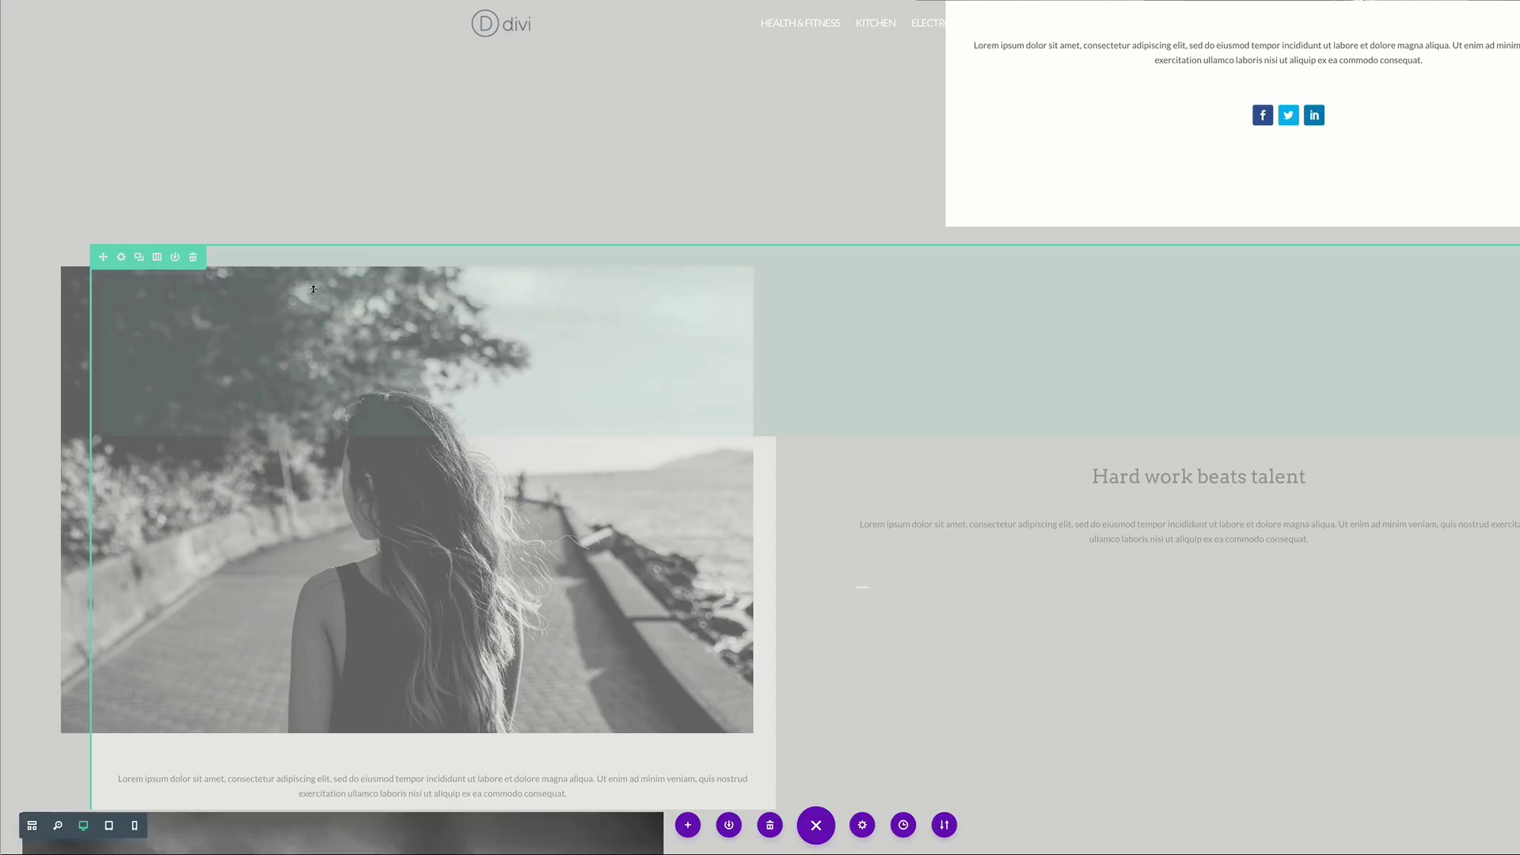
scroll(314, 289, down, 4)
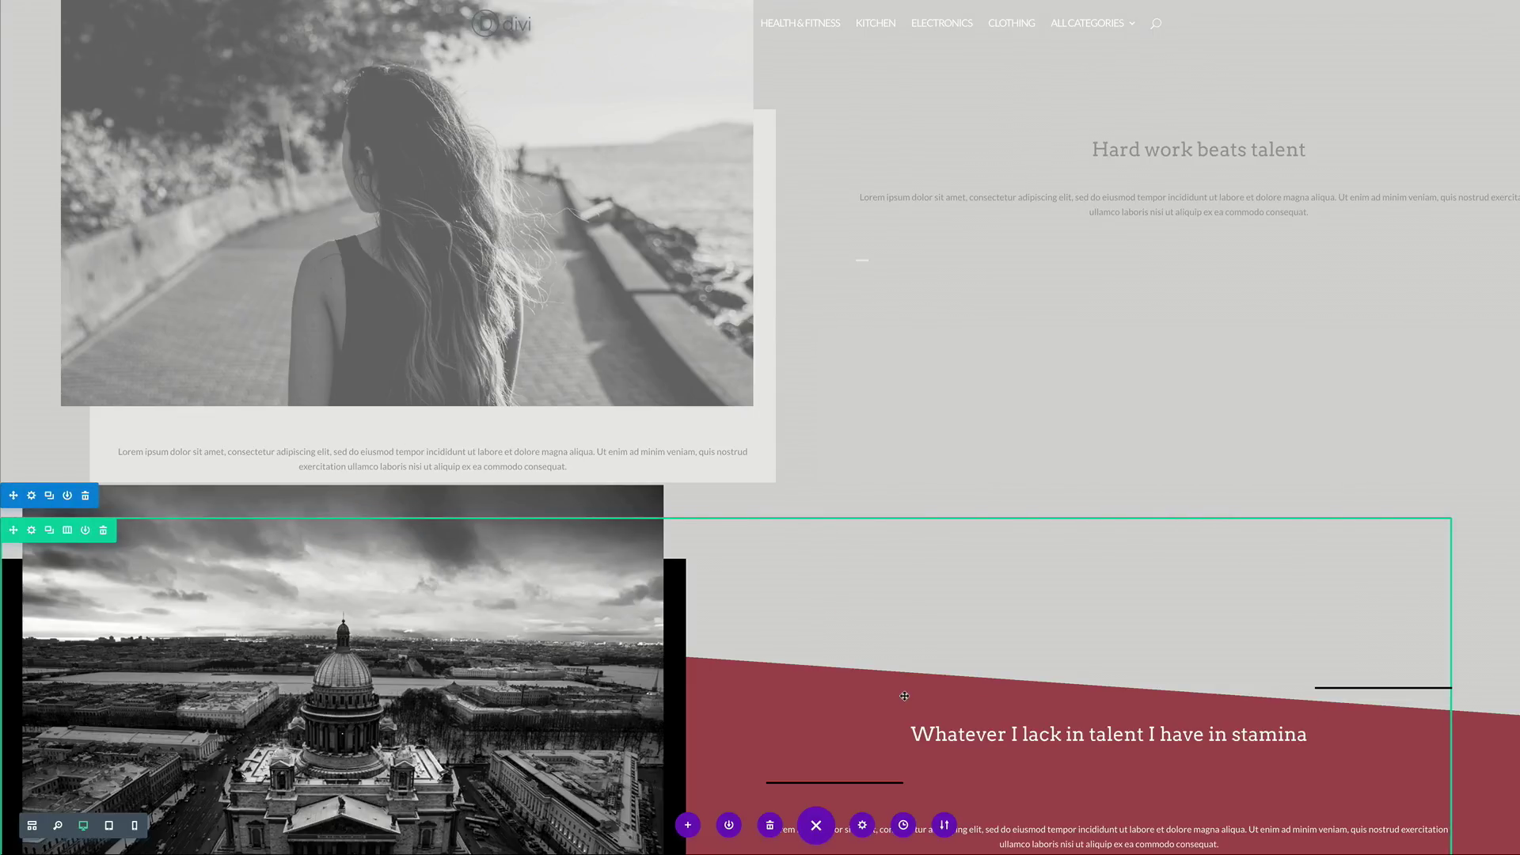
scroll(938, 687, down, 4)
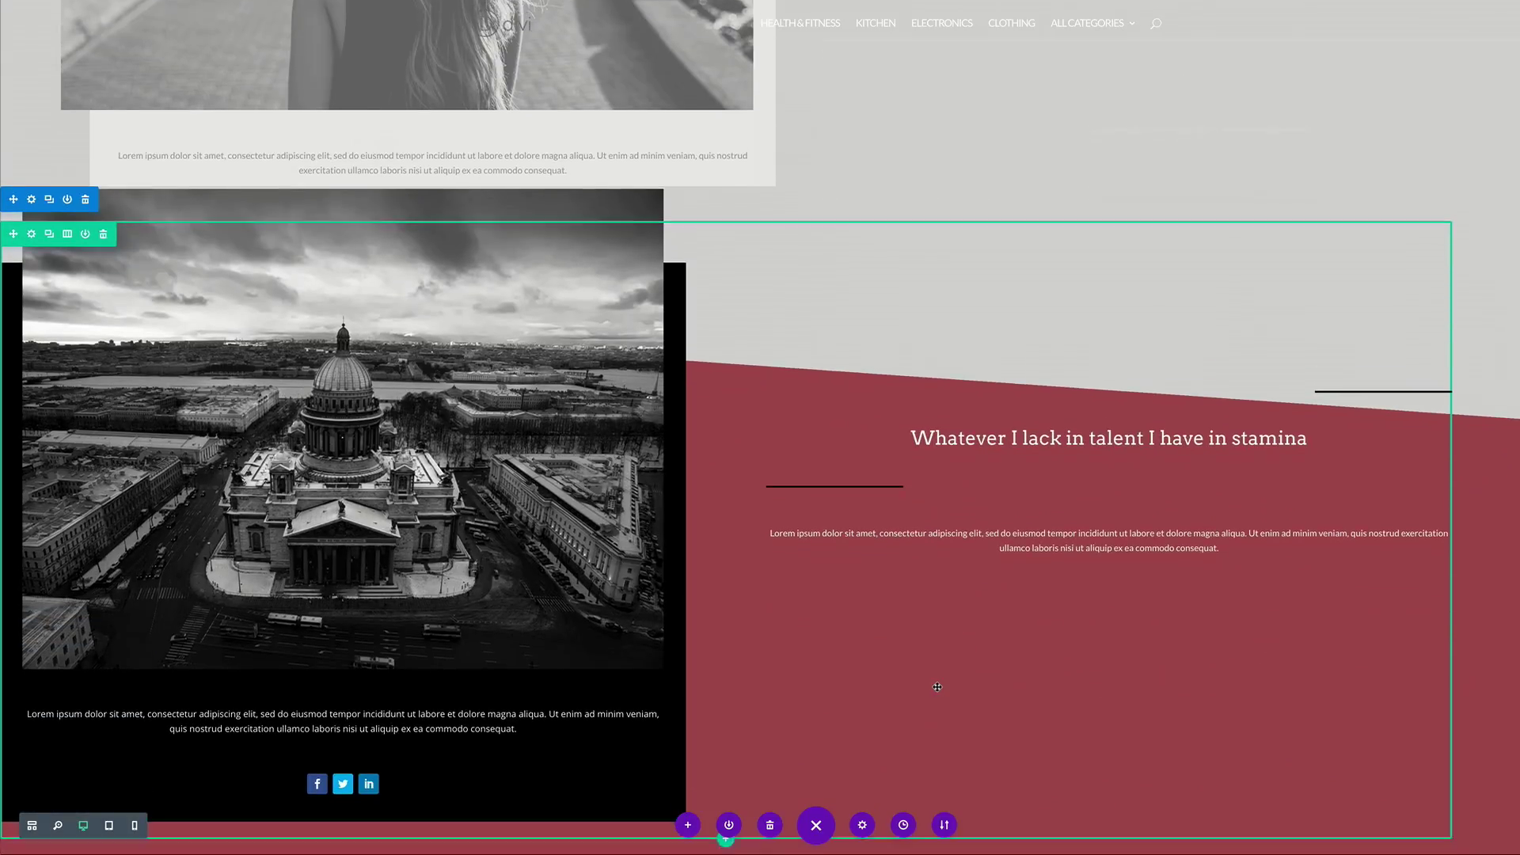
scroll(937, 687, down, 1)
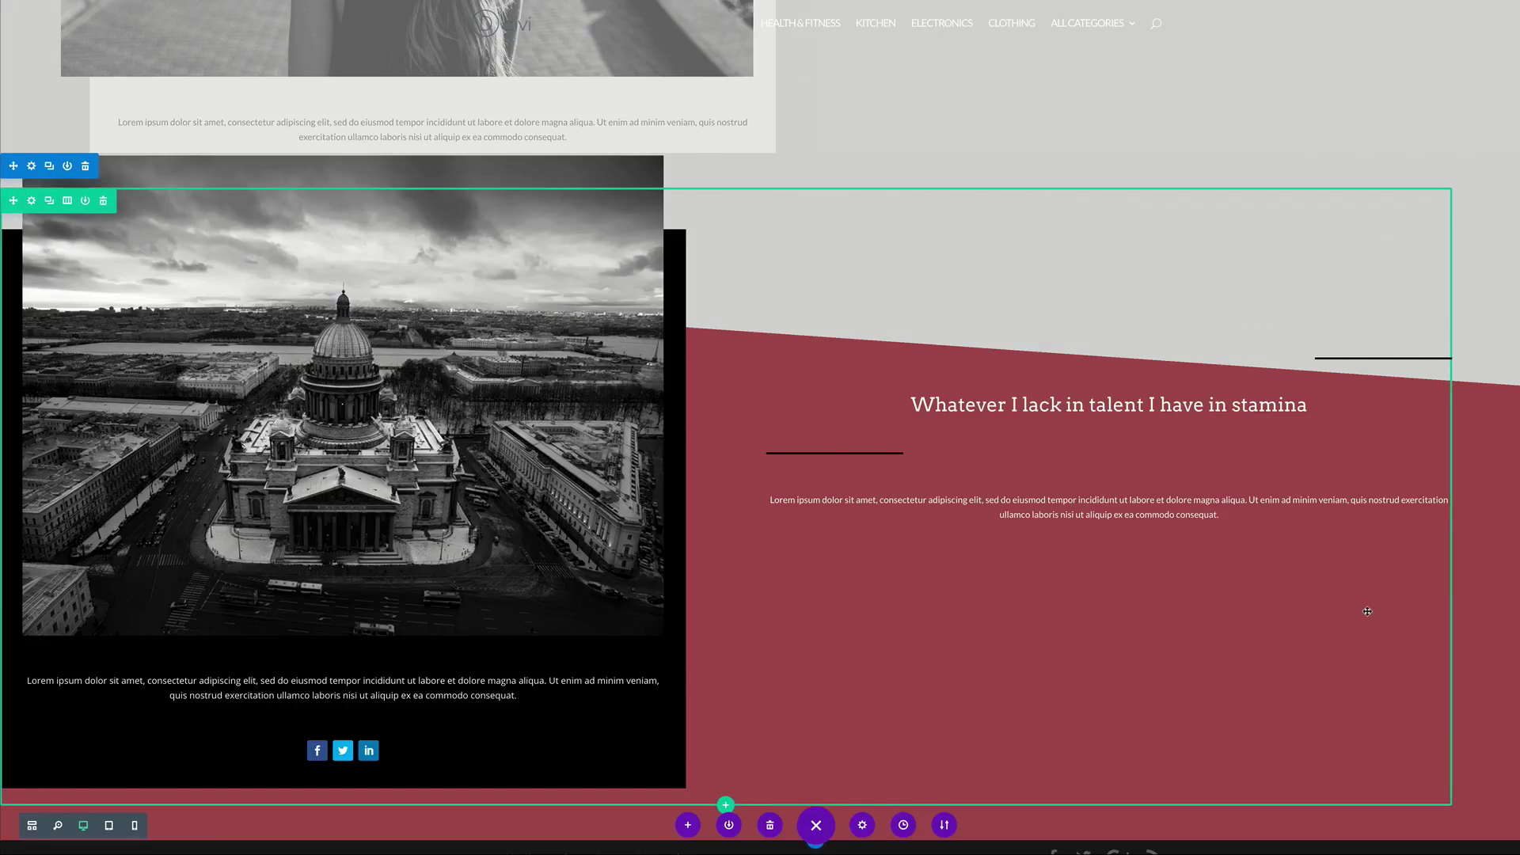
scroll(1266, 629, up, 20)
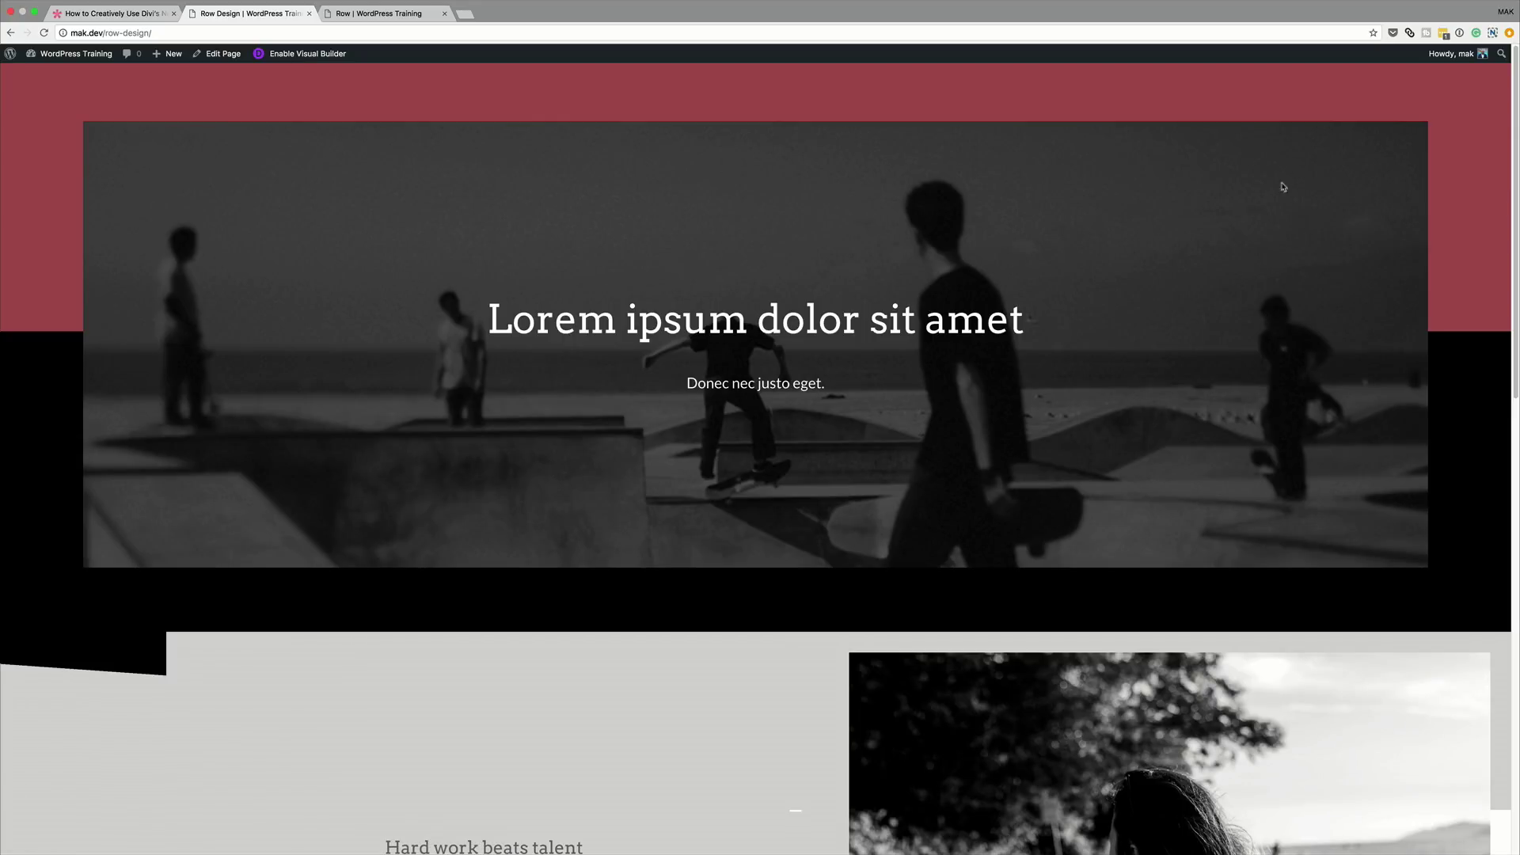
mouse_move(1515, 130)
mouse_down()
mouse_move(1516, 468)
mouse_move(1517, 131)
mouse_up()
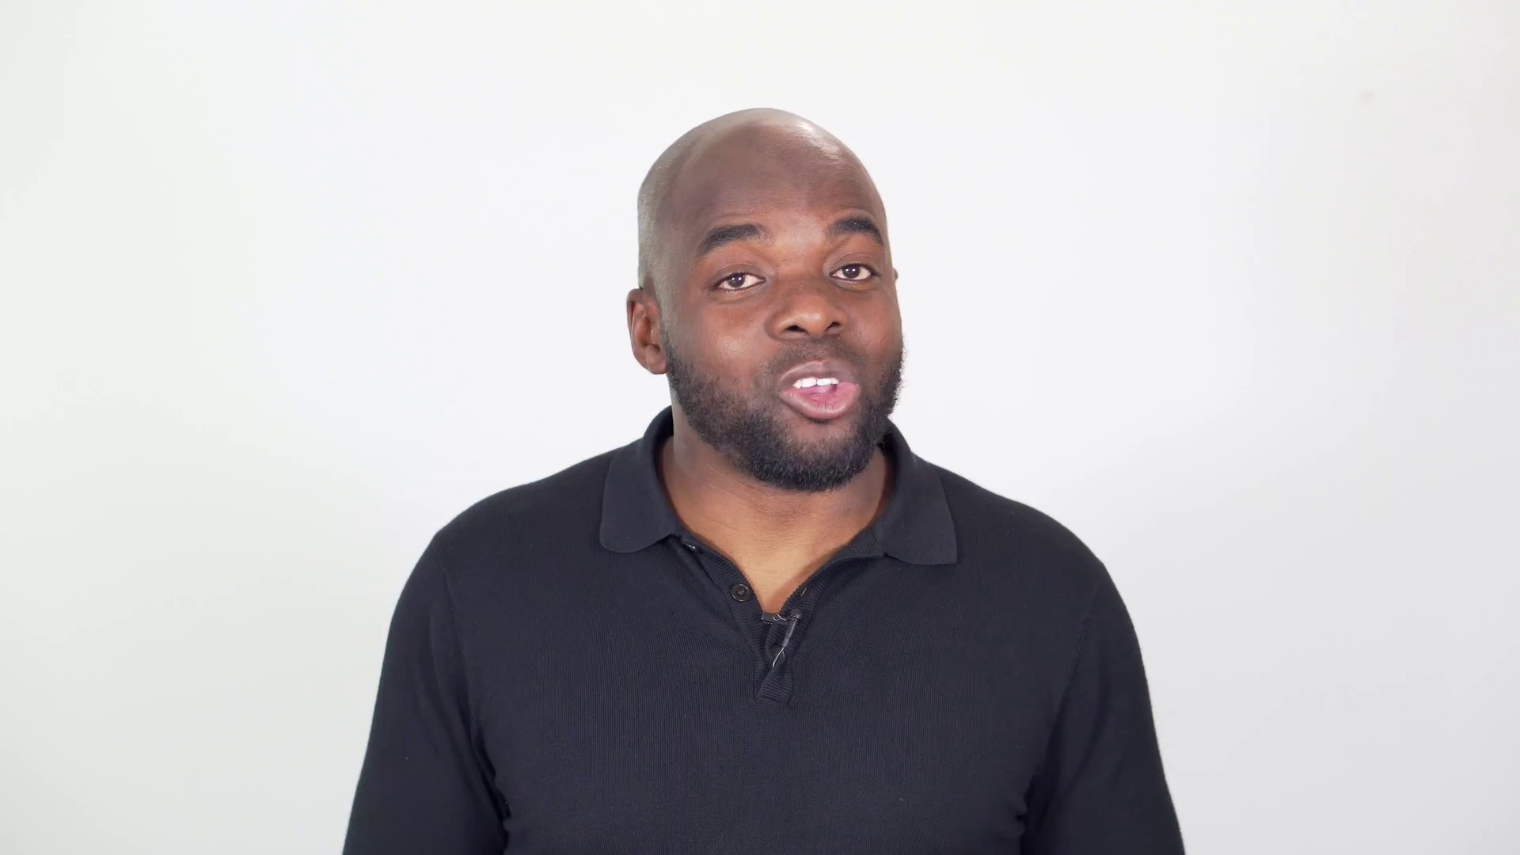